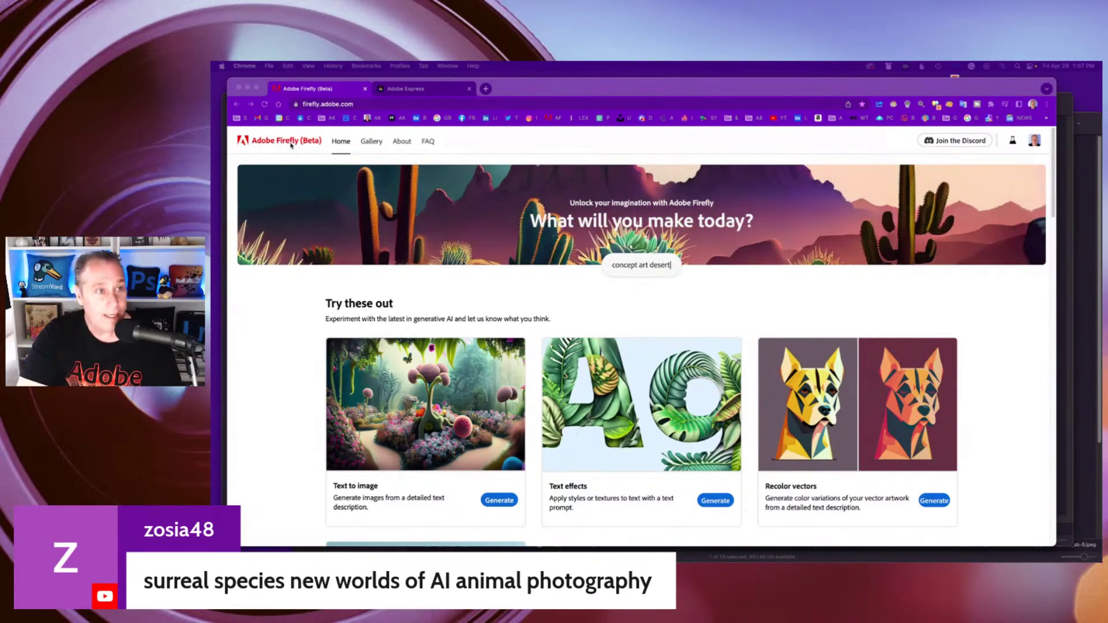
Step: Open the Text to image generator and browse its gallery of sample images and prompts
left_click(292, 156)
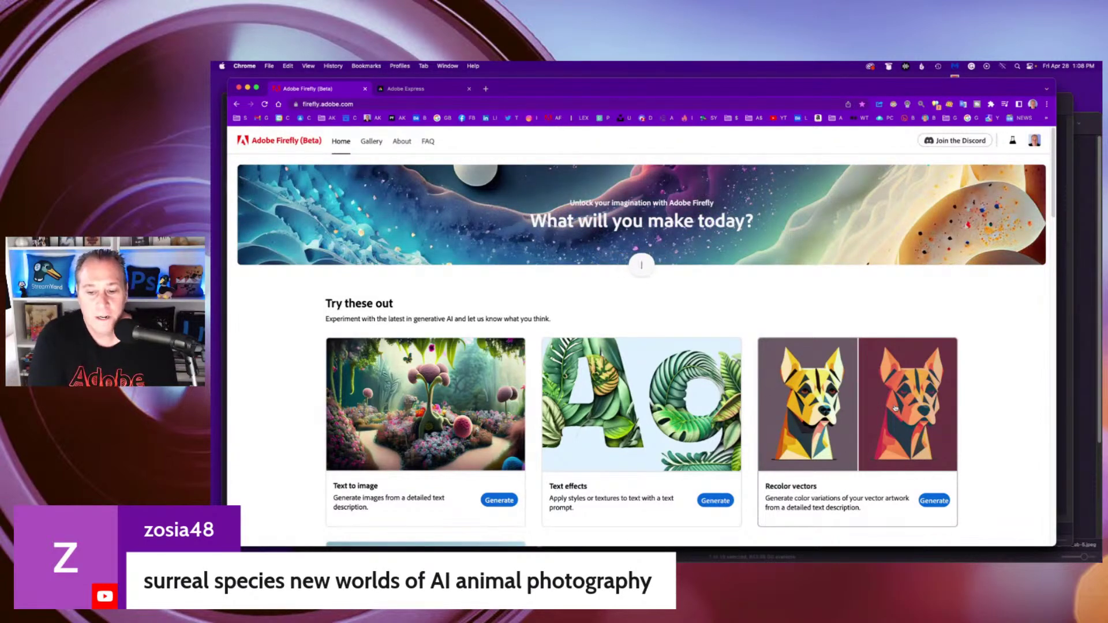
left_click(499, 501)
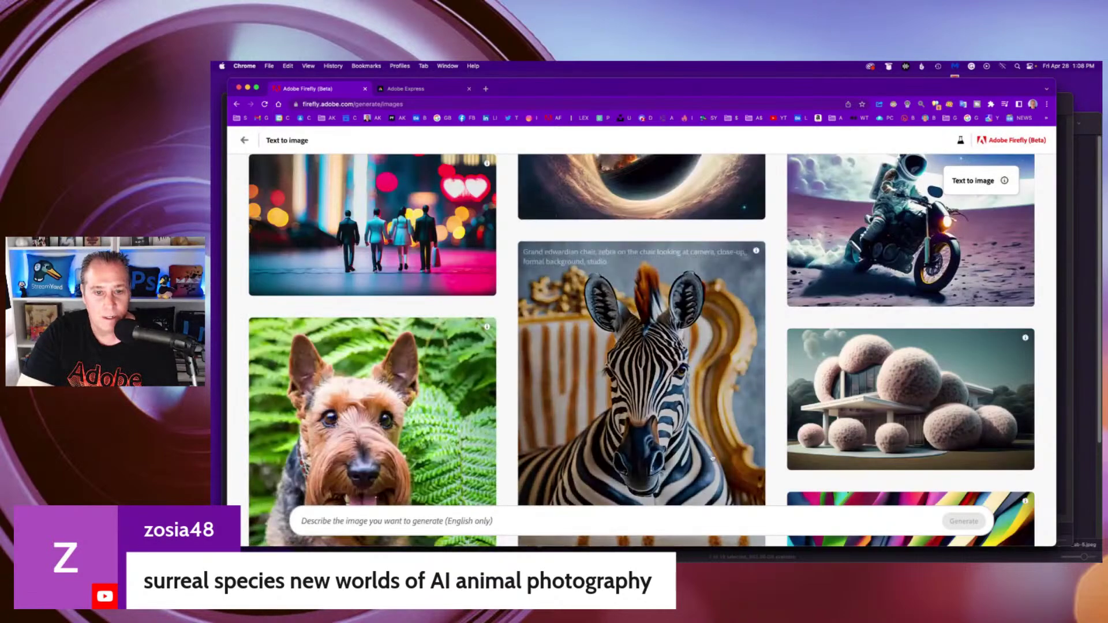
scroll(909, 297, "down", 10)
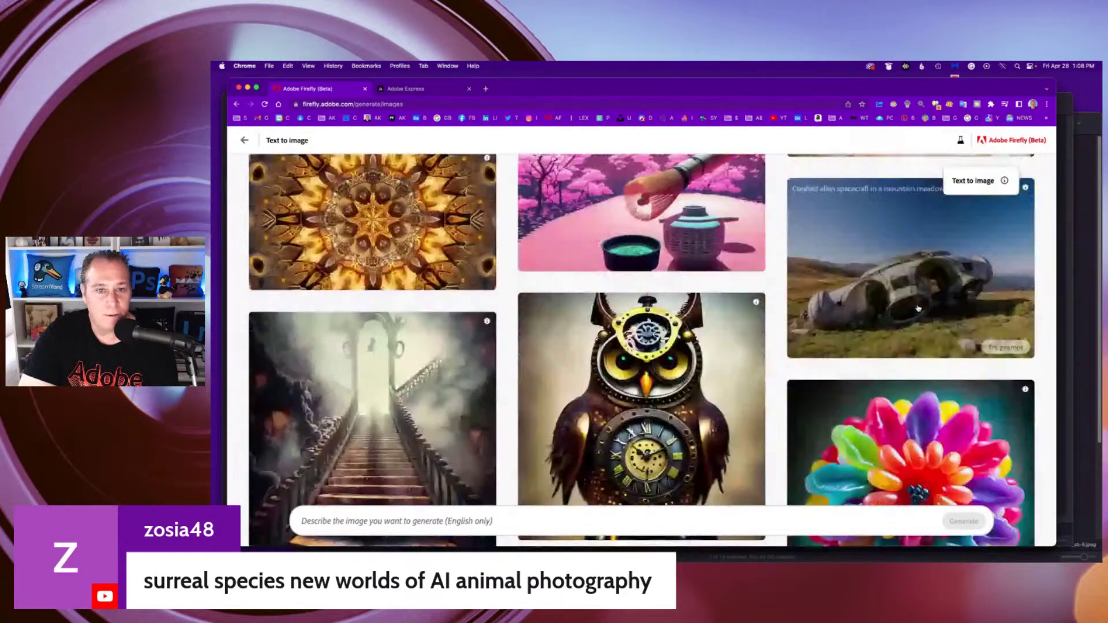
scroll(916, 306, "up", 3)
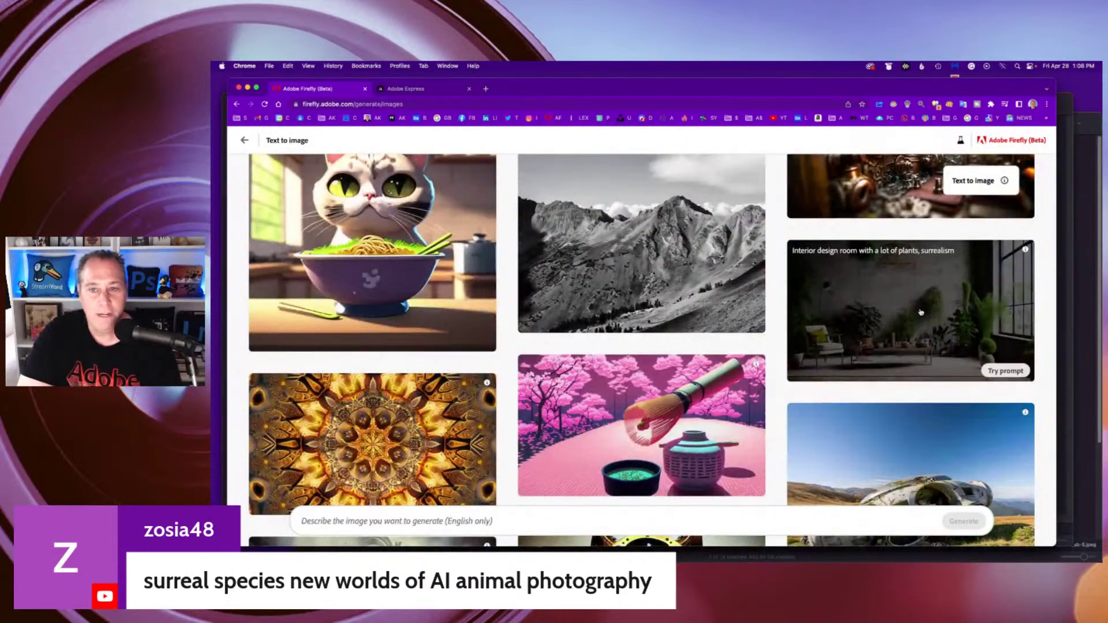
scroll(919, 313, "down", 8)
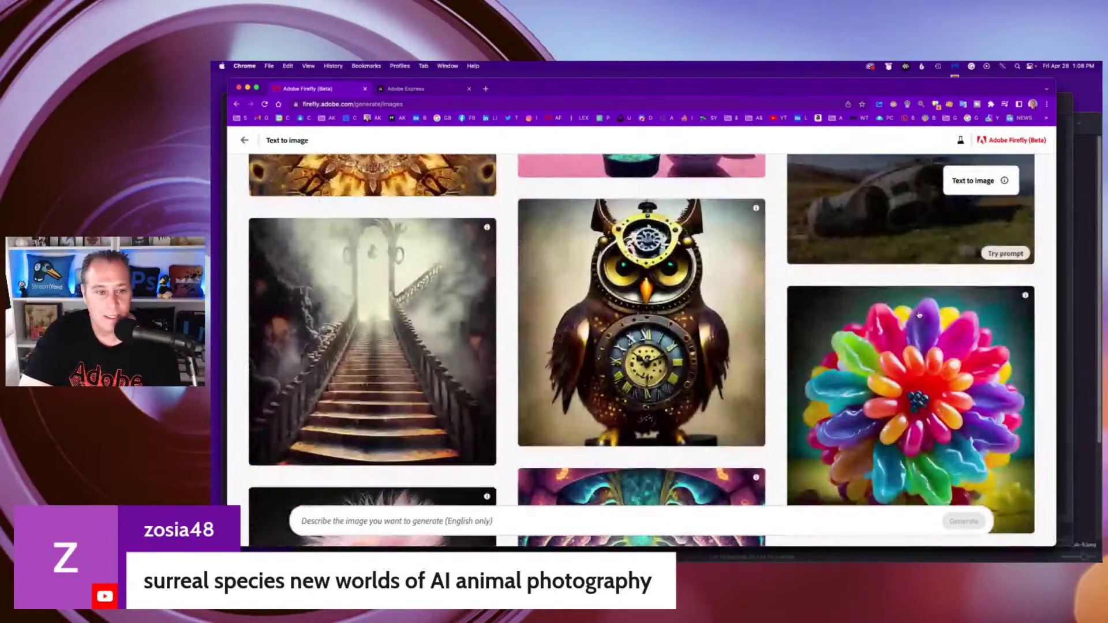
scroll(918, 315, "down", 4)
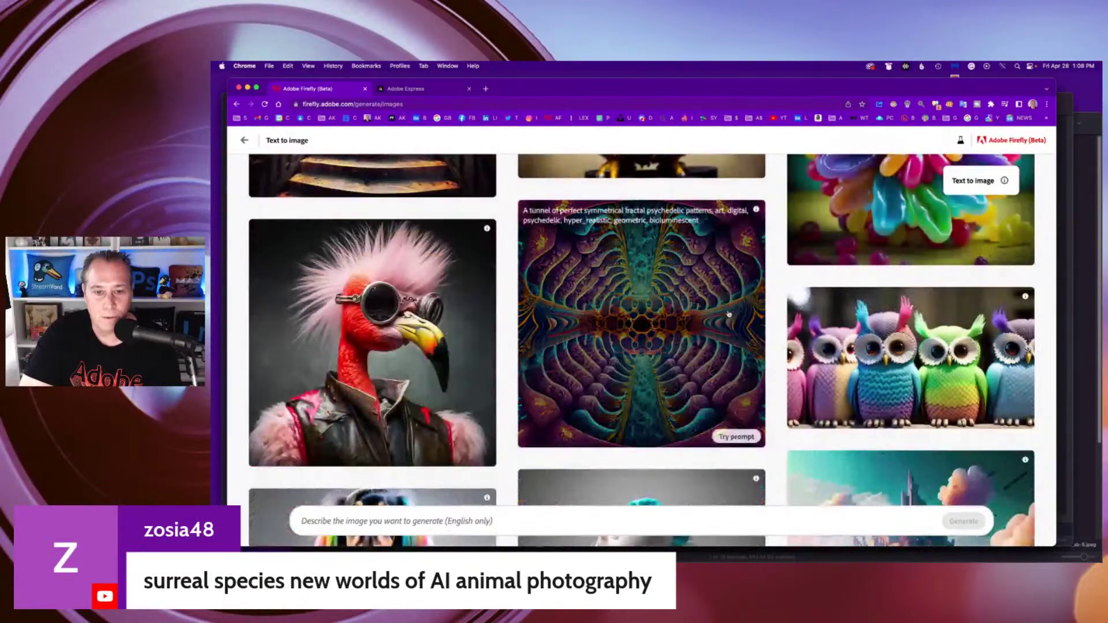
scroll(672, 346, "down", 5)
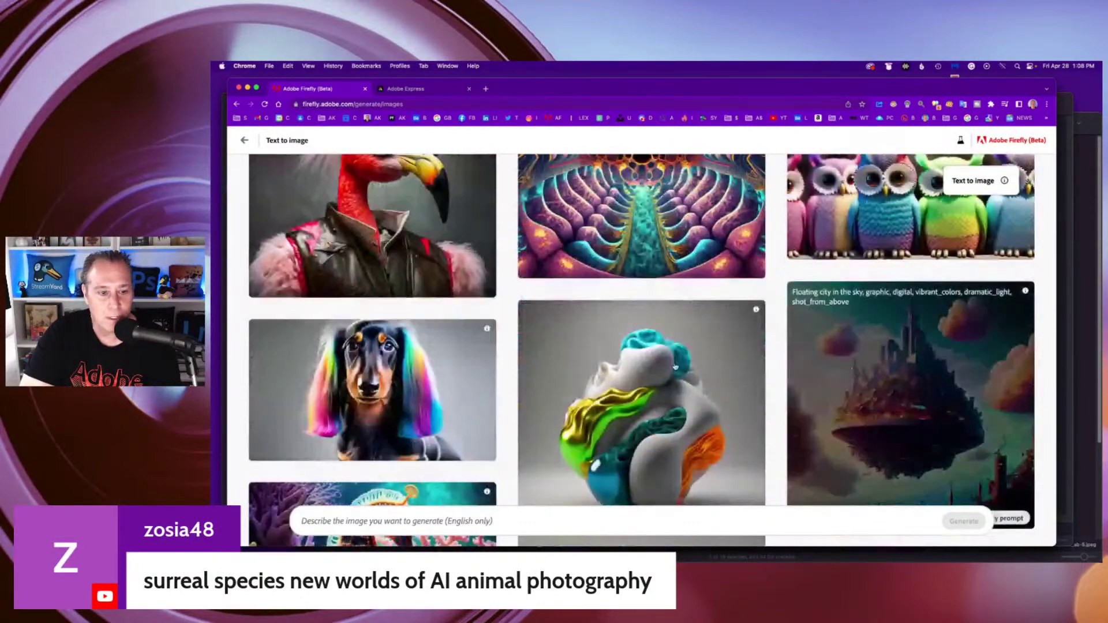
scroll(680, 368, "down", 1)
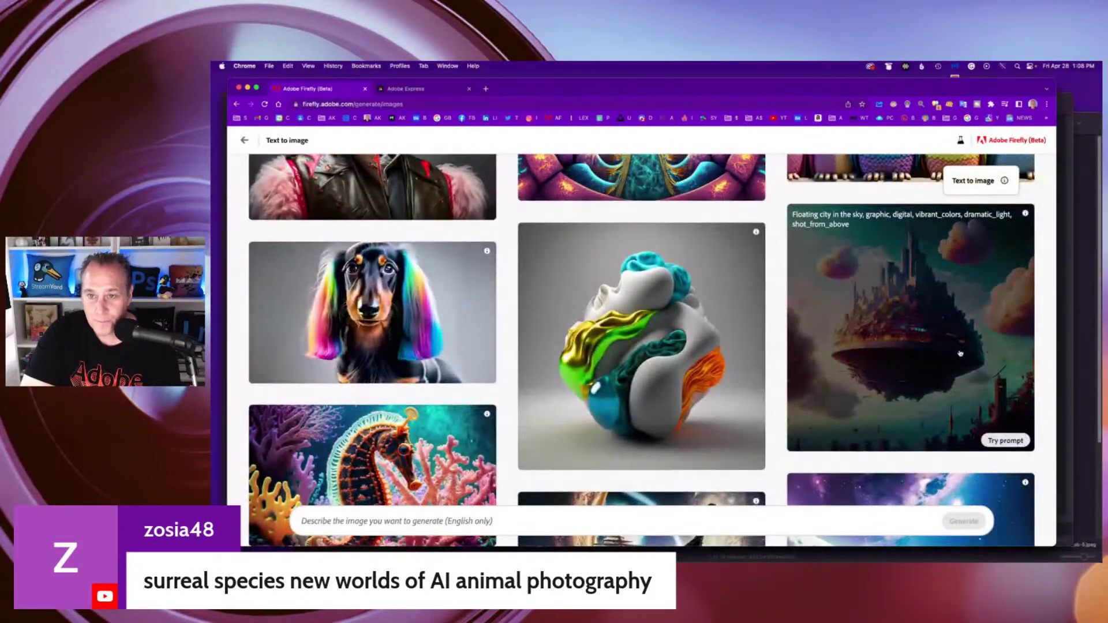
scroll(770, 367, "down", 3)
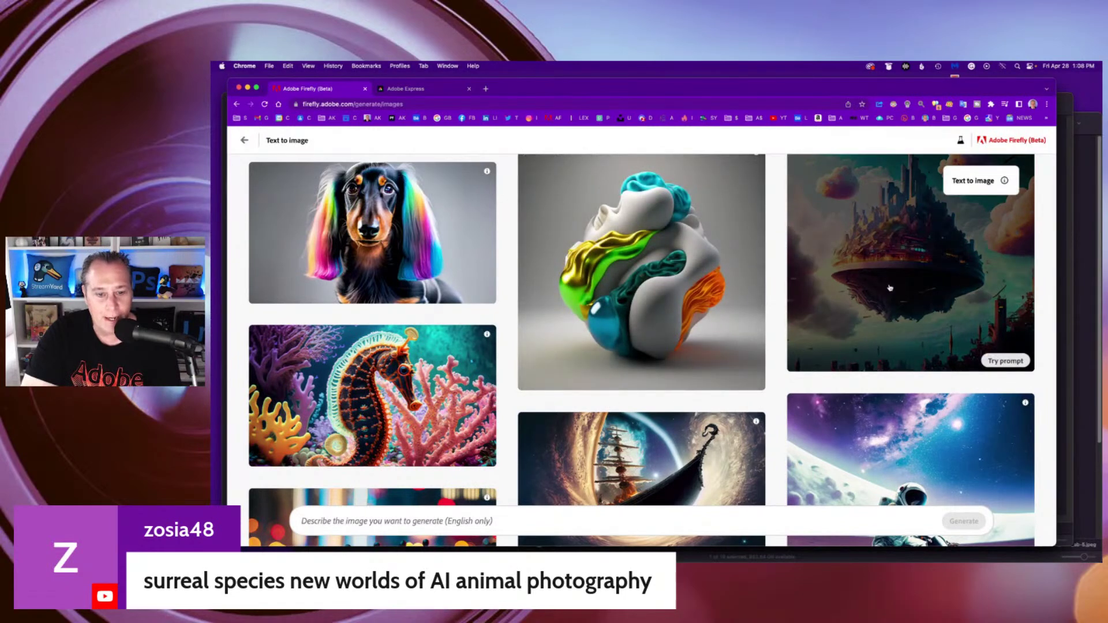
Step: Generate images from the prompt "surreal species new worlds of AI animal photography", with the last word's spelling corrected
left_click(405, 521)
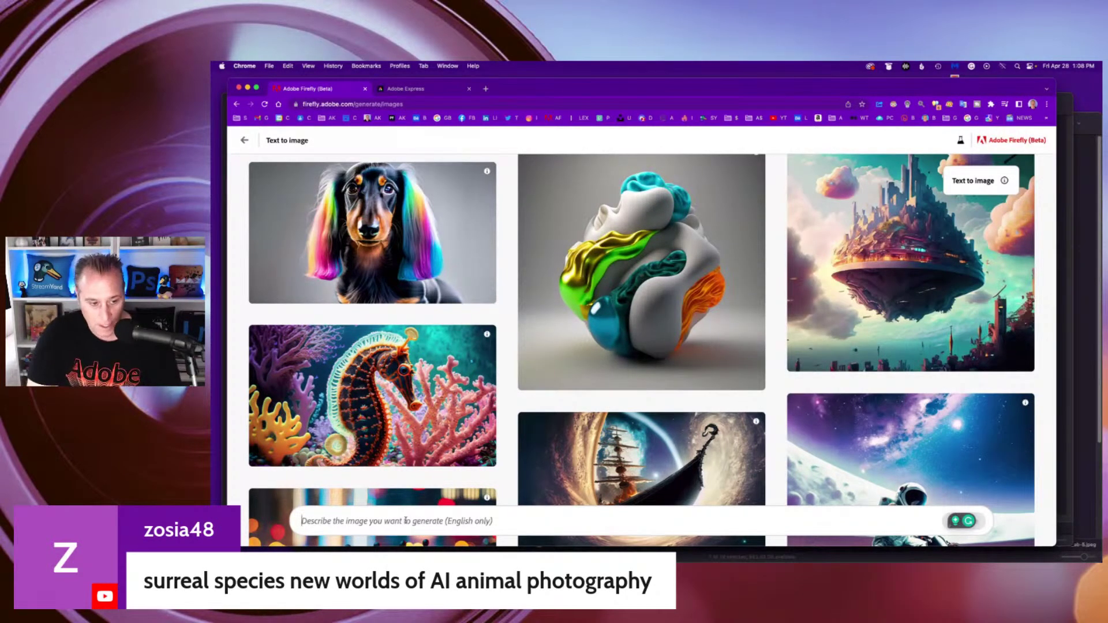
type("surreal species new worlds of AI animal photograohy")
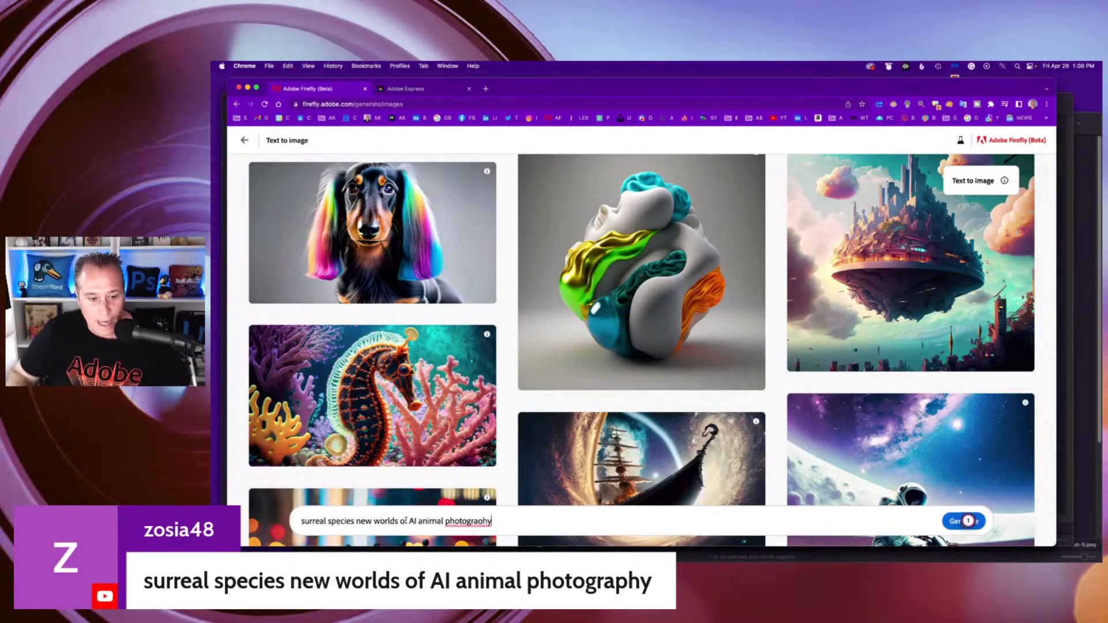
left_click(467, 521)
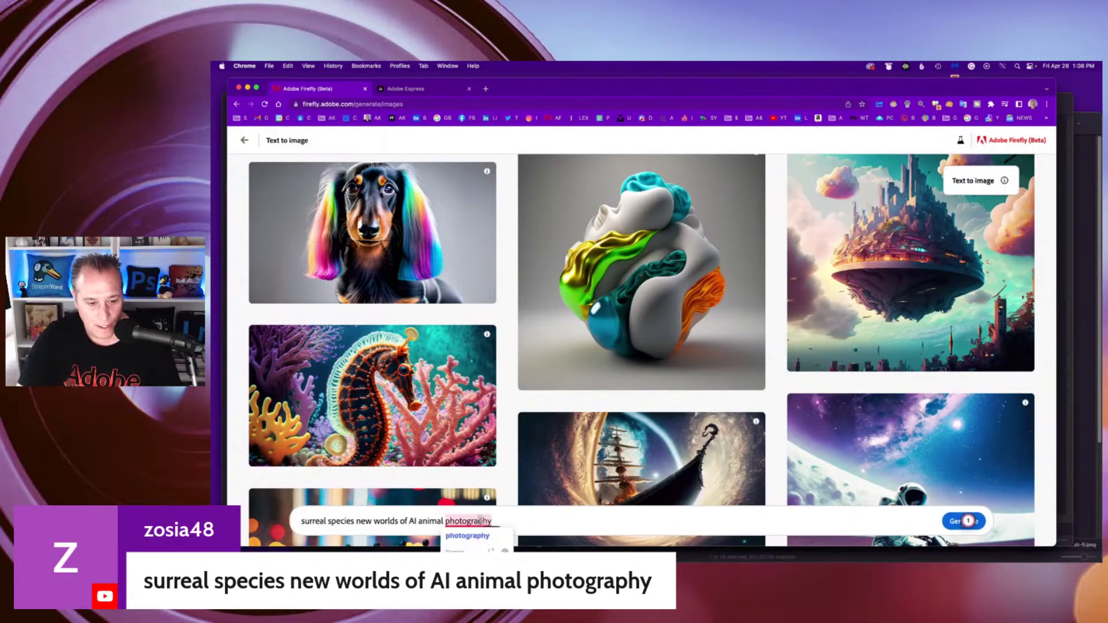
left_click(475, 539)
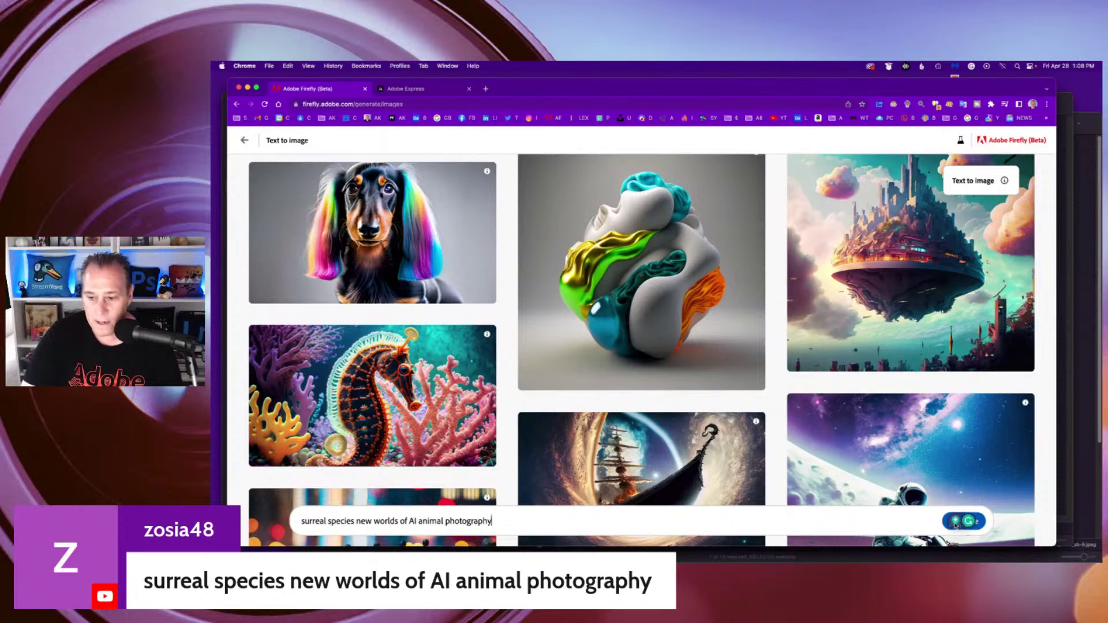
left_click(965, 521)
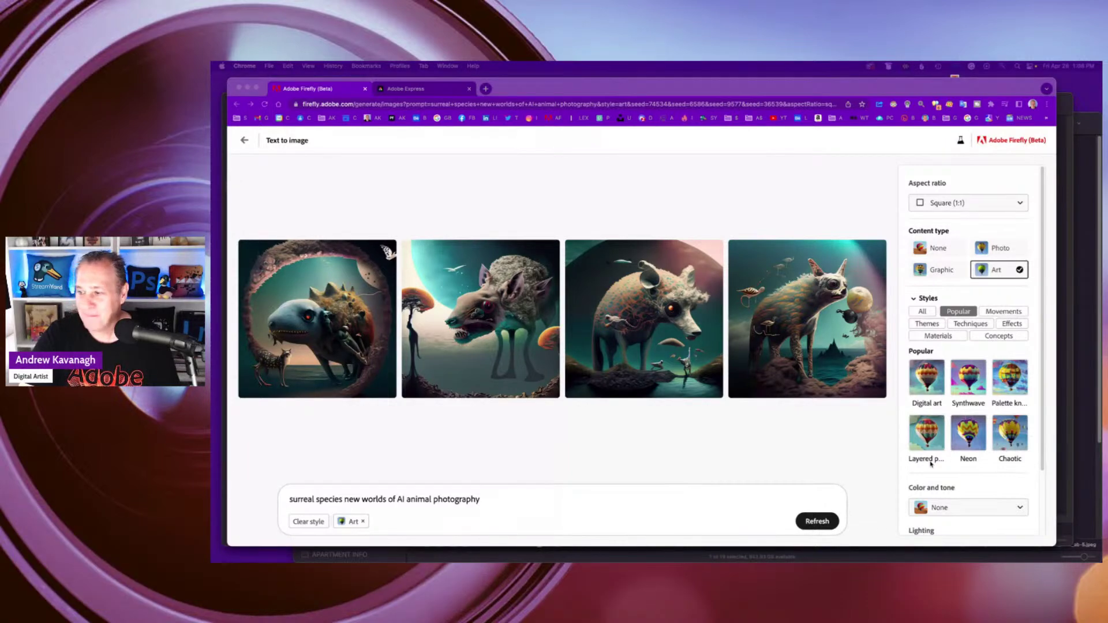
Step: View the four generated surreal creature images enlarged one by one, ending on the third image
left_click(330, 344)
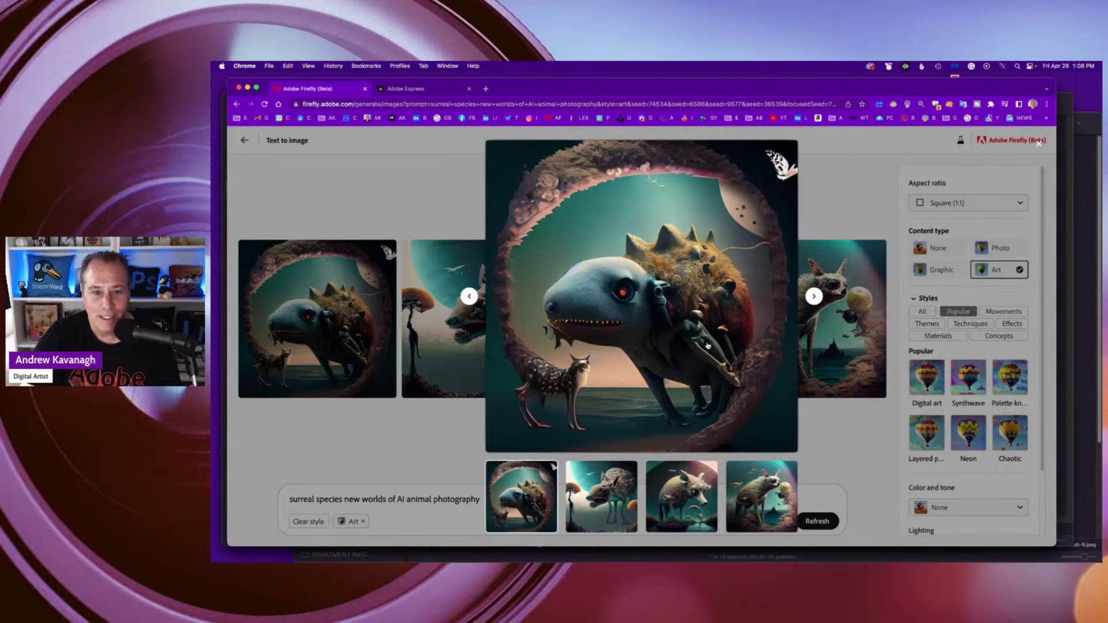
left_click(814, 296)
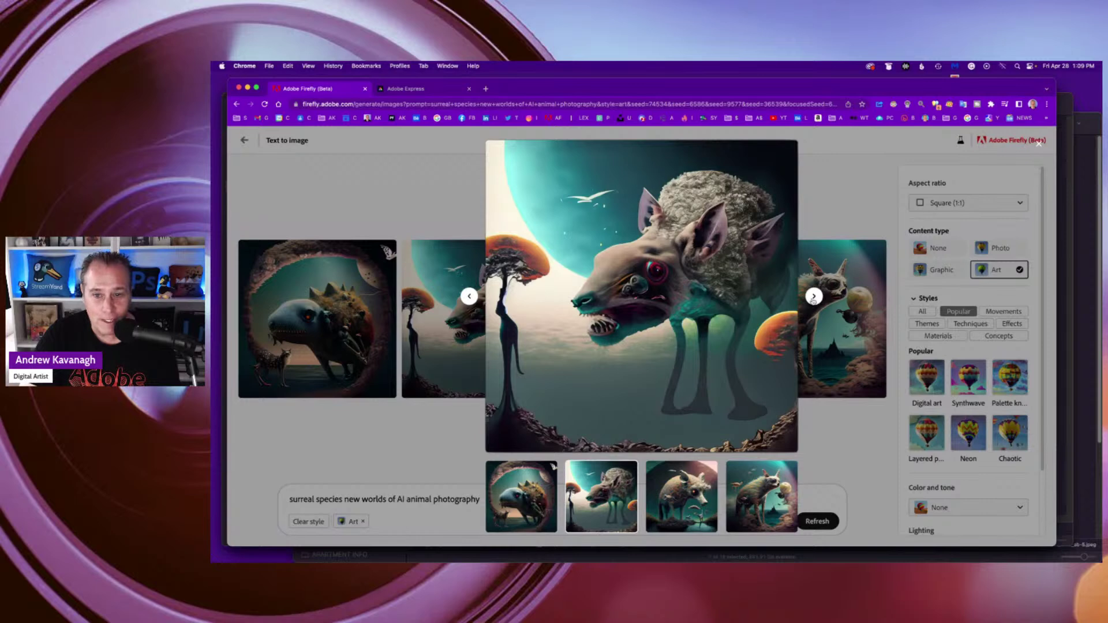
left_click(814, 297)
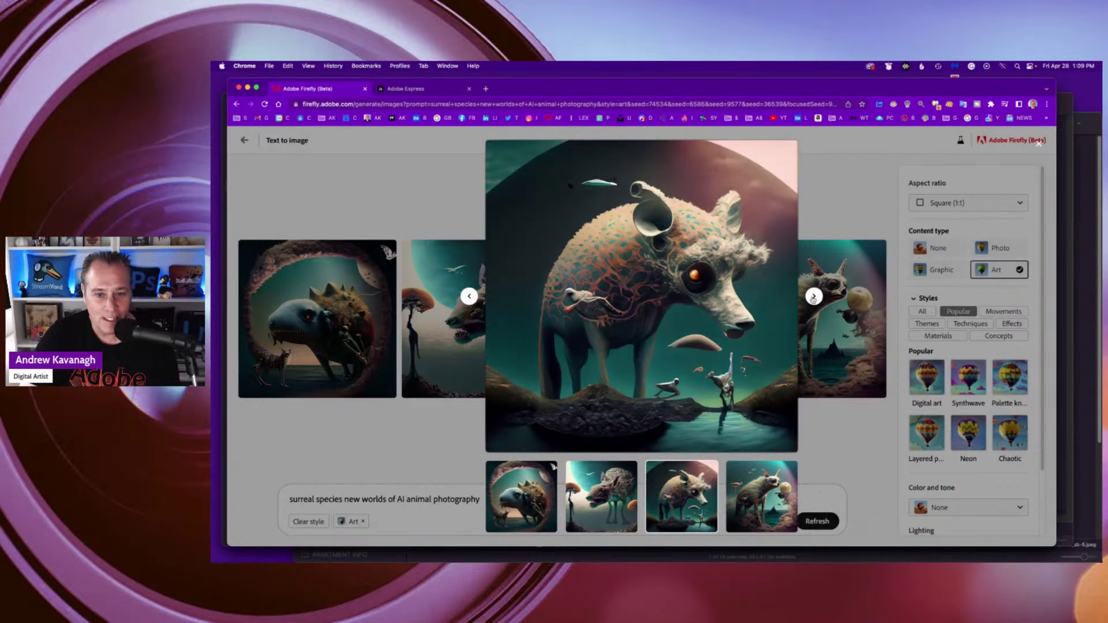
left_click(814, 297)
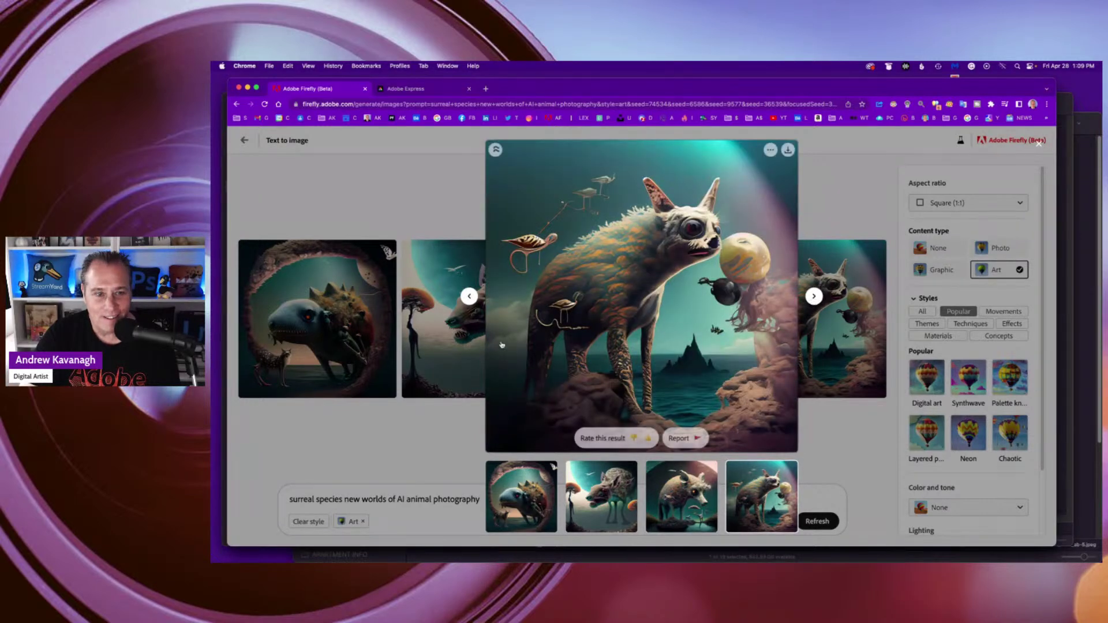
left_click(468, 298)
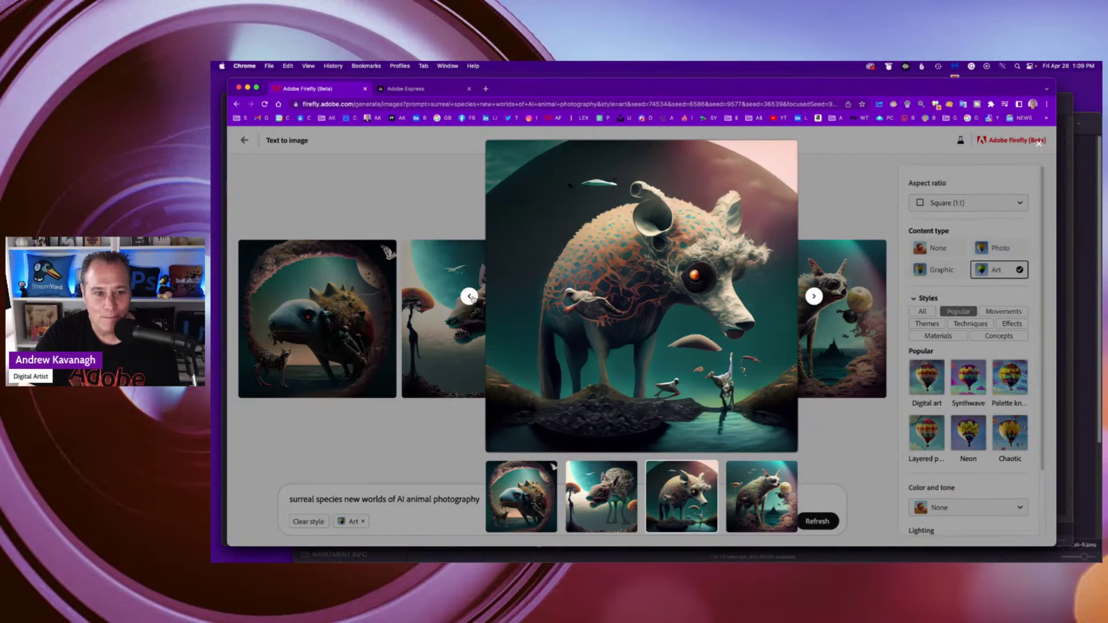
left_click(469, 297)
left_click(469, 297)
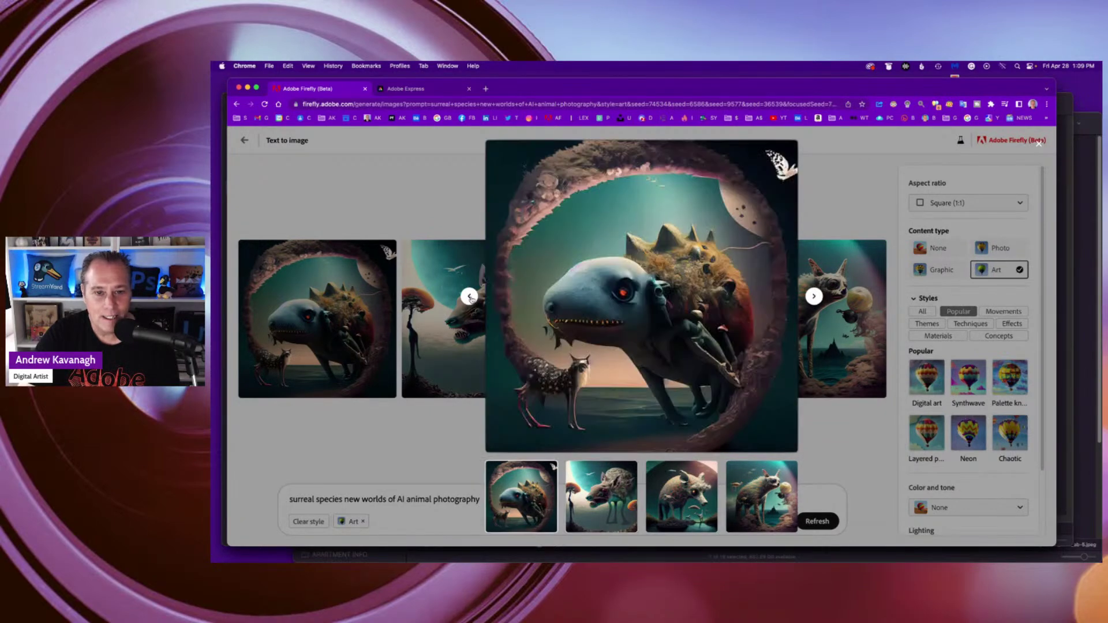
left_click(814, 296)
left_click(814, 296)
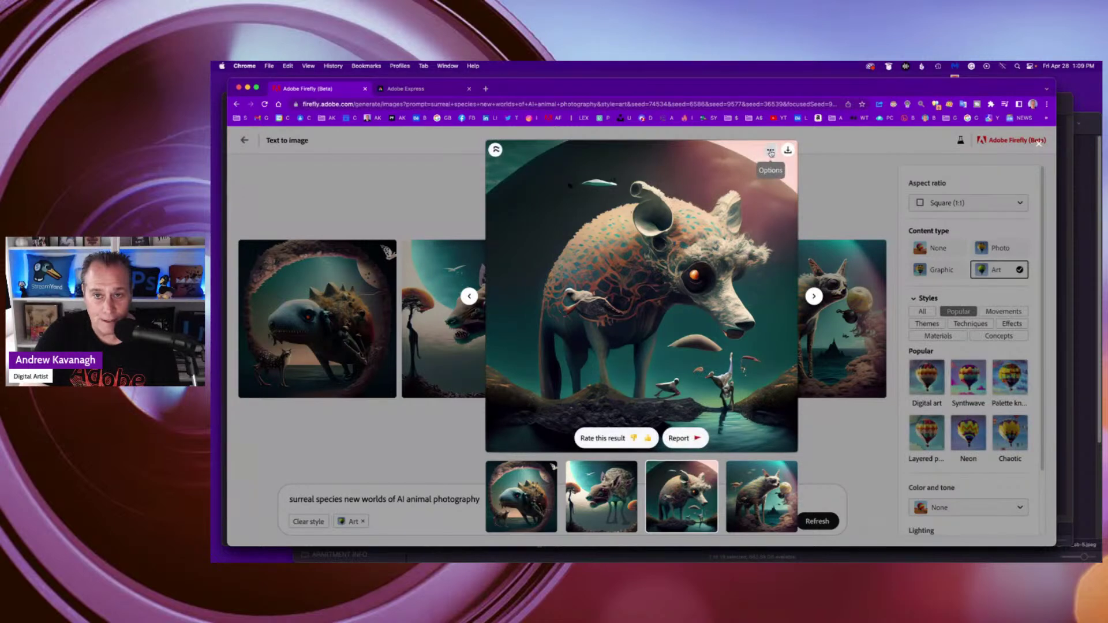
Step: Download the third generated creature image and close its enlarged view
left_click(770, 151)
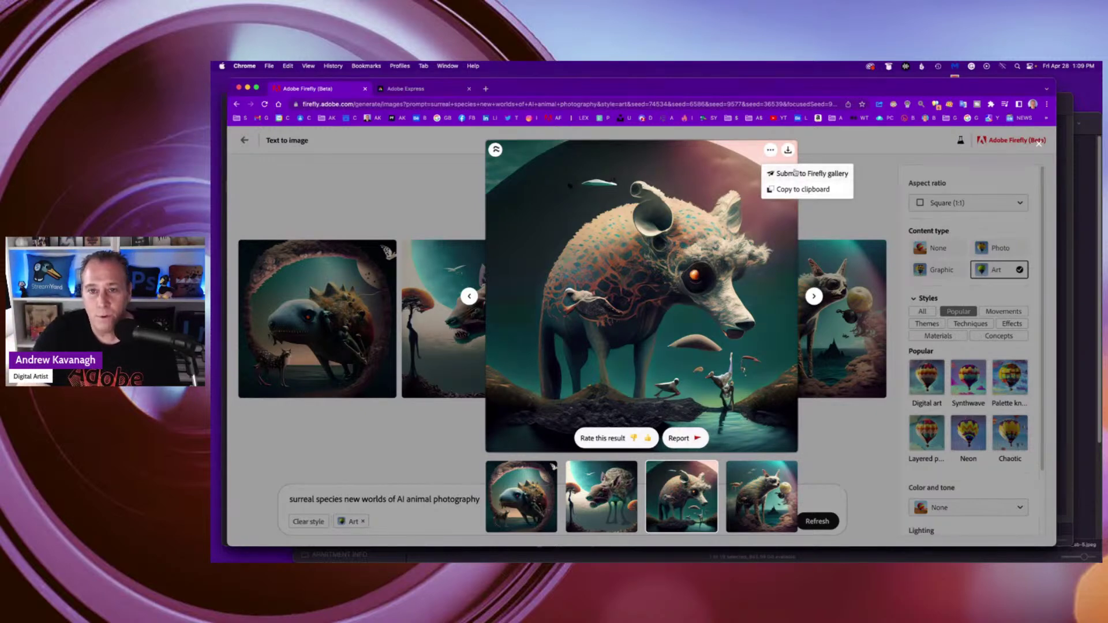
left_click(788, 151)
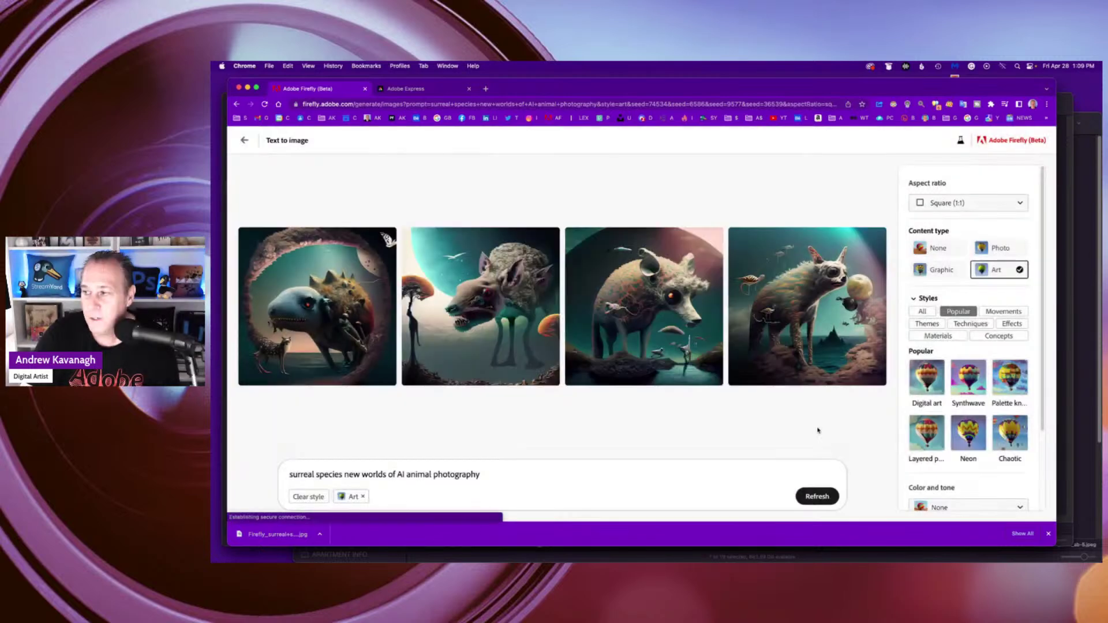
left_click(816, 427)
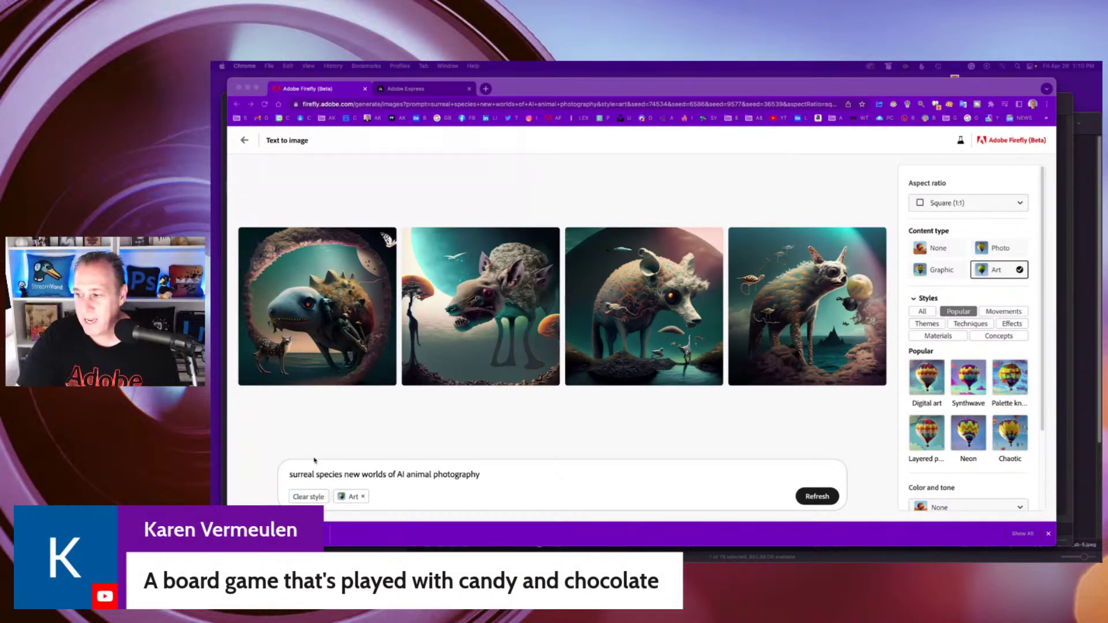
Step: Replace the prompt with "a board game that is played with candy and Chocolate," correcting the spelling of the last word
left_click(451, 478)
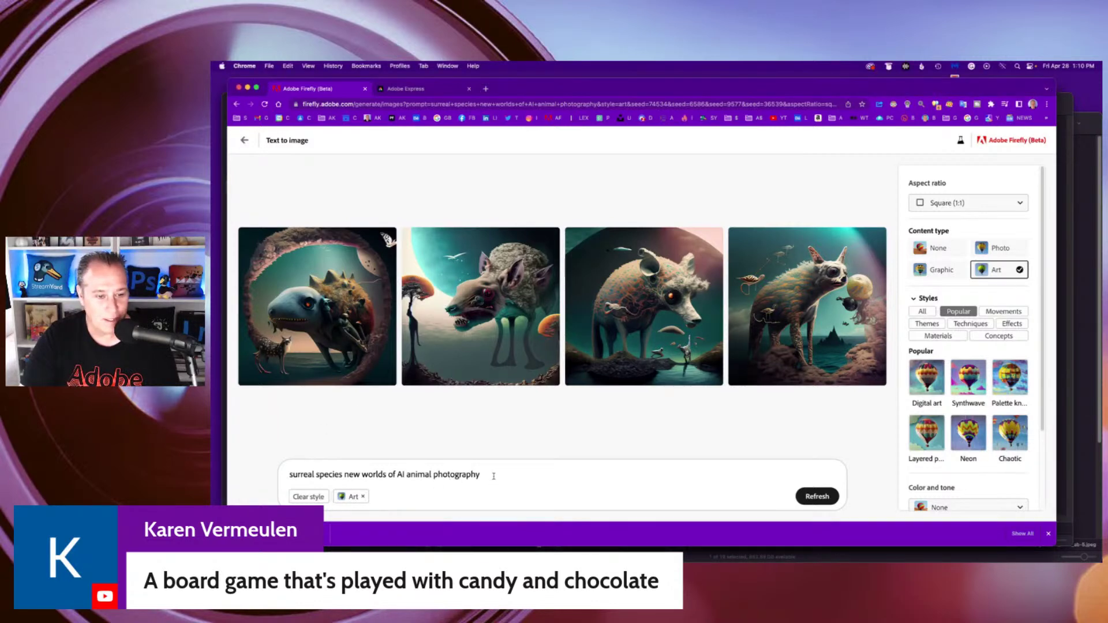
left_click_drag(490, 473, 285, 468)
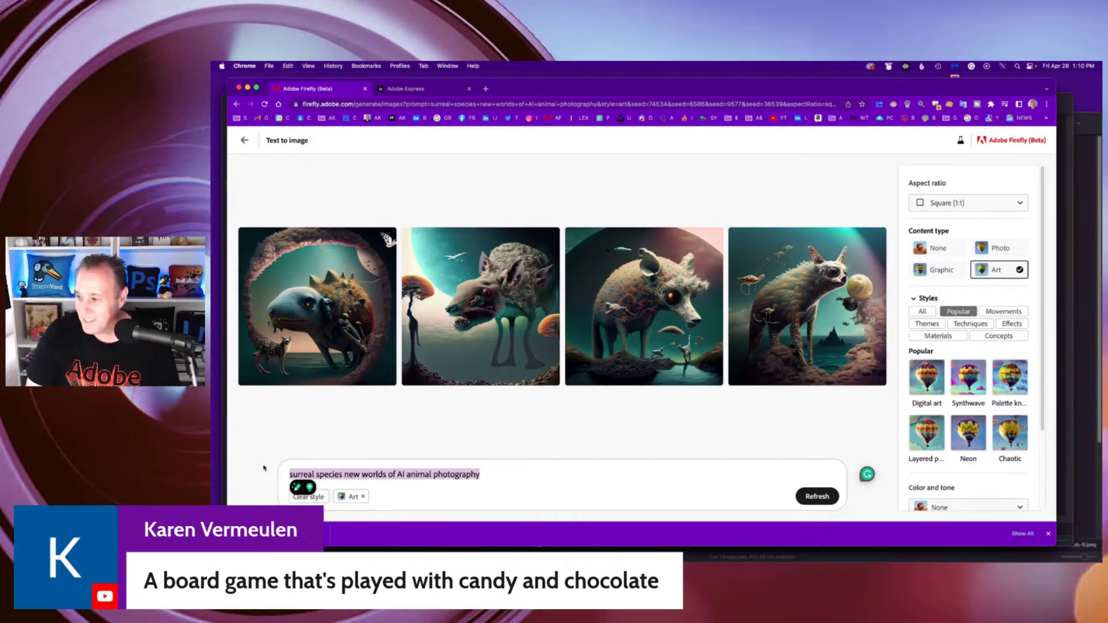
type("a board")
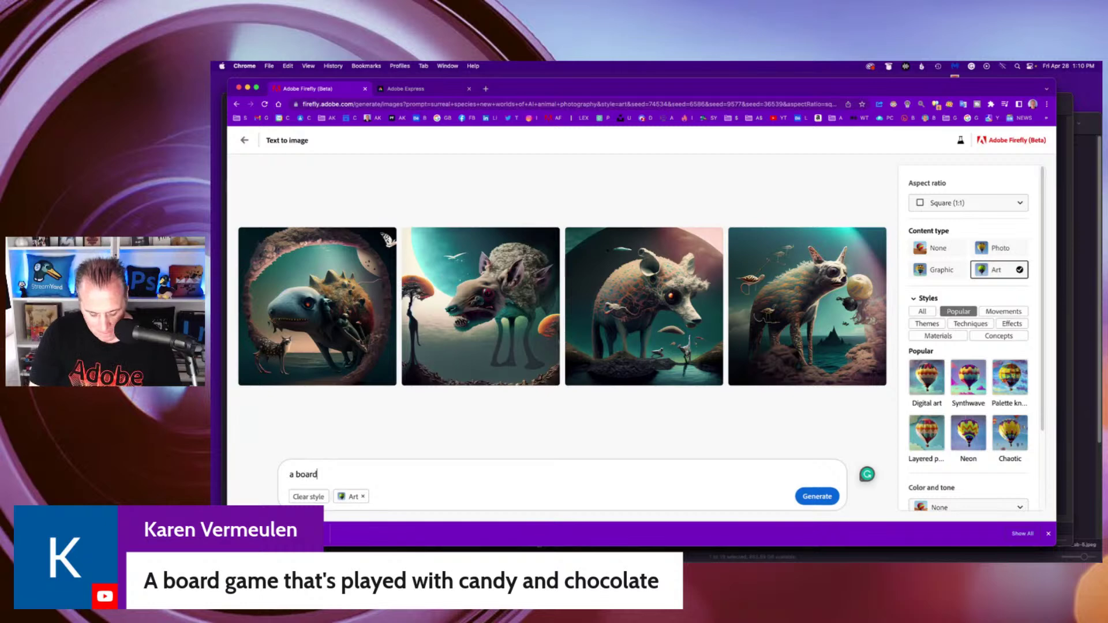
type(" game that")
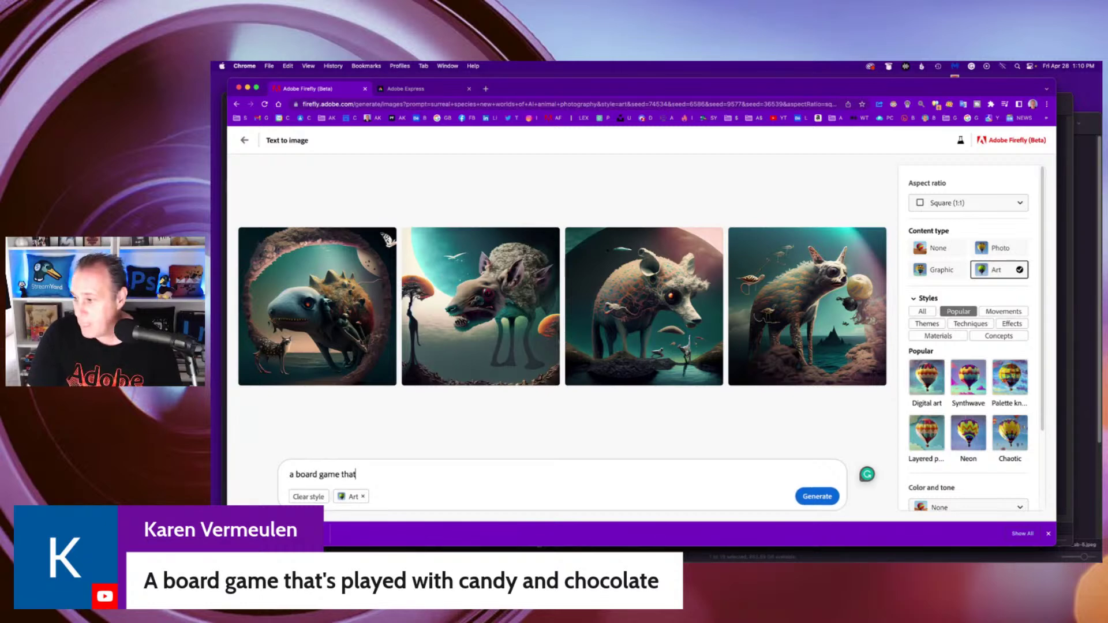
type(" o")
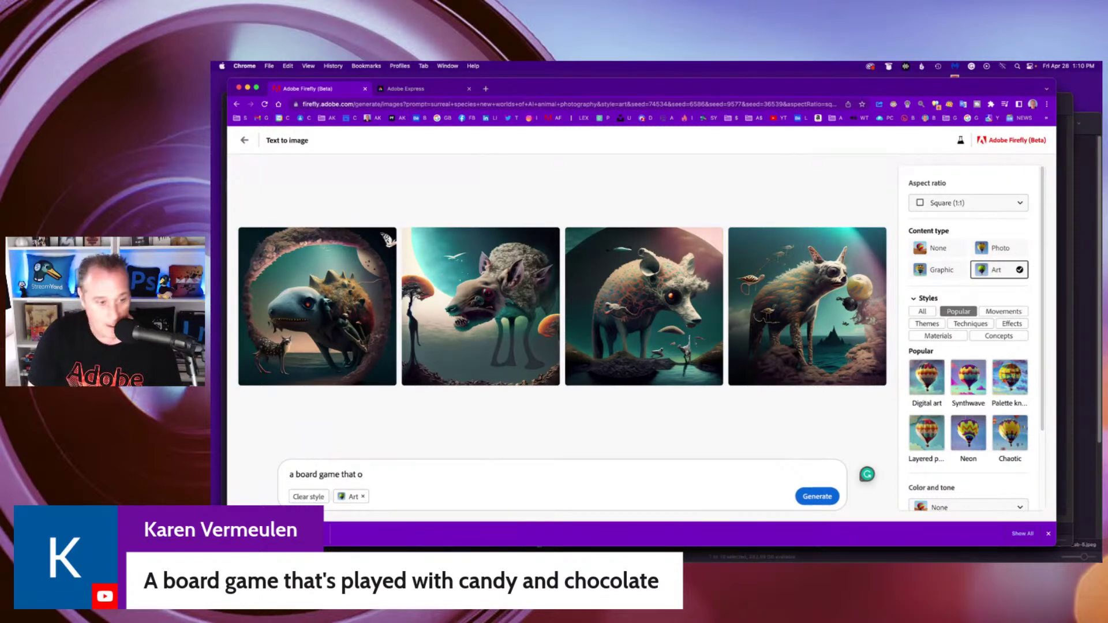
key("BackSpace")
type("is ")
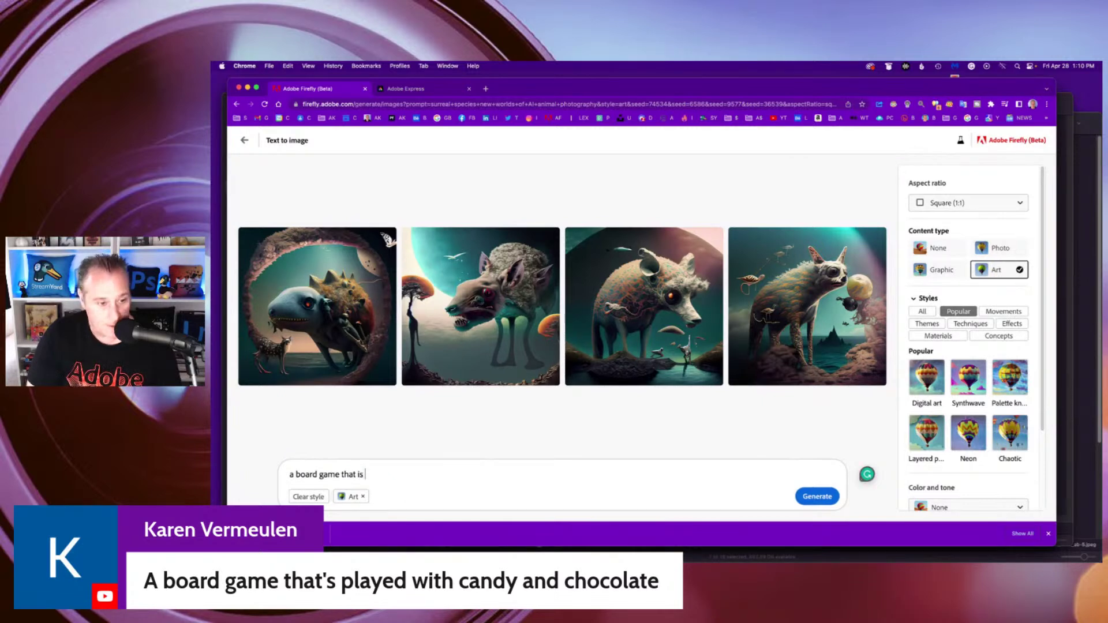
type("played wi")
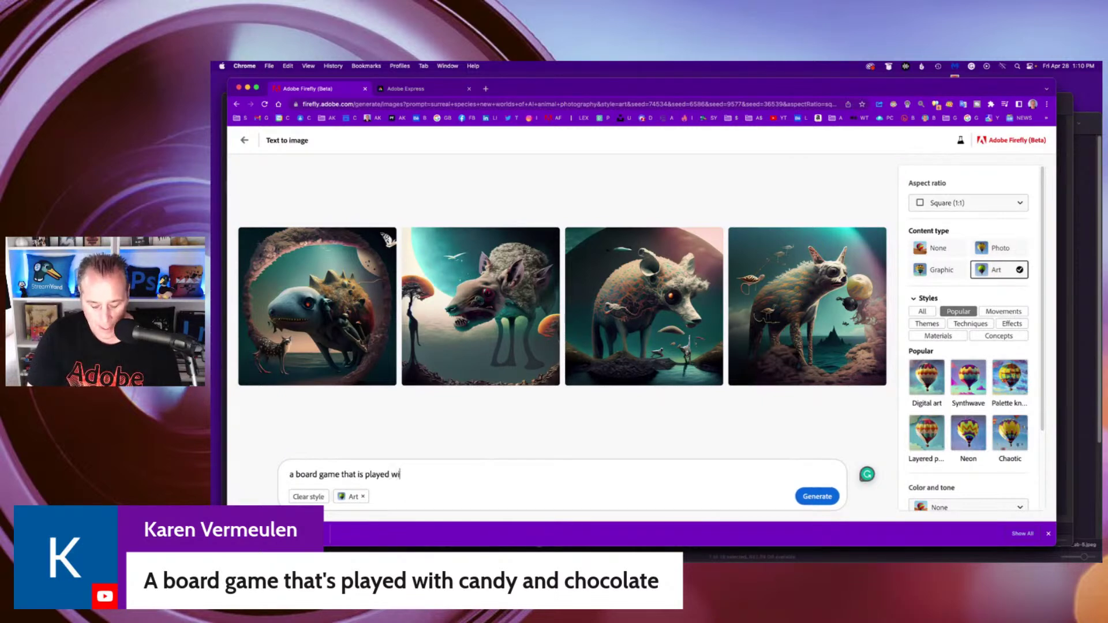
type("th ca")
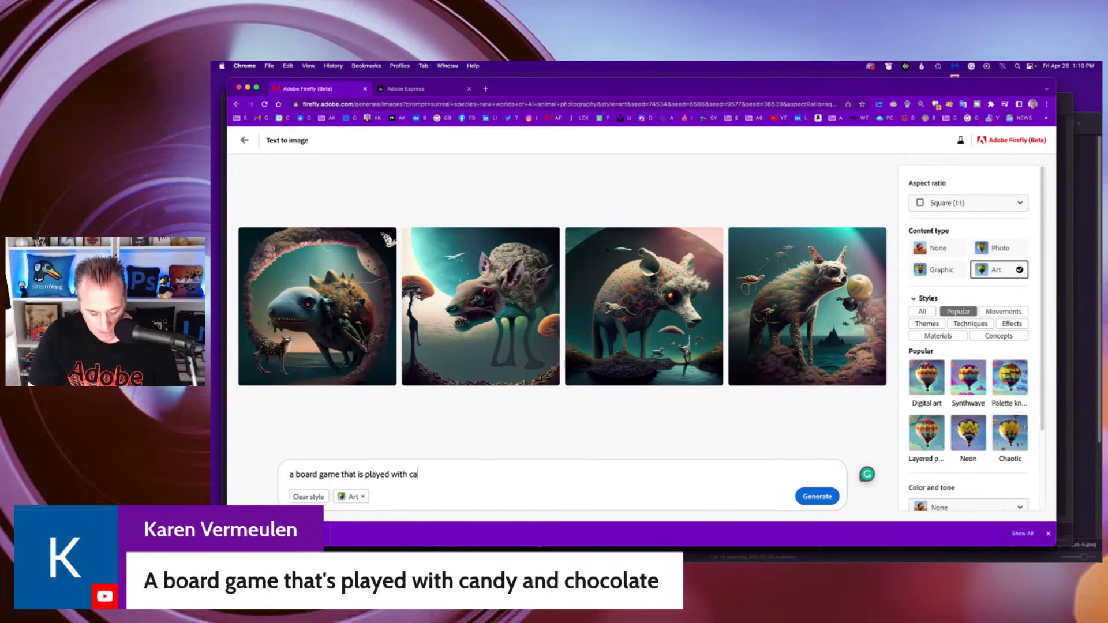
type("ndy and C")
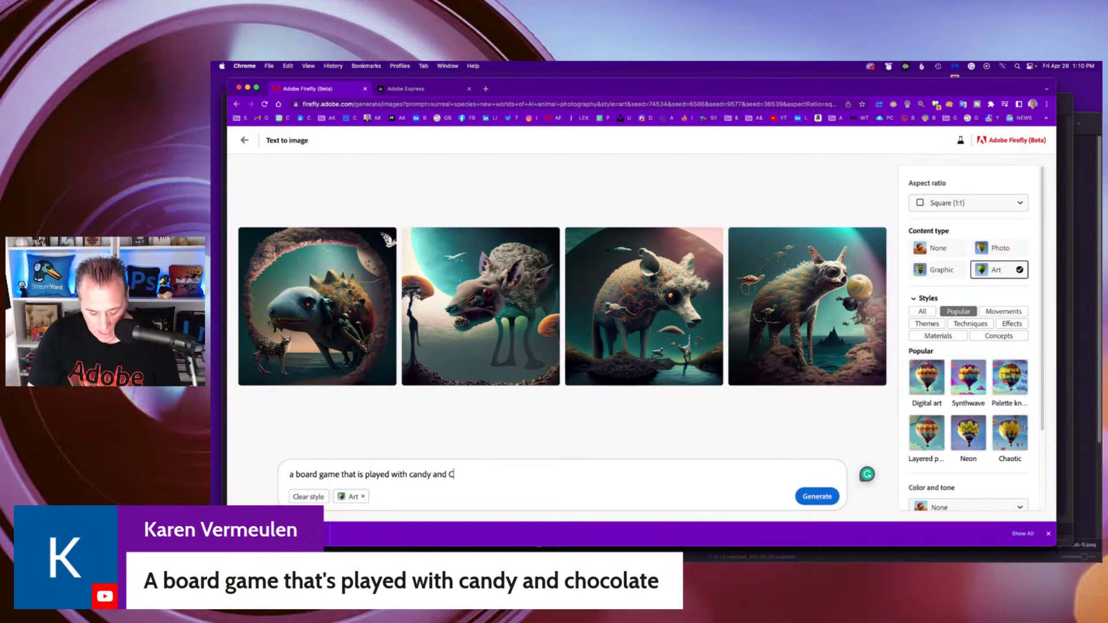
type("hocloate,")
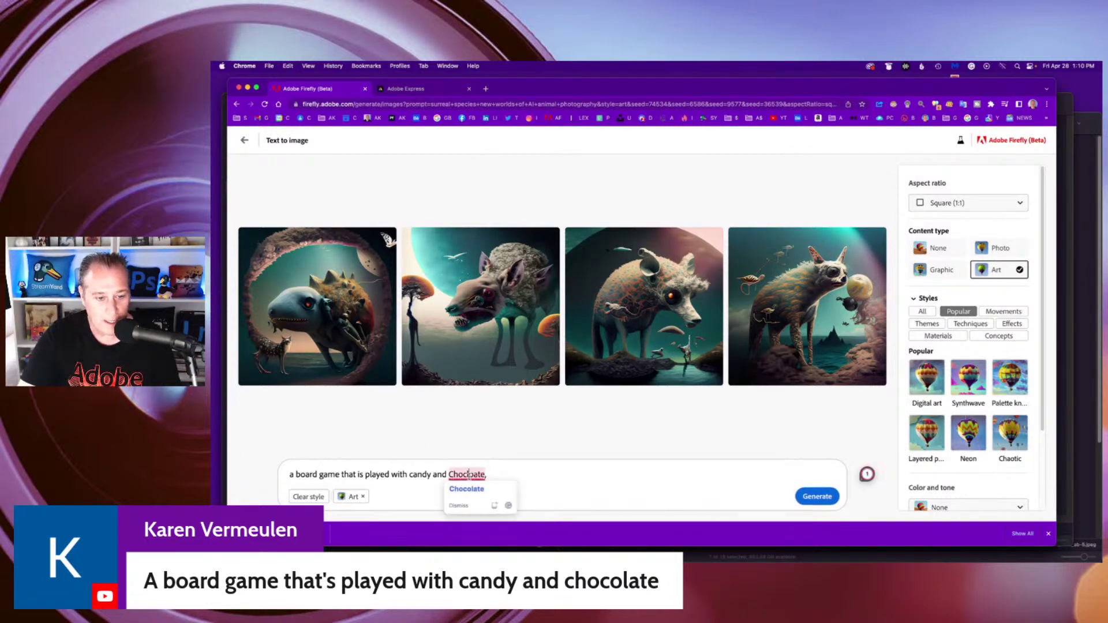
left_click(471, 489)
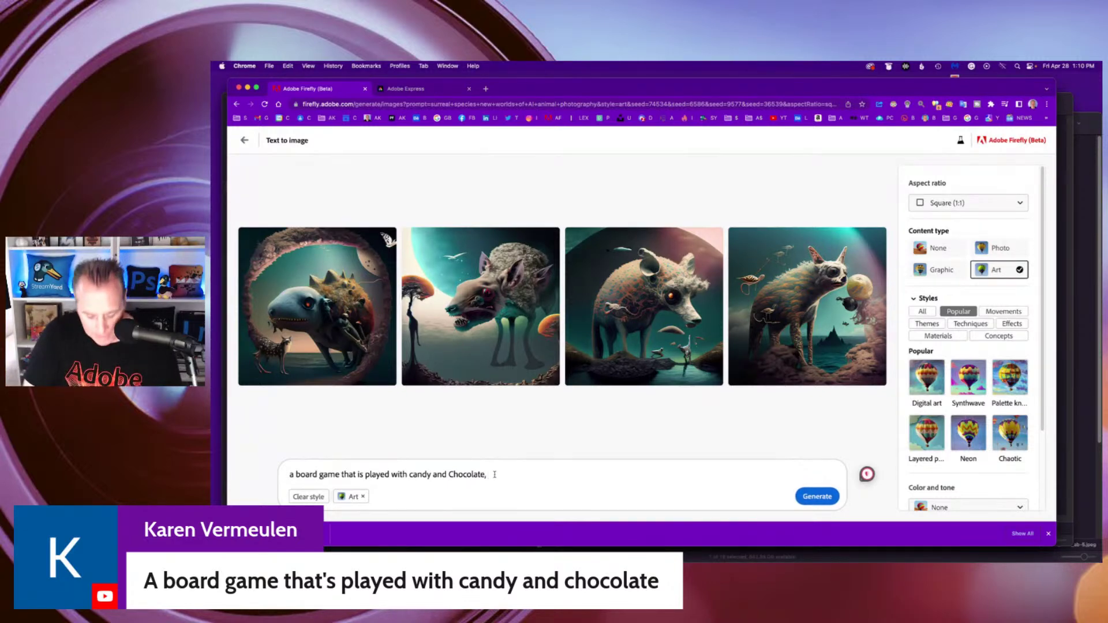
Step: Extend the prompt with "good quality, high definition," and generate the board game images
type("go")
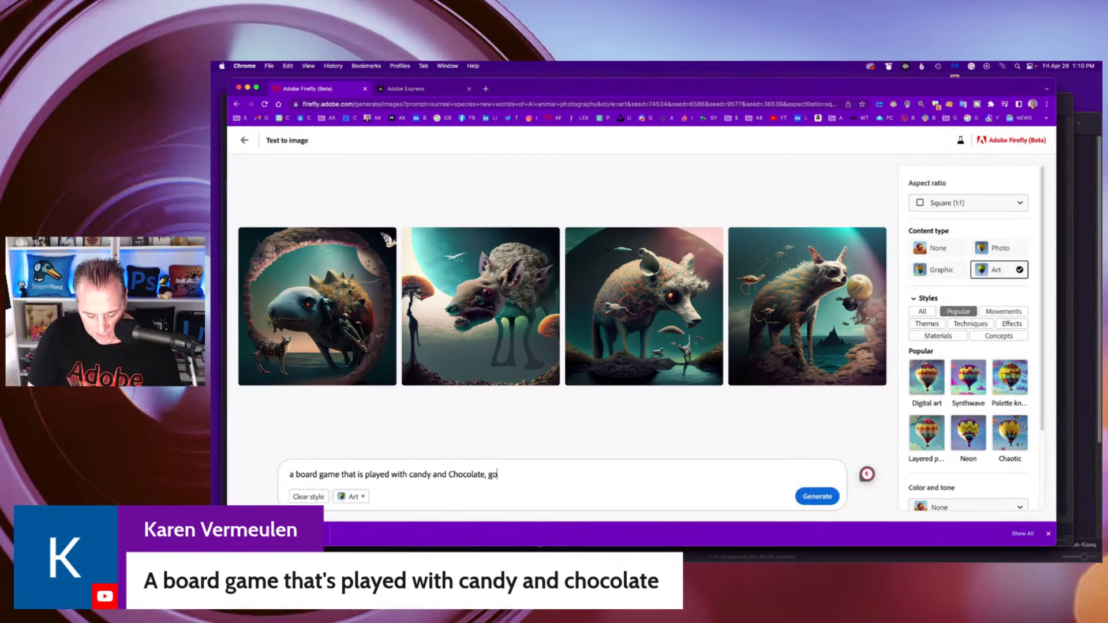
type("od qu")
type("ali")
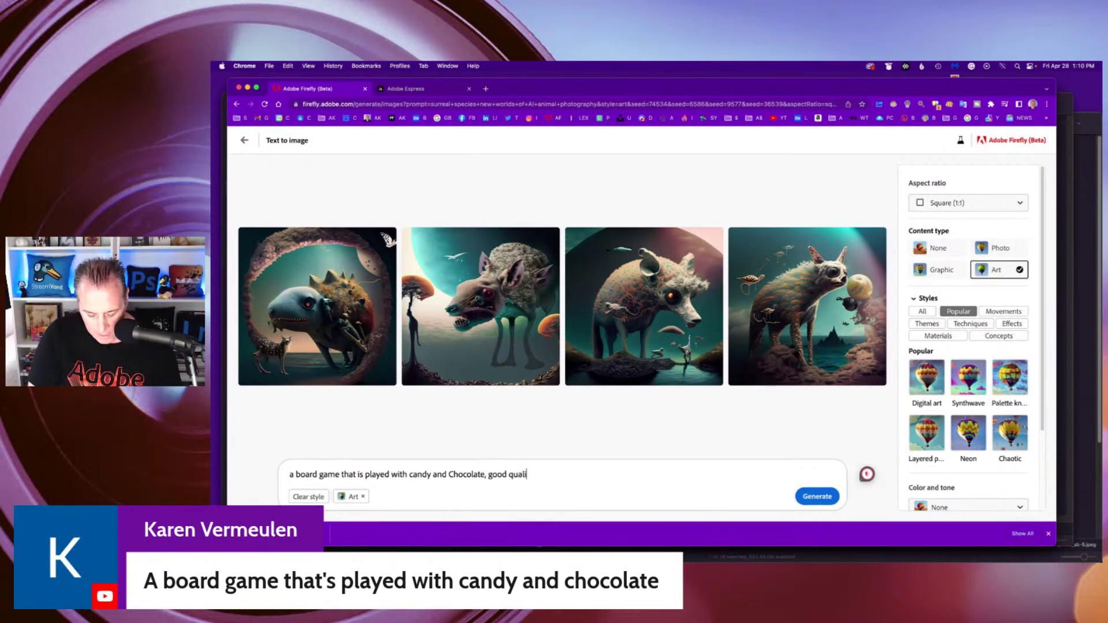
type("ty, hi")
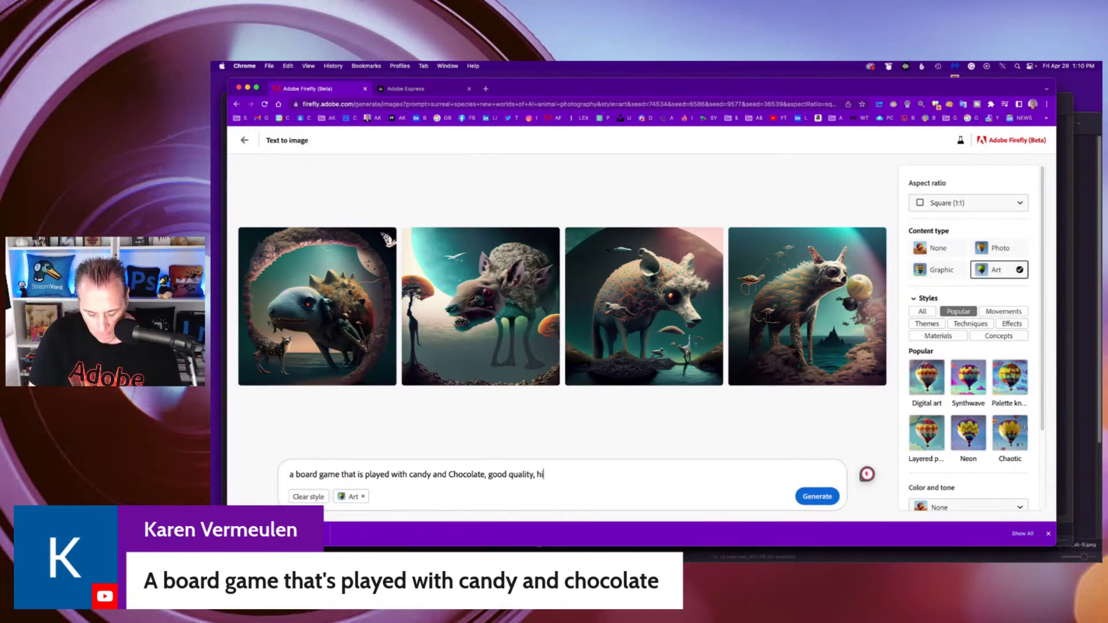
type("gh definition,")
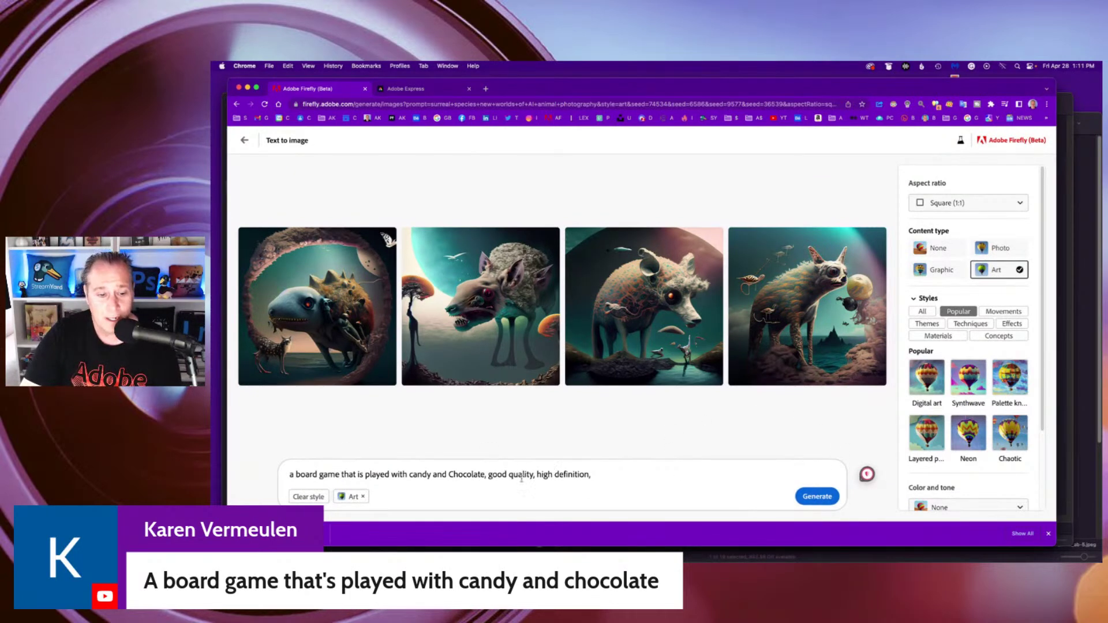
left_click(820, 498)
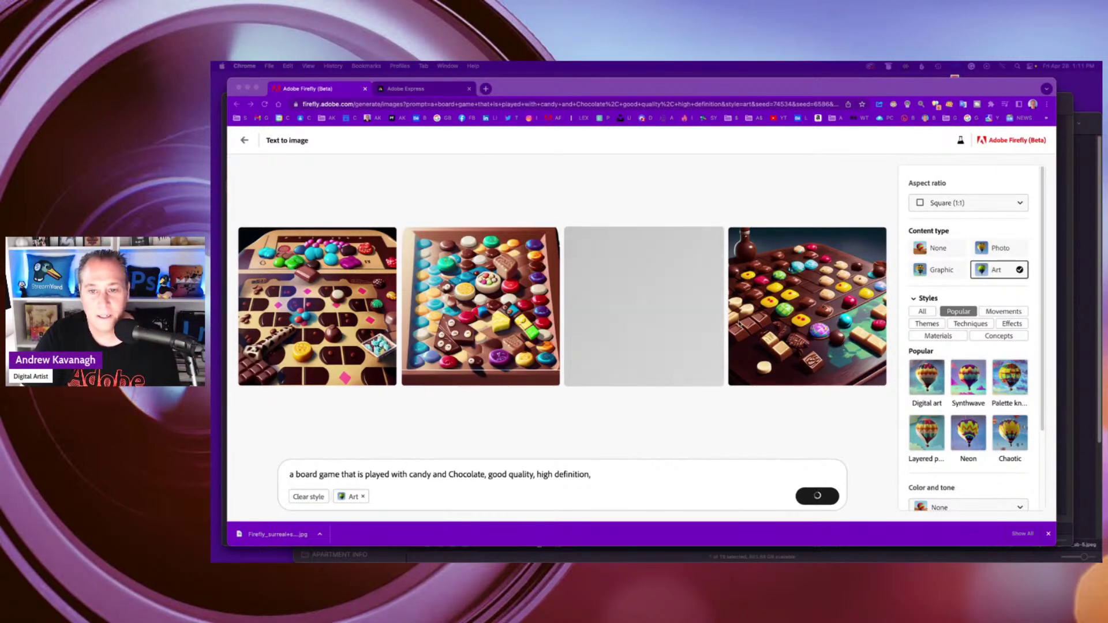
Step: Enlarge the fourth generated board game image and download it
left_click(787, 299)
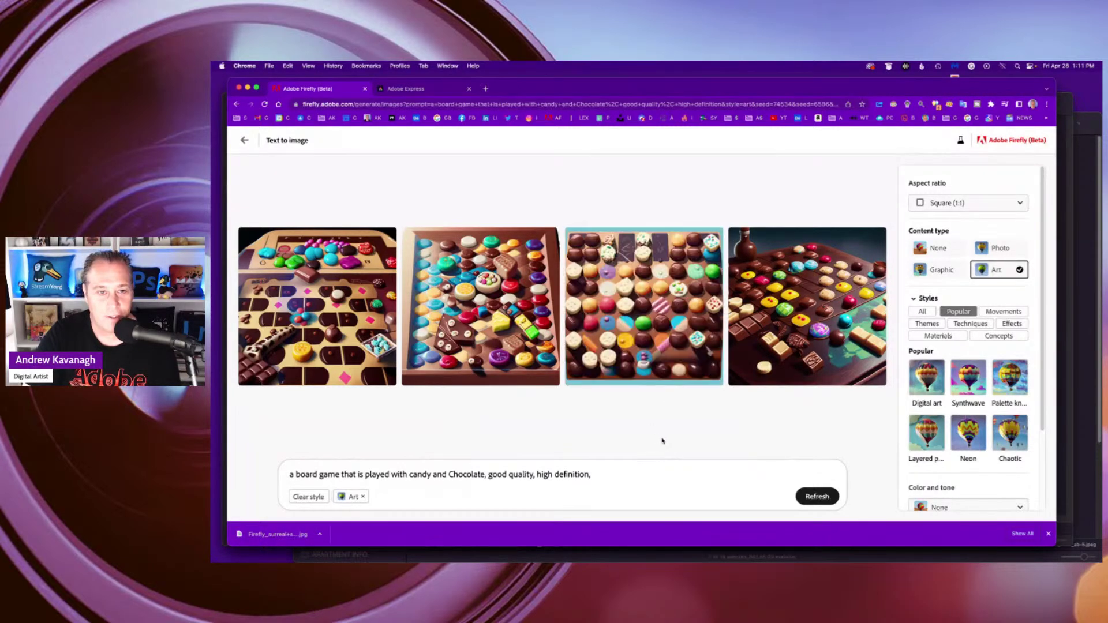
mouse_move(646, 302)
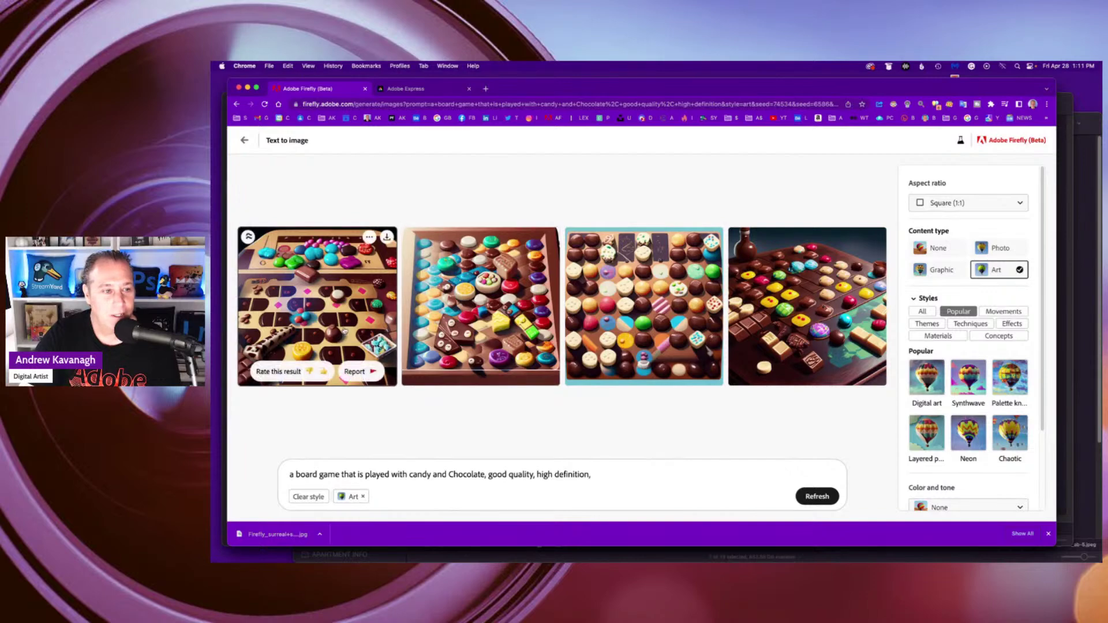
left_click(816, 318)
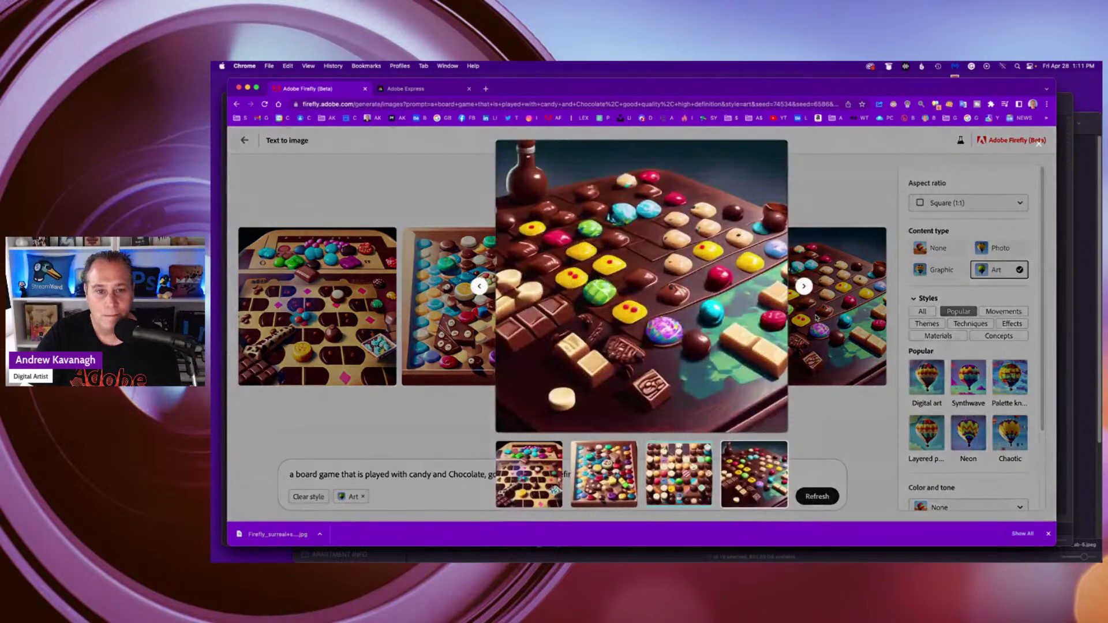
left_click(777, 153)
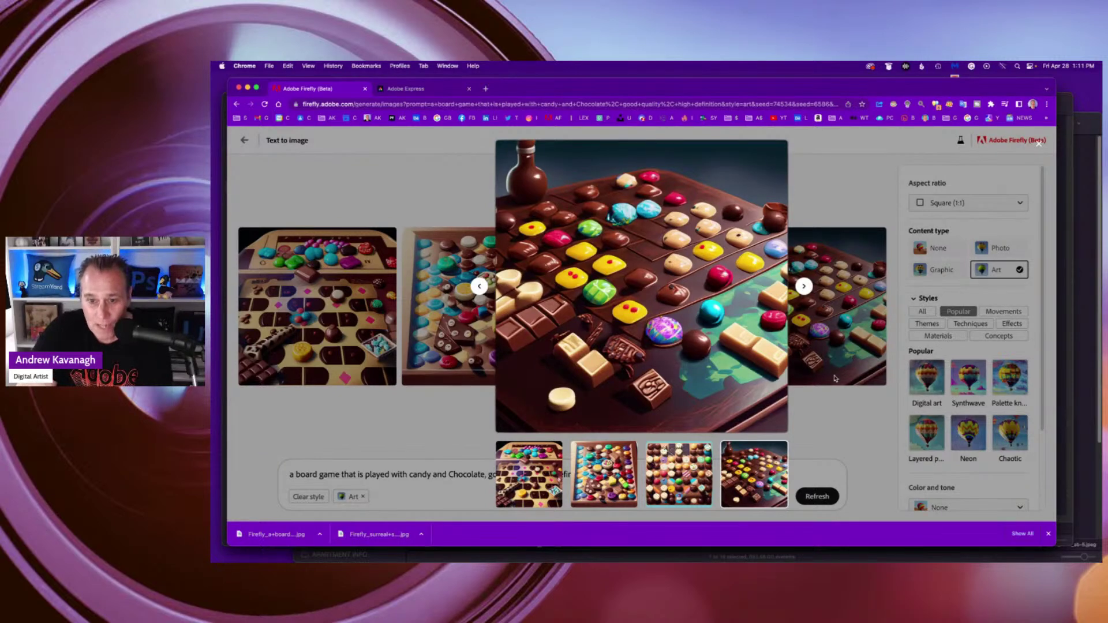
Step: Preview the downloaded board game image from Trickster's recent files list, and return to the enlarged view in Firefly
mouse_move(784, 395)
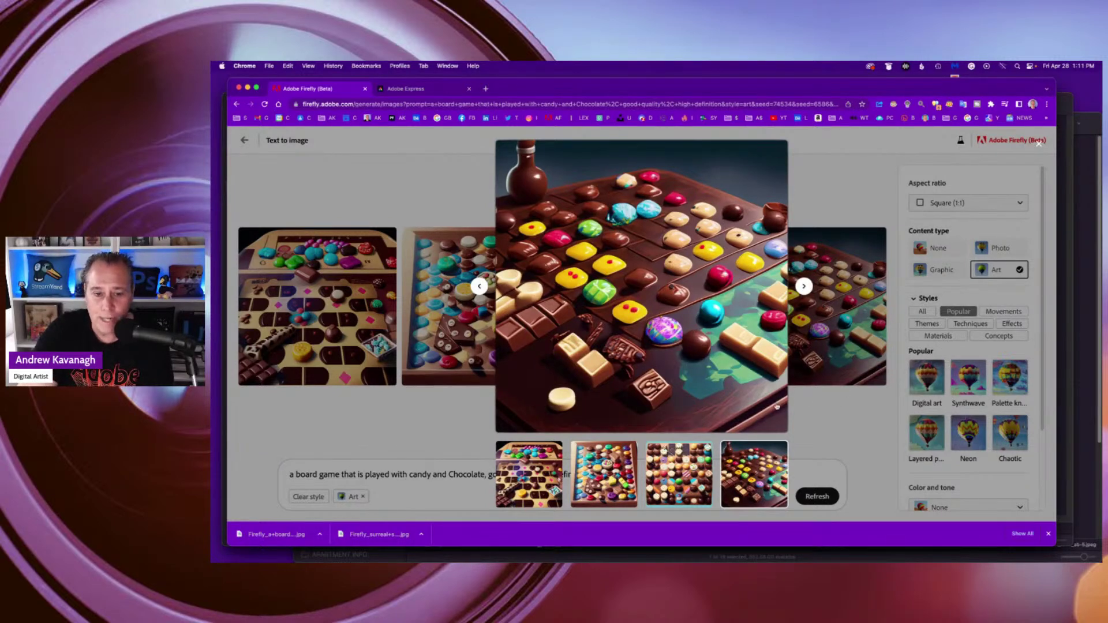
left_click(889, 65)
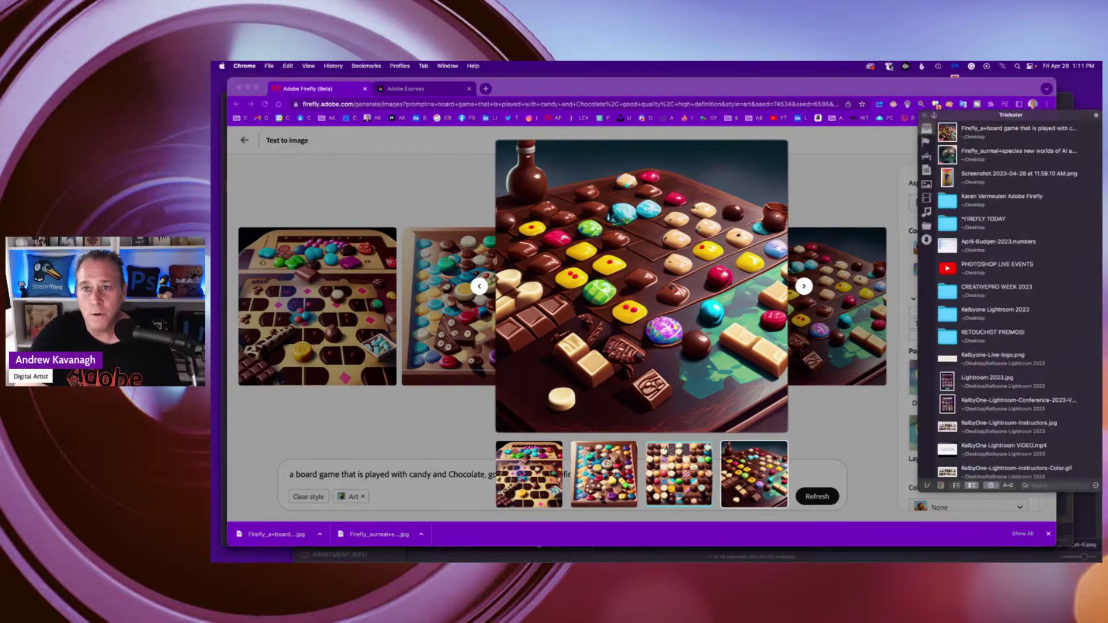
mouse_move(976, 139)
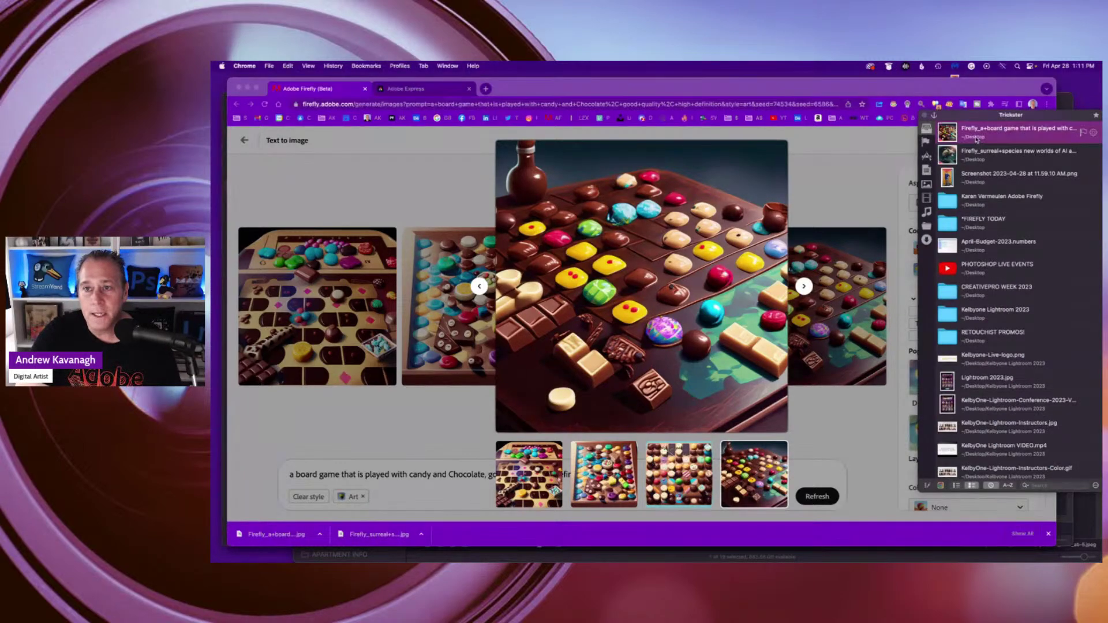
key("space")
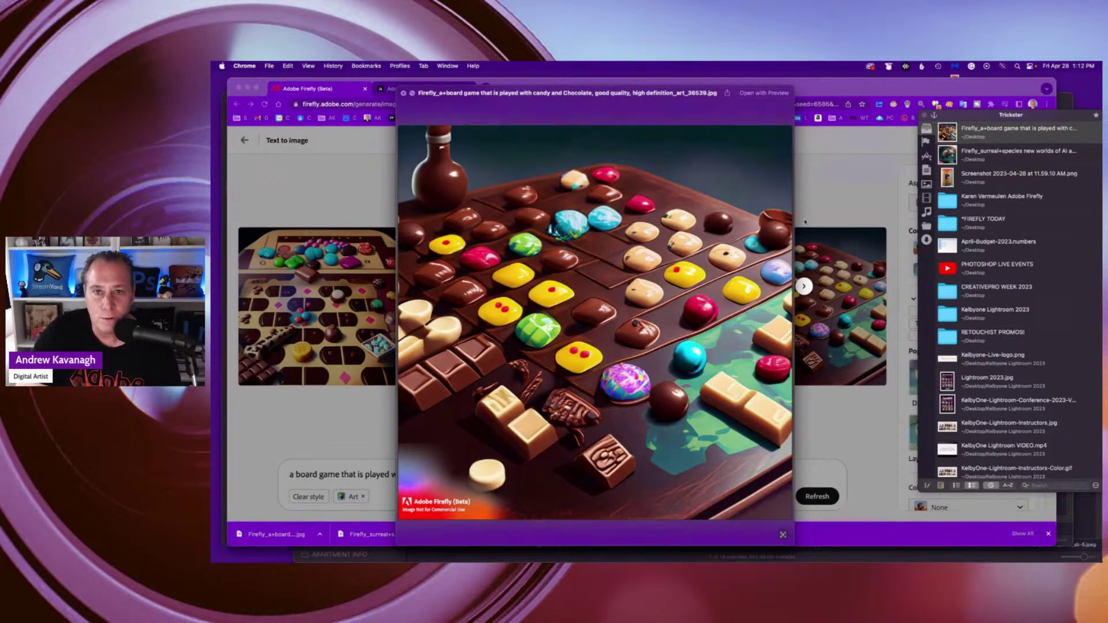
left_click(404, 94)
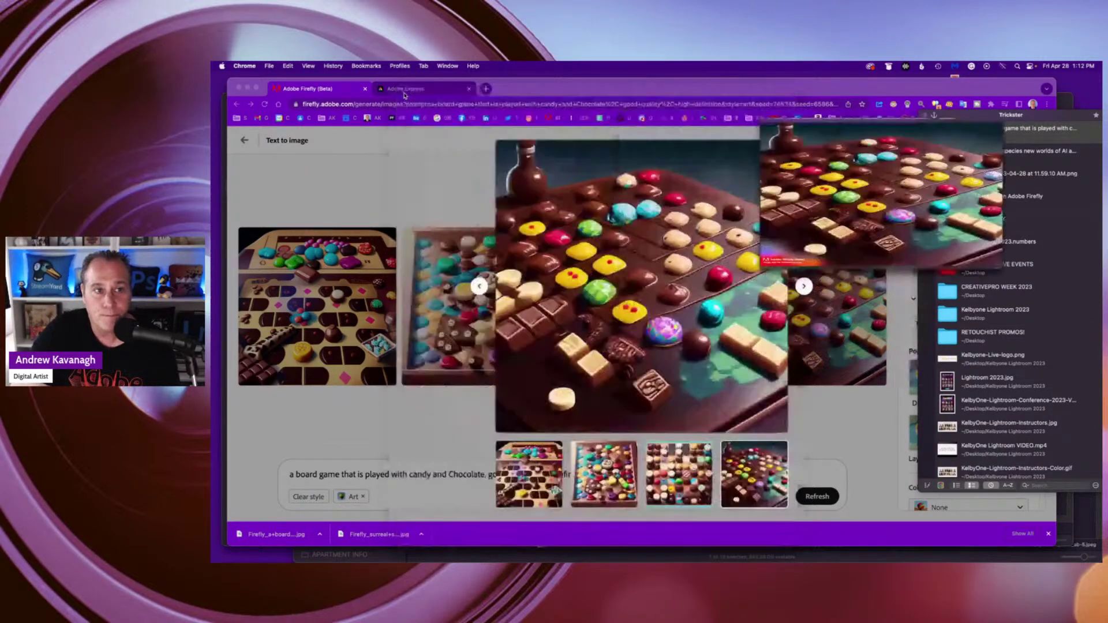
left_click(814, 418)
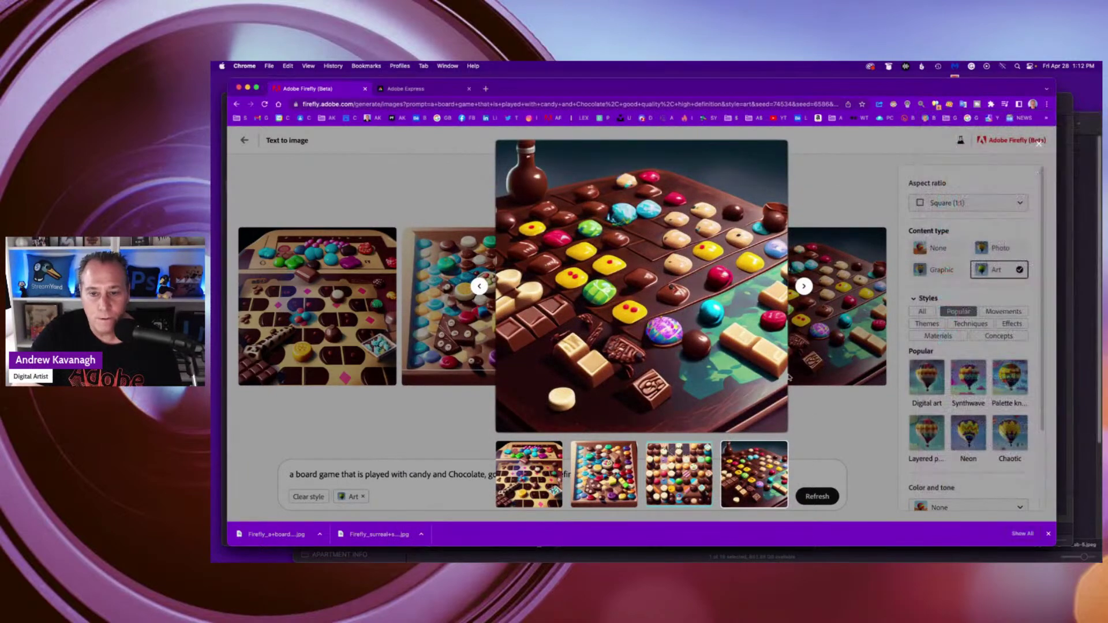
Step: Go back through the enlarged board game images to the first one, download it and close the enlarged view
left_click(478, 286)
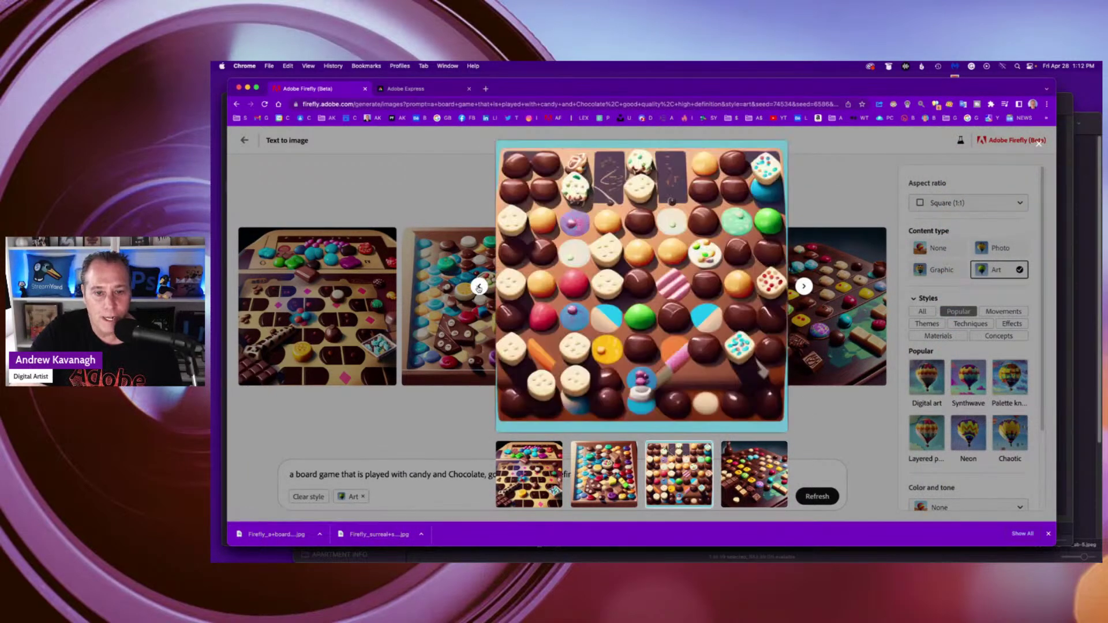
left_click(478, 287)
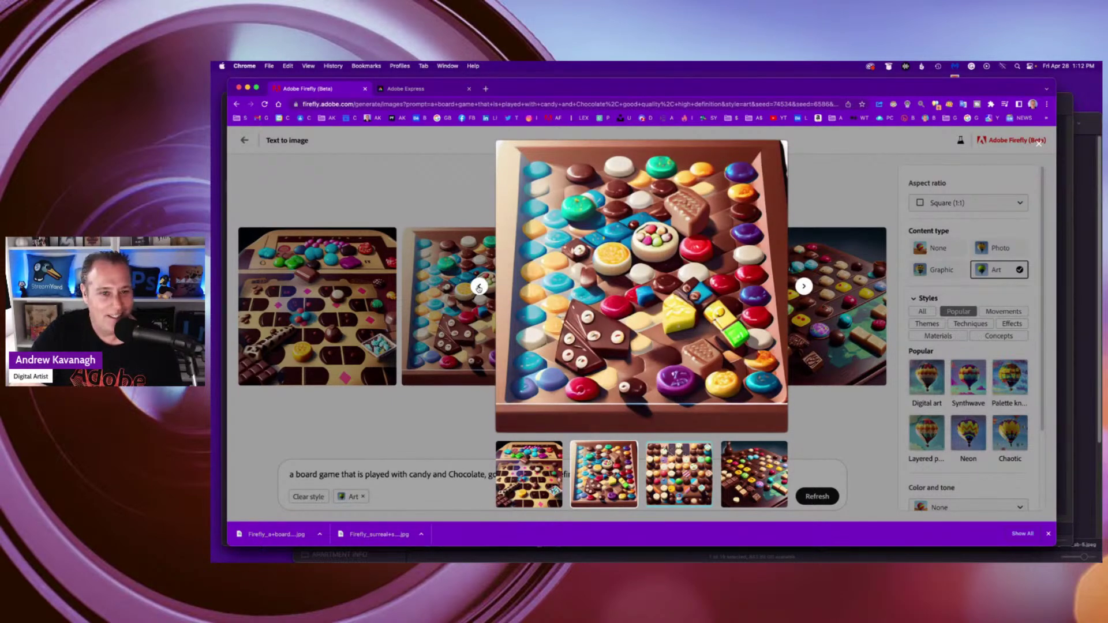
left_click(478, 287)
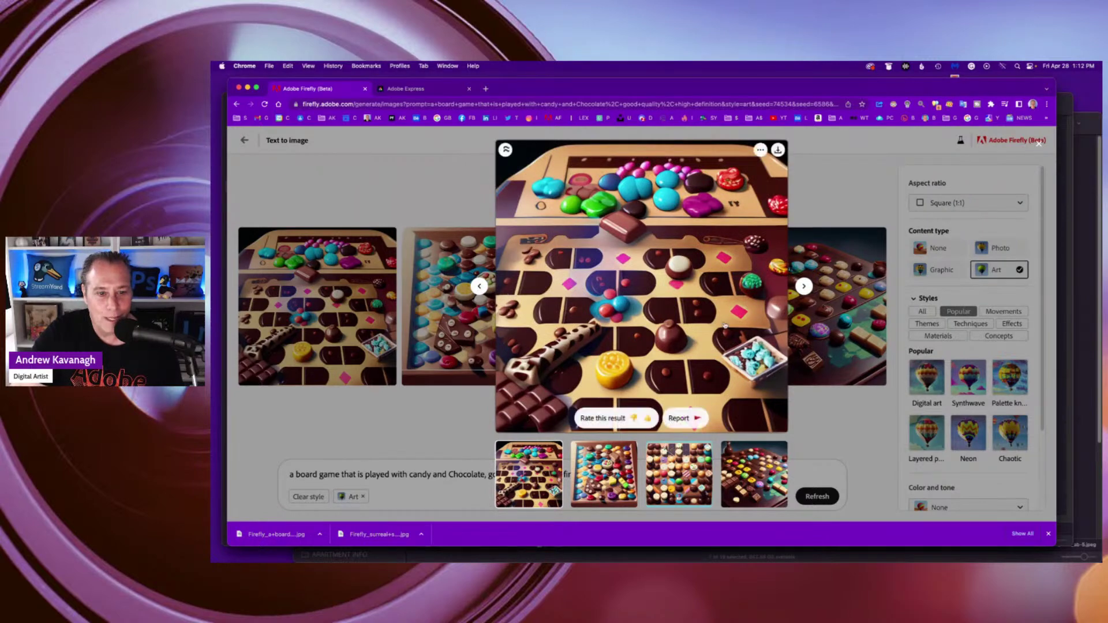
left_click(779, 150)
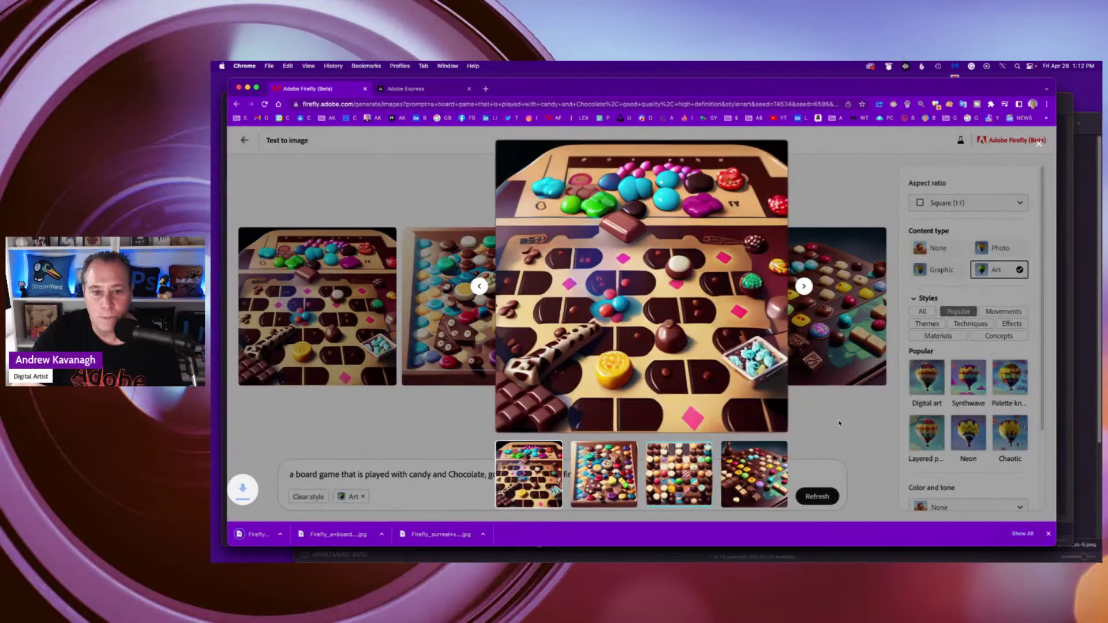
left_click(861, 421)
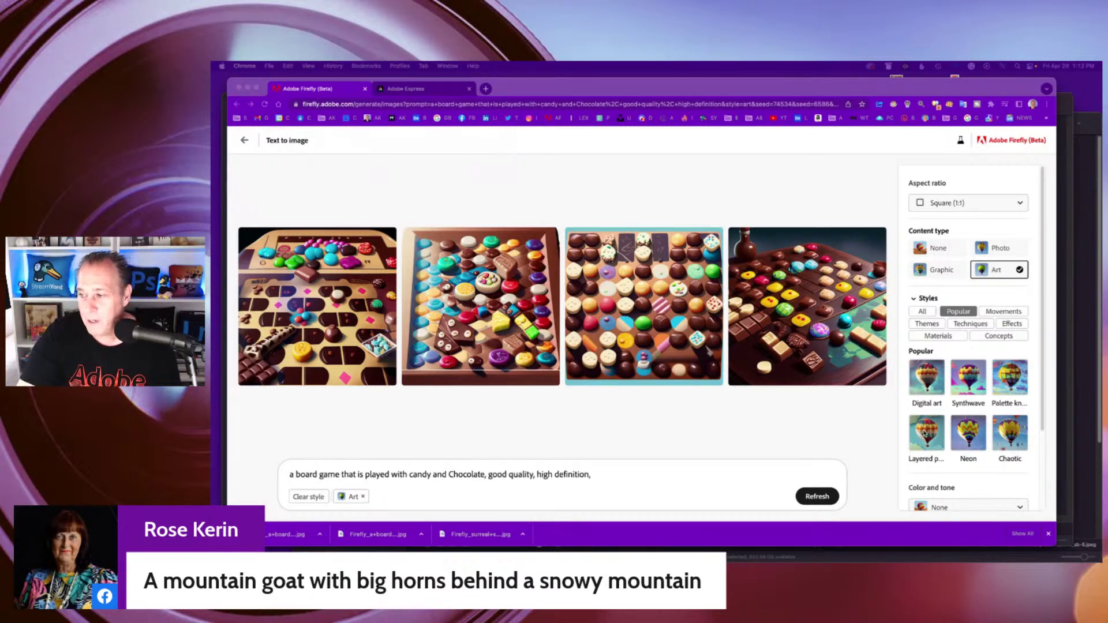
Step: Replace the board game description in the prompt with "Mountain Goat with big horns behind a snow", keeping the quality terms
left_click(602, 475)
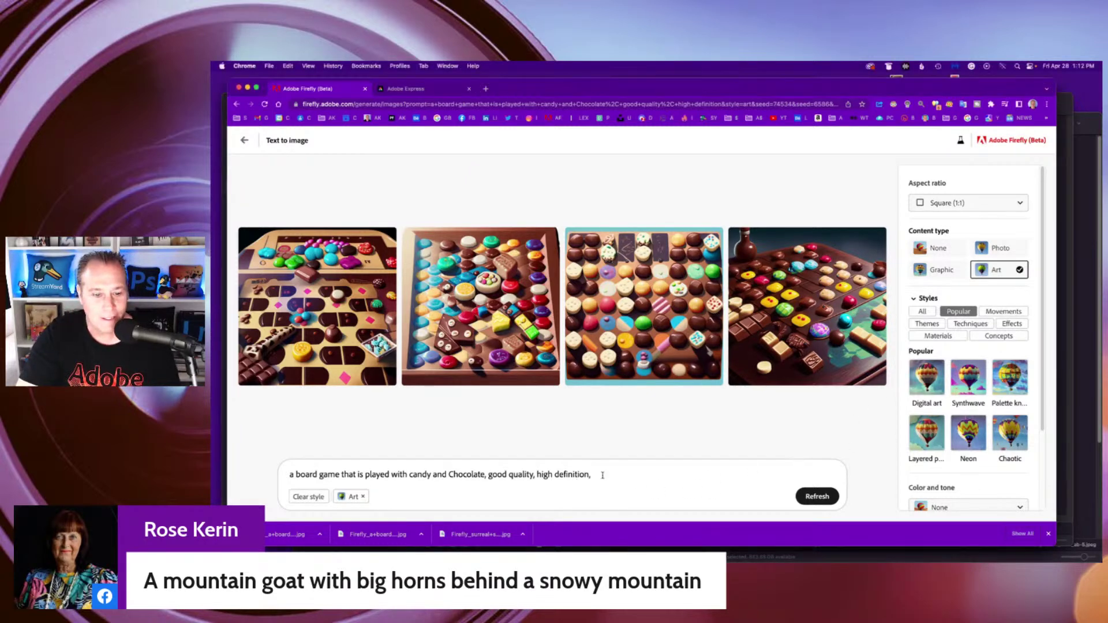
left_click_drag(484, 473, 399, 462)
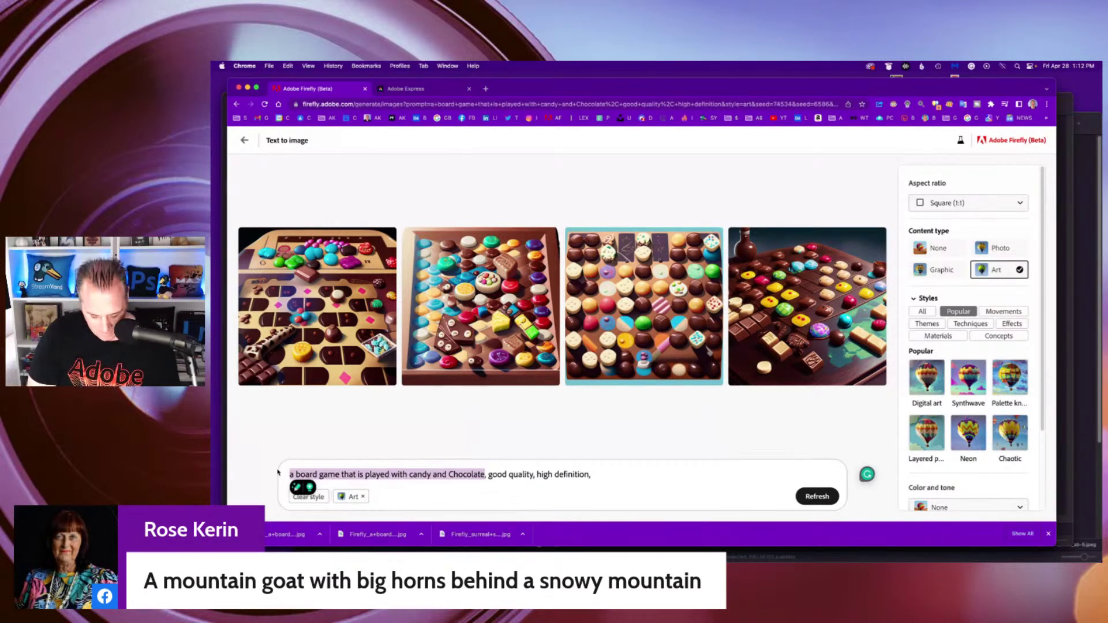
type("Mountain")
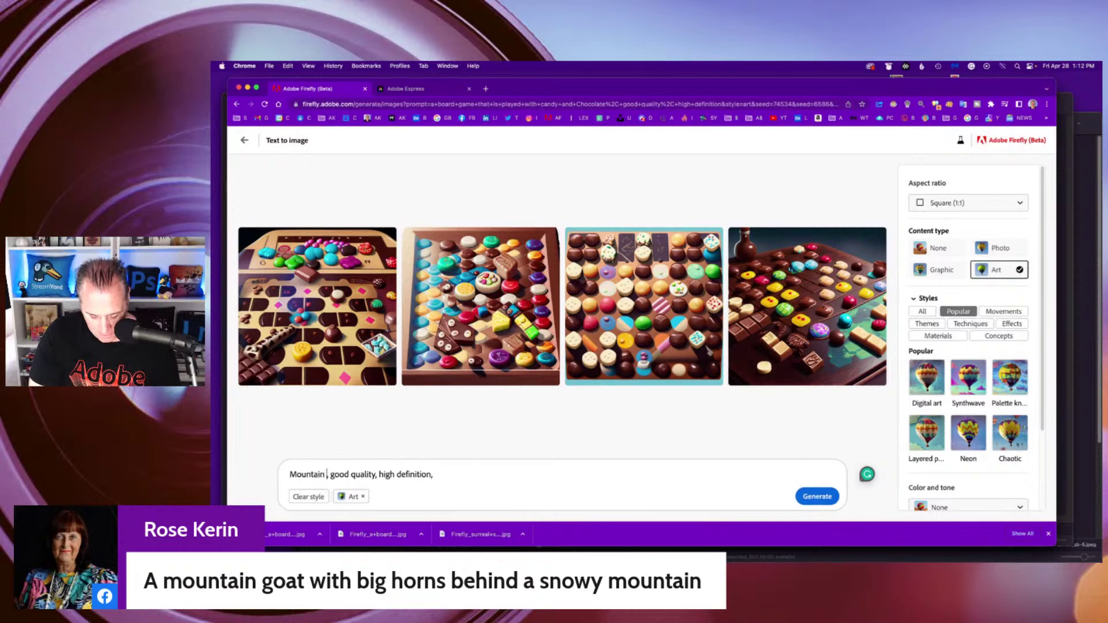
type(" Goat")
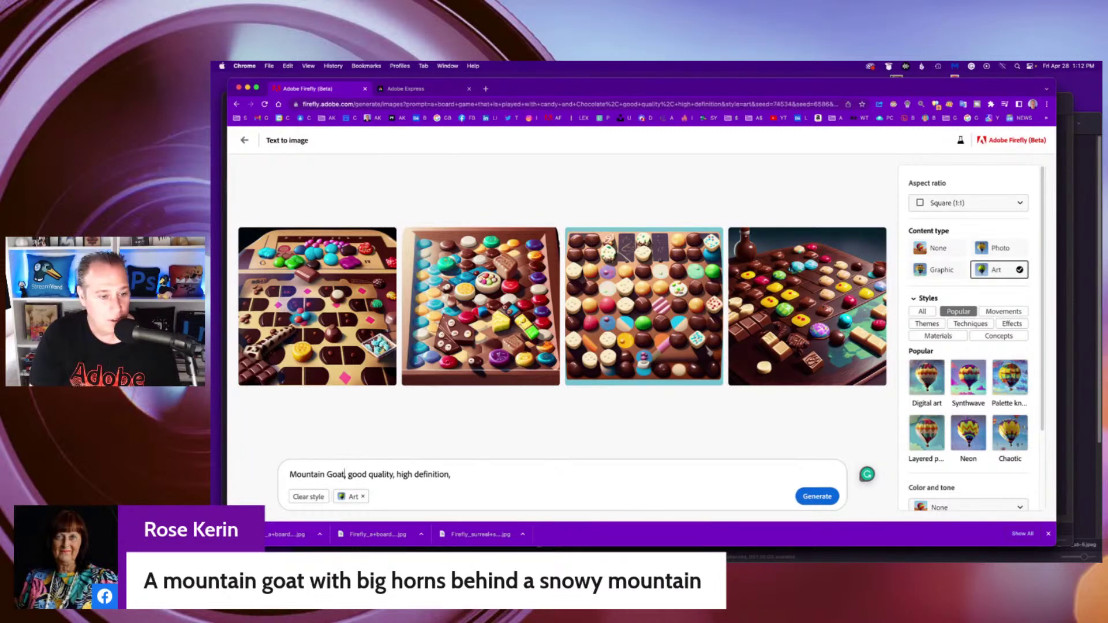
type(" with b")
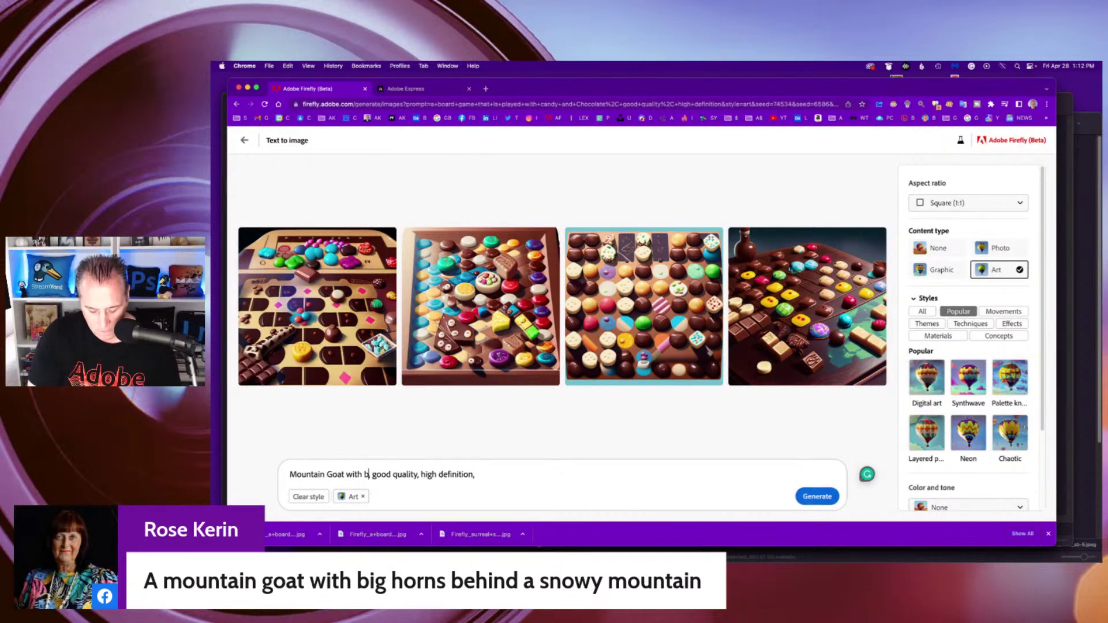
type("ig horns")
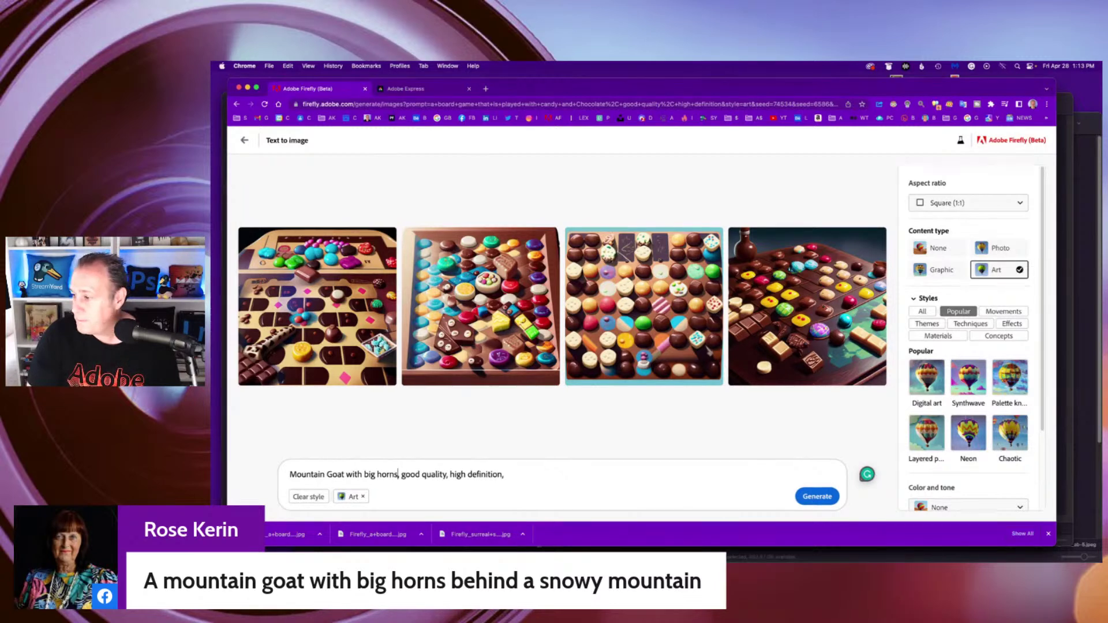
type(" be")
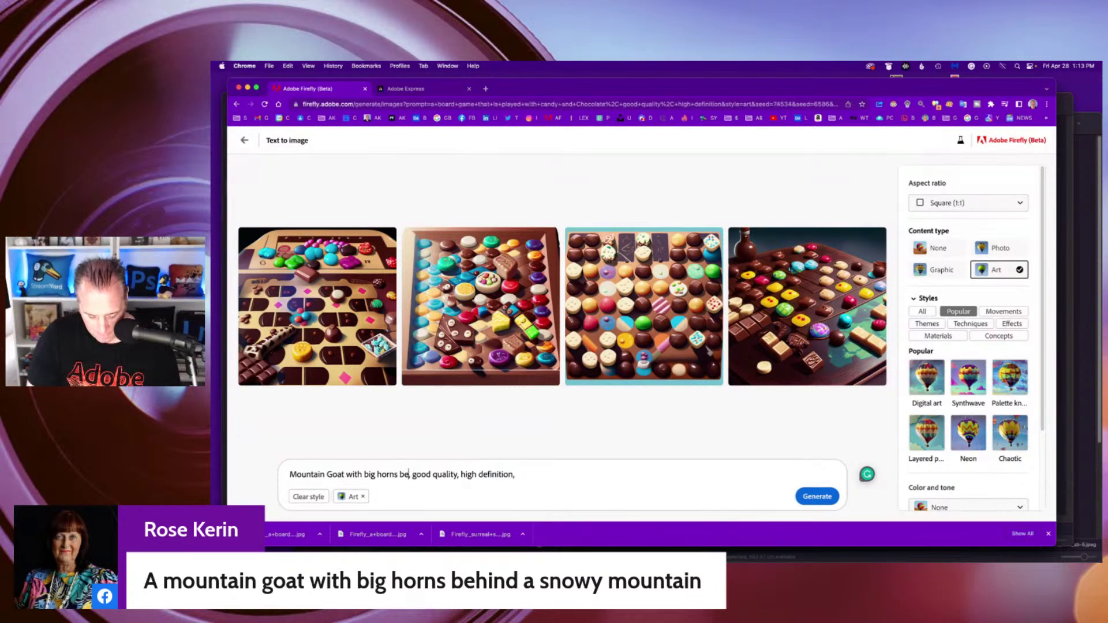
type("hind a sn")
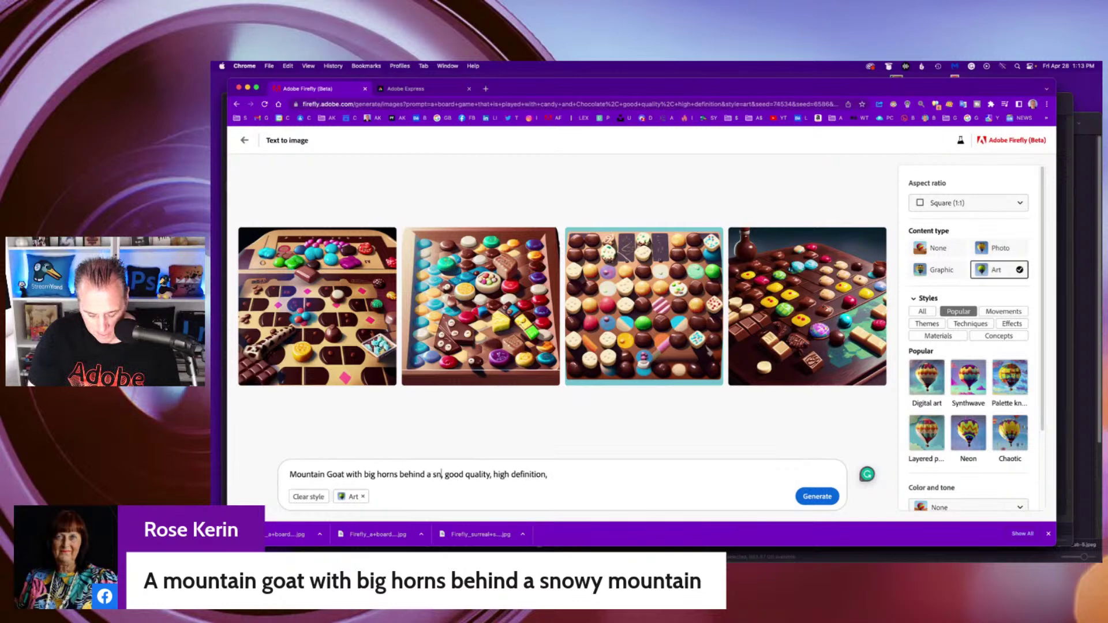
type("ow")
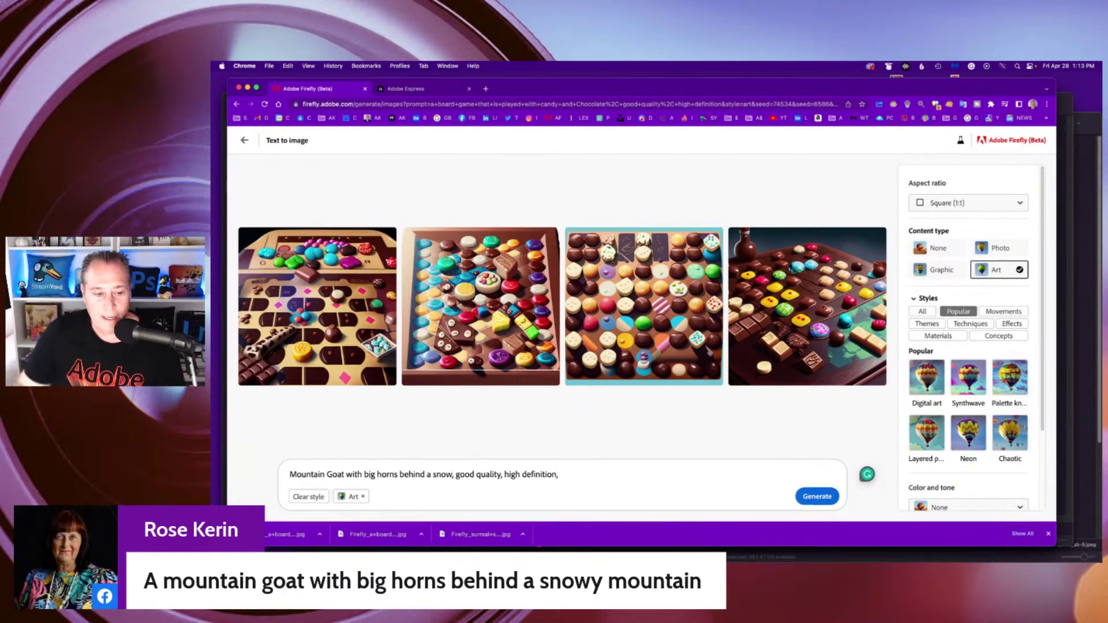
Step: Reword the end of the goat description to "with a snowy mountain behind" and generate the images
left_click(401, 474)
type("with a snow")
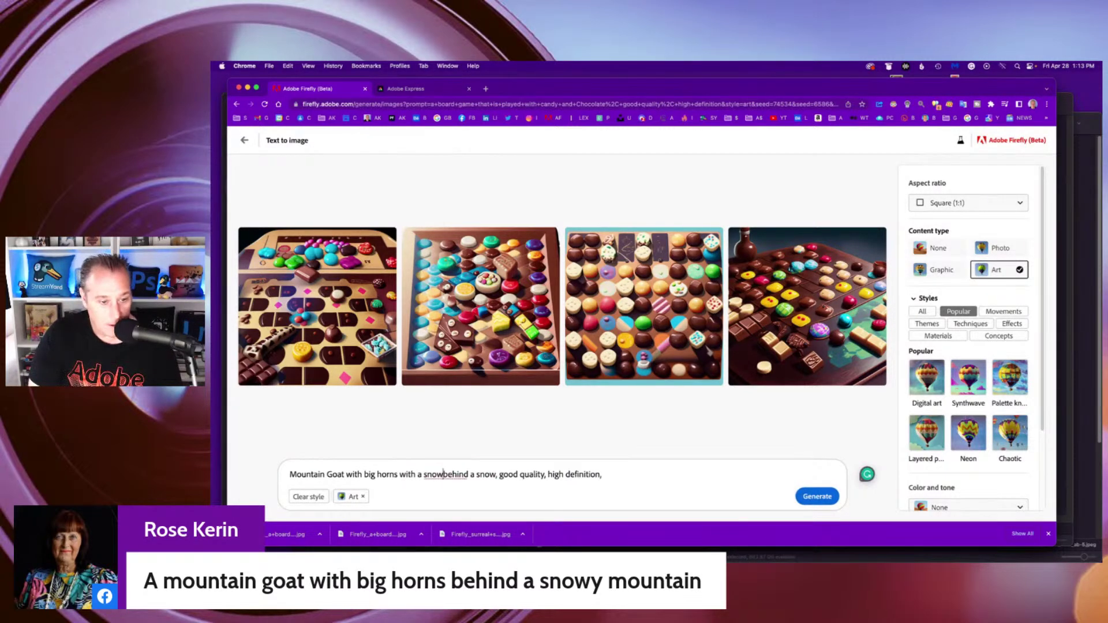
type("y mountain")
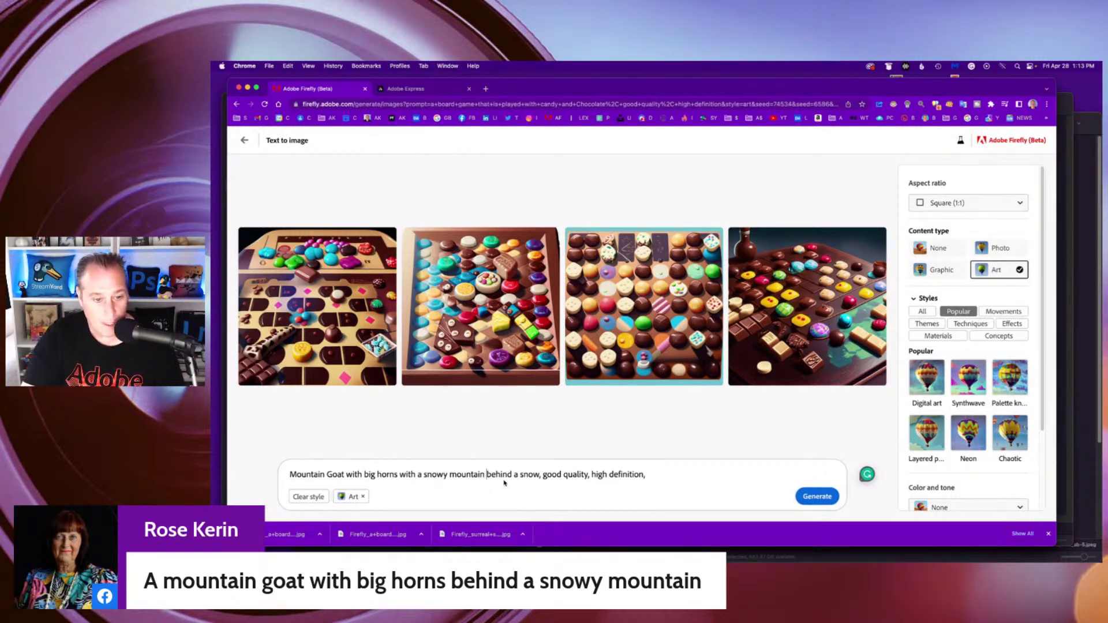
left_click_drag(511, 473, 539, 474)
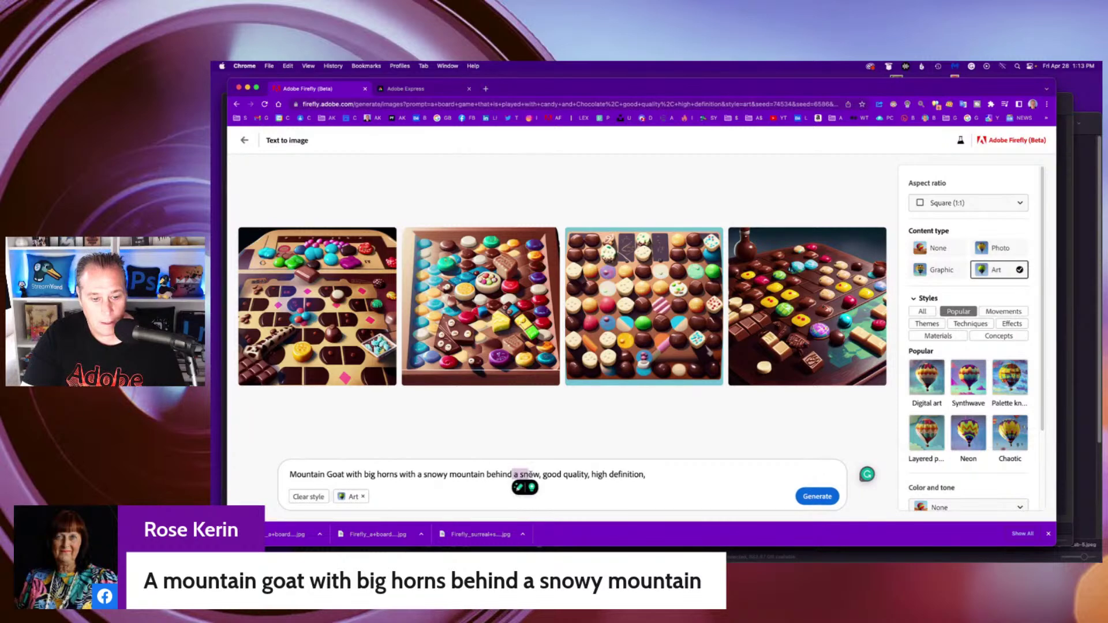
key("BackSpace")
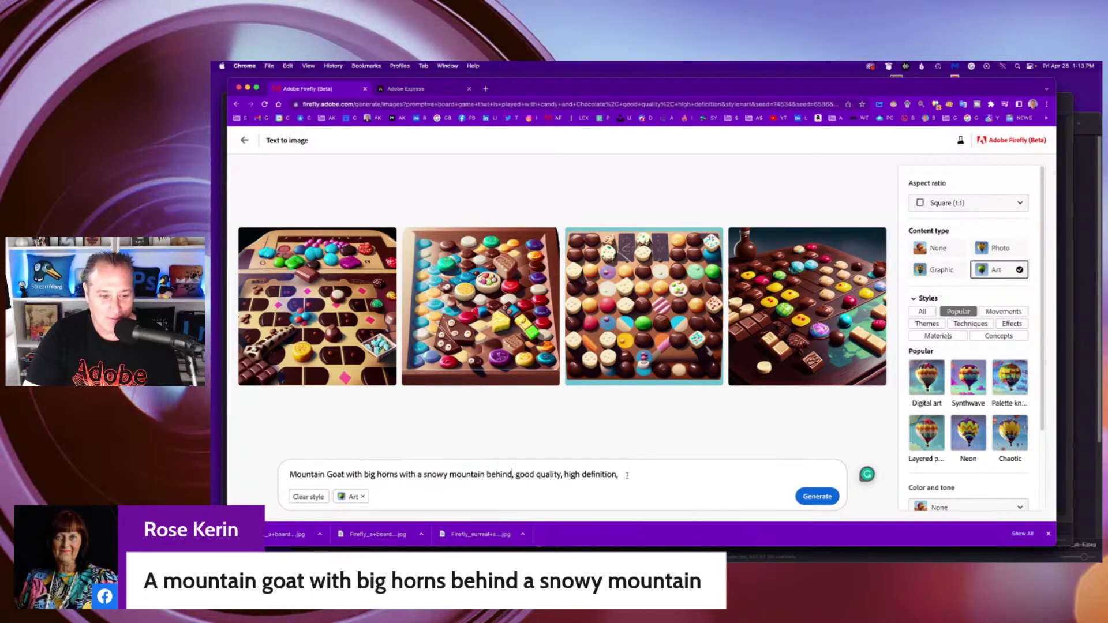
left_click(817, 498)
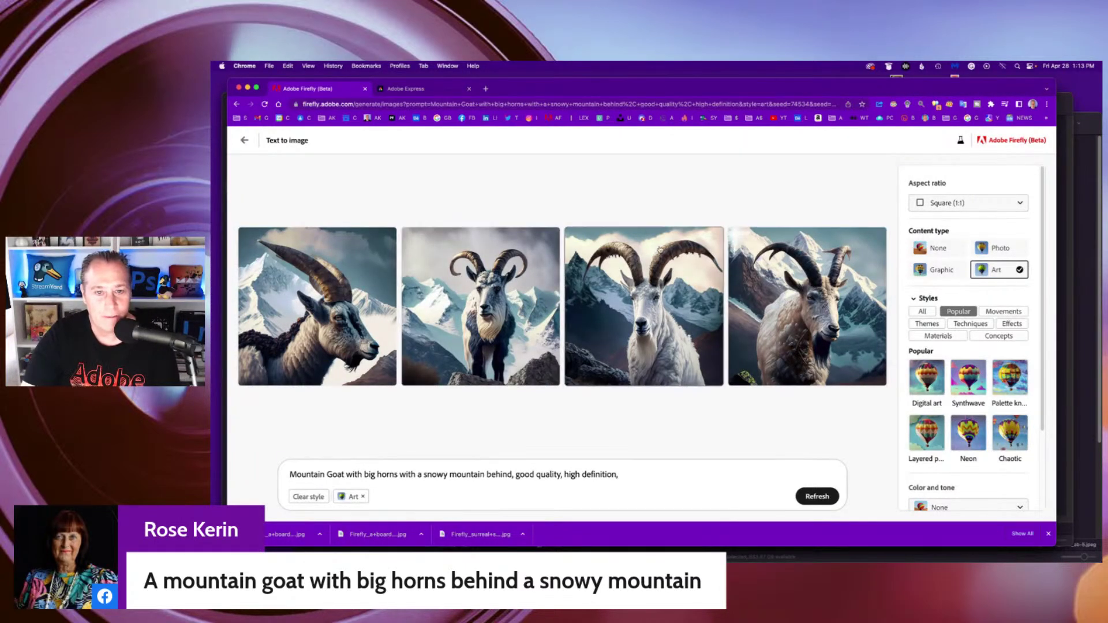
Step: Download the first mountain goat image from the enlarged view and submit the third one to the Firefly gallery
left_click(353, 317)
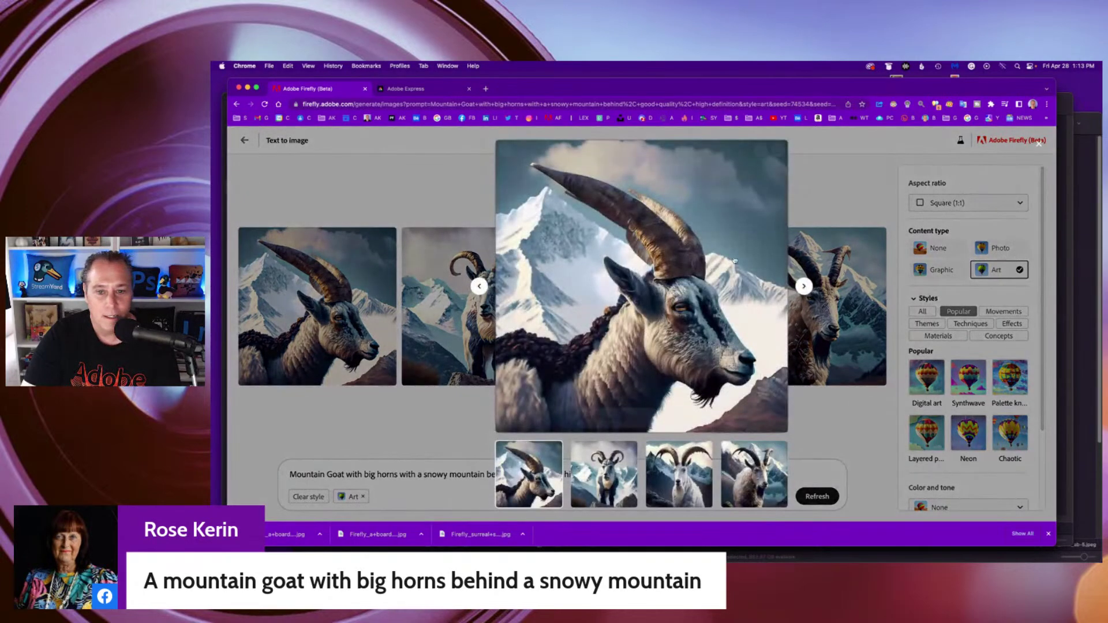
left_click(778, 151)
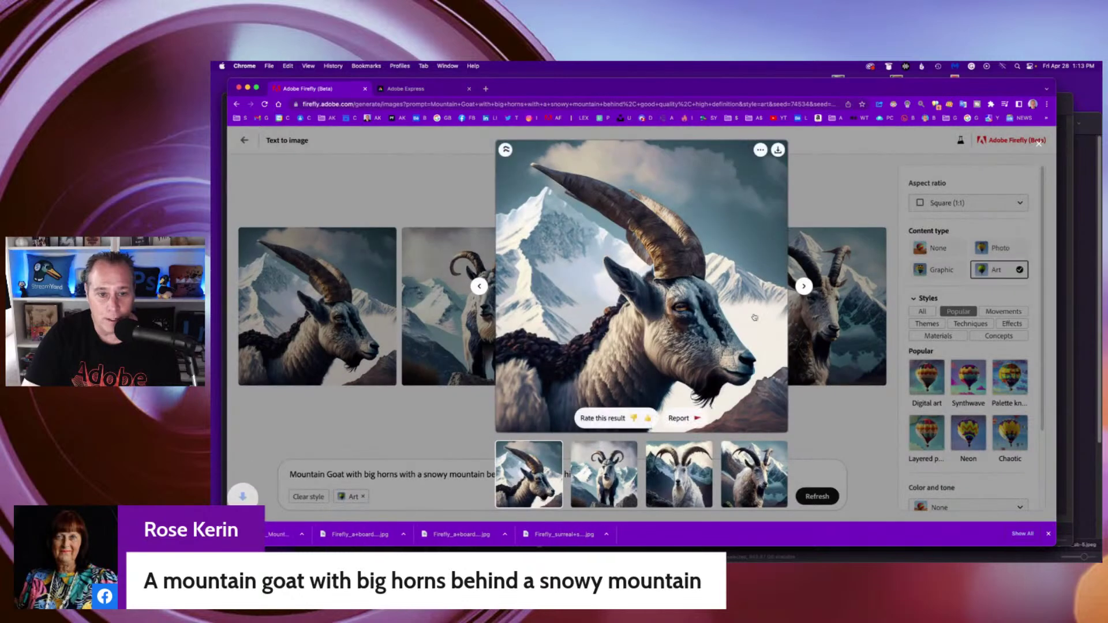
left_click(803, 287)
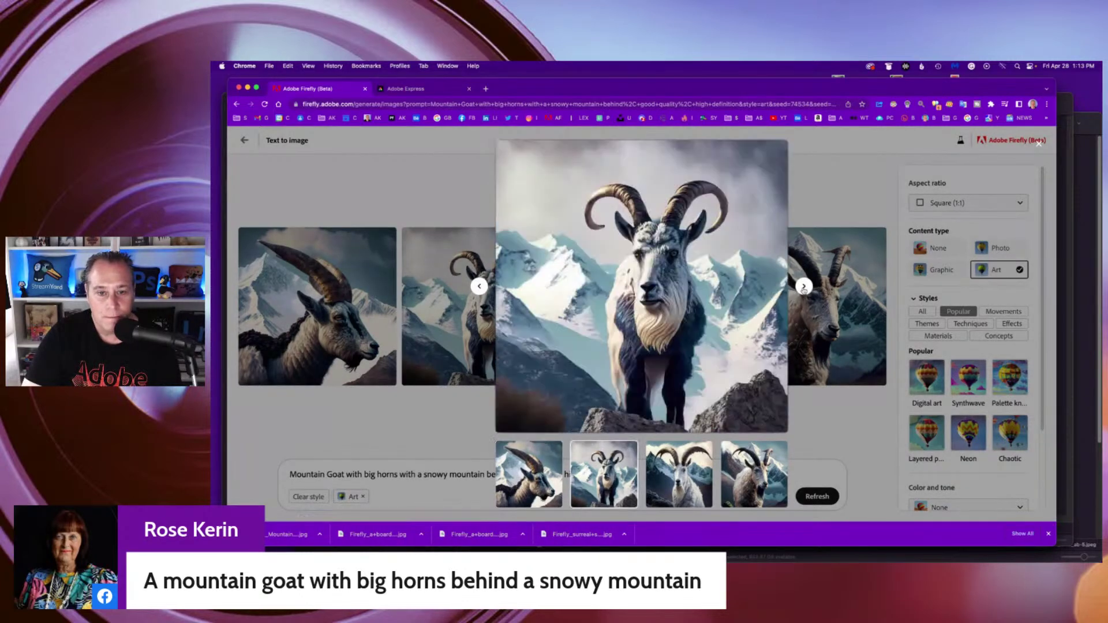
left_click(803, 287)
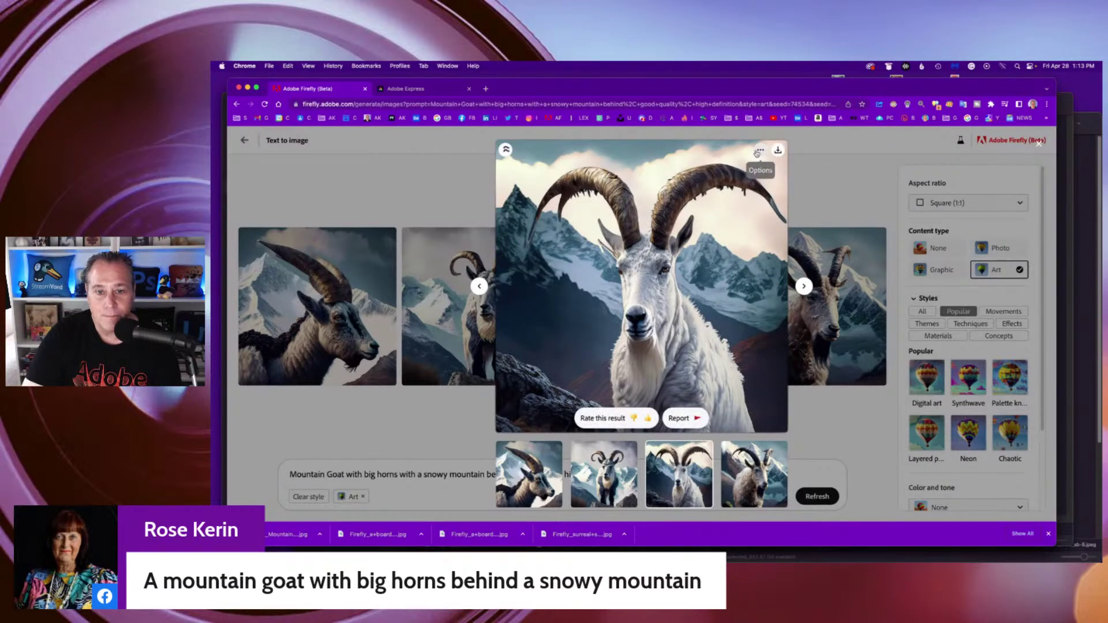
left_click(758, 151)
left_click(781, 174)
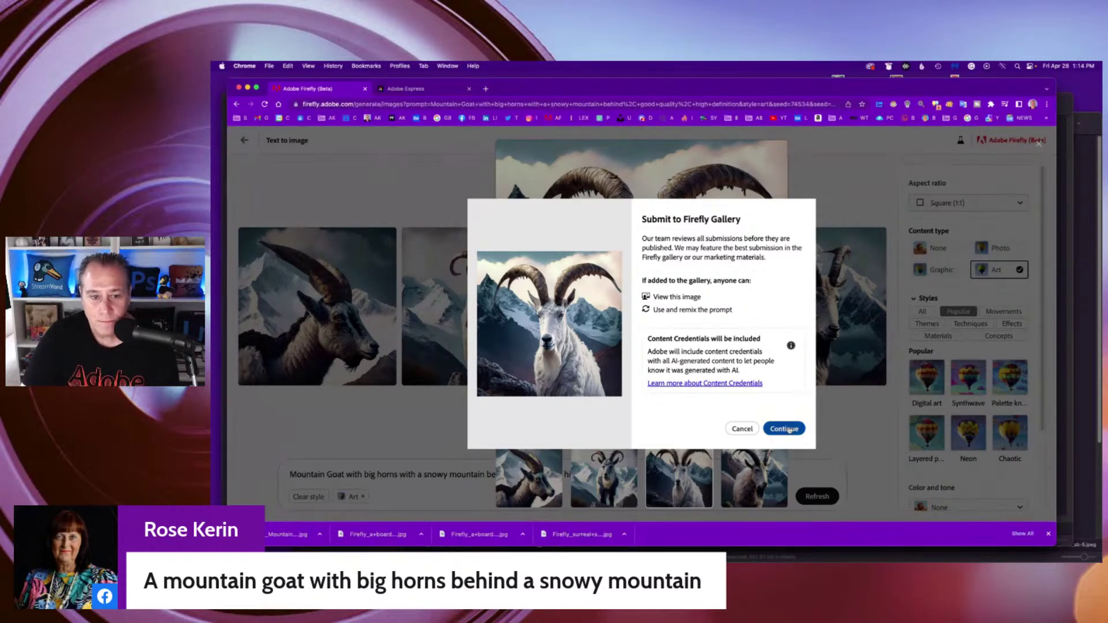
left_click(788, 430)
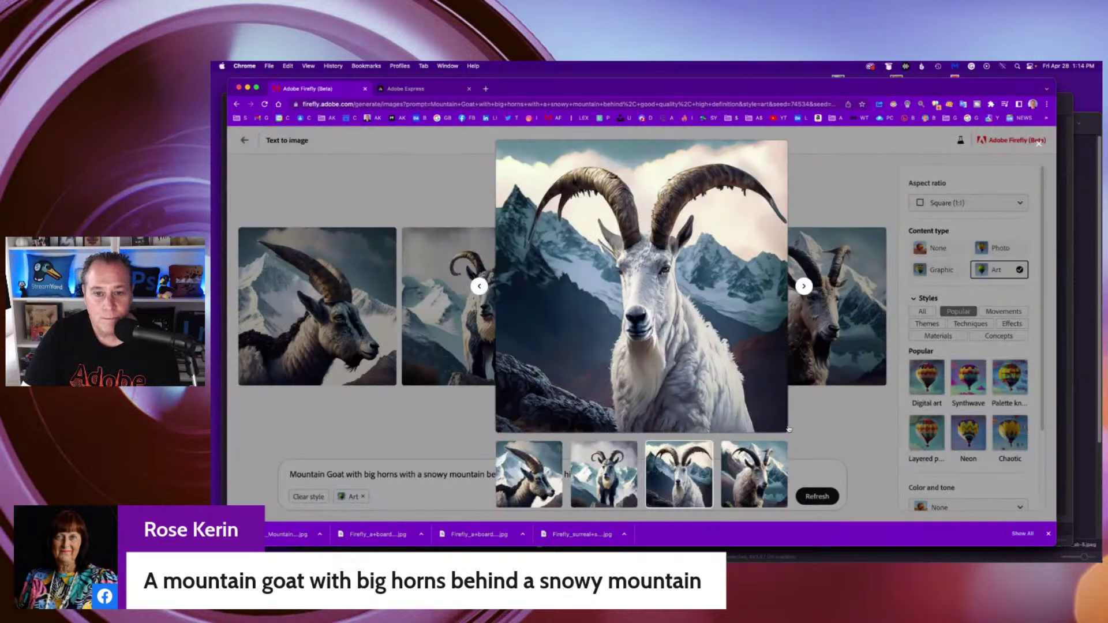
Step: Submit the fourth mountain goat image to the Firefly gallery and close the enlarged view
left_click(758, 470)
left_click(760, 151)
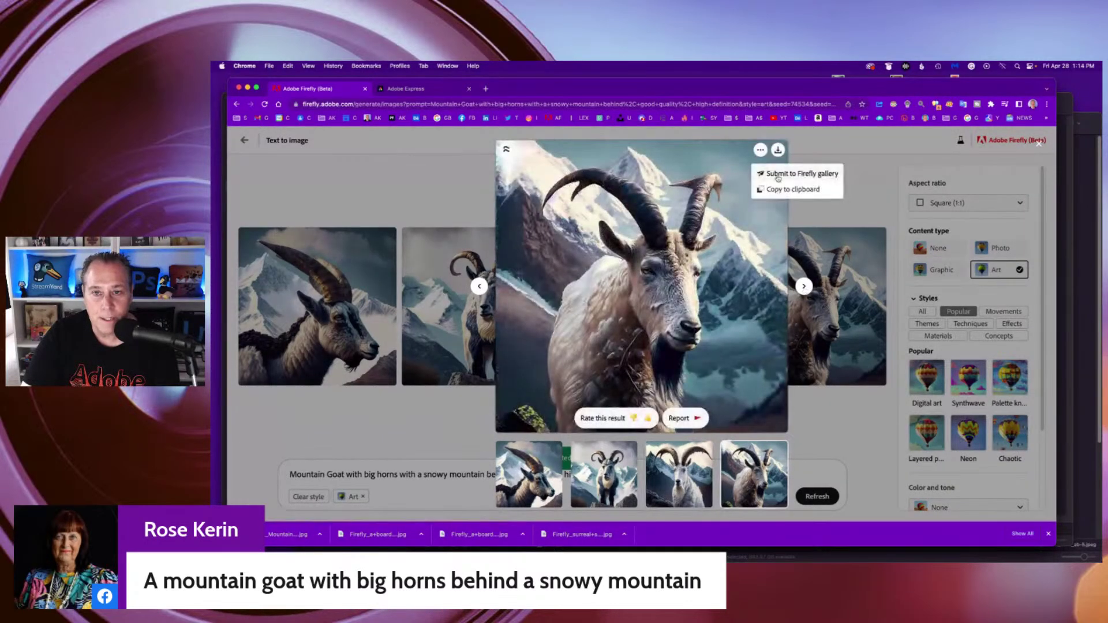
left_click(776, 174)
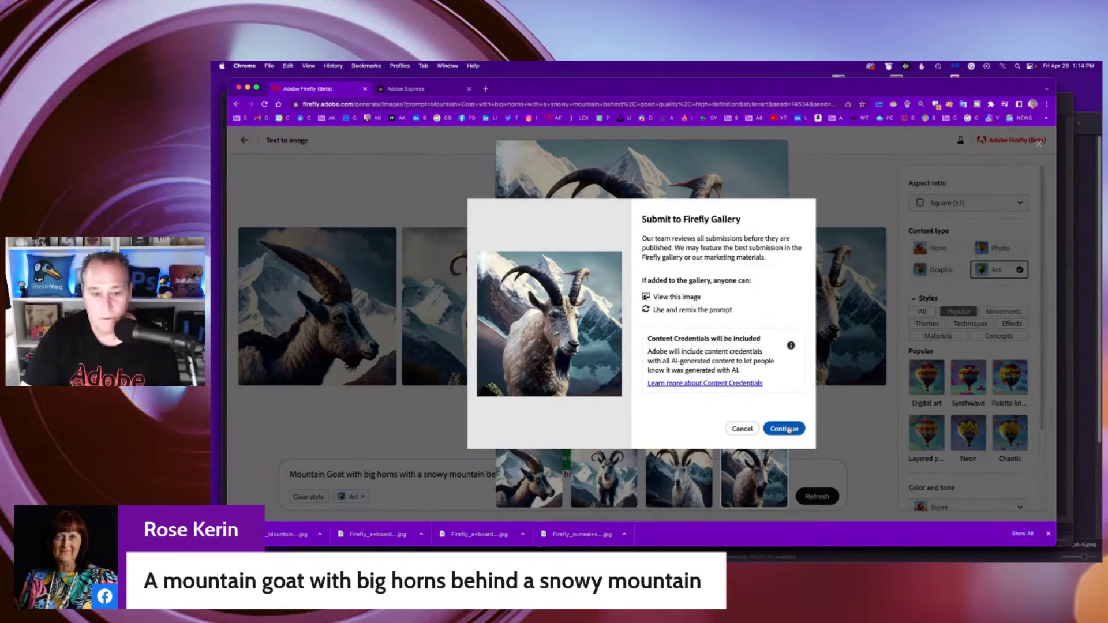
left_click(786, 428)
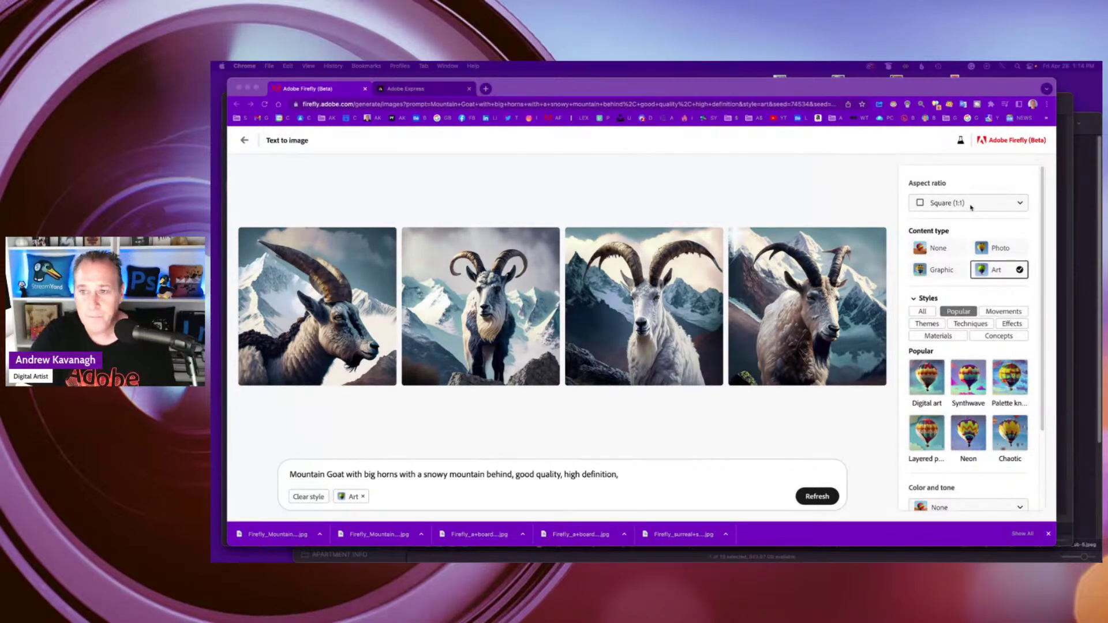
Step: Check the aspect ratio choices, keeping Square (1:1), and switch the content type to Photo to regenerate the goat images
left_click(971, 207)
left_click(1012, 206)
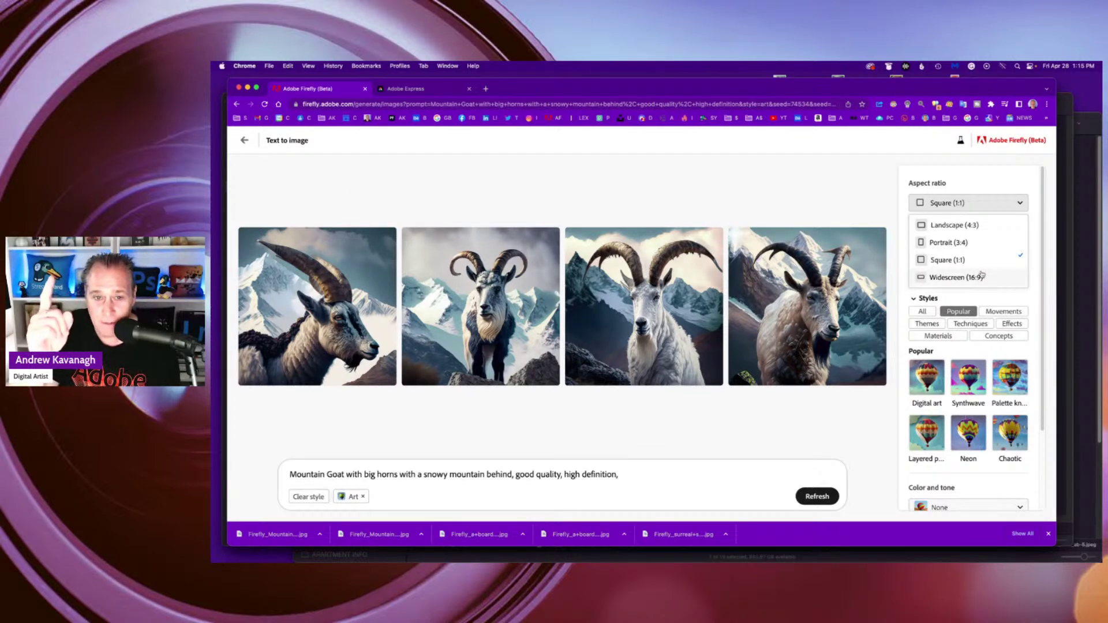
left_click(983, 203)
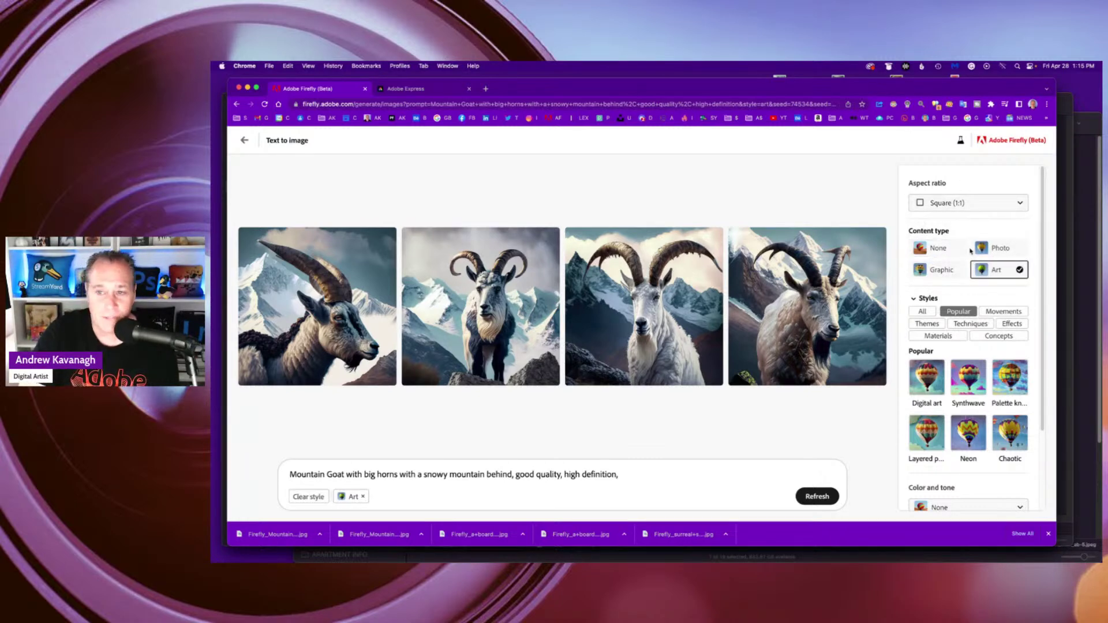
left_click(1004, 248)
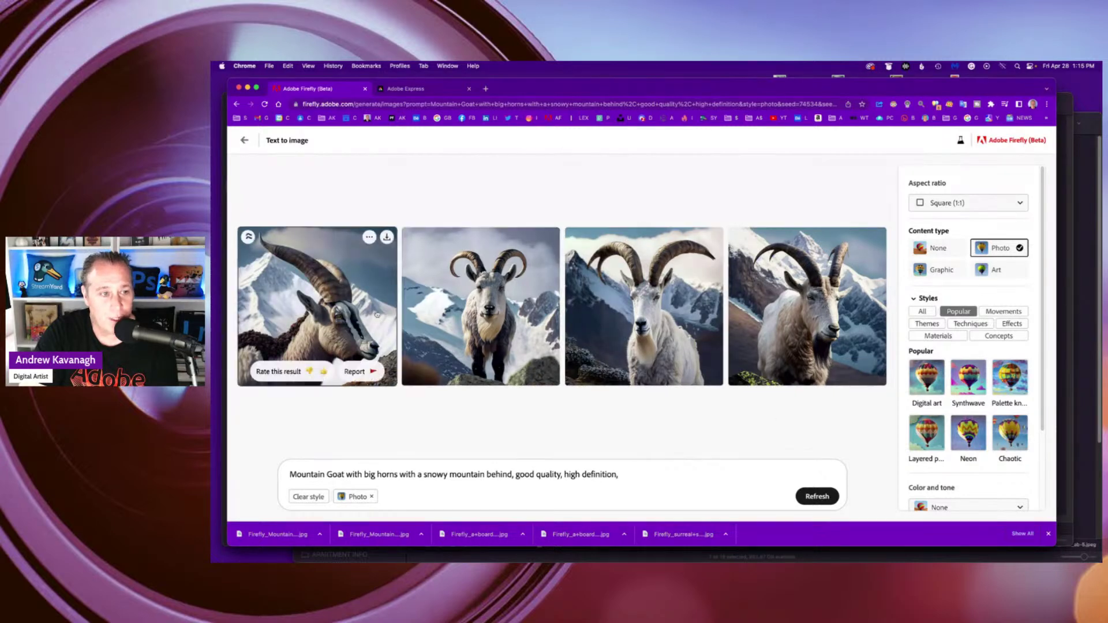
Step: Browse the enlarged photo-type goat images to the fourth one, submit it to the Firefly gallery and download it
left_click(375, 299)
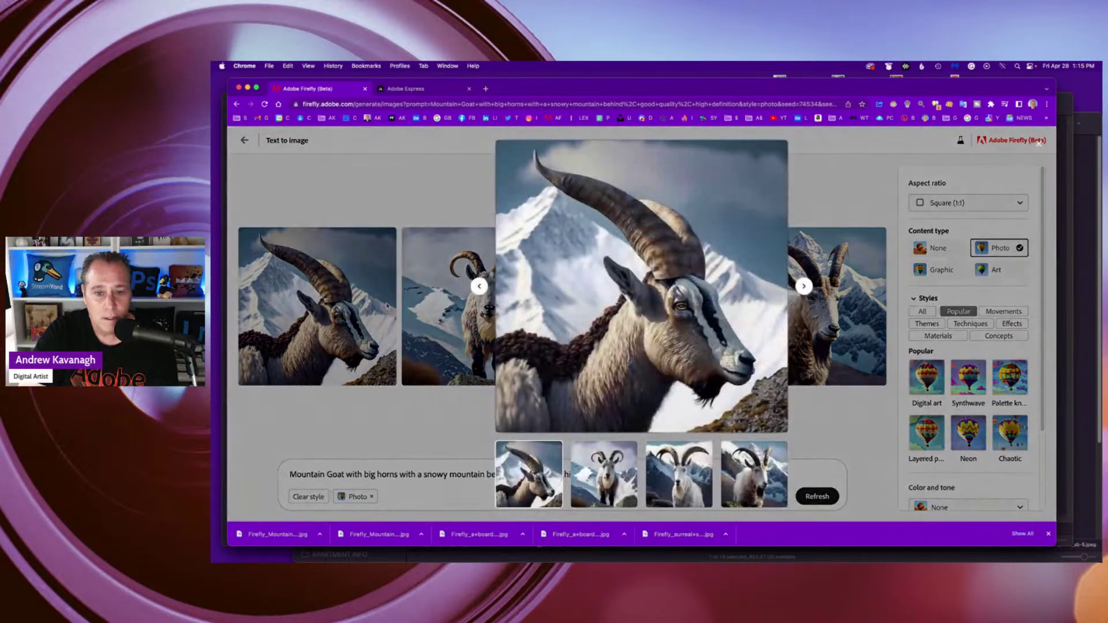
left_click(803, 286)
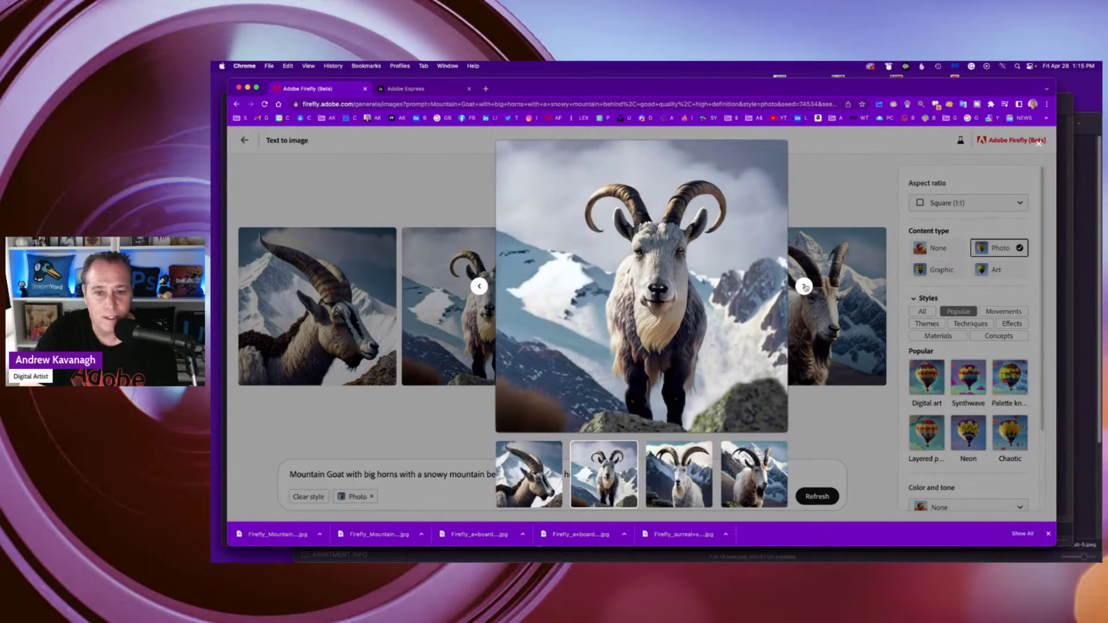
left_click(805, 286)
left_click(804, 286)
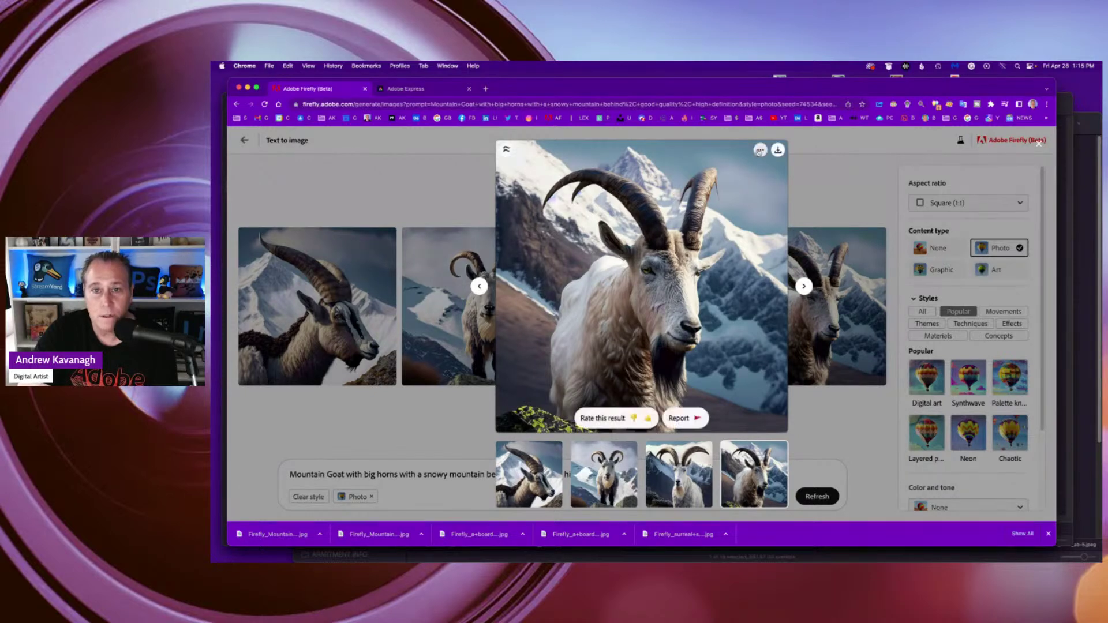
left_click(760, 150)
left_click(766, 179)
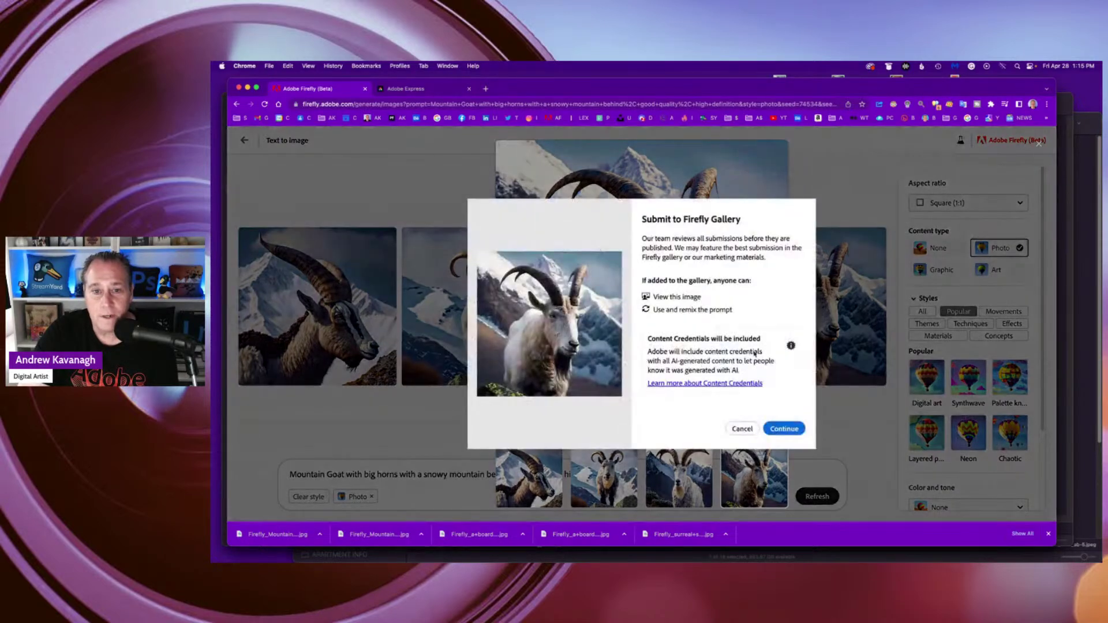
left_click(785, 429)
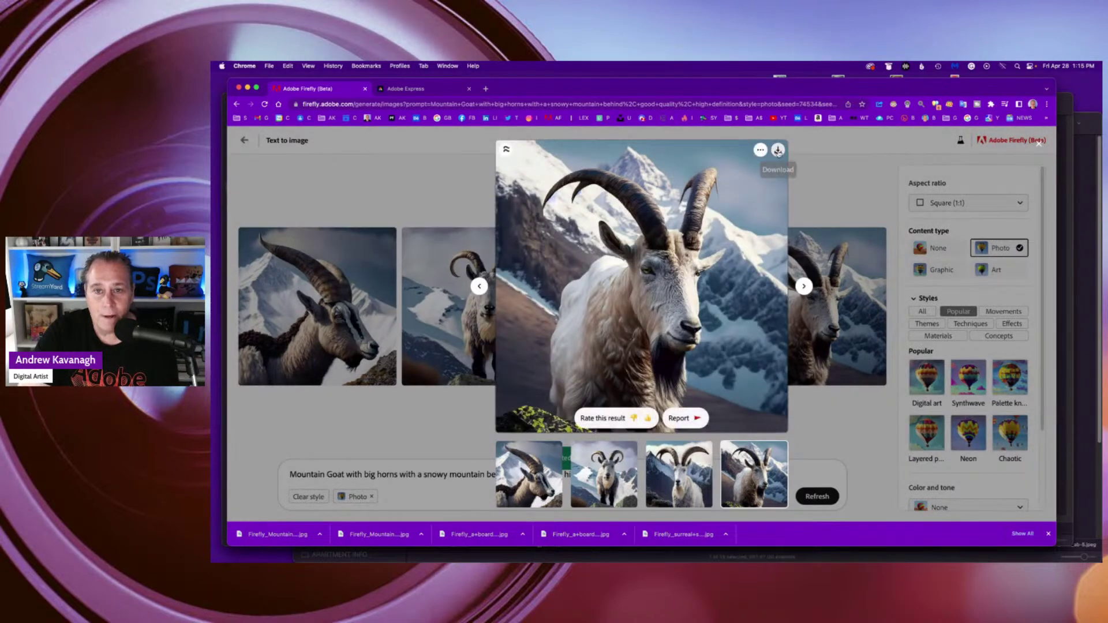
left_click(778, 150)
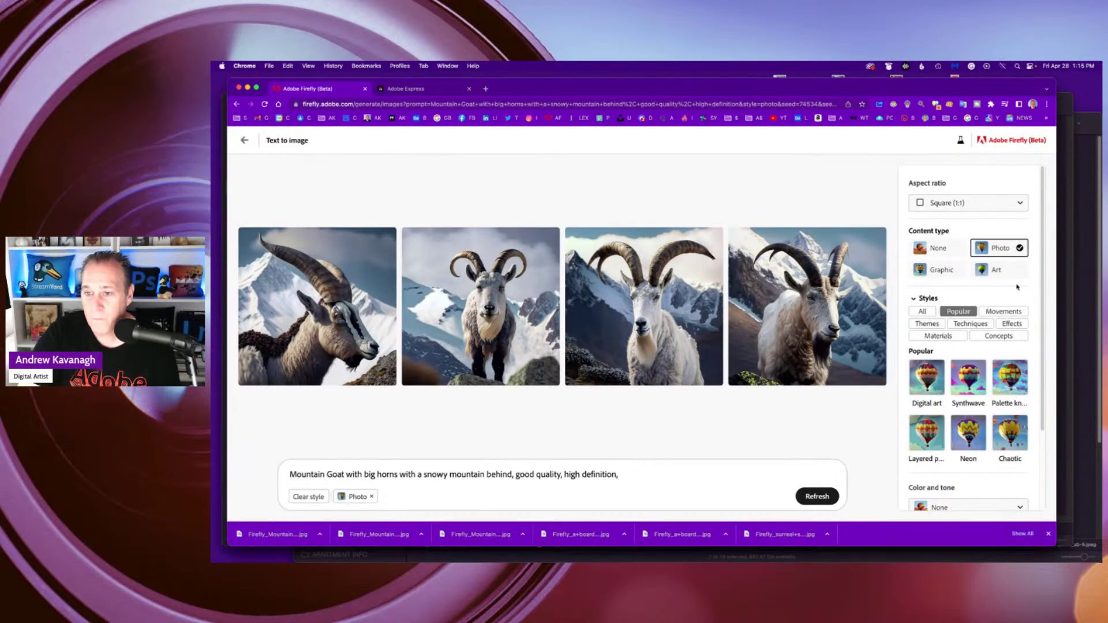
Step: Show all style categories, add the Synthwave movement style to the Photo content type and generate new mountain goat images
left_click(922, 311)
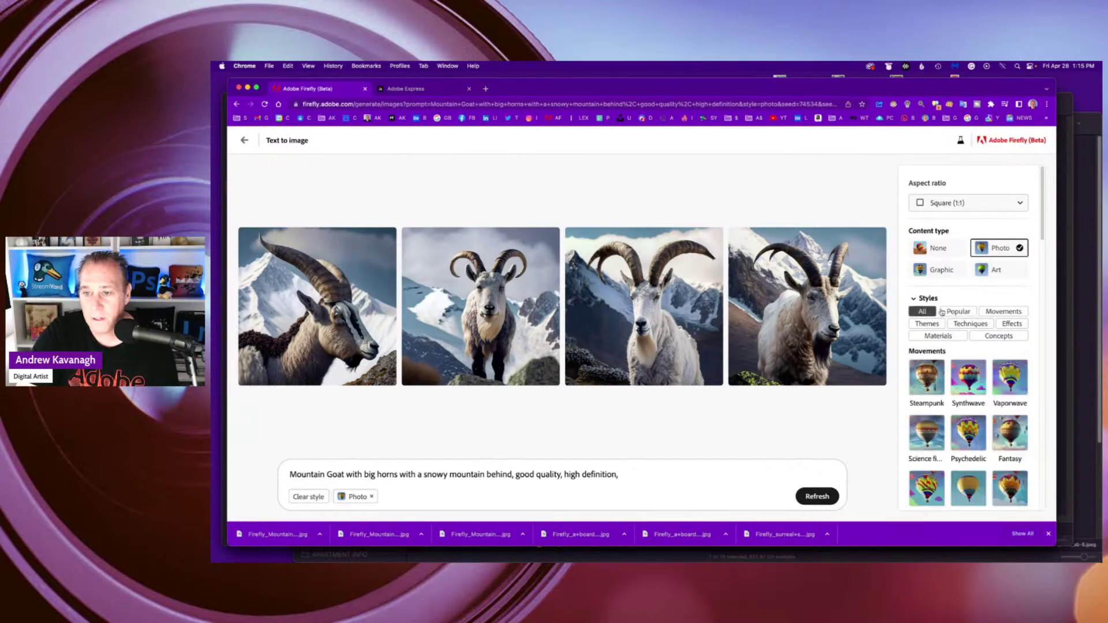
scroll(981, 343, "down", 1)
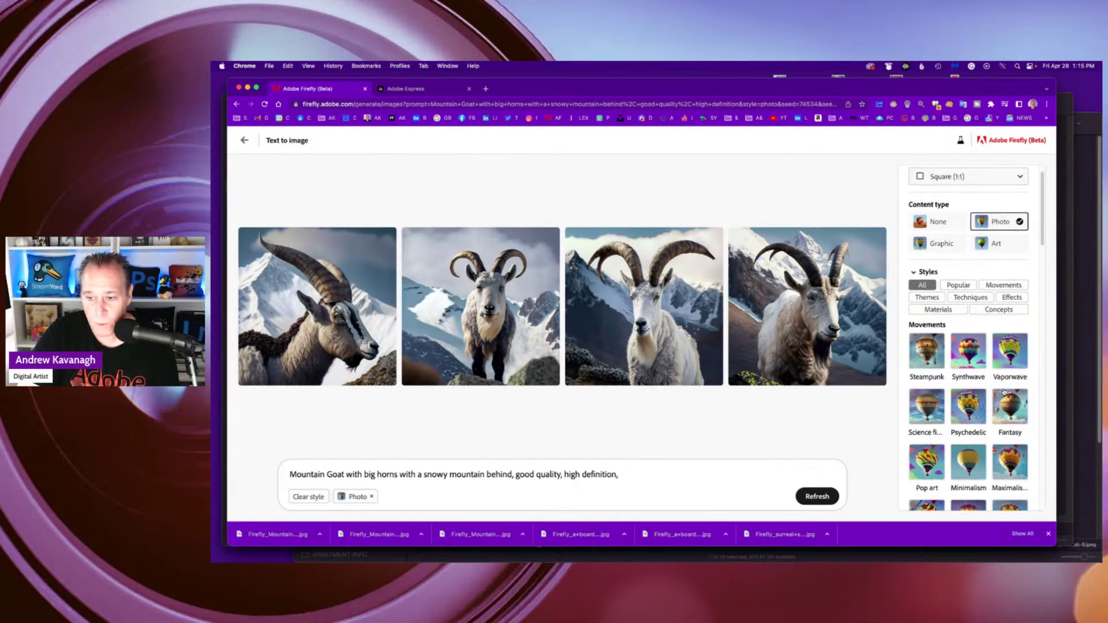
scroll(1005, 392, "down", 2)
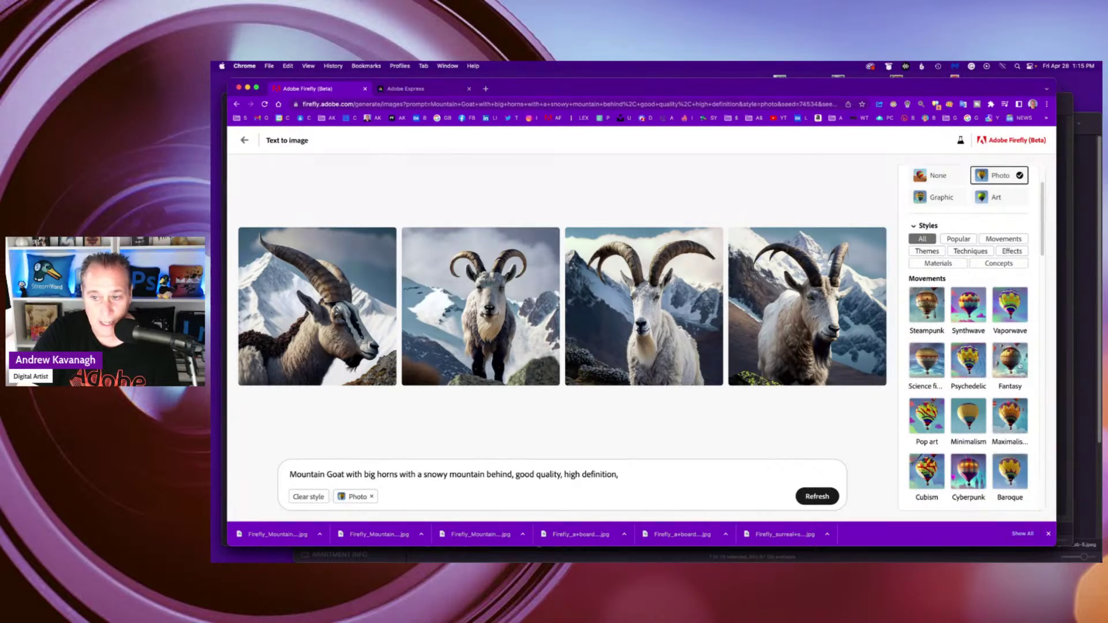
scroll(986, 424, "down", 3)
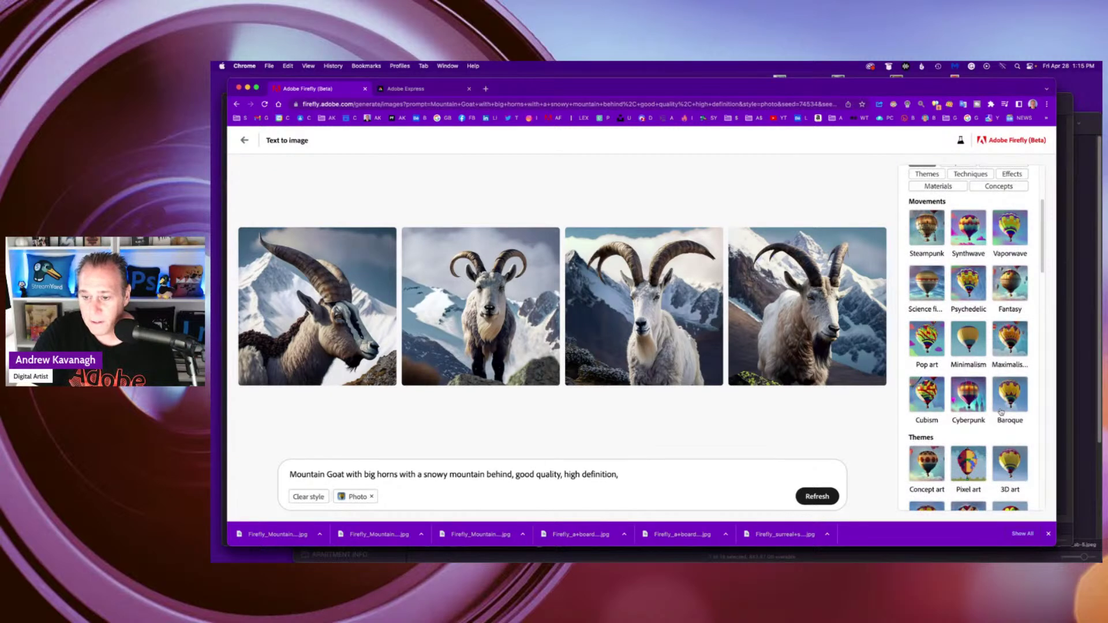
scroll(1001, 411, "down", 4)
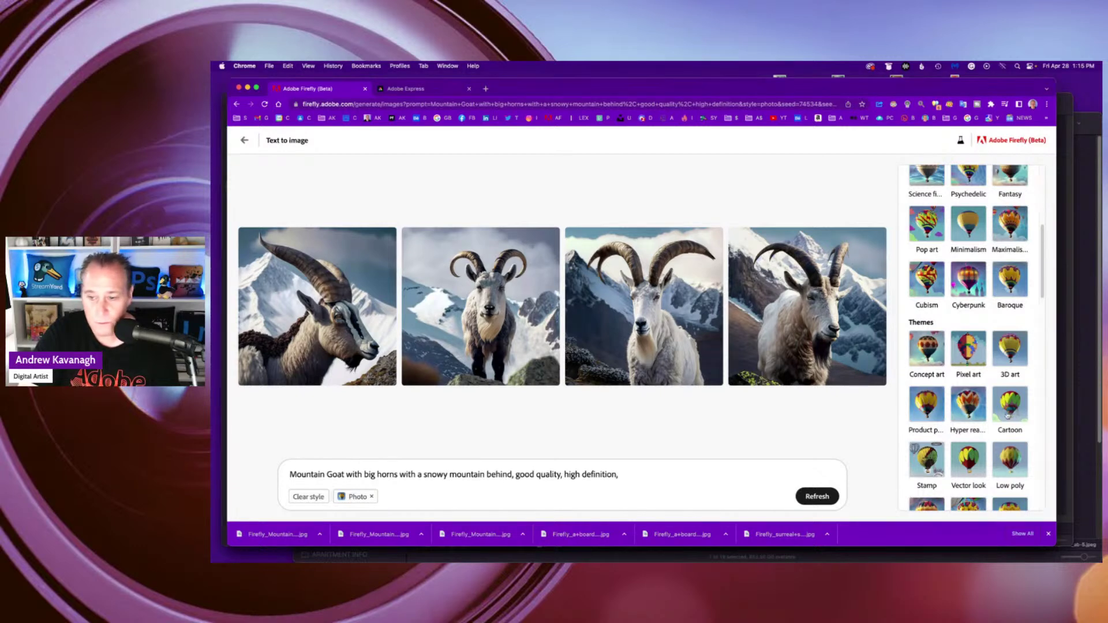
scroll(1010, 414, "up", 9)
scroll(1006, 417, "down", 3)
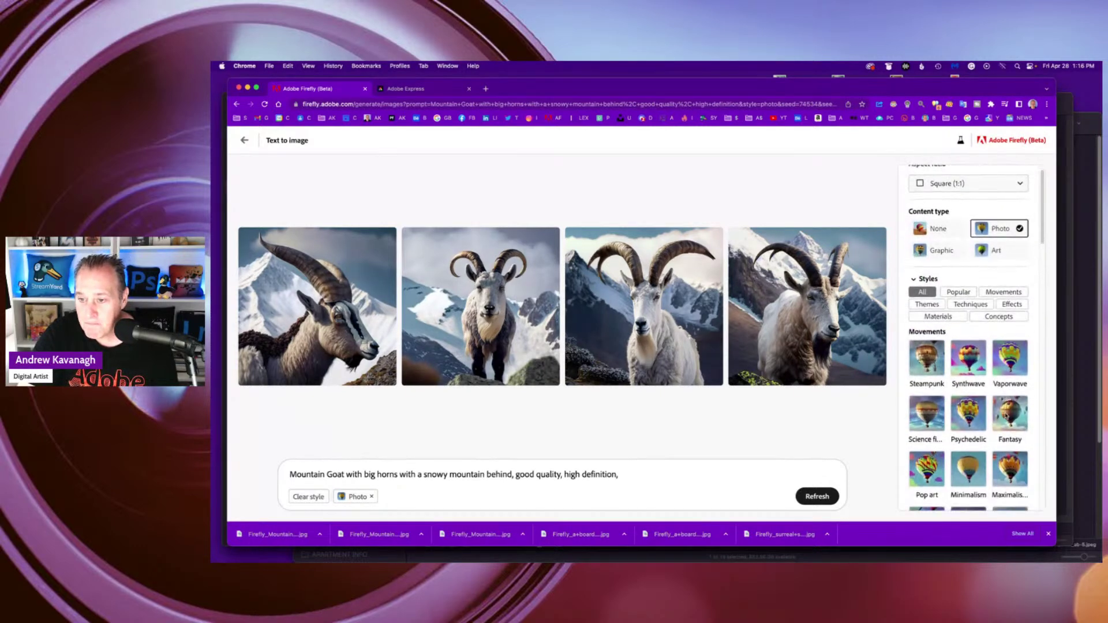
left_click(969, 301)
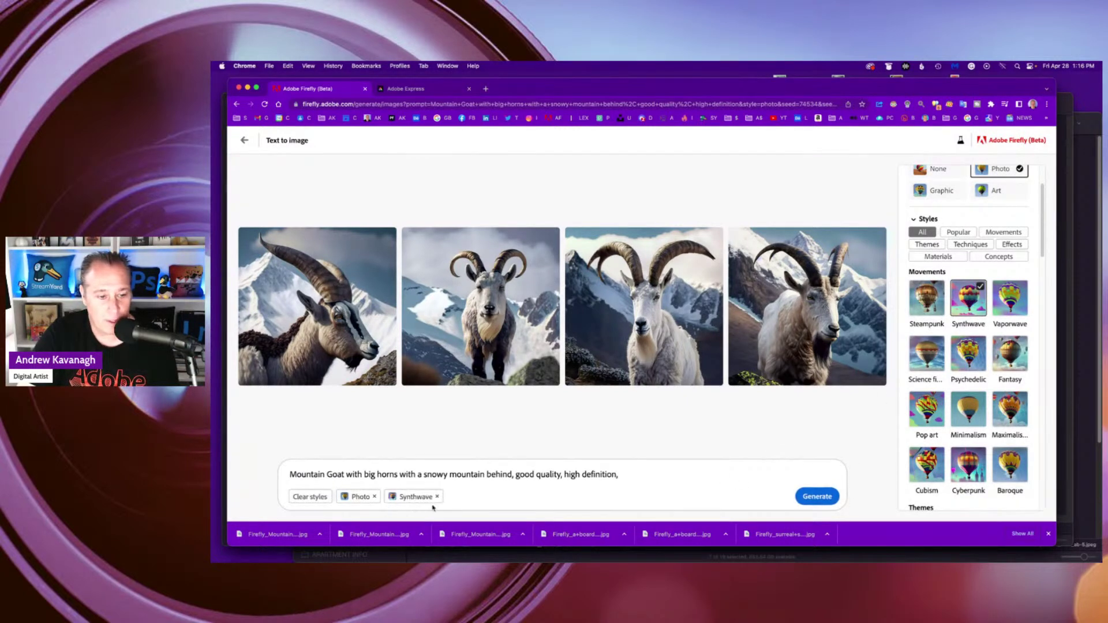
left_click(817, 496)
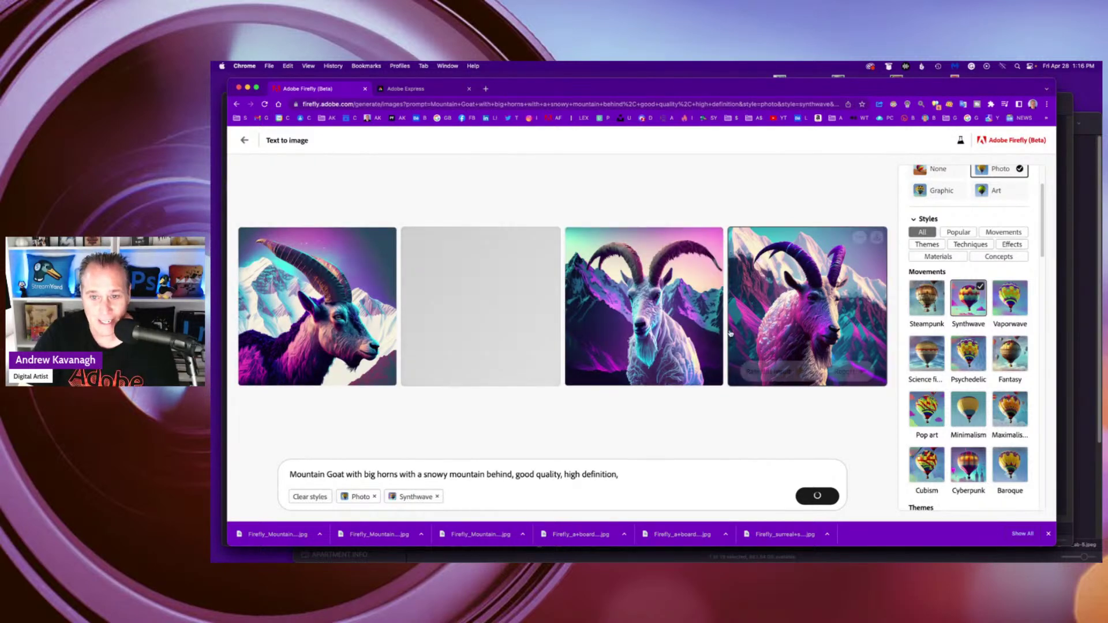
Step: Submit the first Synthwave goat image to the Firefly gallery and download it, closing the enlarged view
left_click(375, 297)
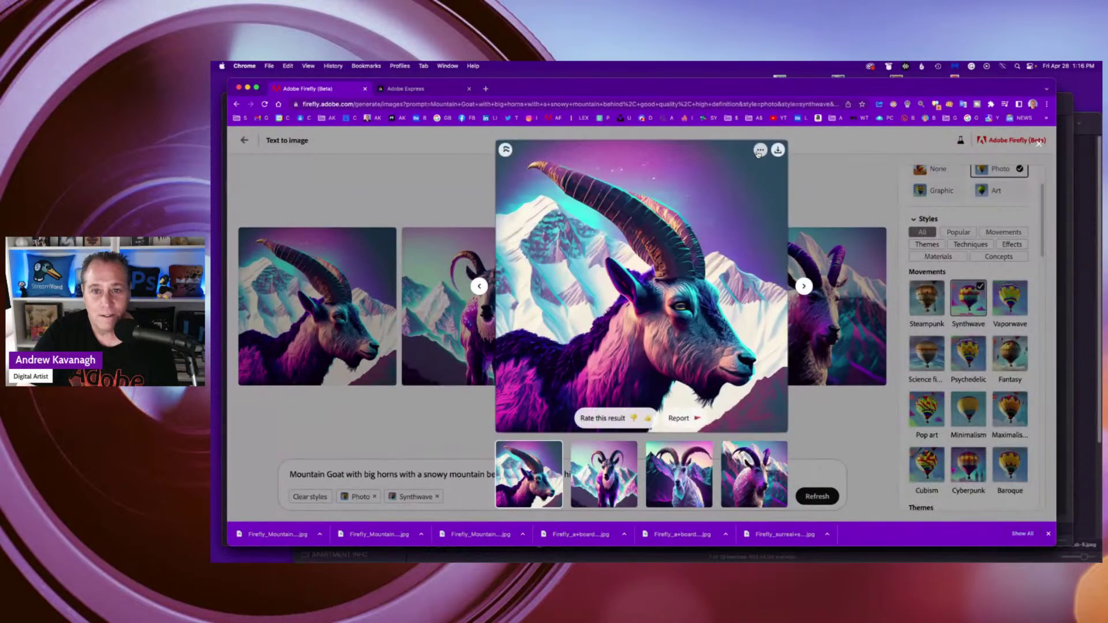
left_click(760, 155)
left_click(783, 173)
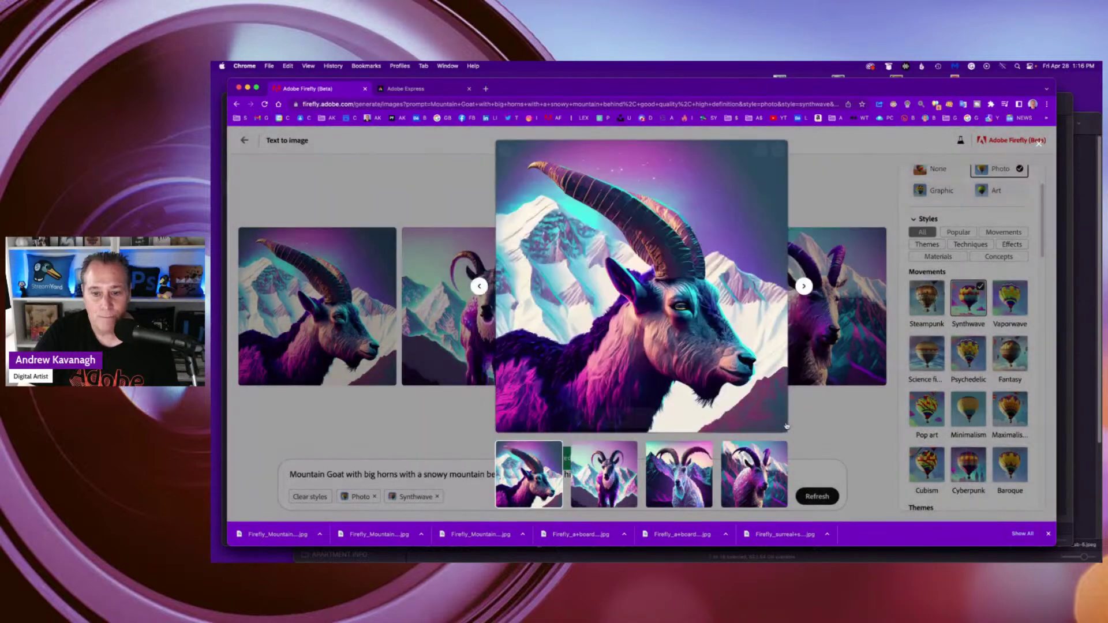
left_click(784, 429)
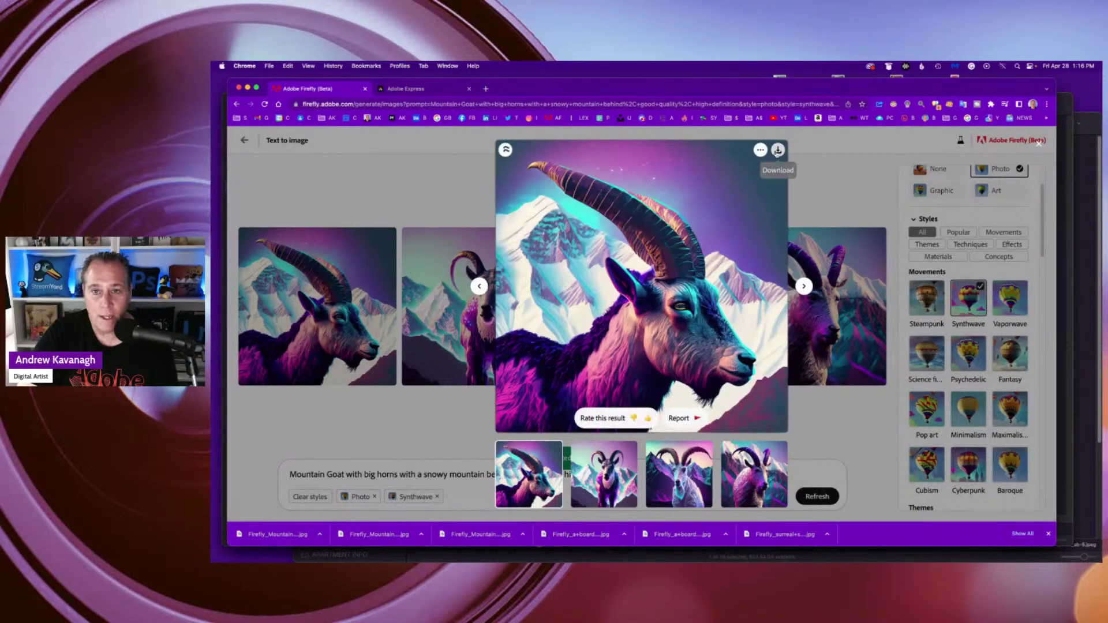
left_click(778, 150)
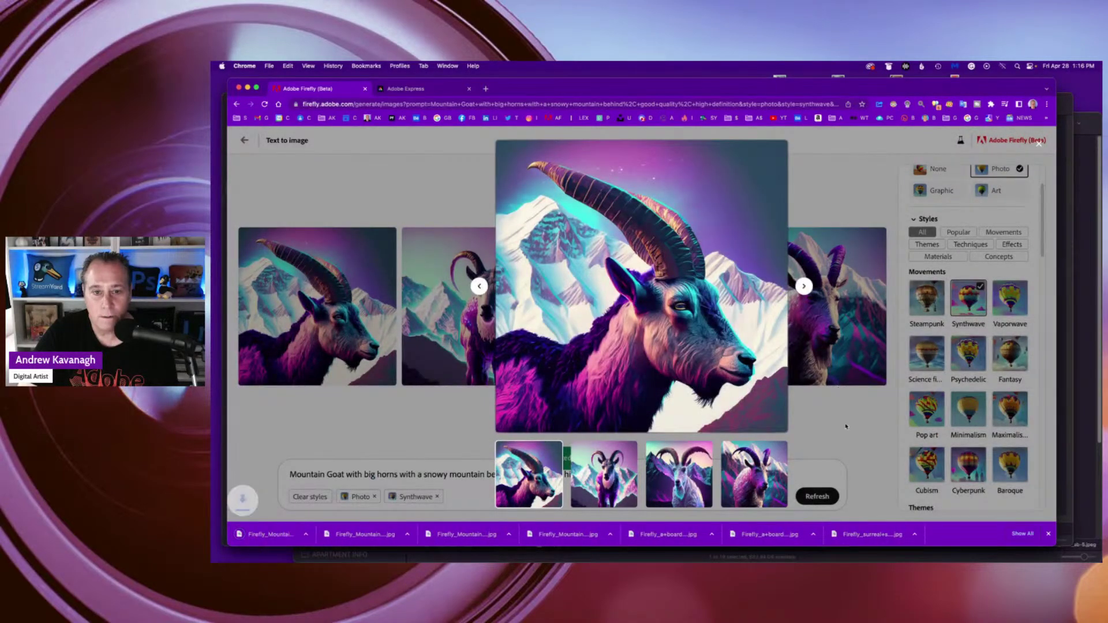
left_click(845, 426)
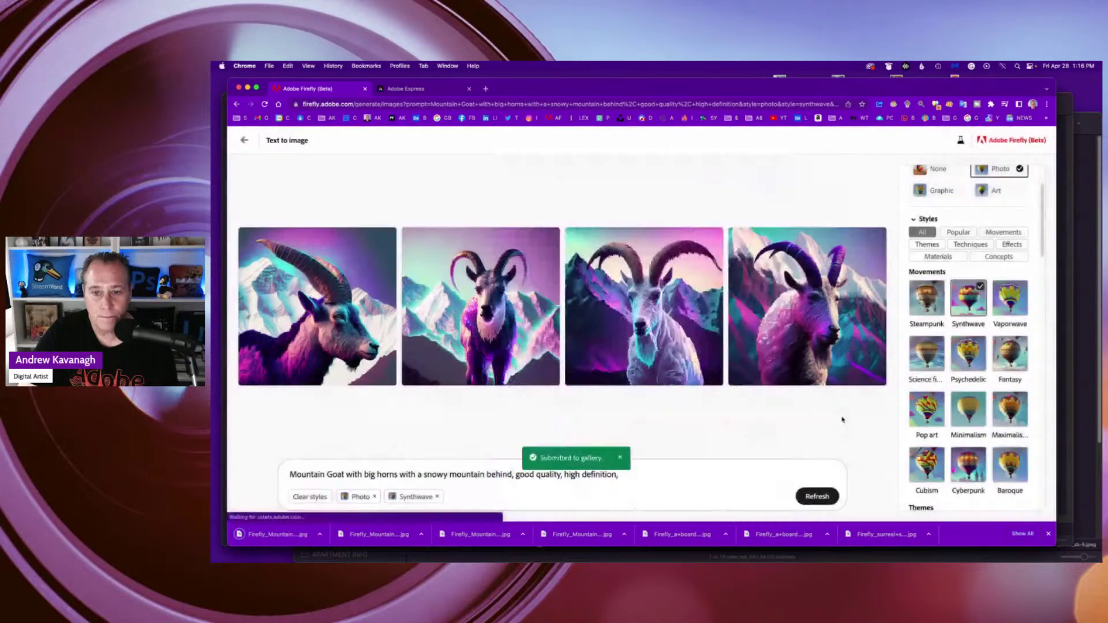
Step: Submit the fourth Synthwave goat image to the Firefly gallery and download it, closing the enlarged view
left_click(810, 330)
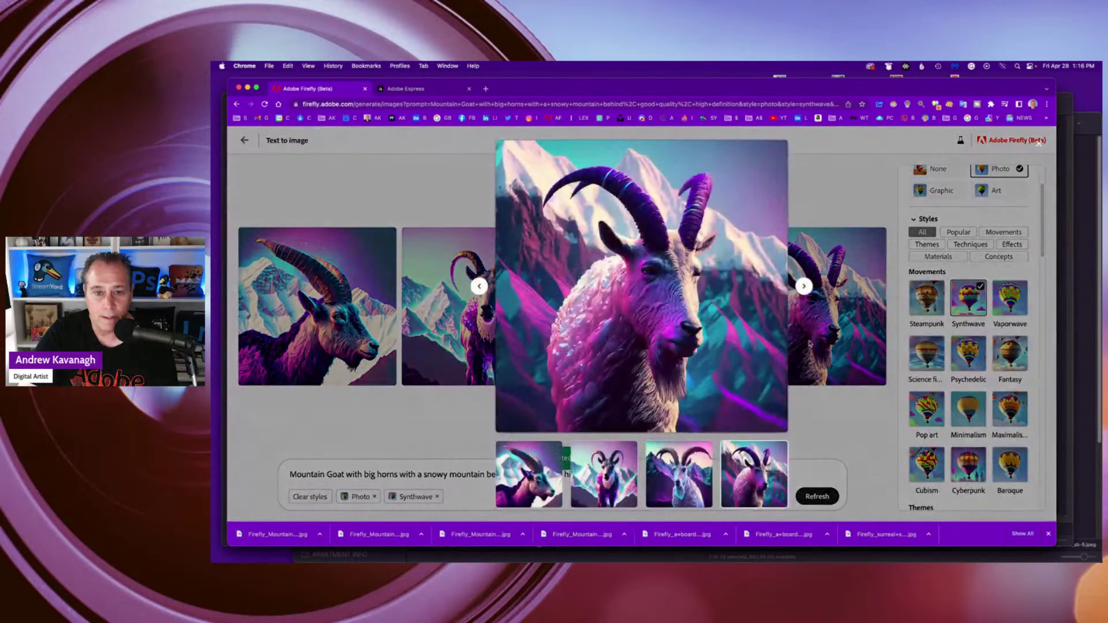
left_click(760, 151)
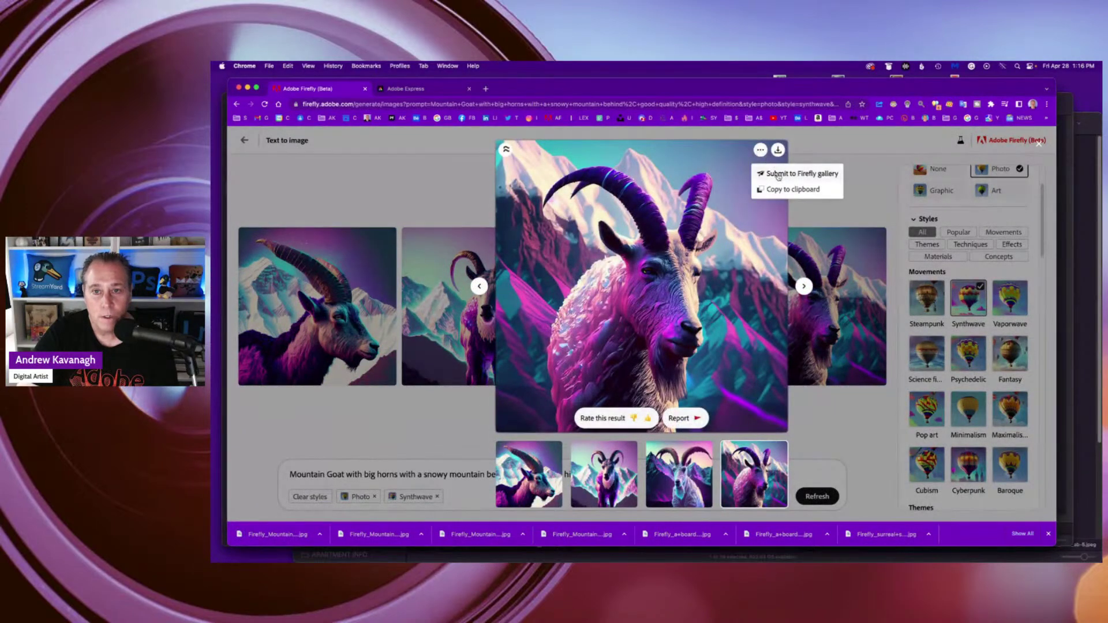
left_click(779, 173)
left_click(785, 428)
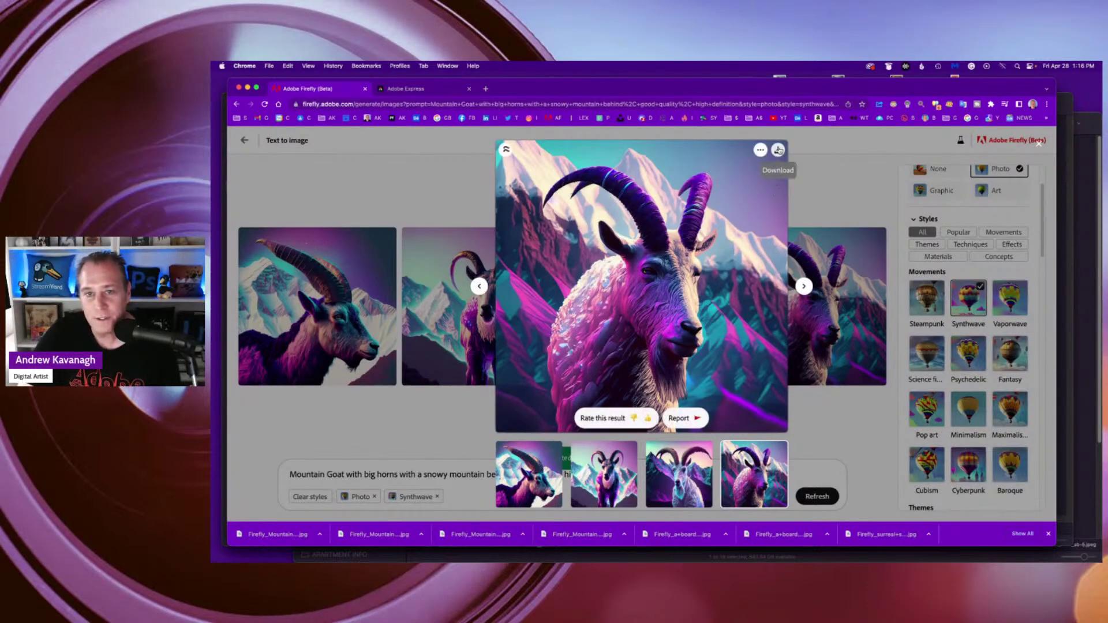
left_click(777, 150)
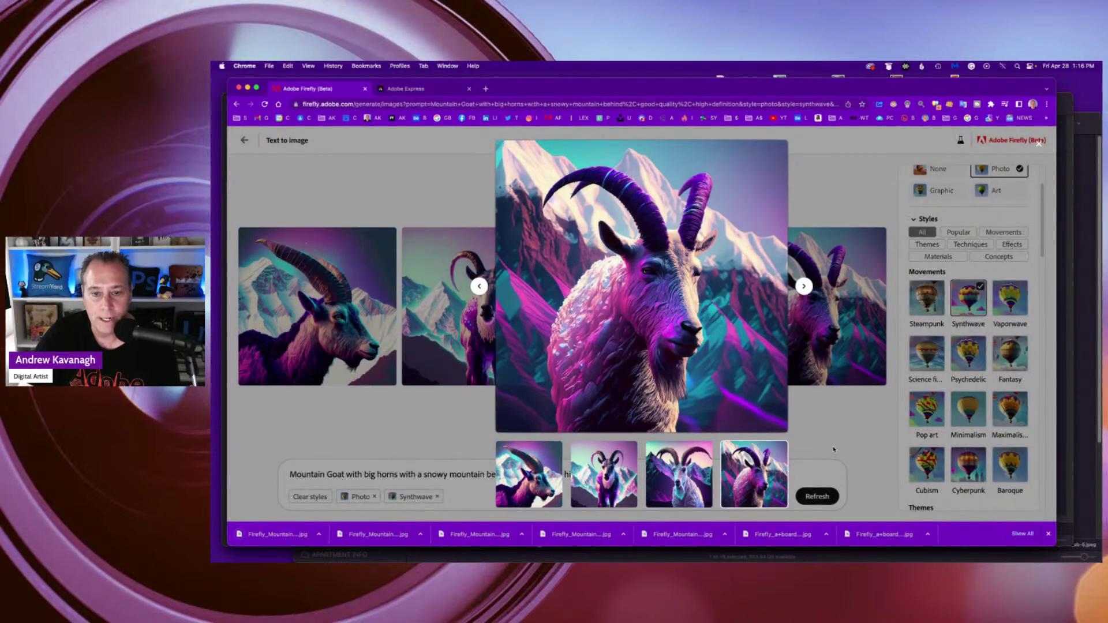
left_click(842, 419)
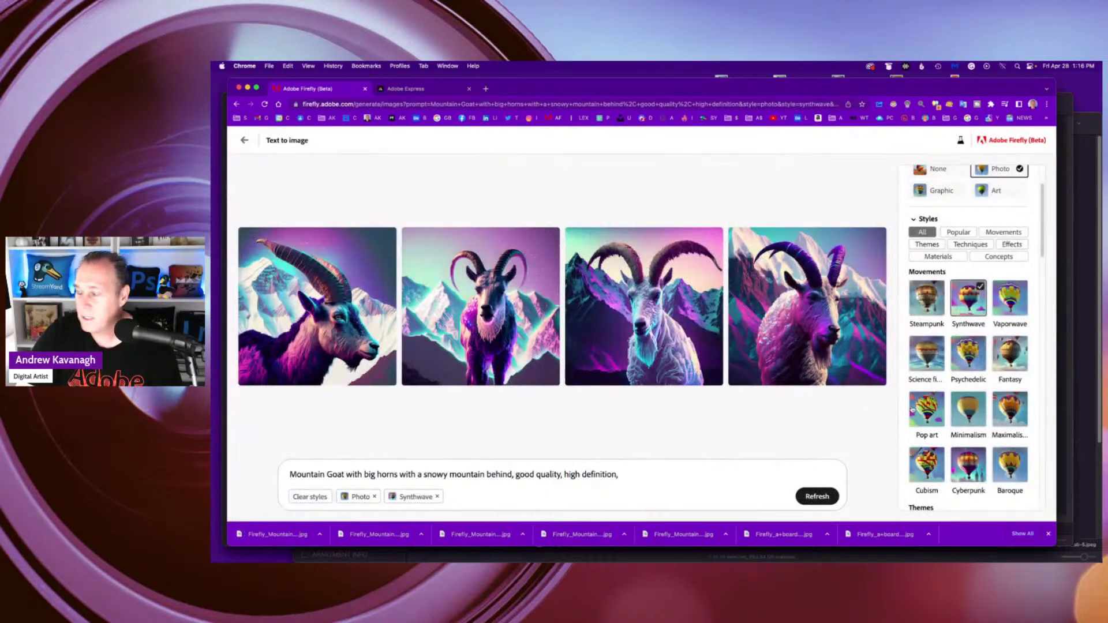
Step: Replace the Synthwave style with Fantasy and Line drawing, and switch the content type to Art to regenerate the goat images
left_click(975, 293)
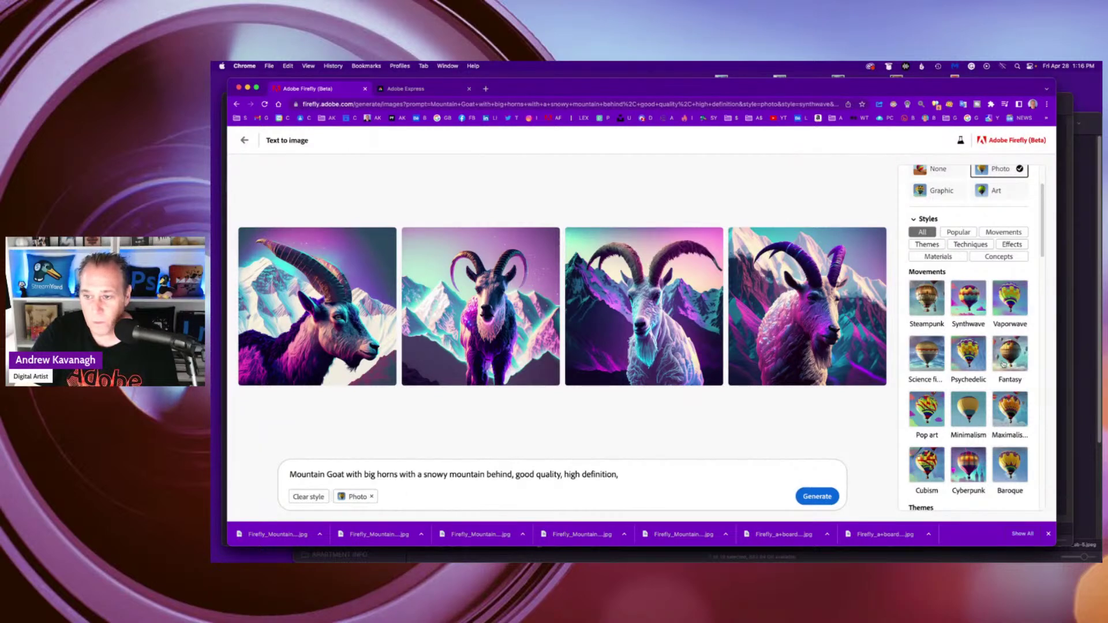
scroll(1007, 347, "down", 1)
left_click(1010, 334)
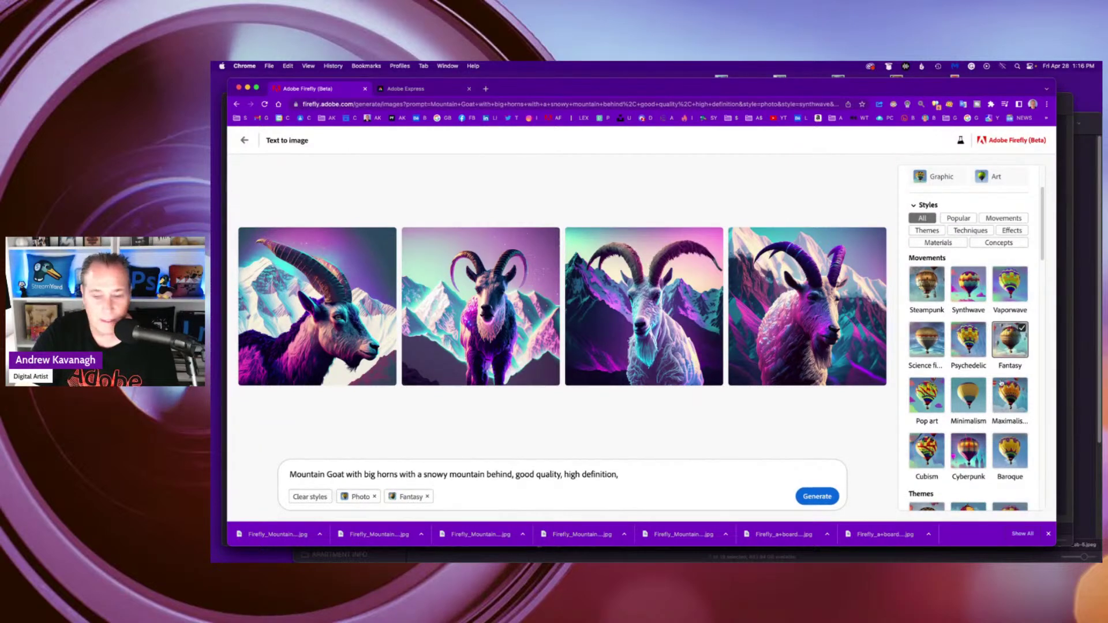
scroll(1001, 386, "down", 8)
scroll(1001, 387, "down", 7)
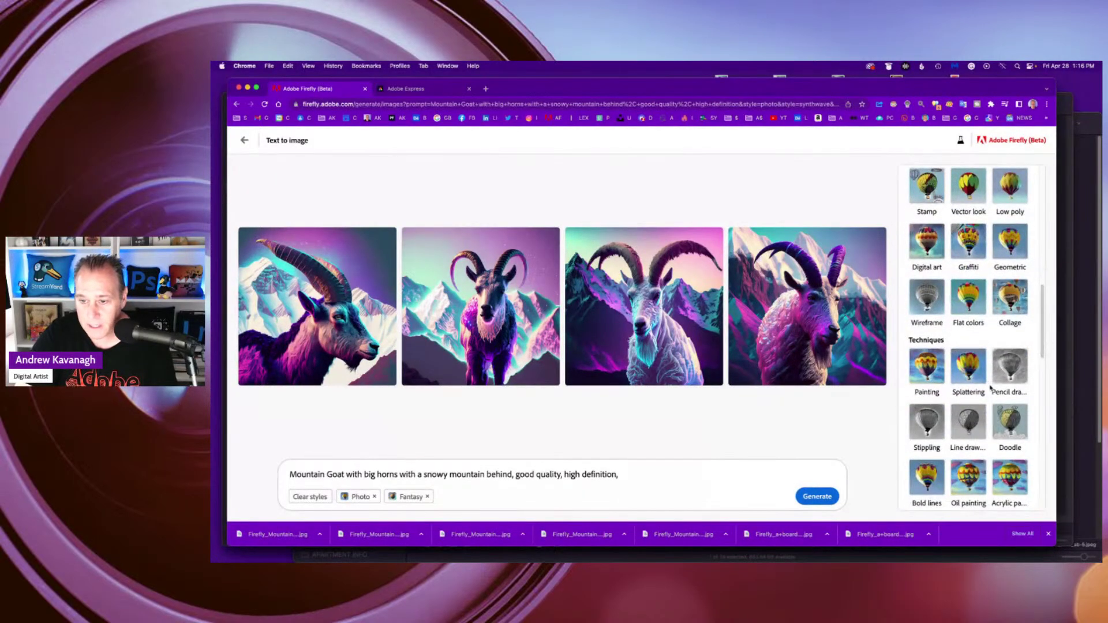
left_click(964, 426)
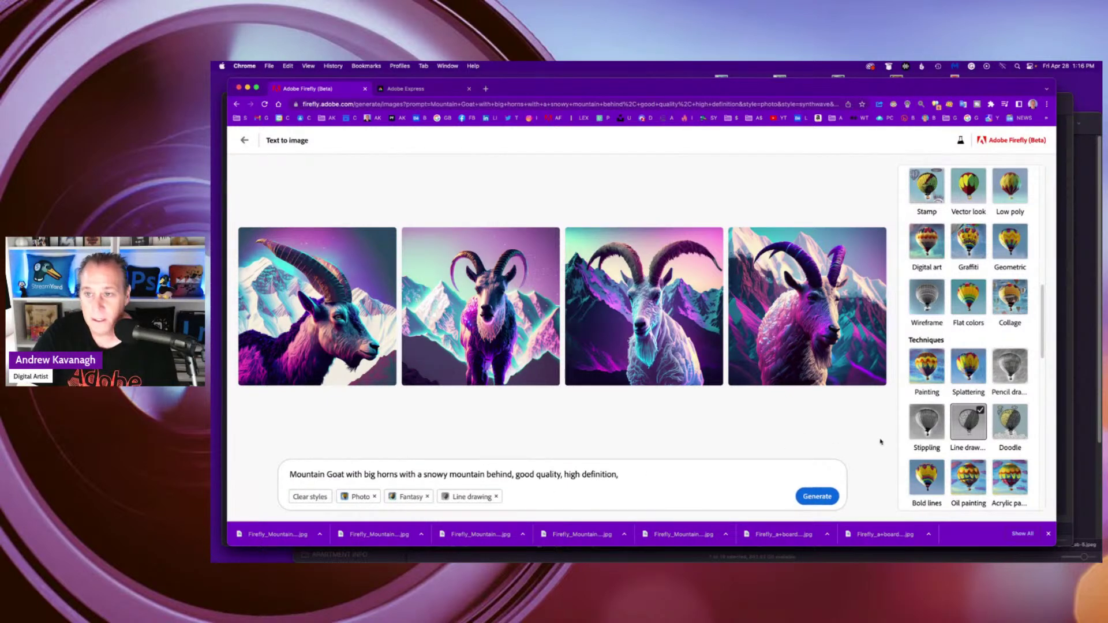
scroll(933, 410, "up", 10)
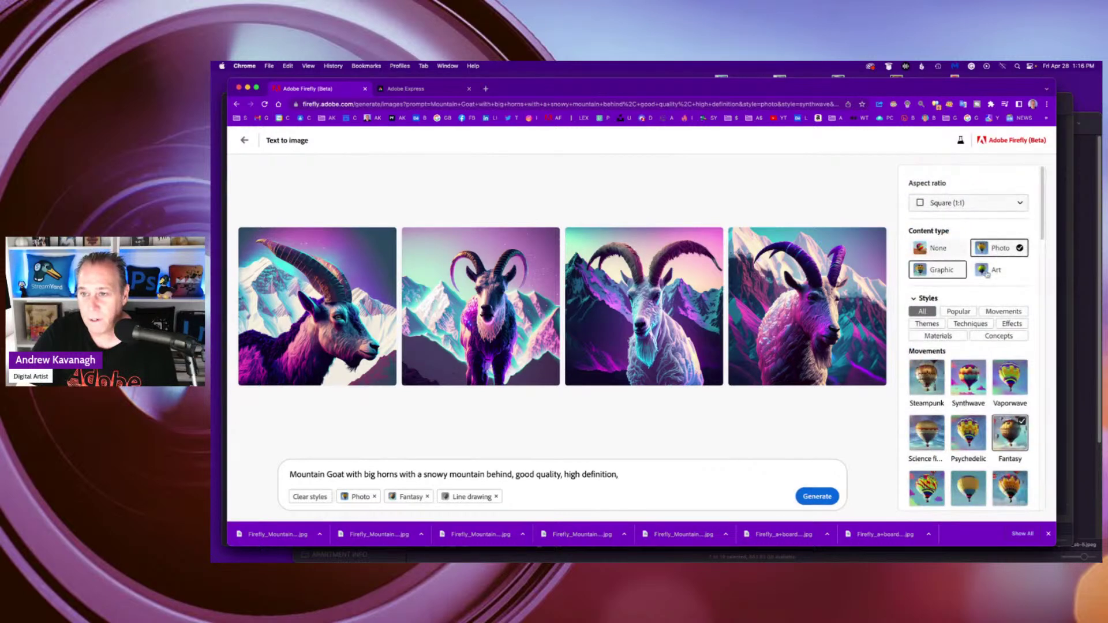
left_click(1003, 271)
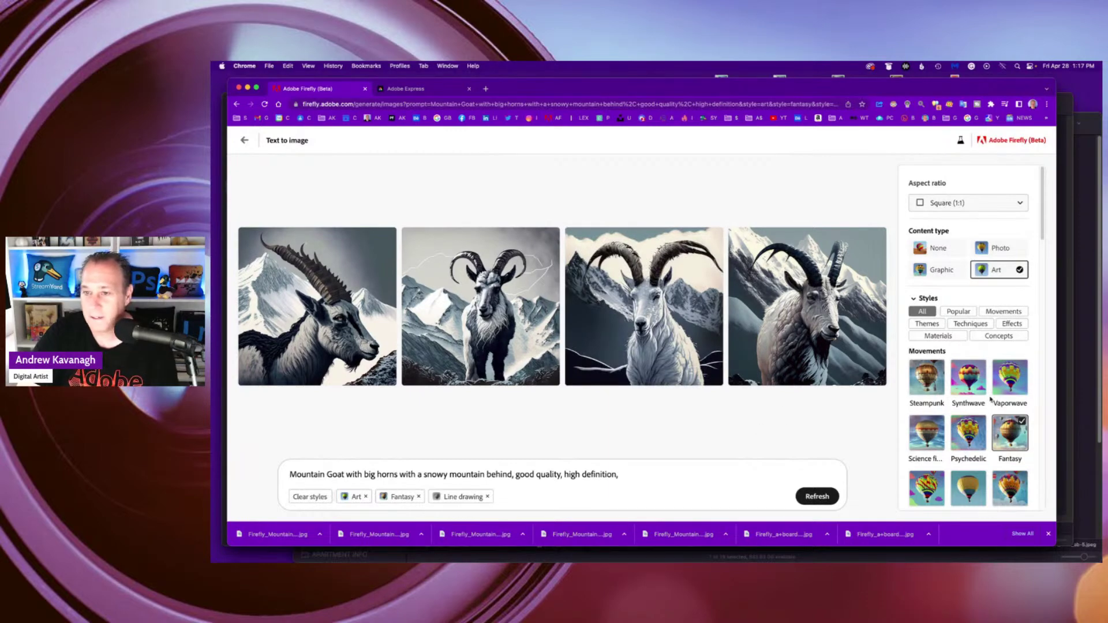
Step: Set the color and tone to Vibrant color and generate the goat images again
scroll(990, 402, "down", 10)
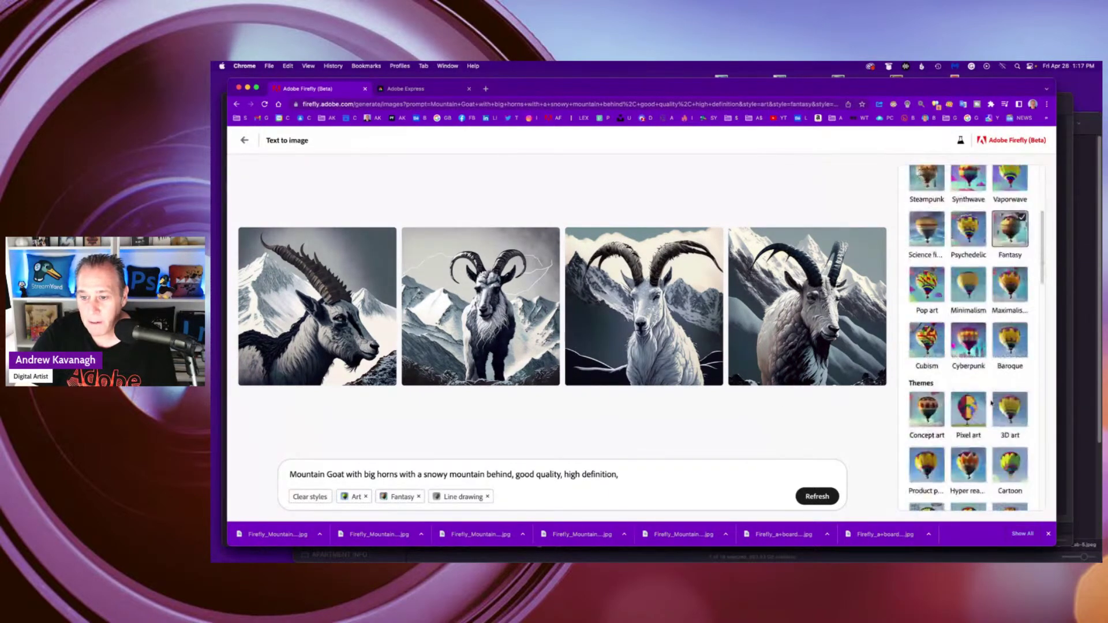
scroll(990, 403, "down", 10)
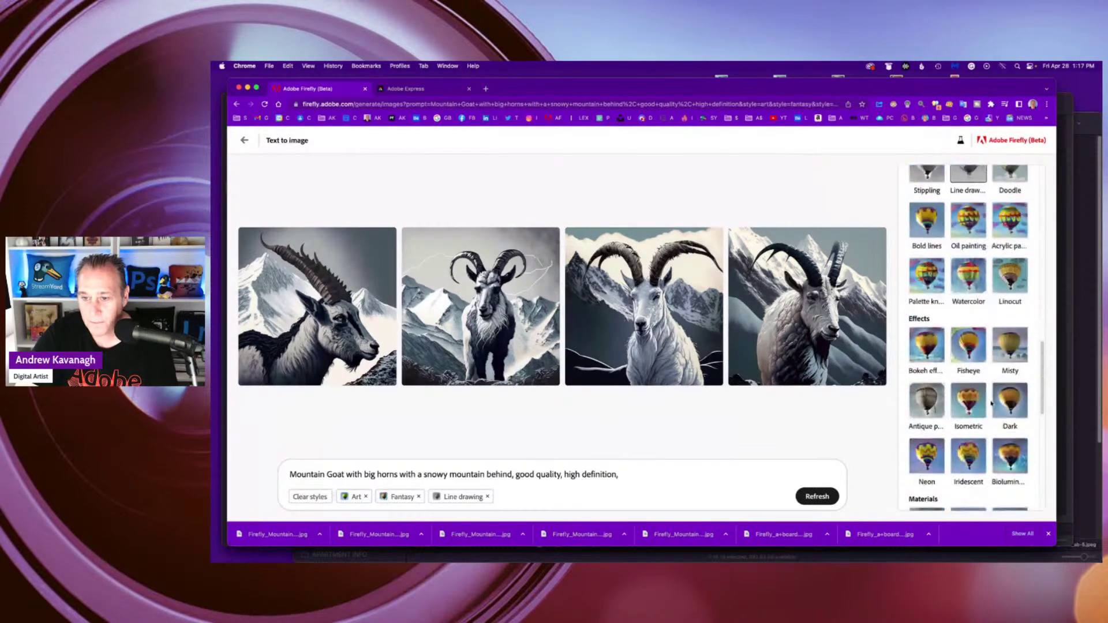
scroll(1001, 390, "down", 5)
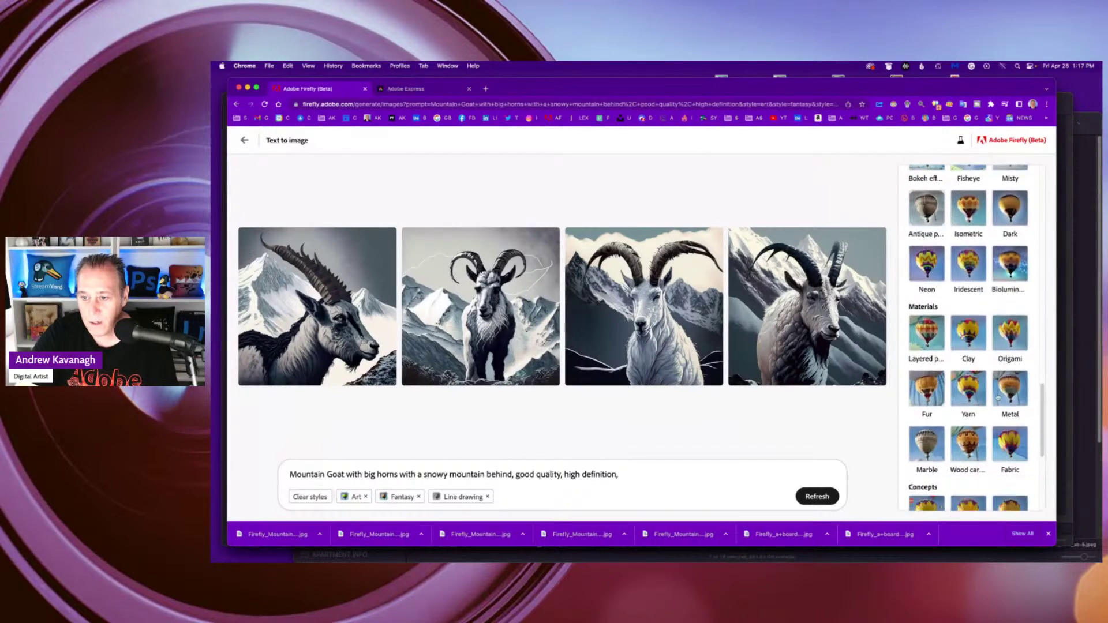
scroll(987, 348, "down", 3)
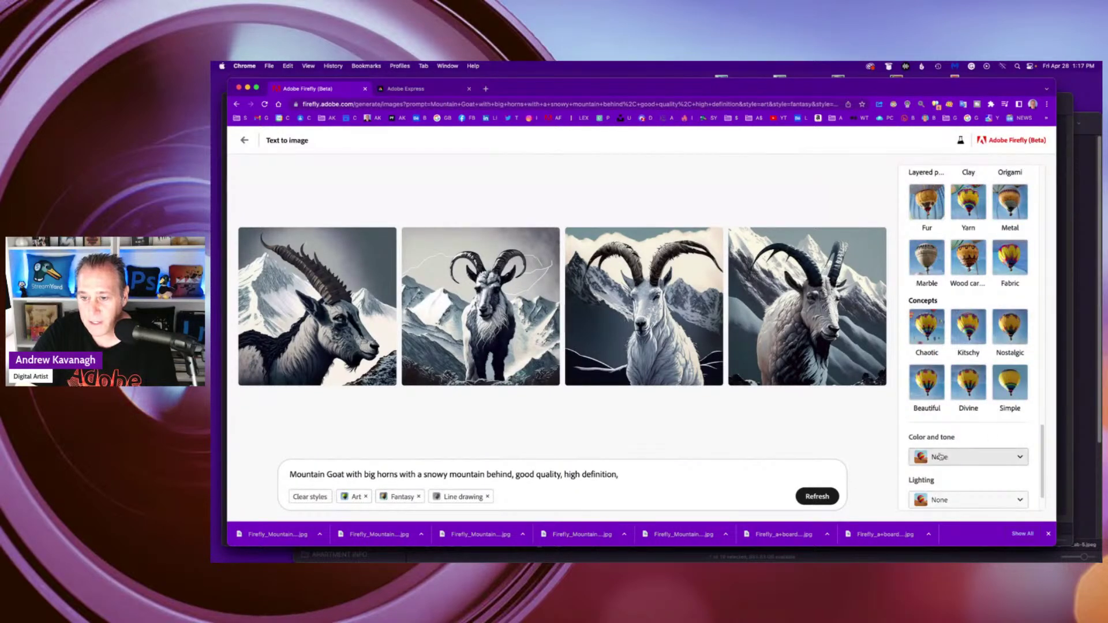
scroll(989, 424, "down", 2)
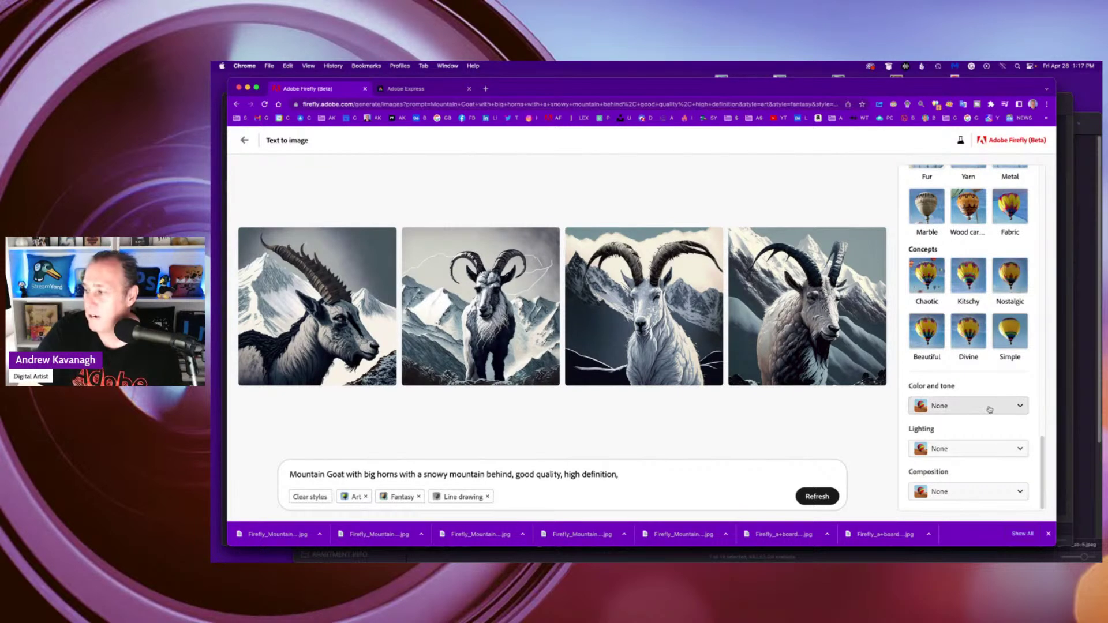
left_click(974, 405)
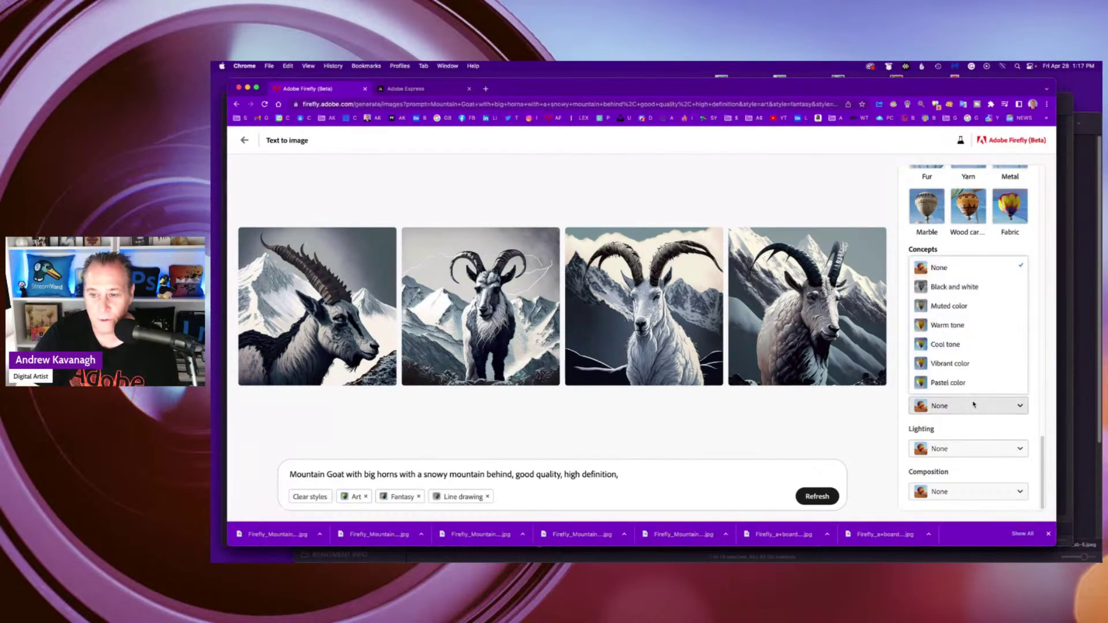
left_click(952, 363)
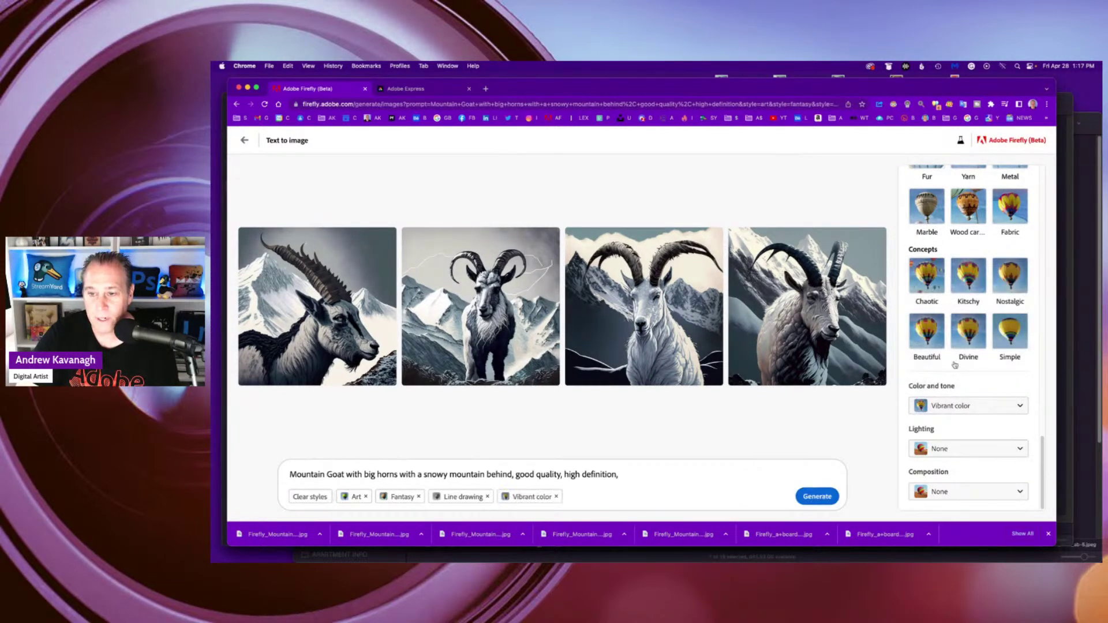
left_click(816, 496)
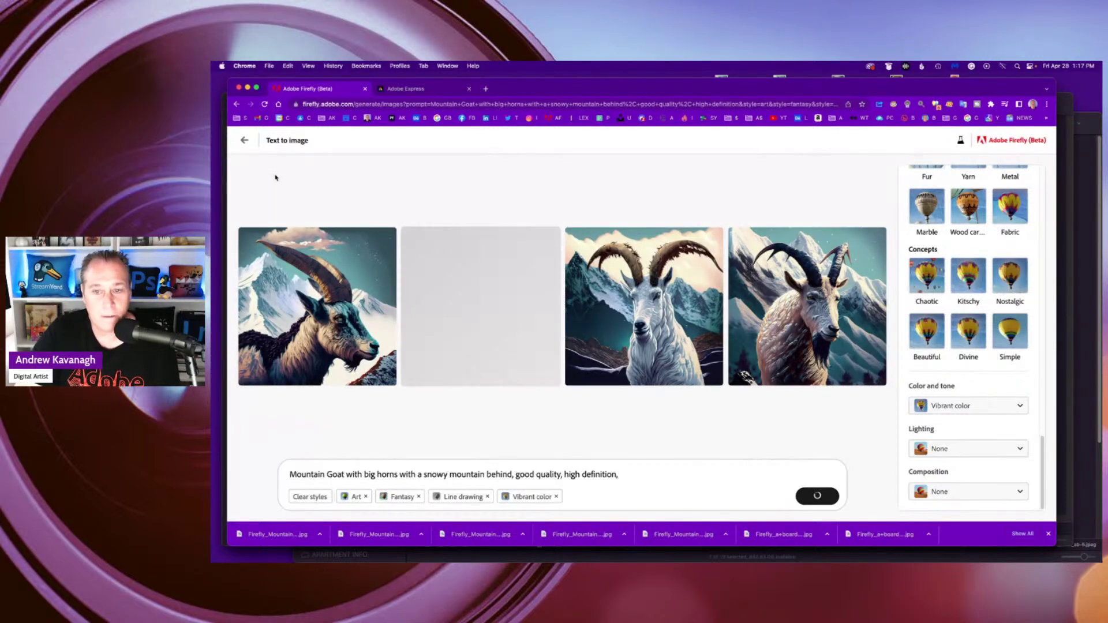
Step: Download the first Vibrant color goat image and submit it to the Firefly gallery, closing the enlarged view
left_click(323, 300)
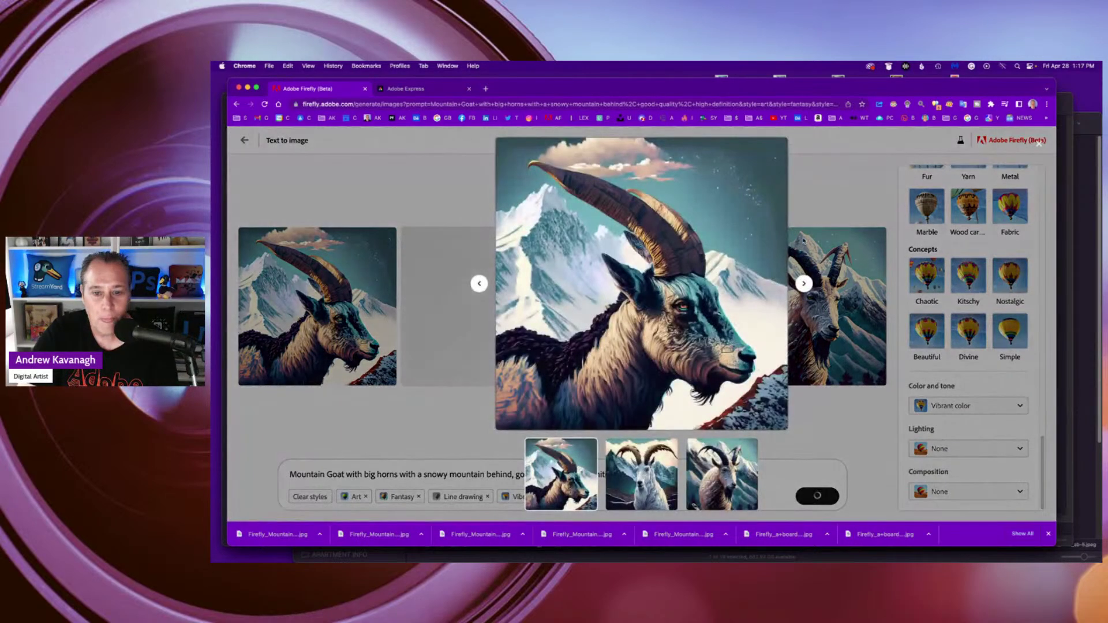
left_click(777, 150)
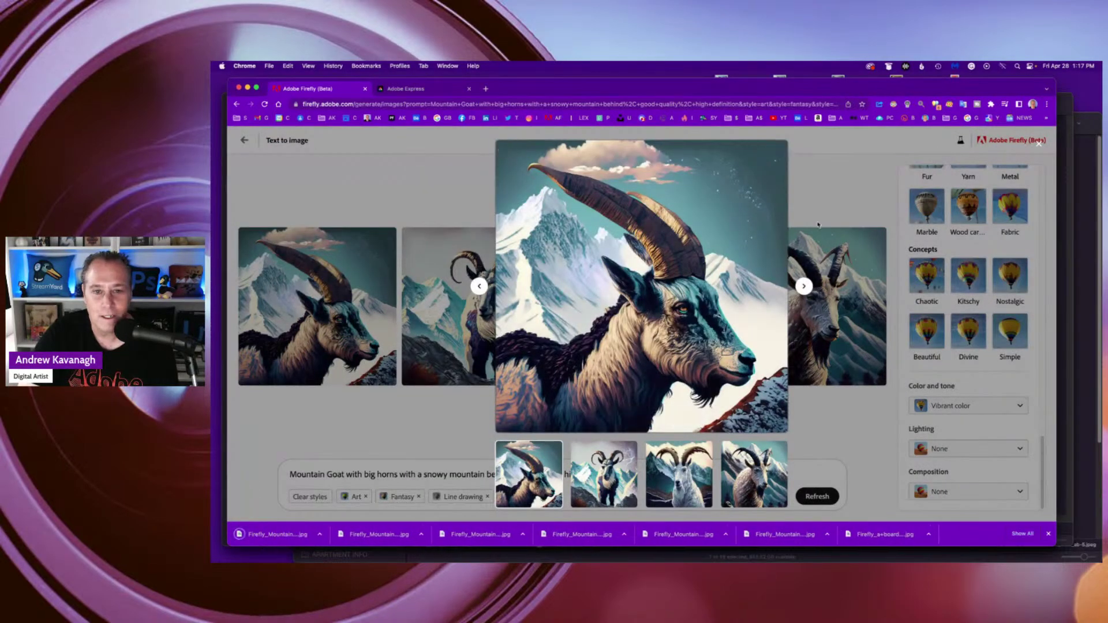
left_click(757, 153)
left_click(782, 174)
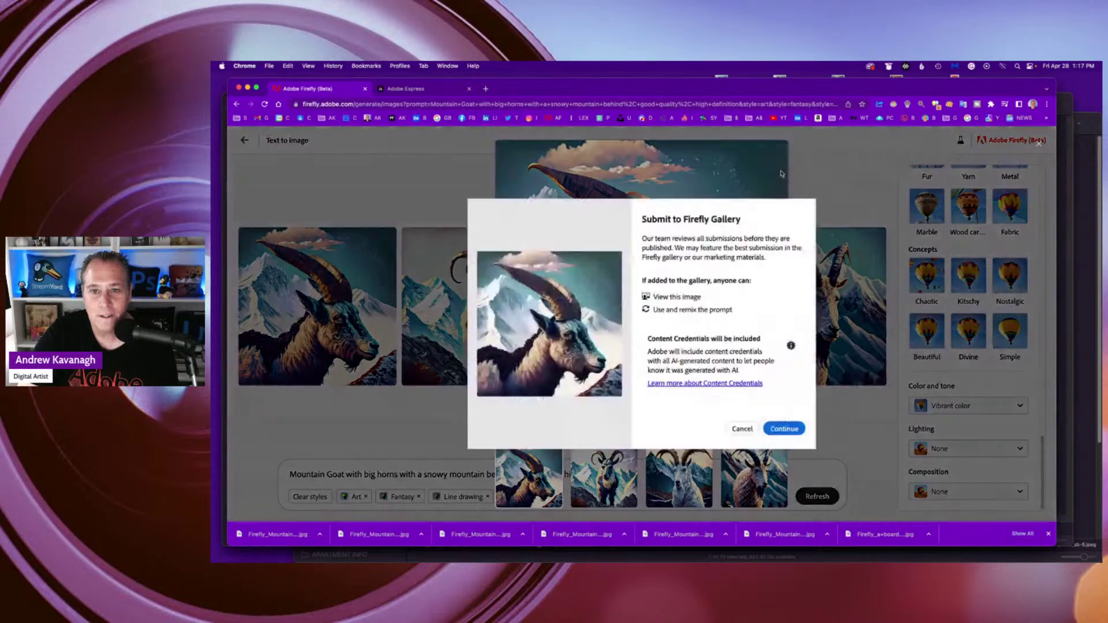
left_click(783, 428)
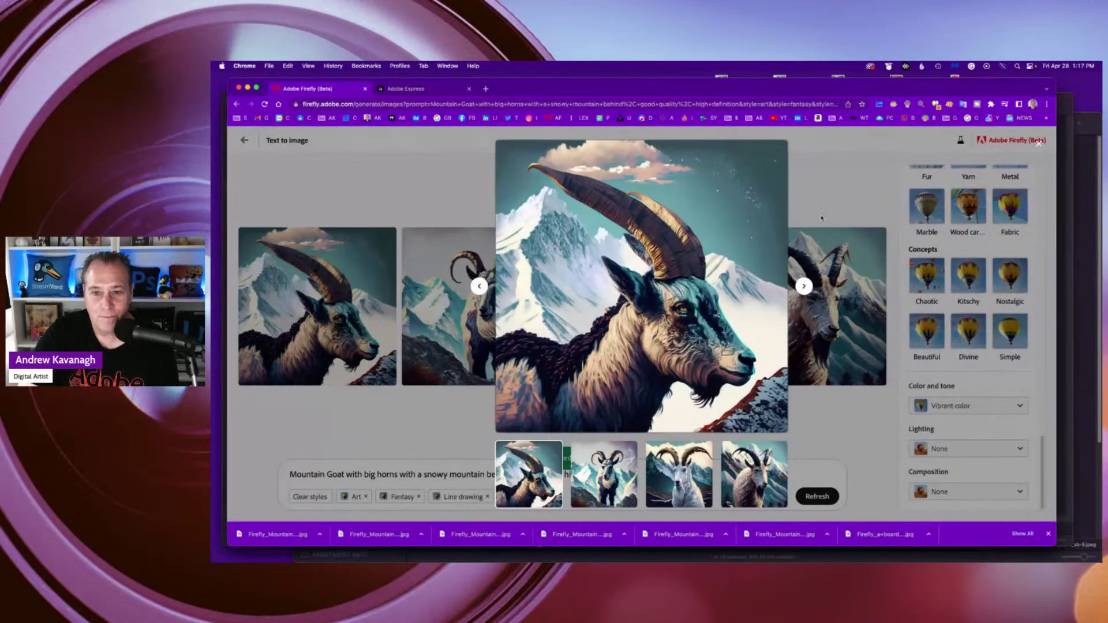
left_click(824, 213)
Step: Submit the fourth Vibrant color goat image to the Firefly gallery and download it
left_click(839, 330)
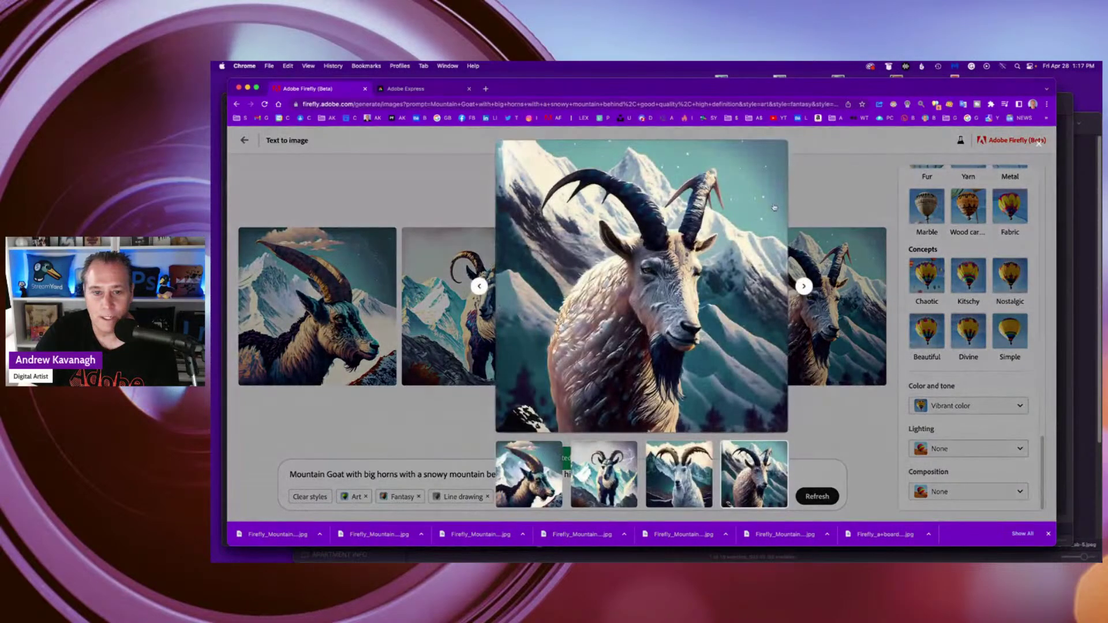
left_click(759, 151)
left_click(766, 174)
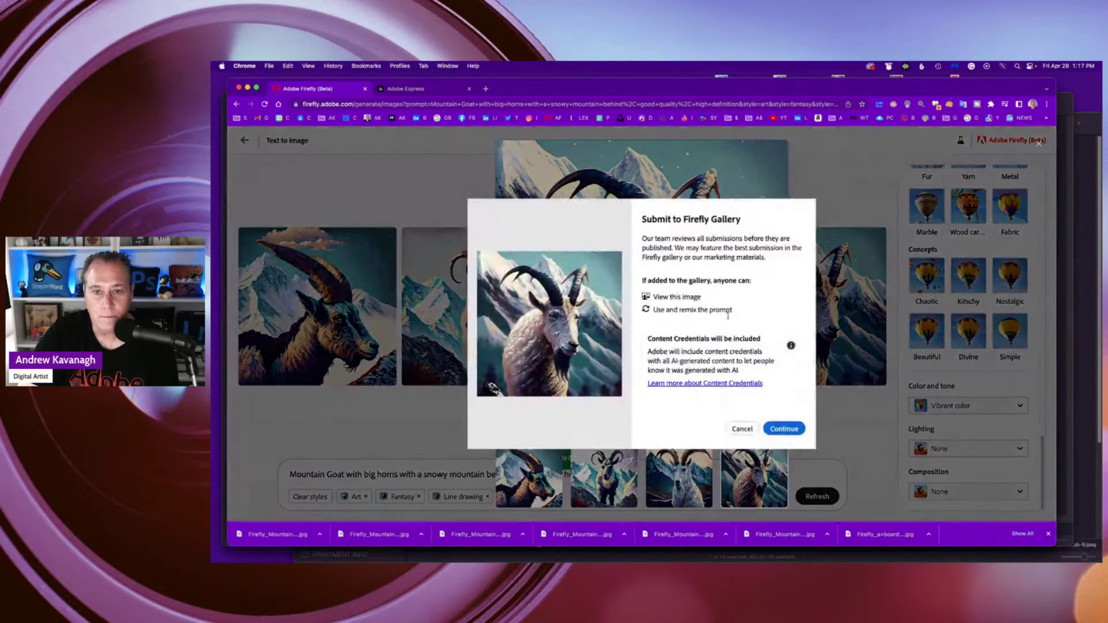
left_click(784, 430)
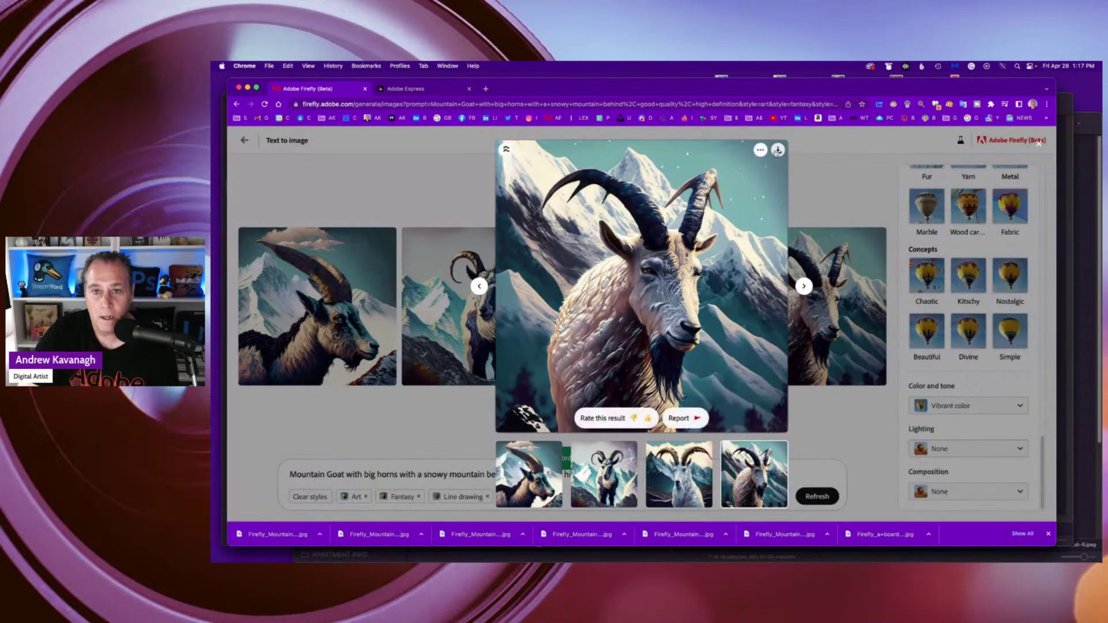
left_click(776, 150)
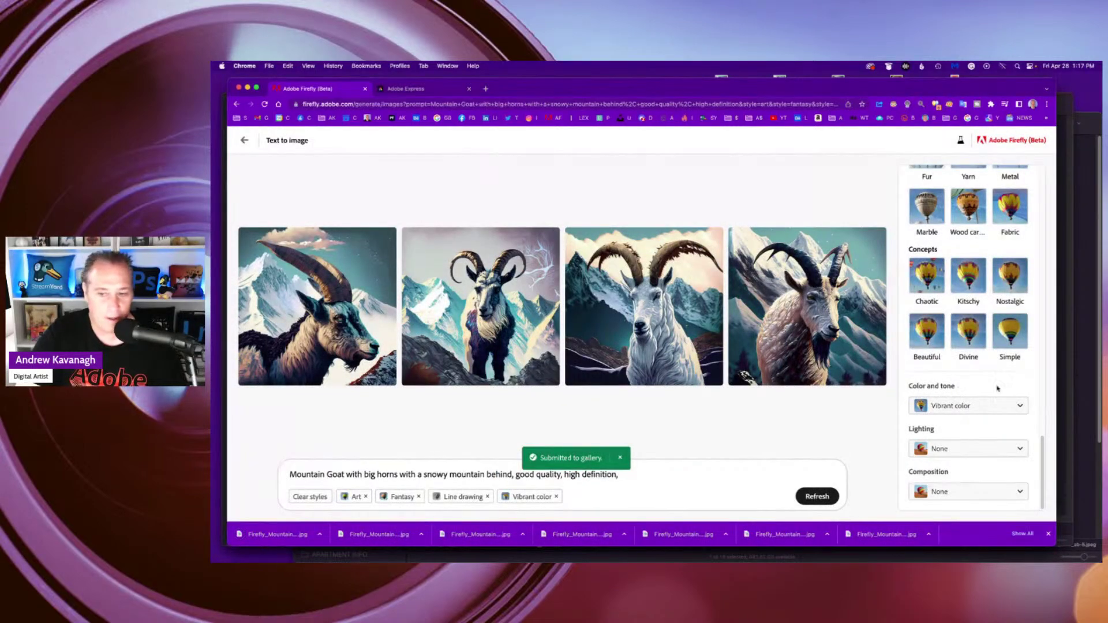
Step: Add the Metal material style to the goat prompt and generate the images again
scroll(997, 381, "up", 5)
scroll(997, 380, "up", 10)
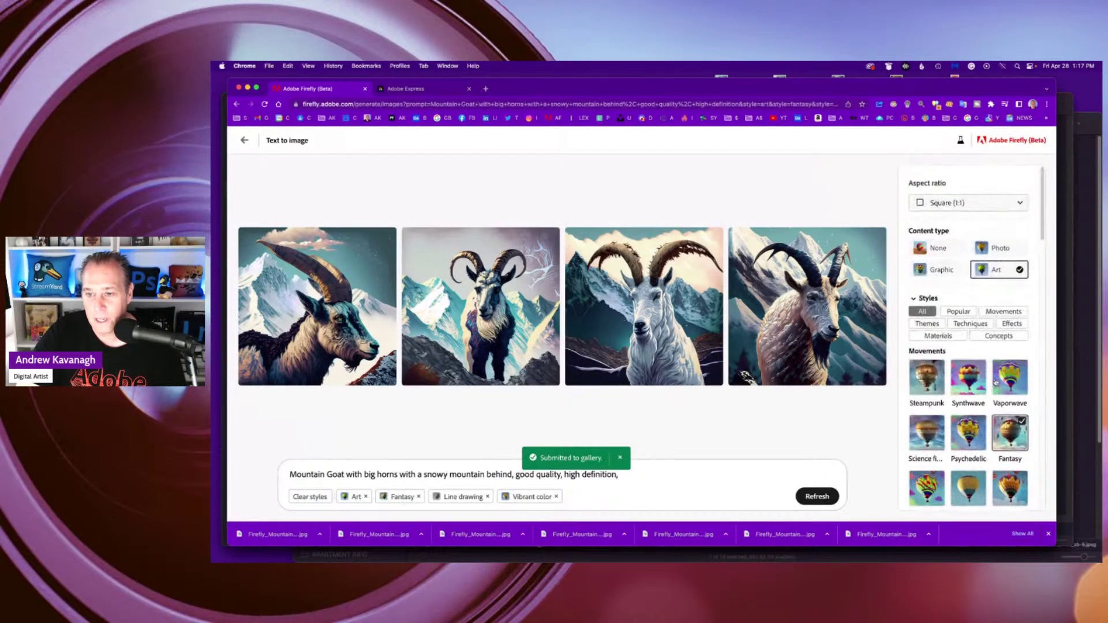
scroll(993, 375, "down", 3)
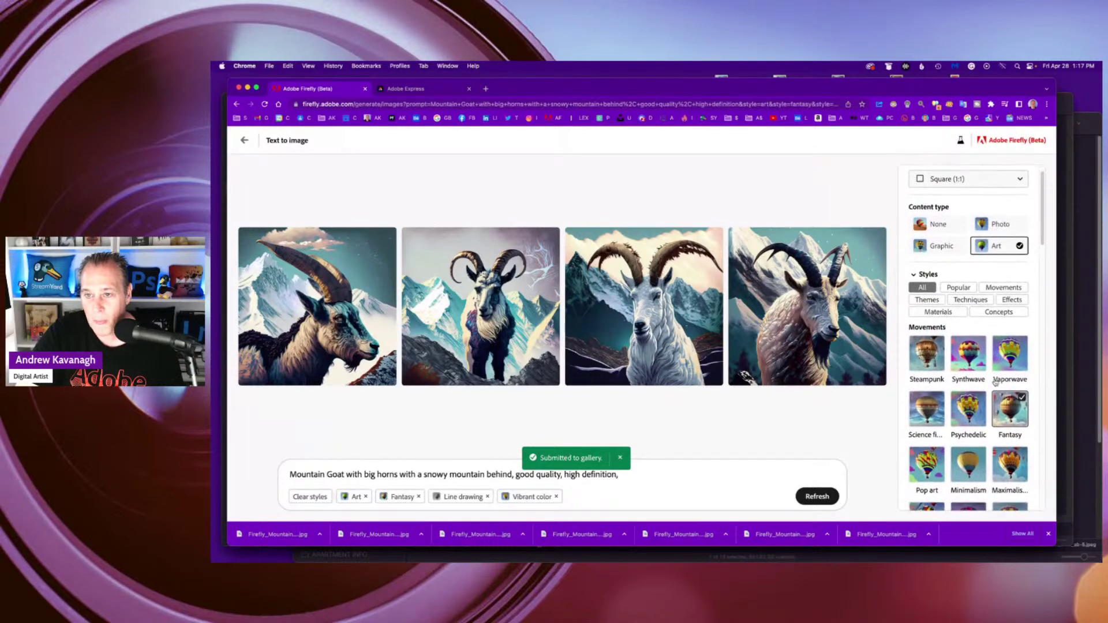
scroll(990, 342, "down", 5)
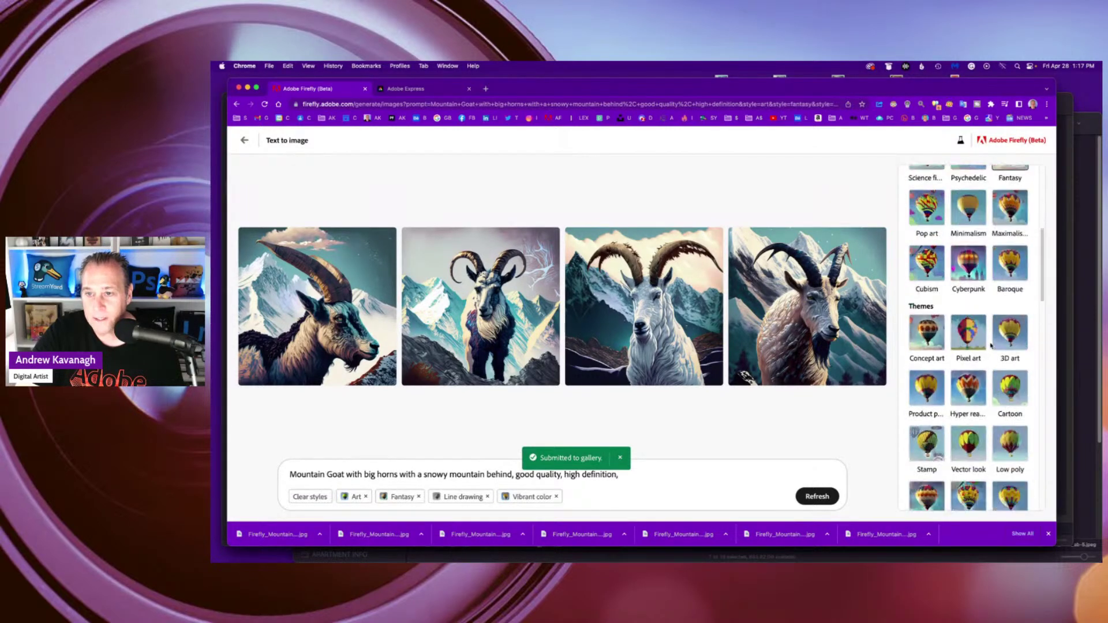
scroll(991, 345, "up", 4)
scroll(991, 346, "down", 10)
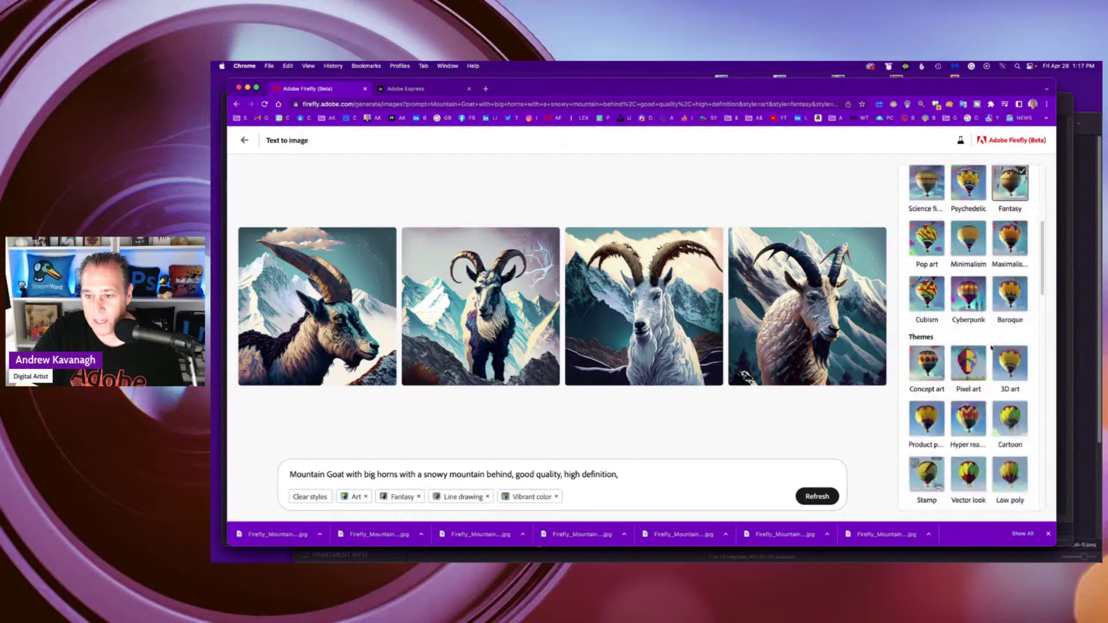
scroll(991, 346, "down", 9)
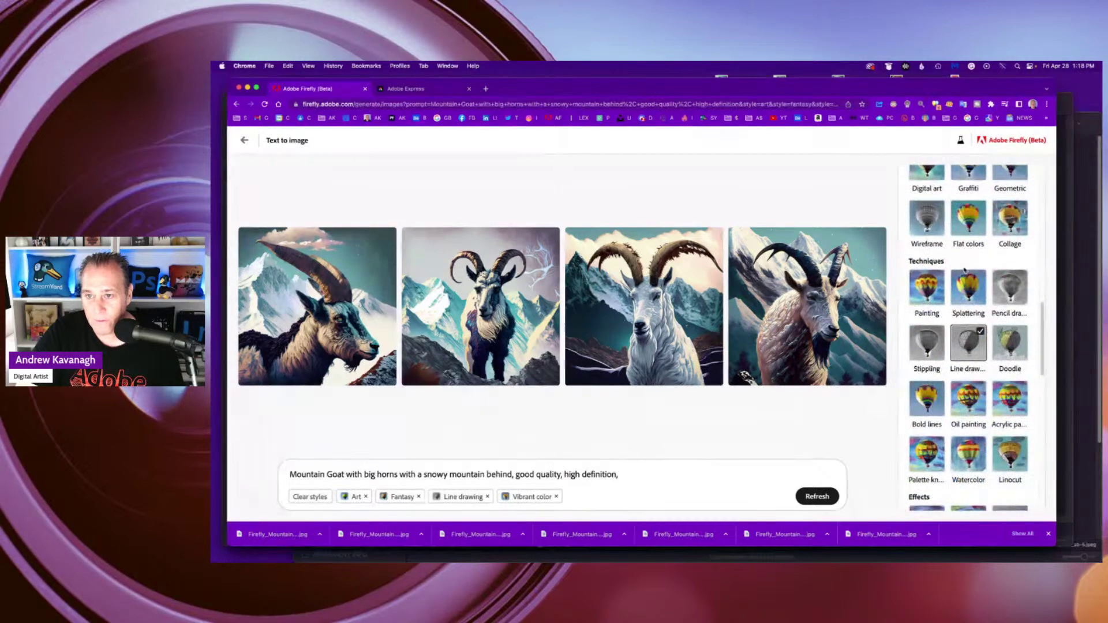
scroll(983, 344, "down", 9)
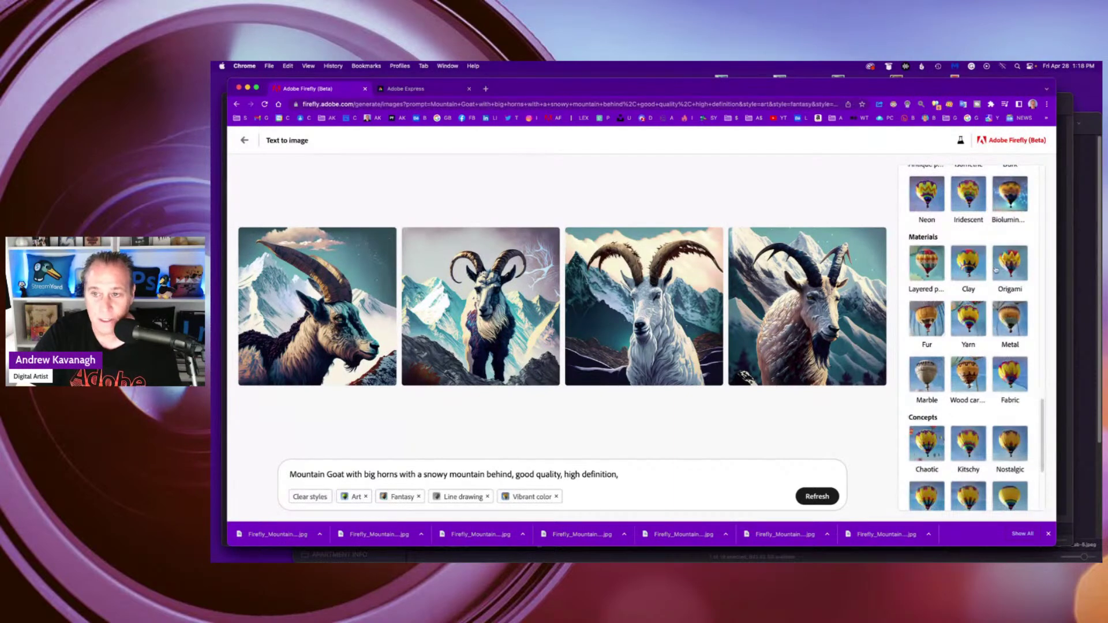
left_click(1011, 322)
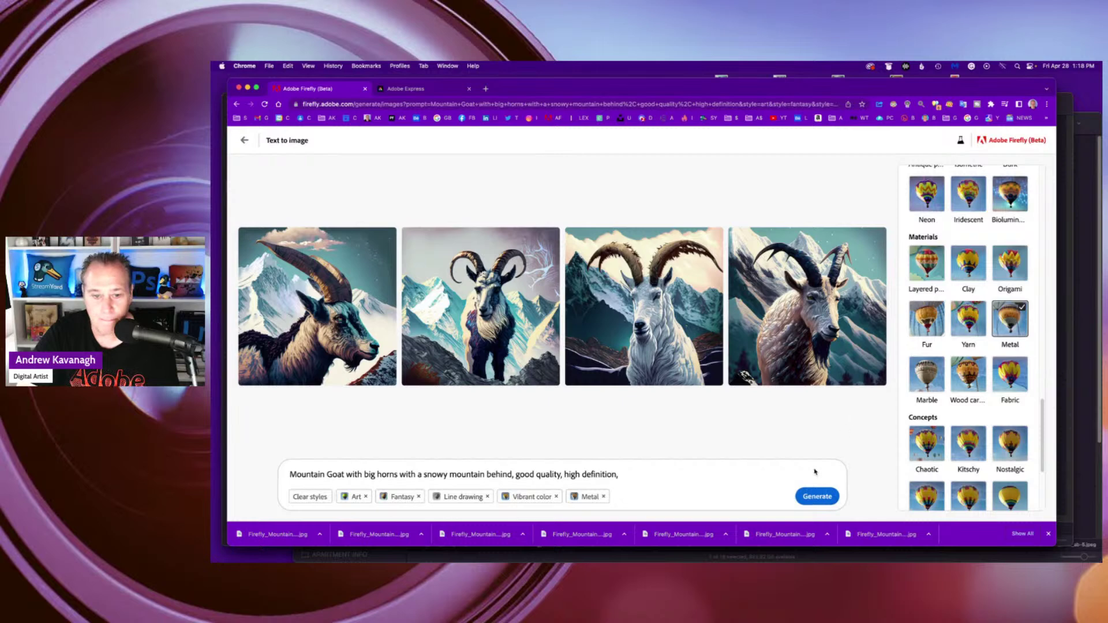
left_click(813, 496)
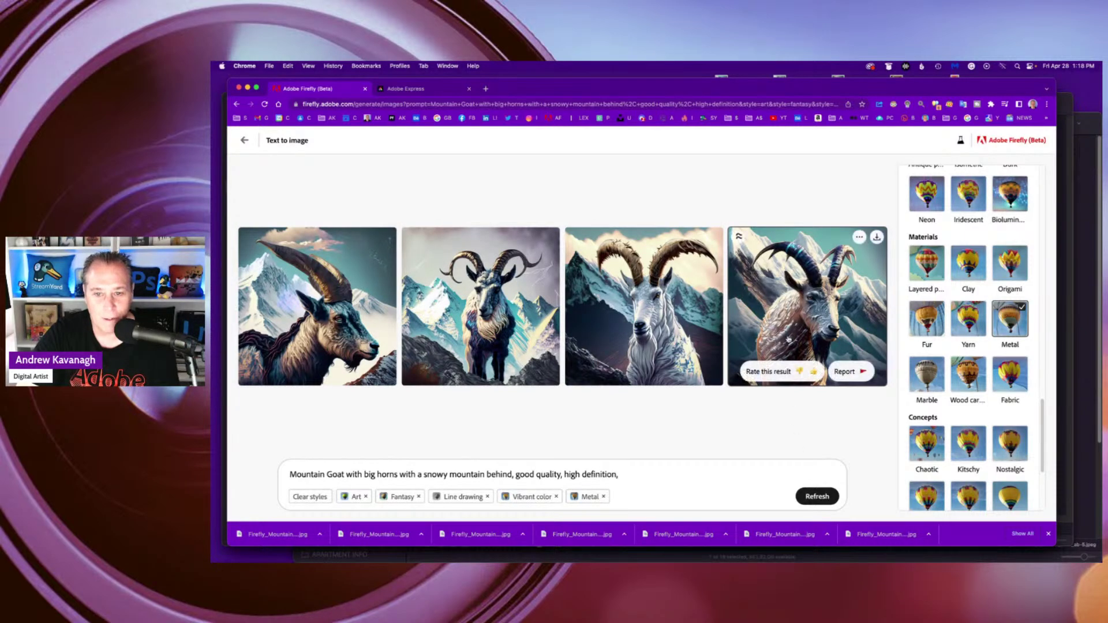
Step: Review the available options for color and tone, lighting and composition without changing any of them
scroll(1003, 361, "down", 5)
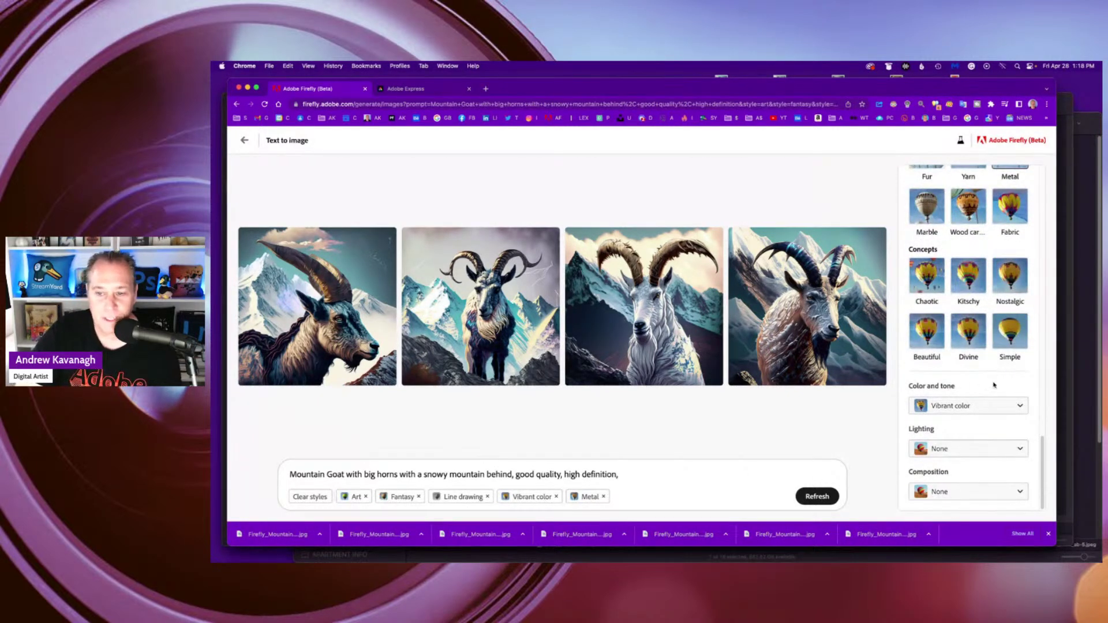
left_click(991, 408)
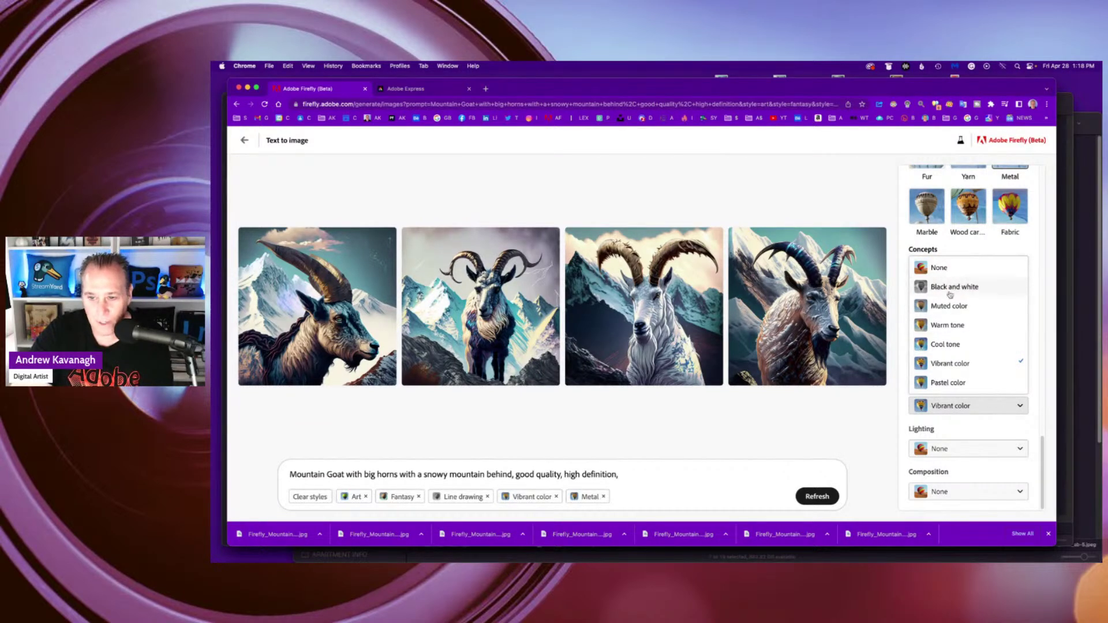
left_click(852, 430)
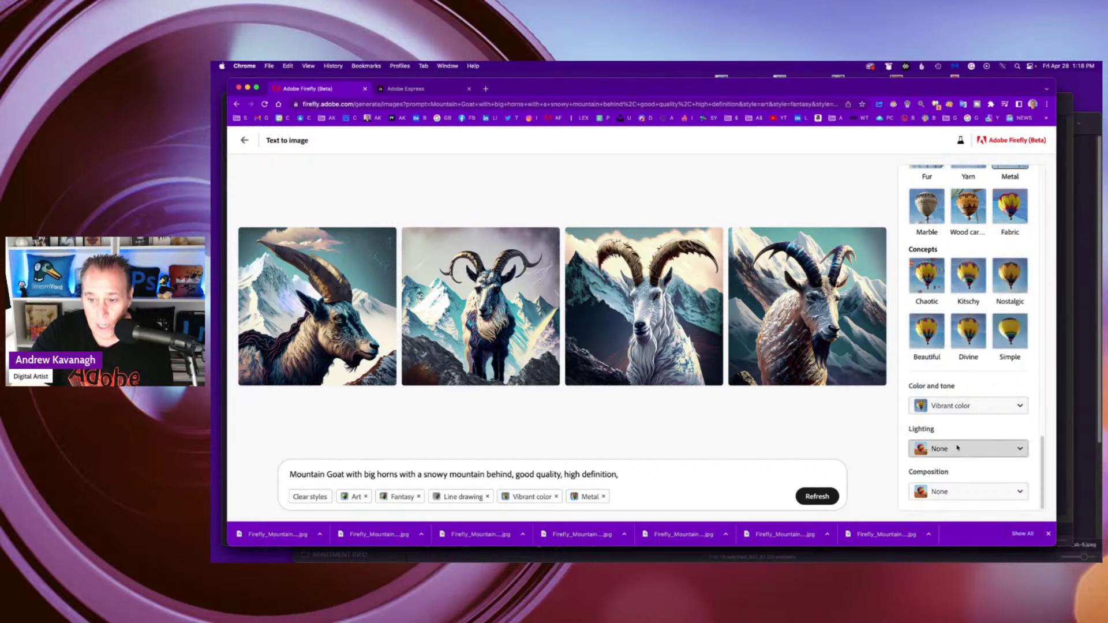
left_click(957, 447)
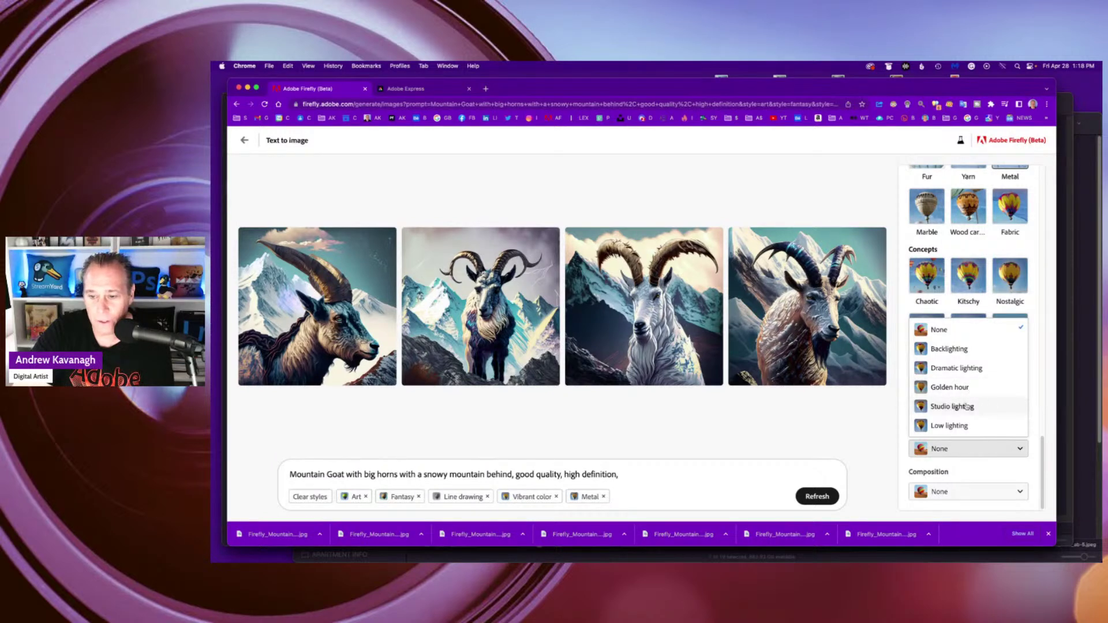
left_click(860, 430)
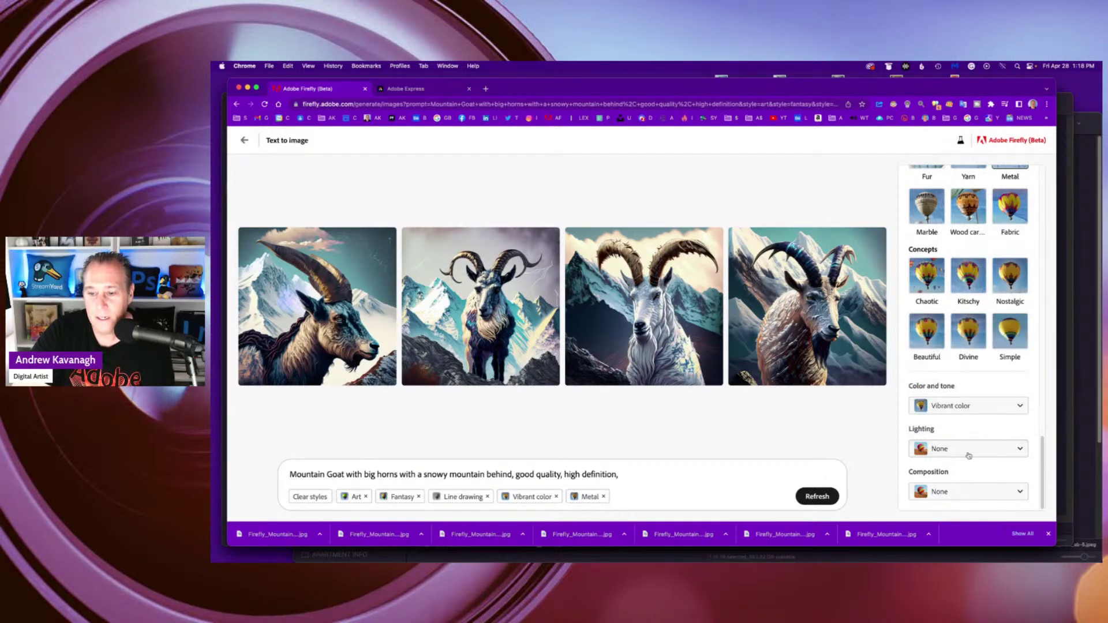
left_click(971, 491)
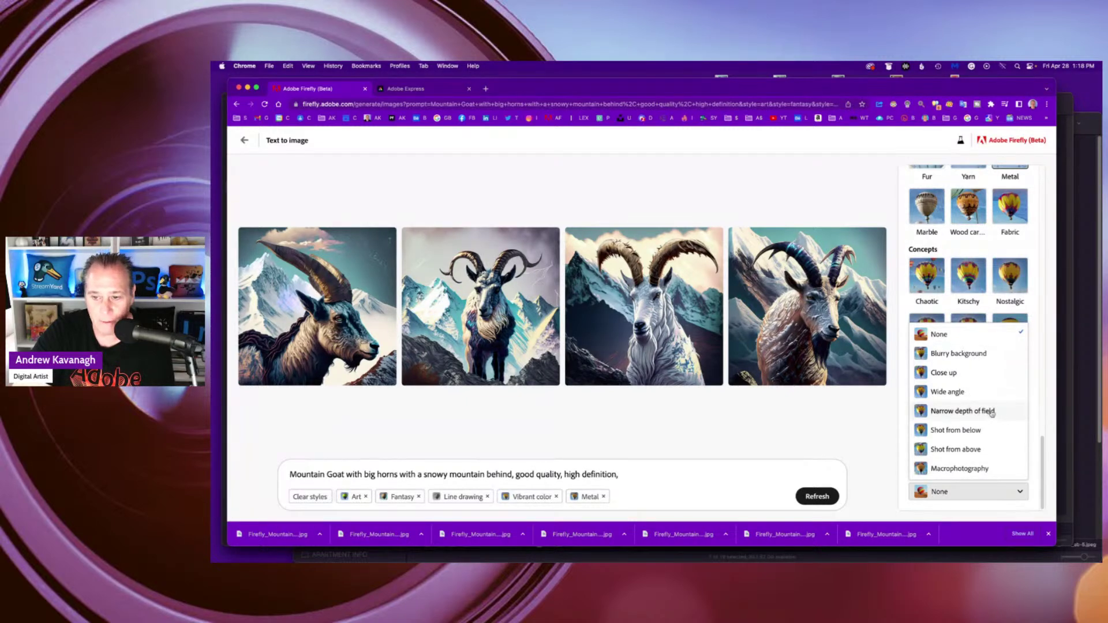
left_click(866, 448)
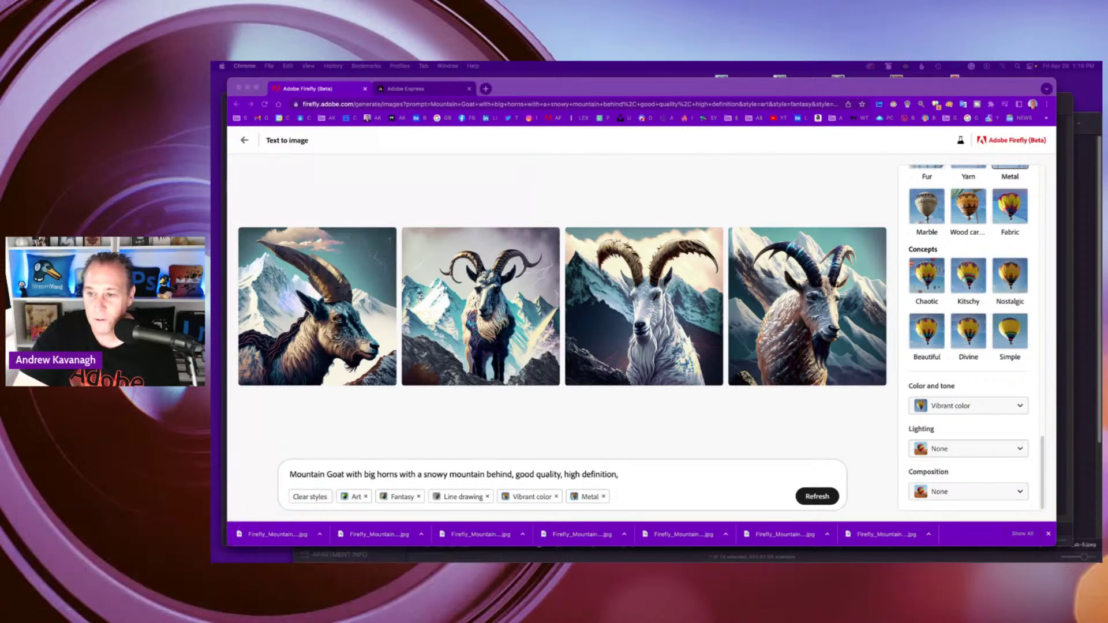
Step: Replace the Metal style with the Origami material style and generate the goat images again
scroll(973, 366, "up", 15)
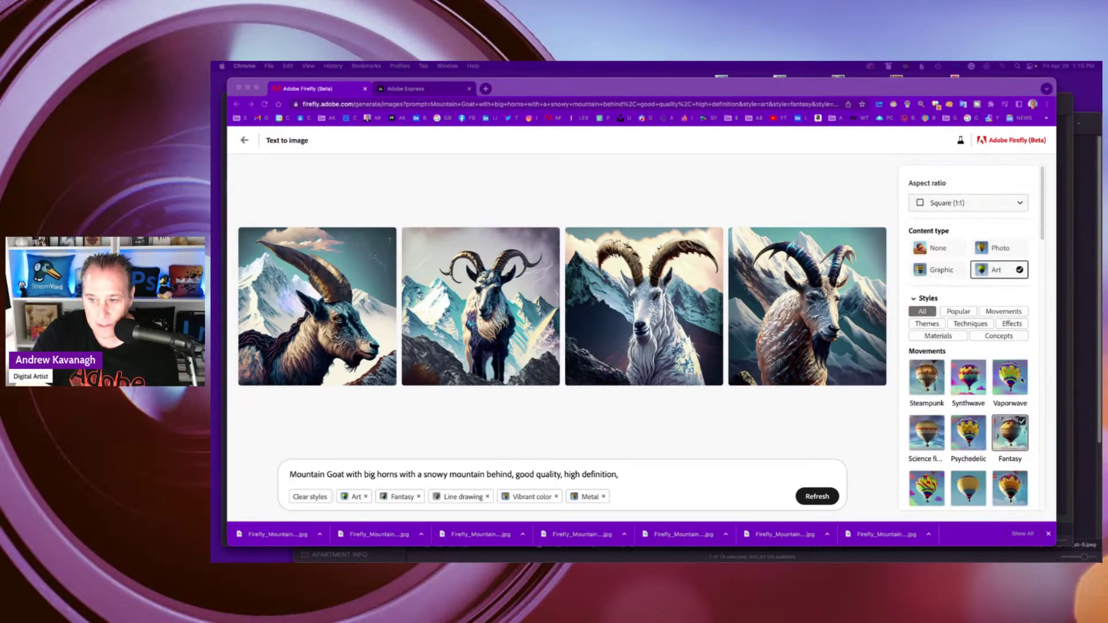
scroll(1022, 379, "down", 3)
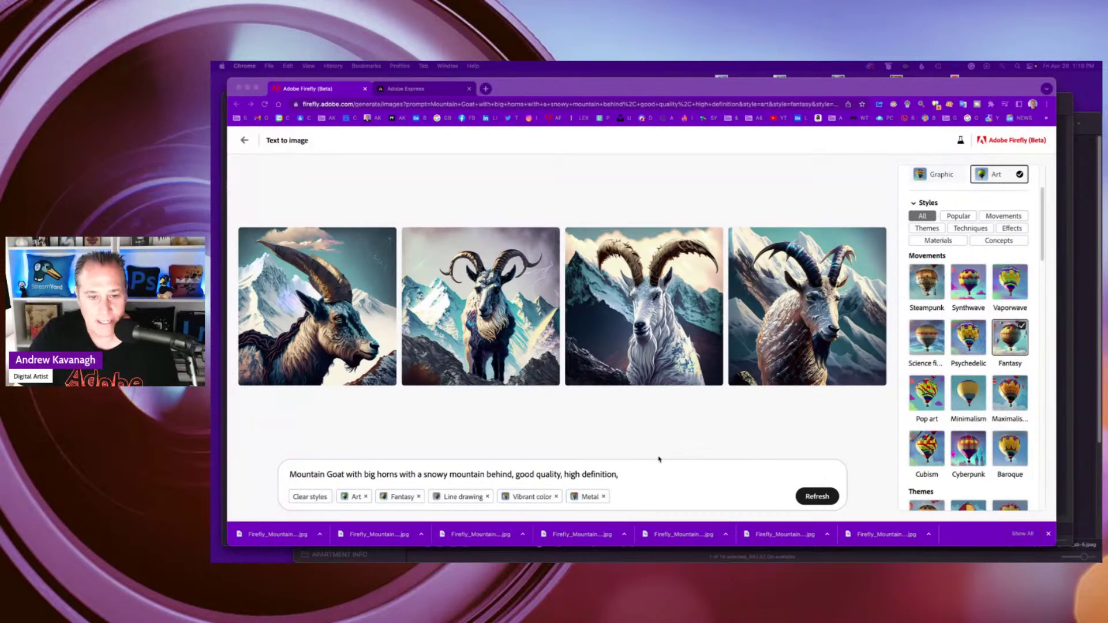
left_click(605, 497)
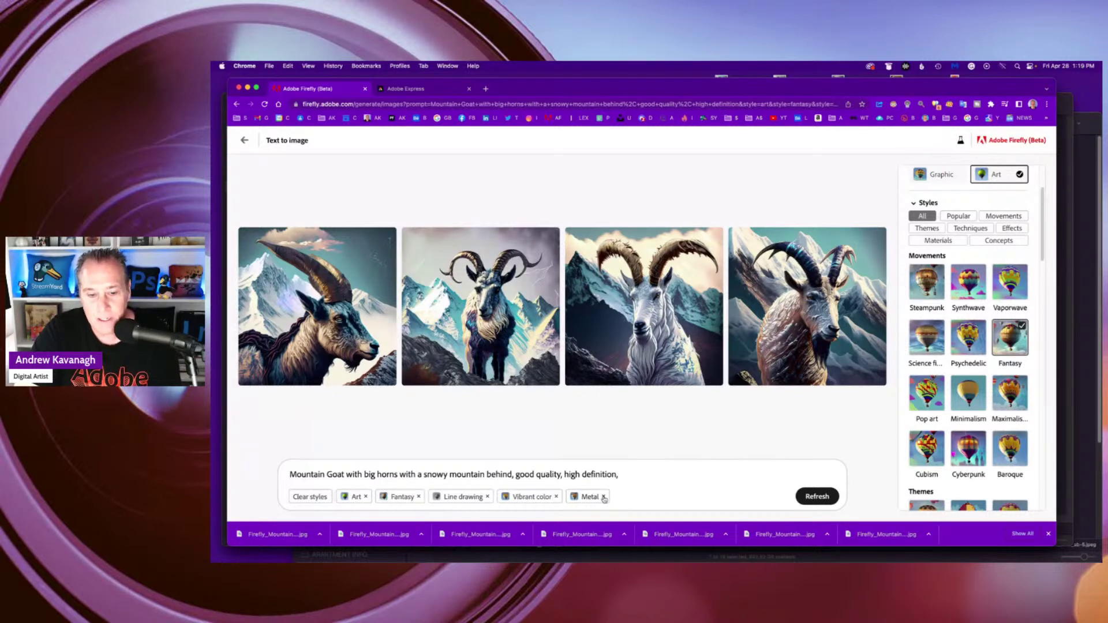
left_click(604, 497)
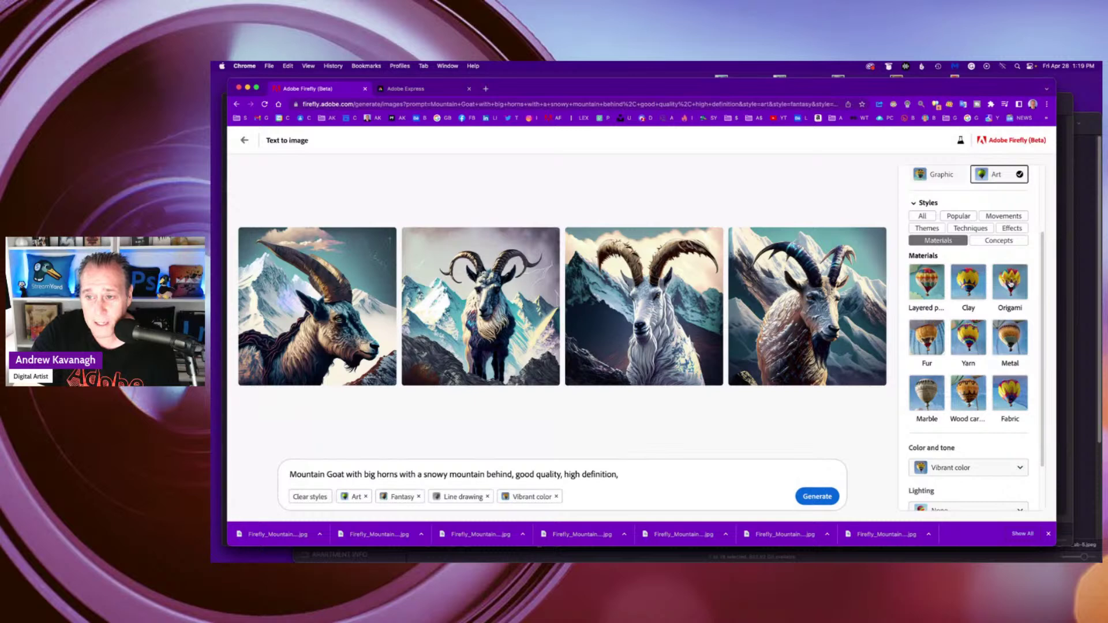
left_click(1010, 284)
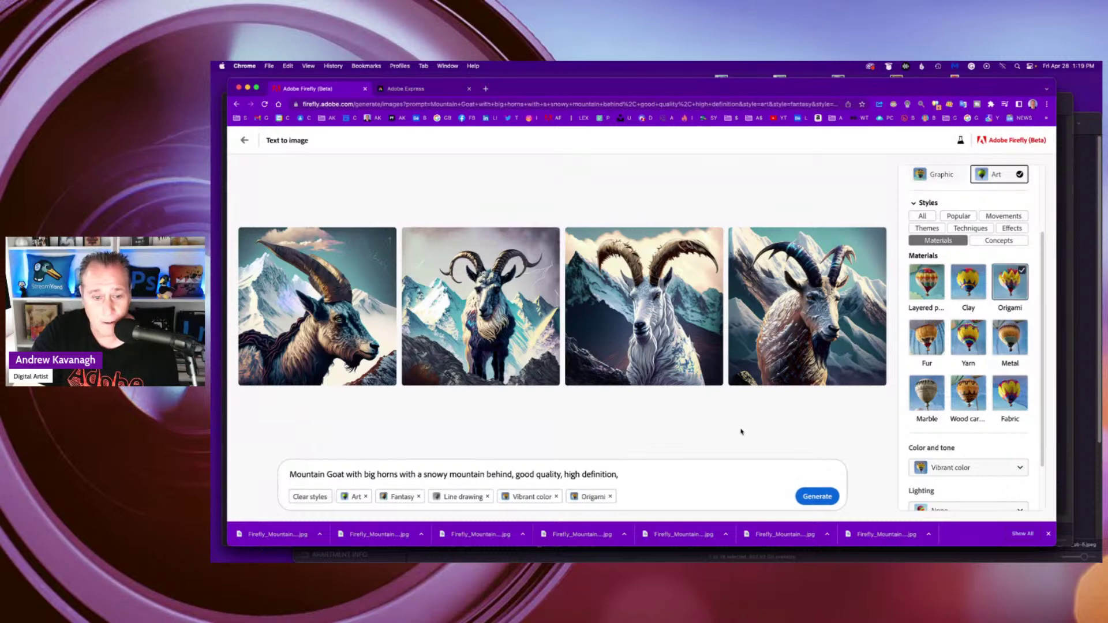
left_click(813, 497)
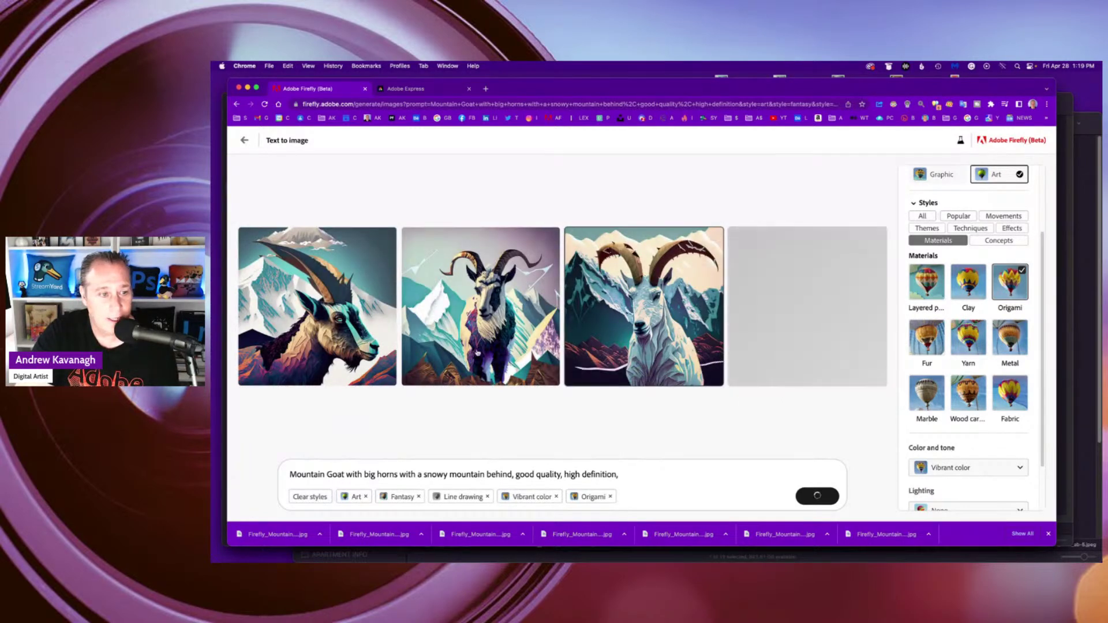
Step: Enlarge the first and fourth Origami goat images to examine their folded-paper detail, closing the enlarged view
left_click(323, 346)
mouse_move(696, 372)
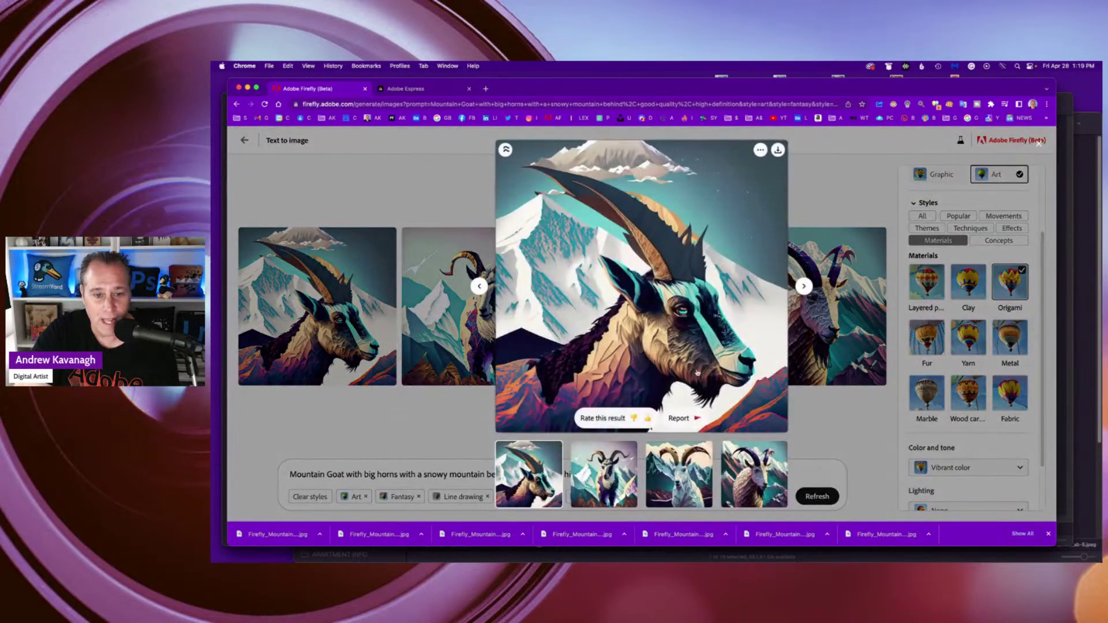
left_click(825, 430)
left_click(792, 351)
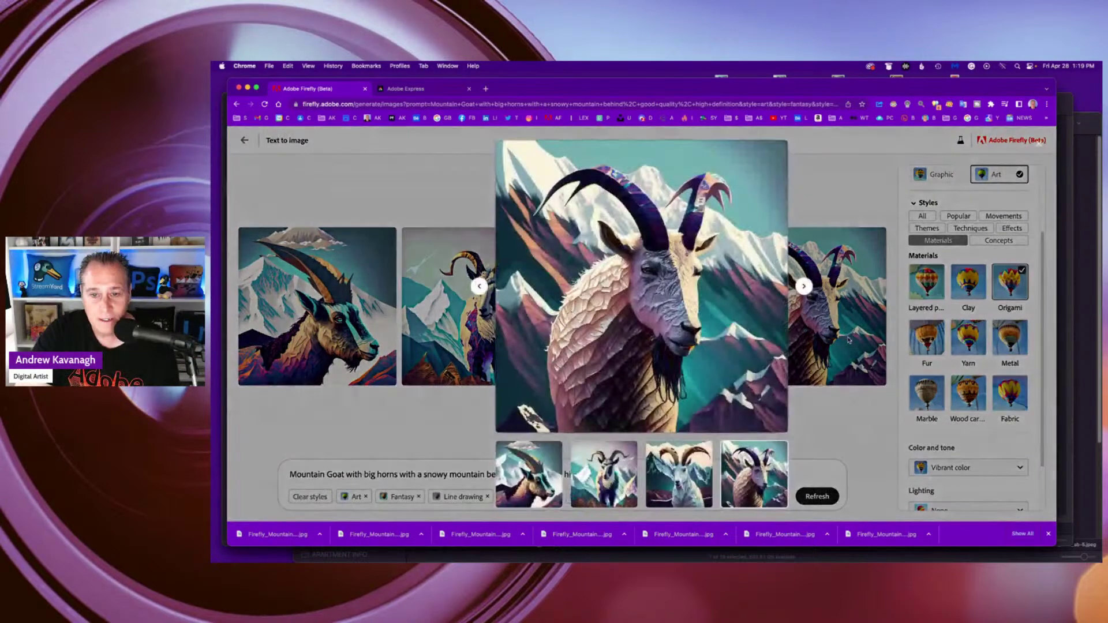
mouse_move(614, 318)
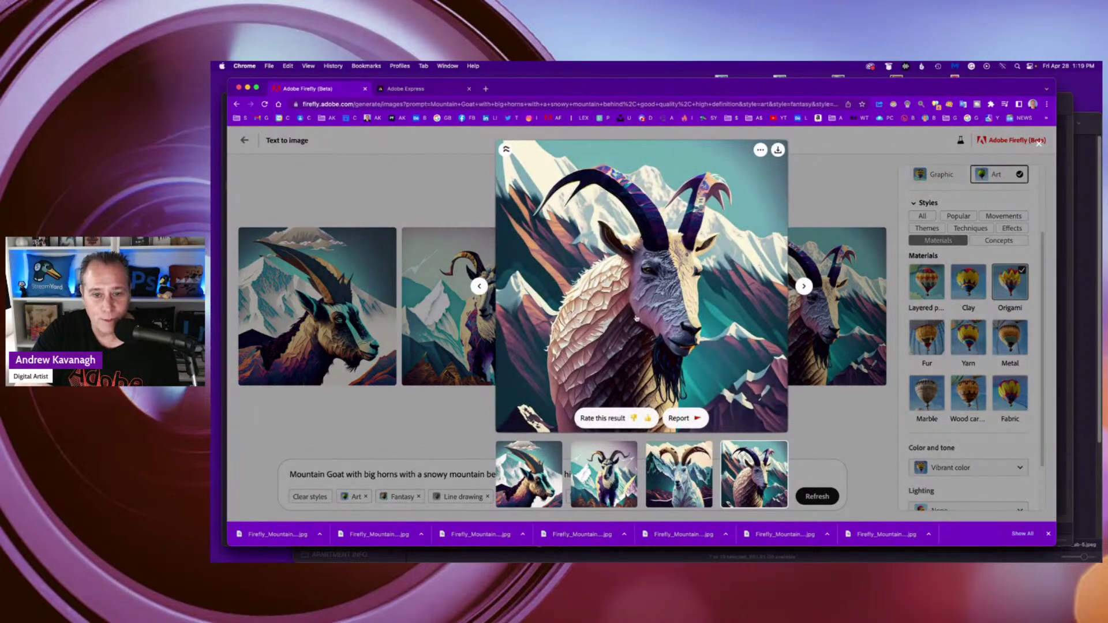
key("Escape")
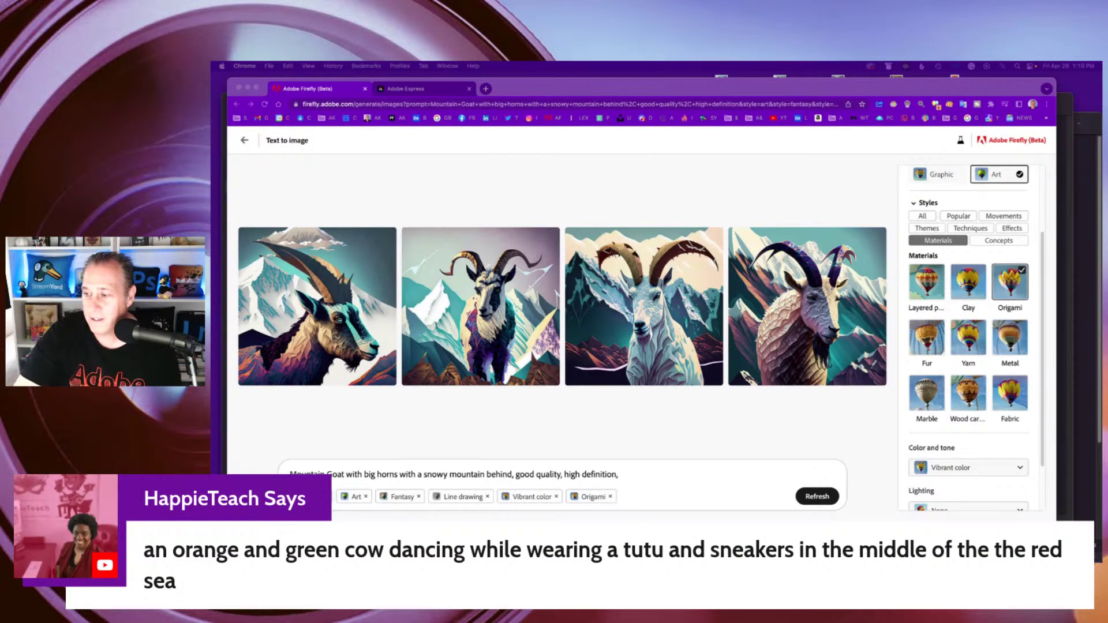
Step: Replace the goat description in the prompt with "an Orange and Green Cow dancing while wearing a Tutorials and sneakers in the middle of the red sea"
left_click(495, 475)
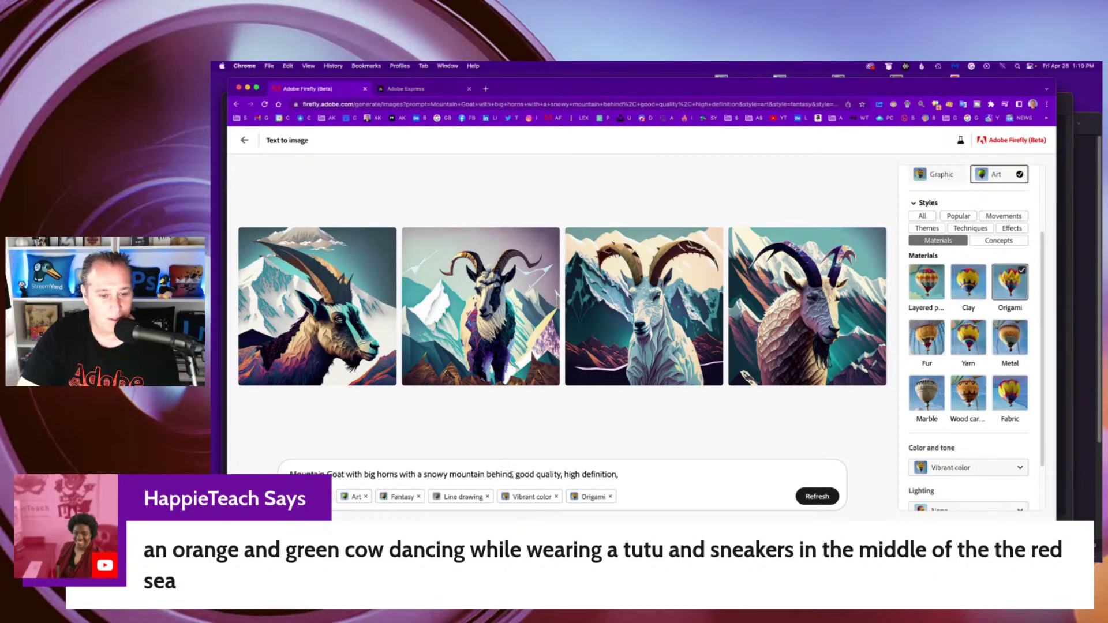
left_click_drag(512, 474, 289, 475)
type("an Orange")
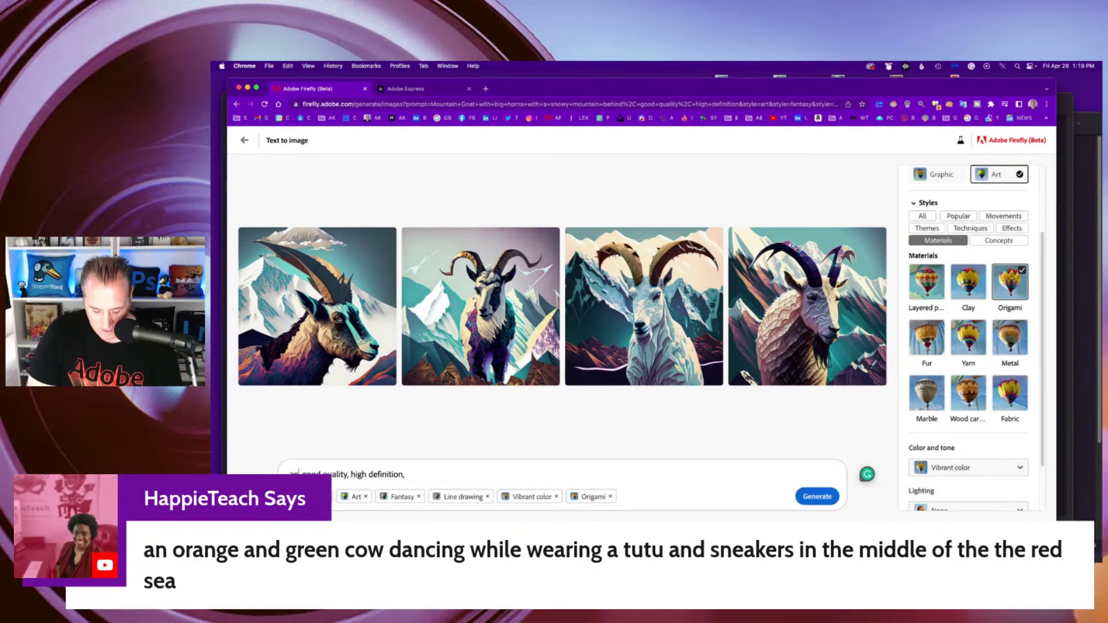
type(" and Gree")
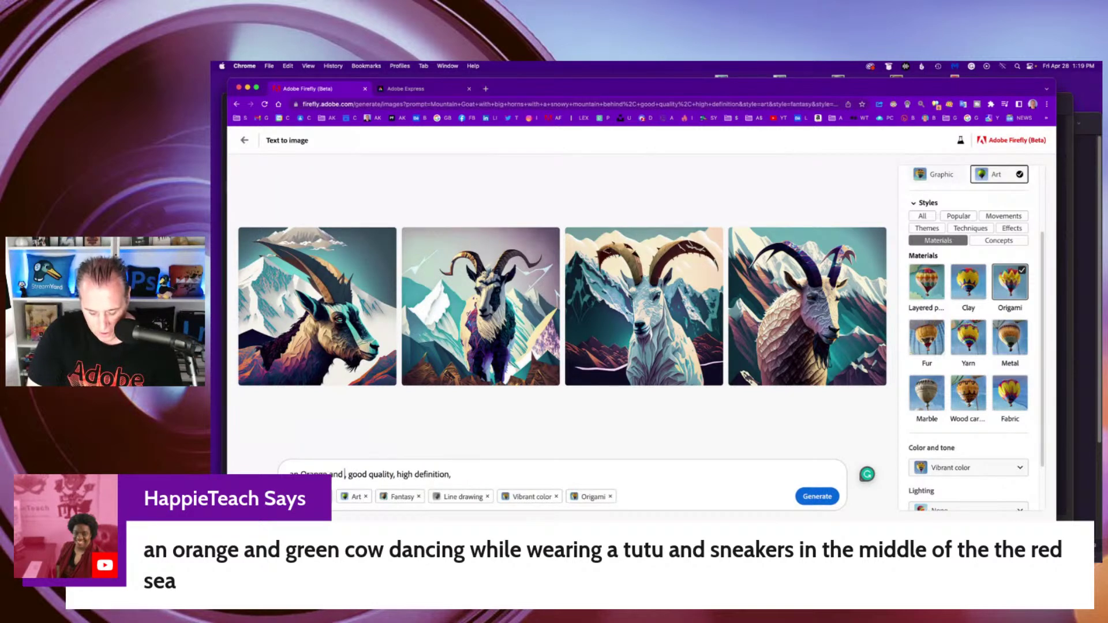
type("n Cow")
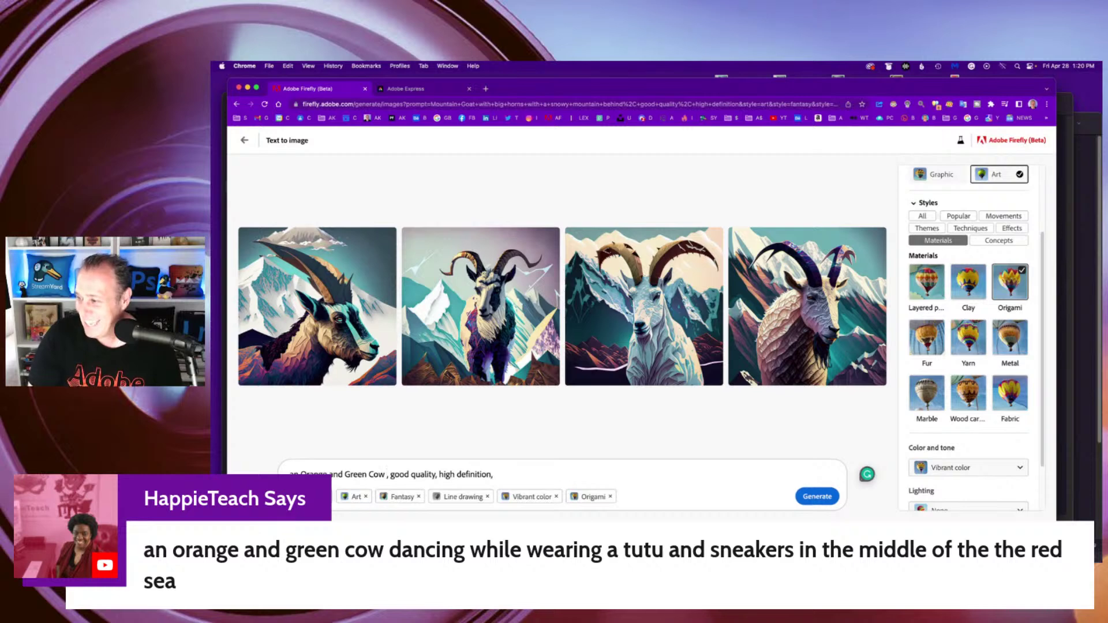
type(" dancing whi")
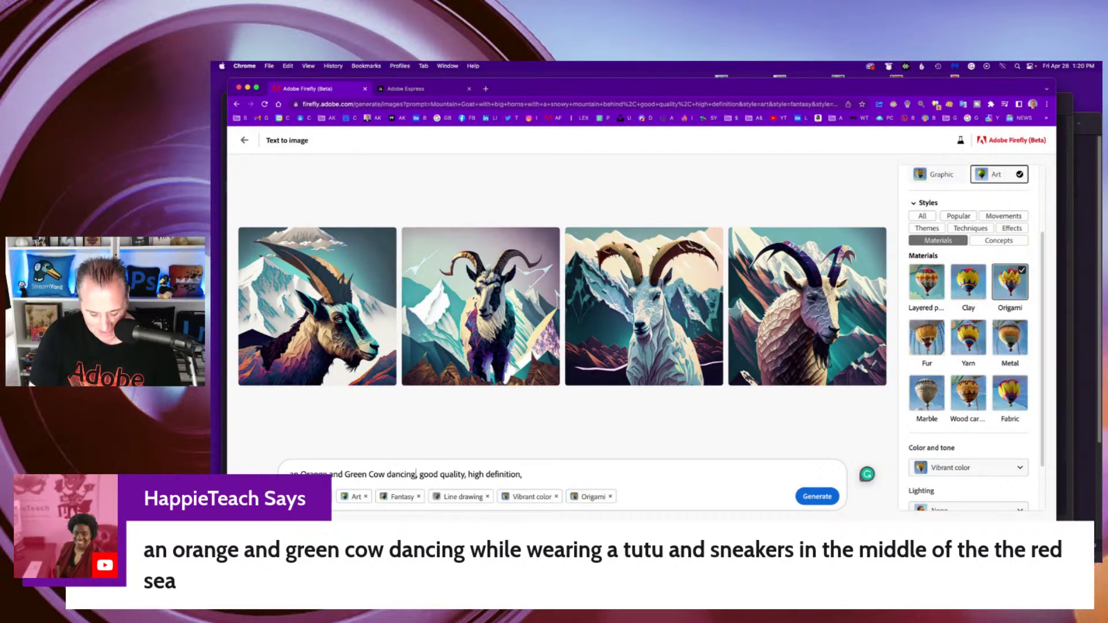
type("le")
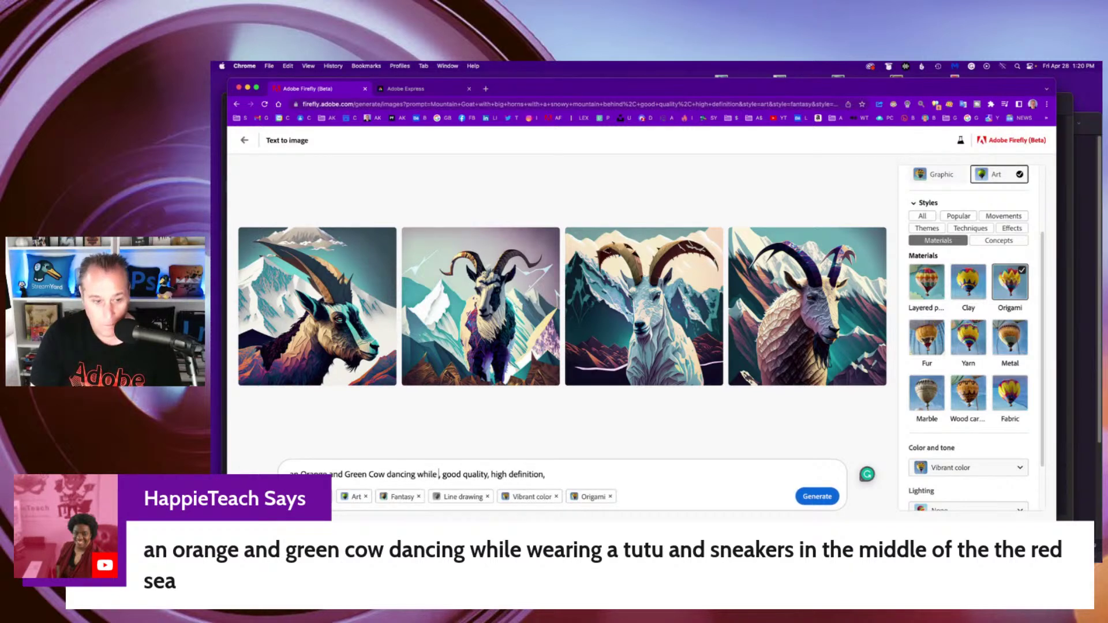
type(" w")
type("earing a t")
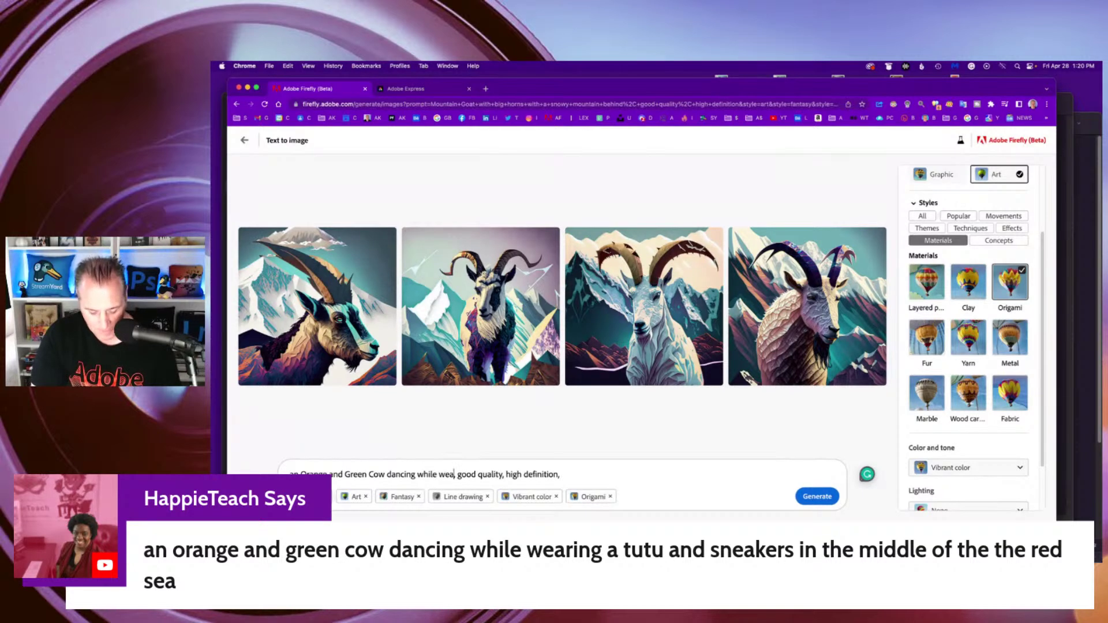
type("u")
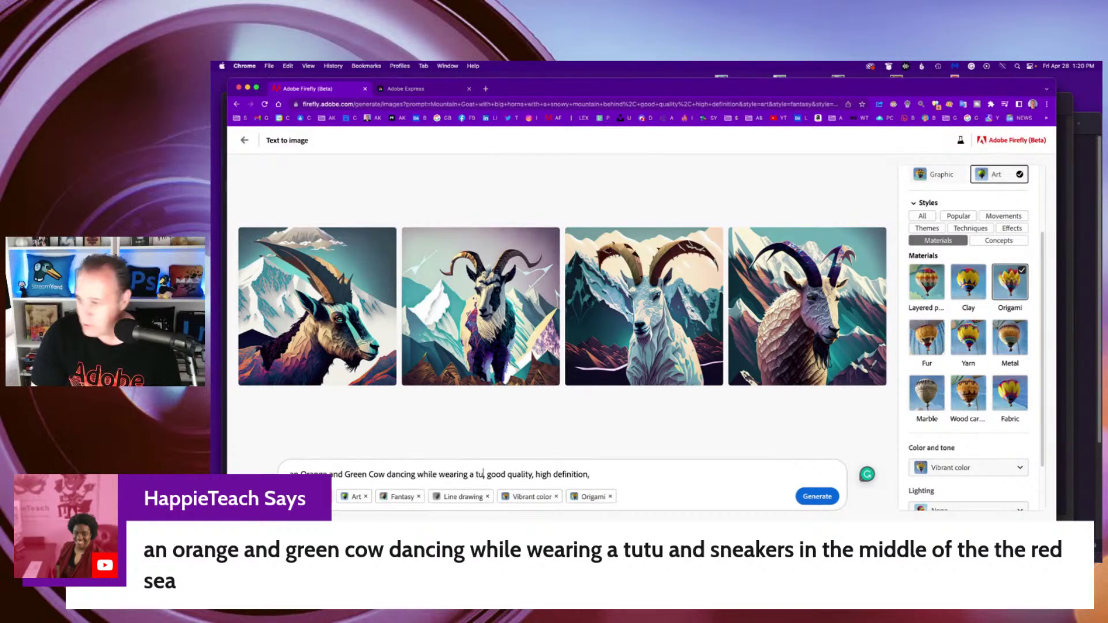
type("tu and s")
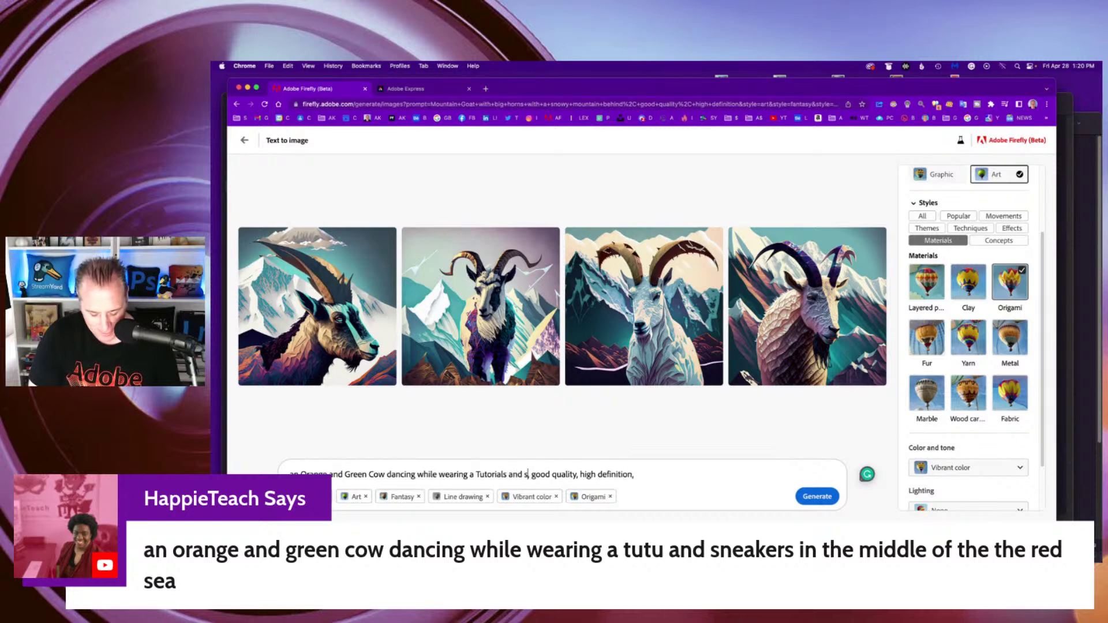
type("neakers")
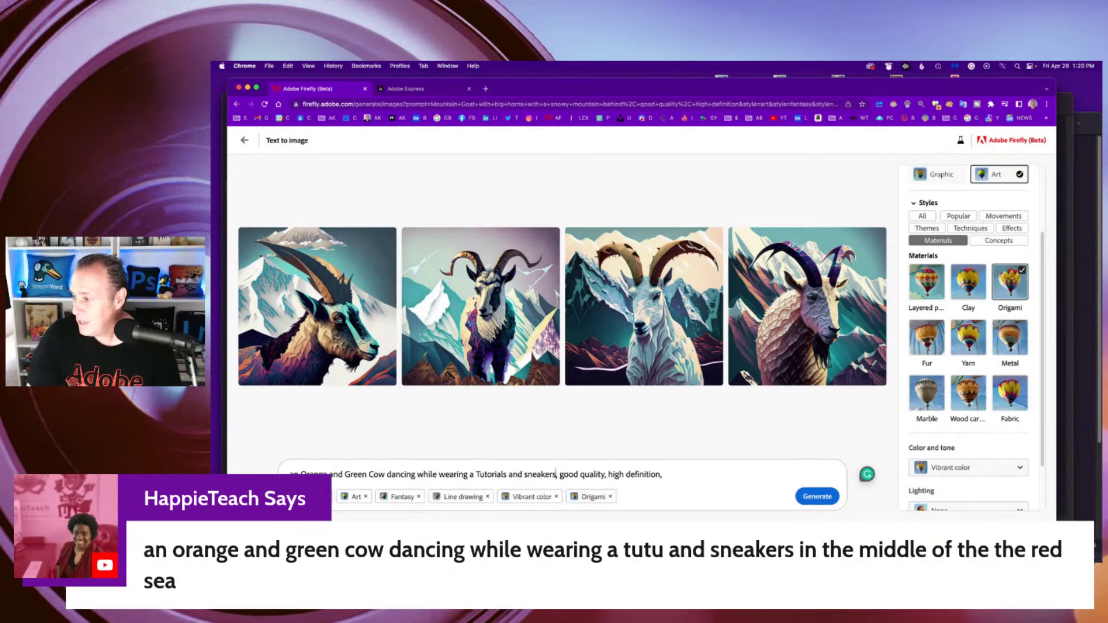
type(" in the m")
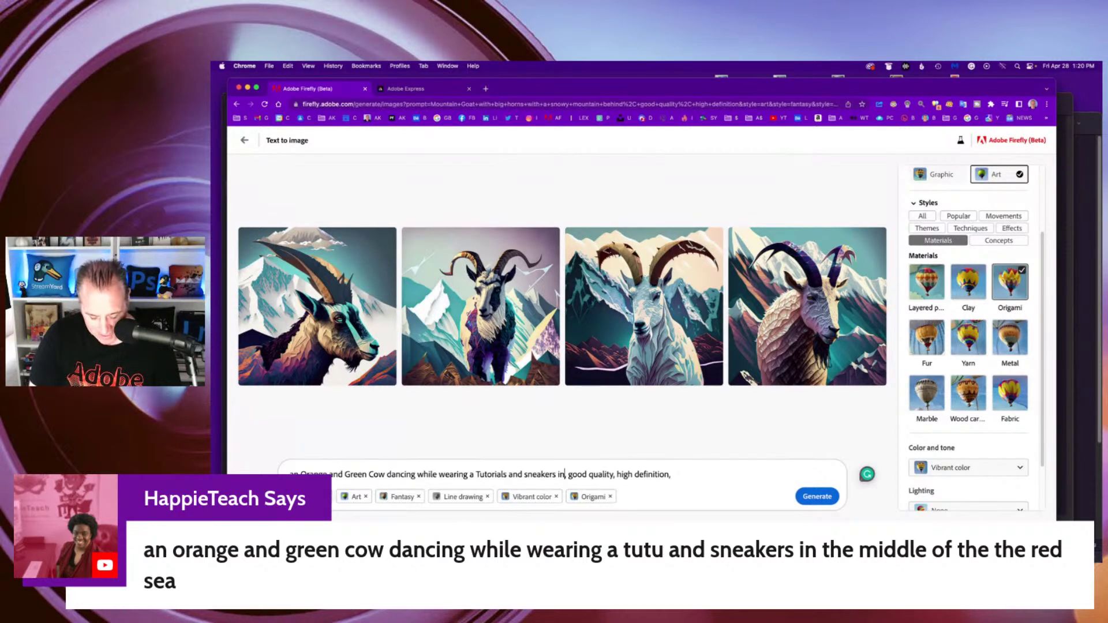
type("iddle of the")
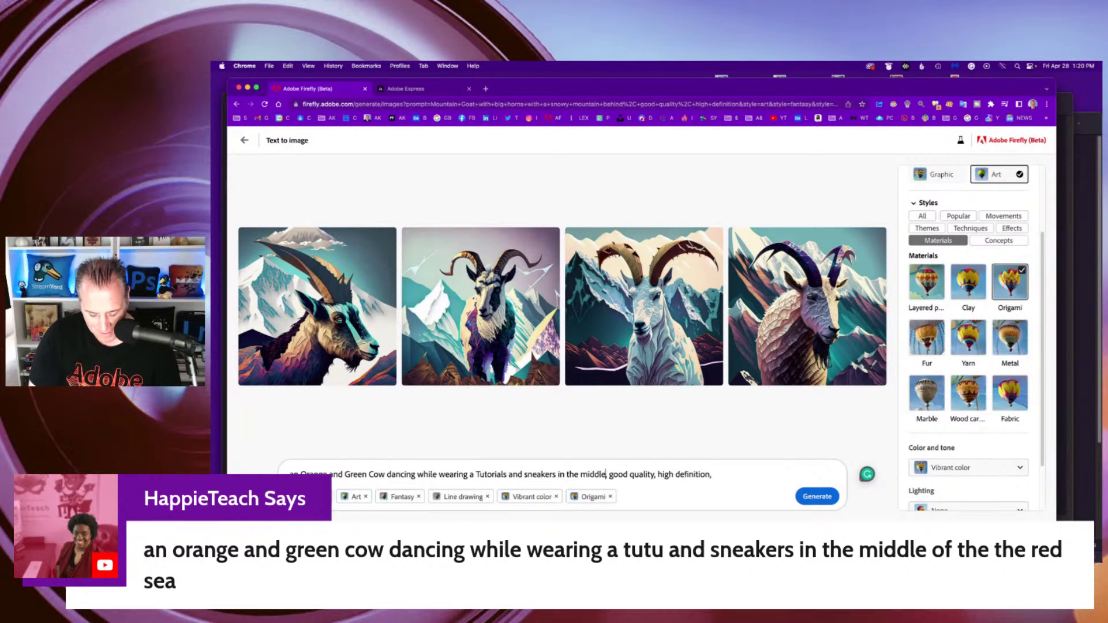
type(" red sea")
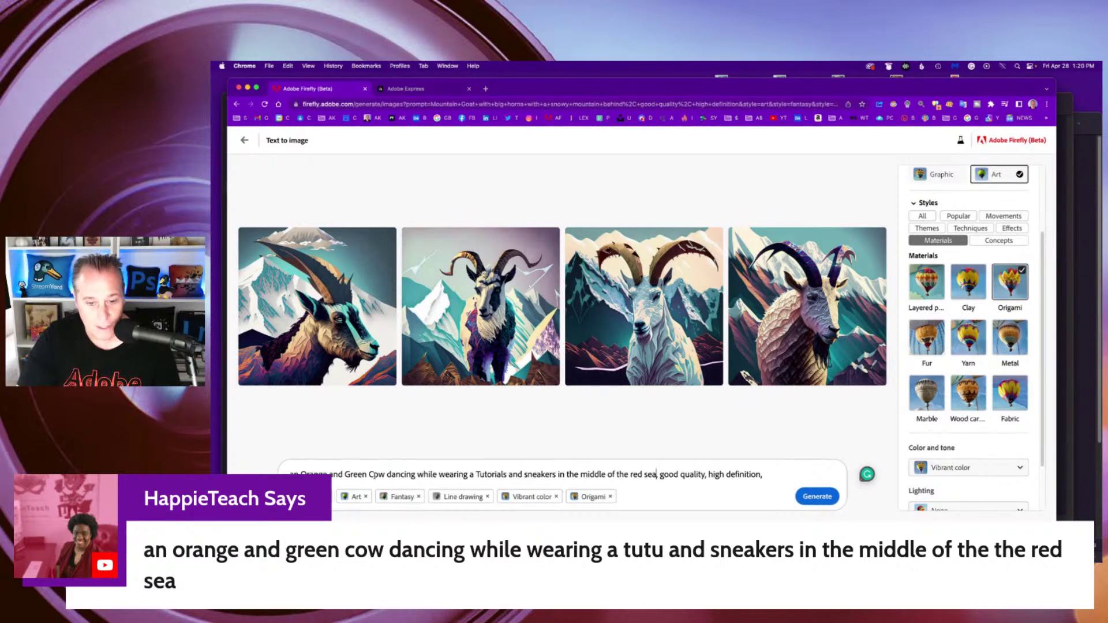
Step: Remove the Origami, Line drawing and Fantasy styles from the cow prompt and generate the images
left_click(609, 497)
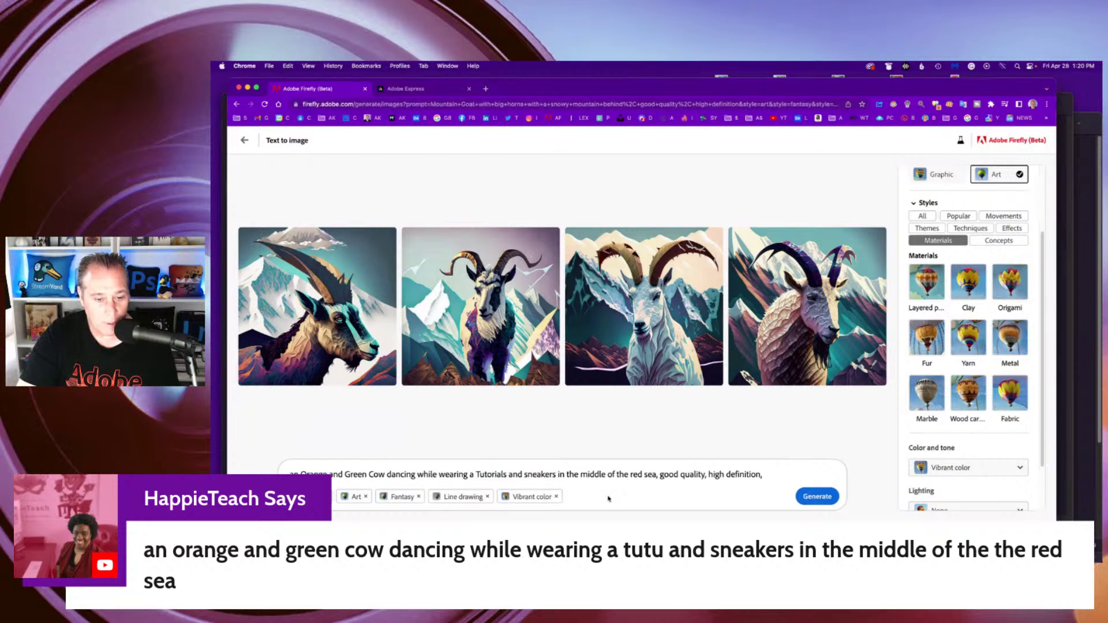
left_click(487, 497)
left_click(419, 497)
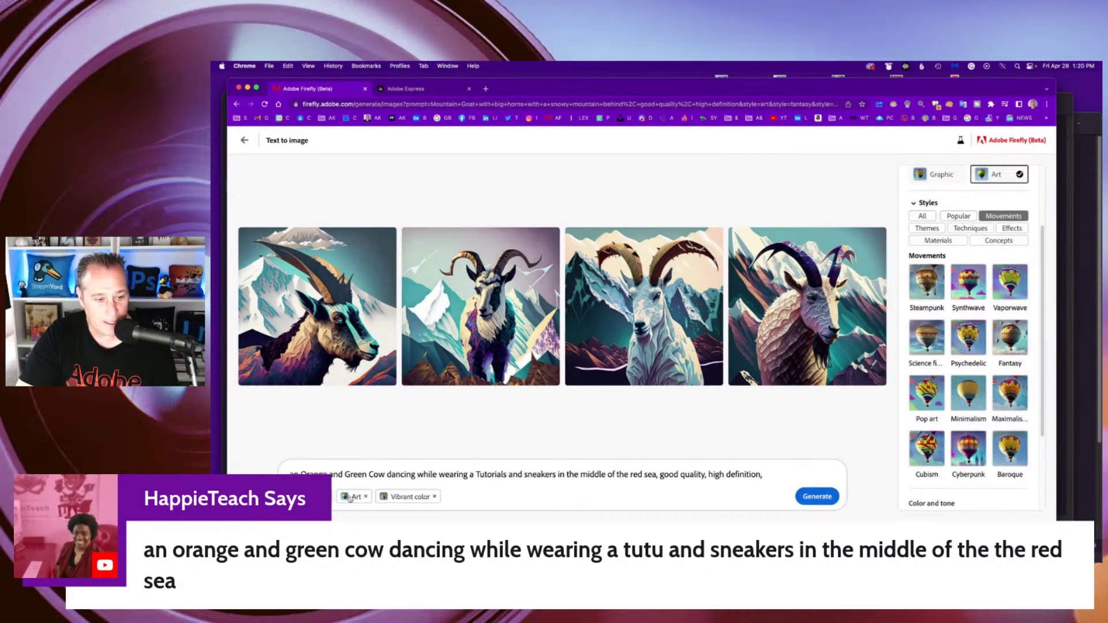
left_click(817, 497)
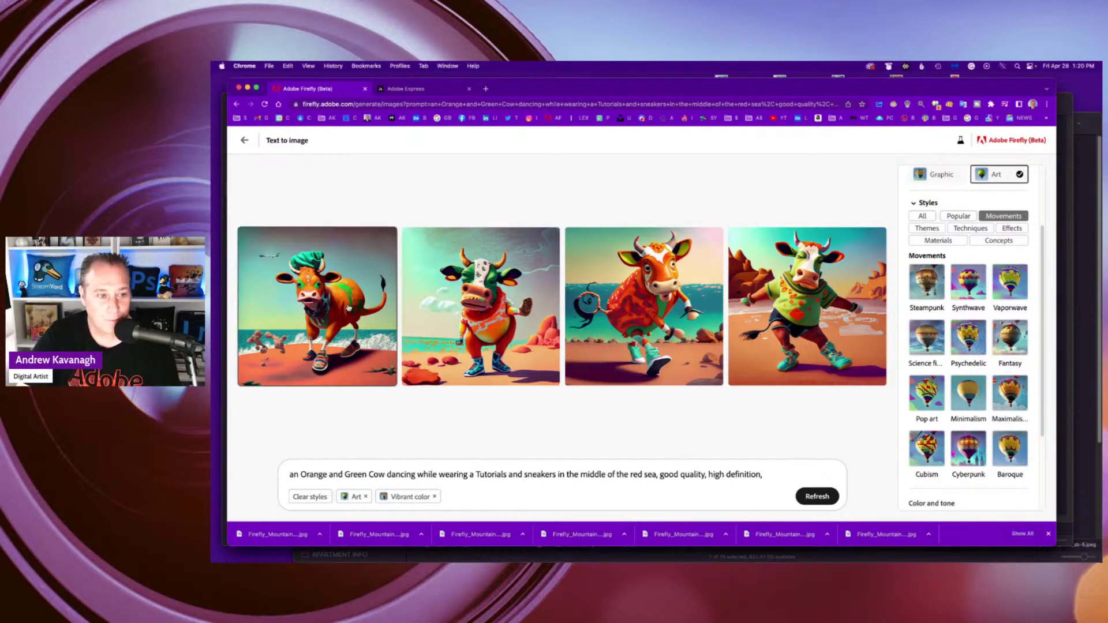
Step: Enlarge the generated cow images and compare all four for costume, sneakers, pose and background details
left_click(349, 307)
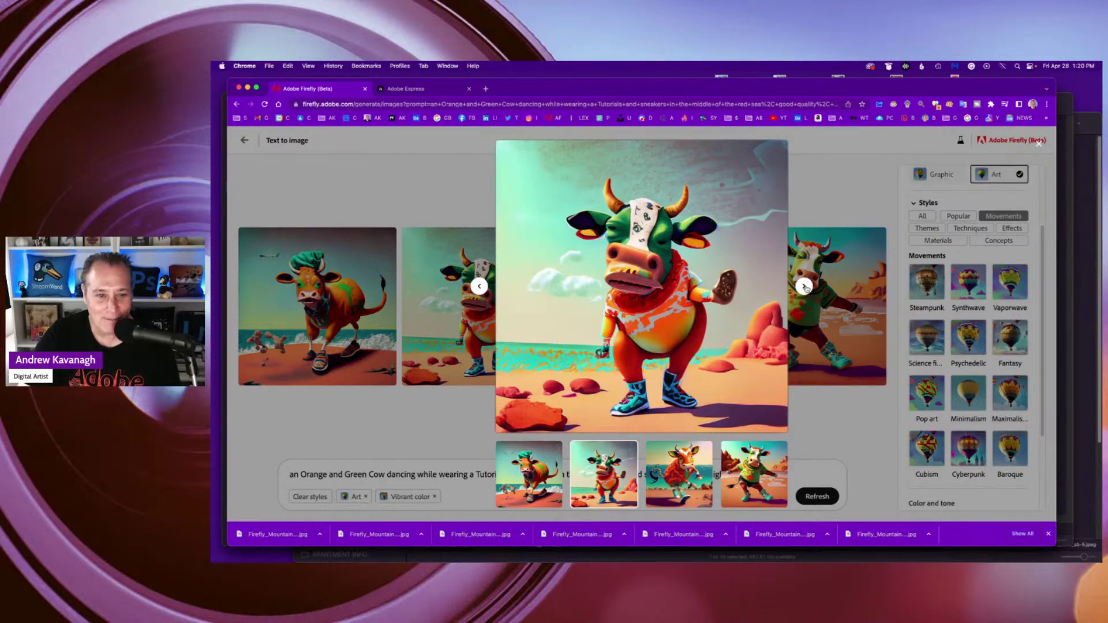
mouse_move(635, 365)
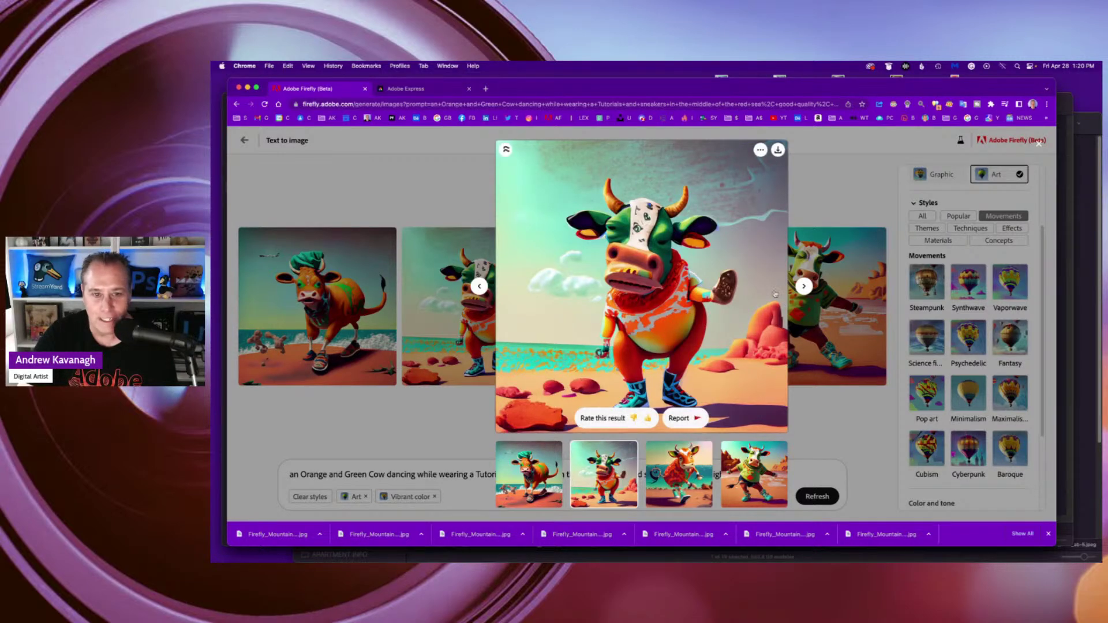
left_click(804, 286)
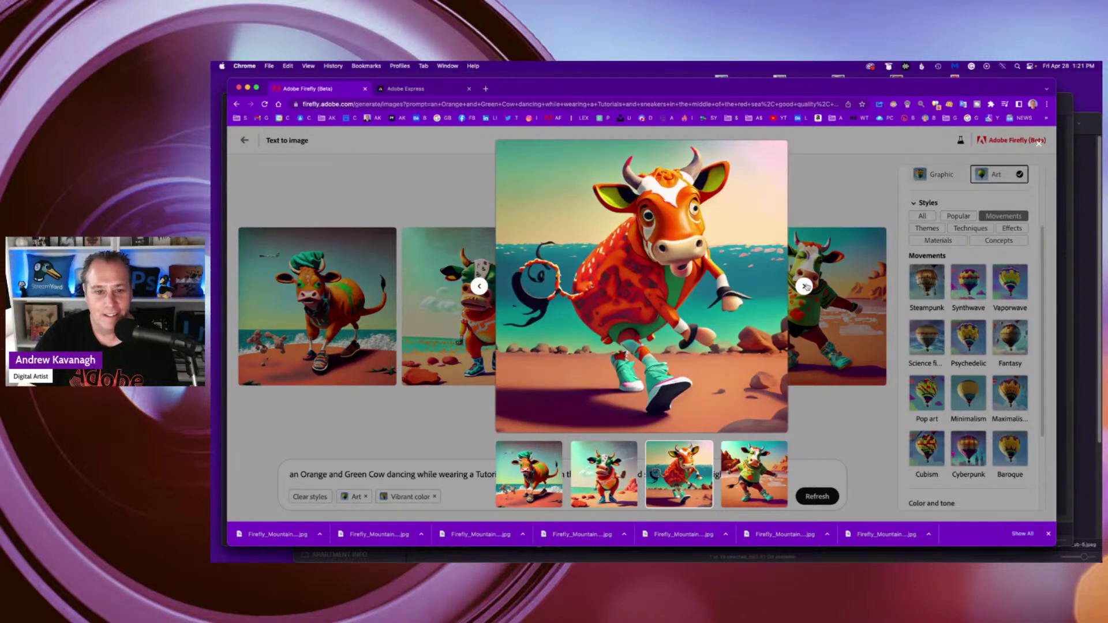
mouse_move(626, 375)
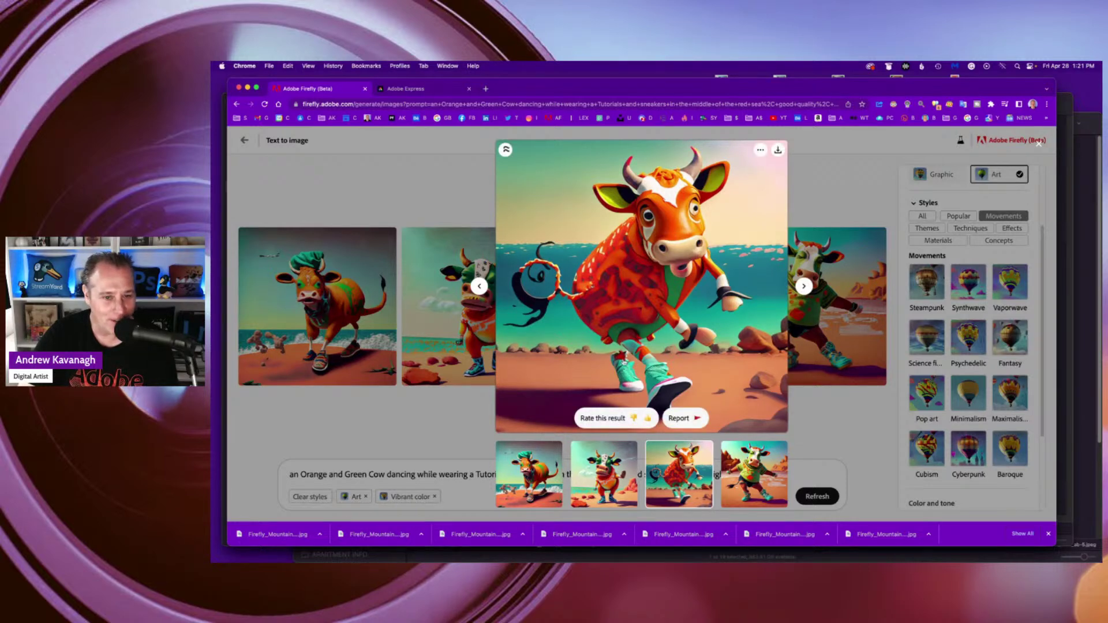
left_click(803, 287)
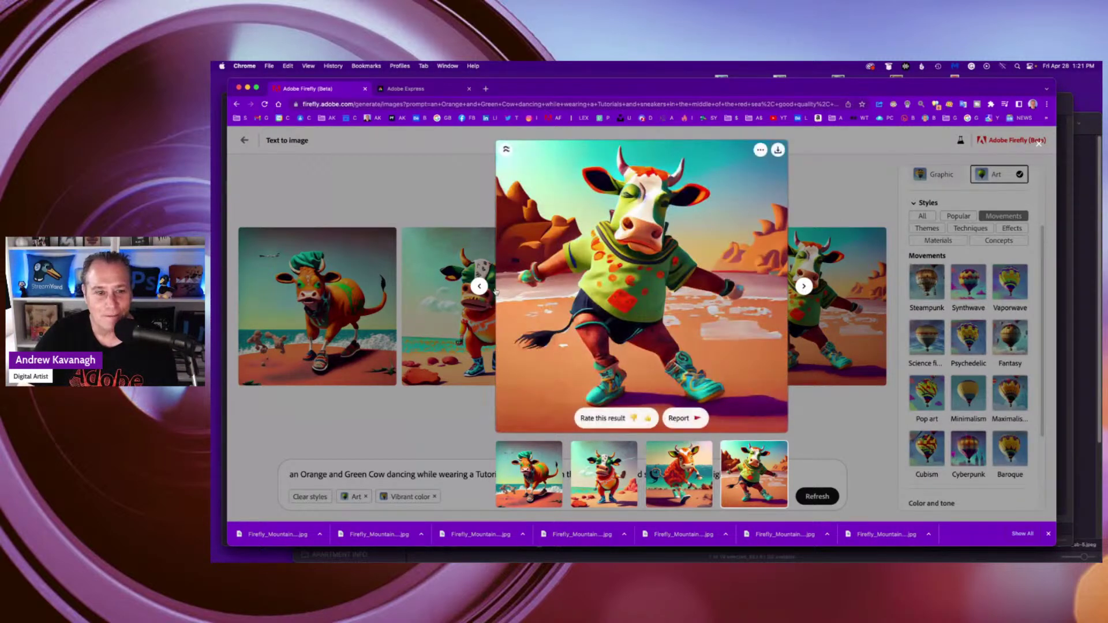
left_click(478, 287)
left_click(479, 287)
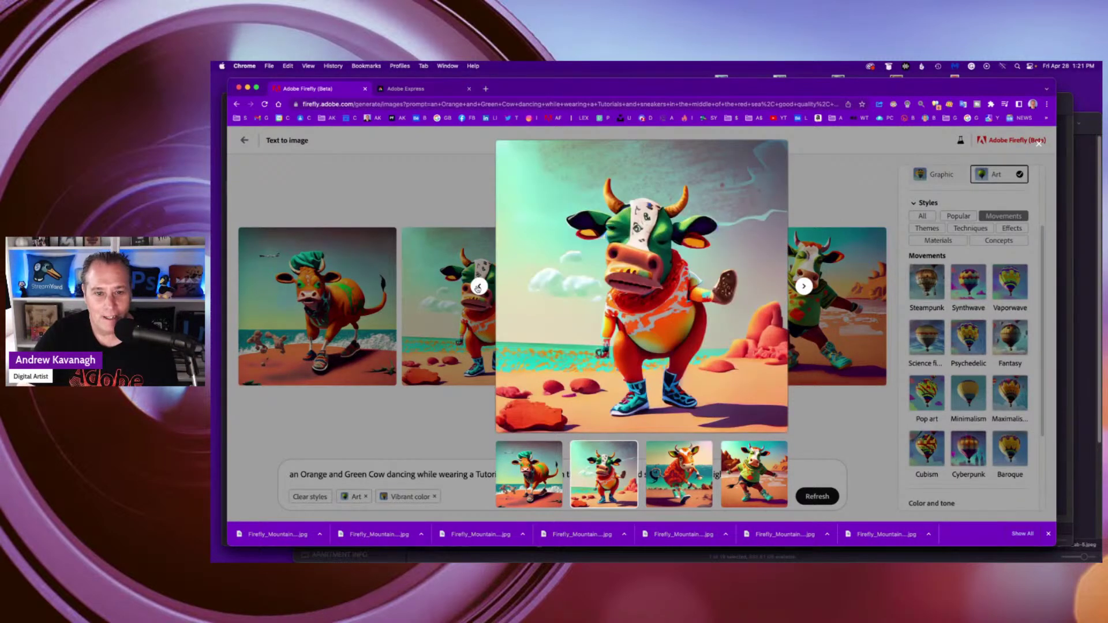
left_click(478, 287)
Step: Download the second cow image, the green-faced one in blue sneakers, and close the enlarged view
left_click(803, 286)
mouse_move(786, 163)
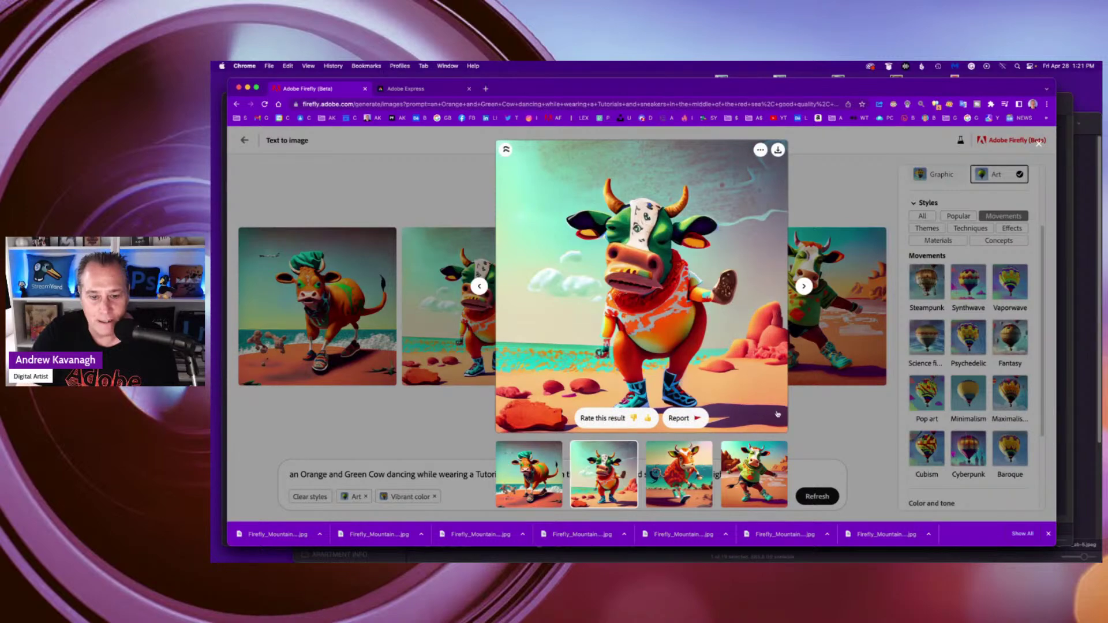
left_click(778, 149)
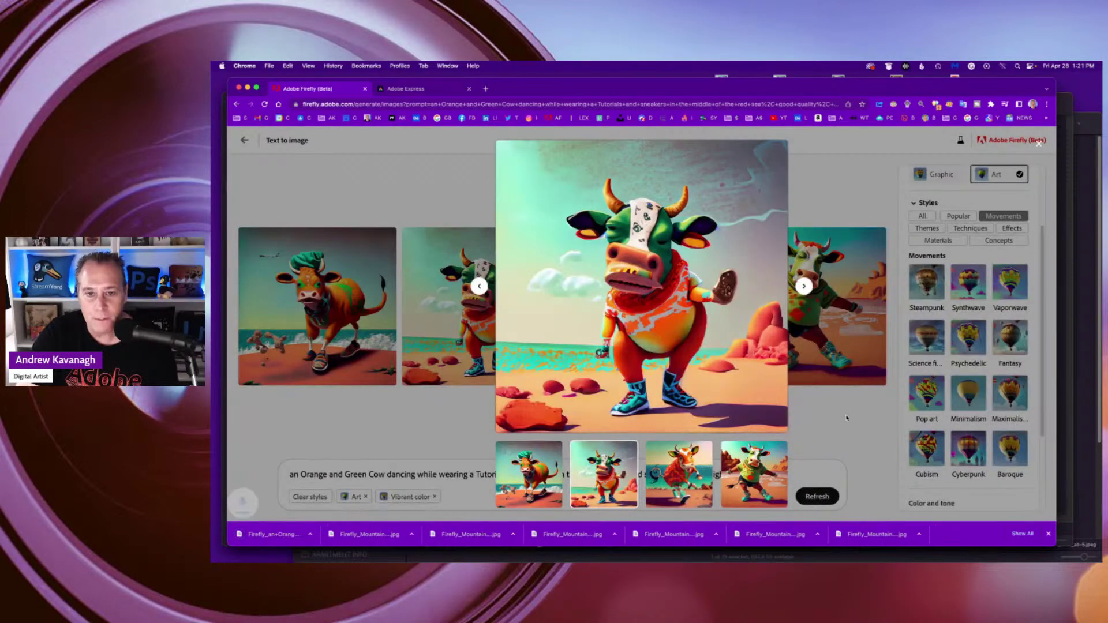
left_click(845, 415)
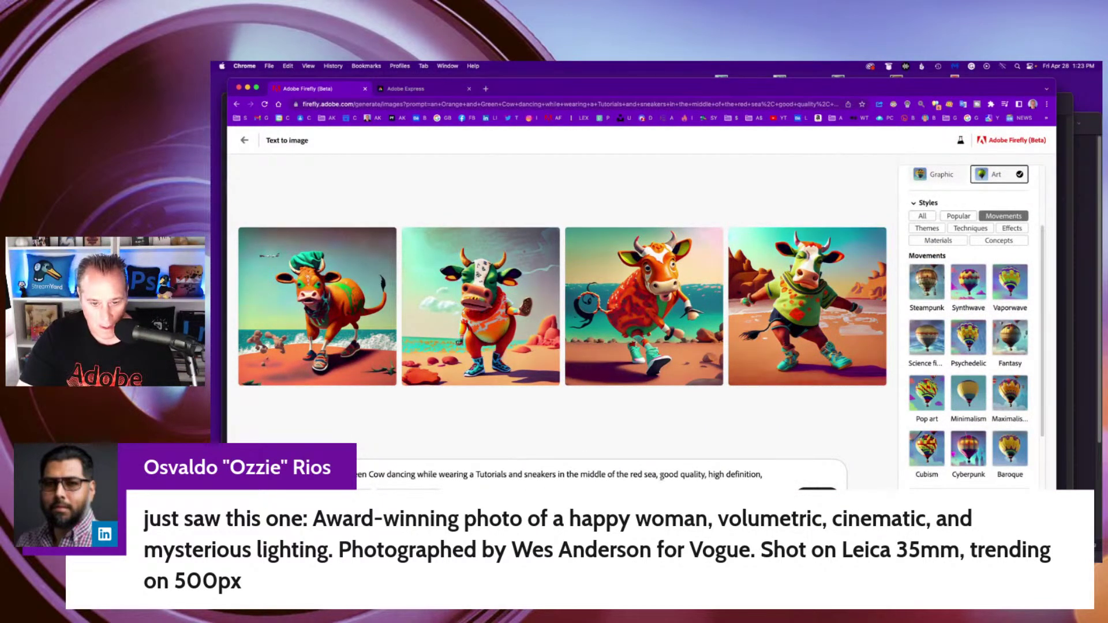
Step: Replace the cow description in the prompt with "Award-winning photo of a happy woman", keeping the quality terms that follow it
left_click_drag(656, 474, 323, 474)
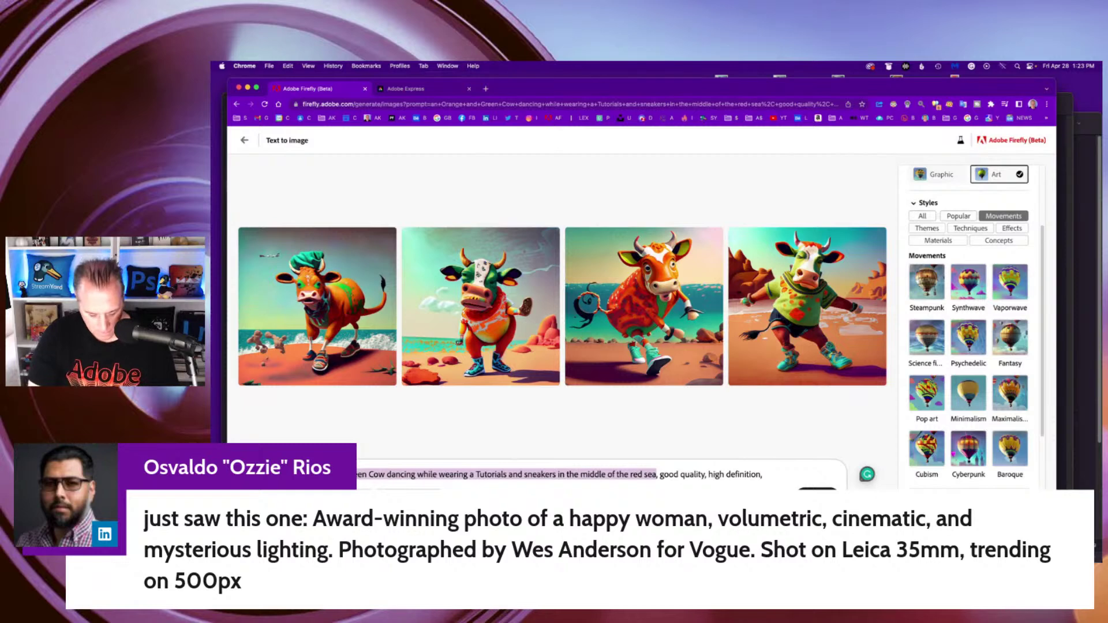
type("Award-win")
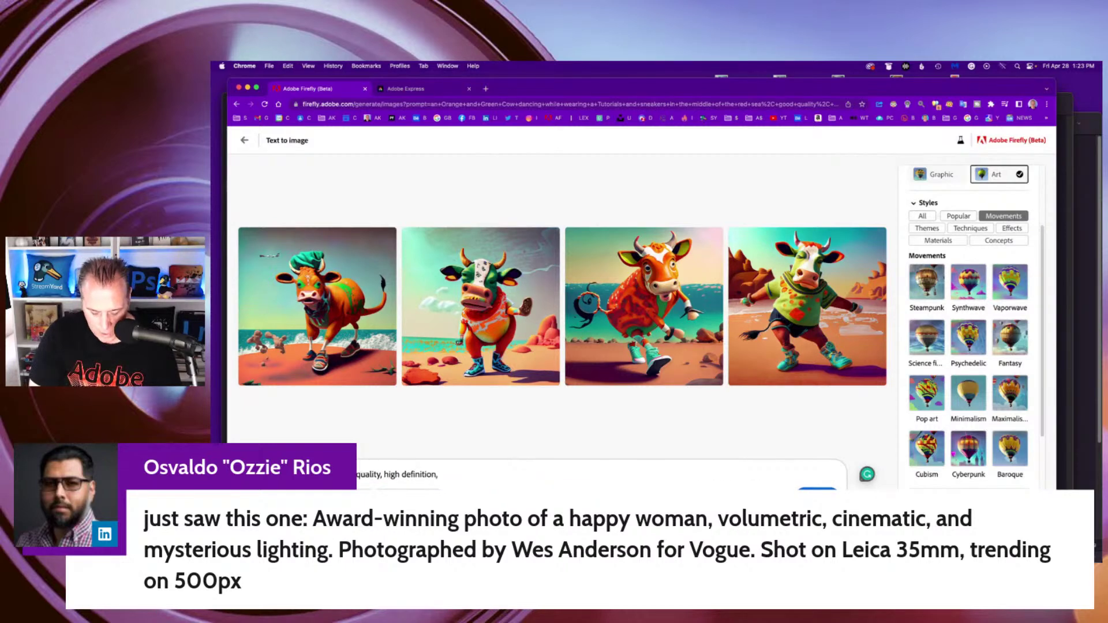
type("ing")
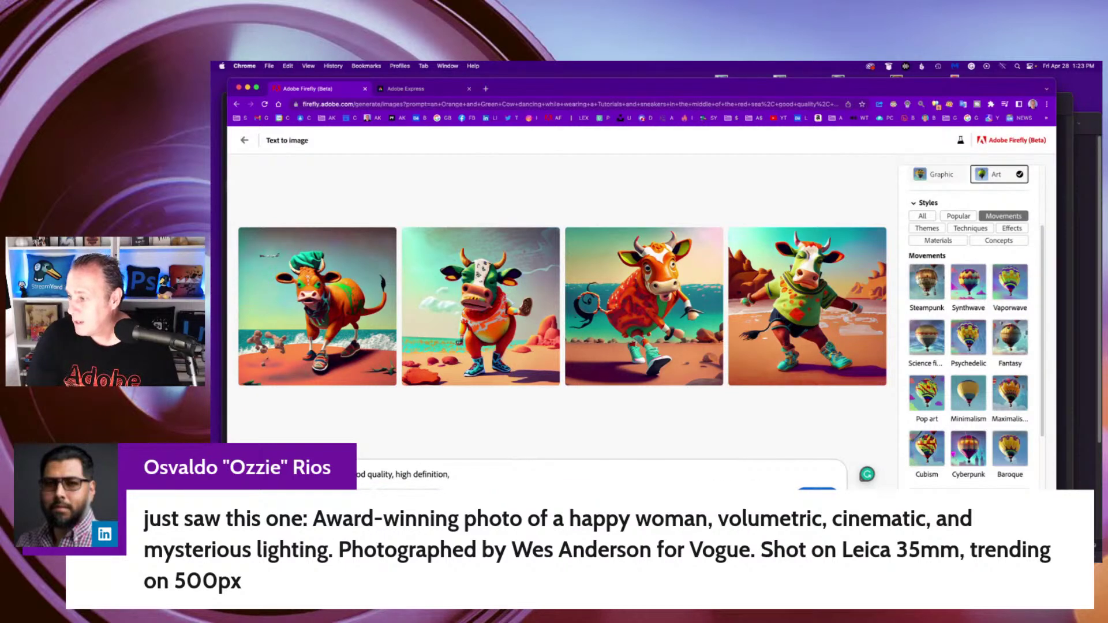
type(" photo")
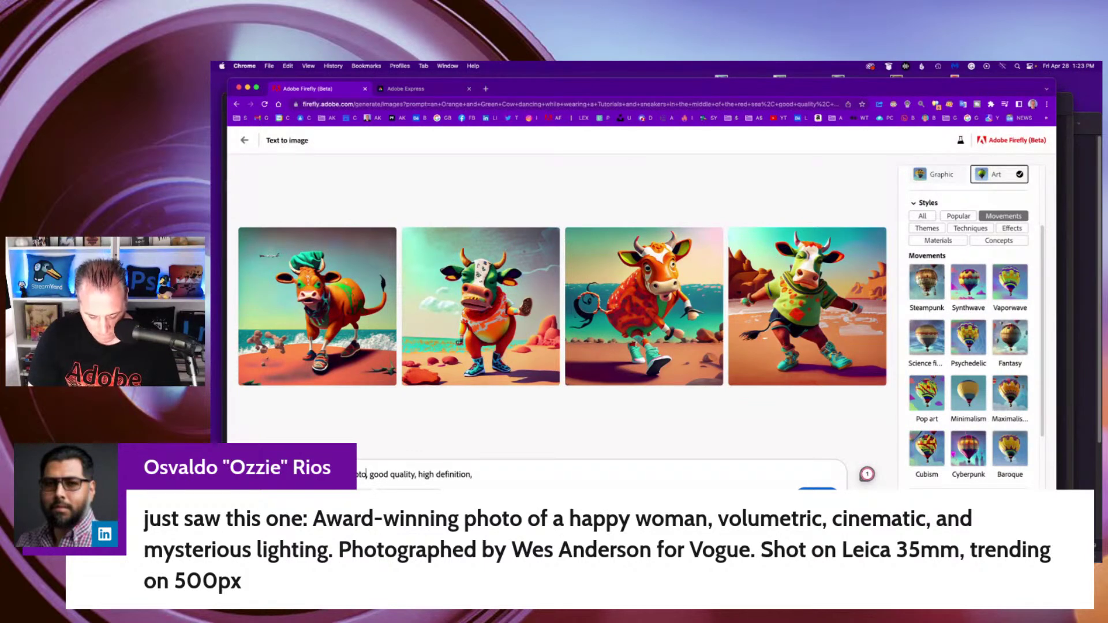
type(" of a woma")
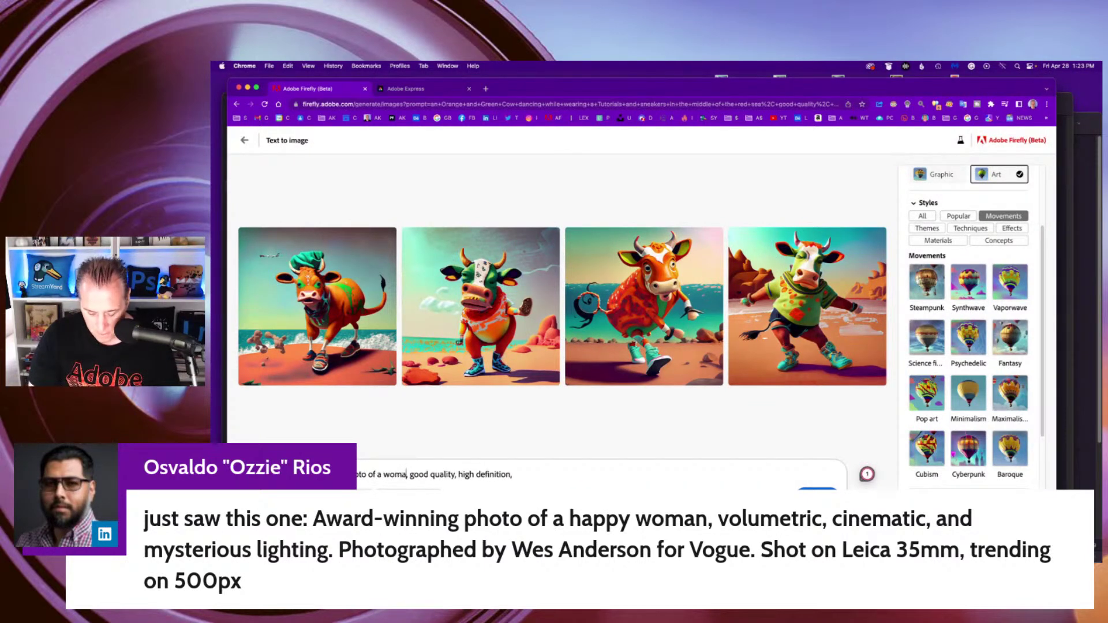
type("n")
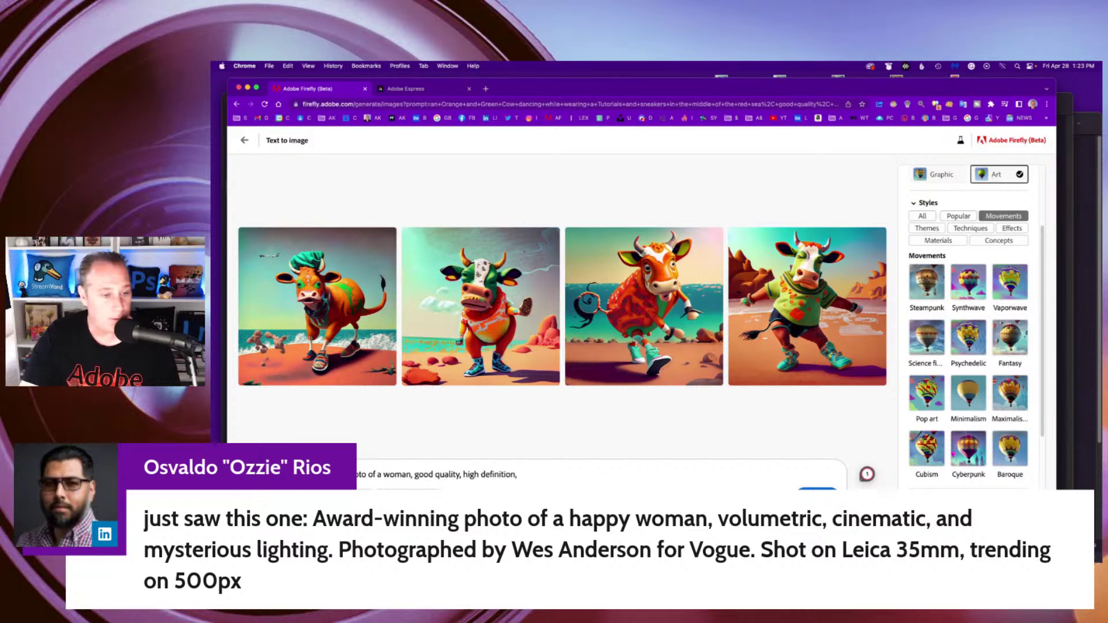
left_click(385, 475)
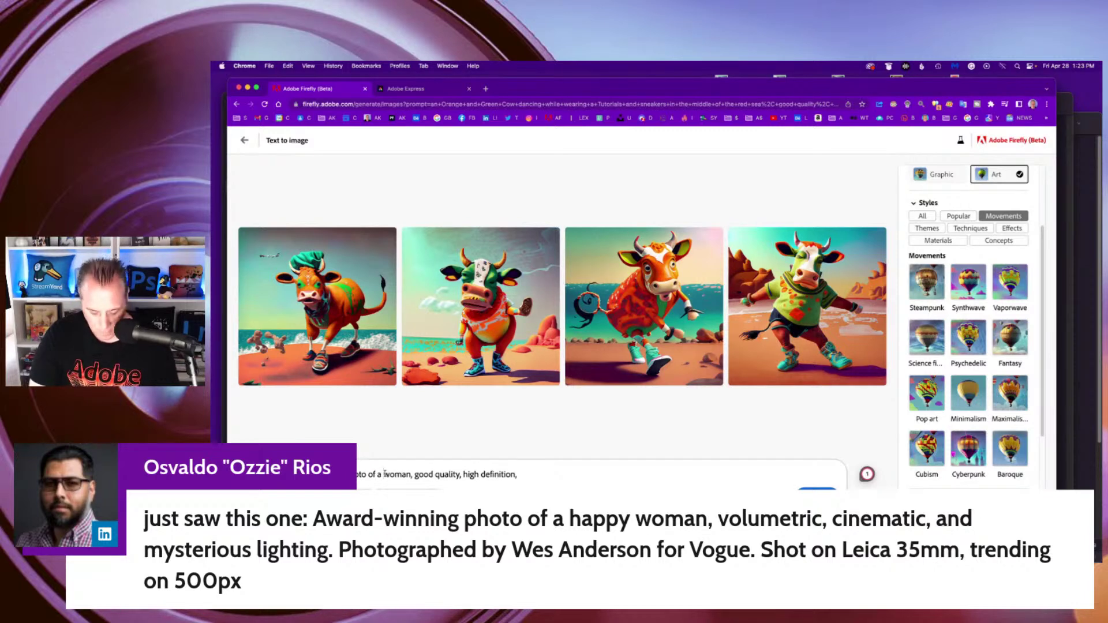
type("happy")
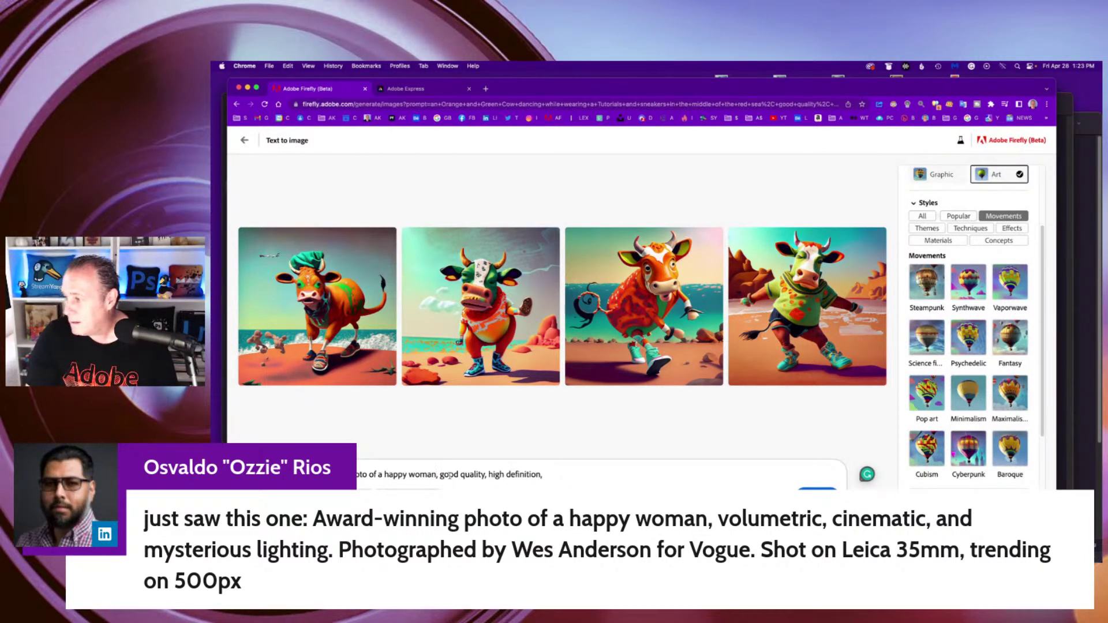
Step: Insert "volumetric, cinematic, mysterious lighting," after "happy woman" in the prompt
left_click(440, 474)
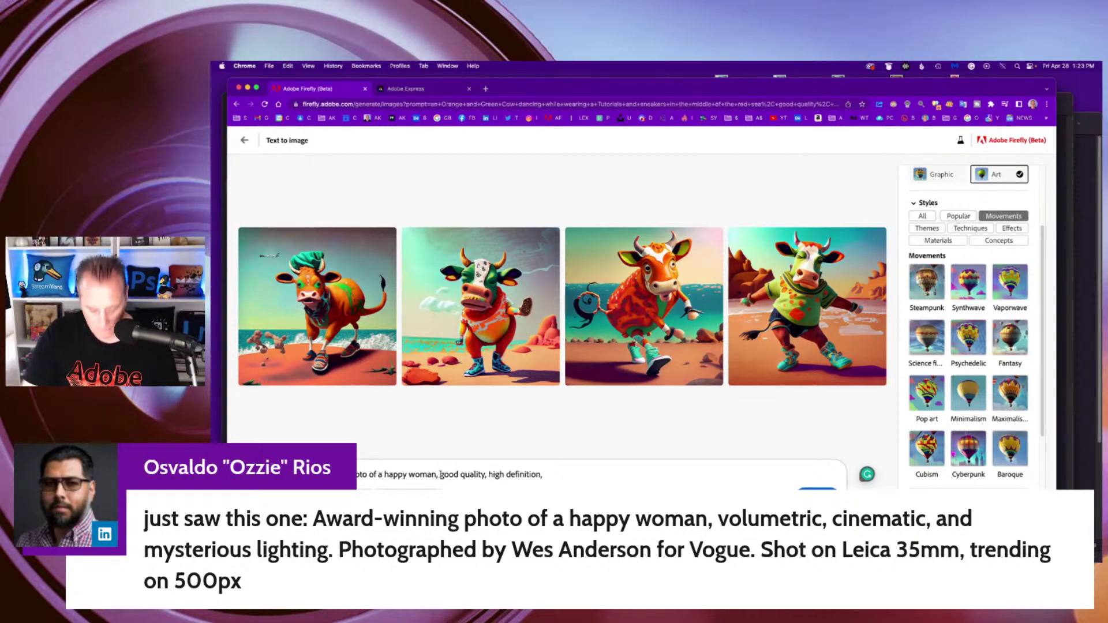
type("volumetri")
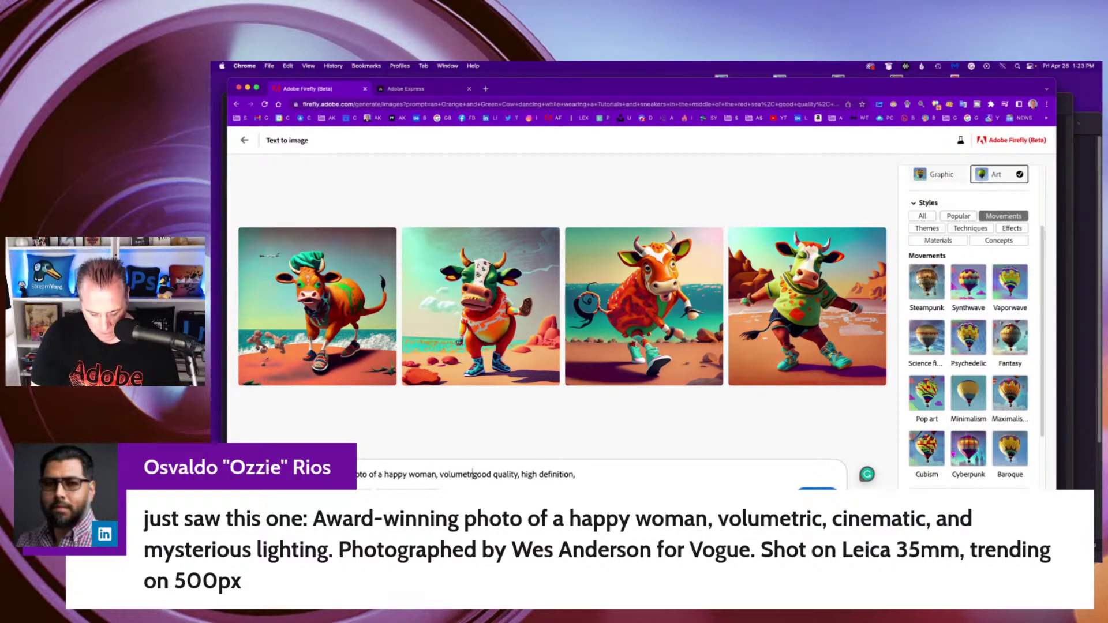
type("c, d")
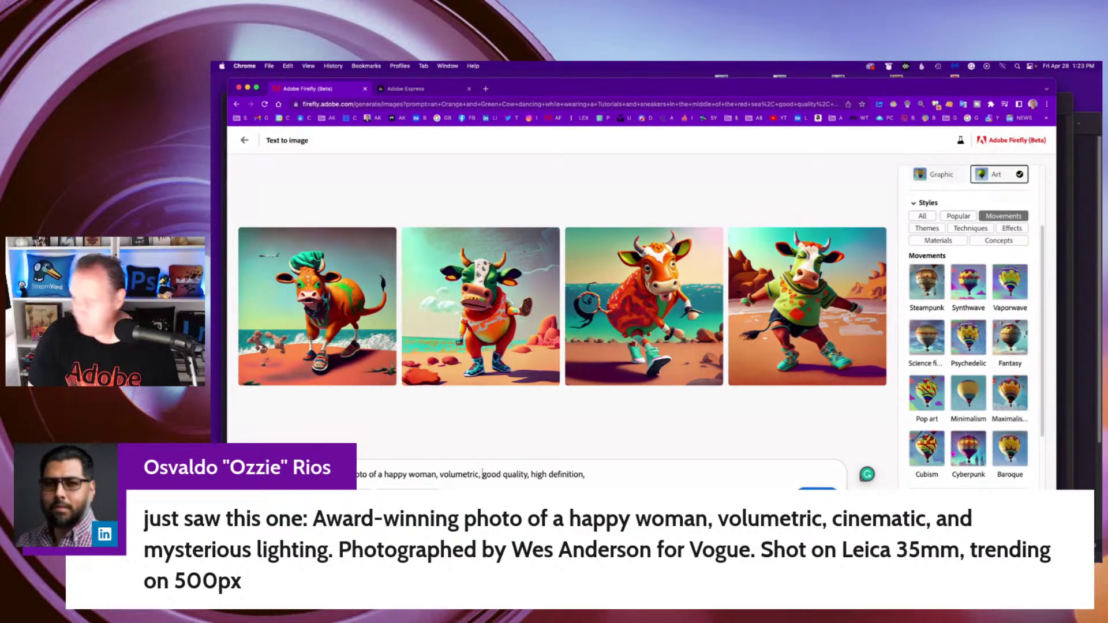
type("inematic")
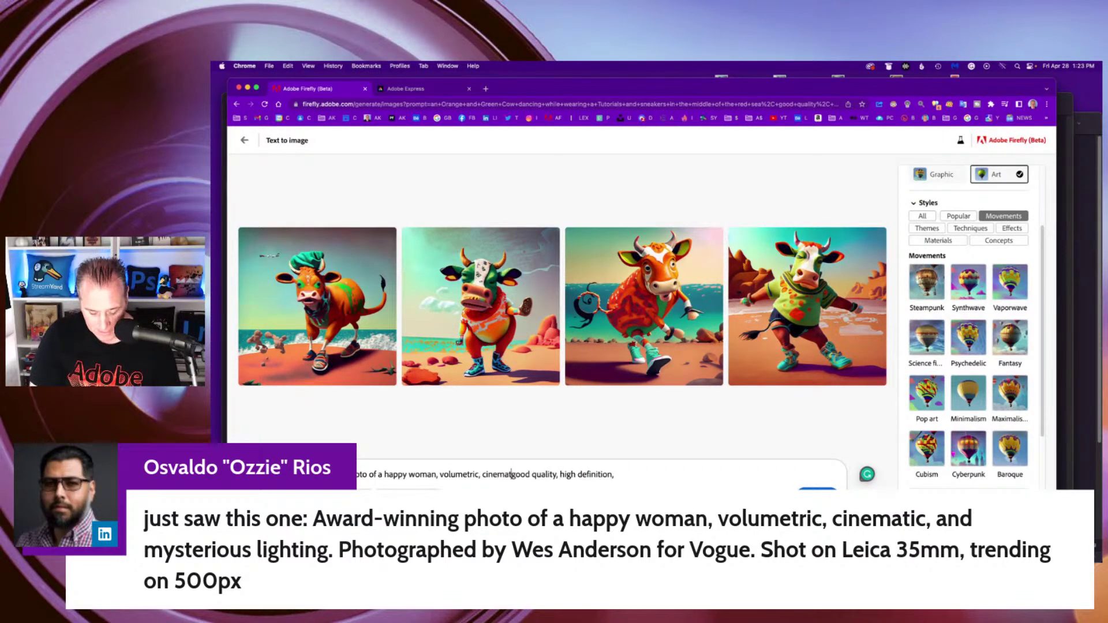
type(",")
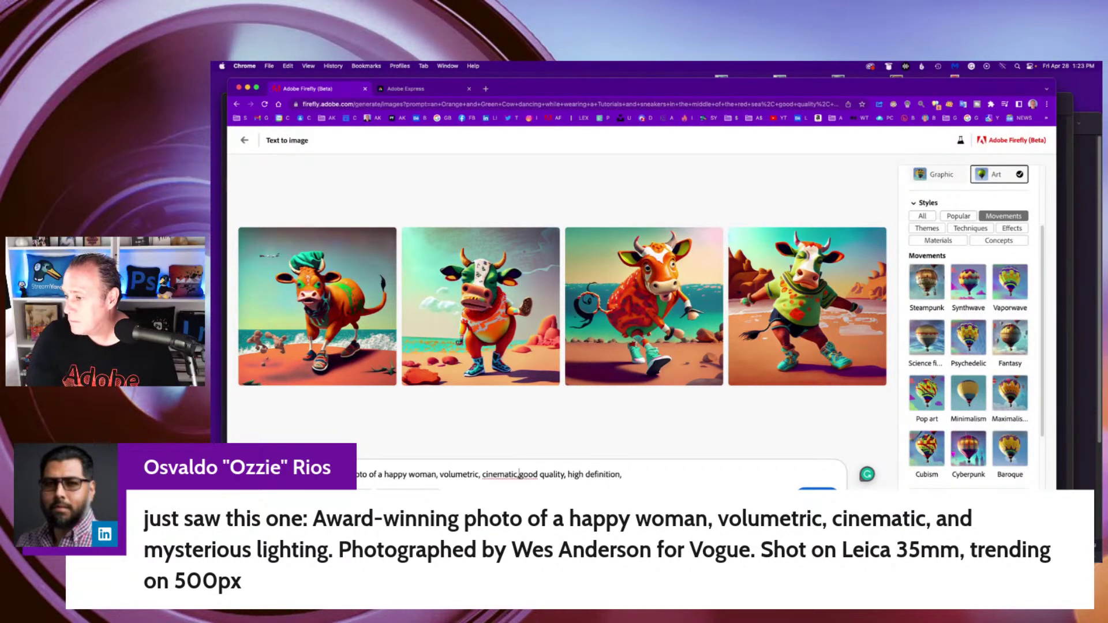
type(" m")
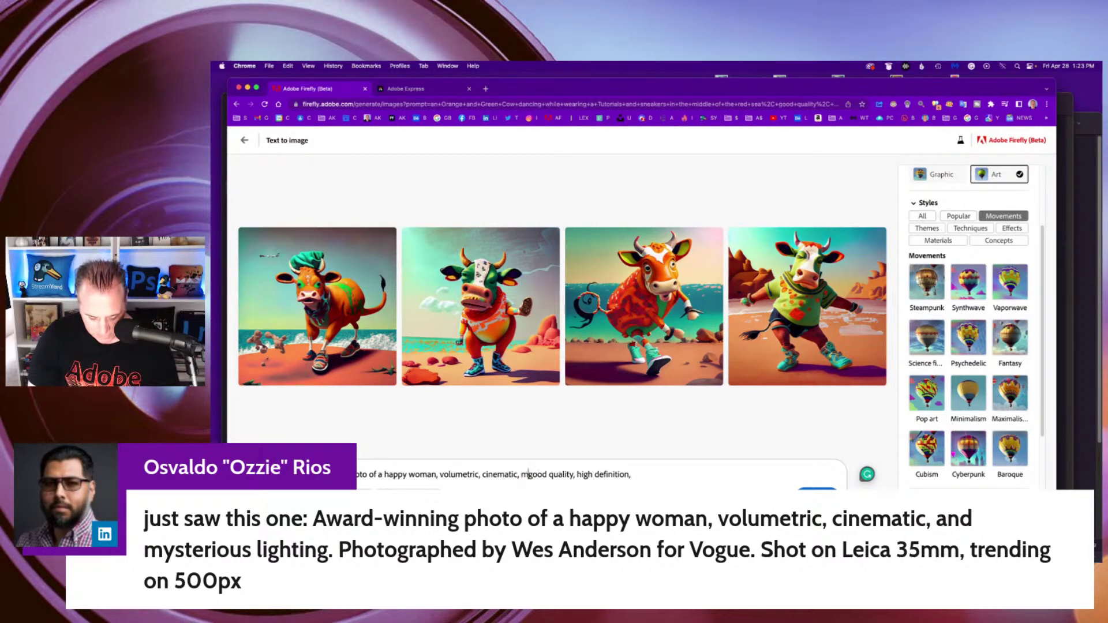
type("ysterious")
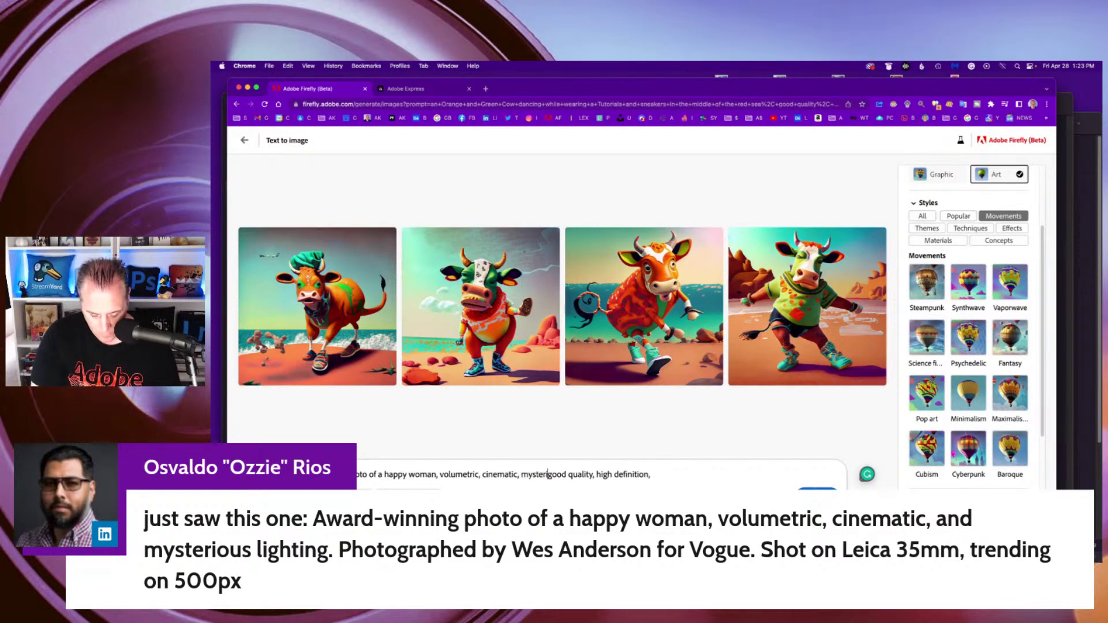
type(" lighting")
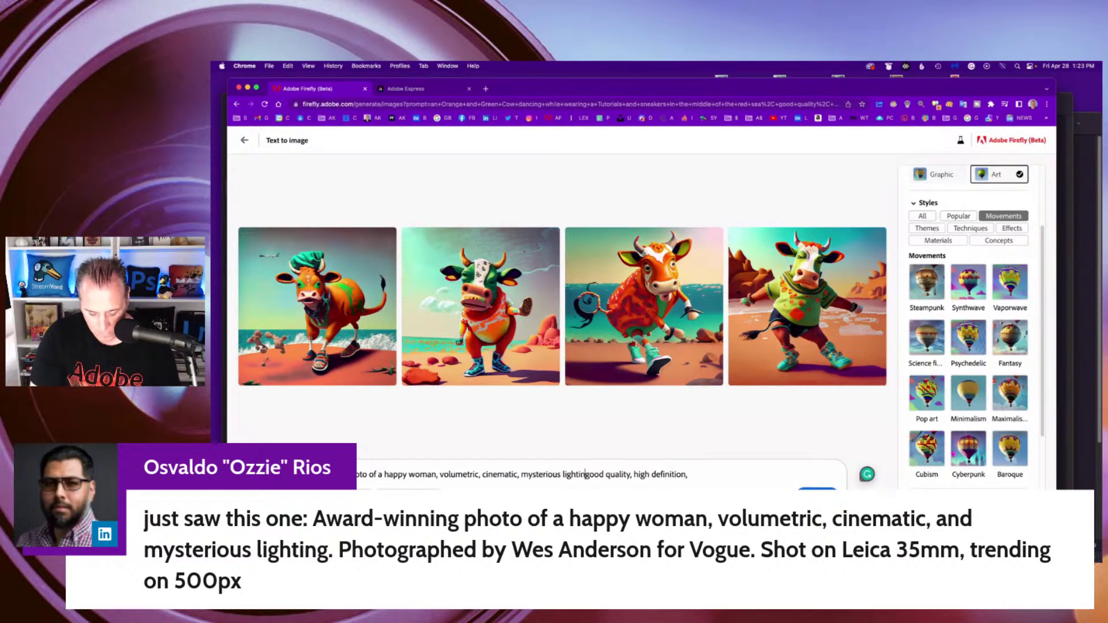
type(",")
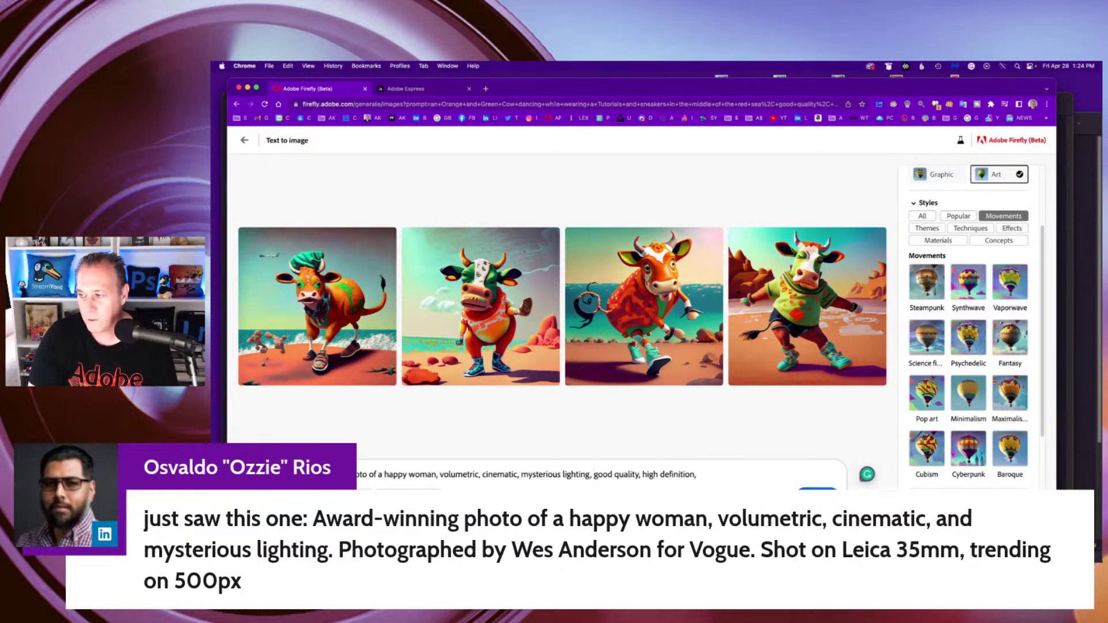
Step: Add "Photographed by Wes Anderson for Vogue Shot on Leica 35mm," before "good quality" in the prompt and generate the images
type("Photogra")
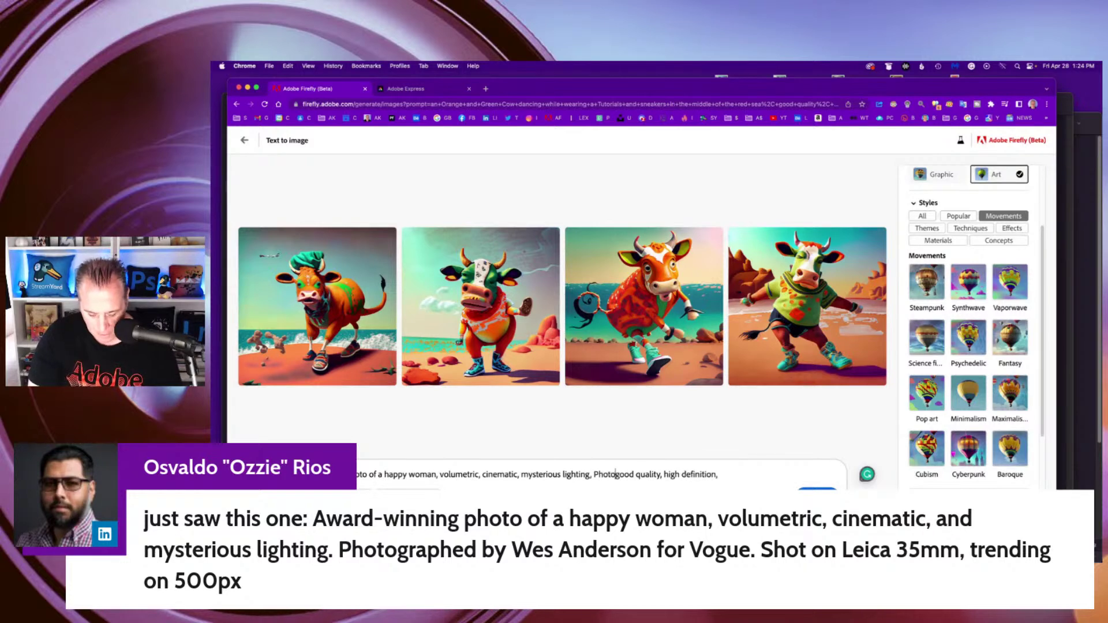
type("phed by ")
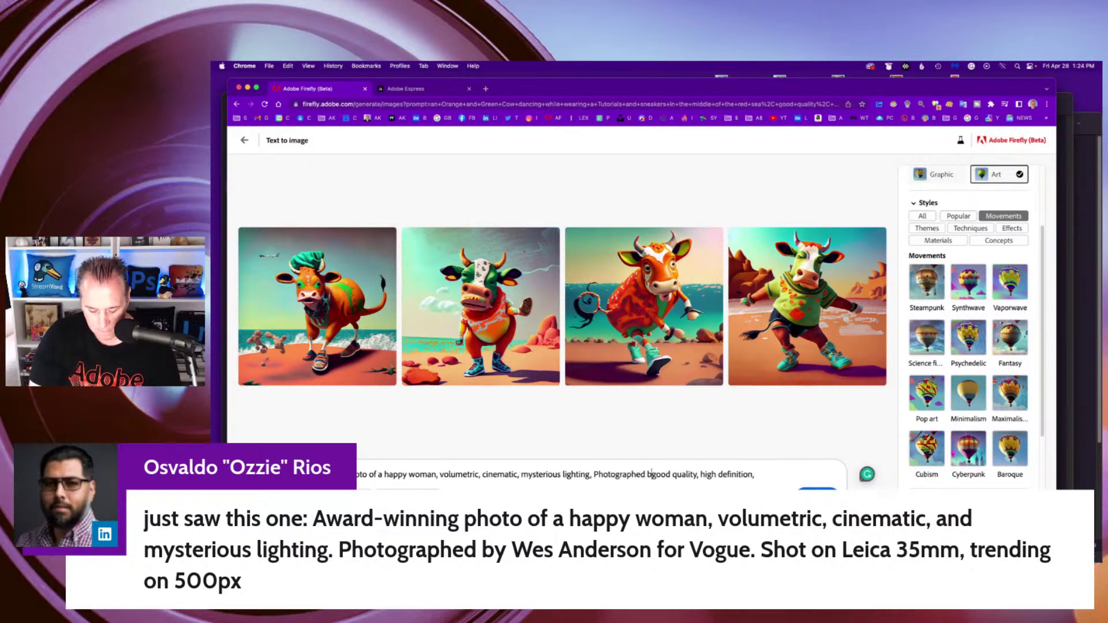
type("Wes Ander")
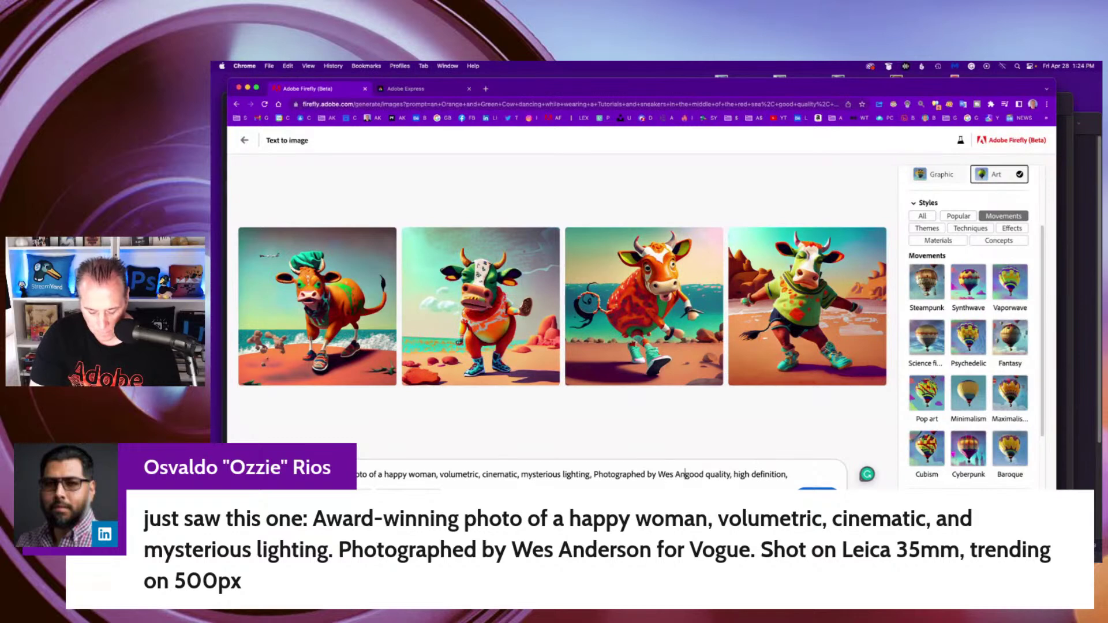
type("son")
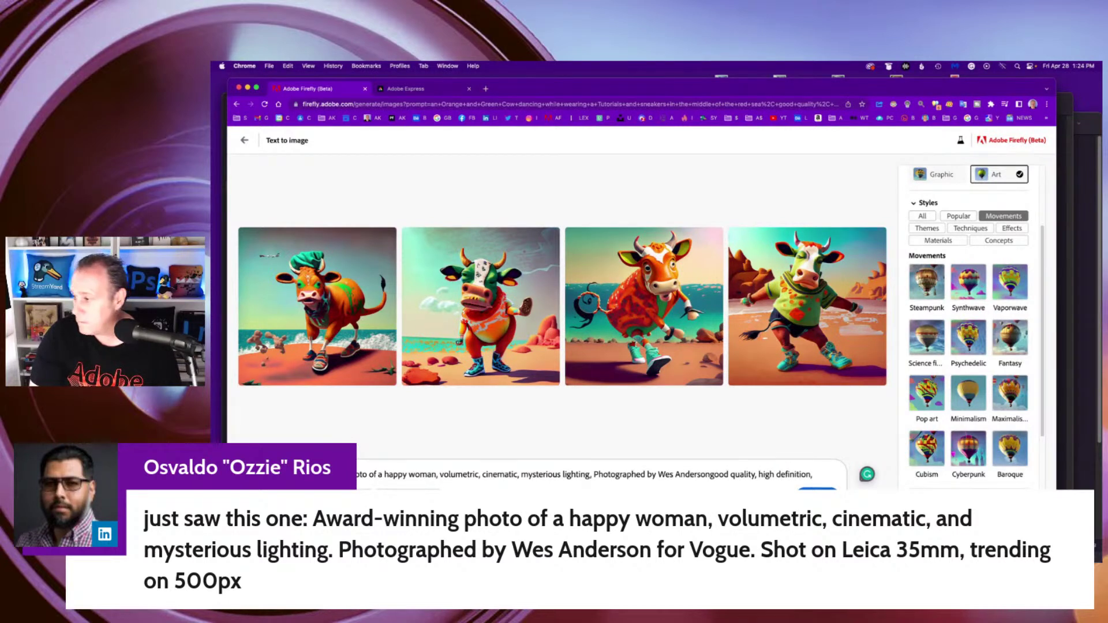
type("for Vo")
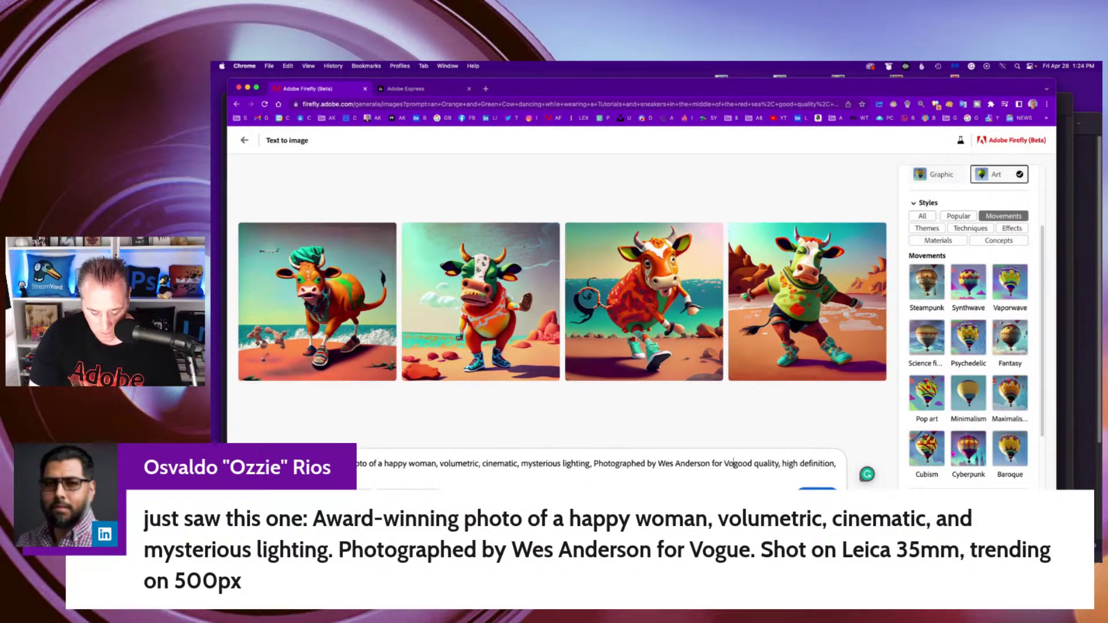
type("gue")
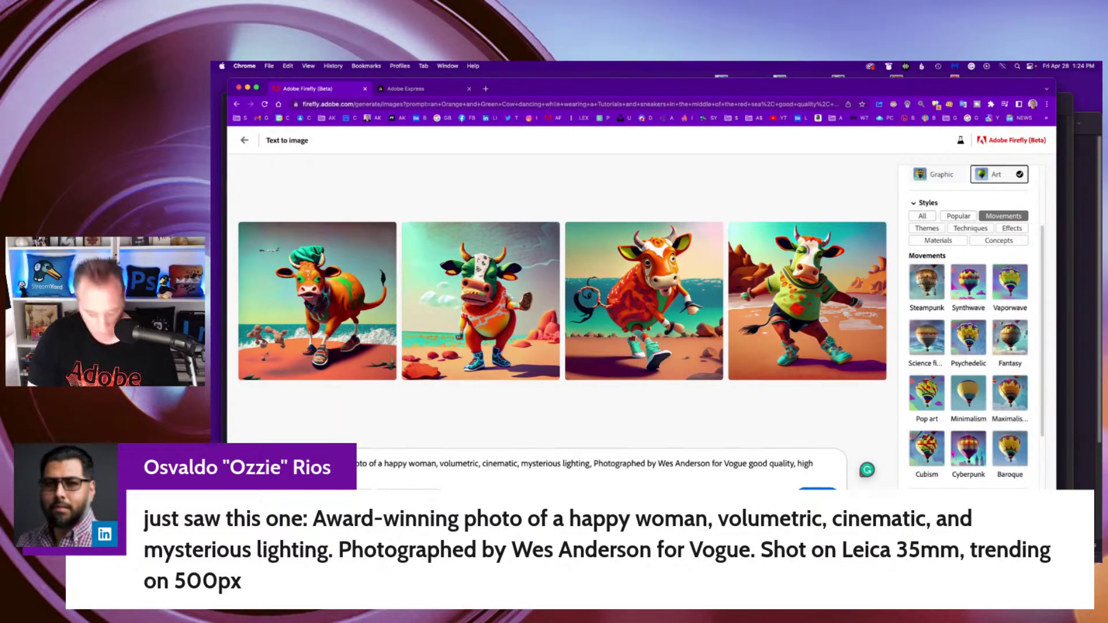
type(" Shot on Leica")
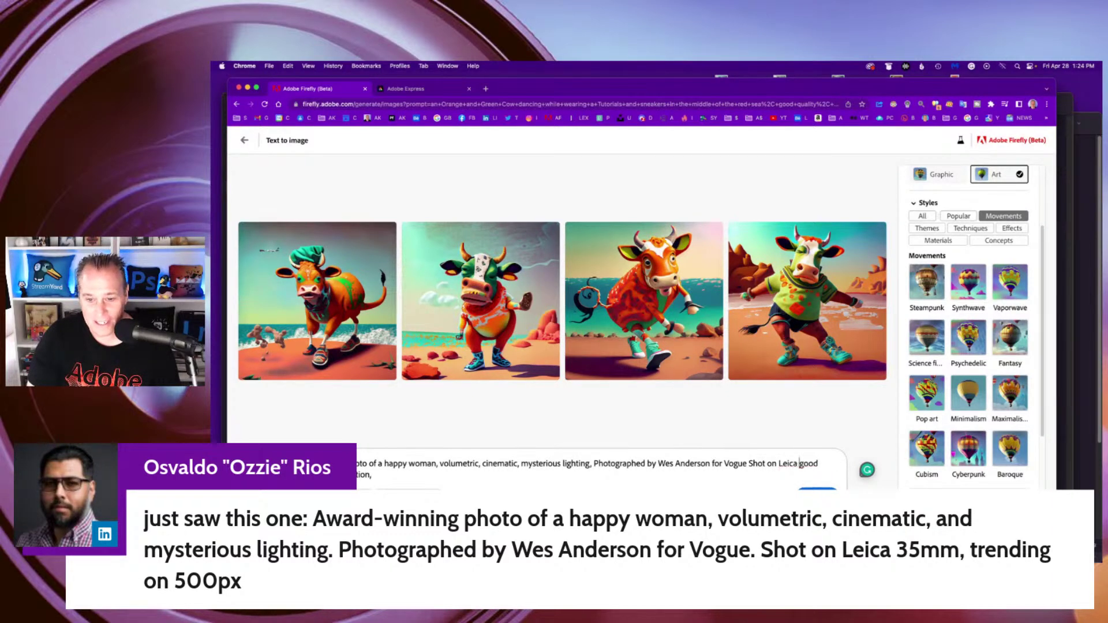
type(" 35 ")
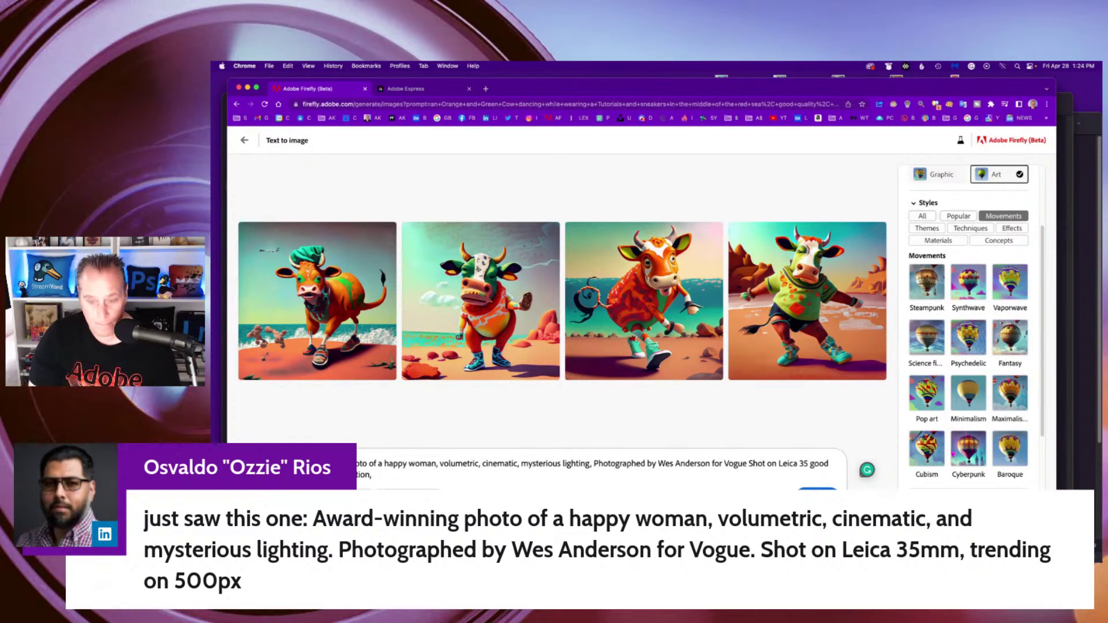
type("mm,")
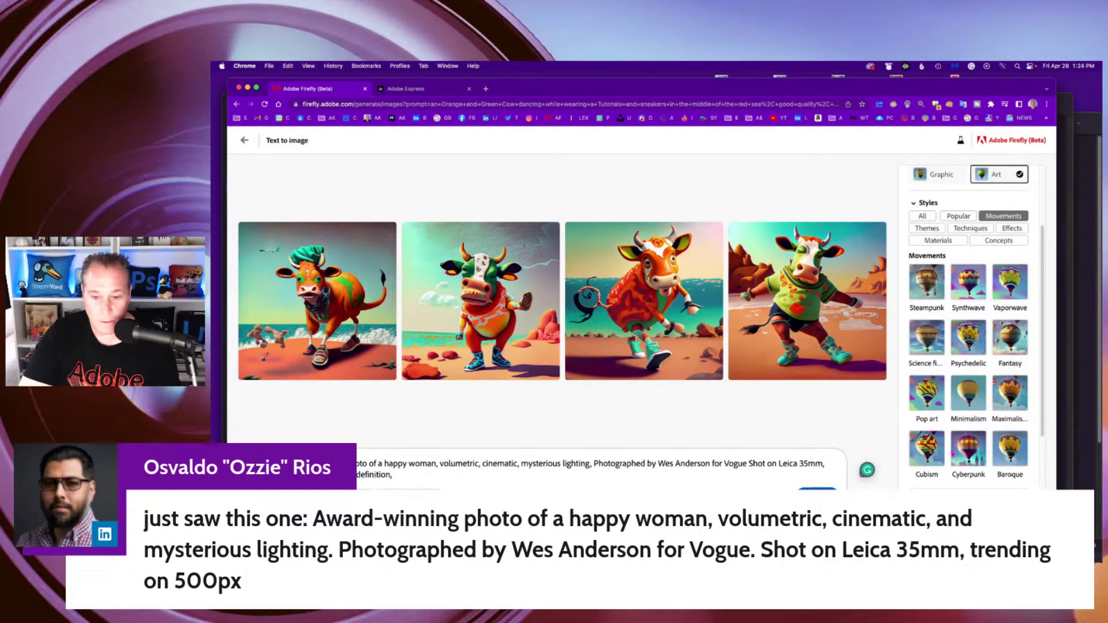
key("Return")
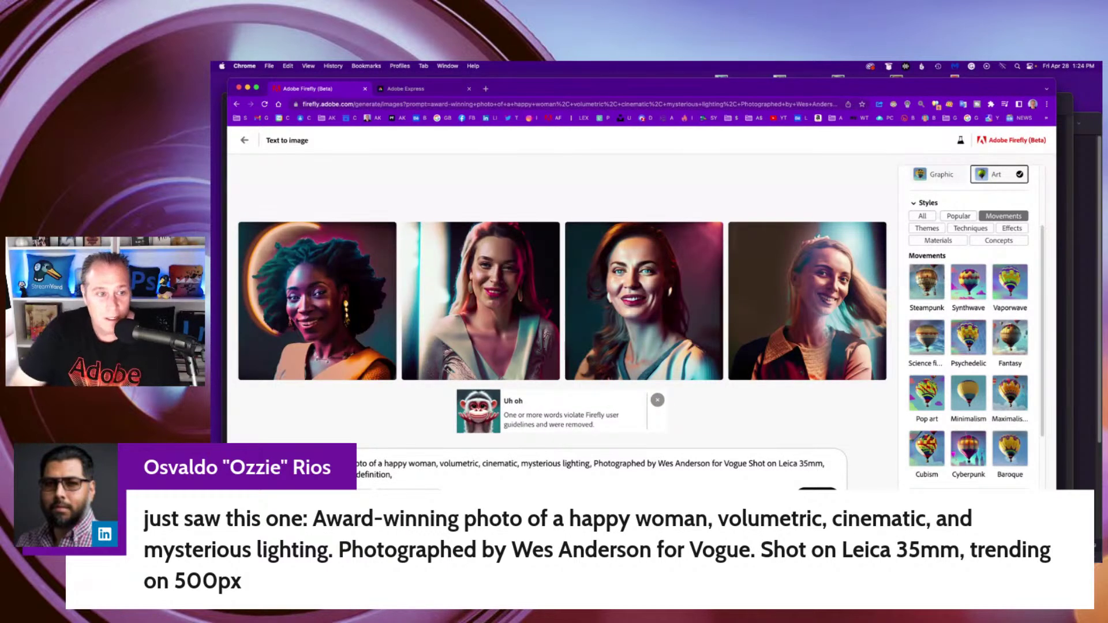
Step: Preview the first portrait enlarged, close it, and regenerate the images with the content type changed from Art to Photo
left_click(368, 338)
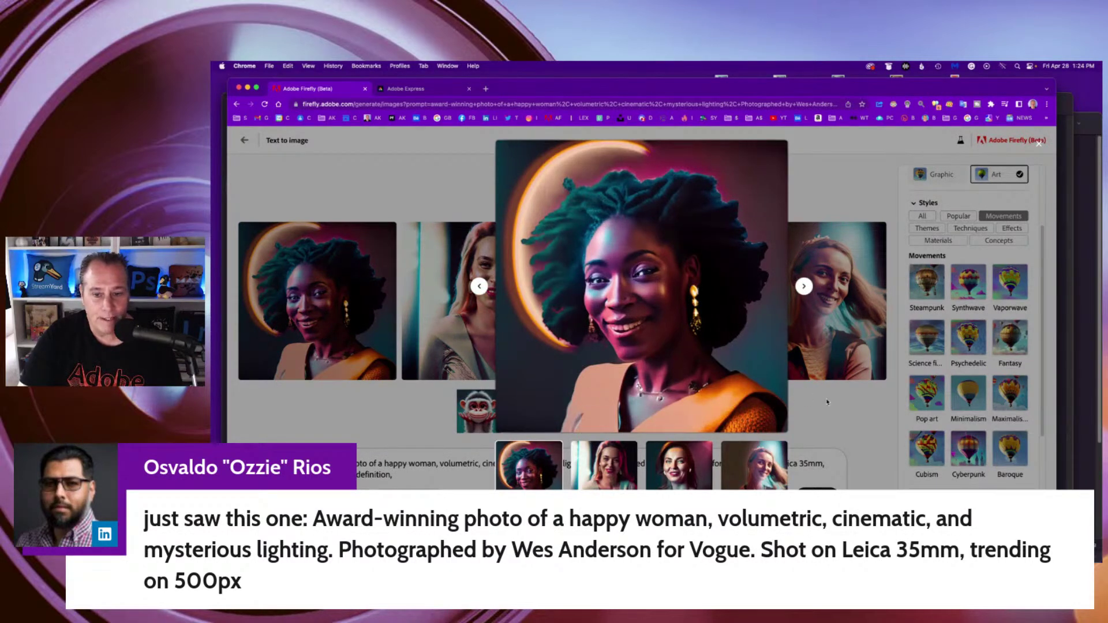
left_click(827, 402)
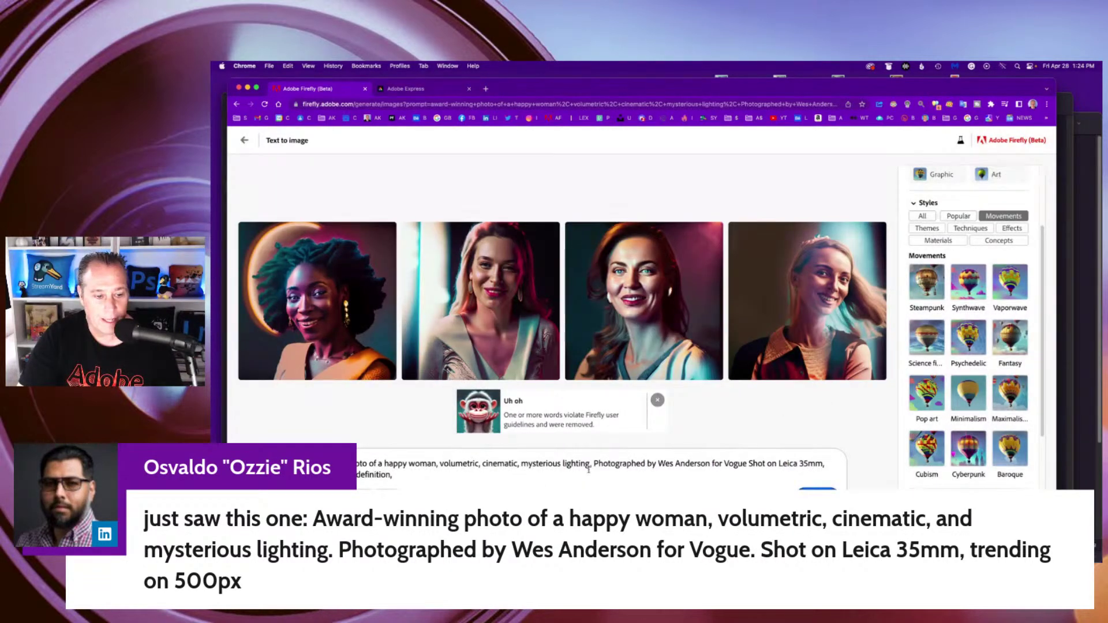
scroll(937, 360, "up", 3)
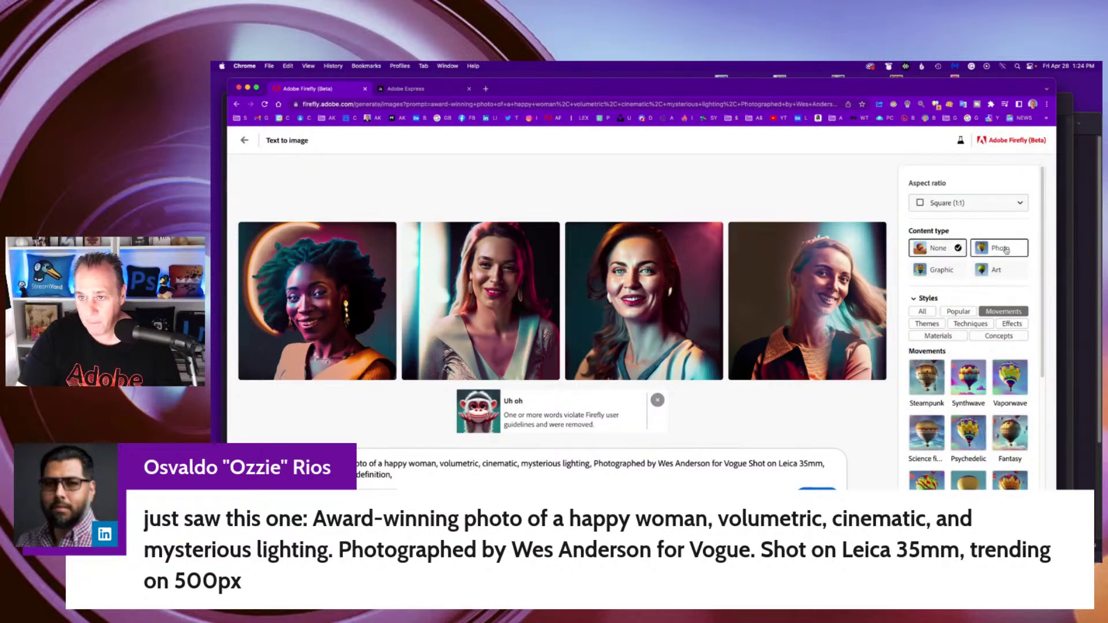
left_click(1002, 249)
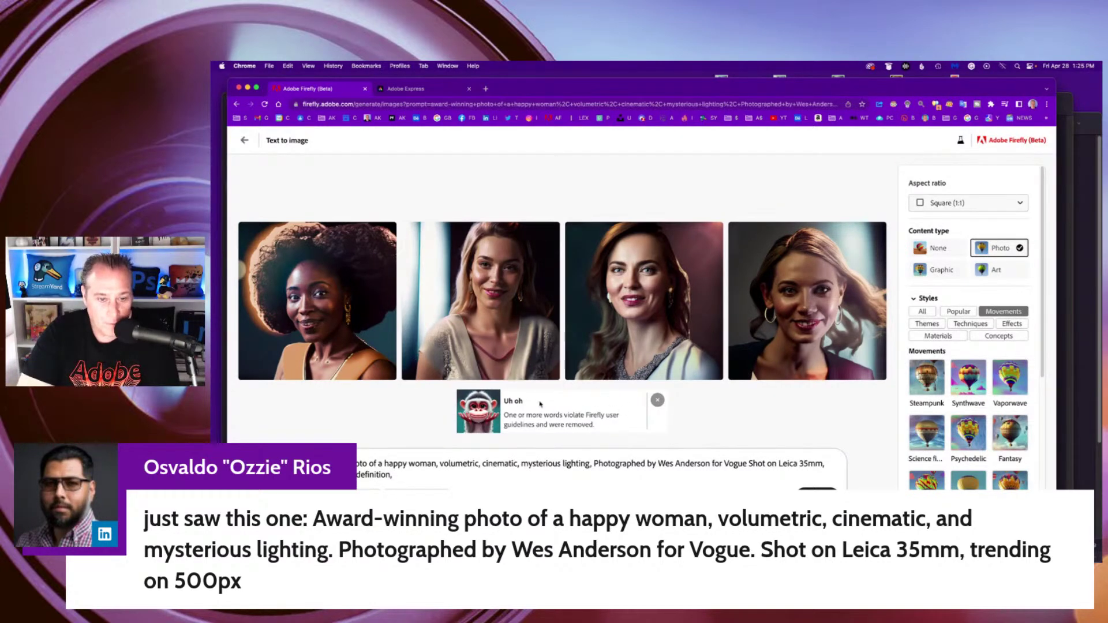
Step: Enlarge the regenerated portraits and compare all four women for facial realism, hair and lighting
left_click(346, 323)
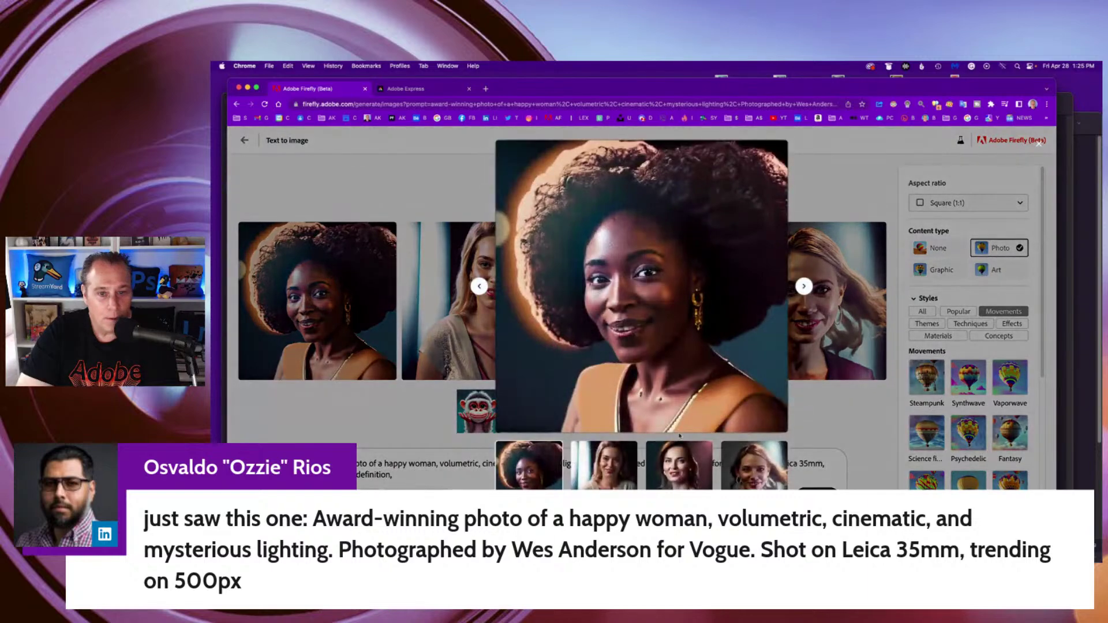
left_click(803, 287)
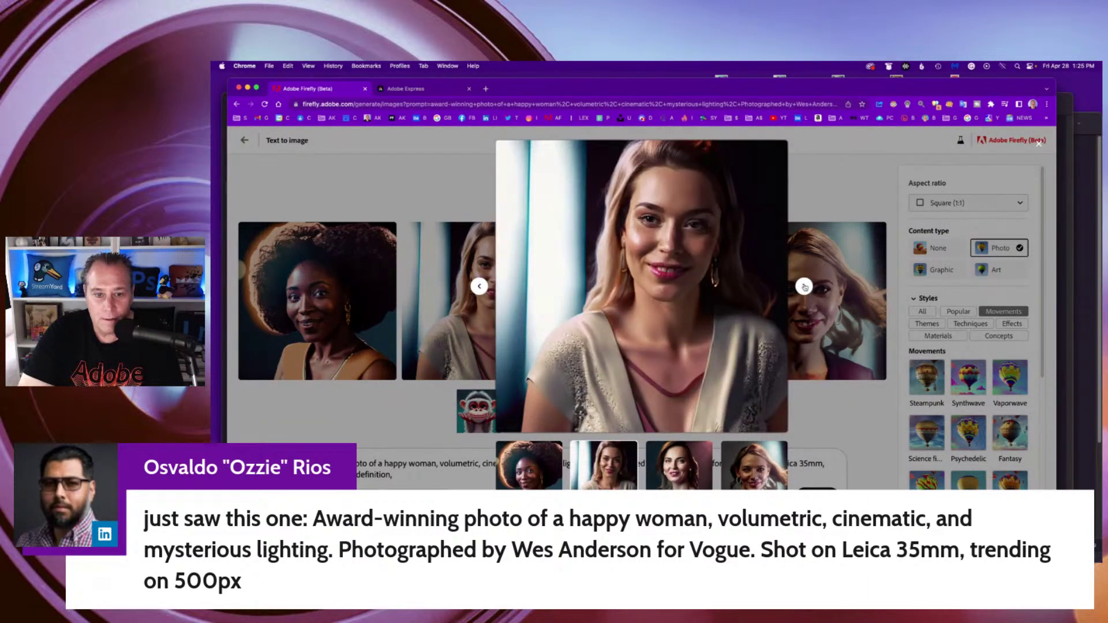
left_click(804, 287)
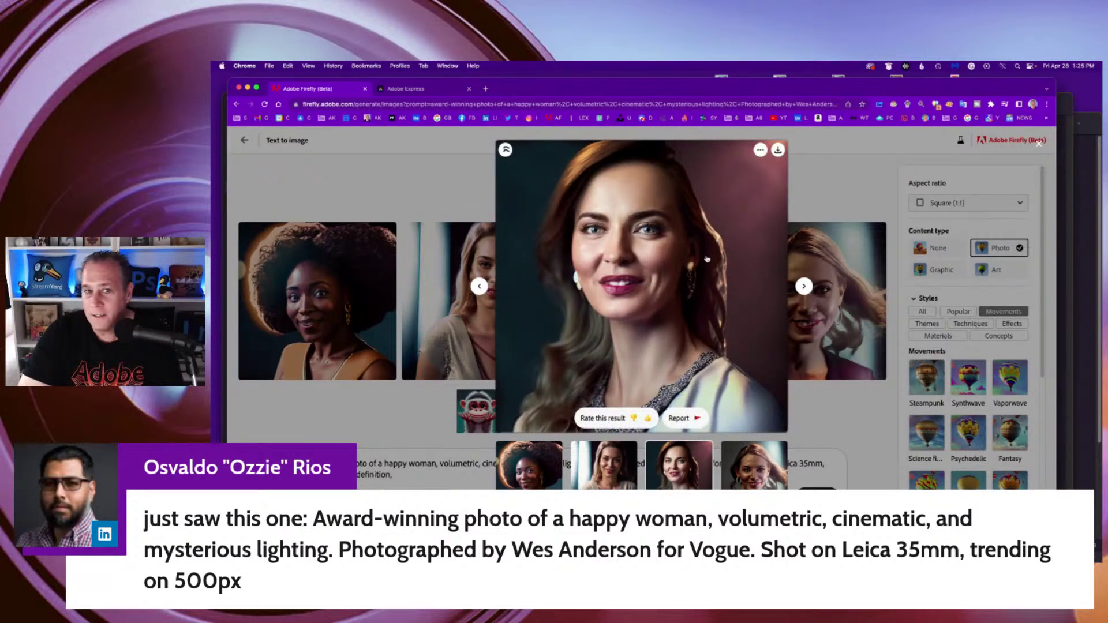
left_click(803, 287)
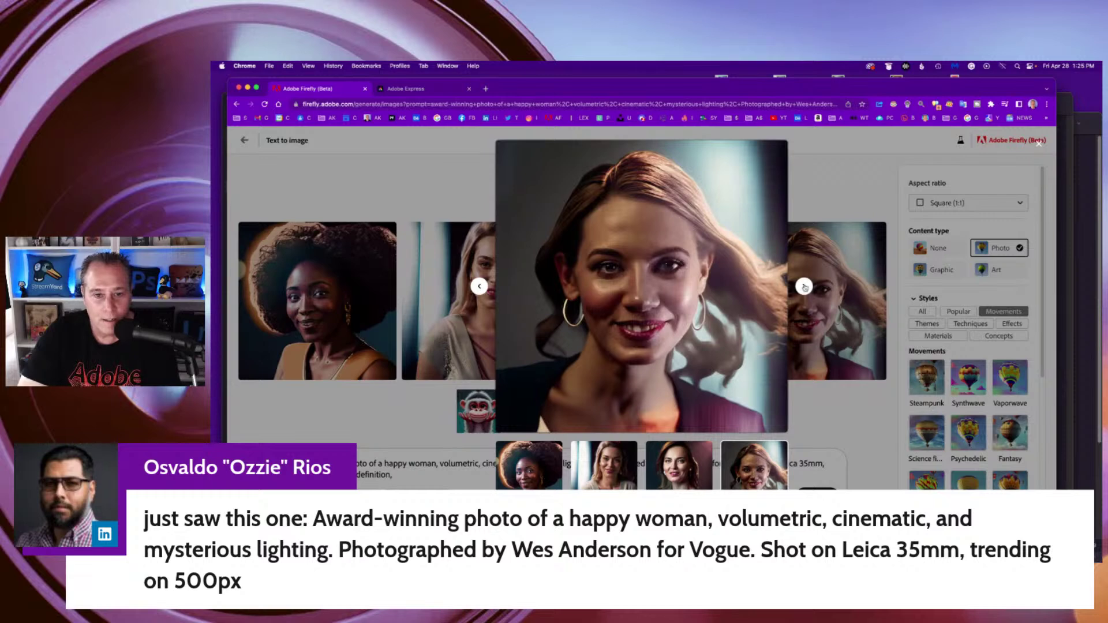
Step: Close the enlarged portrait and delete the happy-woman photo description from the prompt, keeping "good quality, high definition,"
left_click(837, 409)
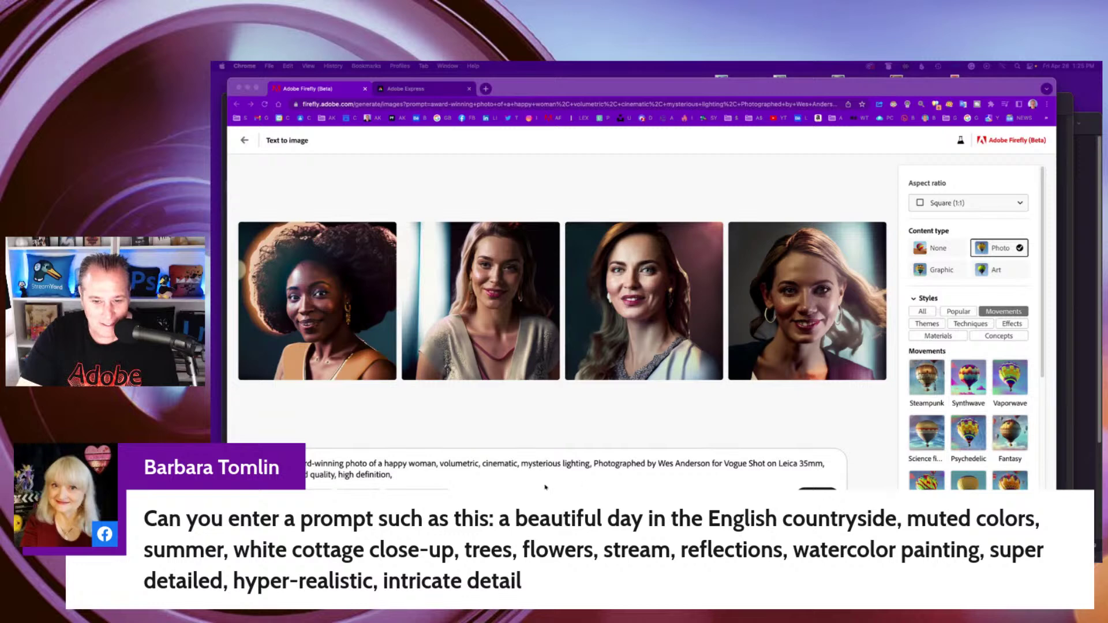
left_click(515, 475)
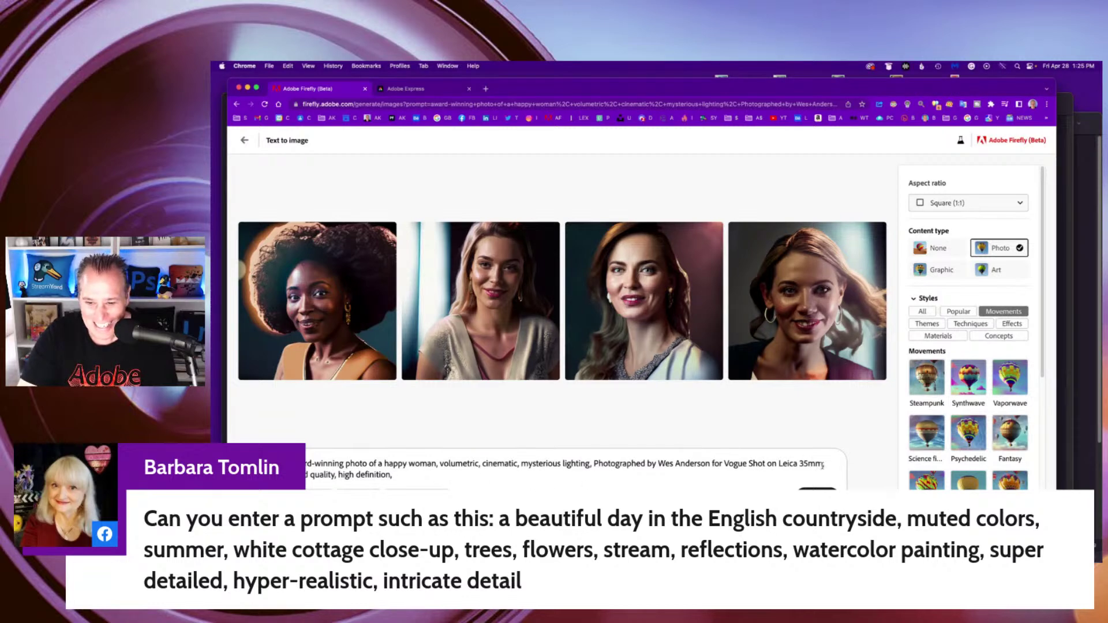
left_click_drag(822, 464, 309, 475)
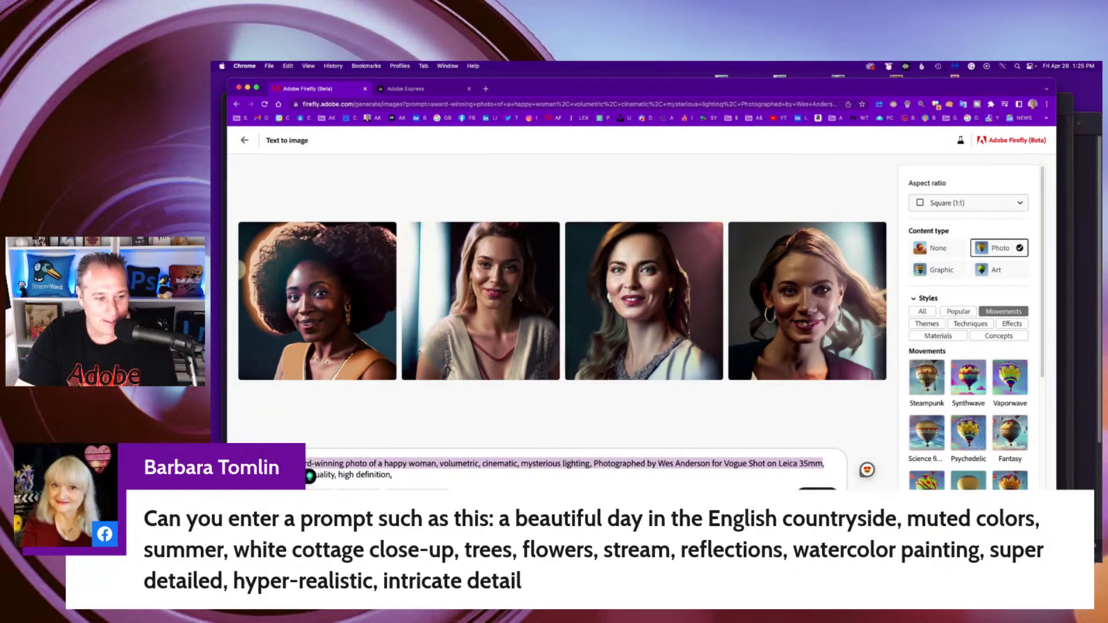
key("BackSpace")
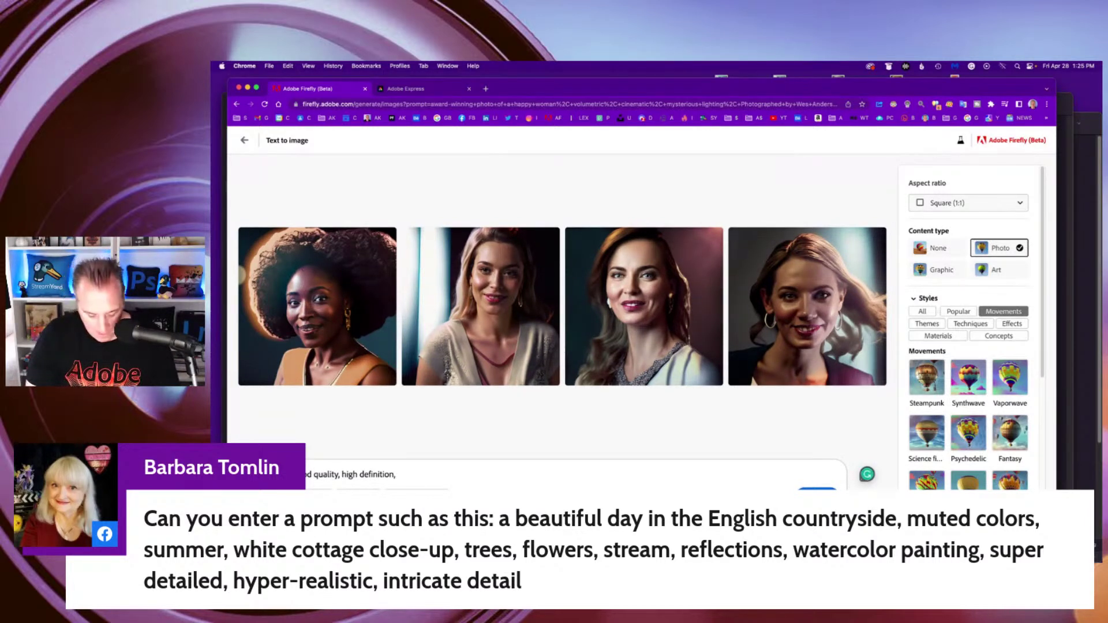
Step: Enter "beautiful day on ten English countryside, muted colors" before "good quality" in the prompt
type("a photo of")
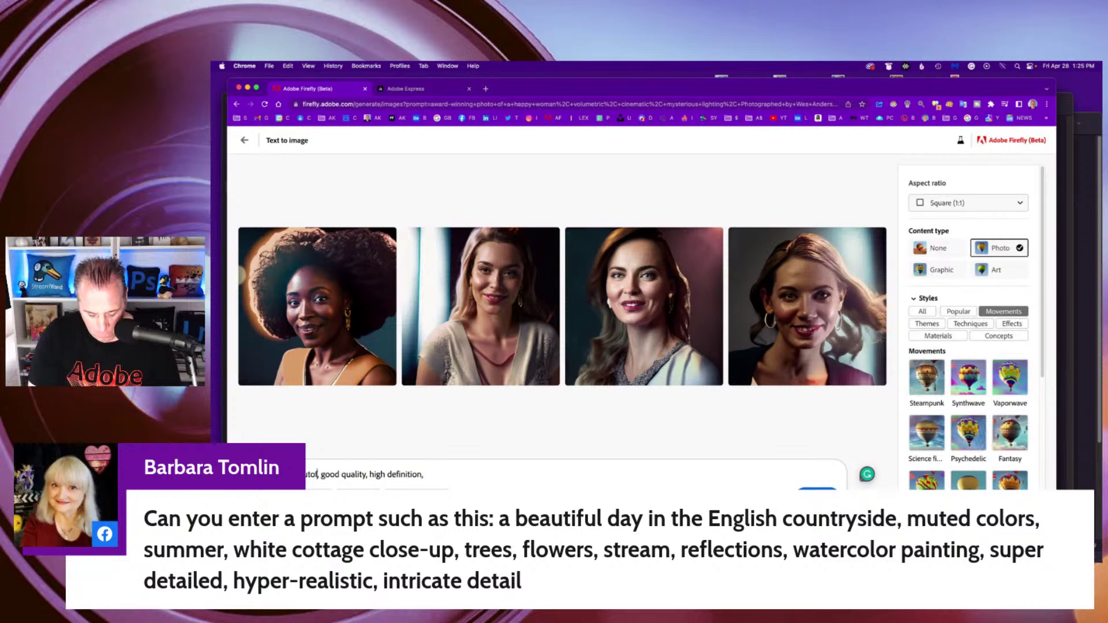
type("ul day on t")
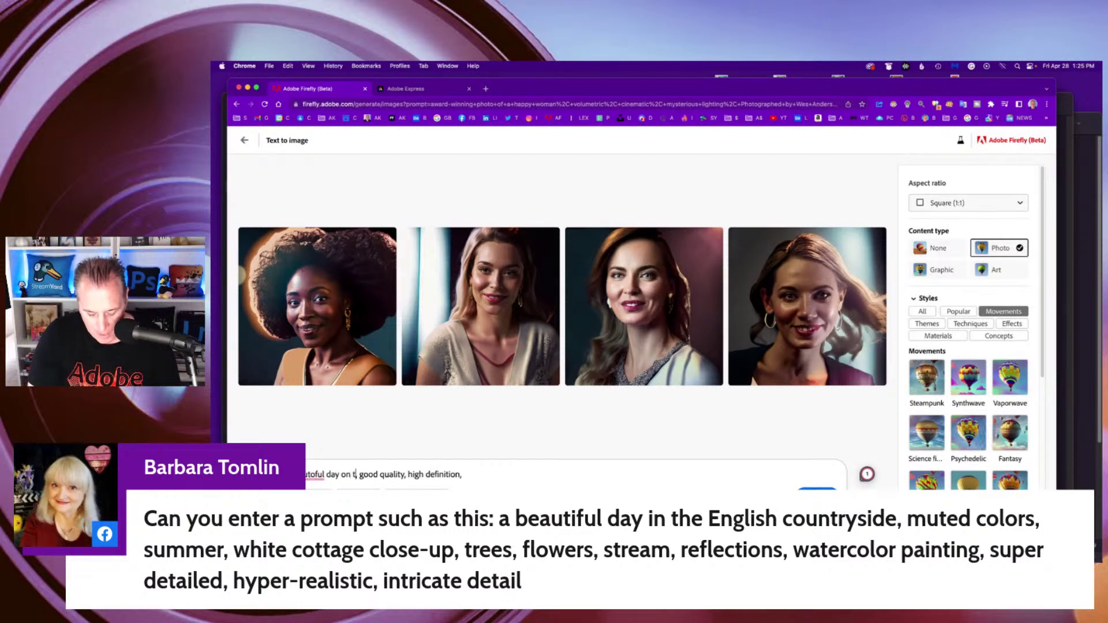
type("en English")
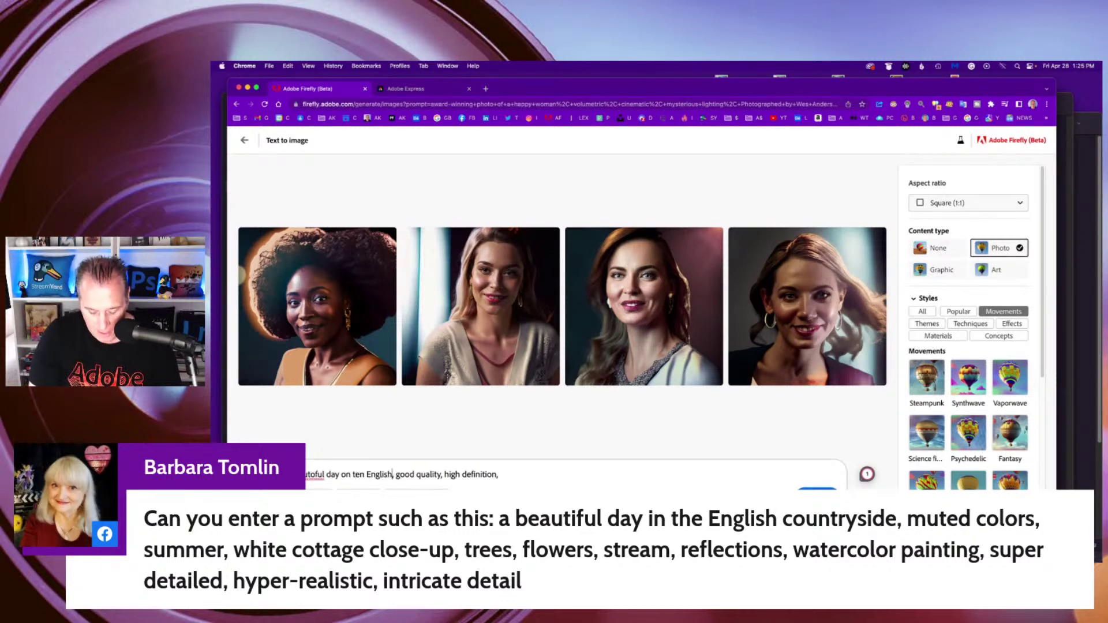
type(" countrysid")
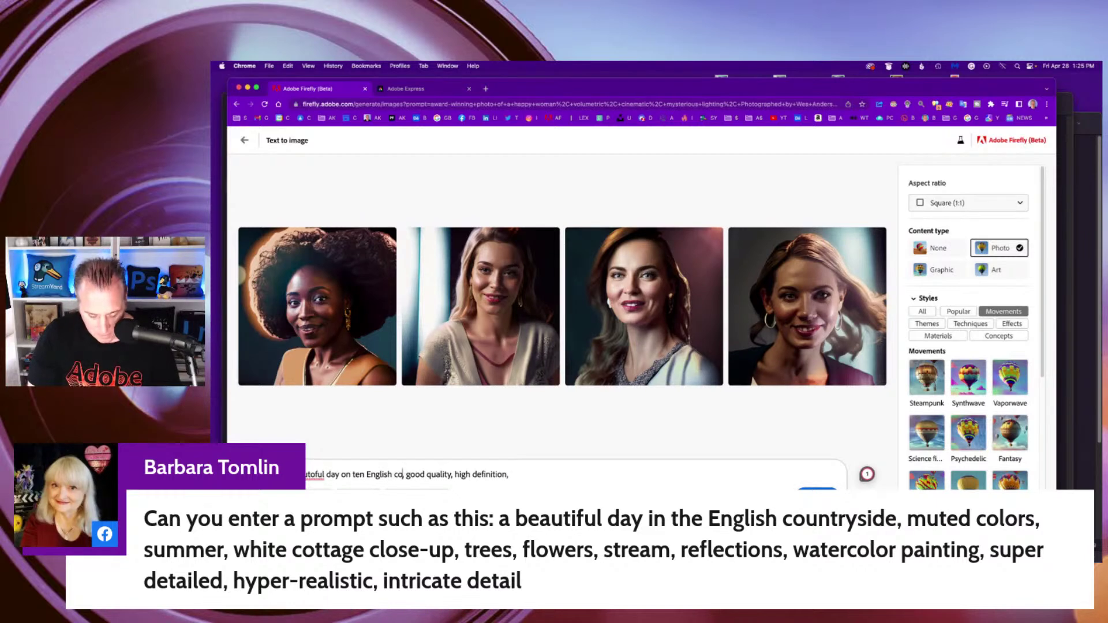
type("e, mut")
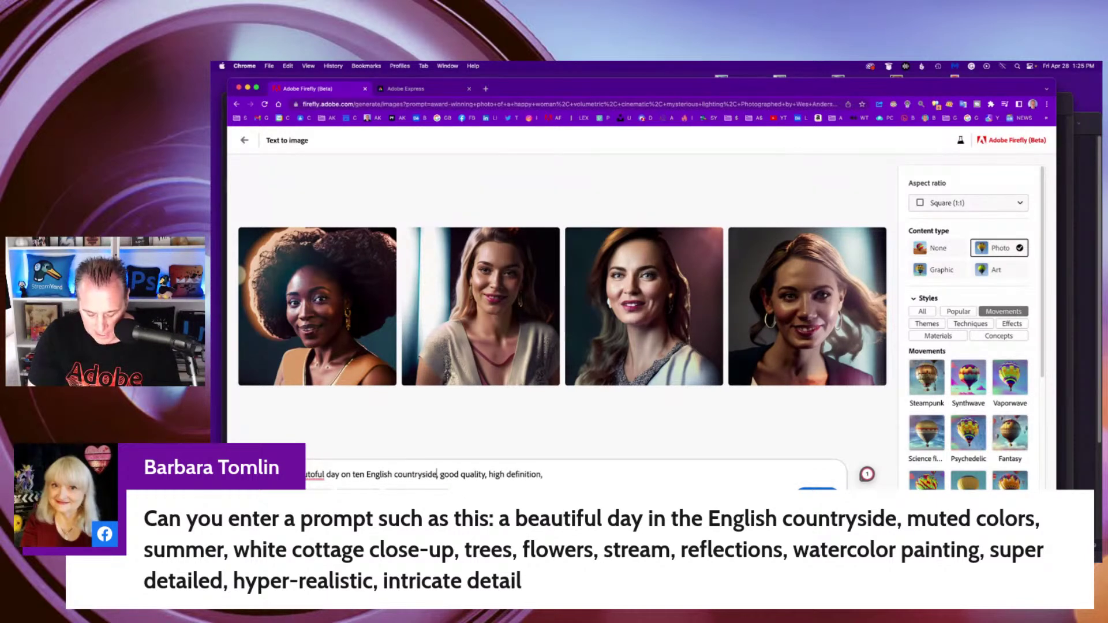
type("ed")
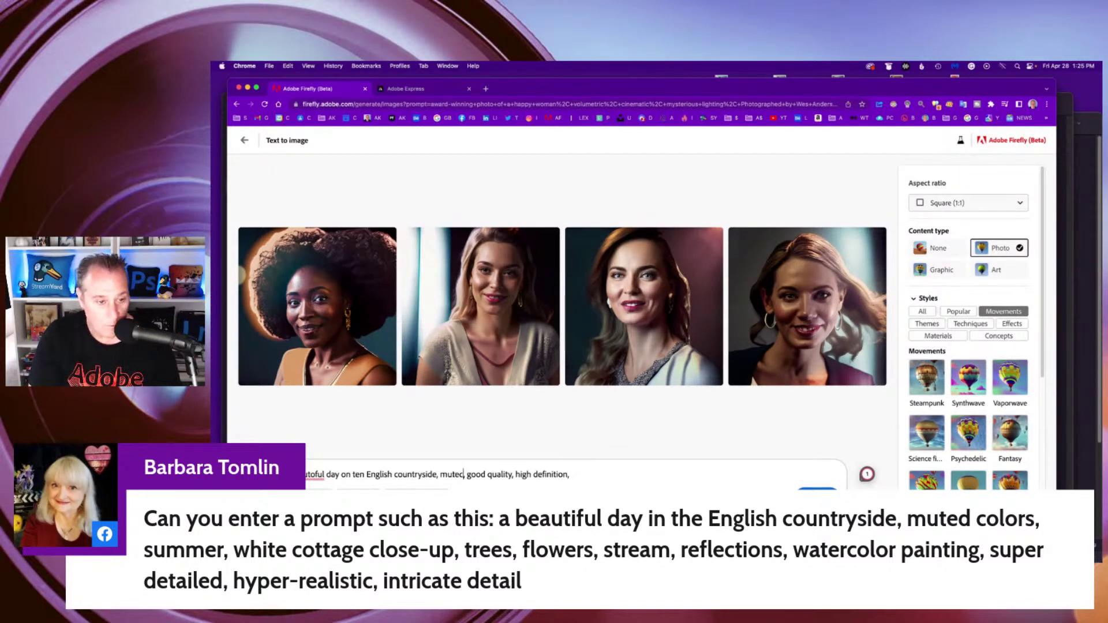
type(" colo")
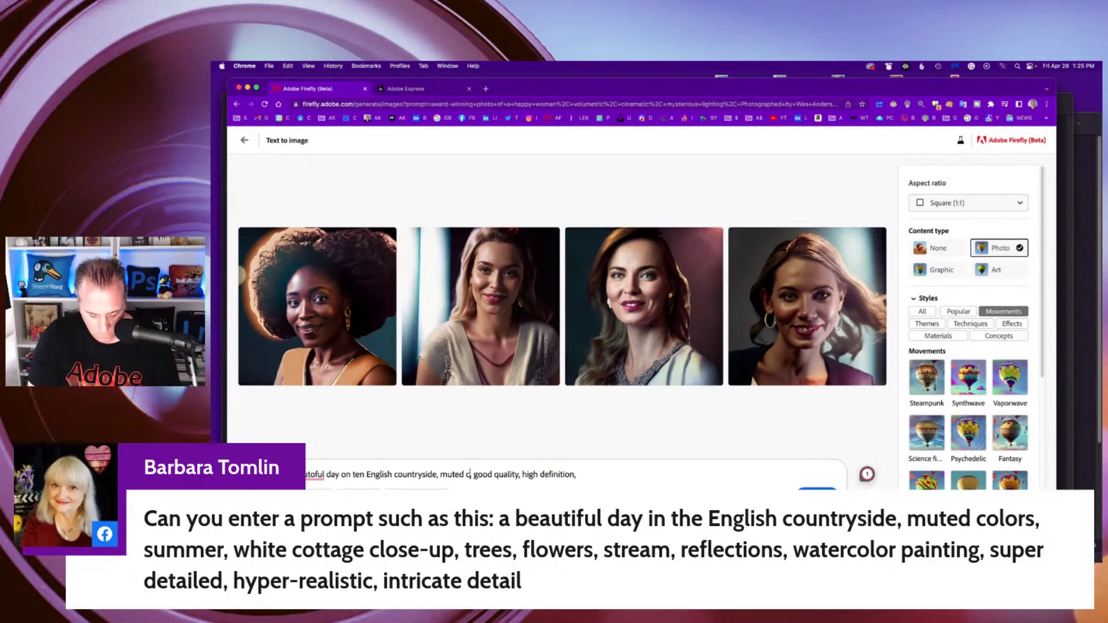
type("rs")
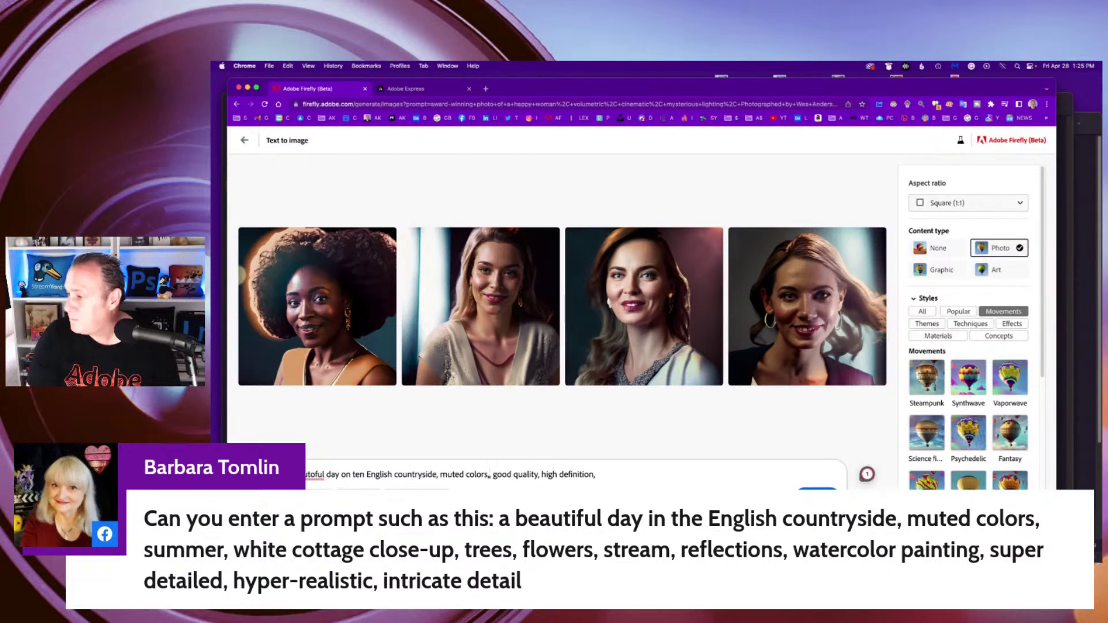
Step: Add "summer, white cottage close up," after "muted colors" in the prompt
type(", summer")
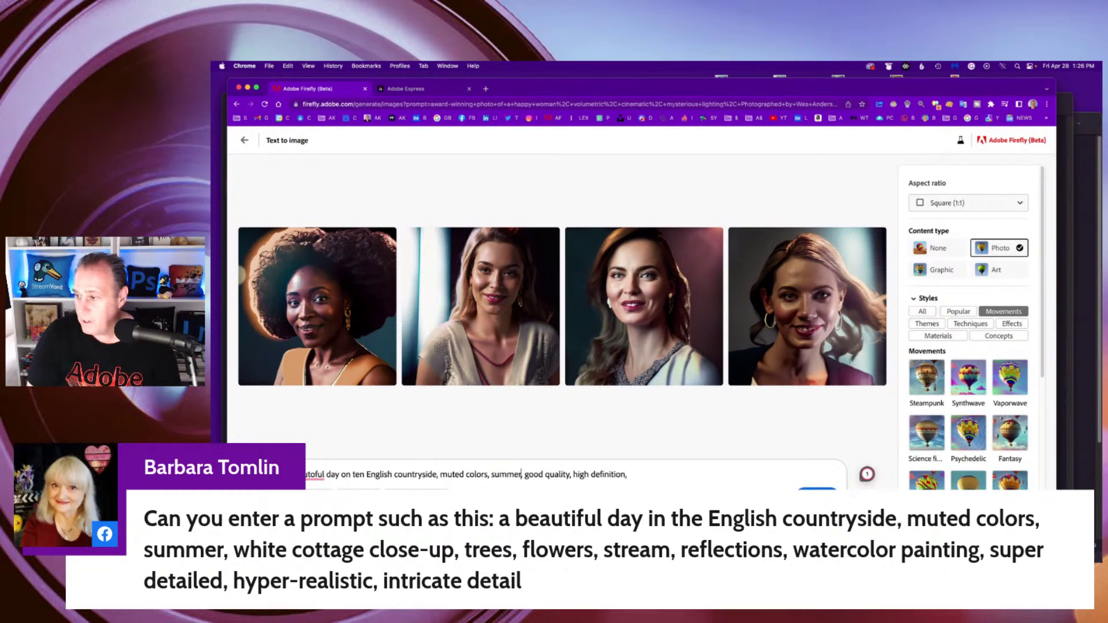
type(", white")
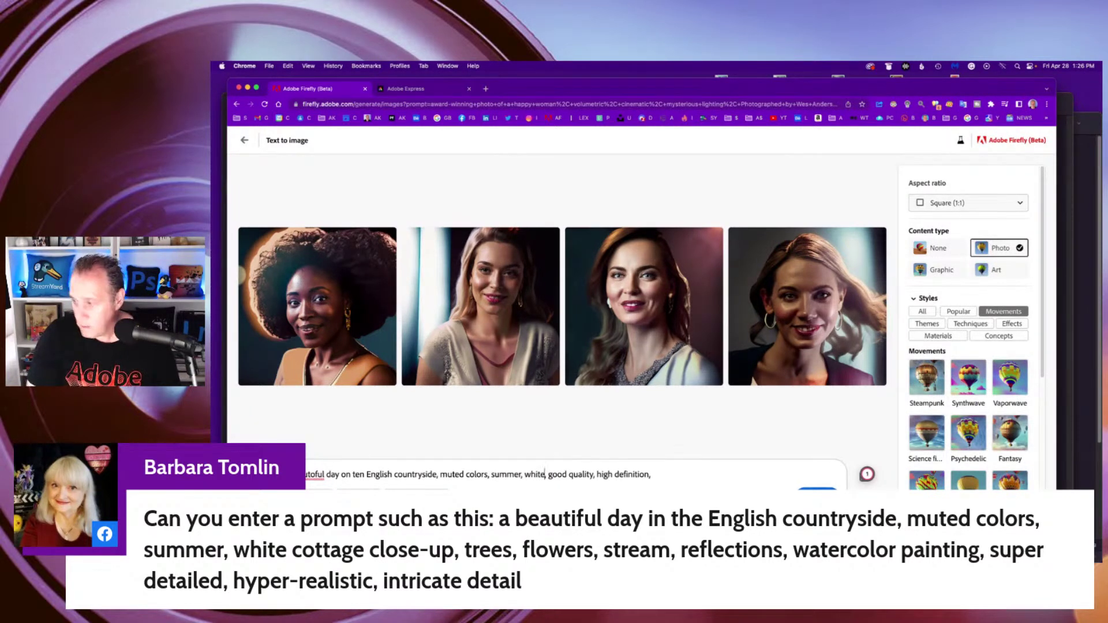
type(" cottage c")
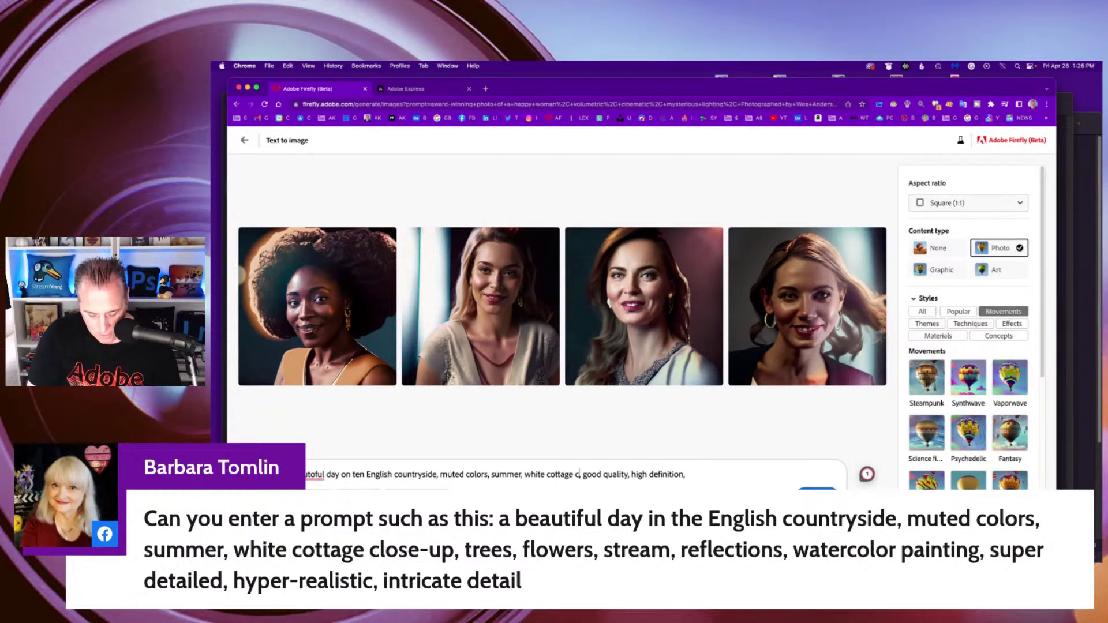
type("lose up")
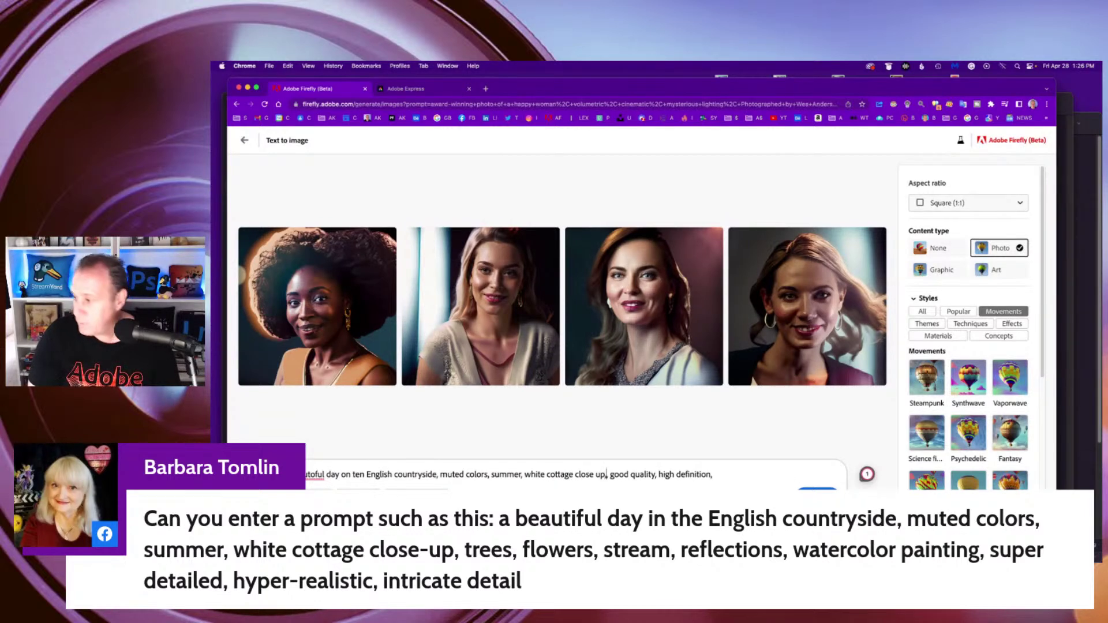
type(",")
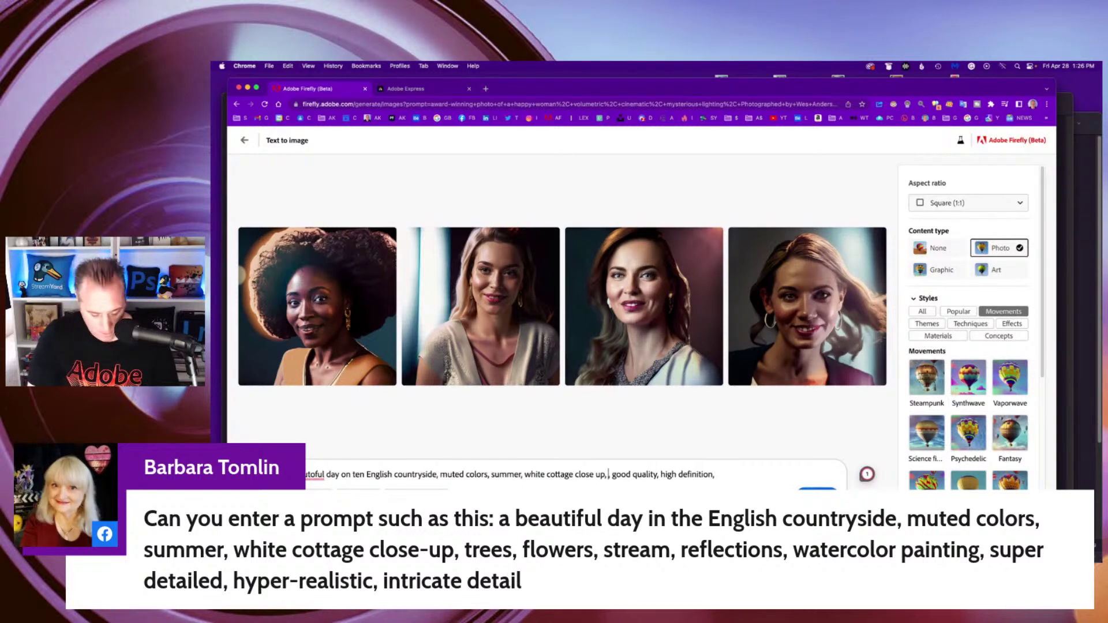
Step: Add "trees, flowers, stream, reflections, watercolor painting," after "white cottage close up" in the prompt
type(" trees flowers")
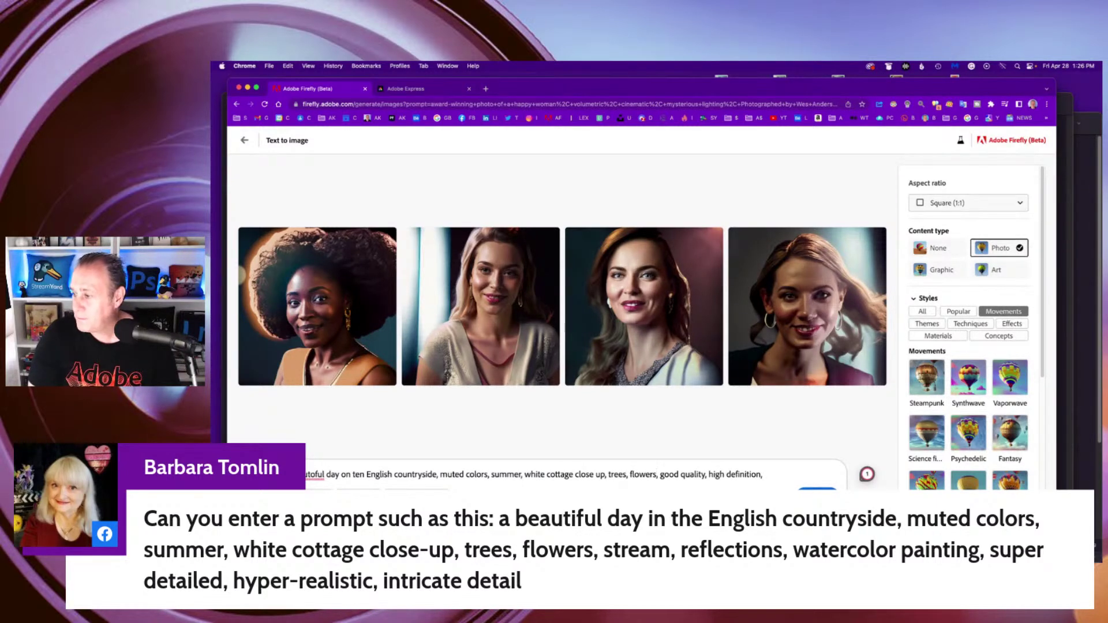
type(", strea")
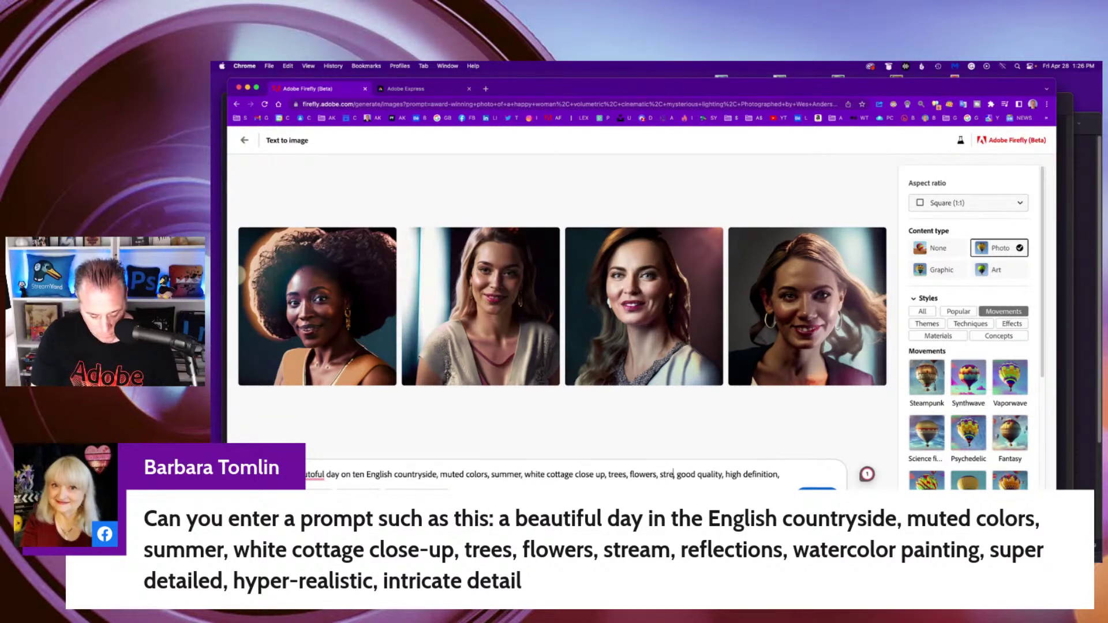
type("m,")
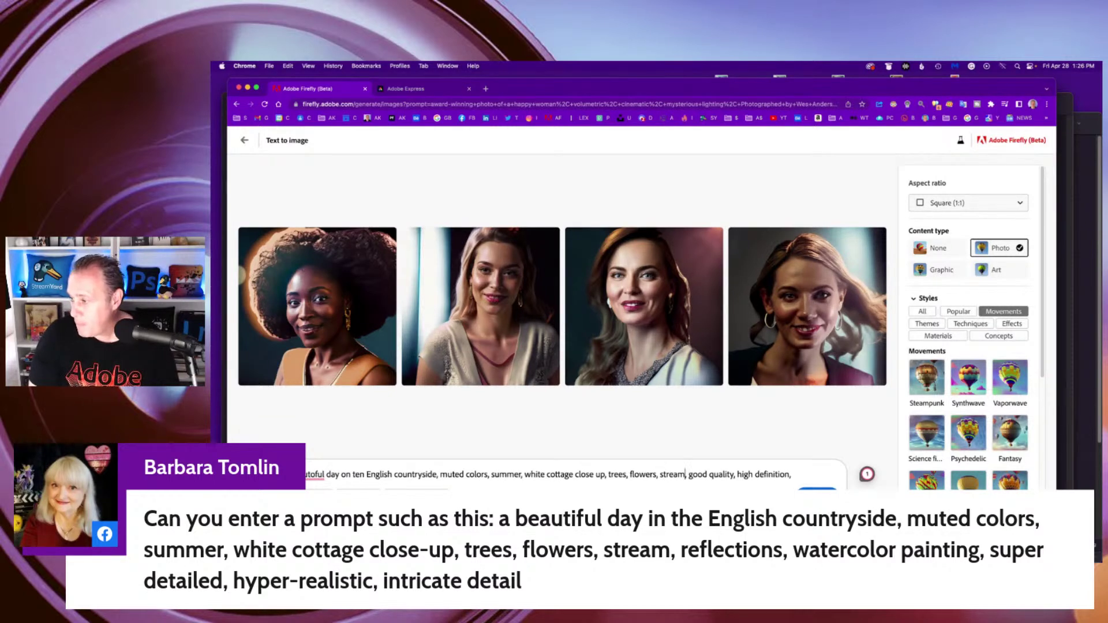
type(" reflect")
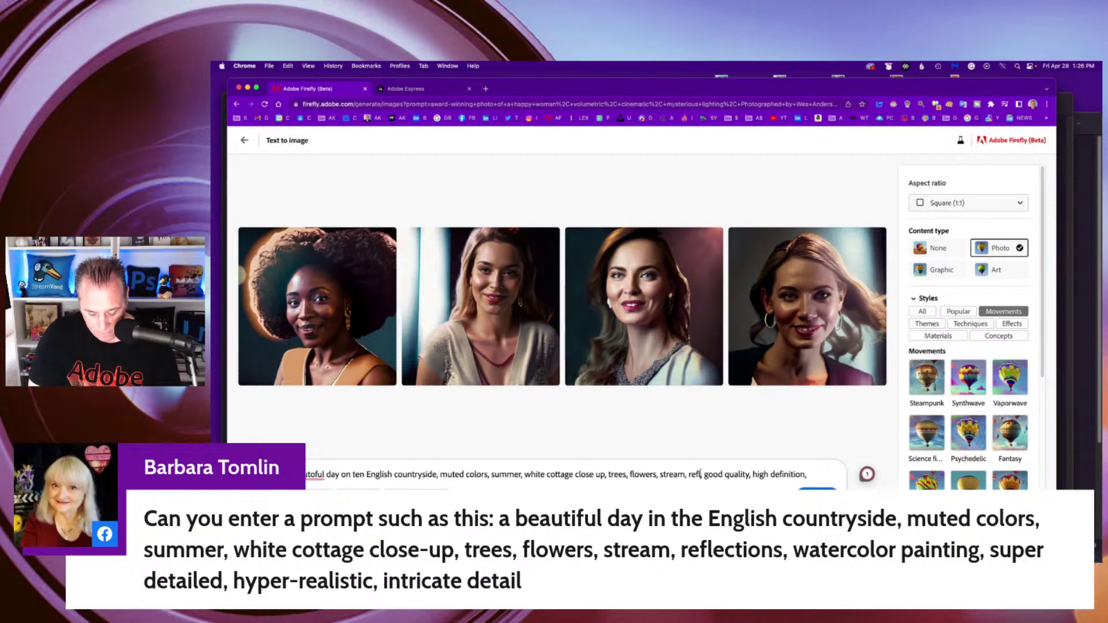
type("ions")
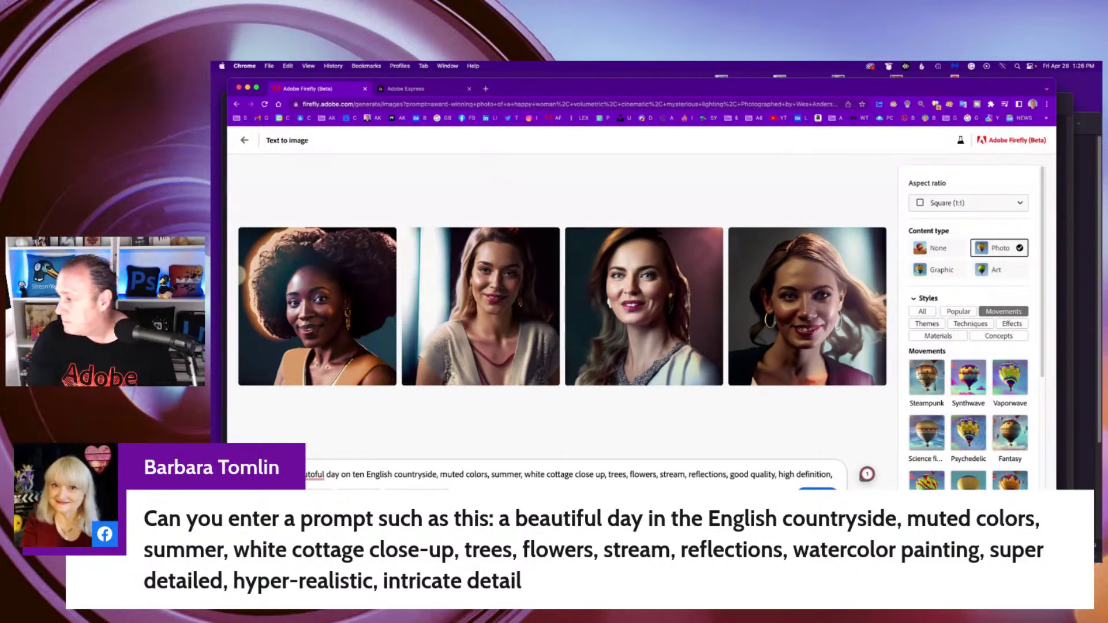
type(", watercolo")
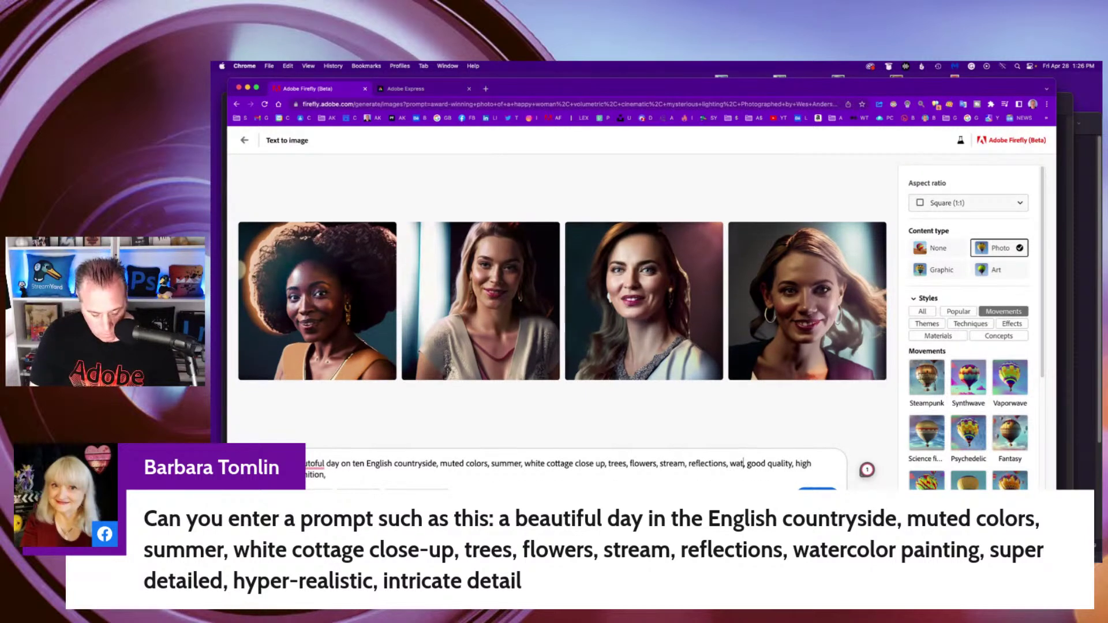
type("r painting")
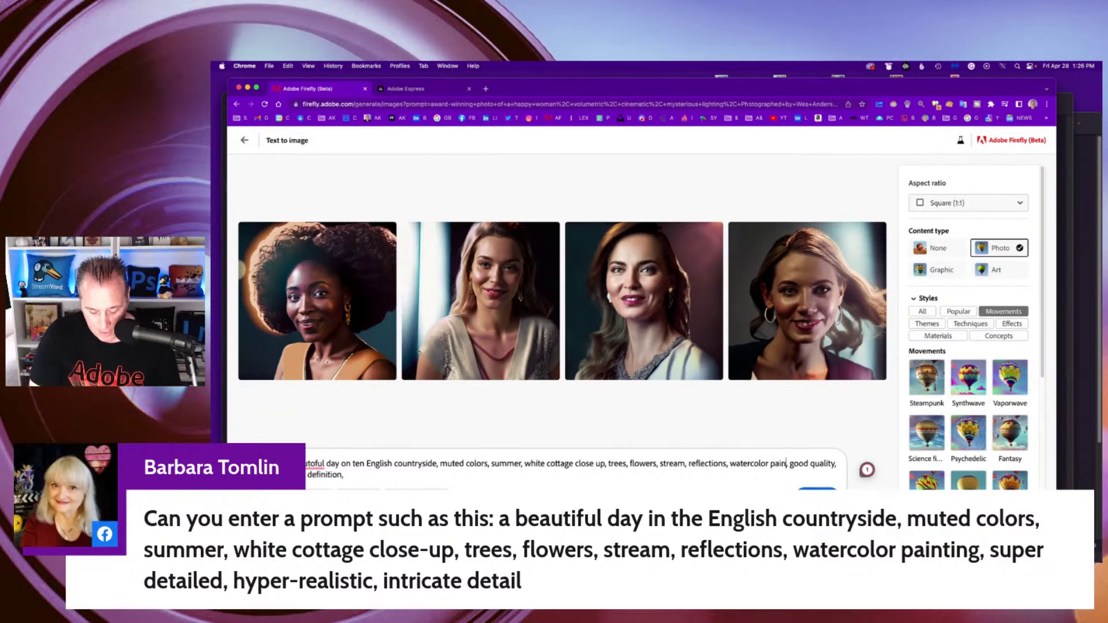
type(",")
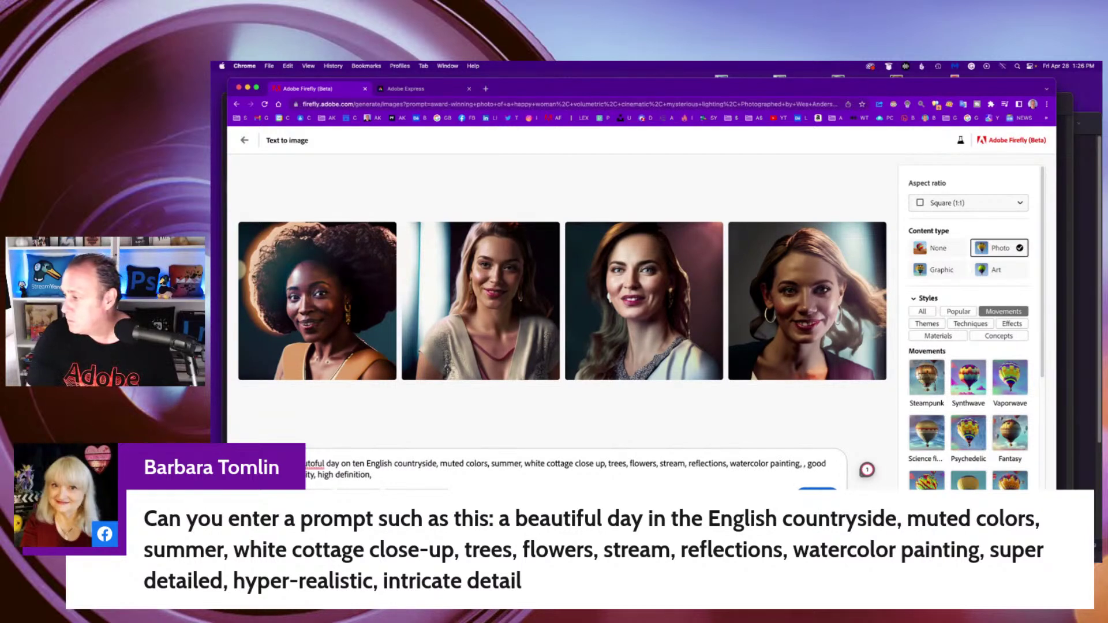
Step: Add "super detailed, hyper realistic, intricate detail," between "watercolor painting" and "good quality" in the prompt
type(" super de")
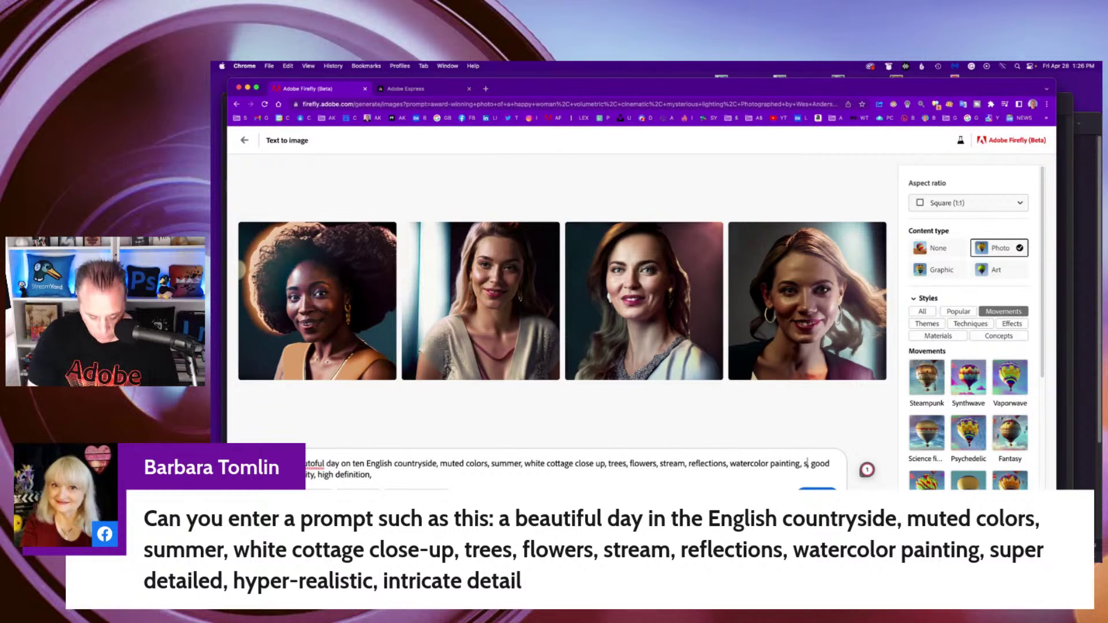
type("tailed,")
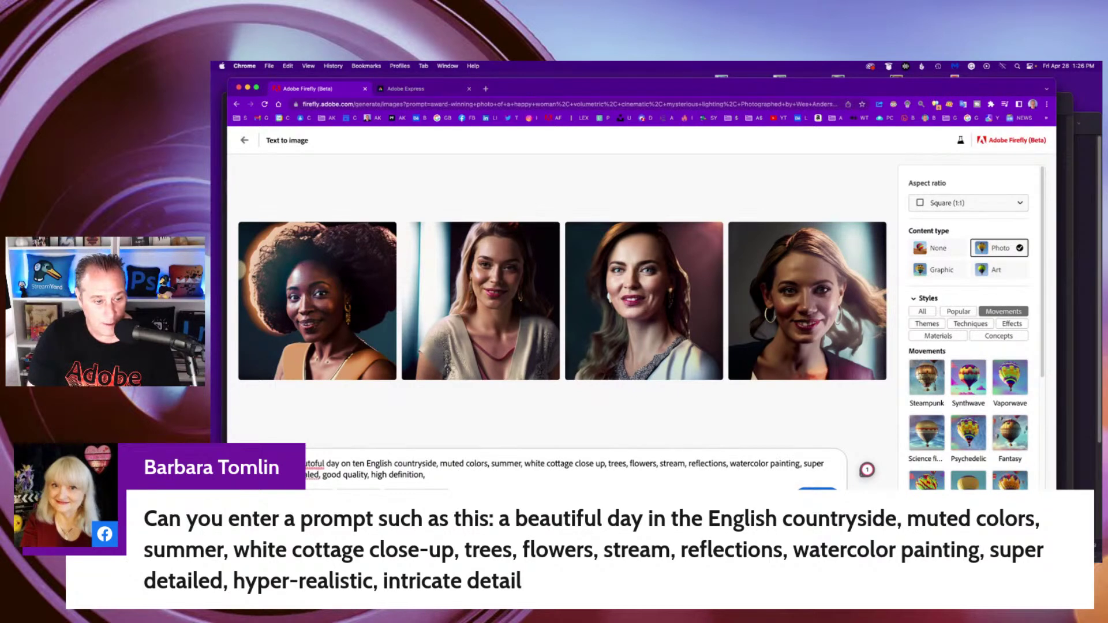
type(" hype")
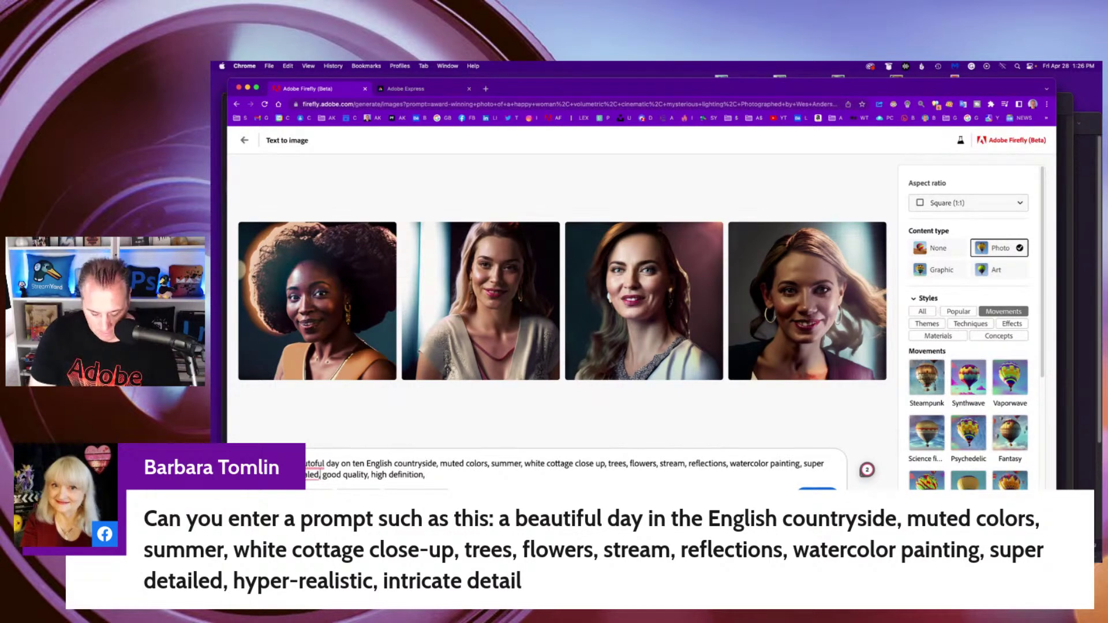
type("r realistic")
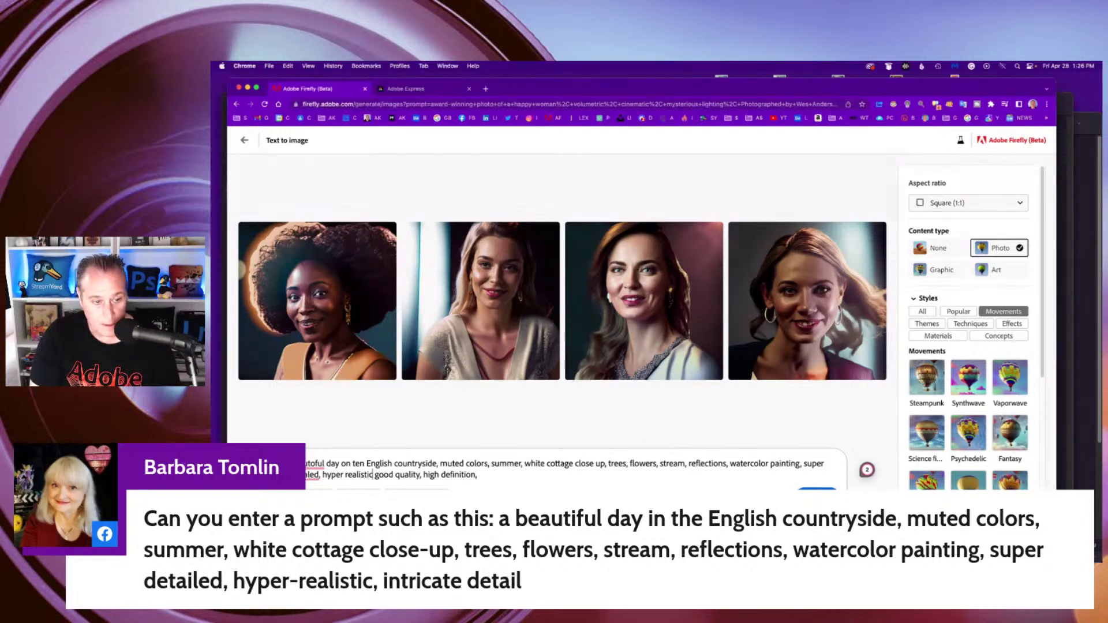
type(",")
type(" intric")
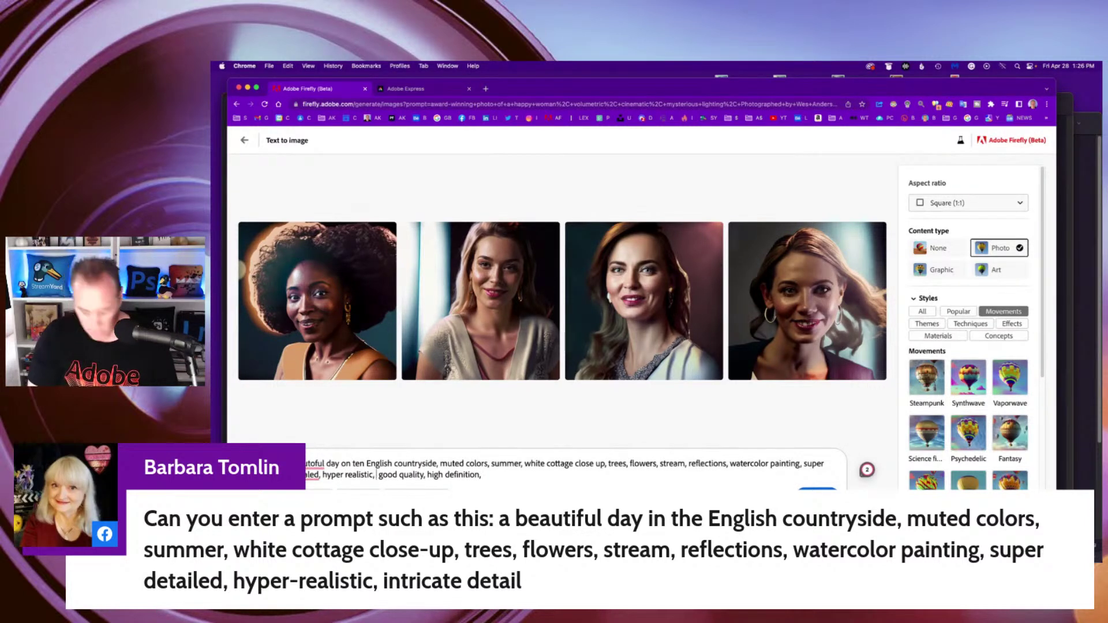
type("ate detail")
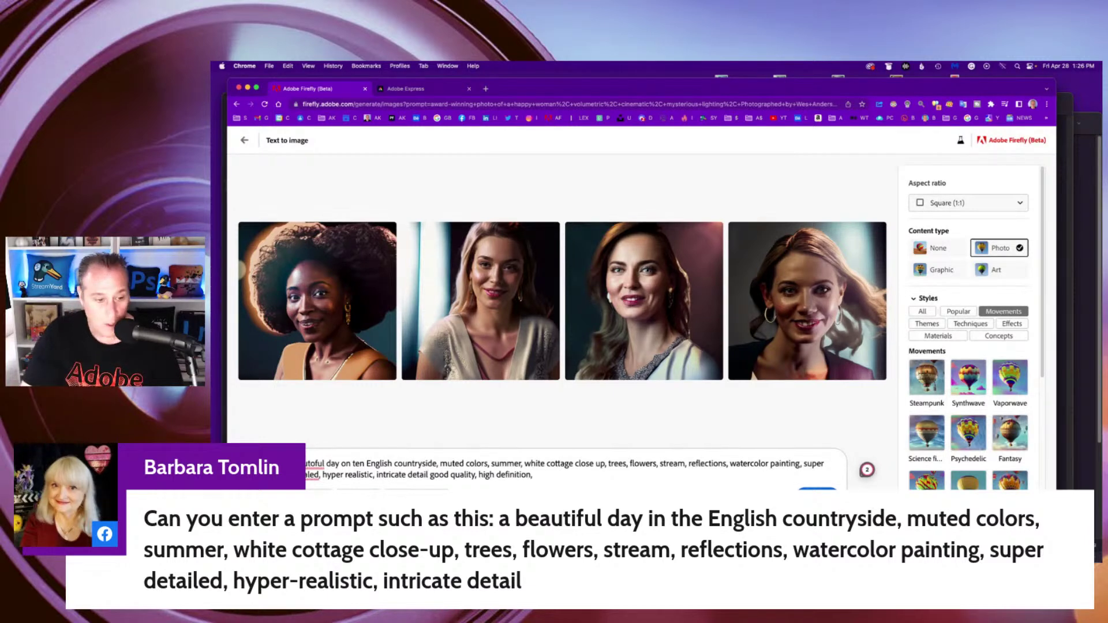
type(",")
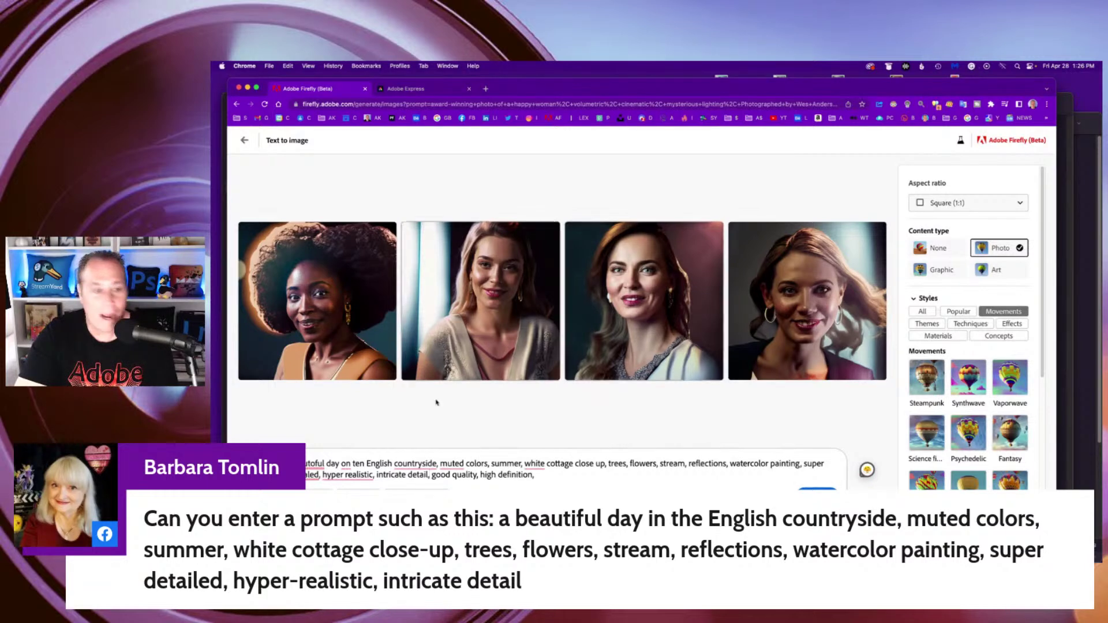
Step: Accept the suggested corrections "countrysides", "a white" and "hyper-realistic" in the prompt
left_click(313, 478)
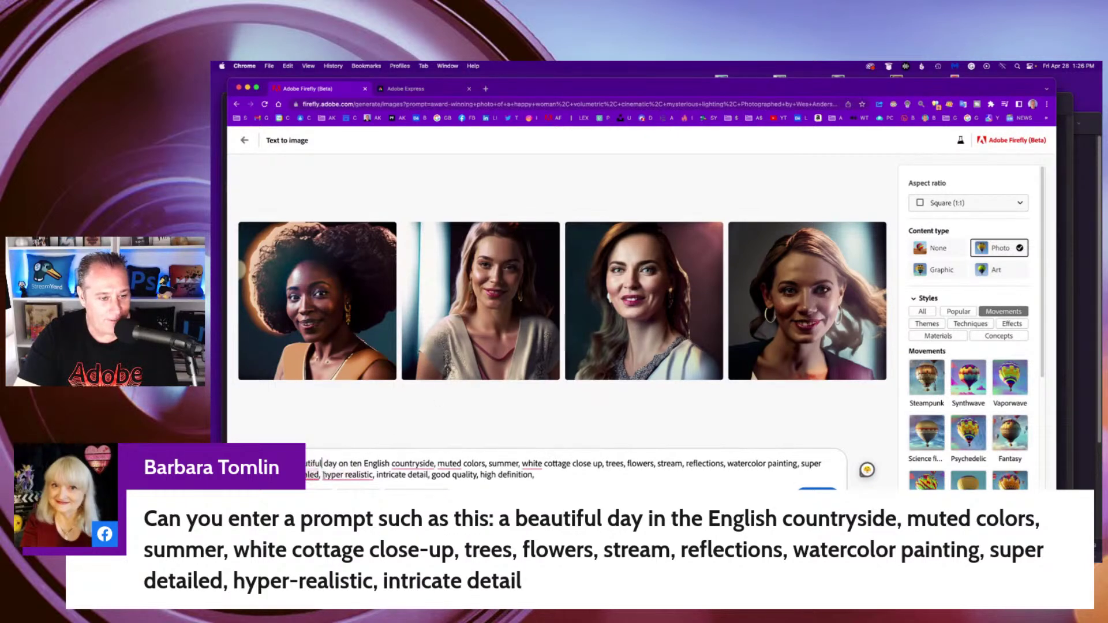
mouse_move(411, 464)
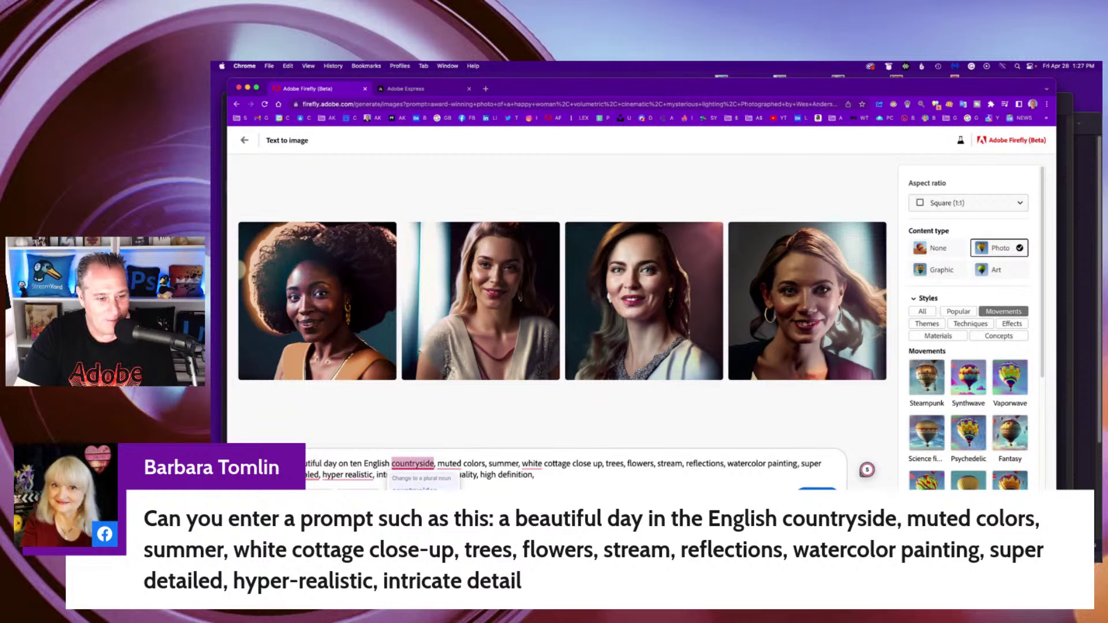
left_click(413, 489)
mouse_move(543, 462)
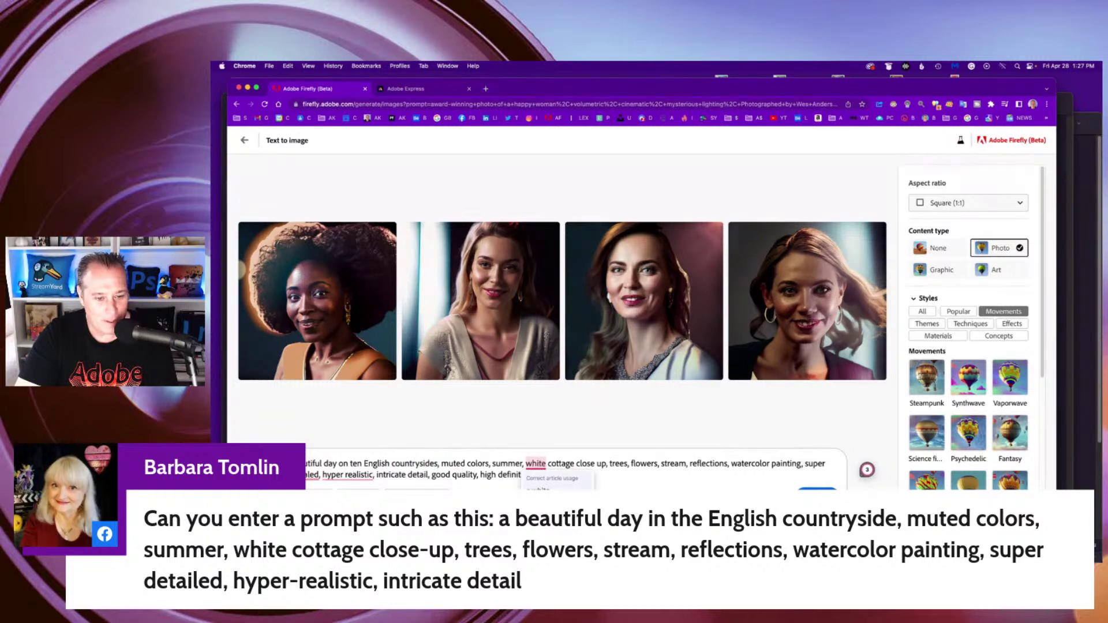
left_click(533, 488)
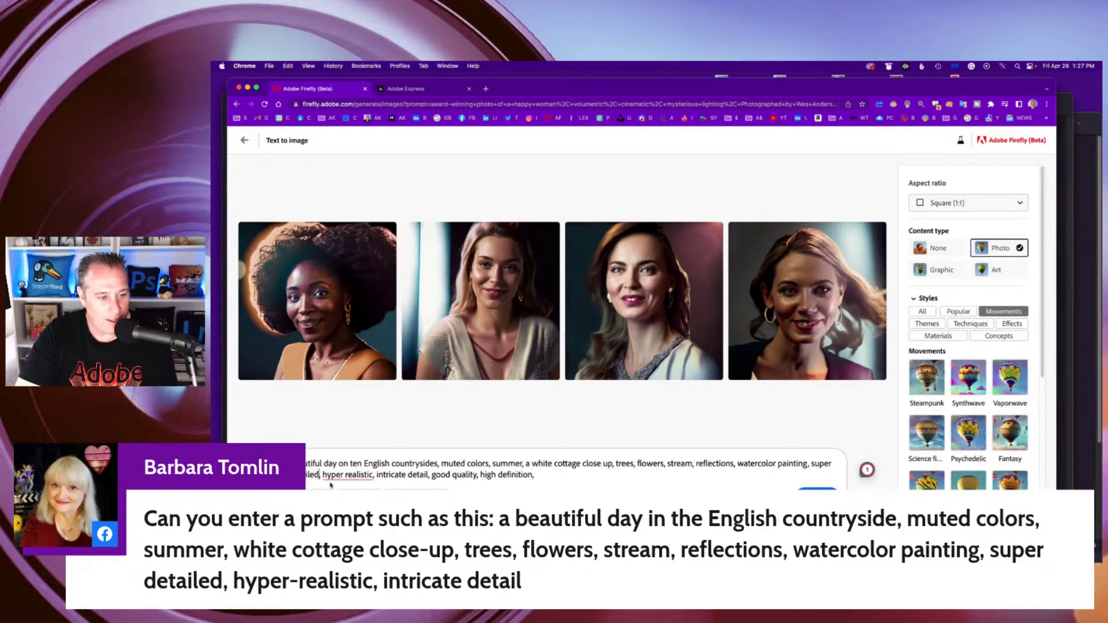
left_click(348, 488)
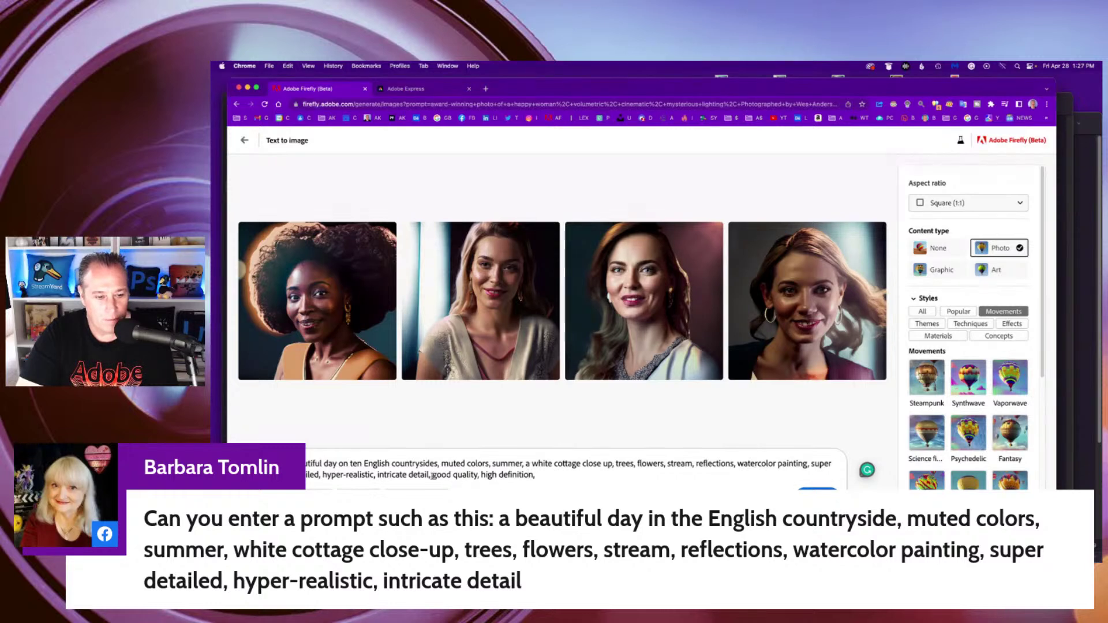
Step: Delete "good quality, high definition," from the end of the prompt
left_click_drag(432, 474, 537, 474)
key("BackSpace")
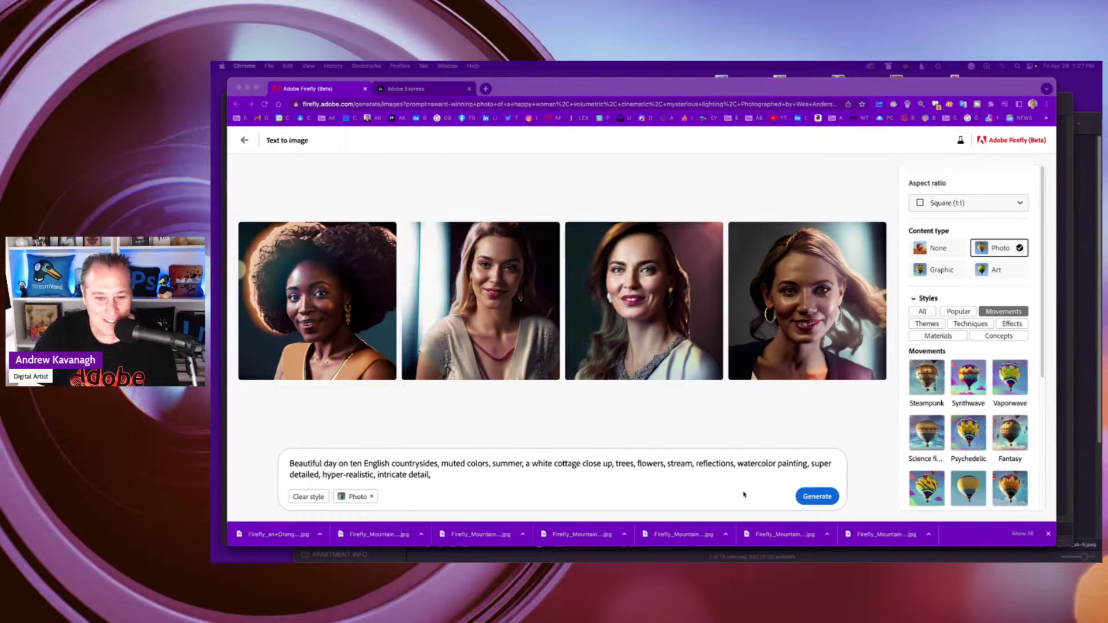
left_click(646, 484)
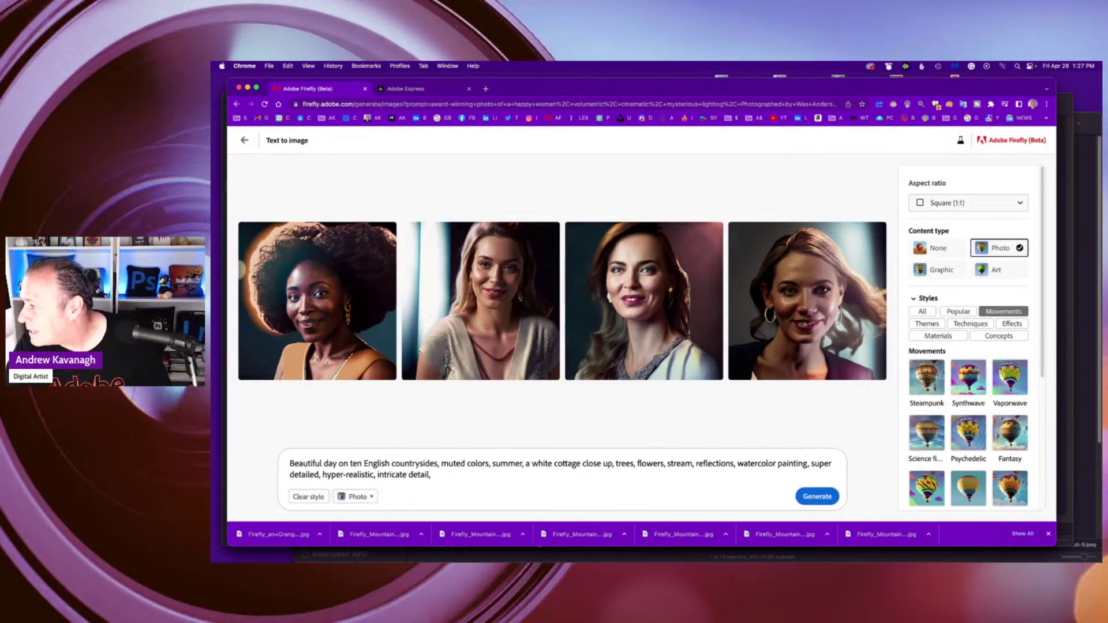
Step: Correct the prompt's opening to read "Beautiful day in the English countryside"
left_click(345, 463)
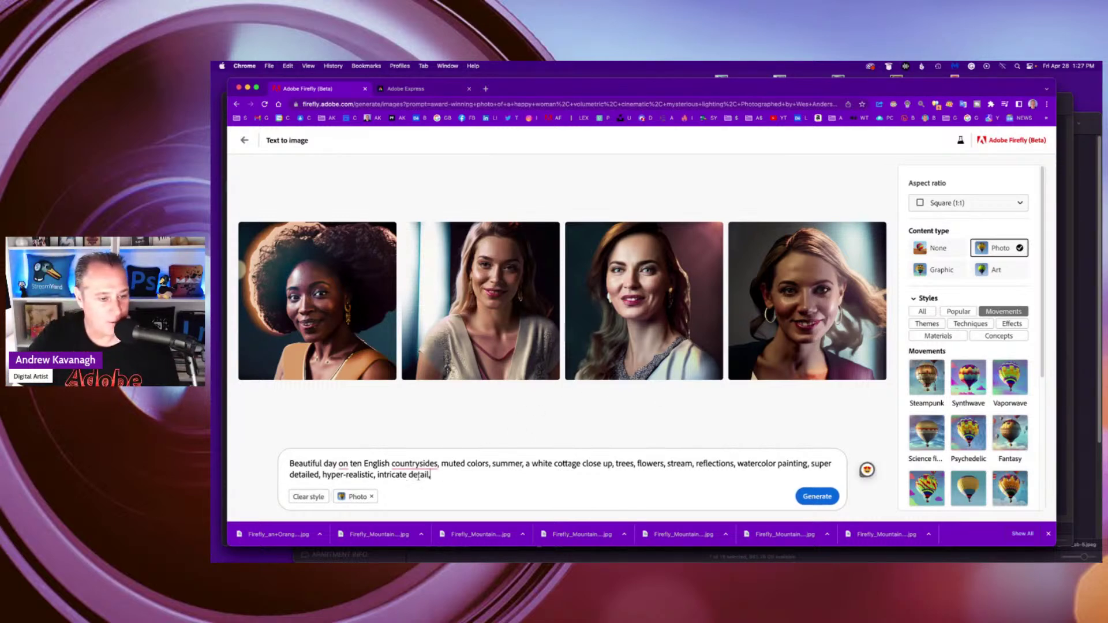
left_click(349, 491)
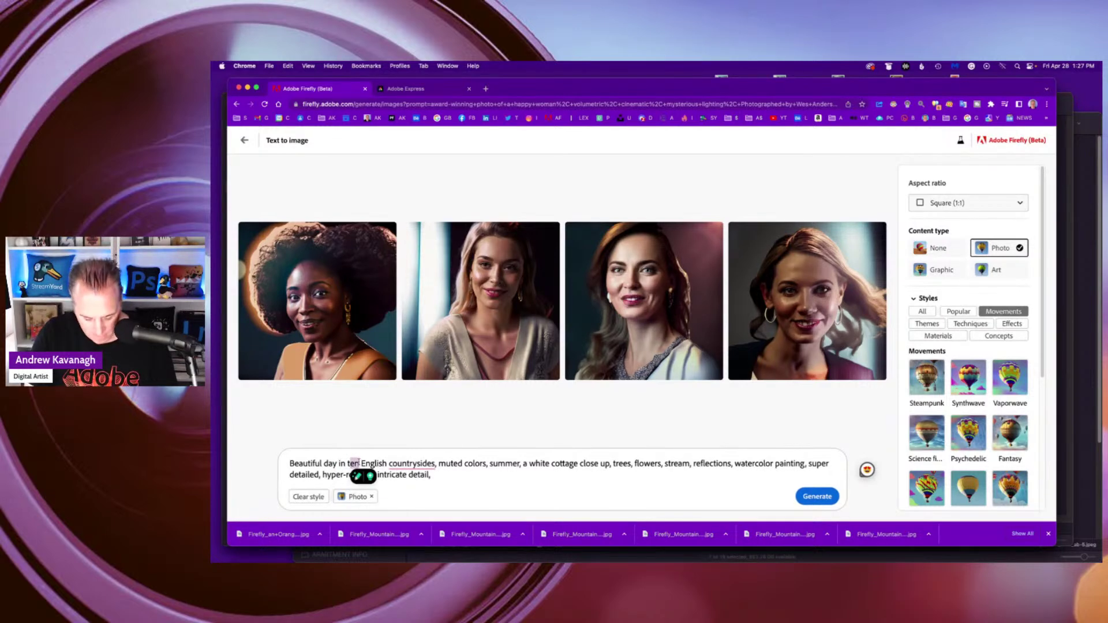
type("the")
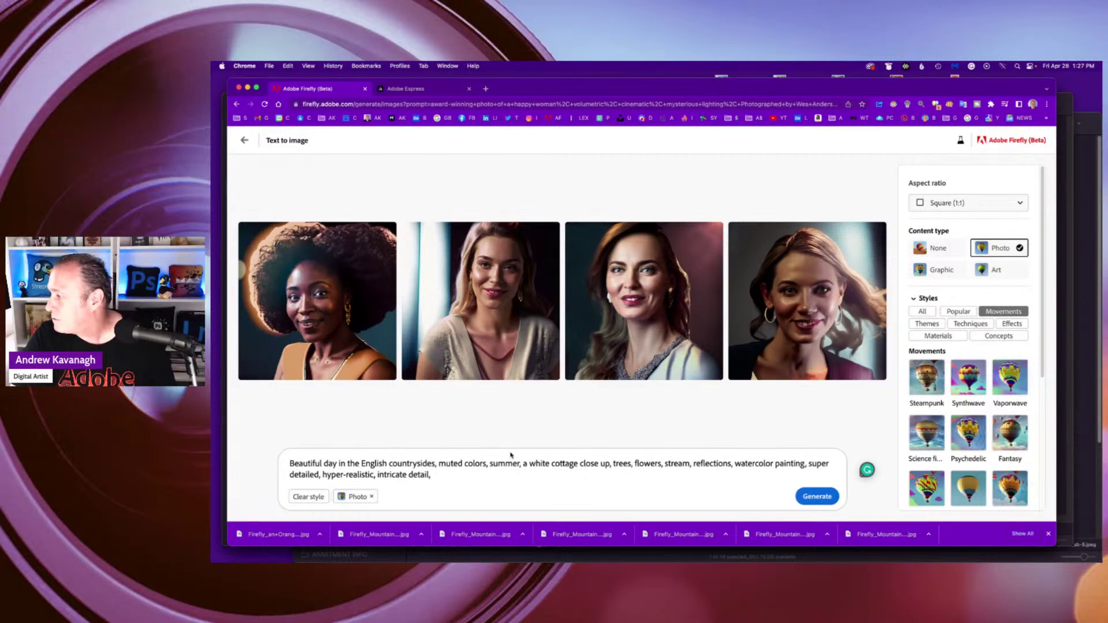
mouse_move(411, 465)
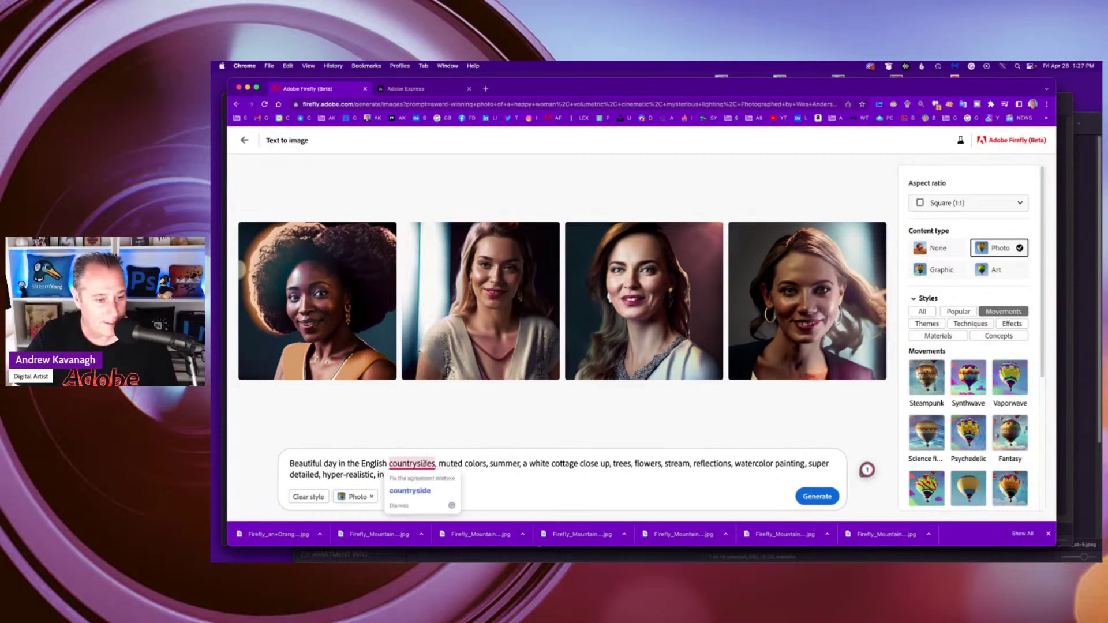
left_click(419, 491)
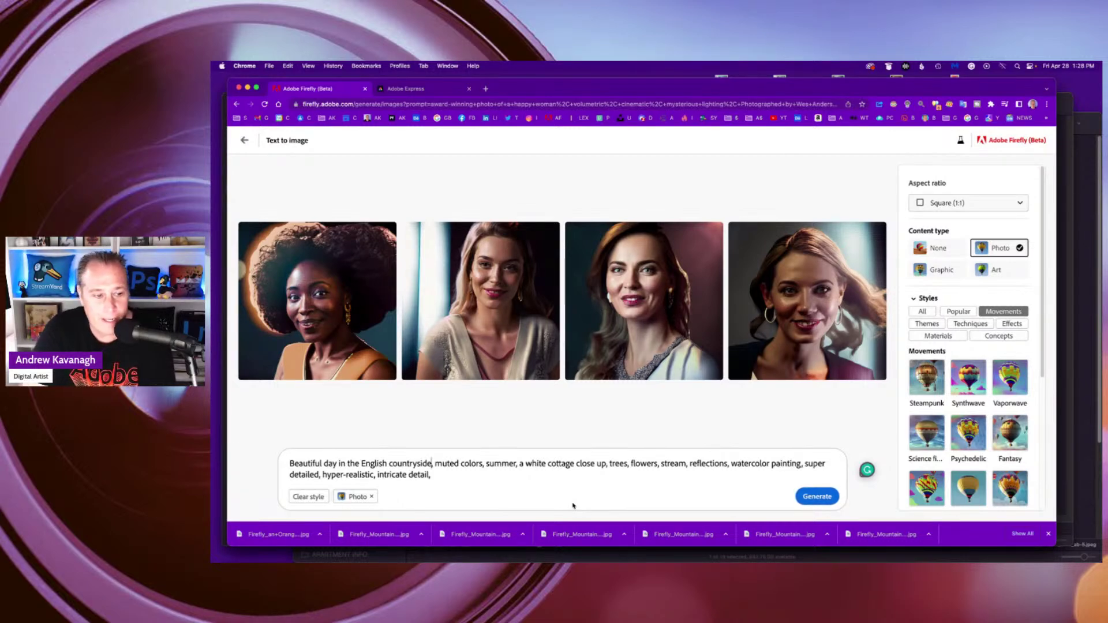
Step: Generate the English countryside images and regenerate them with the content type set to Art
left_click(818, 496)
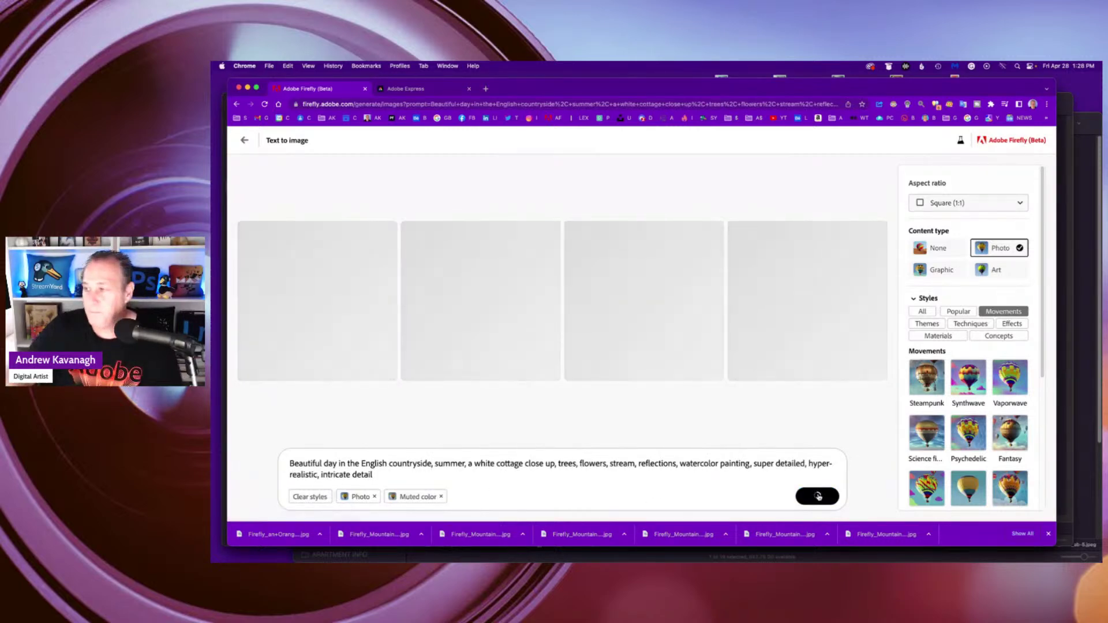
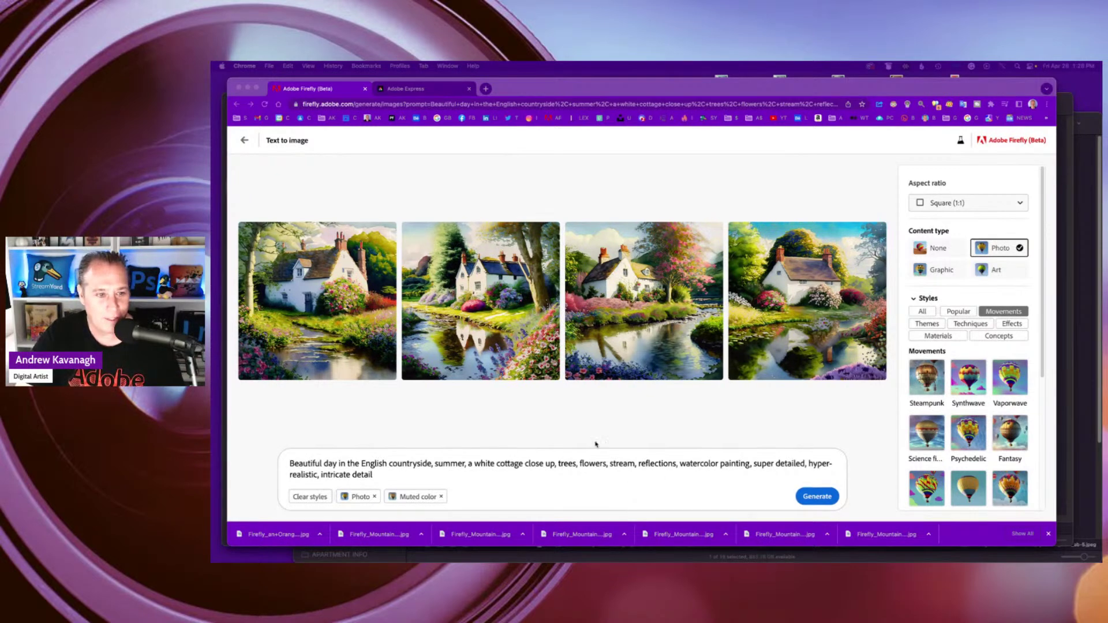
left_click(1007, 274)
left_click(1008, 272)
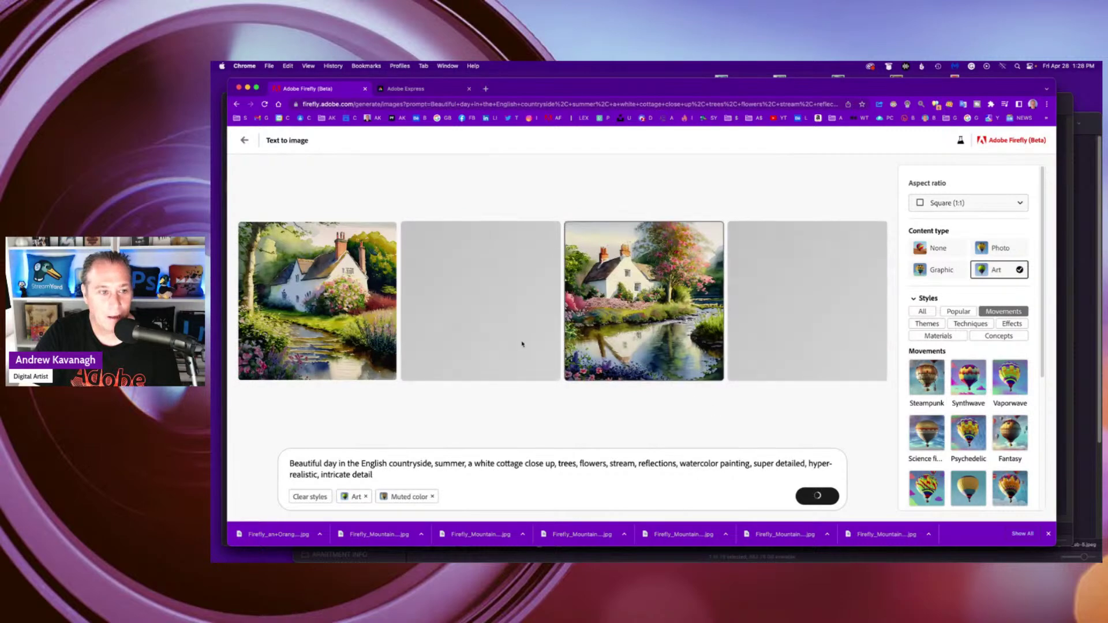
Step: Enlarge the first square cottage image and download it
left_click(317, 300)
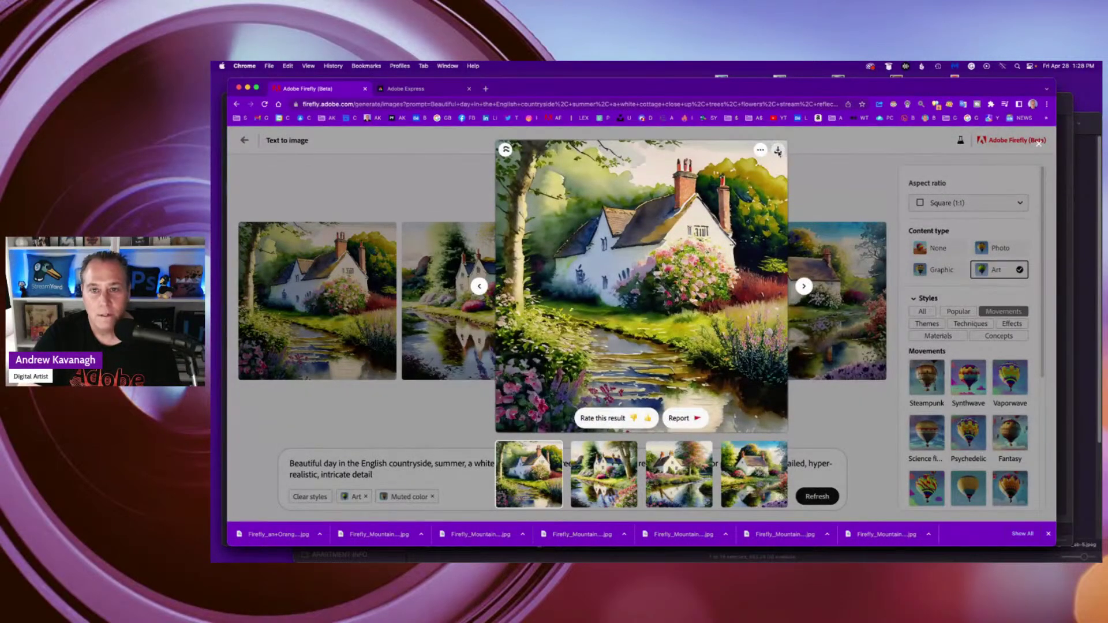
left_click(778, 151)
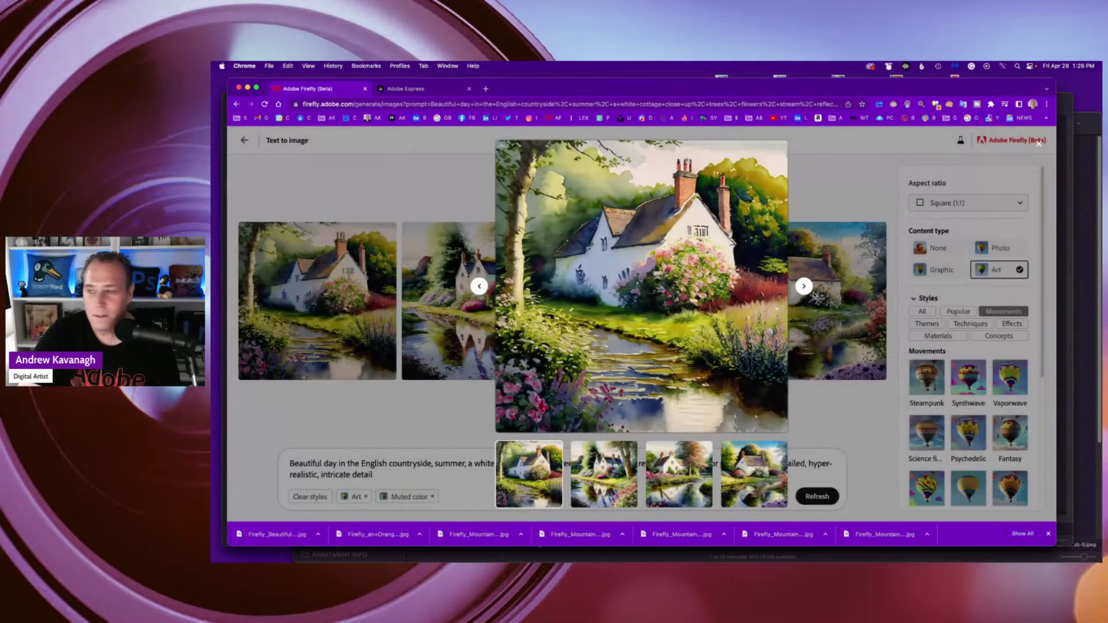
Step: Submit the third square cottage image to the Firefly Gallery and download it
left_click(803, 287)
left_click(803, 287)
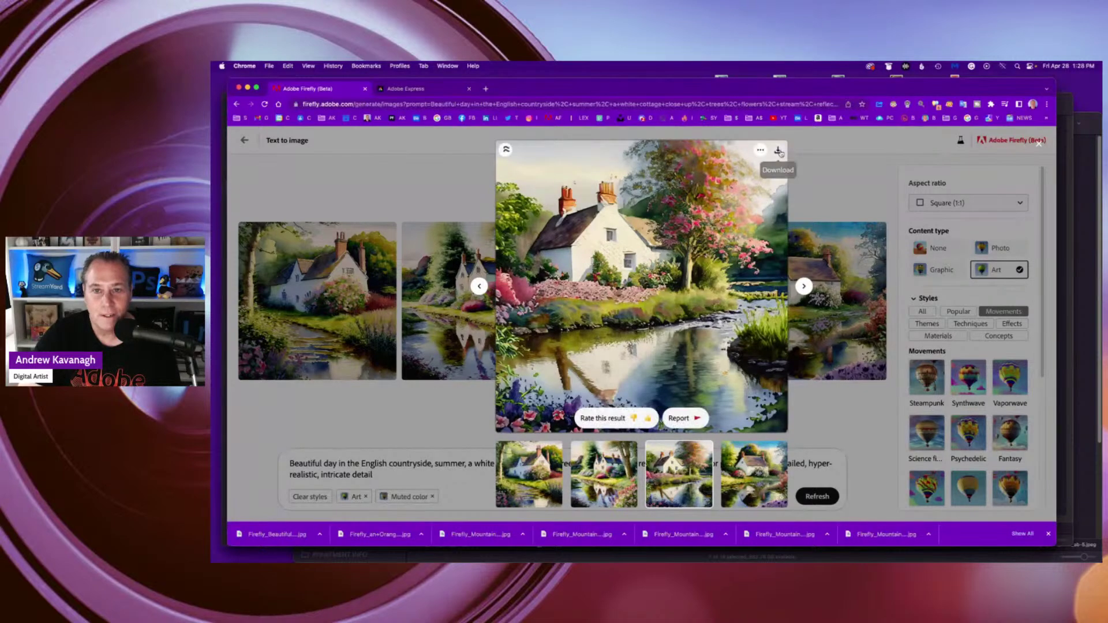
left_click(781, 153)
left_click(767, 173)
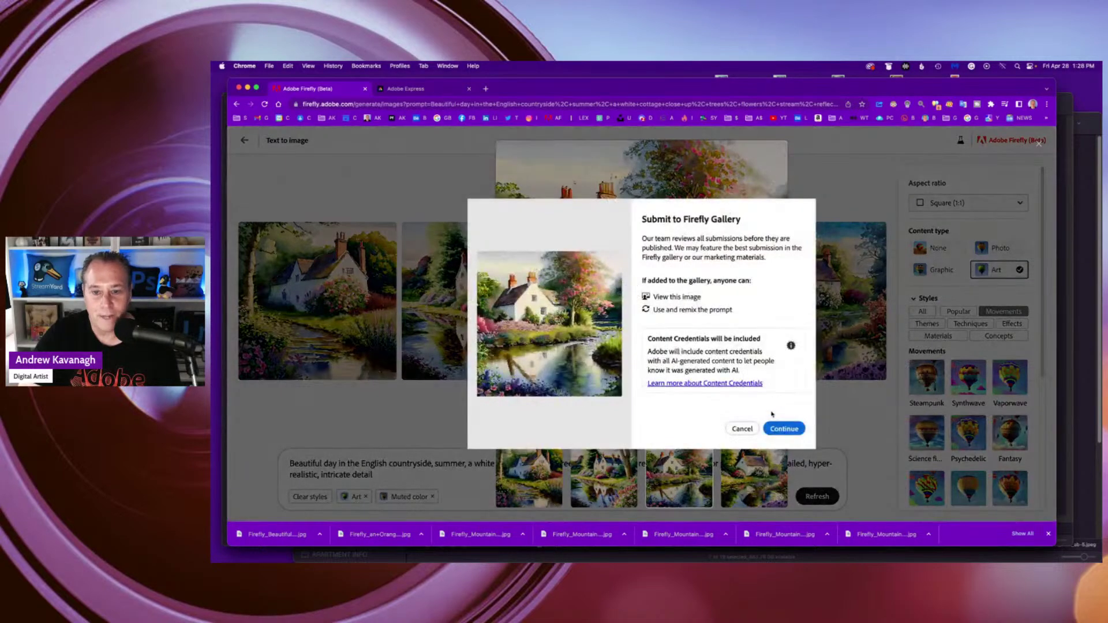
left_click(781, 428)
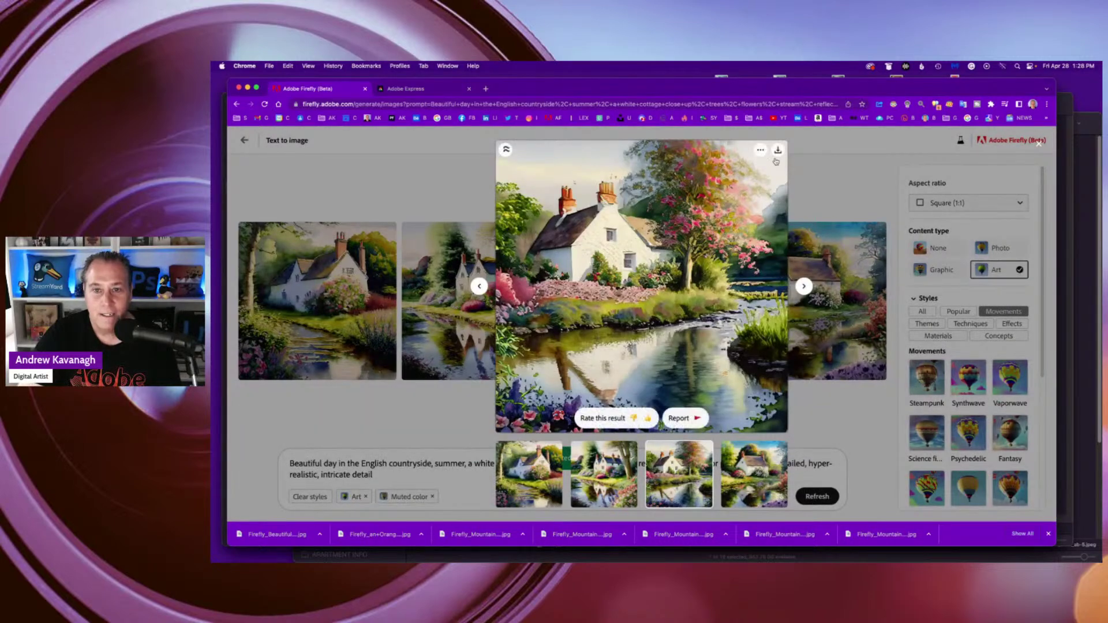
left_click(776, 149)
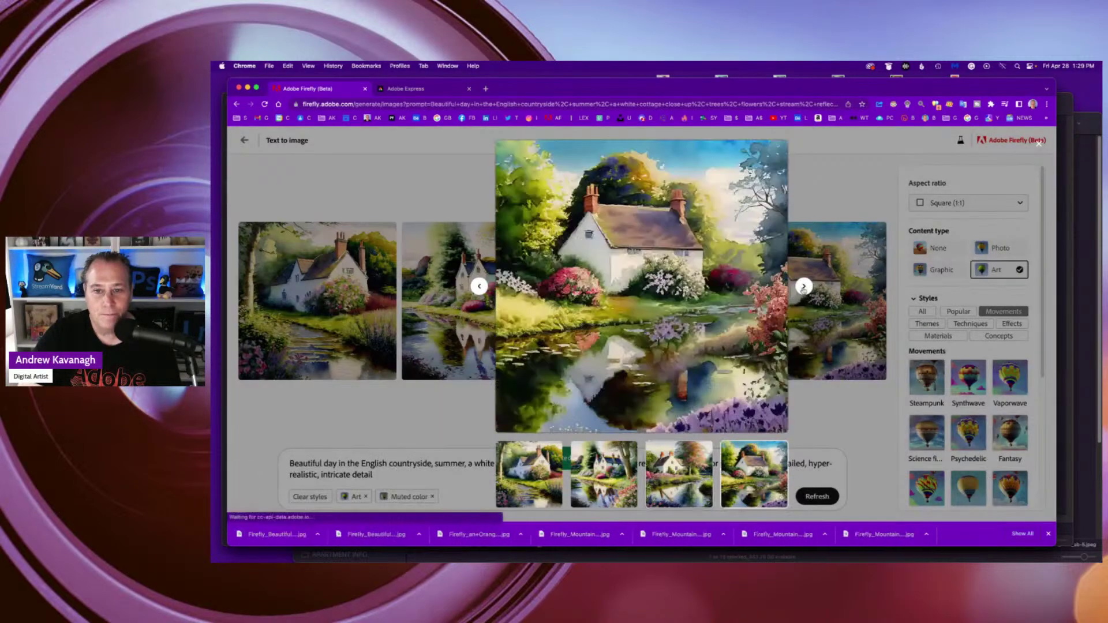
left_click(803, 287)
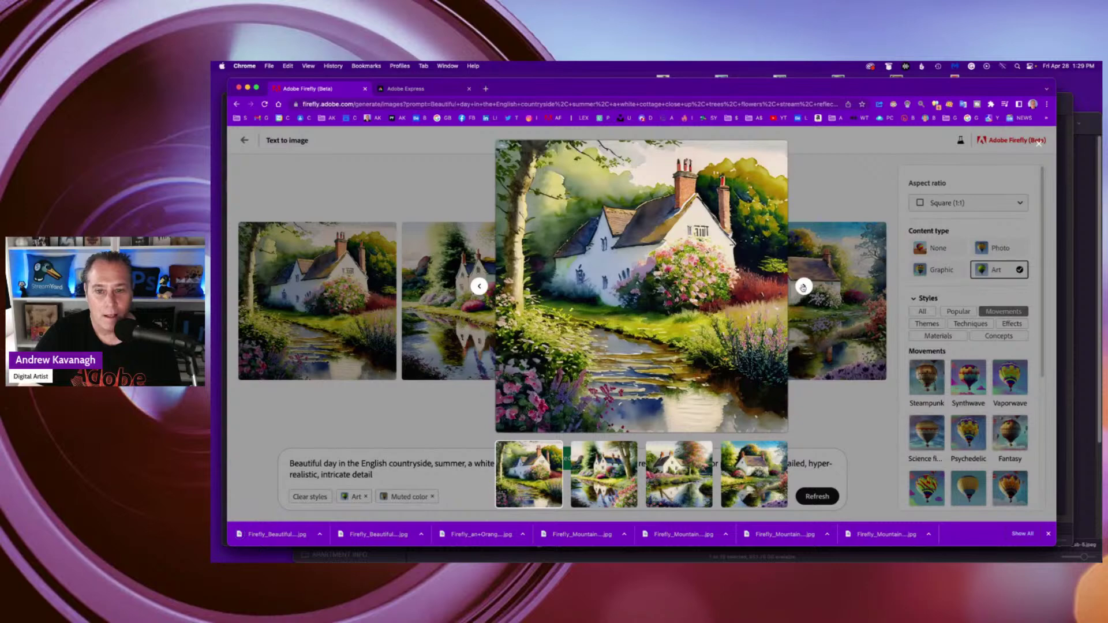
left_click(803, 287)
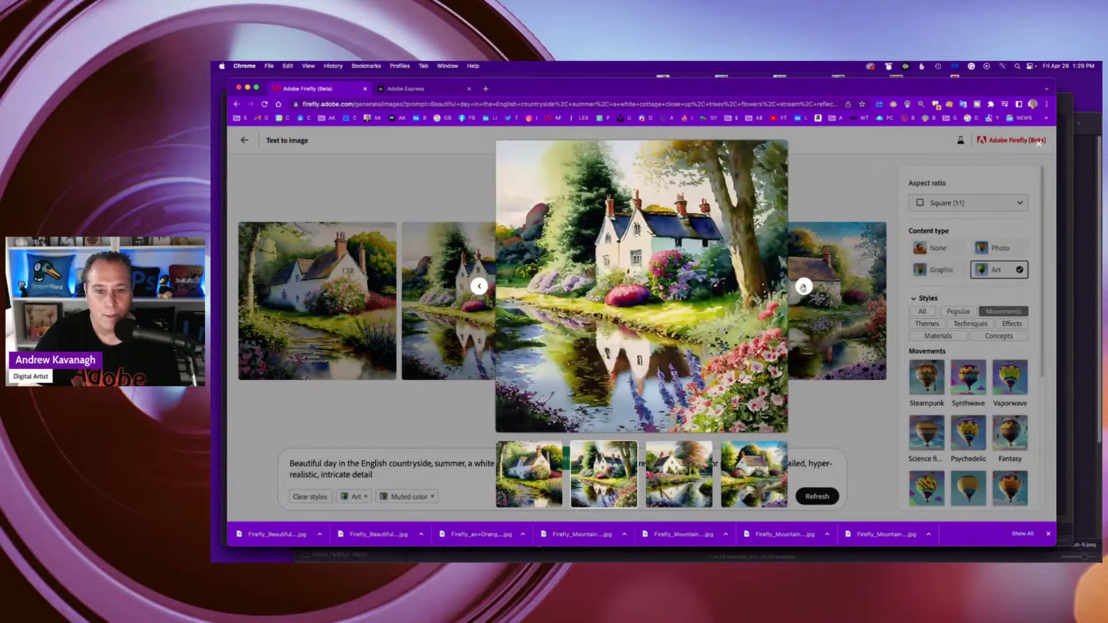
left_click(478, 287)
left_click(860, 414)
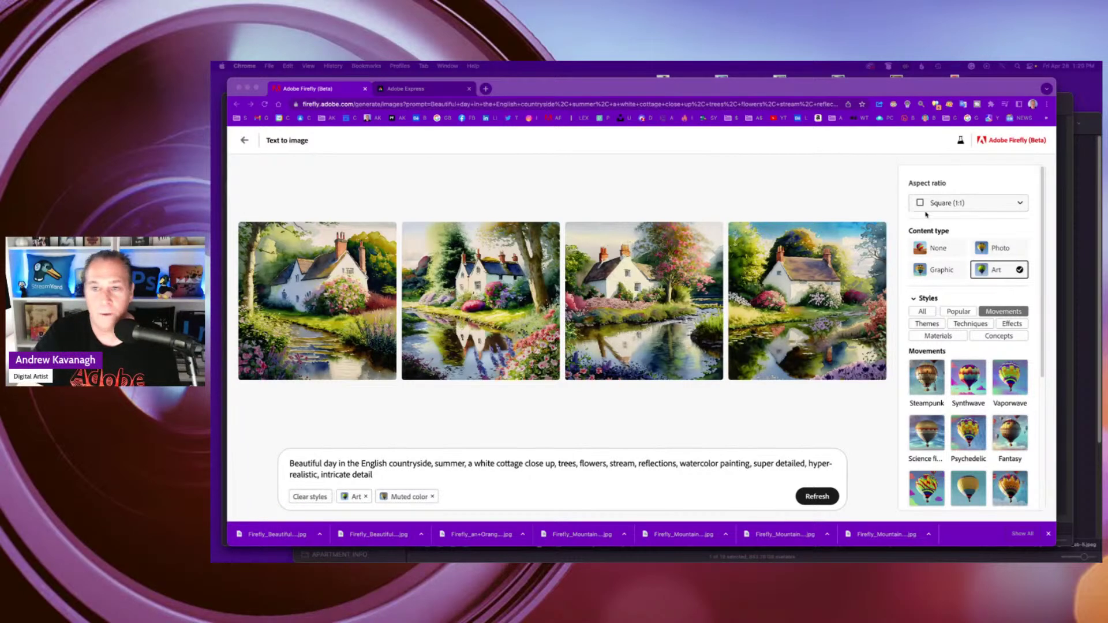
Step: Set the aspect ratio of the cottage images to Widescreen (16:9)
left_click(965, 203)
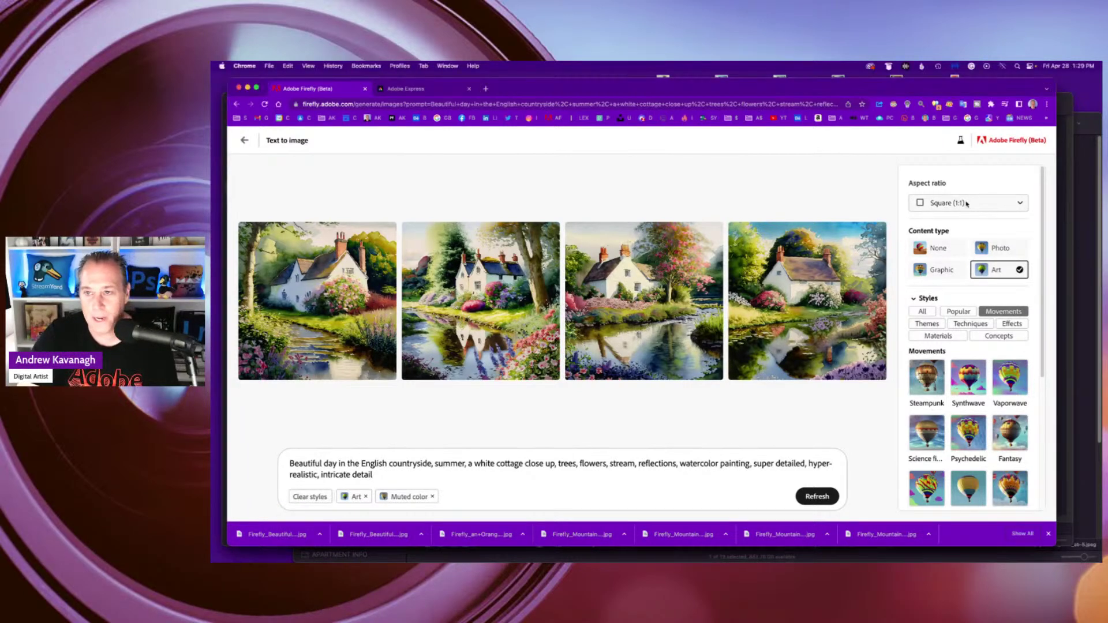
left_click(966, 203)
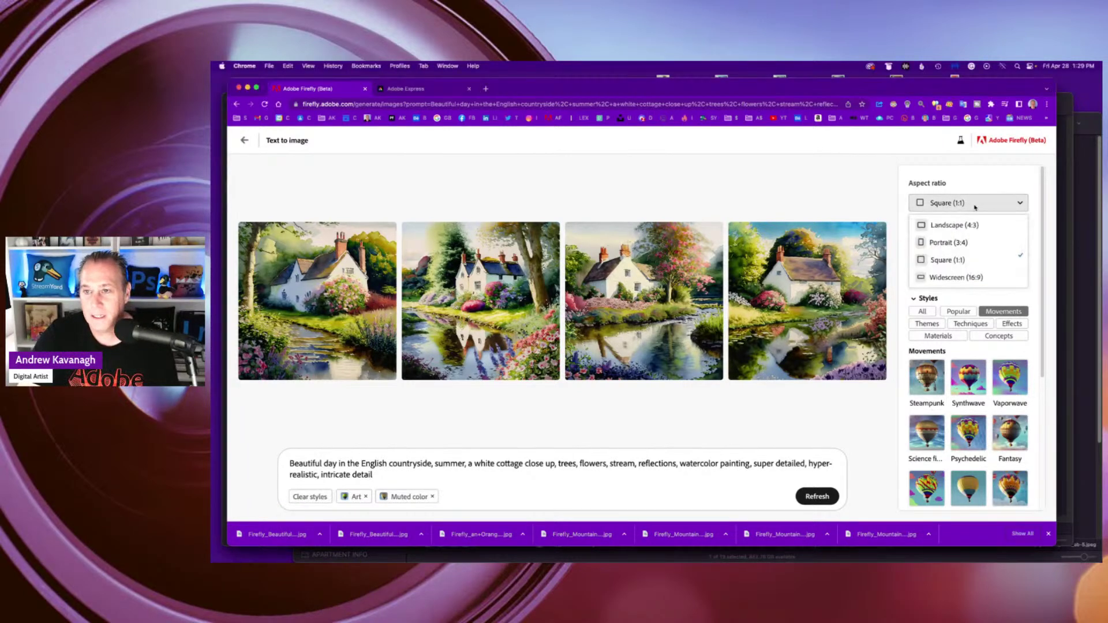
left_click(955, 278)
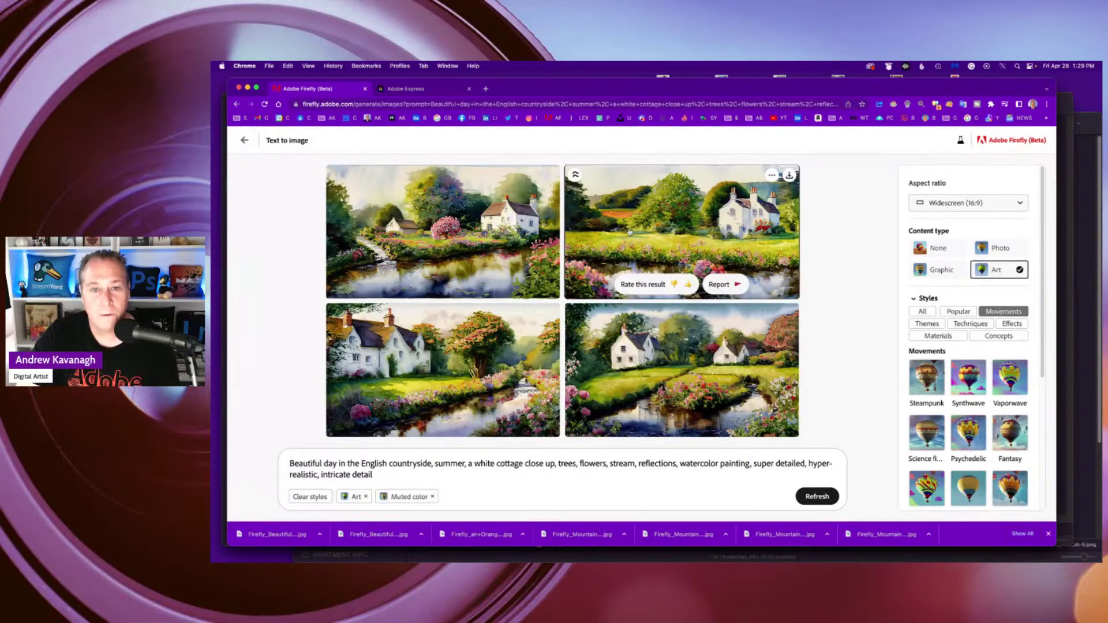
Step: Enlarge the second widescreen cottage image, download it and return to the image grid
left_click(657, 233)
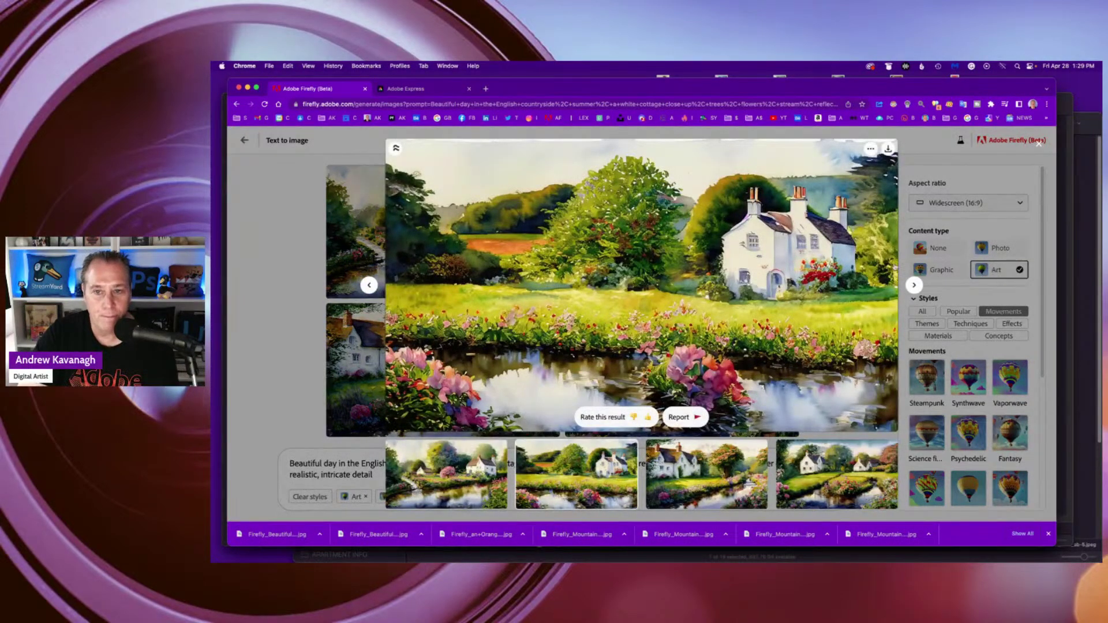
left_click(888, 148)
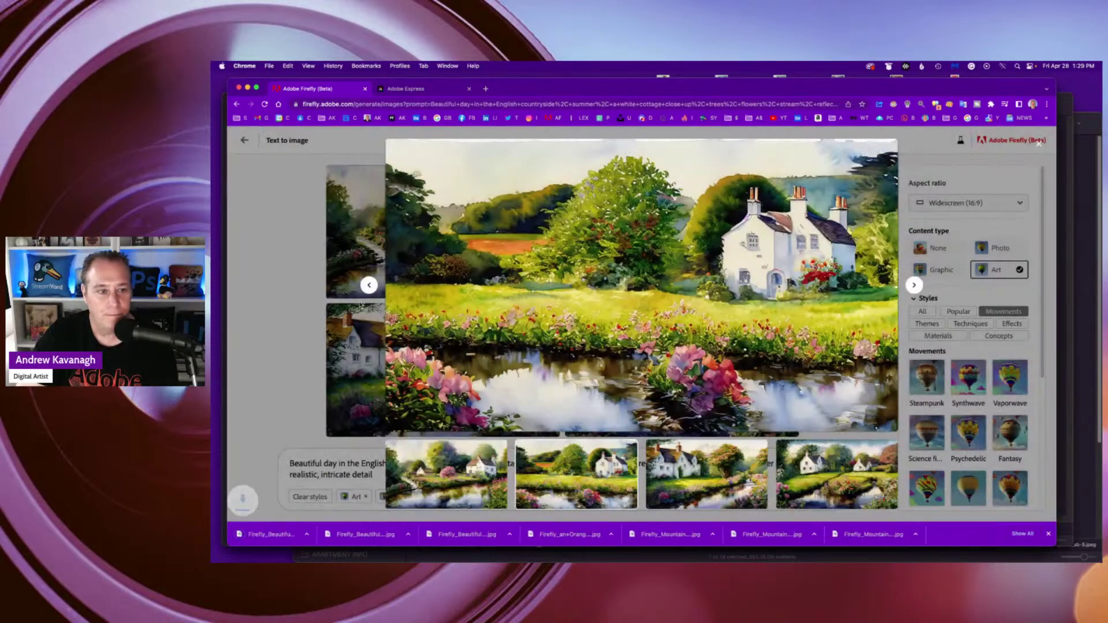
left_click(297, 250)
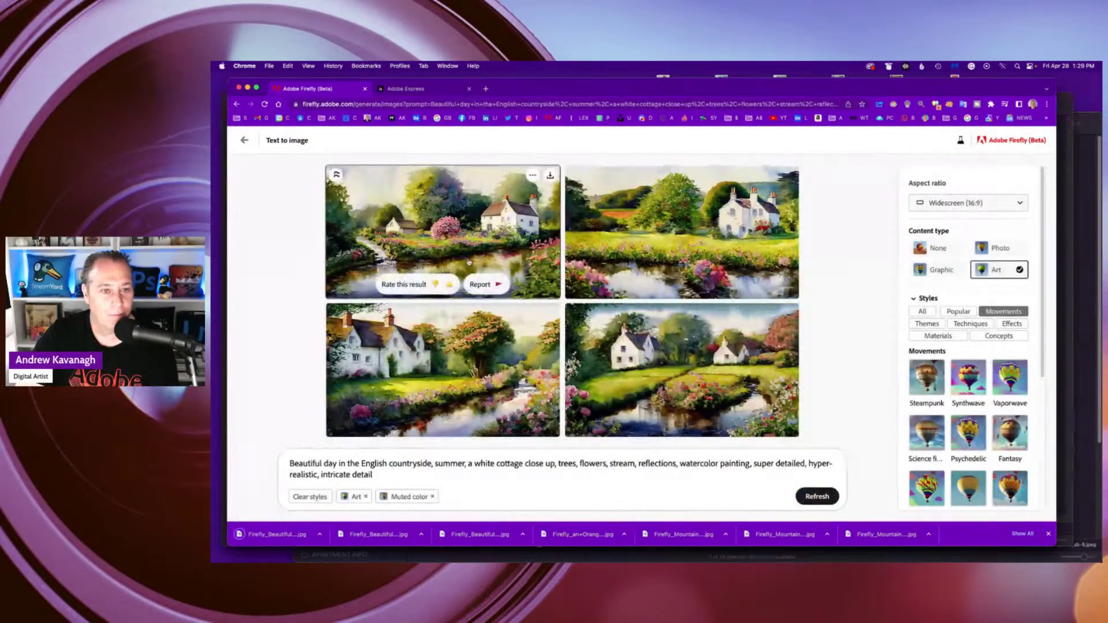
Step: Download the first widescreen cottage image and submit it to the Firefly Gallery
left_click(450, 231)
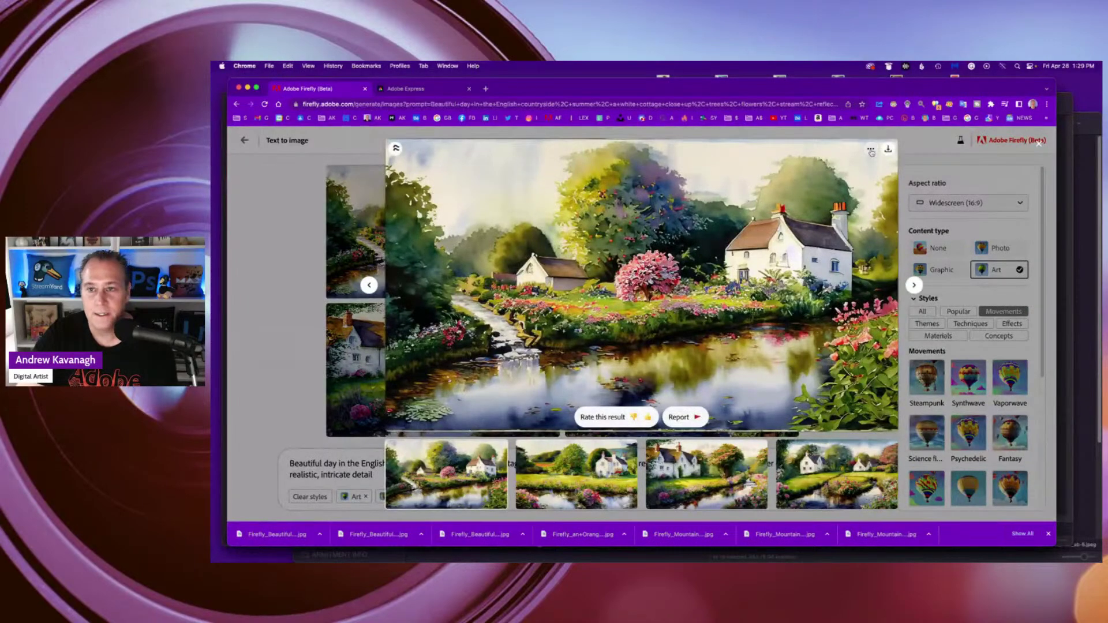
left_click(887, 149)
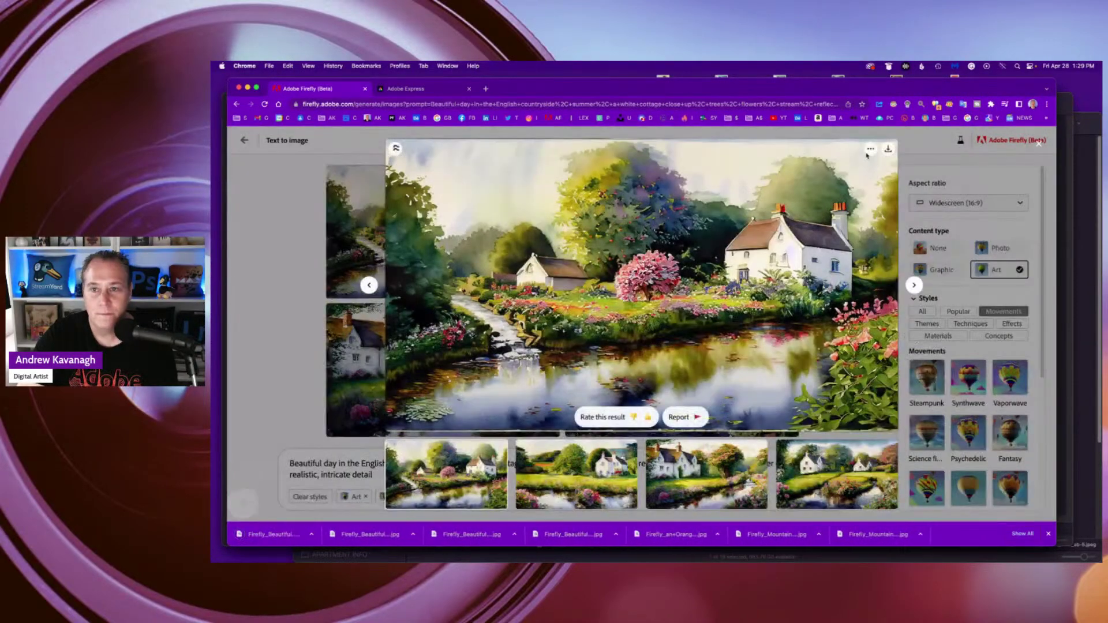
left_click(868, 149)
left_click(874, 168)
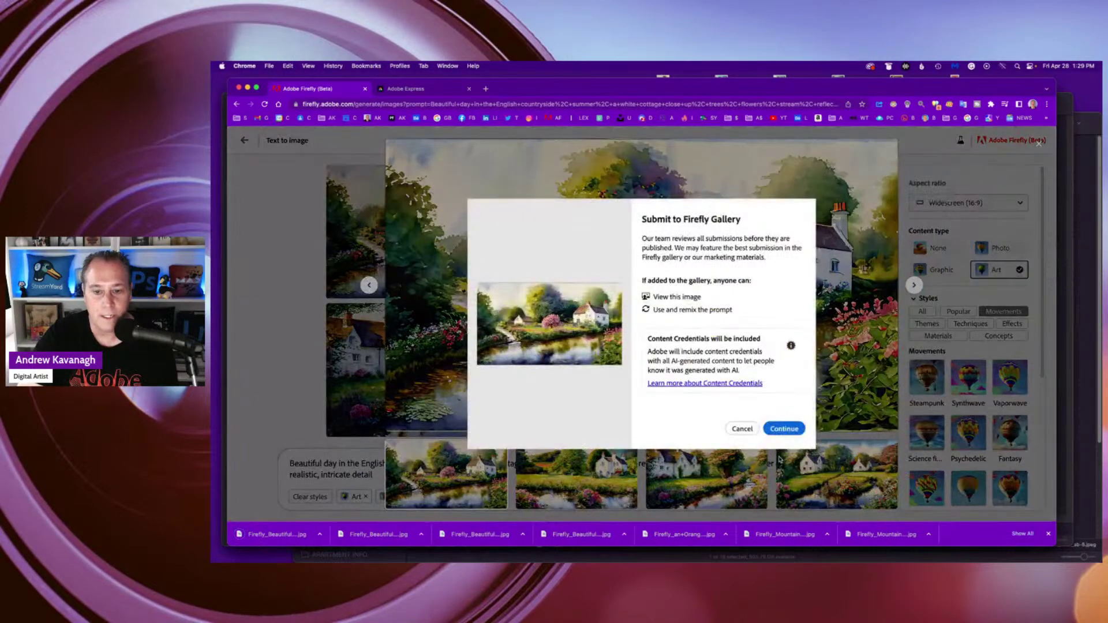
left_click(786, 430)
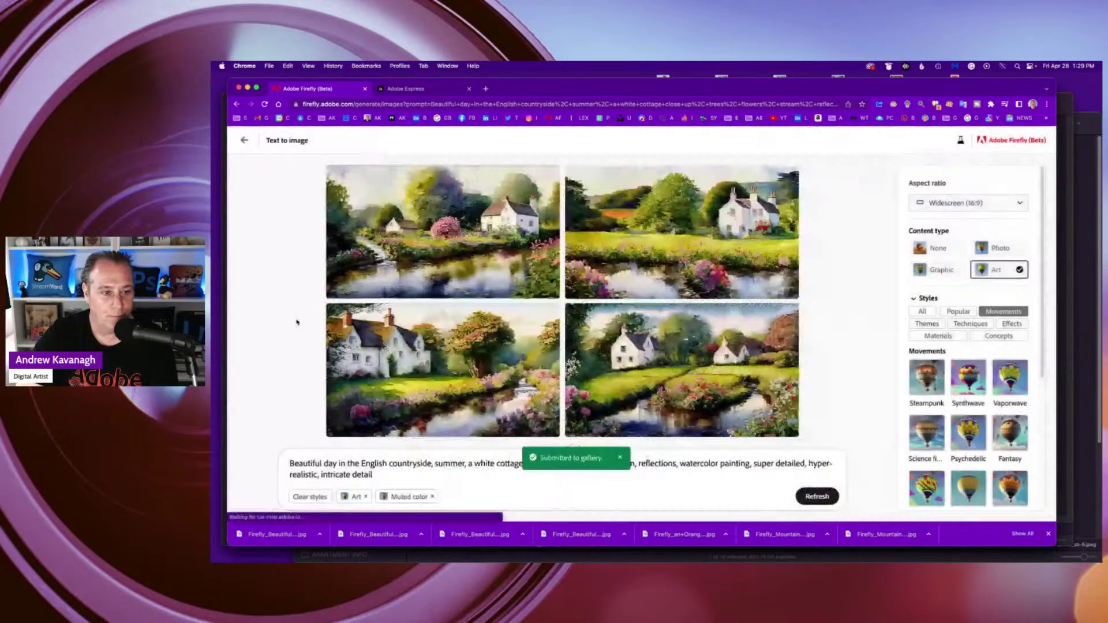
Step: Enlarge the third widescreen cottage image and return to the image grid
left_click(459, 399)
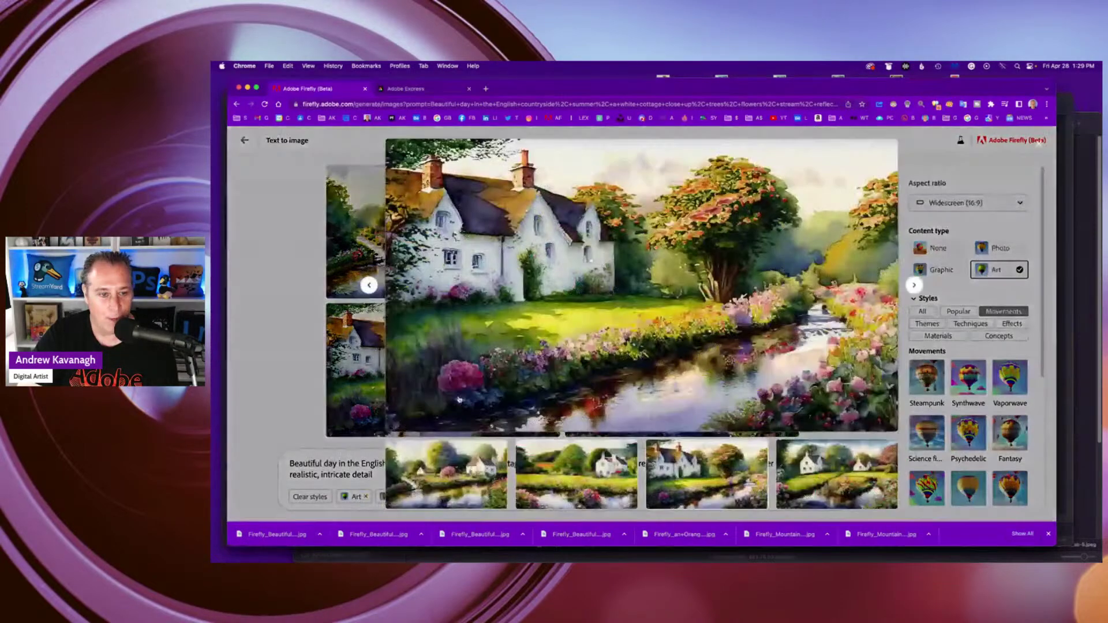
left_click(295, 351)
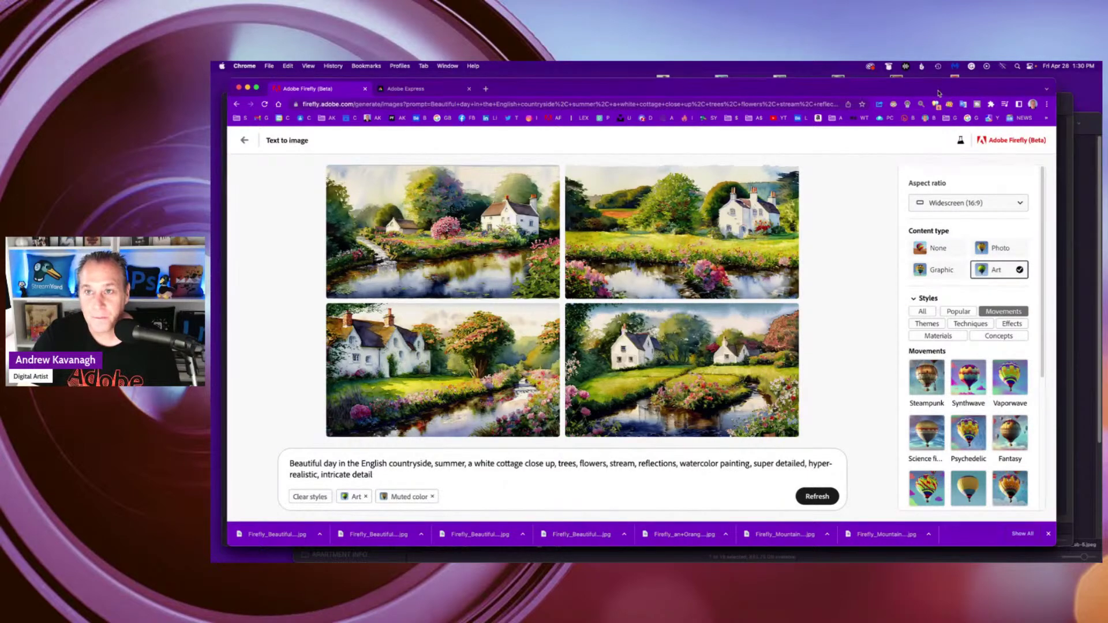
Step: Move all downloaded Firefly images from the Trickster recent files list into the *FIREFLY TODAY folder in Finder
left_click_drag(934, 89, 936, 187)
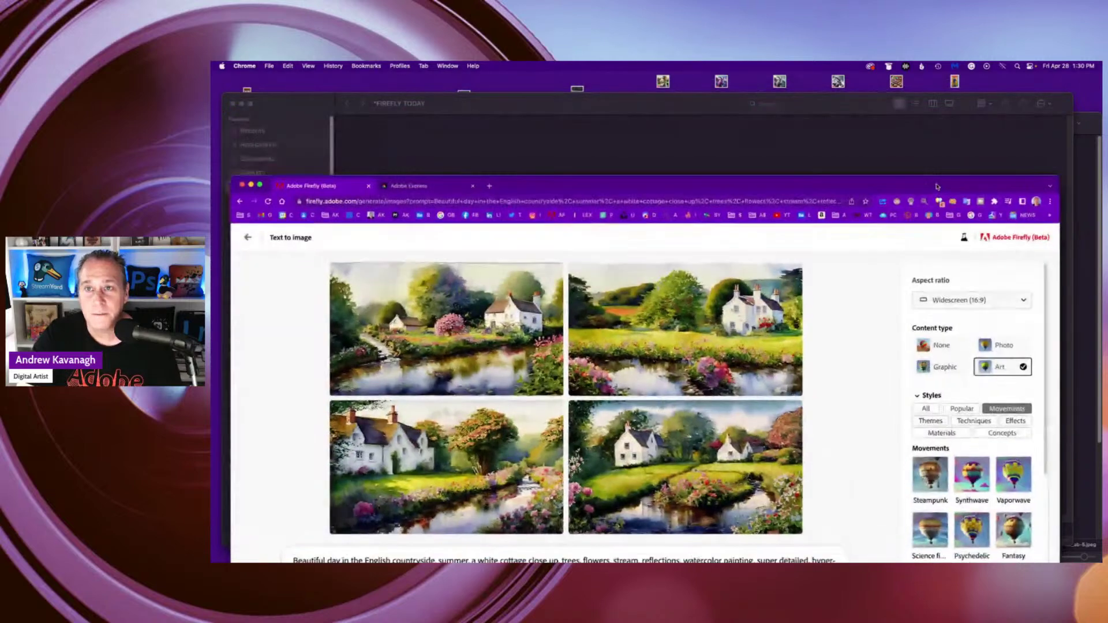
left_click(930, 67)
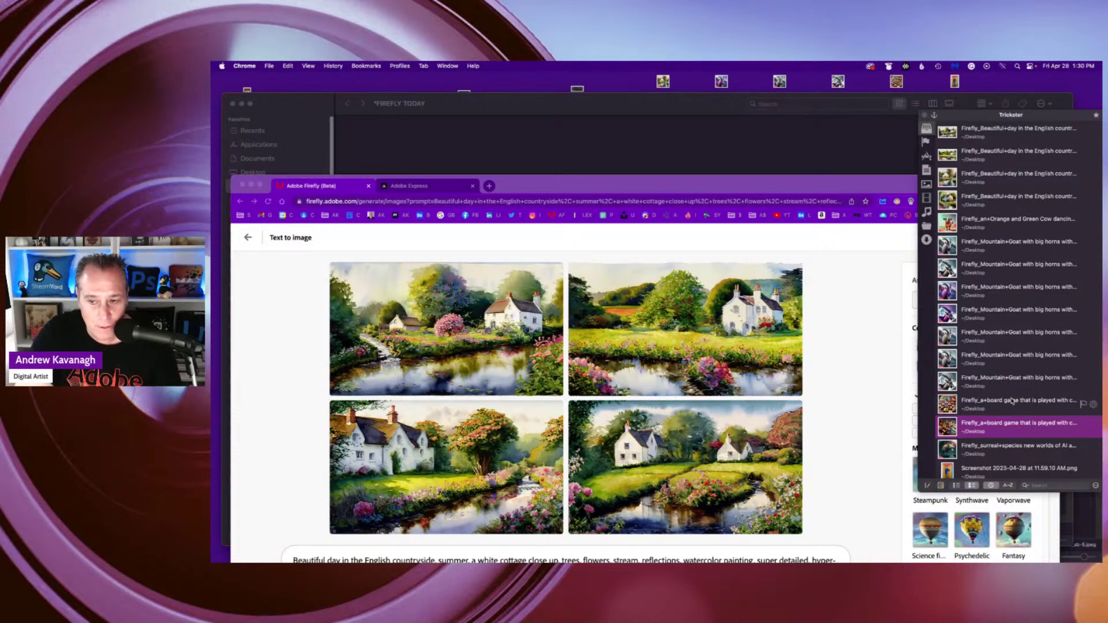
scroll(1011, 401, "down", 2)
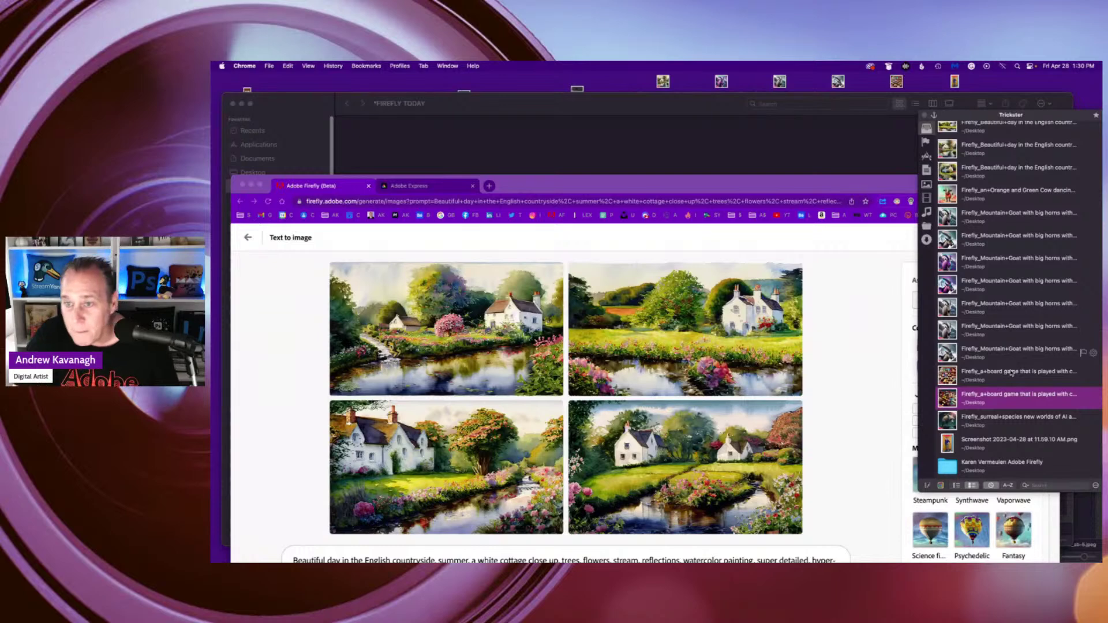
scroll(1014, 376, "up", 1)
scroll(1014, 377, "down", 3)
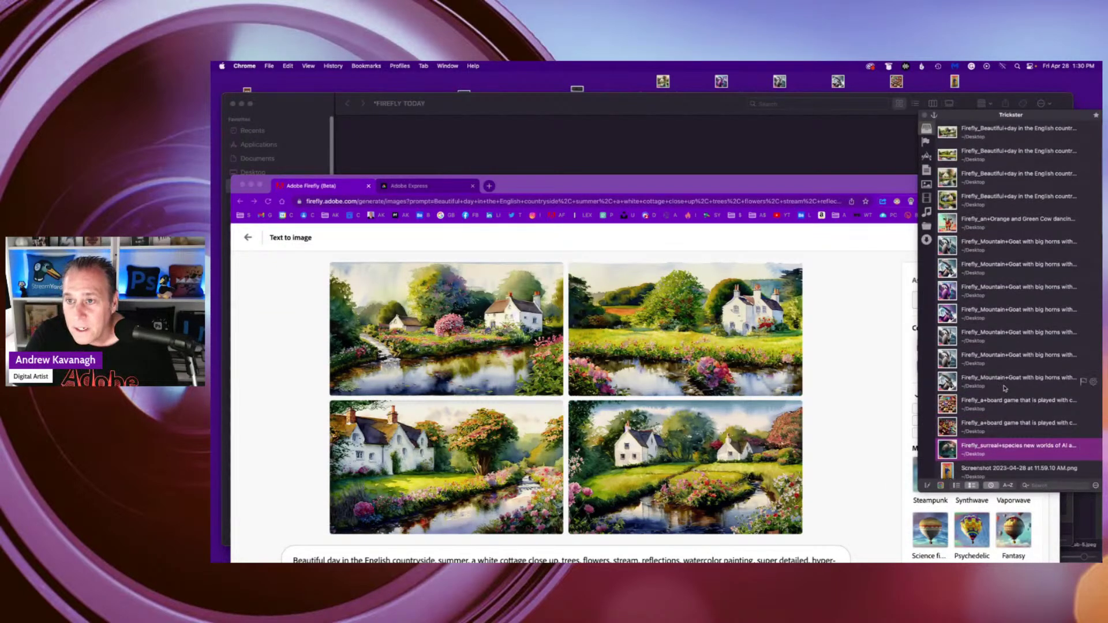
left_click(1002, 136, "shift")
left_click_drag(962, 143, 685, 99)
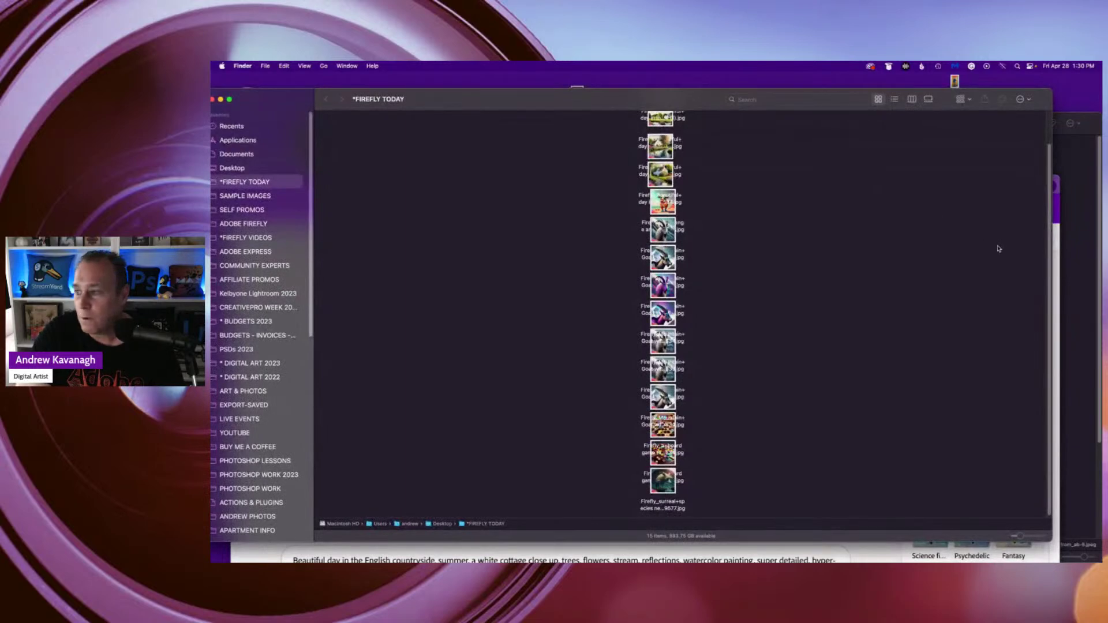
Step: Group the *FIREFLY TODAY folder's images by Date Added and enlarge their thumbnails
left_click(969, 100)
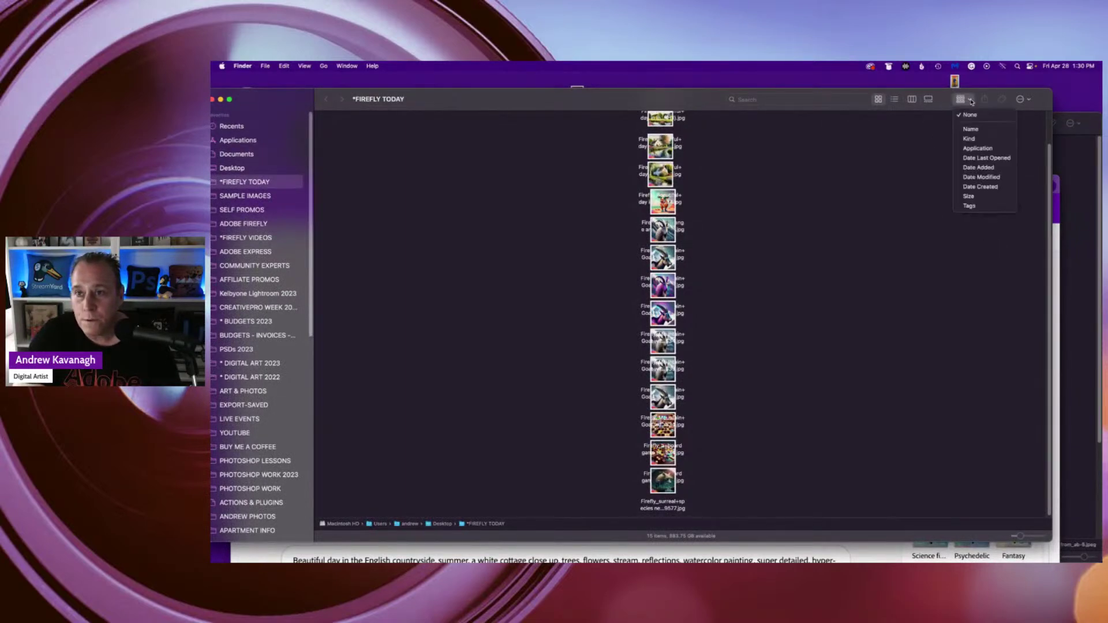
left_click(979, 167)
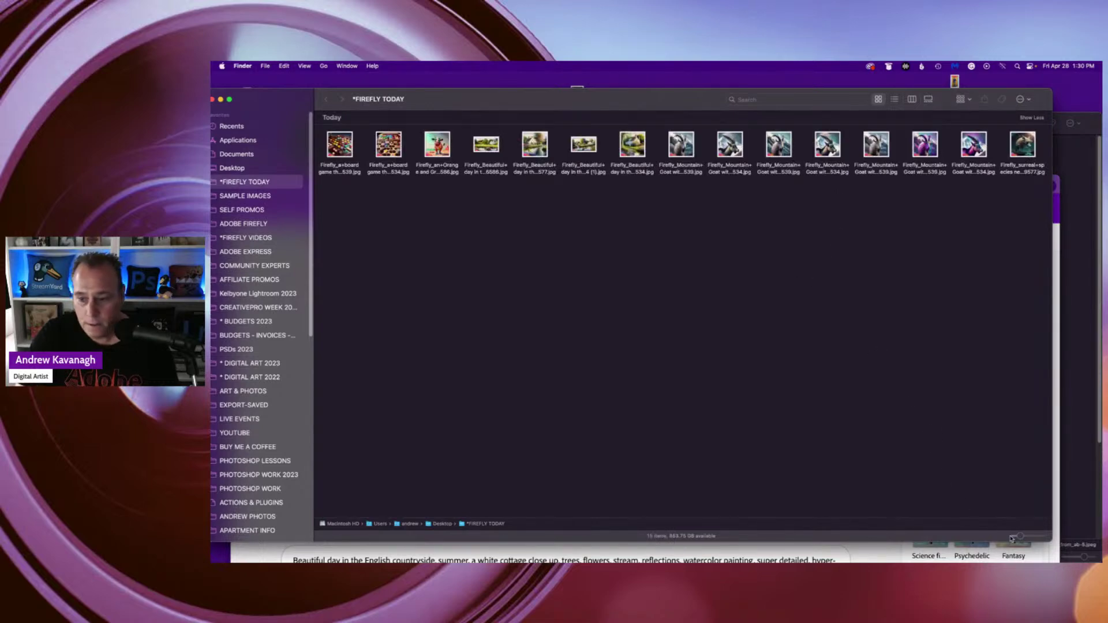
left_click_drag(1023, 540, 1033, 539)
left_click(962, 99)
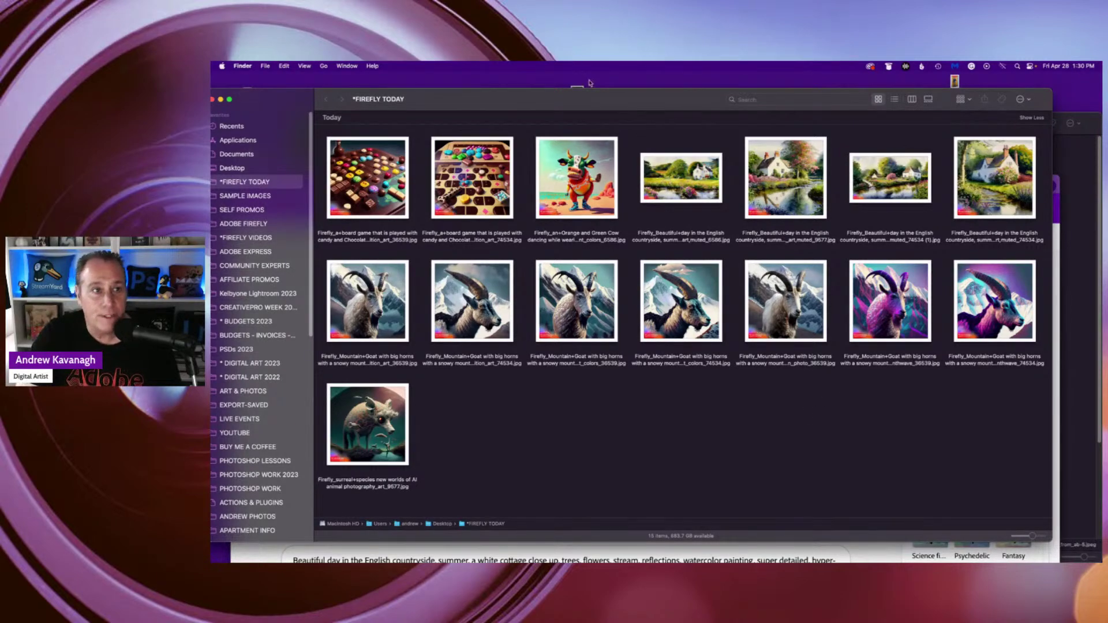
Step: Collapse the sidebar of the *FIREFLY TODAY folder window and reposition the window
mouse_move(611, 102)
left_mouse_down()
mouse_move(636, 102)
mouse_move(625, 105)
left_mouse_up()
left_click_drag(325, 328, 220, 331)
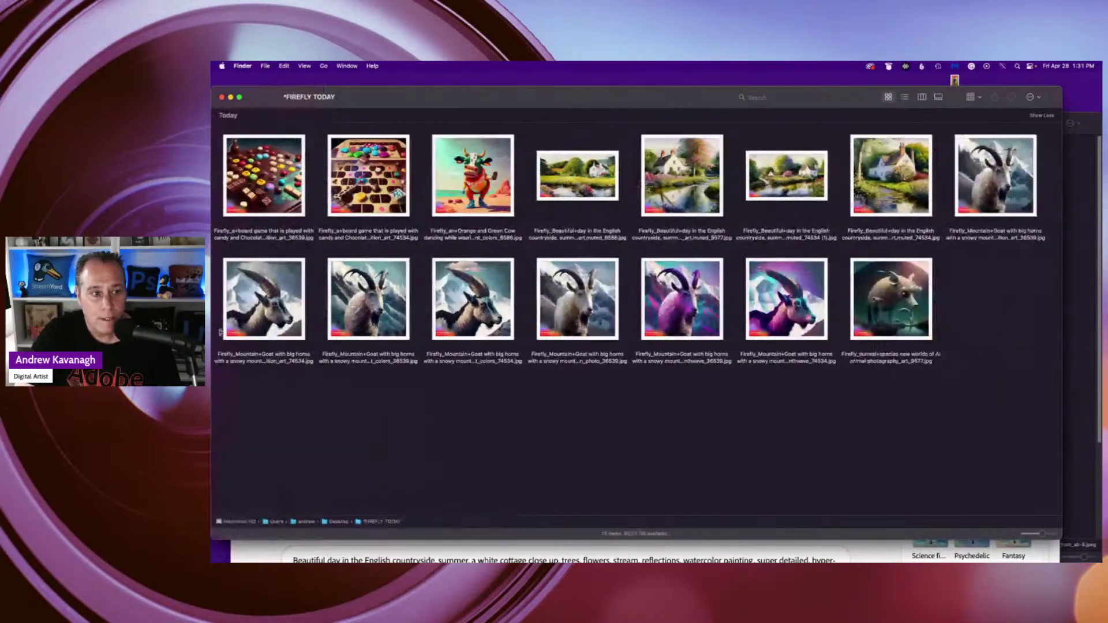
mouse_move(596, 100)
left_mouse_down()
mouse_move(626, 94)
mouse_move(605, 92)
left_mouse_up()
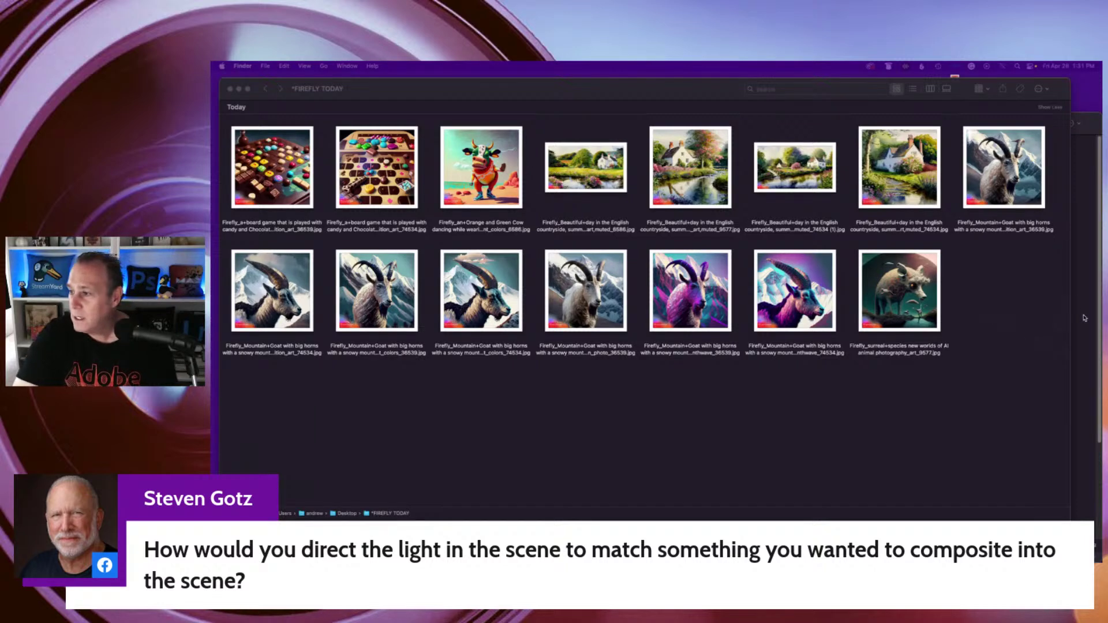
left_click_drag(661, 94, 659, 106)
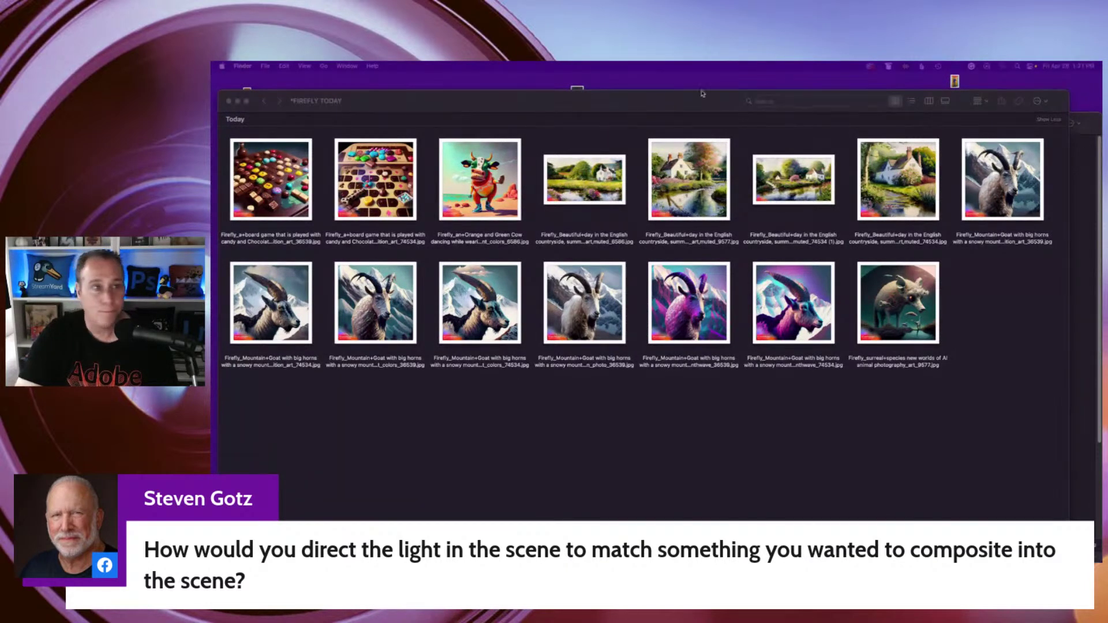
Step: Bring the * DIGITAL ART 2023 folder window to the front and close it
left_click(347, 66)
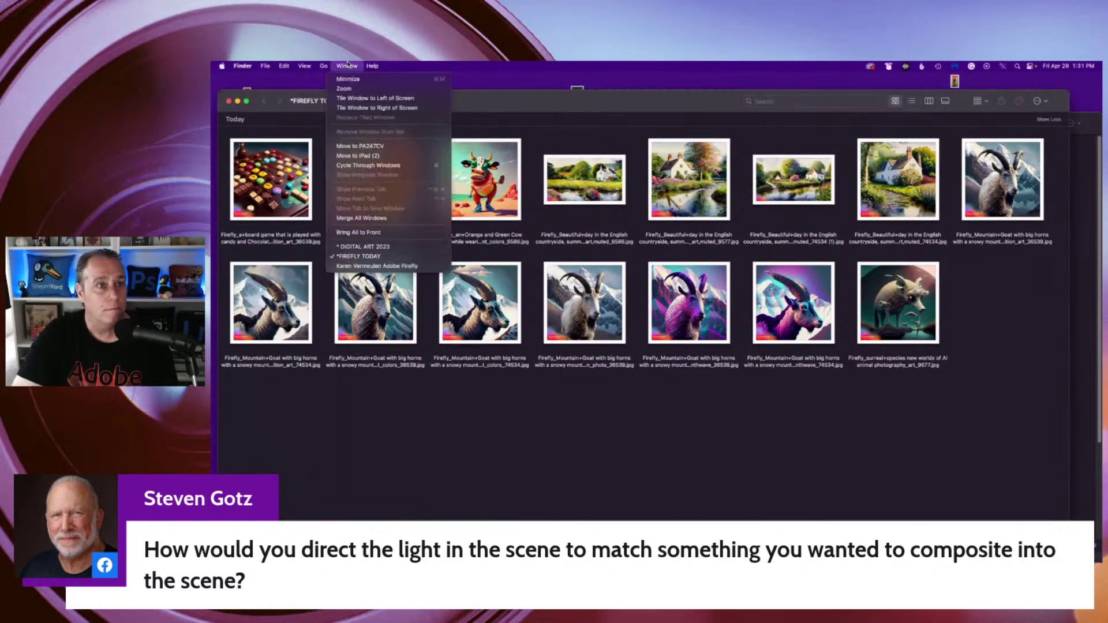
left_click(376, 249)
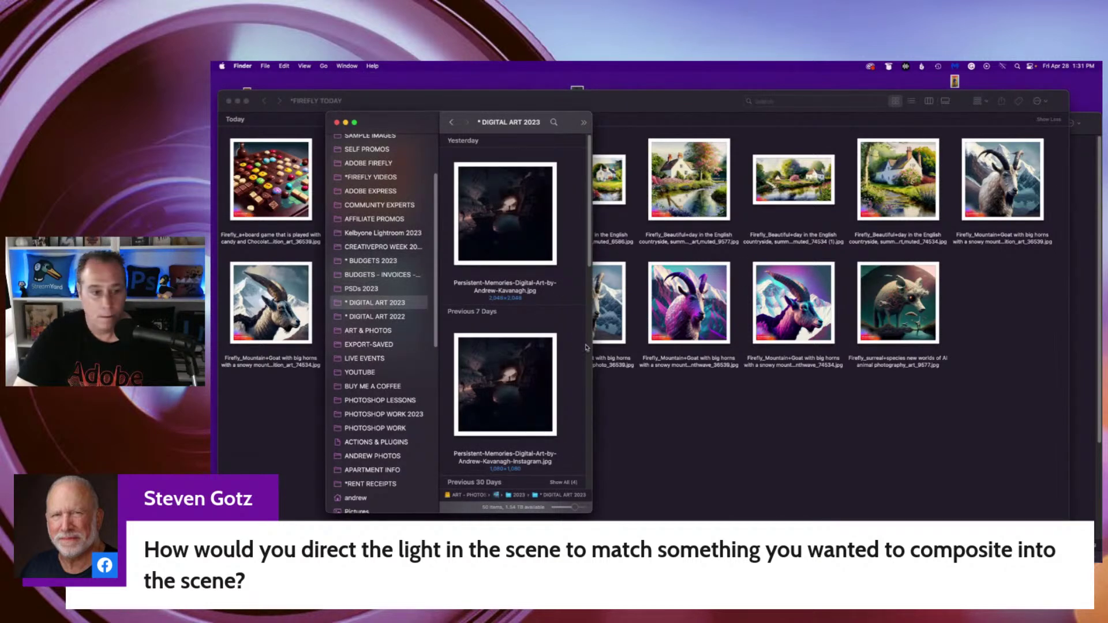
left_click(336, 123)
Step: Move the *FIREFLY TODAY window out of the way and bring the Adobe Firefly browser window back into full view
left_click_drag(437, 103, 437, 296)
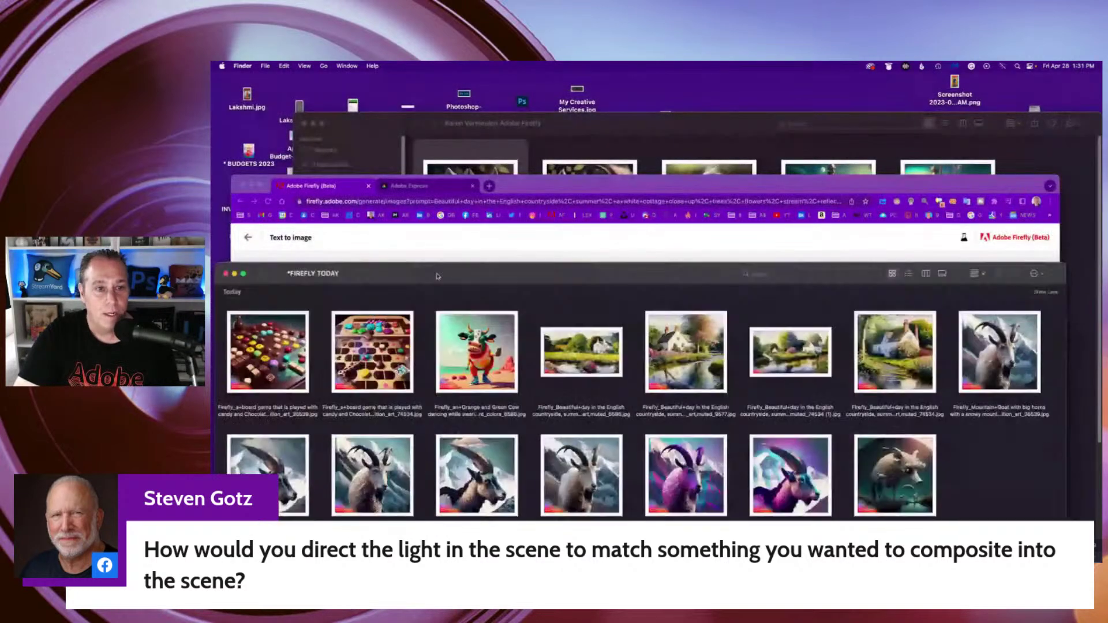
left_click(611, 191)
left_click_drag(611, 190, 597, 90)
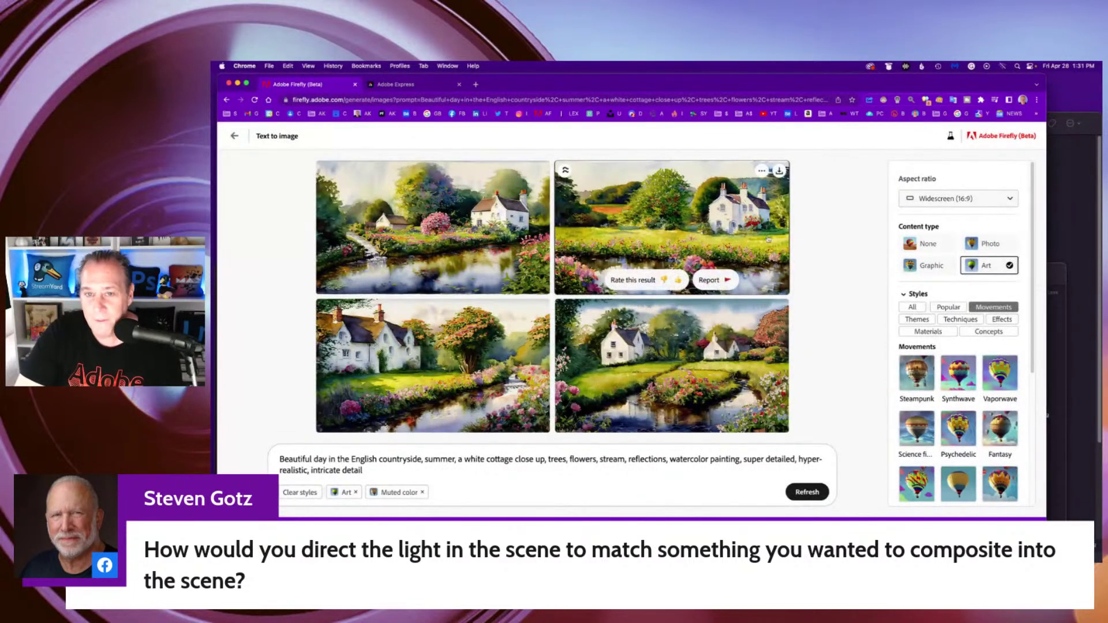
Step: Set the lighting of the cottage images to Golden hour and generate them again
scroll(1016, 291, "down", 1)
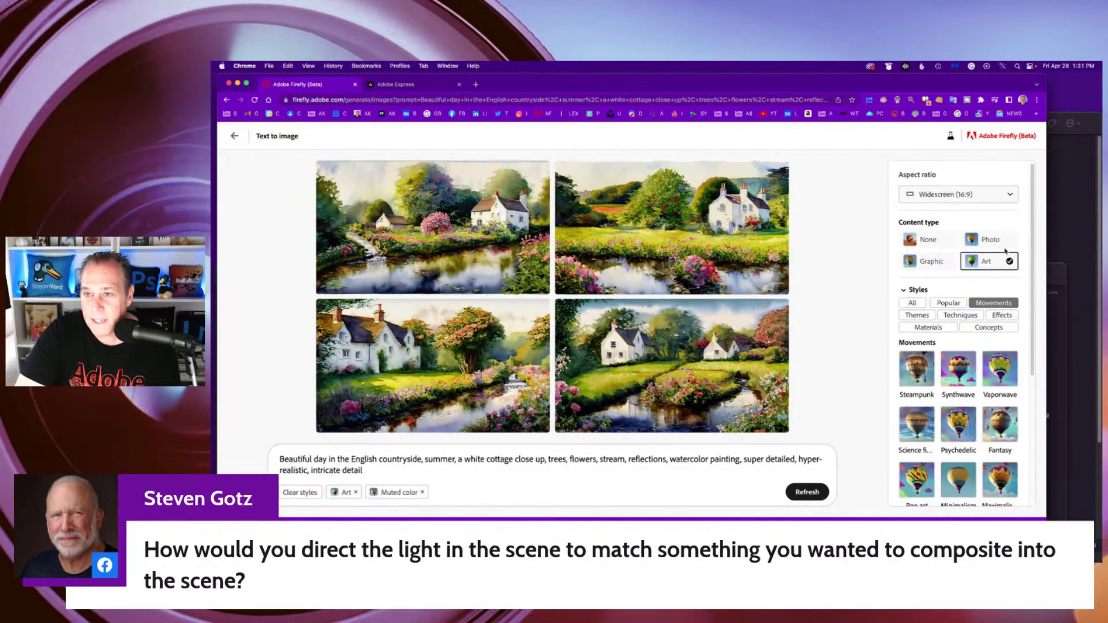
scroll(962, 283, "down", 3)
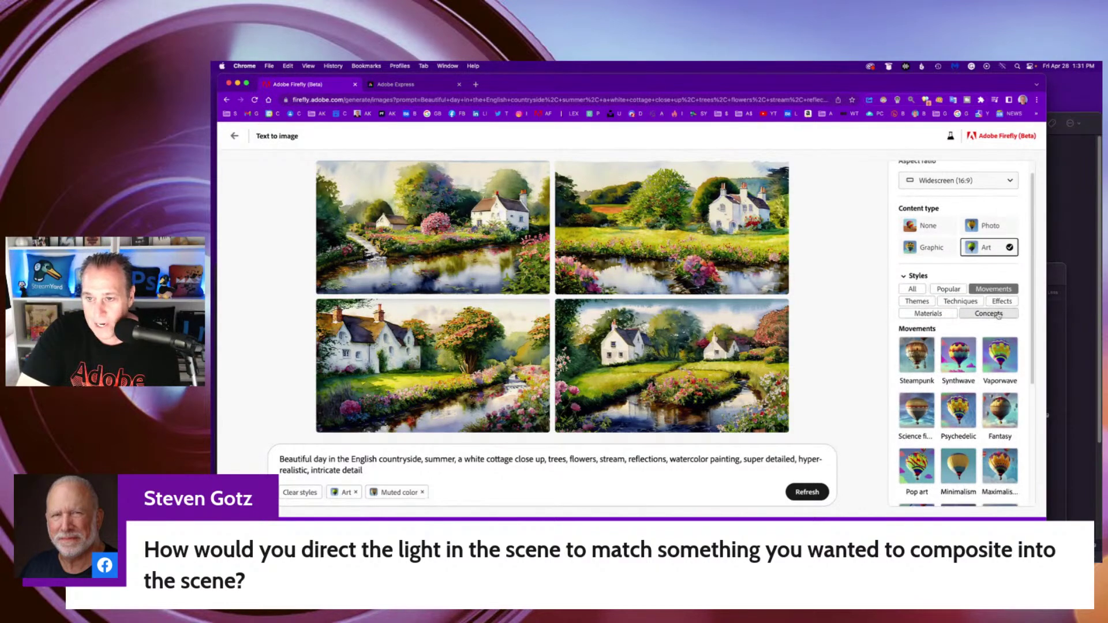
scroll(1001, 314, "down", 10)
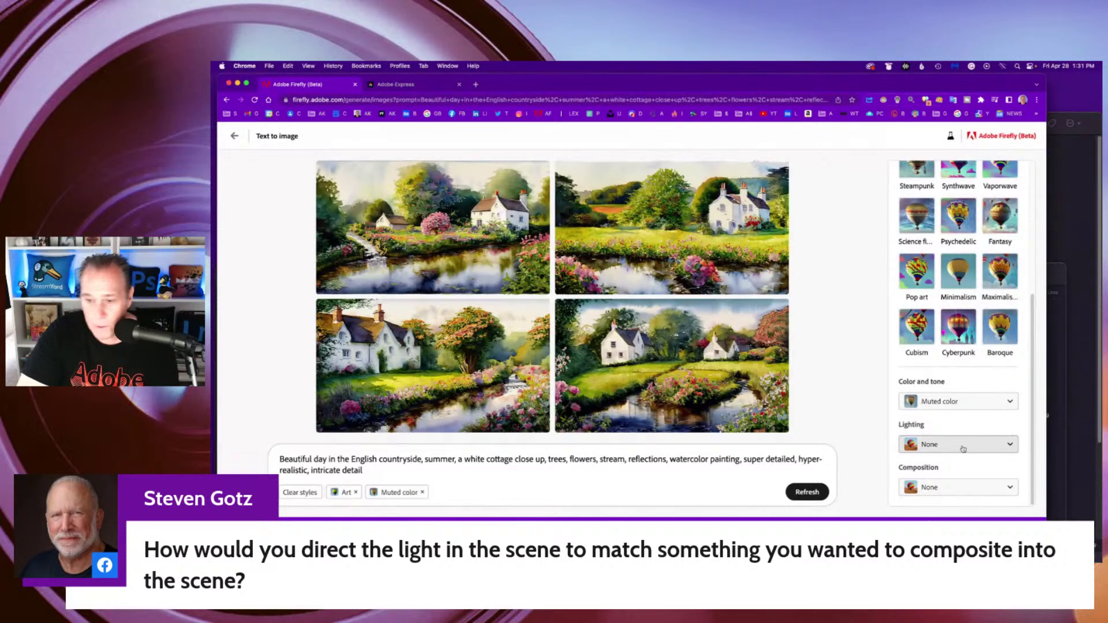
left_click(967, 445)
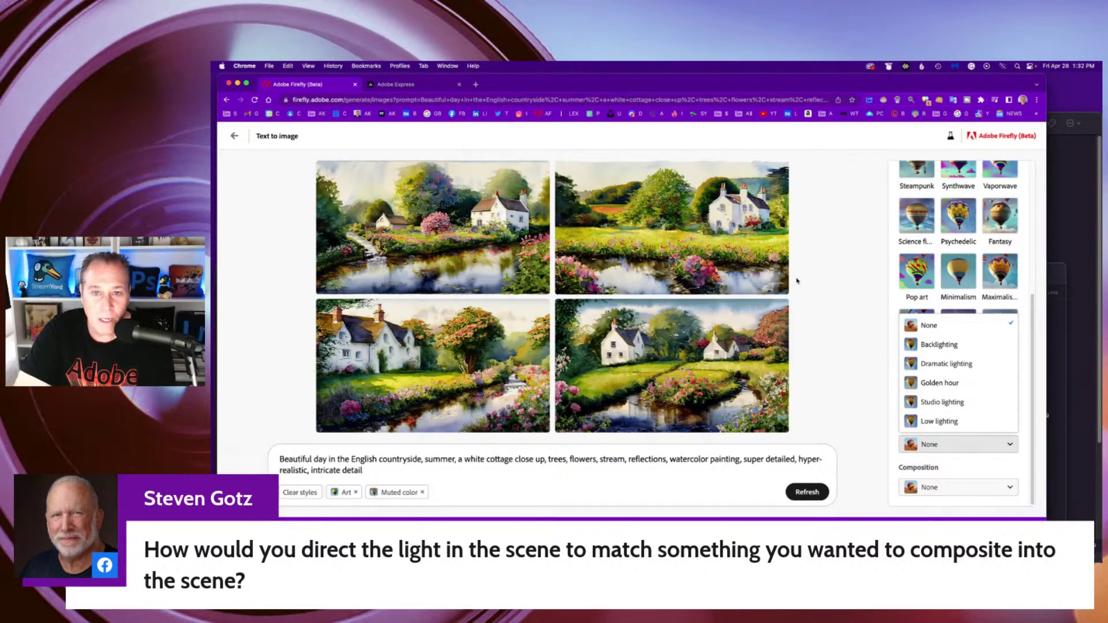
left_click(940, 384)
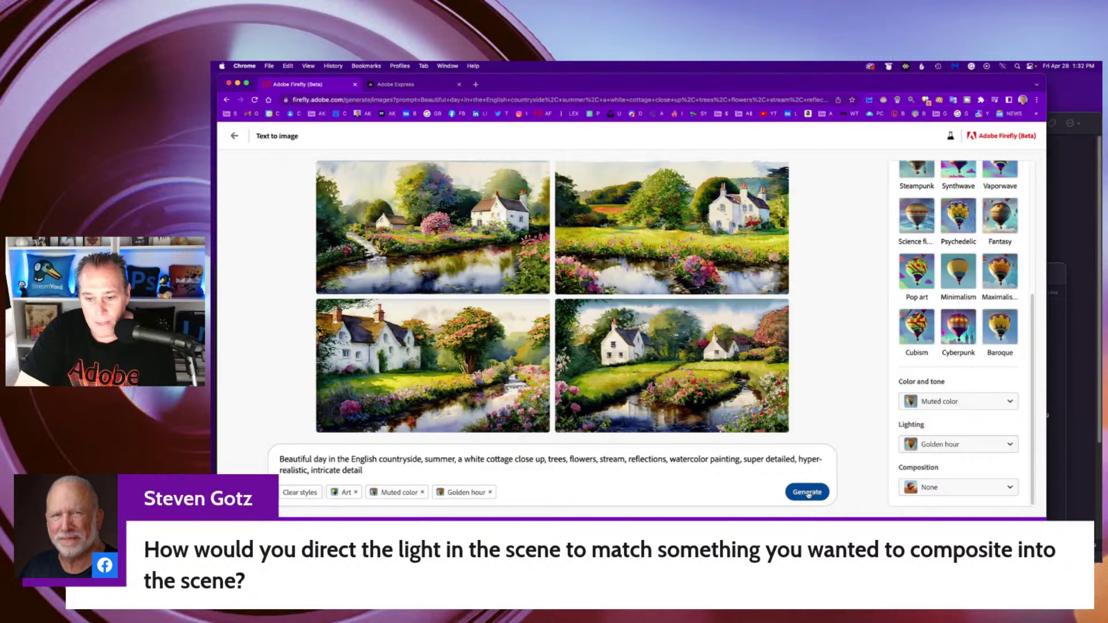
left_click(807, 492)
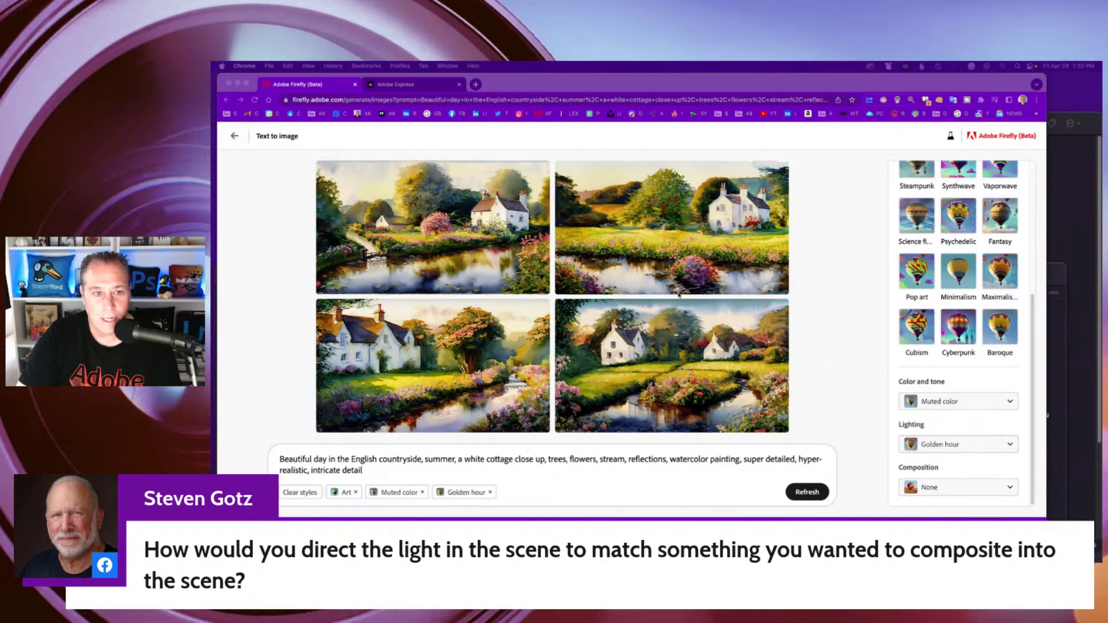
Step: Set the color and tone of the cottage images to Vibrant color and generate them again
left_click(983, 404)
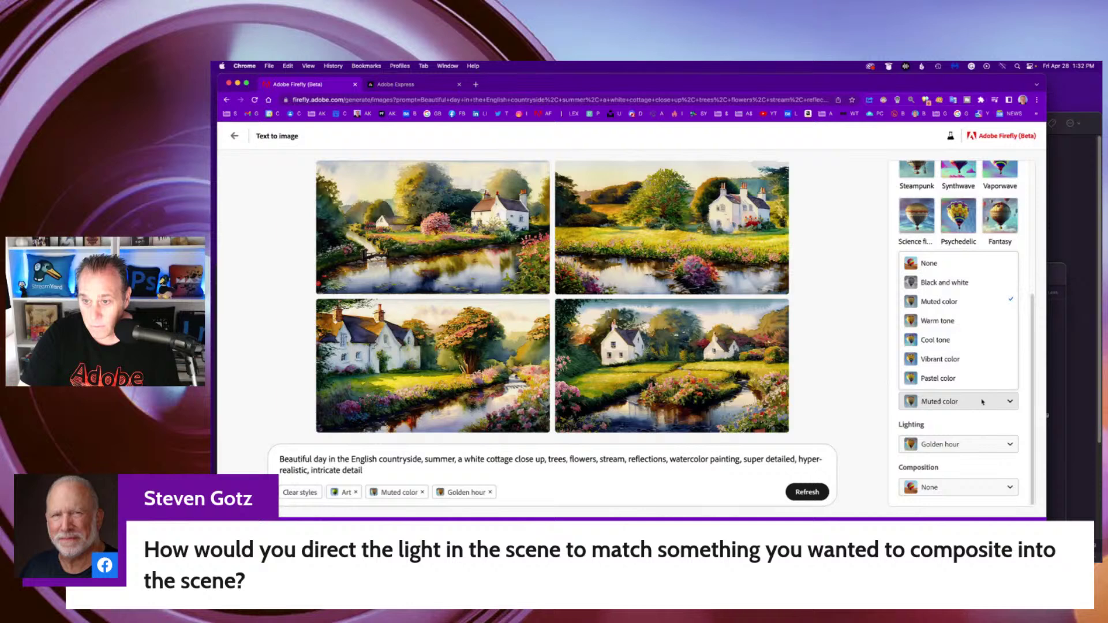
left_click(946, 359)
left_click(813, 493)
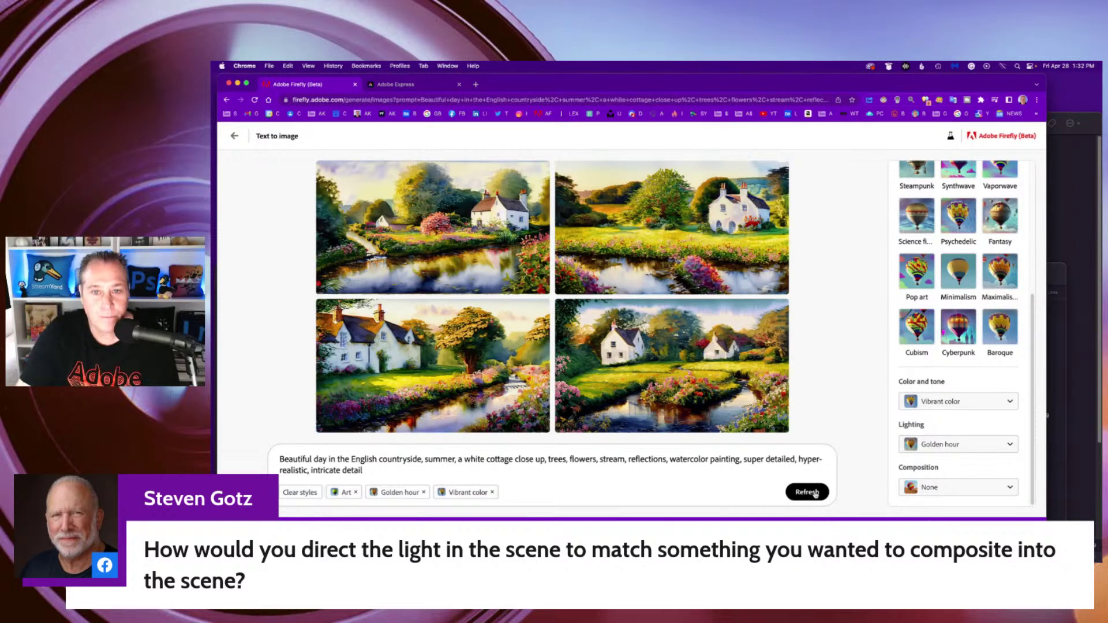
Step: Examine the vibrant golden-hour cottage images one by one at enlarged size and return to the grid
left_click(433, 231)
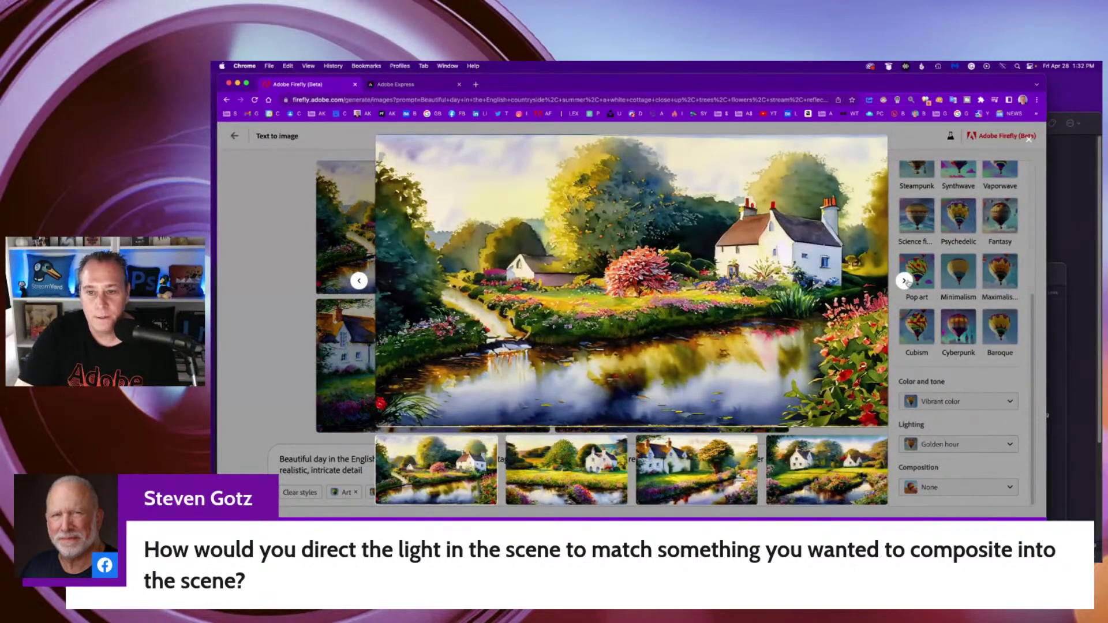
left_click(904, 281)
left_click(904, 281)
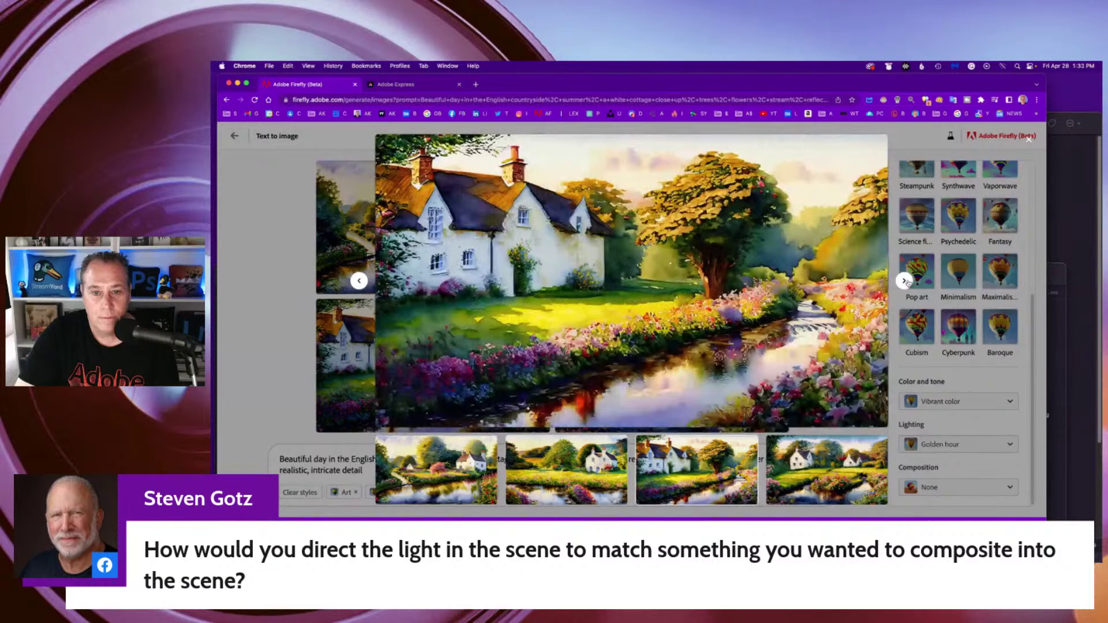
left_click(904, 281)
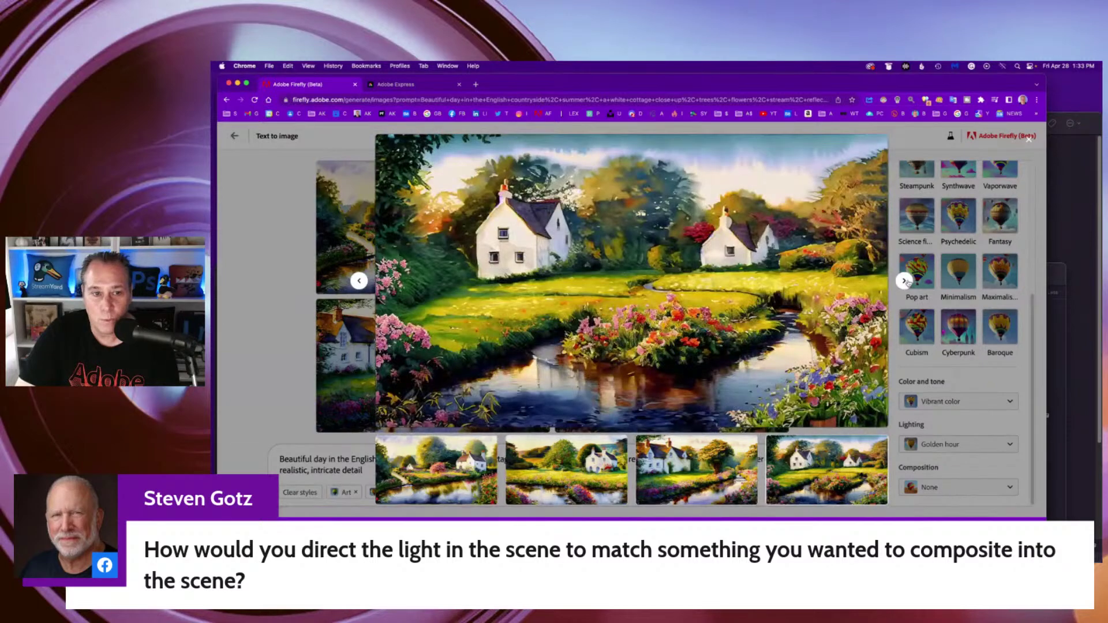
left_click(904, 281)
key("Escape")
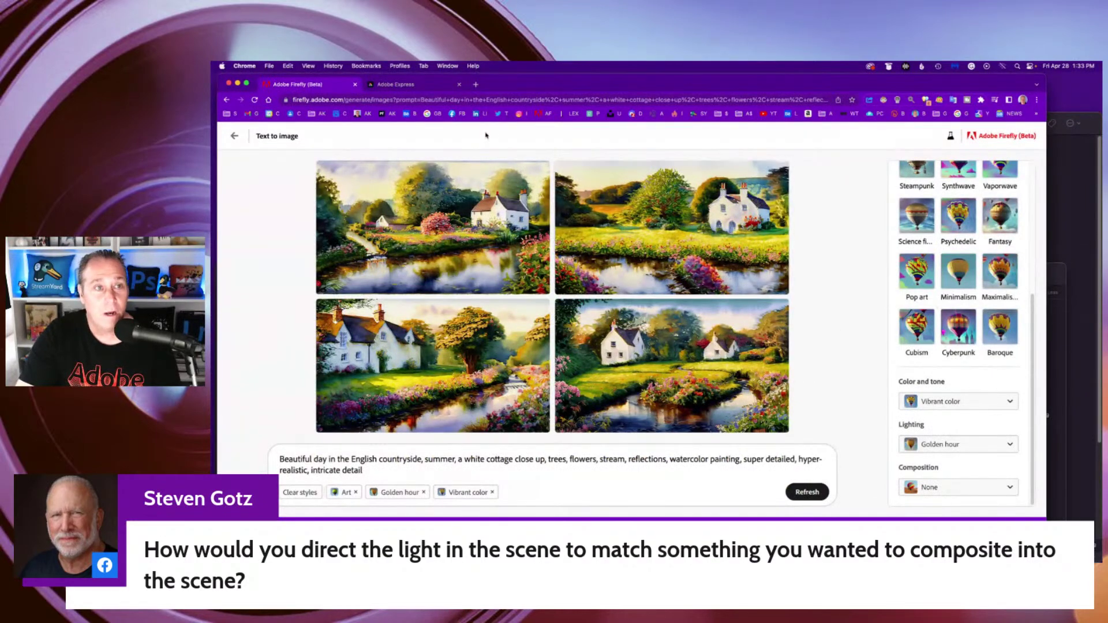
Step: Switch to Adobe Express and look through its Projects, Brands and Libraries pages, returning to Home to view the quick actions
left_click(407, 87)
left_click_drag(515, 80, 531, 80)
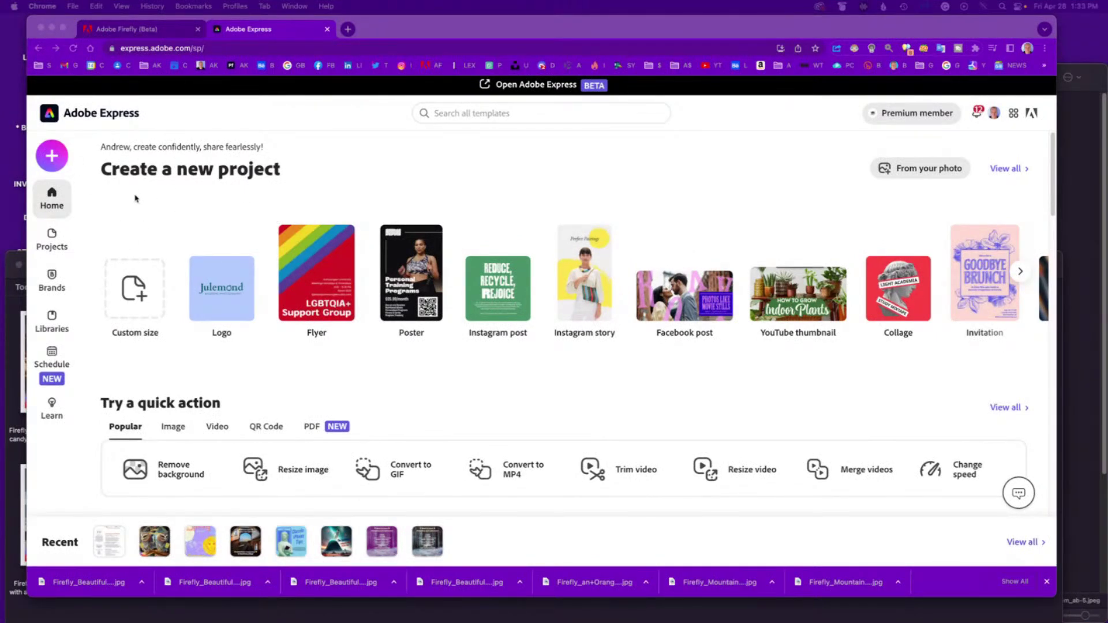
left_click(57, 206)
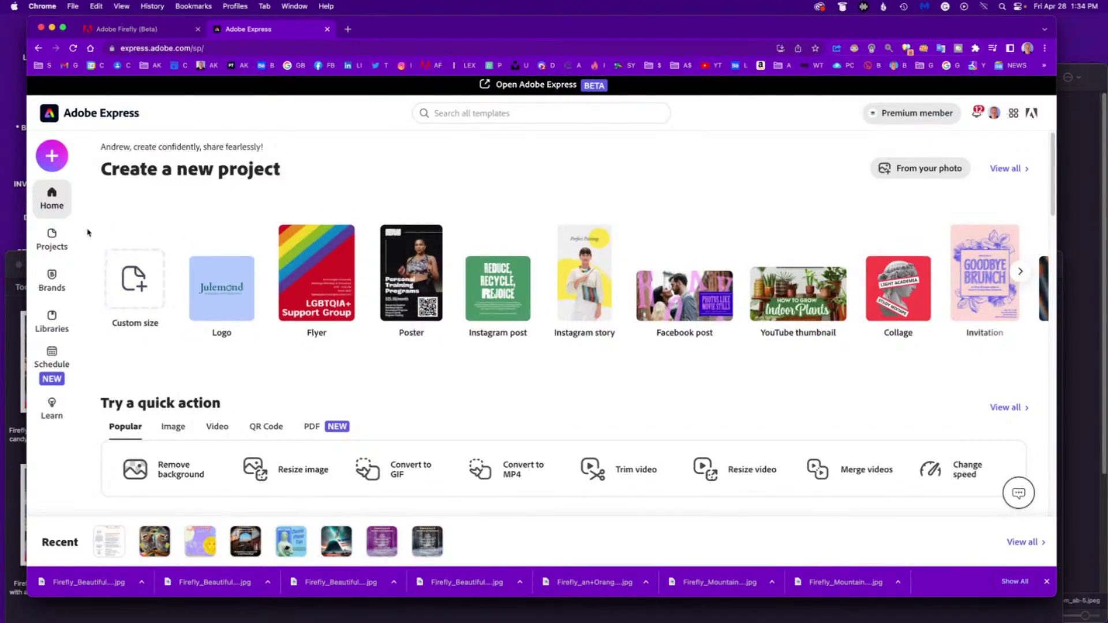
left_click(53, 242)
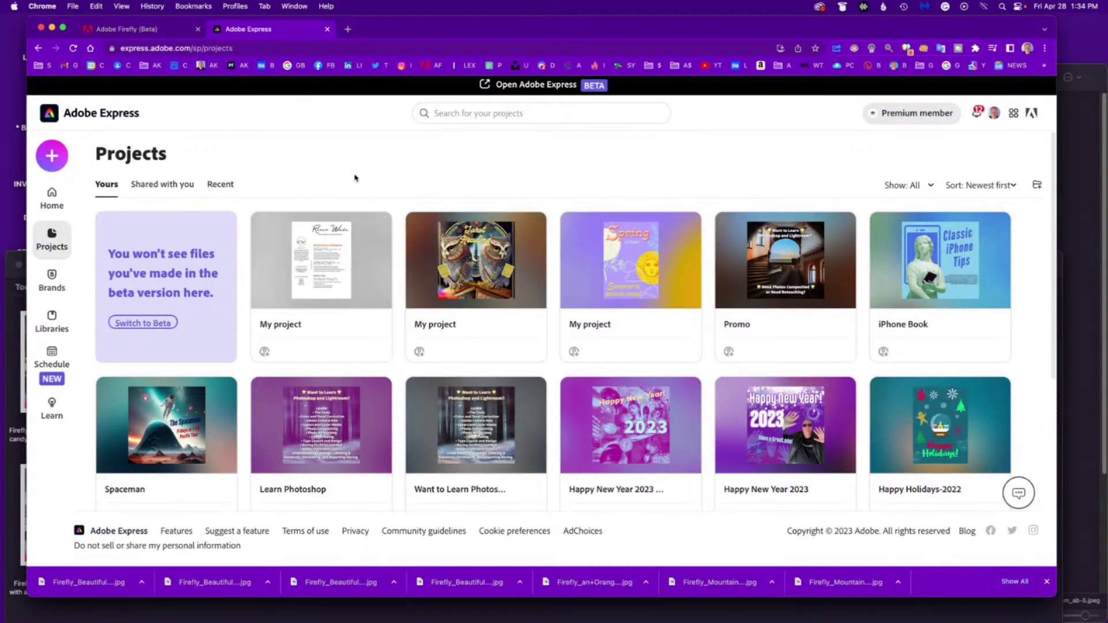
left_click(50, 283)
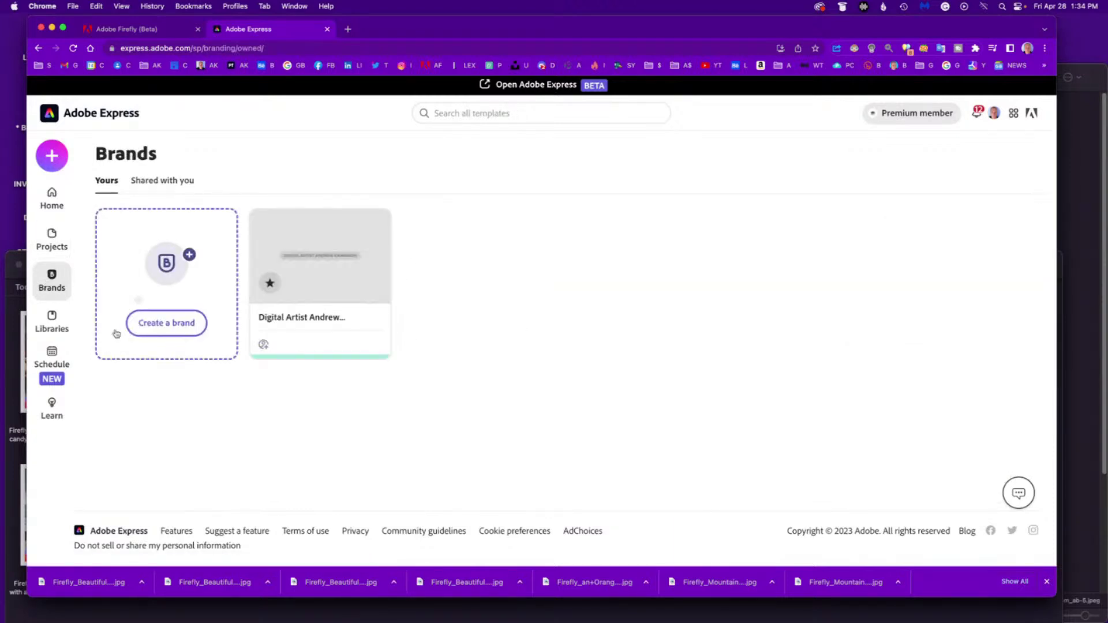
left_click(51, 322)
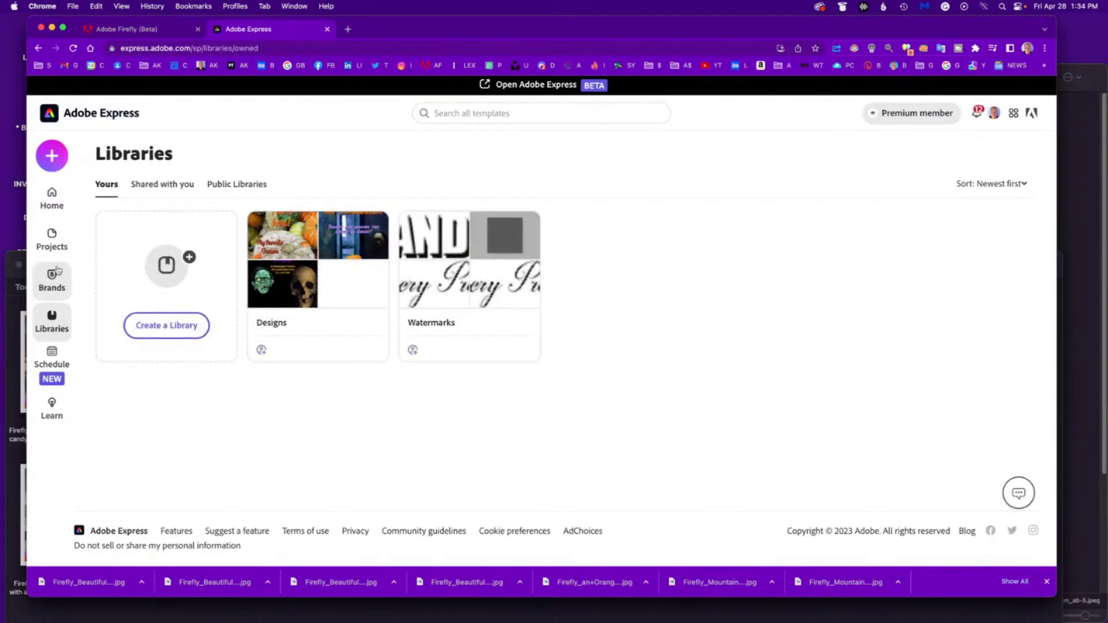
left_click(51, 197)
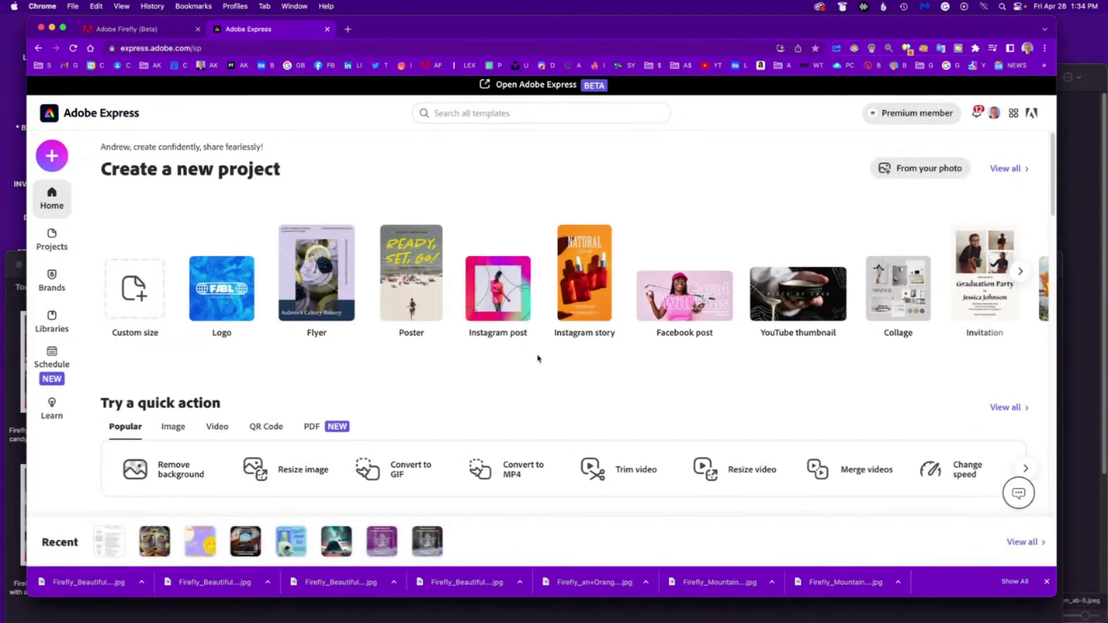
scroll(531, 404, "down", 2)
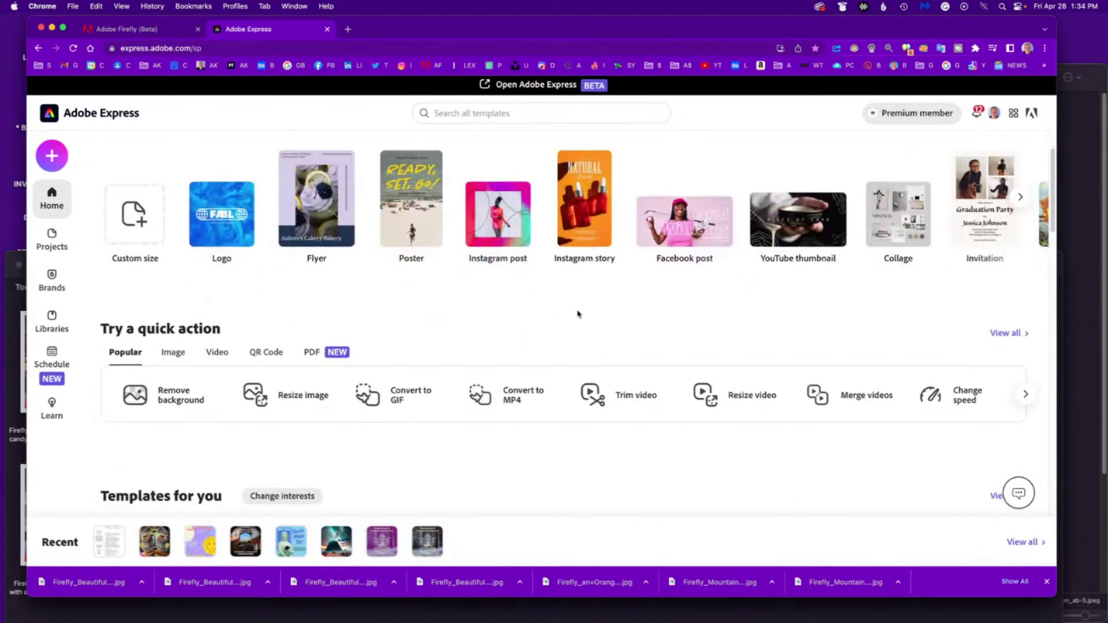
Step: Search all templates for "Goat" and start a project from the "Astrological Signs, Aries the Ram" template
scroll(577, 314, "up", 2)
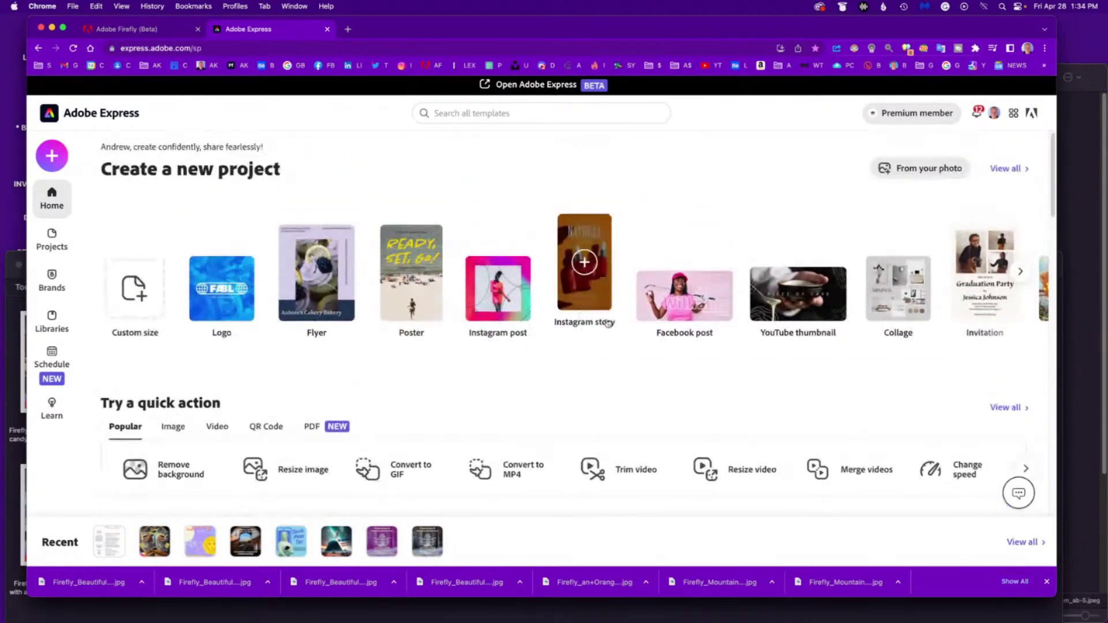
left_click(525, 113)
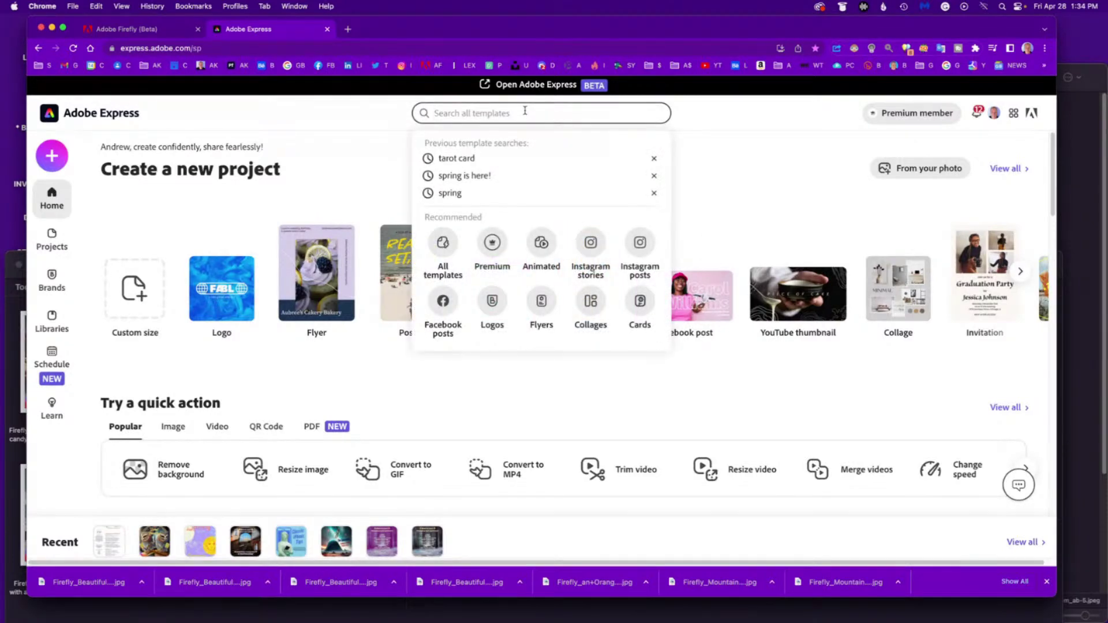
left_click(748, 174)
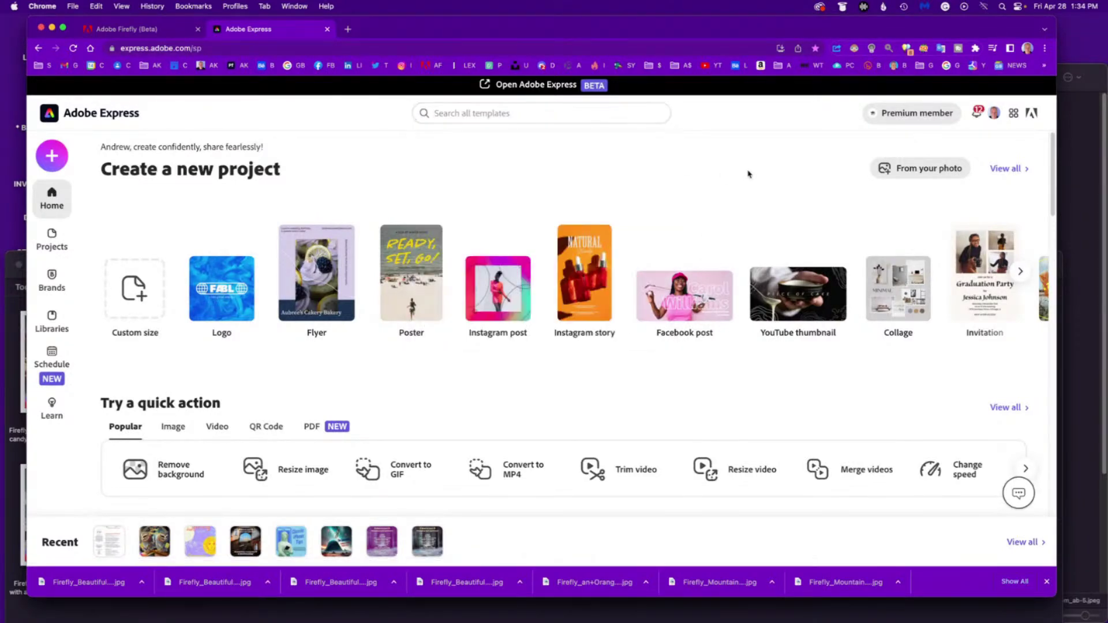
left_click(518, 113)
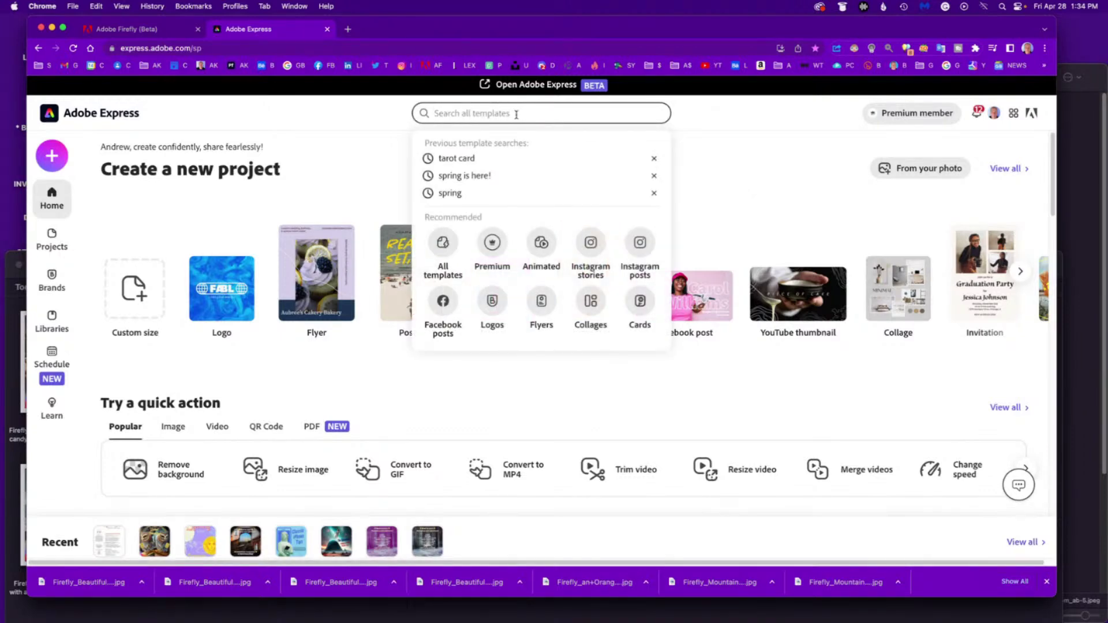
type("Goat")
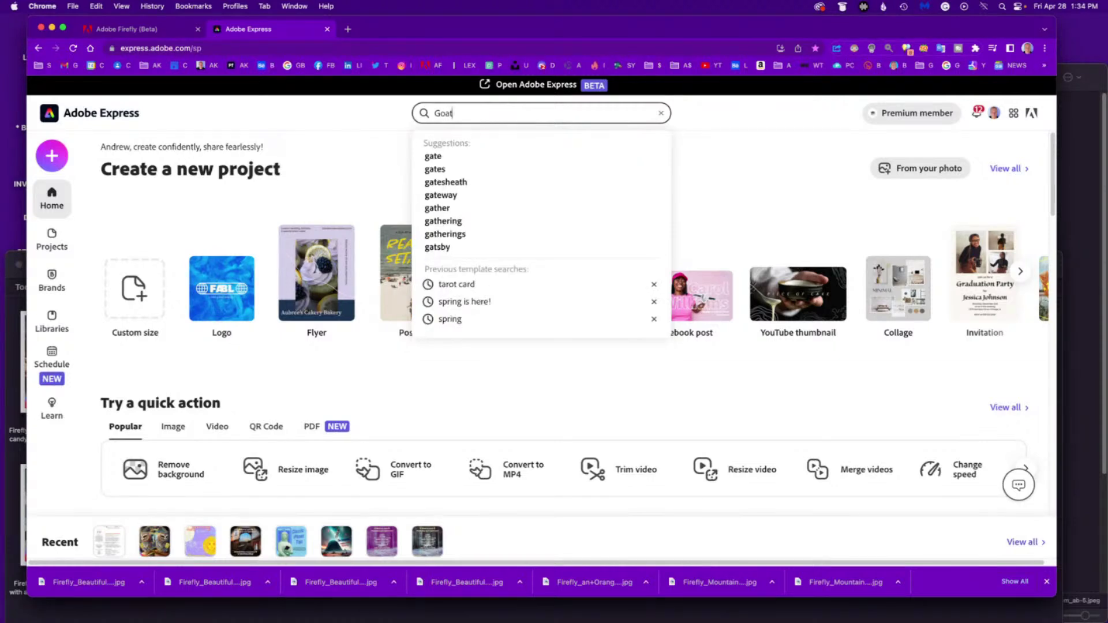
key("Return")
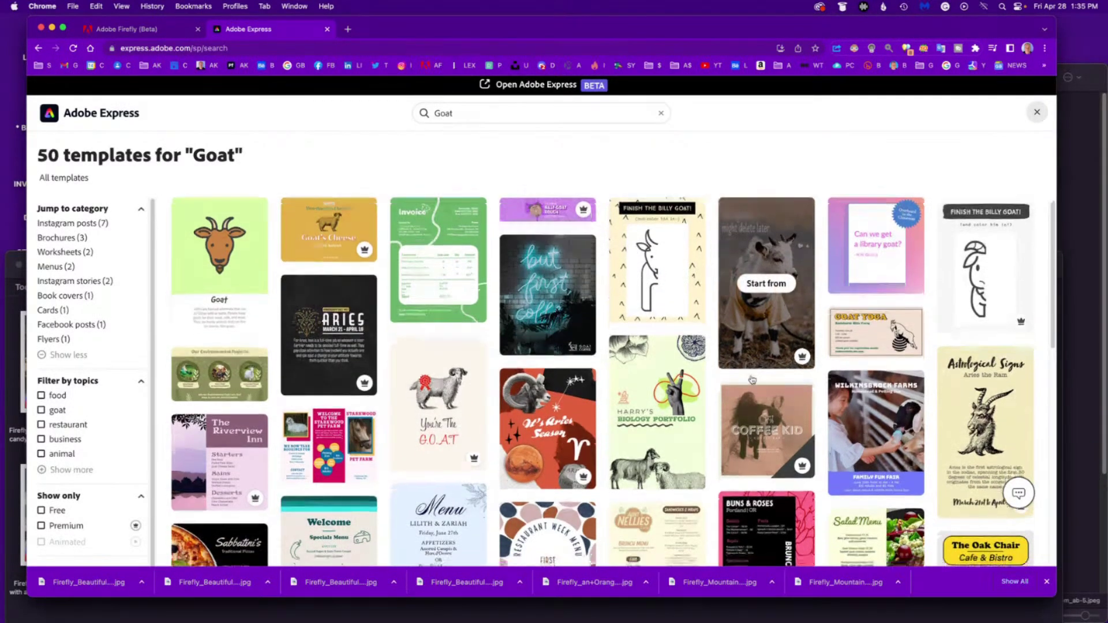
scroll(753, 358, "down", 3)
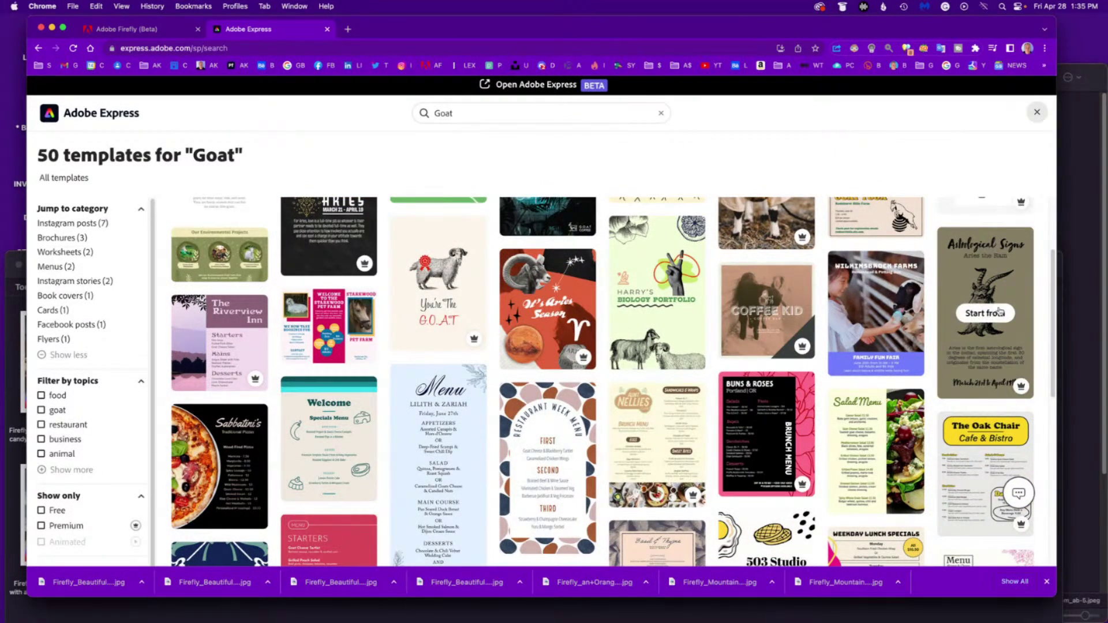
left_click(1001, 281)
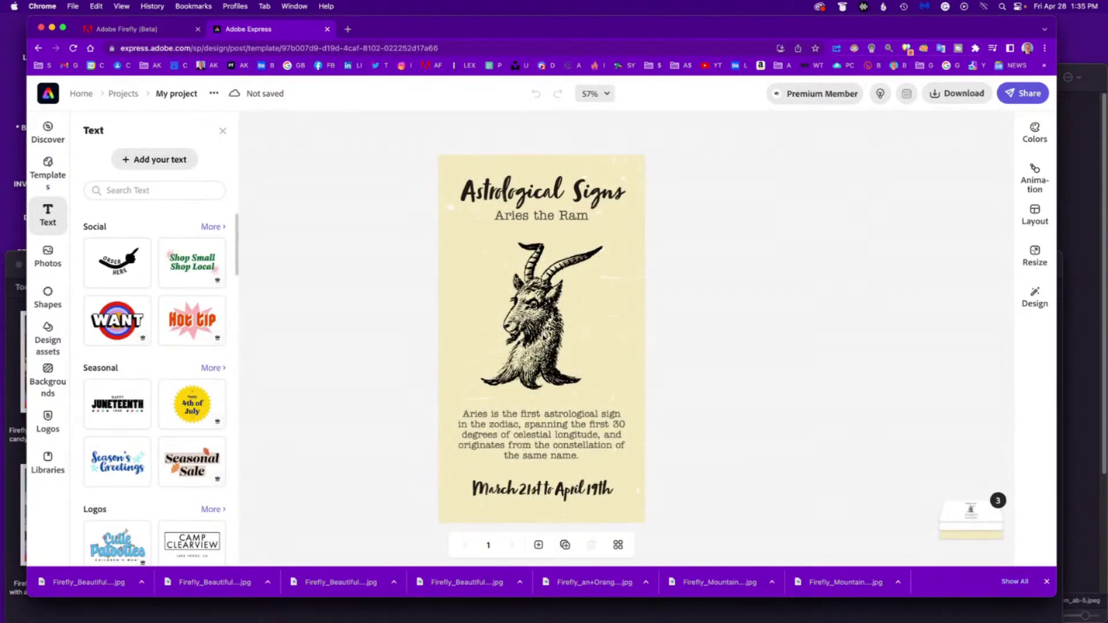
Step: Ungroup the template's combined text and goat illustration so its elements can be edited separately
left_click(554, 322)
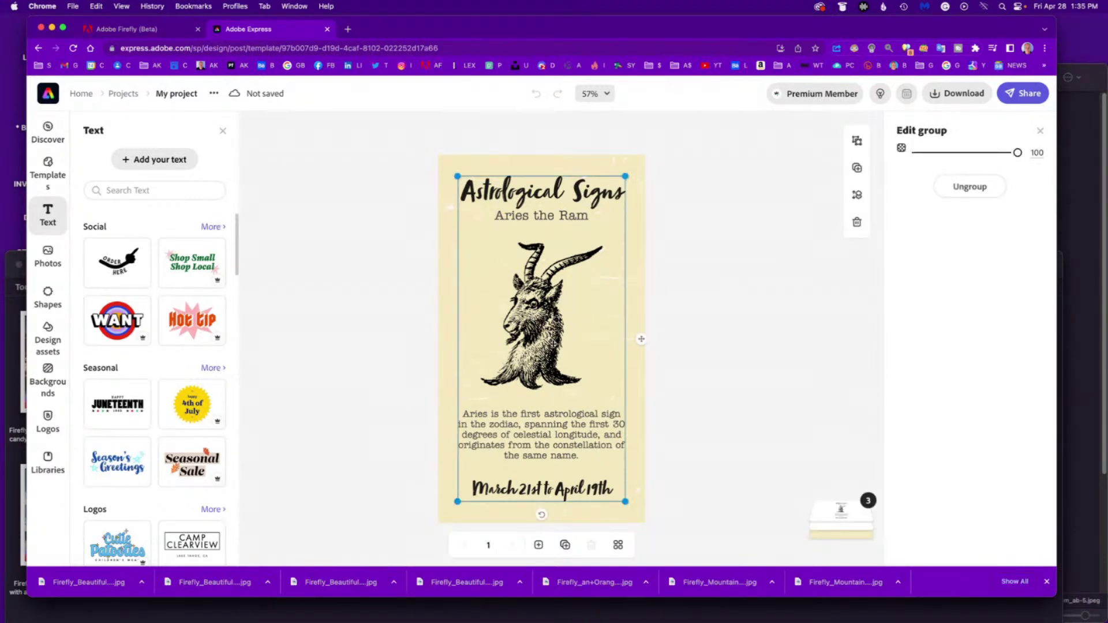
mouse_move(574, 264)
left_mouse_down()
mouse_move(601, 243)
mouse_move(573, 264)
left_mouse_up()
left_click(974, 191)
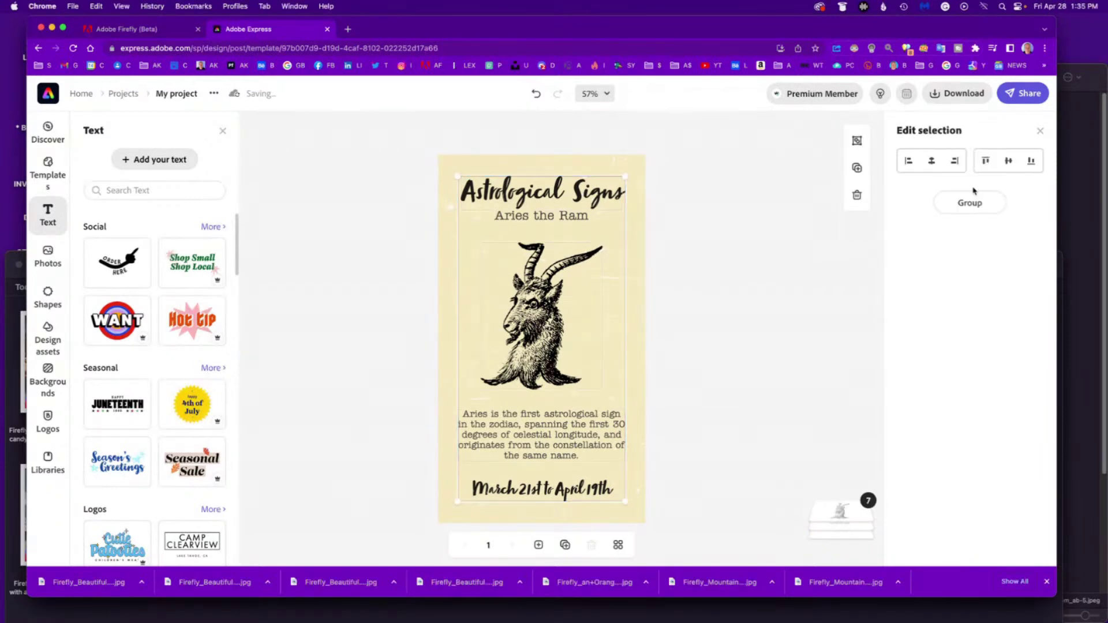
left_click(658, 329)
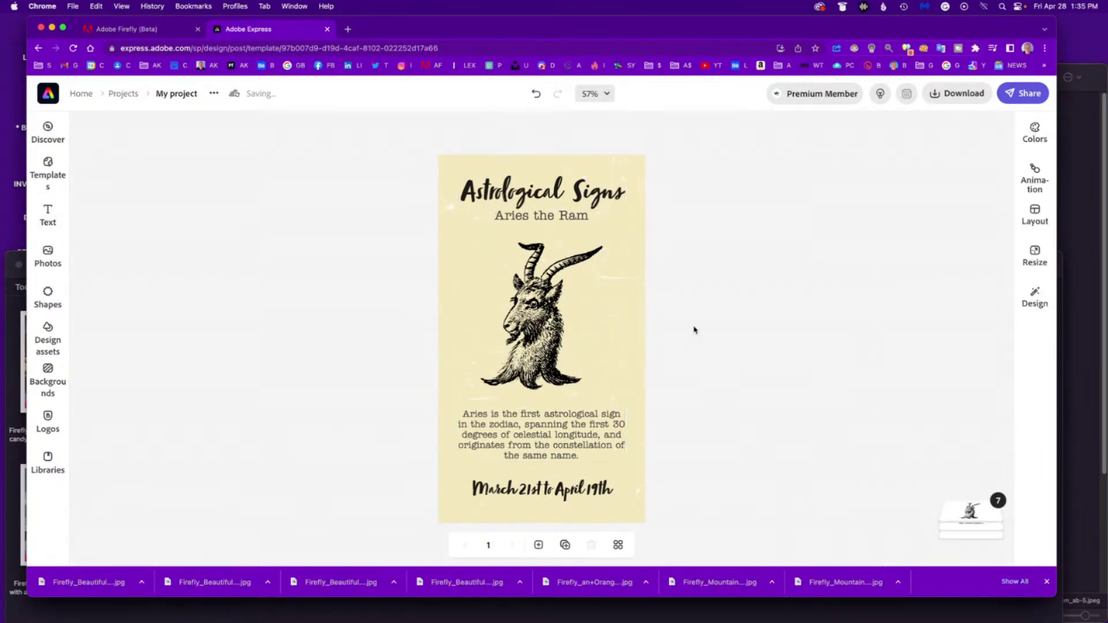
Step: Delete the black-and-white goat illustration from the middle of the card
left_click(543, 342)
left_click_drag(542, 343, 733, 343)
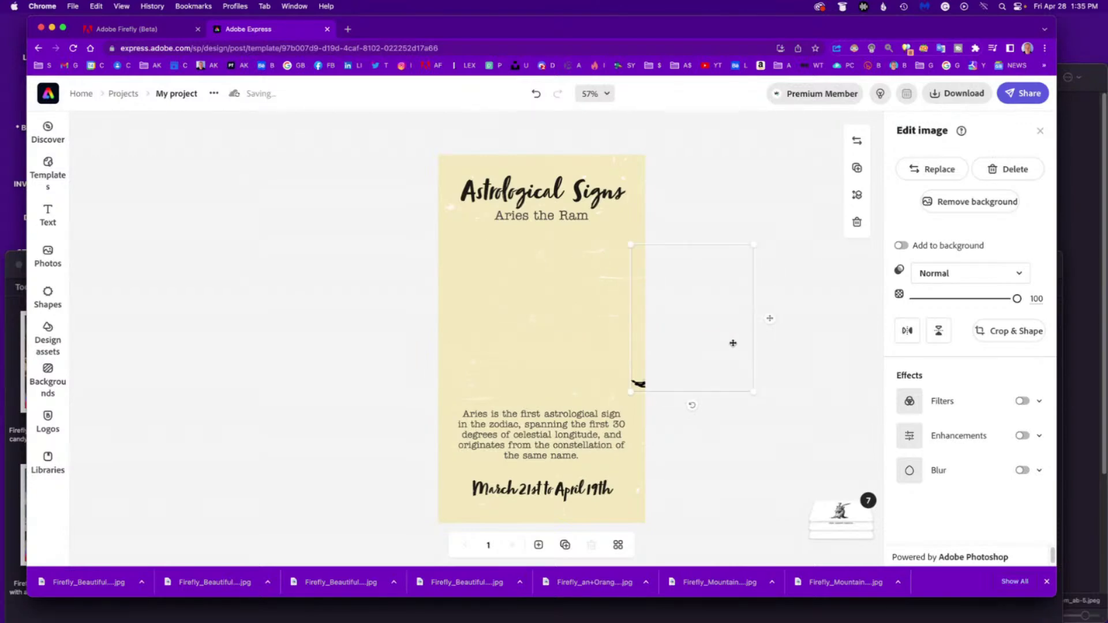
key("Delete")
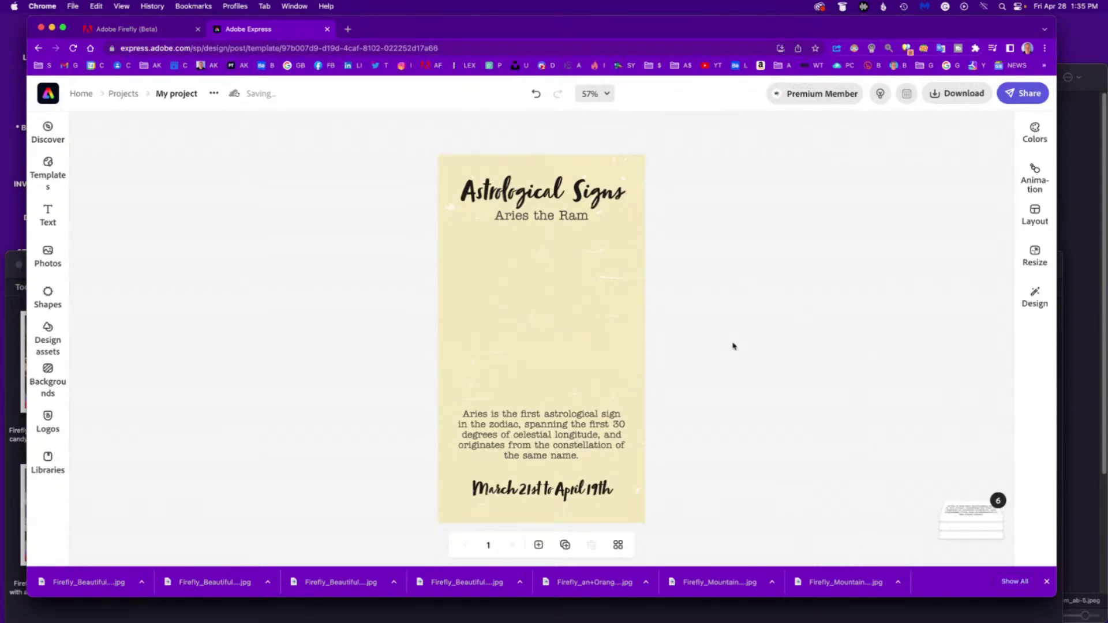
Step: Expand the layer stack and examine the card's remaining background and text layers
left_click(558, 311)
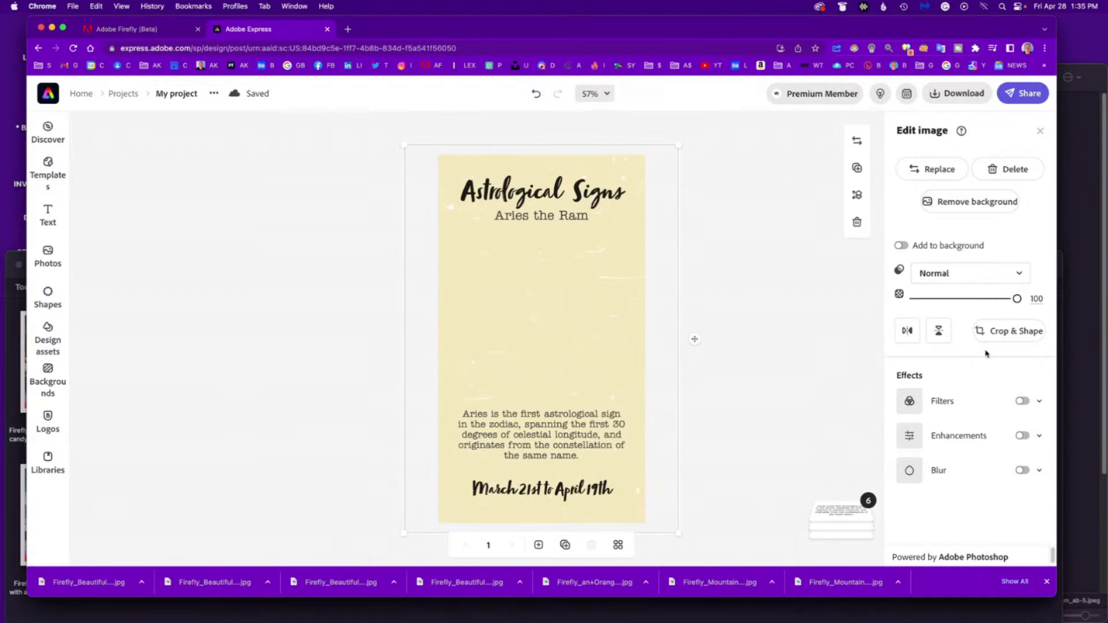
left_click(847, 510)
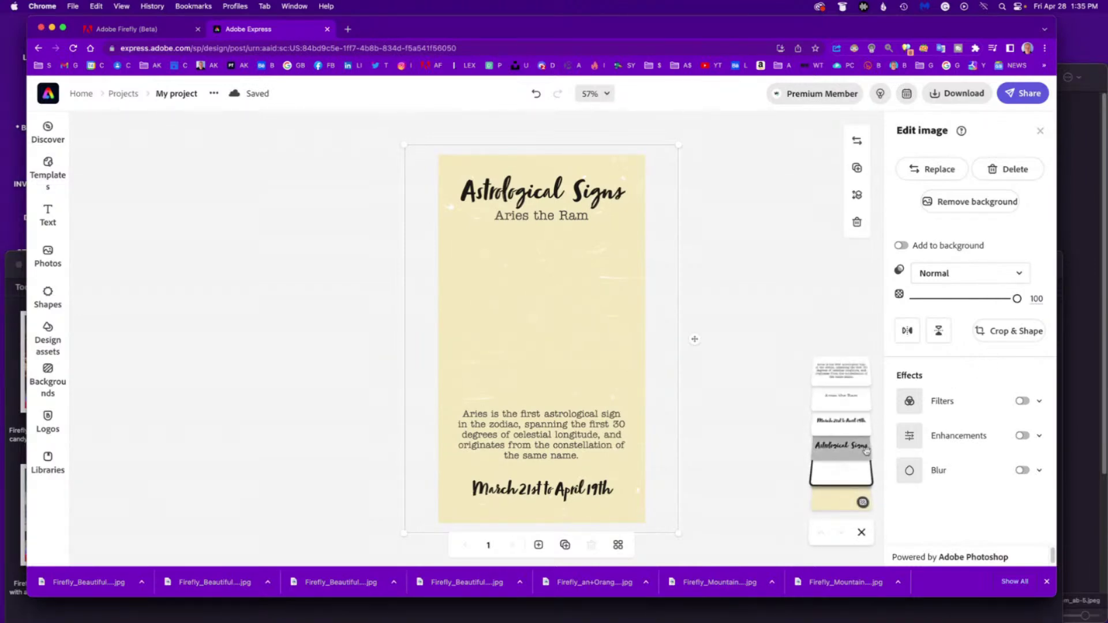
left_click(746, 328)
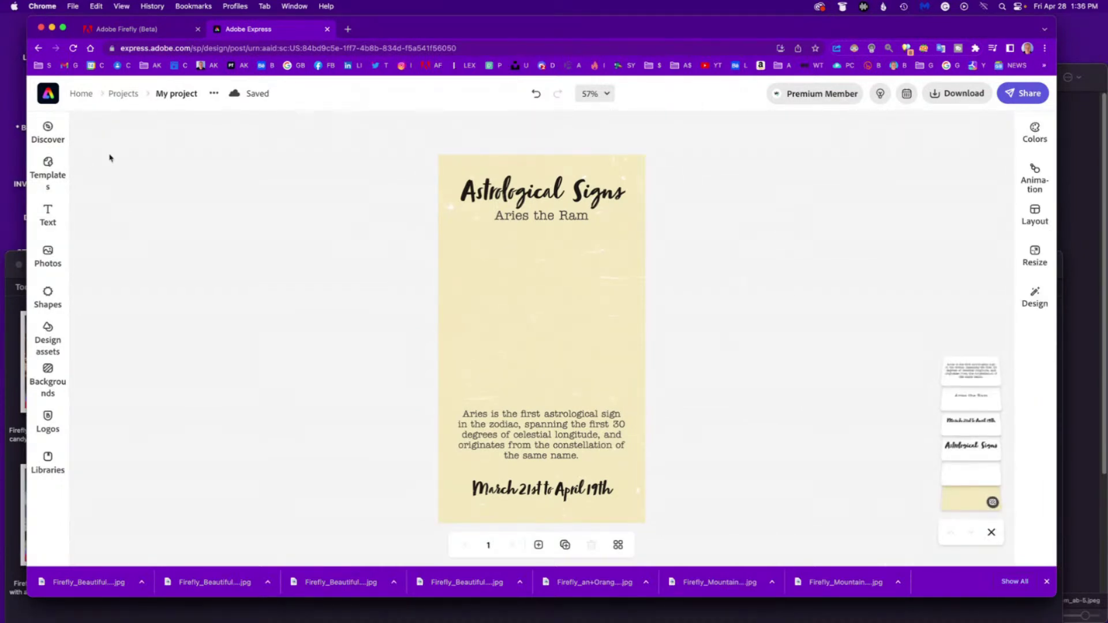
Step: Begin uploading a photo to the card and browse to the *FIREFLY TODAY folder
left_click(49, 254)
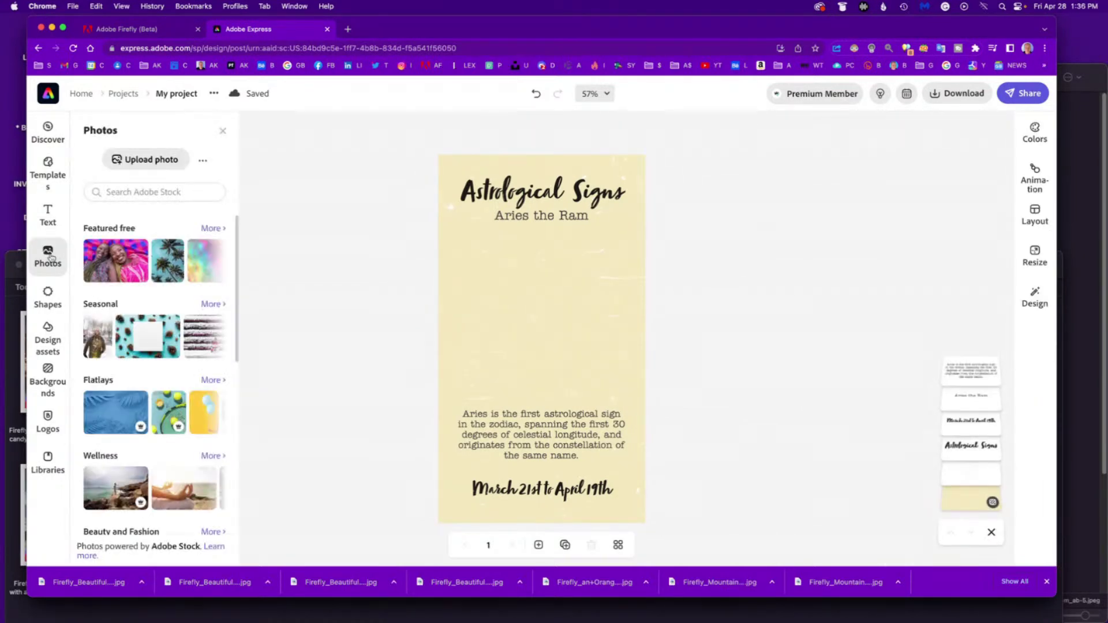
left_click(158, 164)
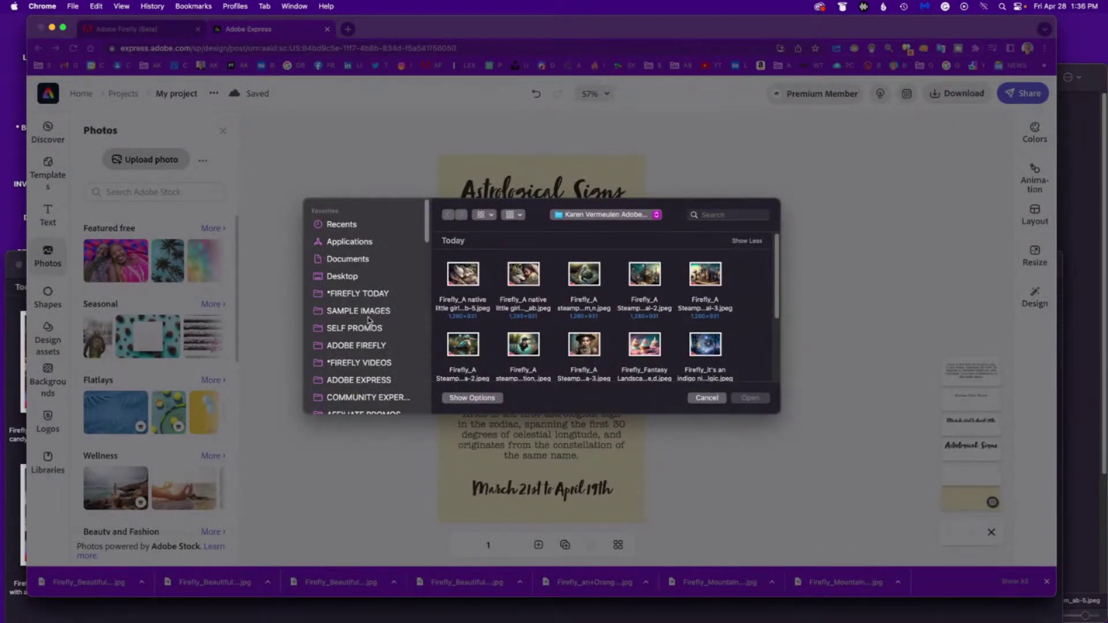
left_click(352, 278)
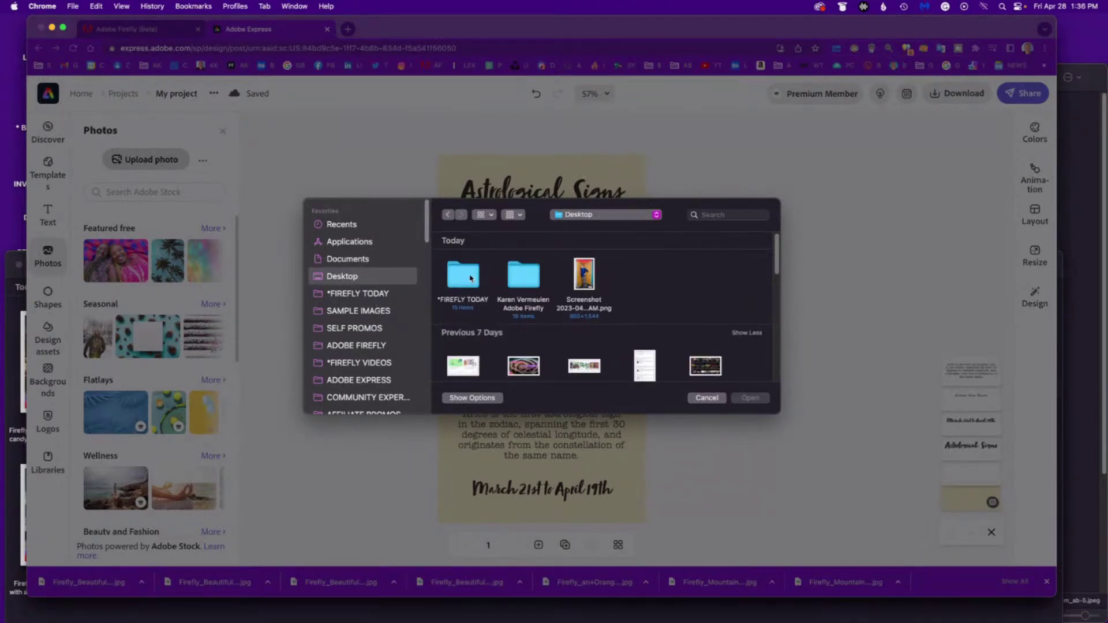
left_click_drag(470, 278, 375, 293)
left_click(377, 294)
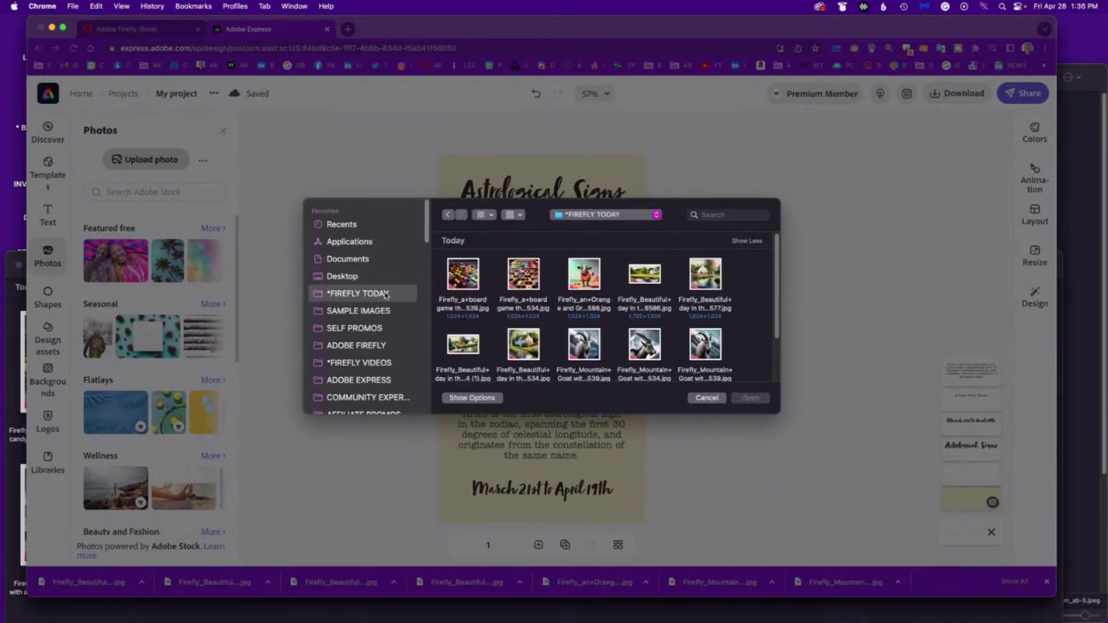
Step: Preview the mountain goat images and upload "Firefly_Mountain+Goat with big horns with a snowy mountain behind, good quality, high definition_art_36539.jpg"
scroll(669, 341, "down", 3)
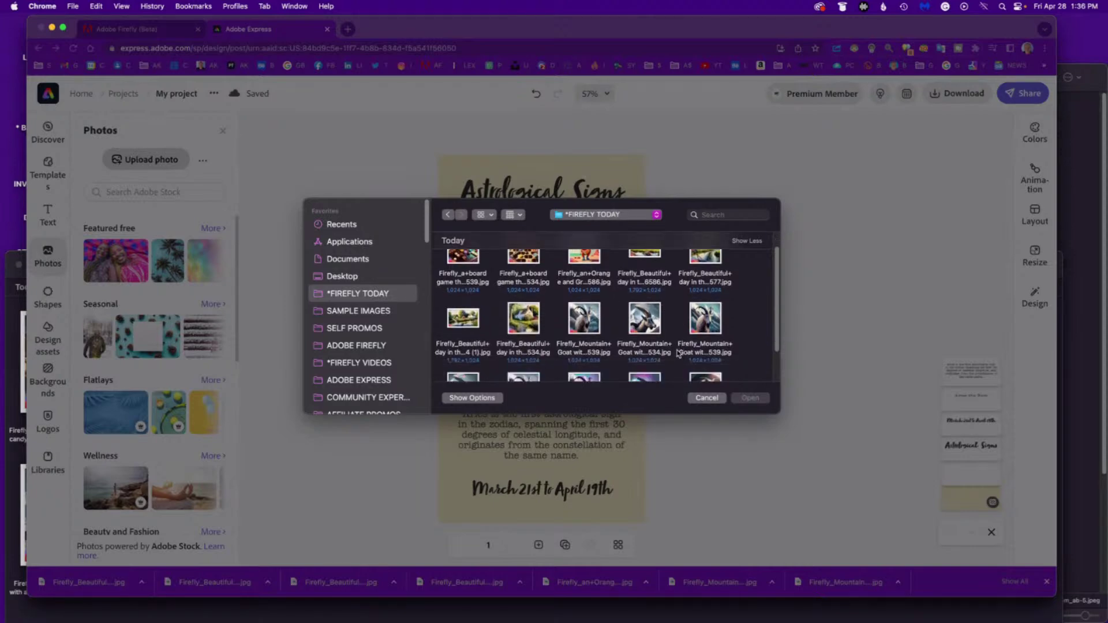
scroll(678, 353, "down", 3)
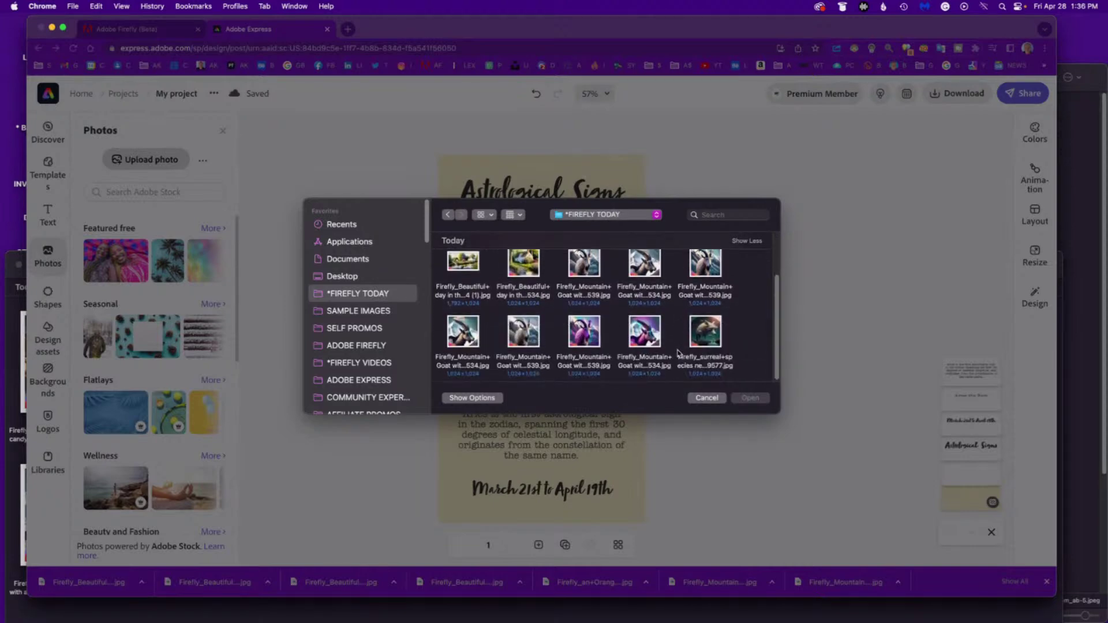
scroll(658, 341, "up", 1)
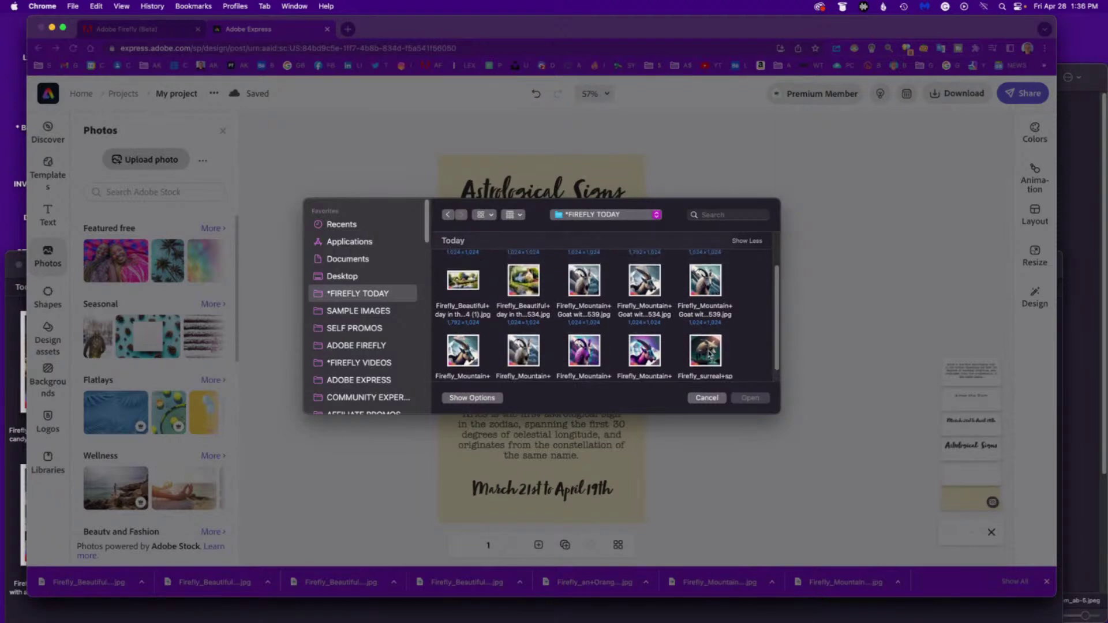
left_click(584, 281)
key("space")
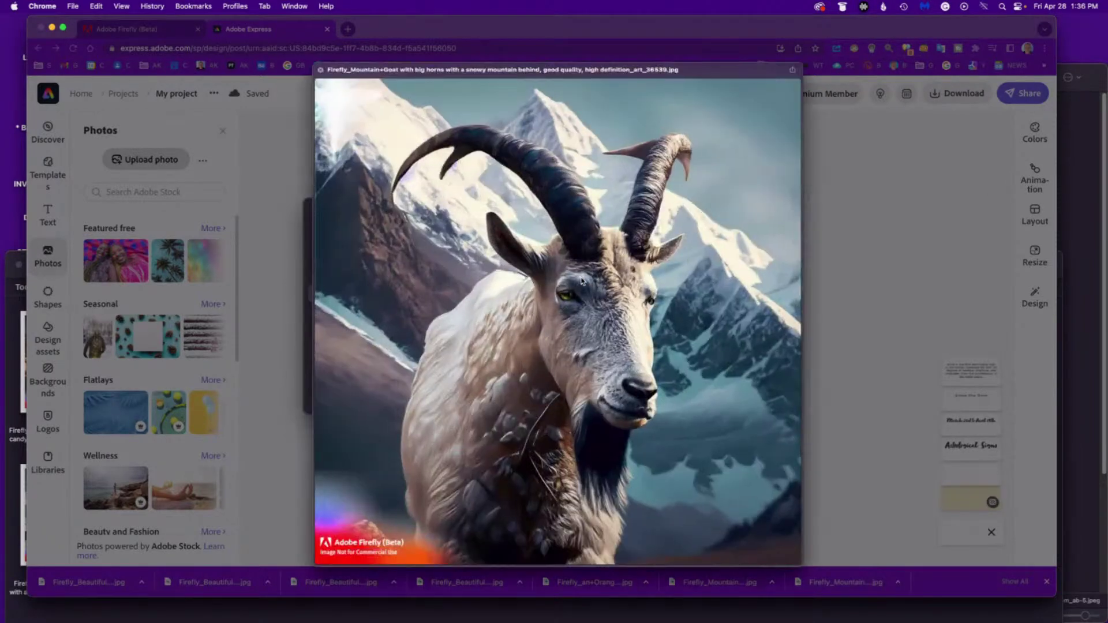
key("space")
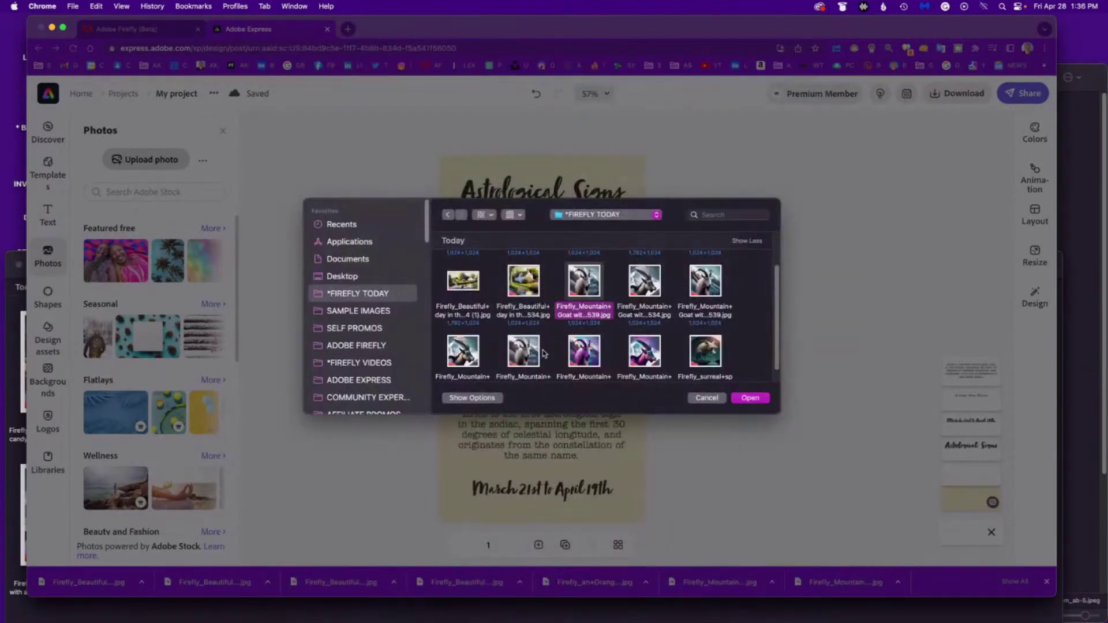
key("space")
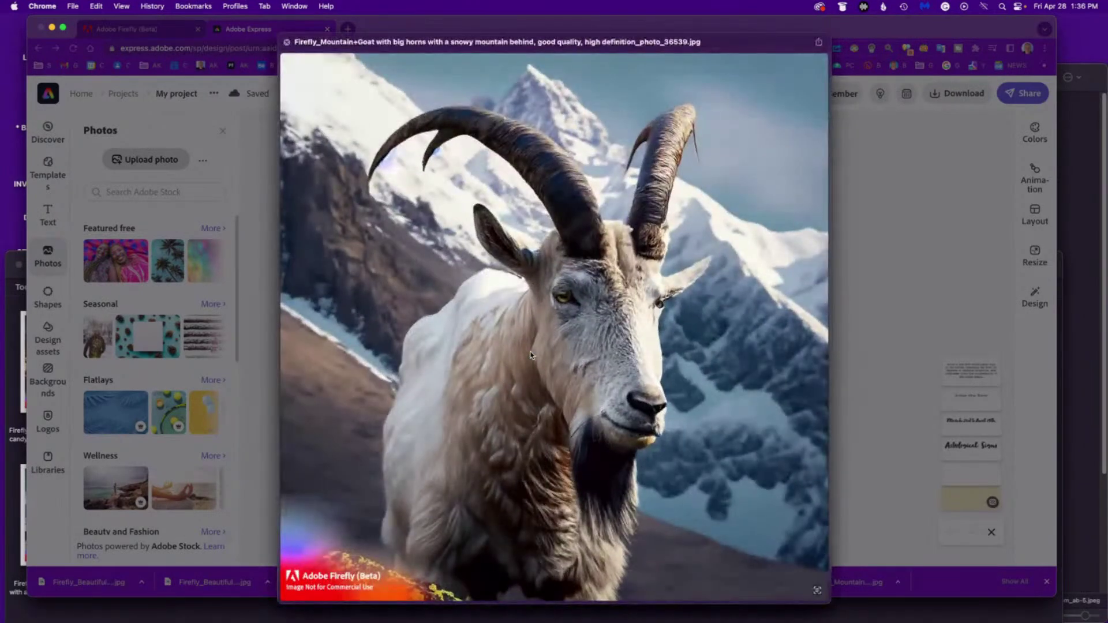
key("space")
key("Down")
key("Left")
key("space")
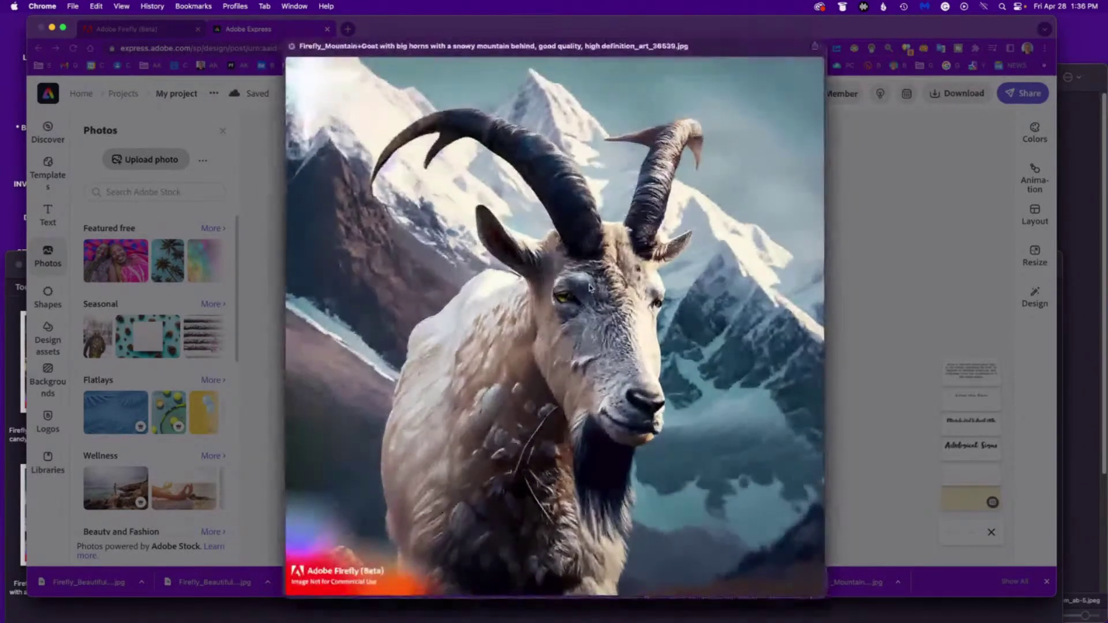
key("space")
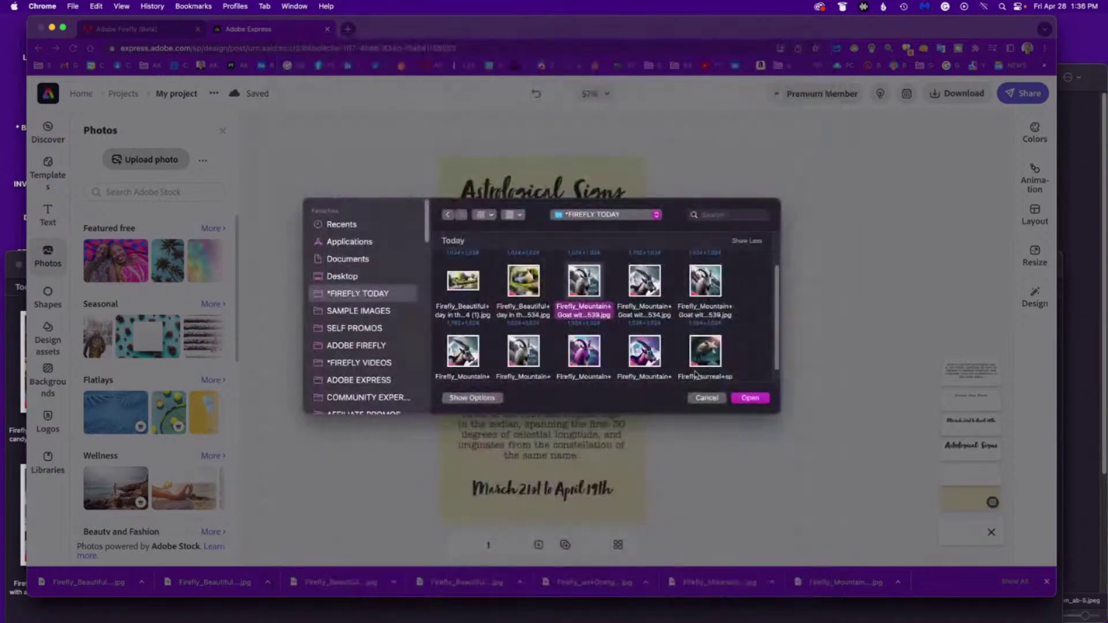
left_click(753, 398)
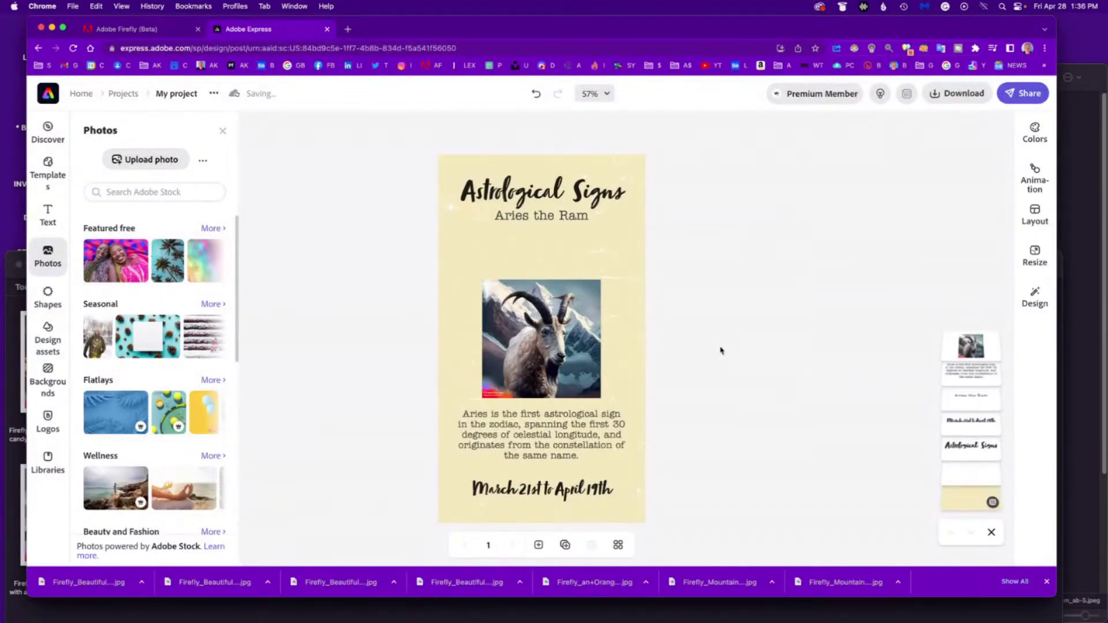
Step: Enlarge the goat photo to nearly the width of the text and place it between the "Aries the Ram" subtitle and the description
mouse_move(568, 346)
left_mouse_down()
mouse_move(565, 326)
mouse_move(565, 336)
left_mouse_up()
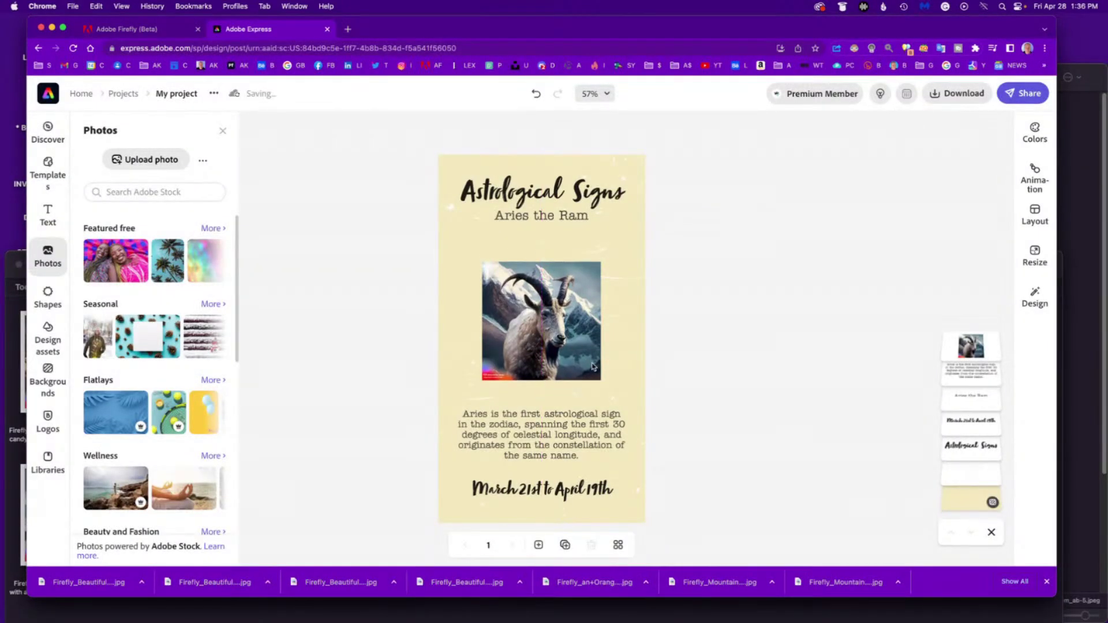
left_click(576, 351)
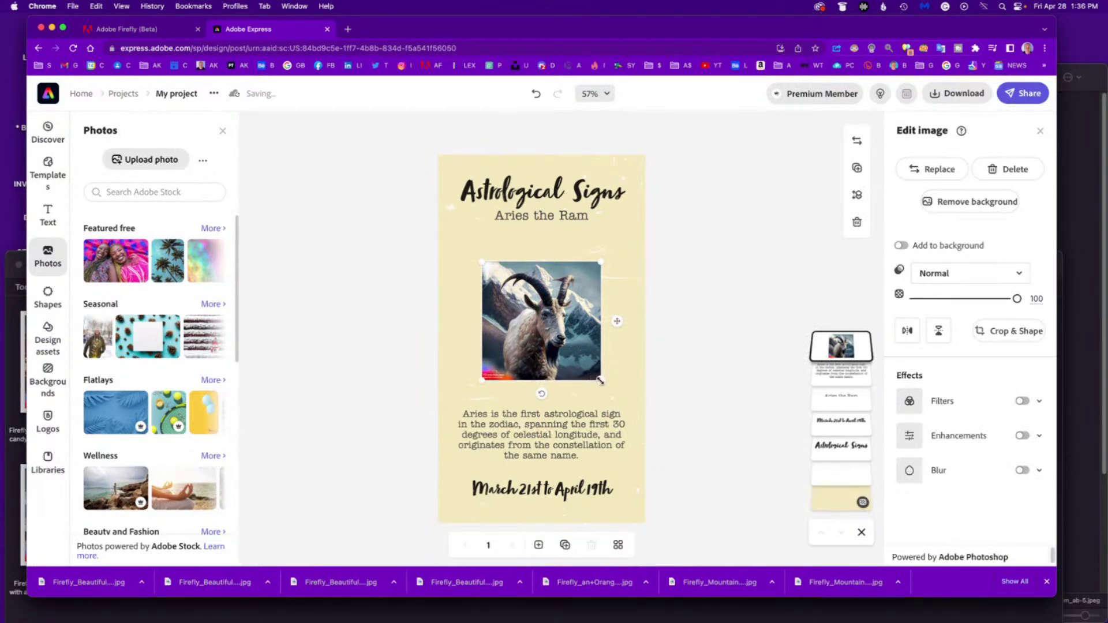
left_click_drag(600, 381, 611, 390)
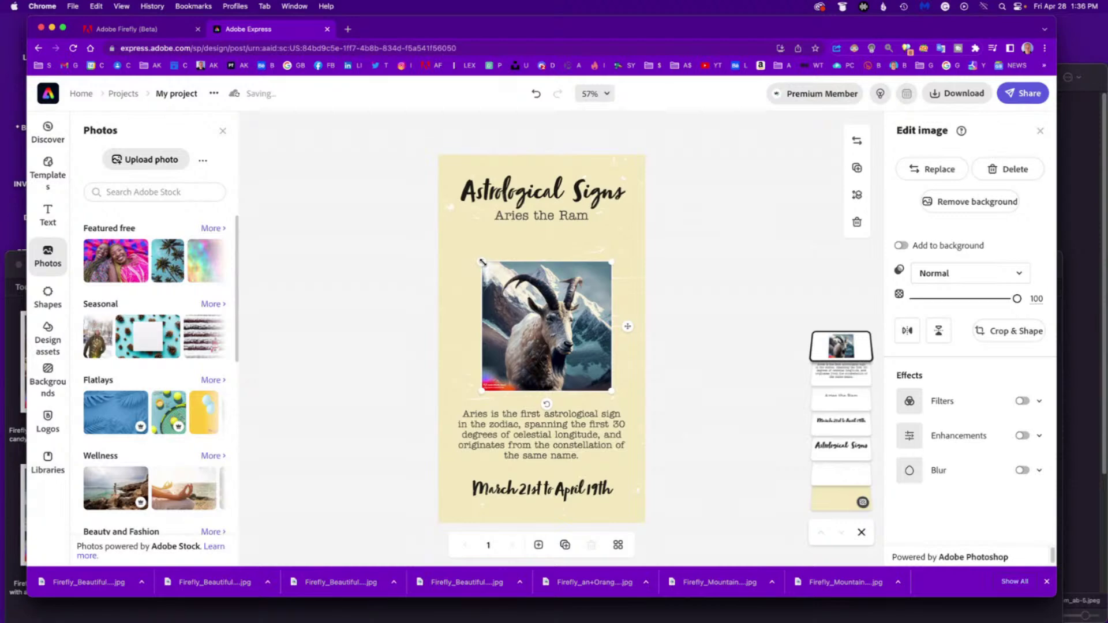
left_click_drag(482, 262, 460, 237)
left_click_drag(544, 283, 543, 282)
left_click_drag(606, 243, 620, 229)
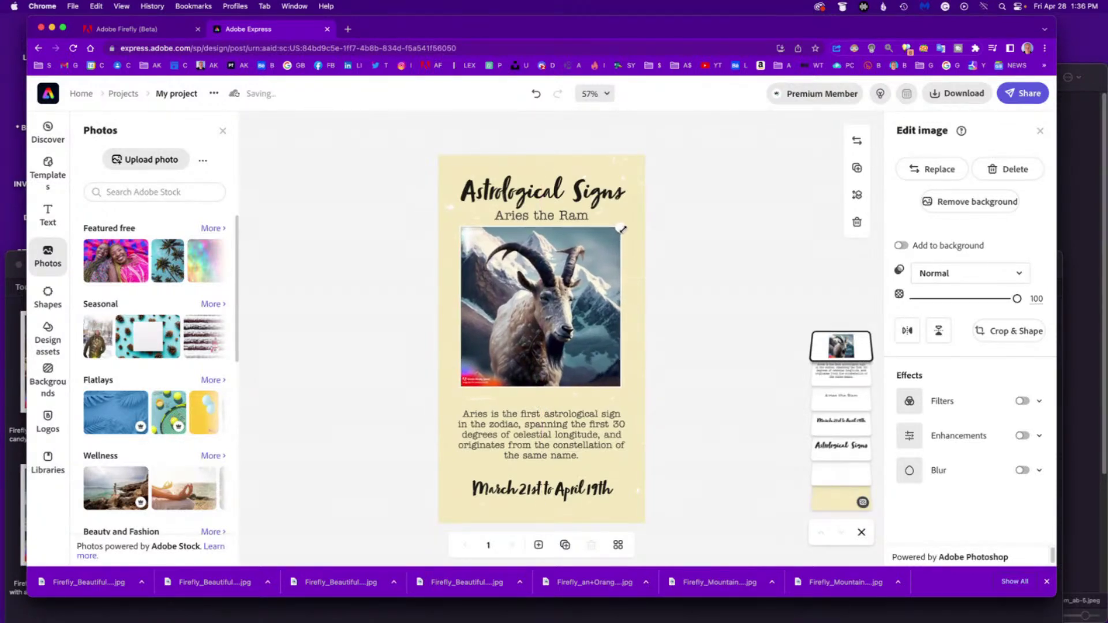
left_click_drag(581, 290, 578, 292)
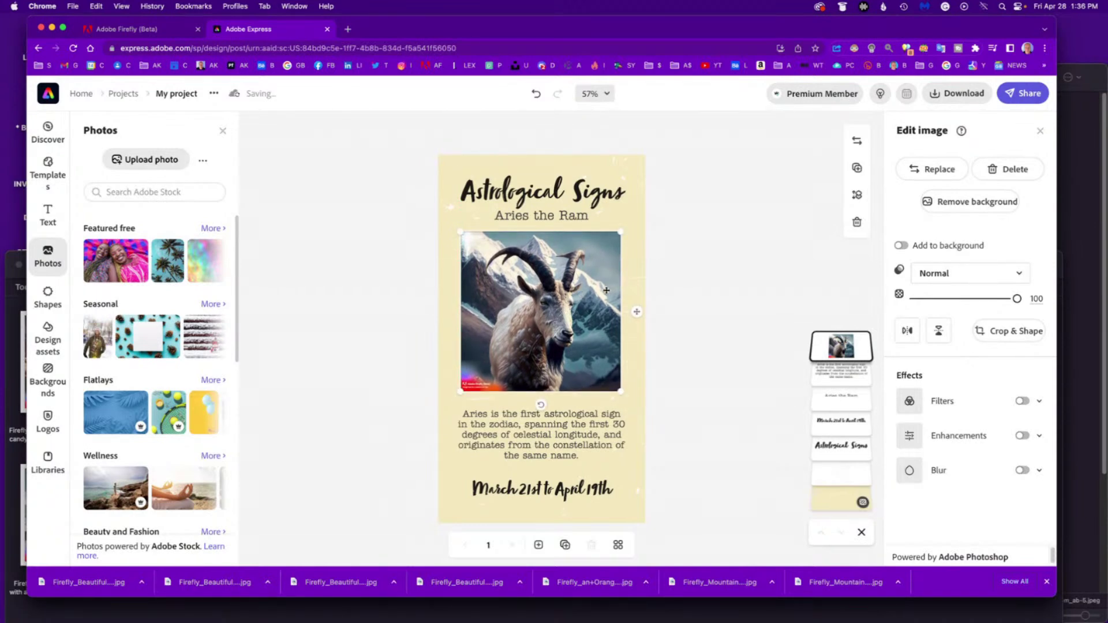
Step: Nudge the goat photo slightly to the right in nine small increments
key("Right")
key("Right")
key("Right")
key("Right")
key("Right")
key("Right")
key("Right")
key("Right")
key("Right")
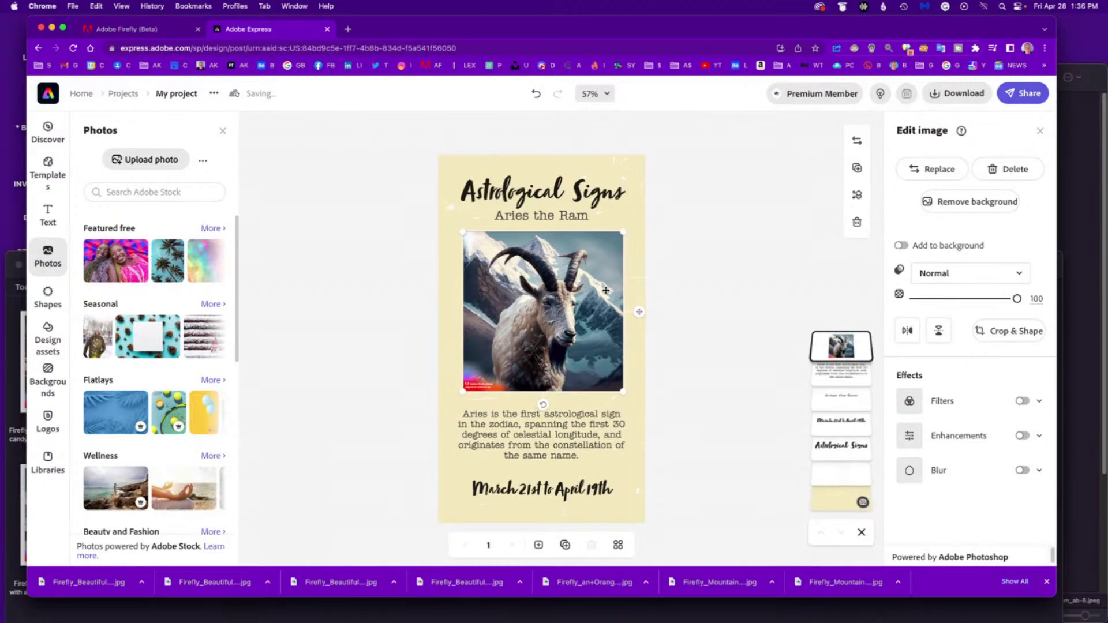
Step: Nudge the goat photo slightly back to the left in three small increments
key("Left")
key("Left")
key("Left")
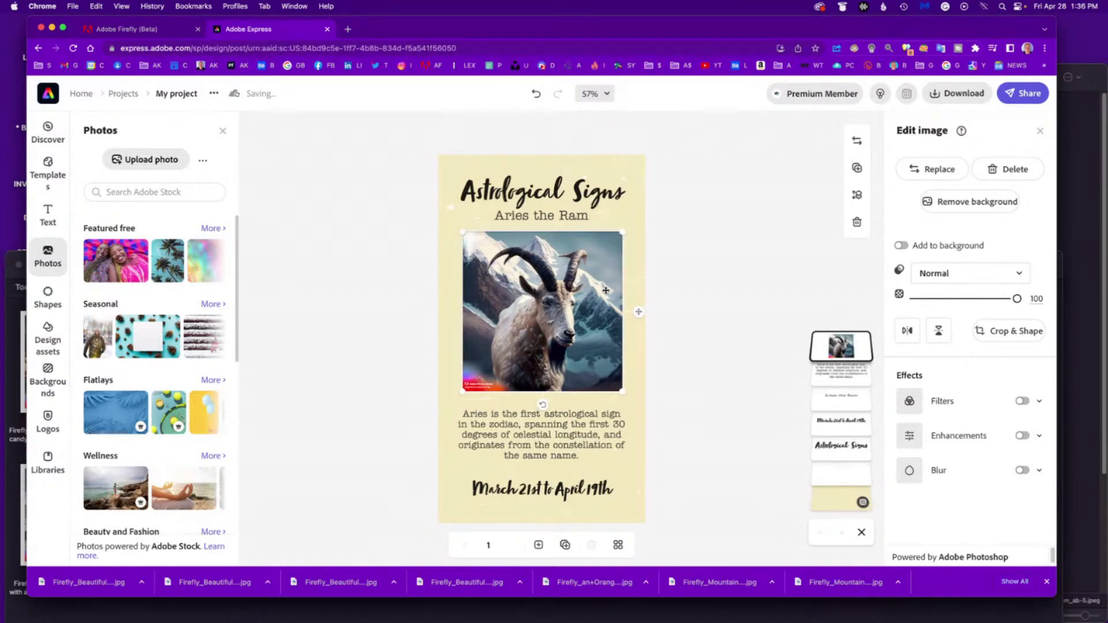
Step: Replace the "Astrological Signs" title text with "Aries the Ram"
left_click(590, 190)
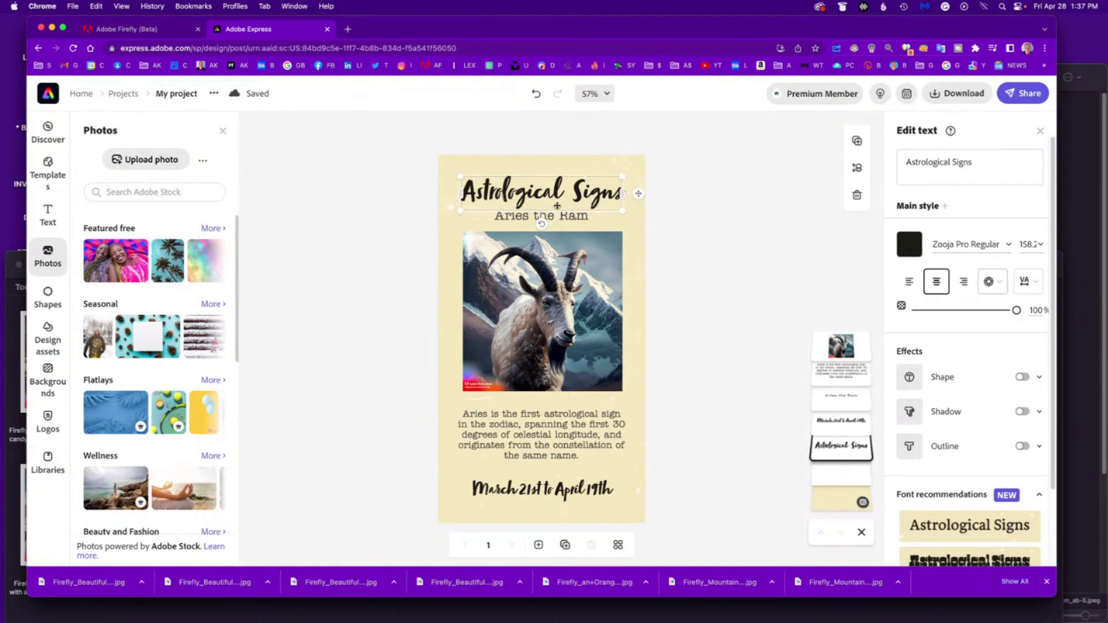
left_click_drag(976, 159, 899, 151)
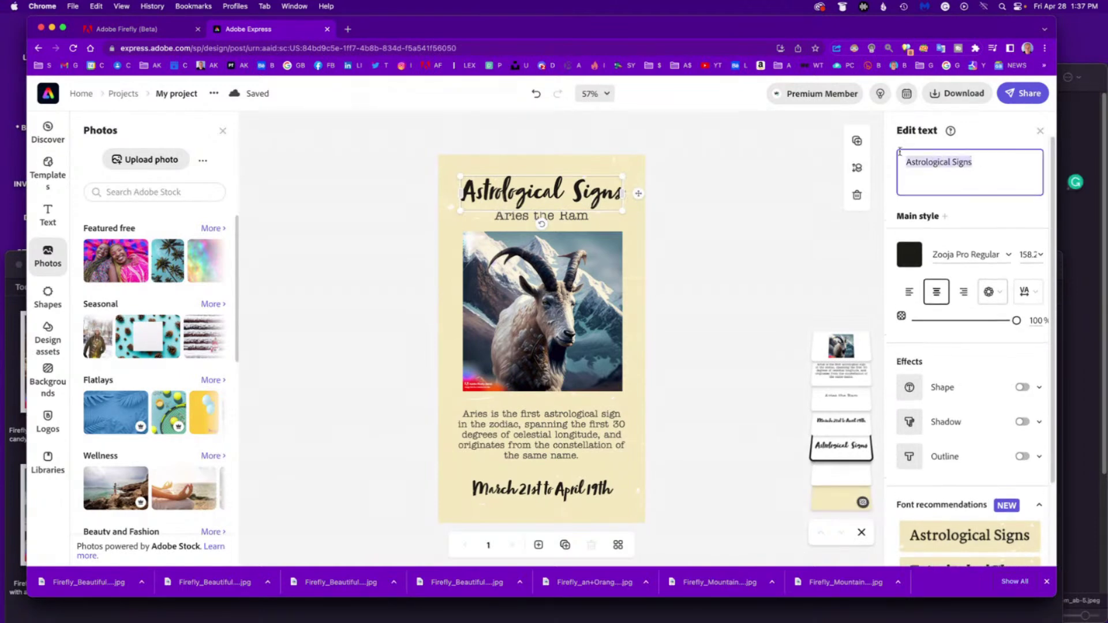
type("Ar")
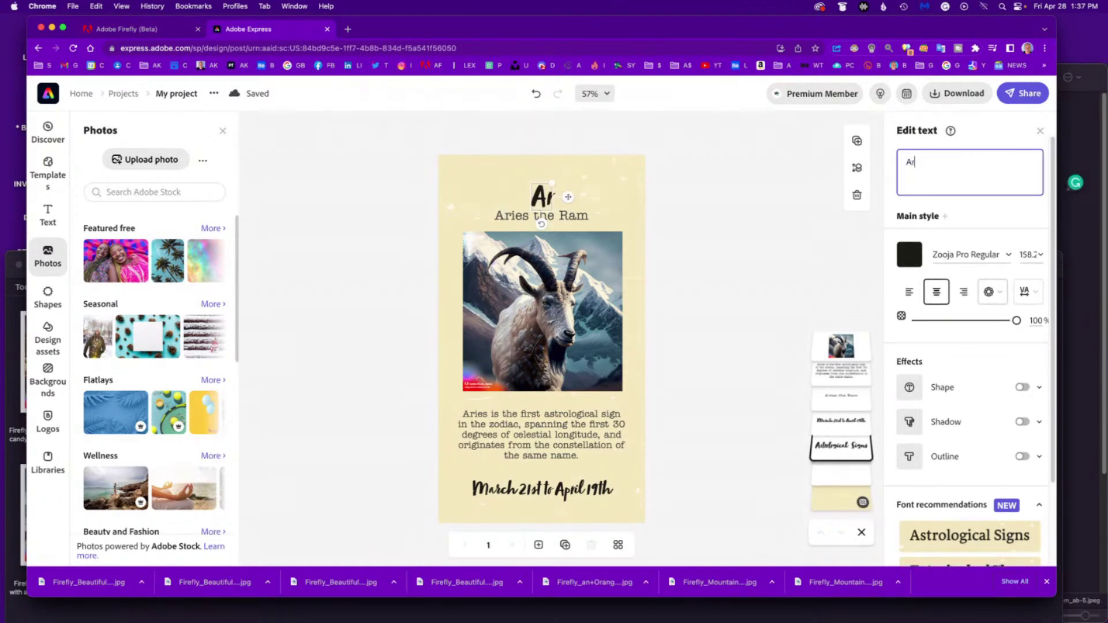
type("ies the Ram")
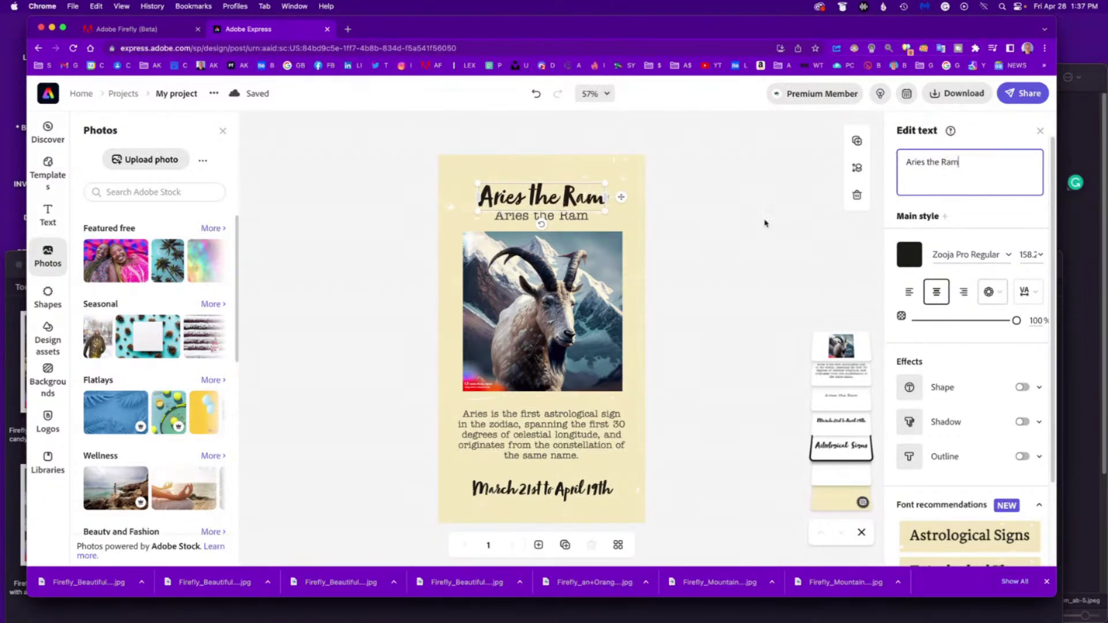
Step: Recolor the "Aries the Ram" title with a custom dark burnt orange
left_click(910, 255)
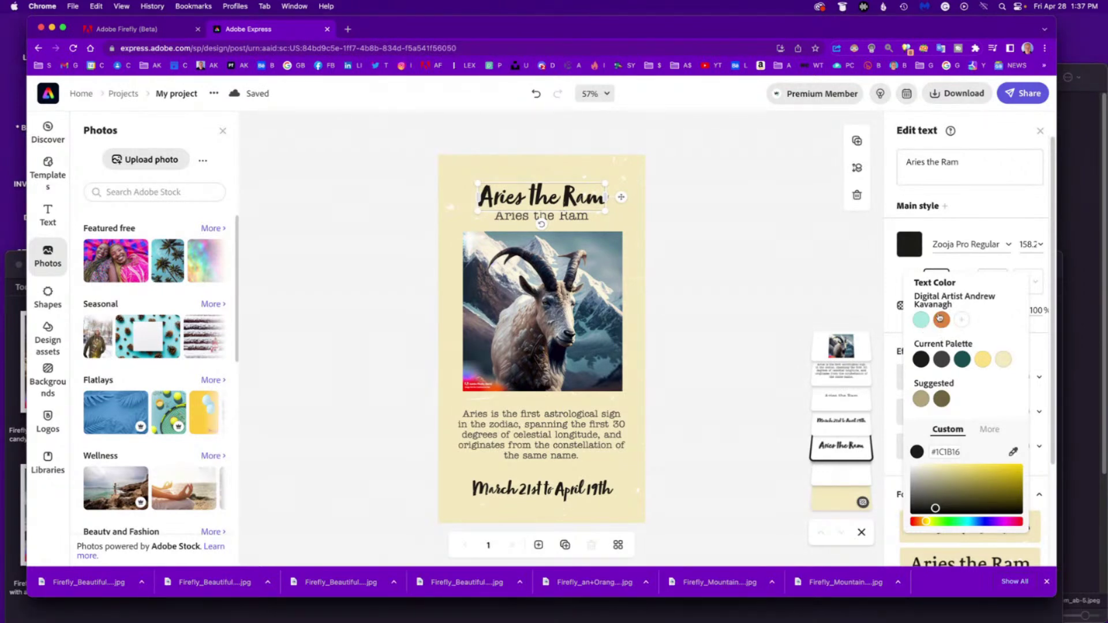
left_click(917, 523)
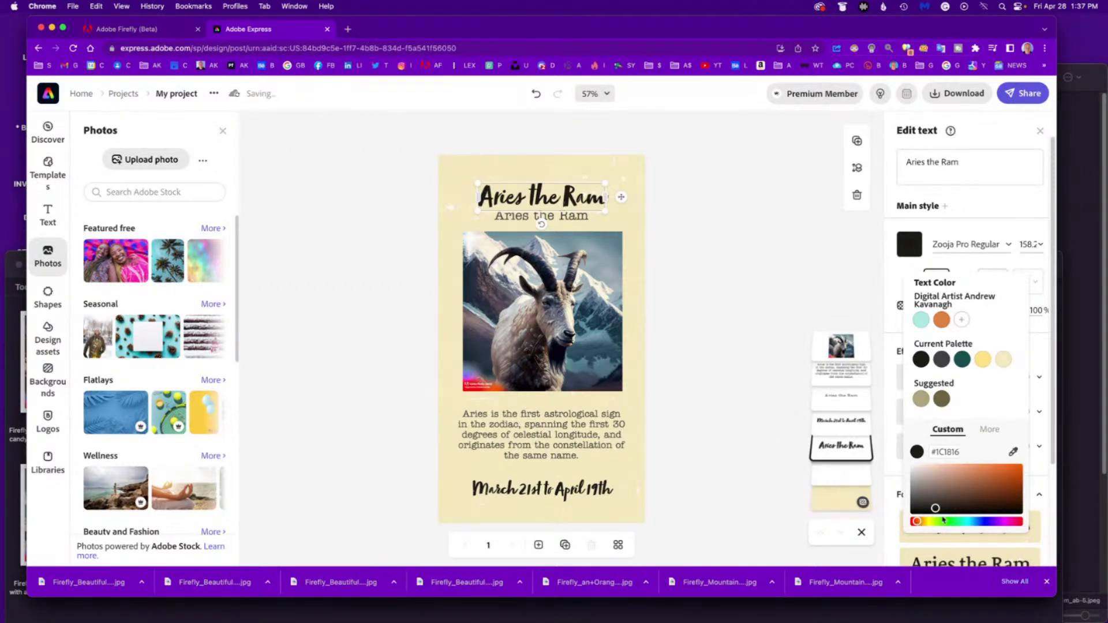
left_click(1015, 471)
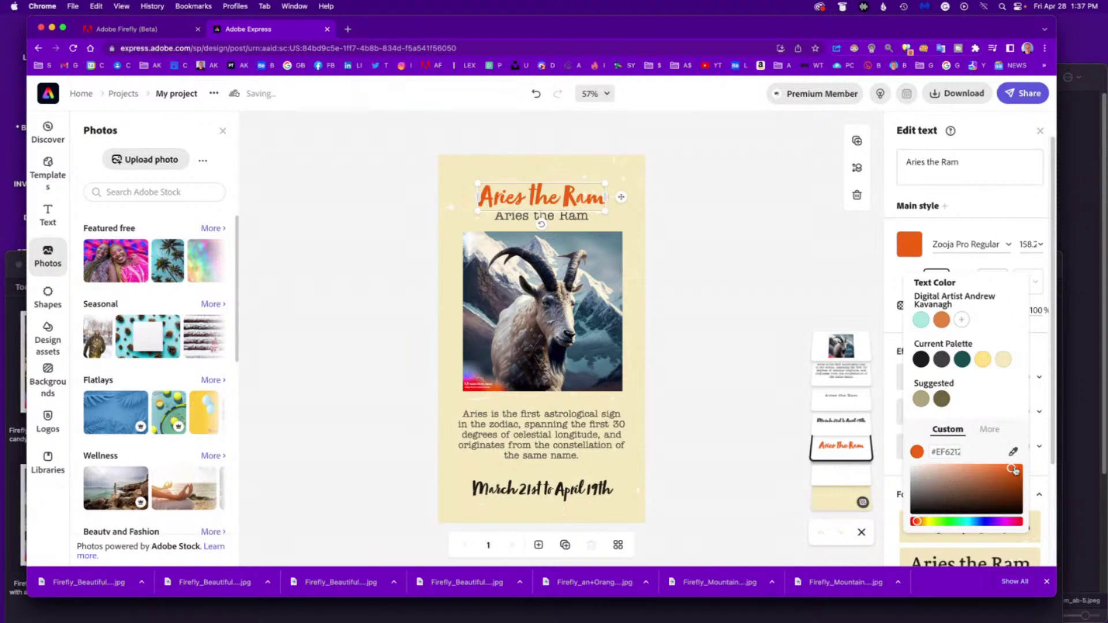
left_click_drag(1014, 471, 1019, 482)
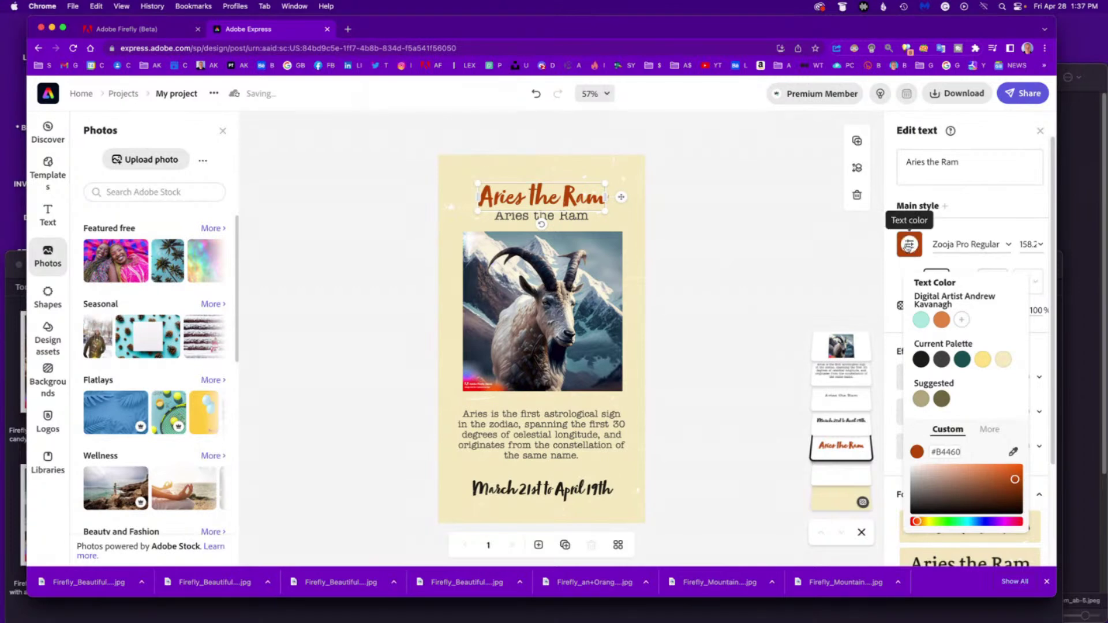
Step: Delete the small "Aries the Ram" subtitle and enlarge the title to about the photo's width, centred on the card
left_click(571, 218)
key("BackSpace")
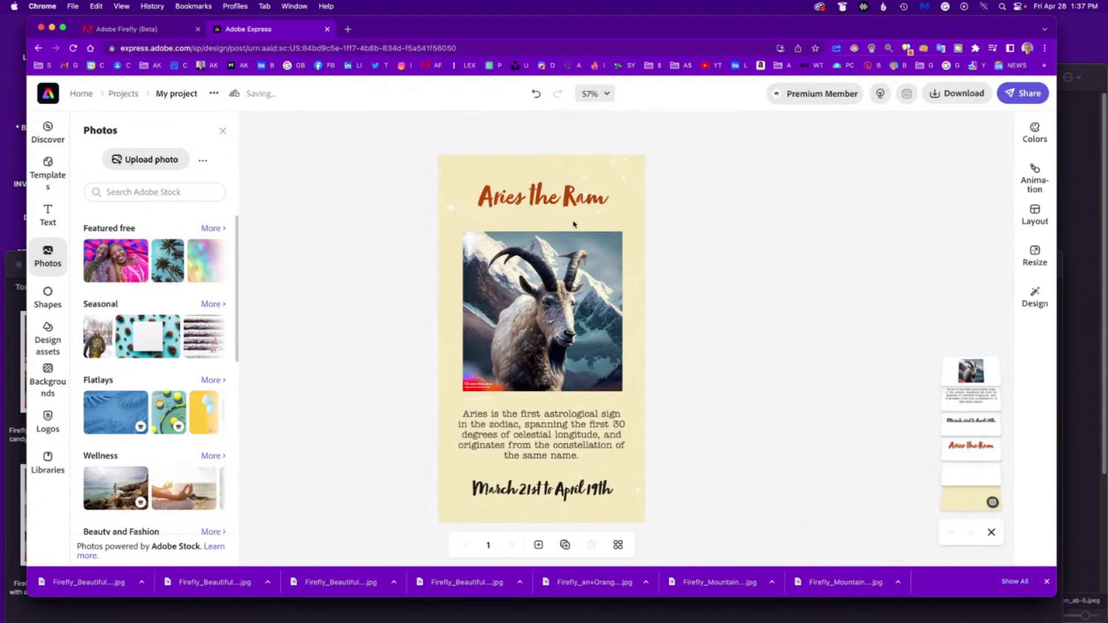
left_click(577, 202)
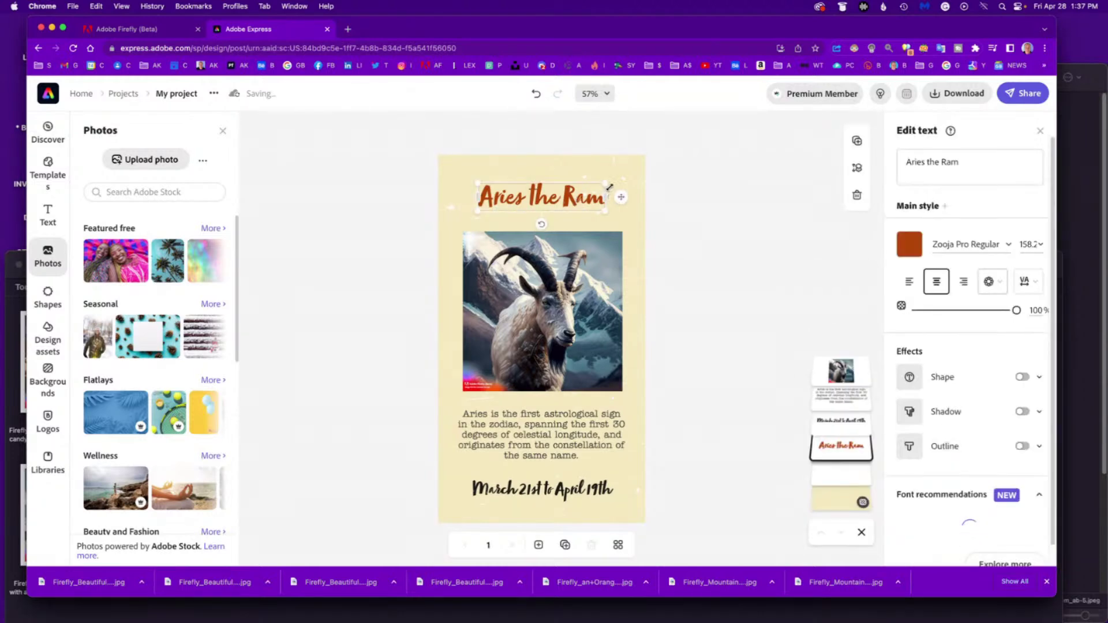
left_click_drag(605, 183, 623, 179)
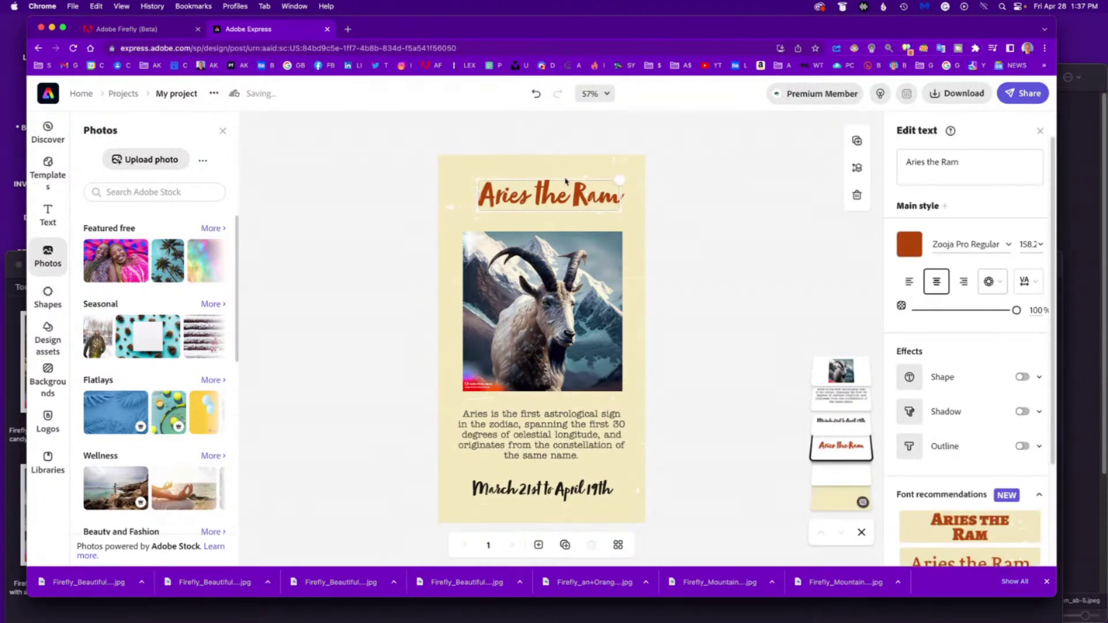
left_click_drag(472, 177, 456, 172)
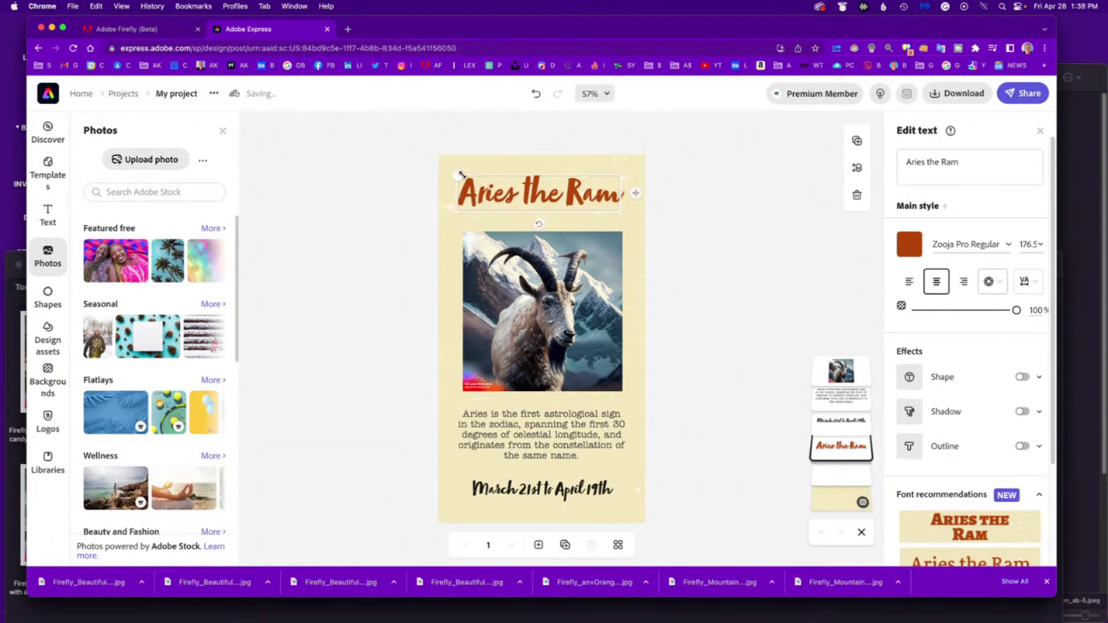
left_click_drag(546, 196, 558, 199)
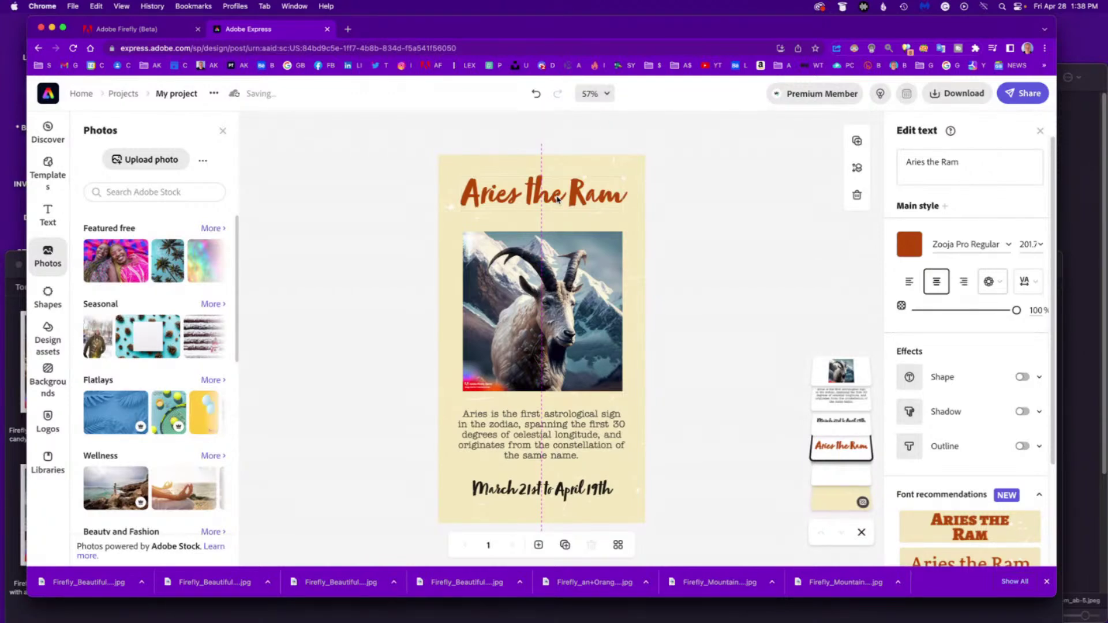
left_click_drag(557, 198, 557, 199)
left_click(697, 234)
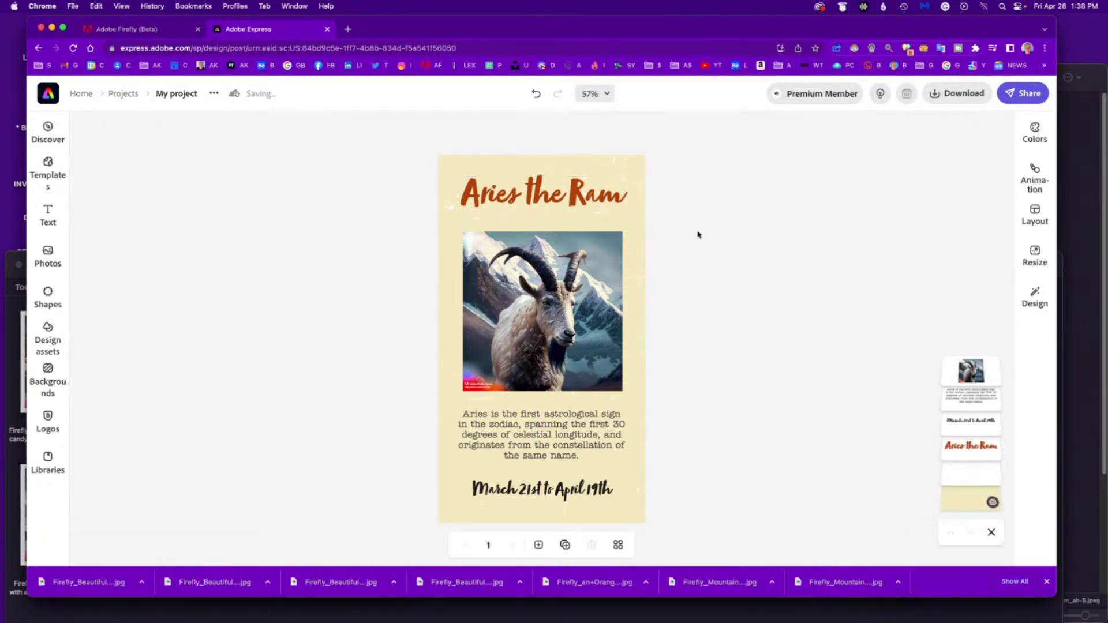
Step: Recolor the "March 21st to April 19th" text with the suggested burnt orange used for the title
left_click(565, 495)
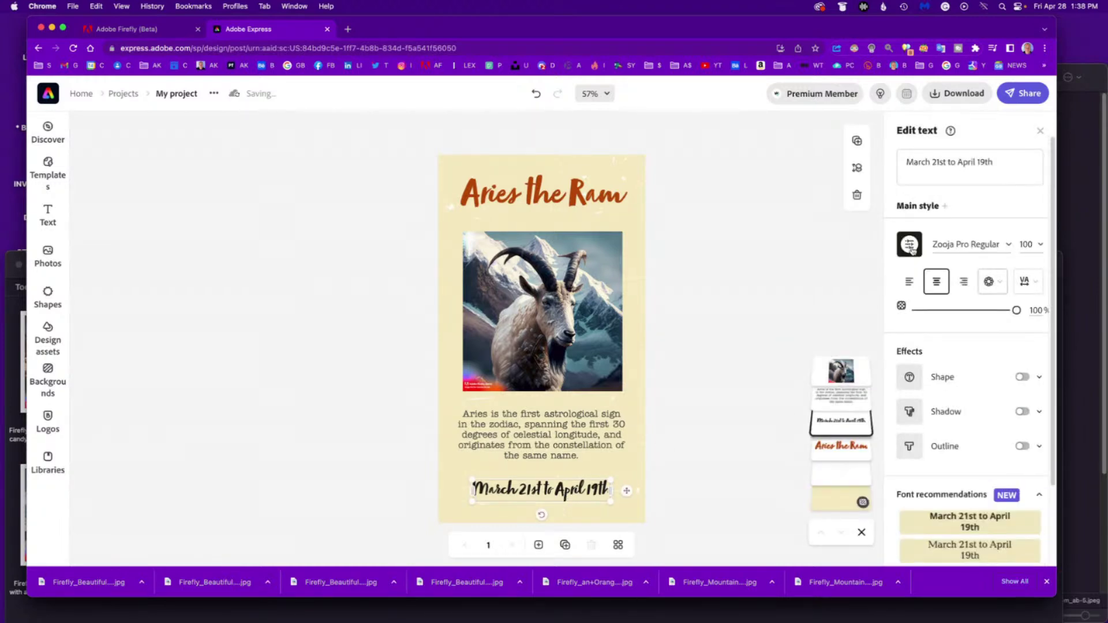
left_click(910, 246)
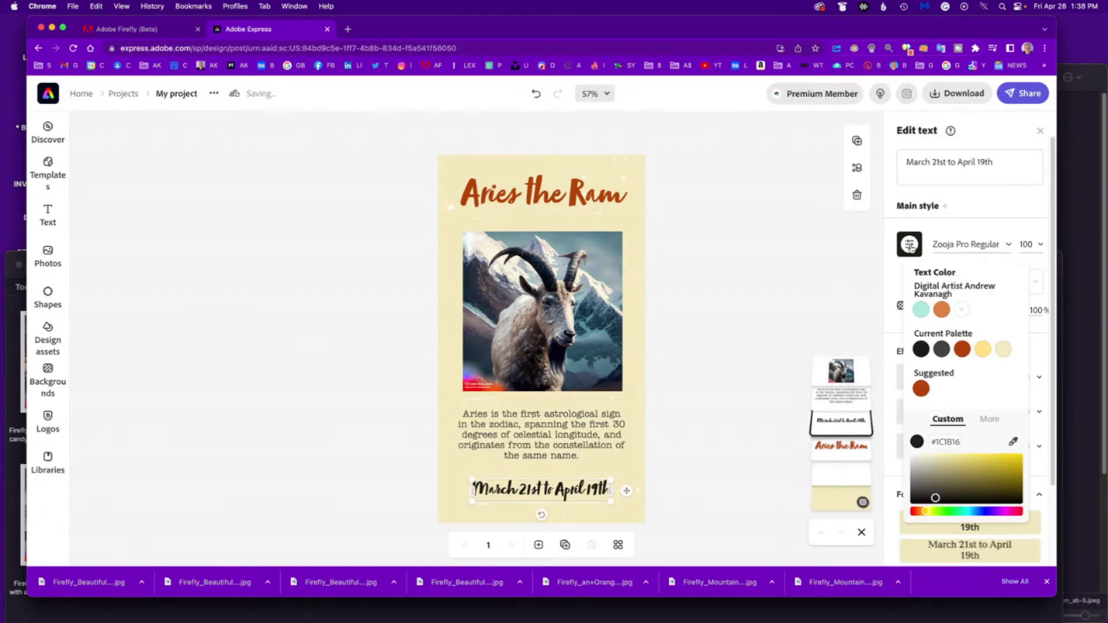
left_click(920, 389)
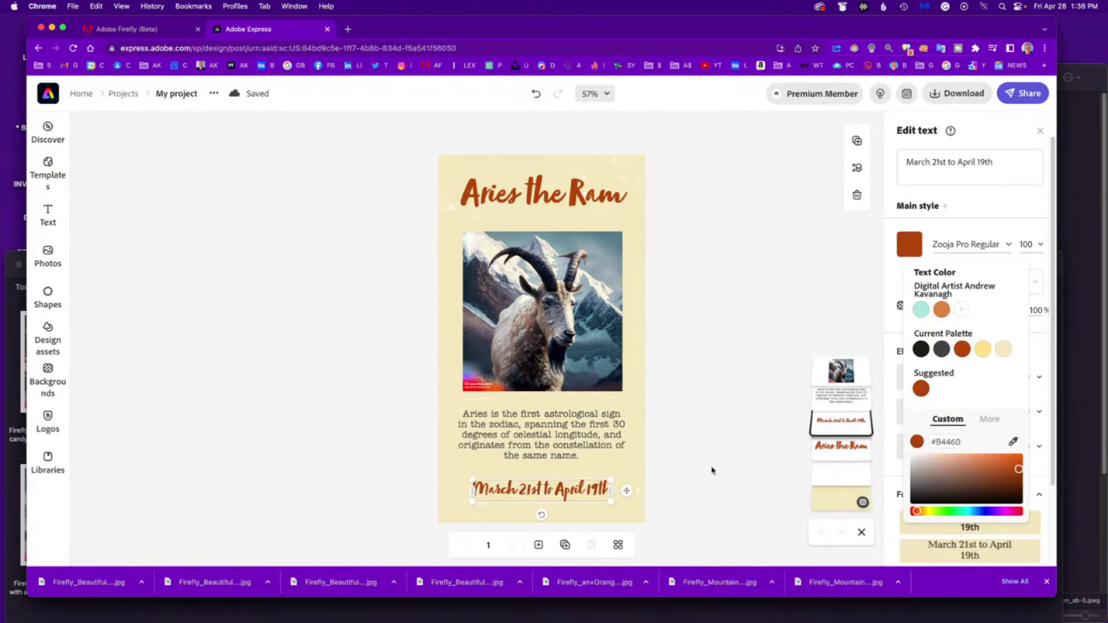
left_click(625, 509)
left_click(593, 512)
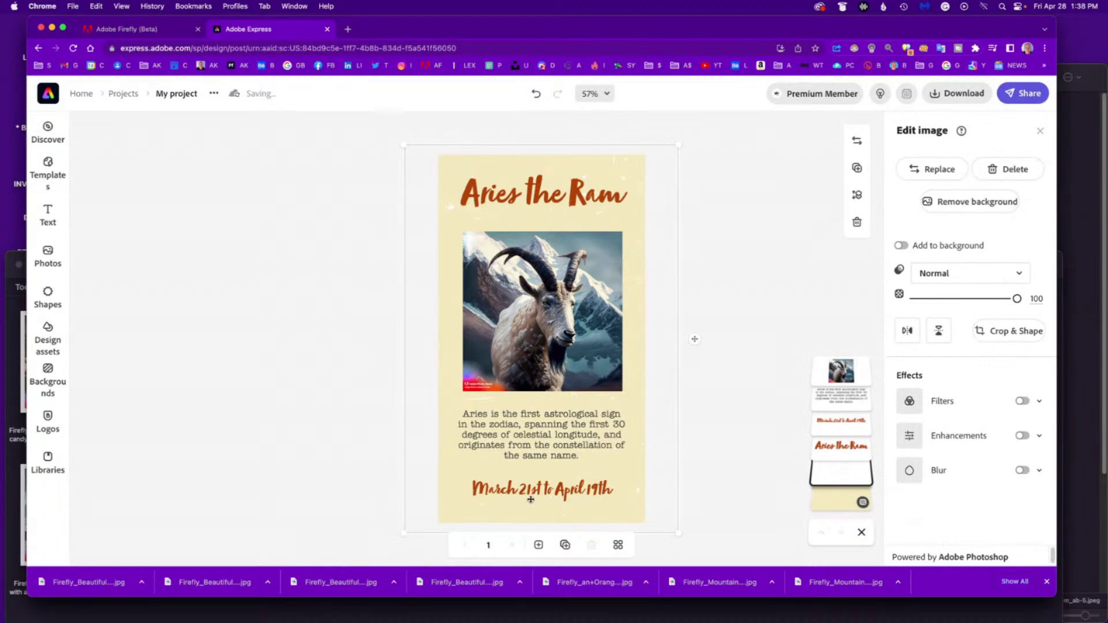
Step: Enlarge the "March 21st to April 19th" text on both sides to slightly wider than the photo
left_click(499, 493)
left_click_drag(472, 502, 460, 504)
left_click_drag(608, 505, 629, 507)
left_click(669, 401)
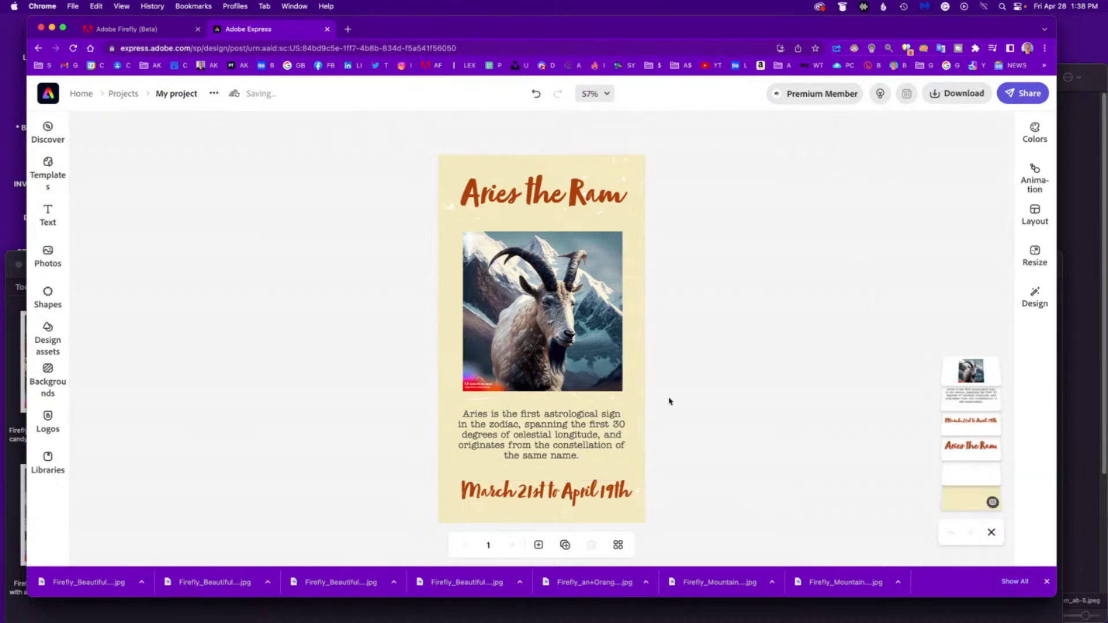
Step: Try yellow and burnt orange on the description paragraph, and settle on a bright, saturated orange text color
left_click(577, 436)
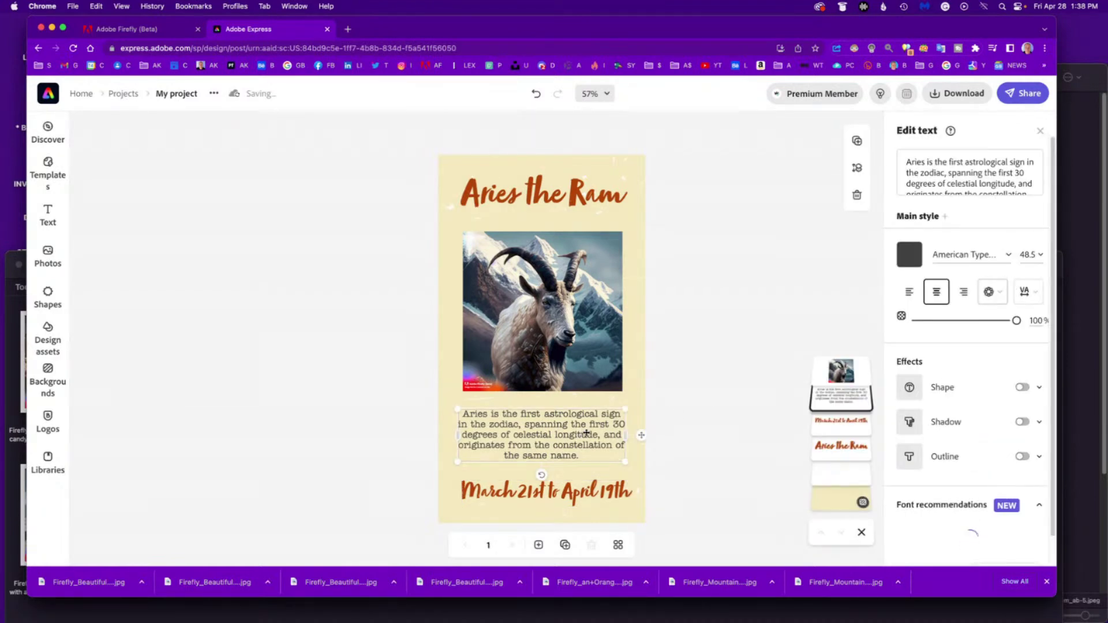
left_click(909, 255)
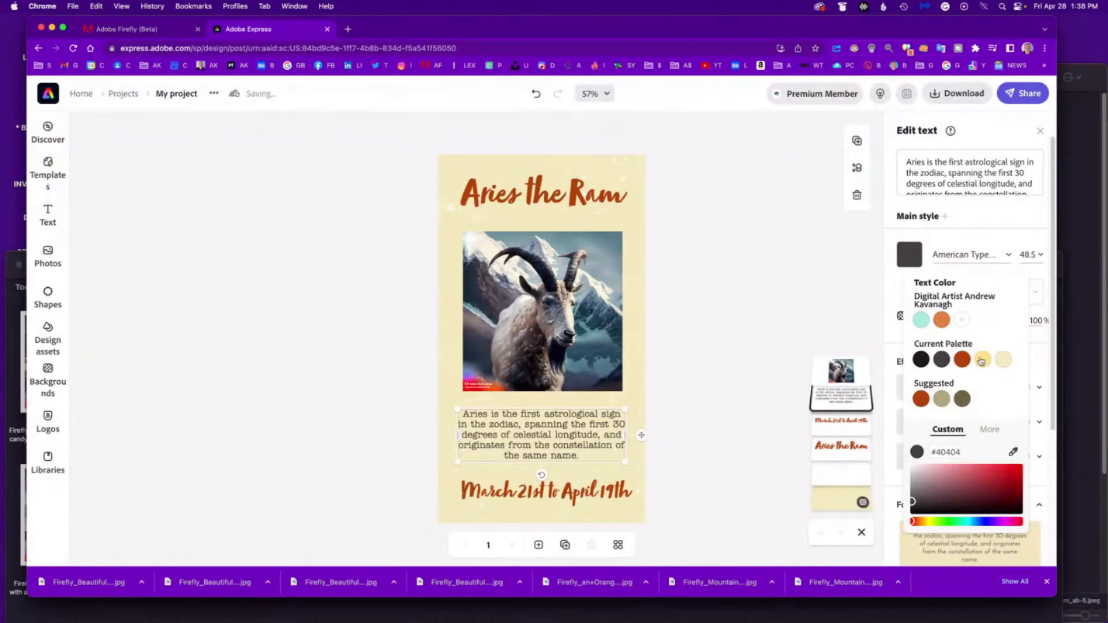
left_click(981, 360)
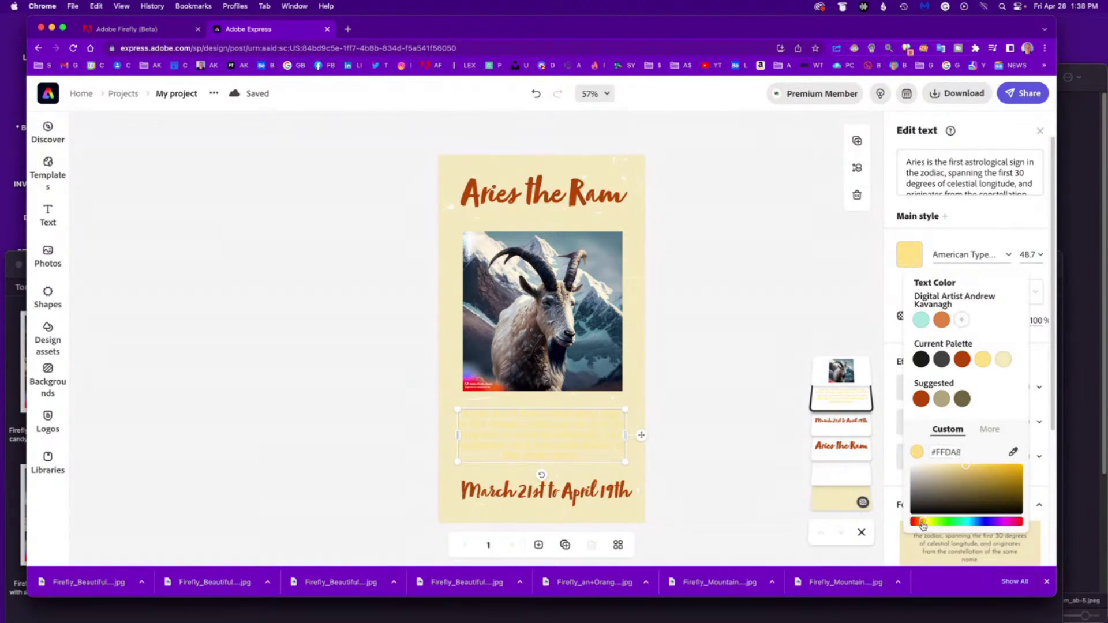
left_click_drag(922, 523, 921, 522)
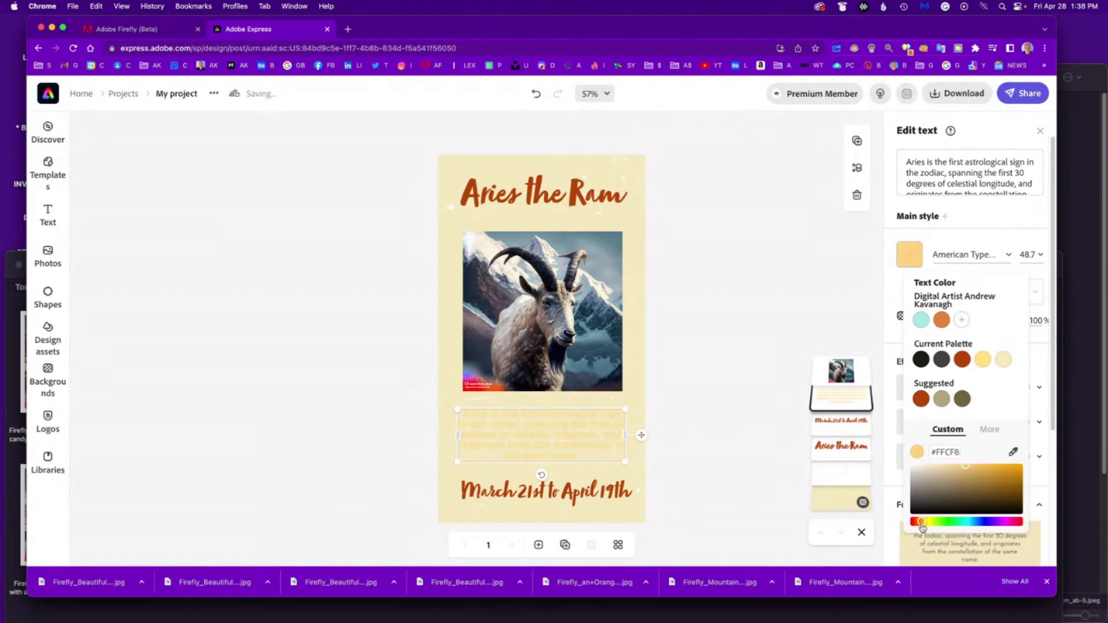
left_click(962, 359)
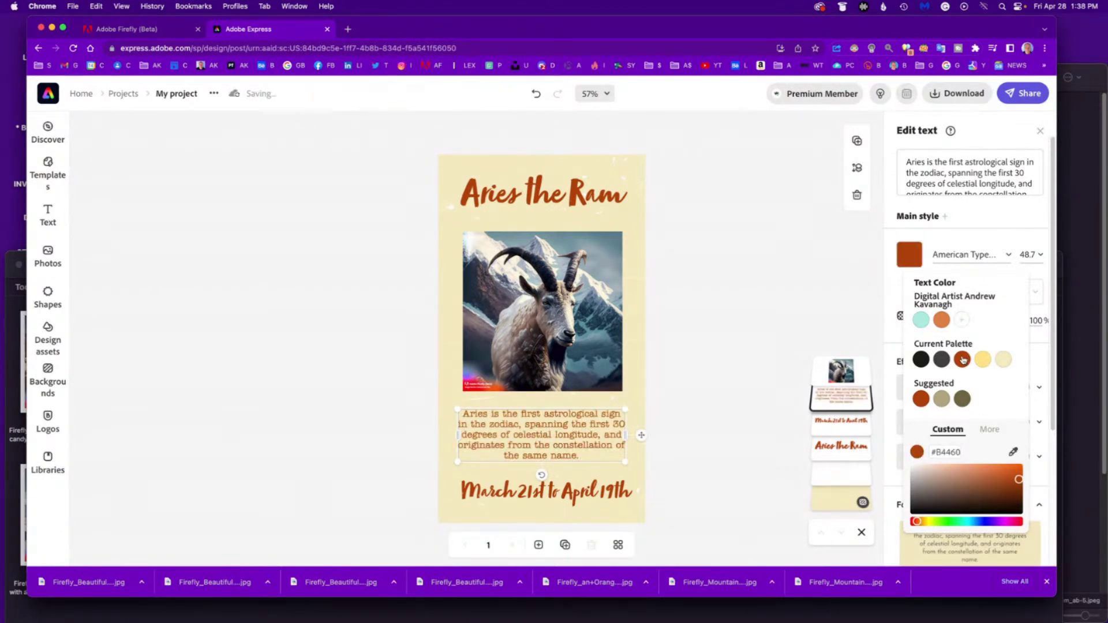
left_click(941, 321)
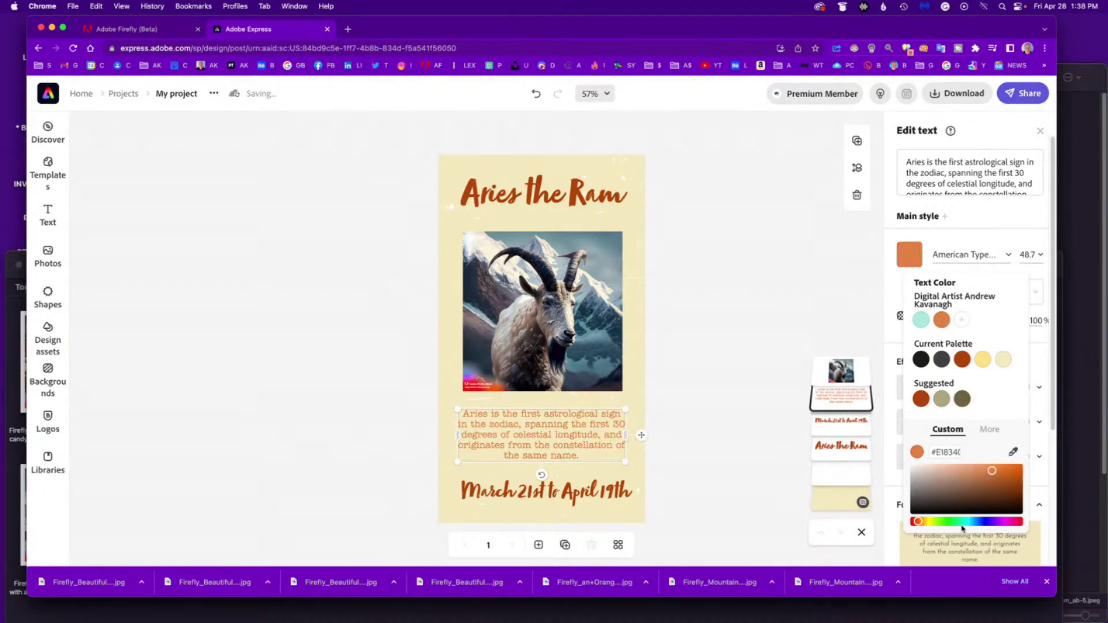
left_click(922, 523)
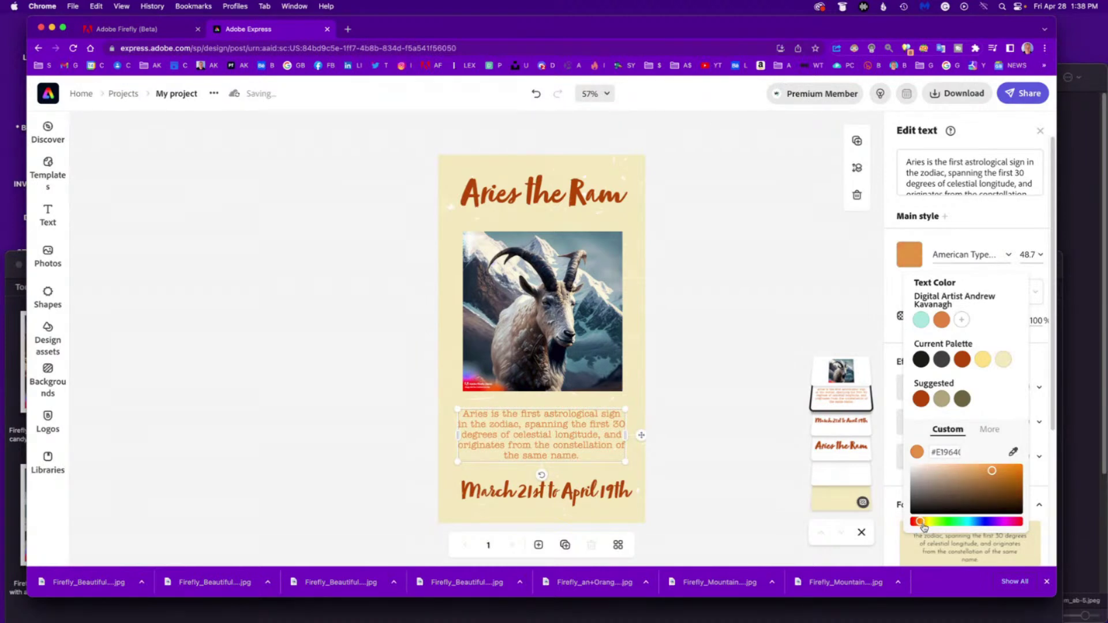
left_click_drag(991, 472, 1024, 466)
left_click(733, 378)
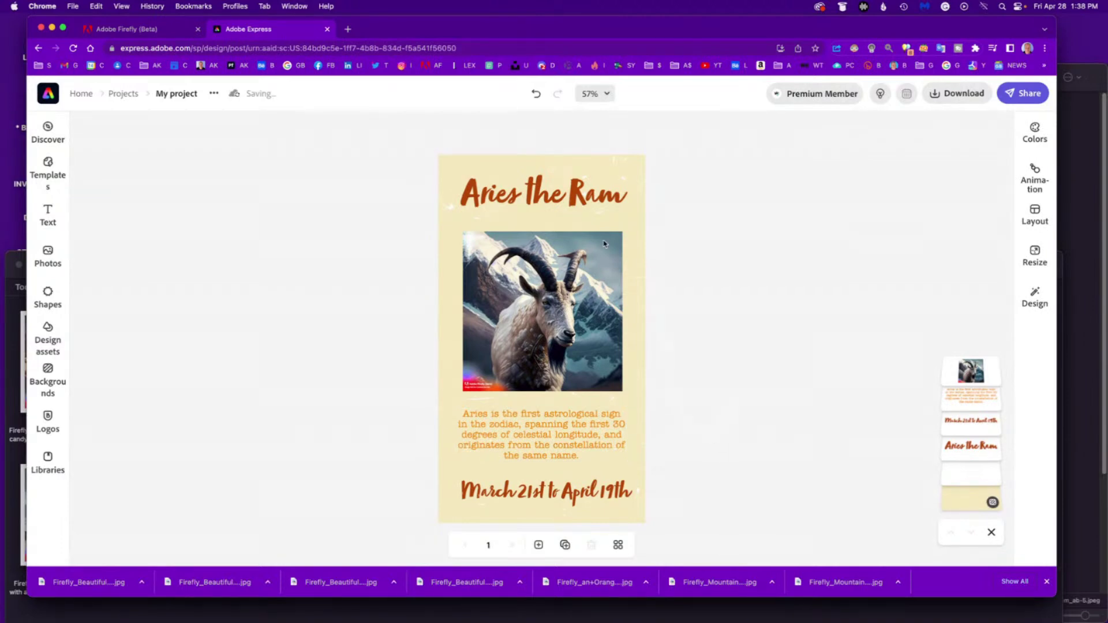
Step: Move the "Aries the Ram" title slightly down, closer to the goat photo
left_click(592, 195)
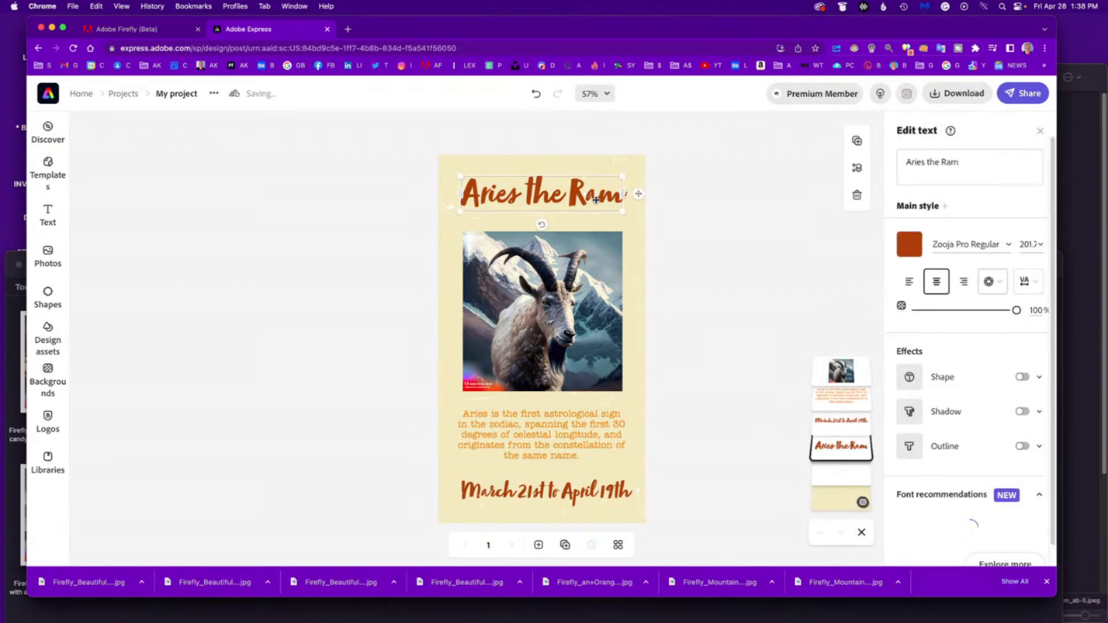
left_click_drag(595, 199, 597, 205)
left_click(713, 229)
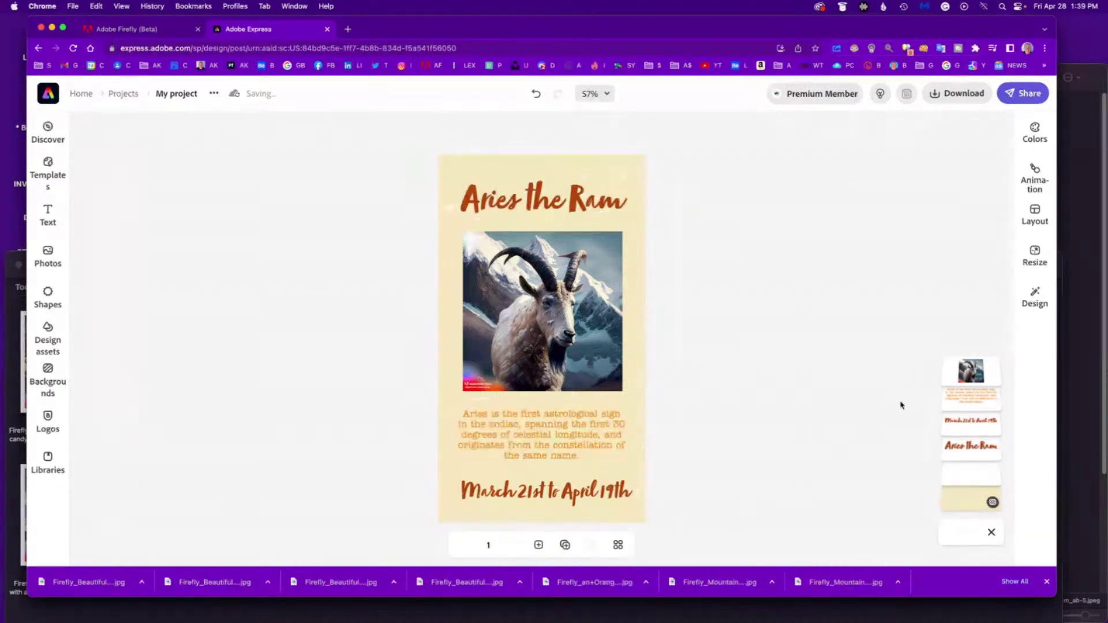
Step: Browse the background layouts and apply the grid layout that splits the card into two equal stacked halves
left_click(1034, 214)
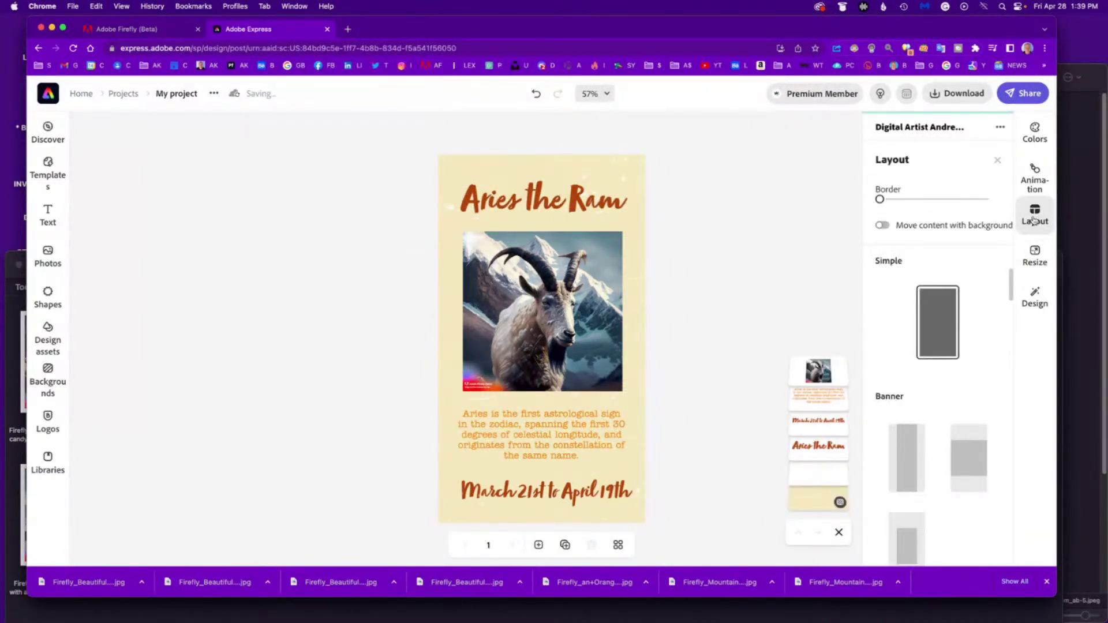
mouse_move(880, 200)
left_mouse_down()
mouse_move(890, 200)
mouse_move(877, 203)
left_mouse_up()
scroll(960, 355, "down", 5)
scroll(959, 359, "up", 2)
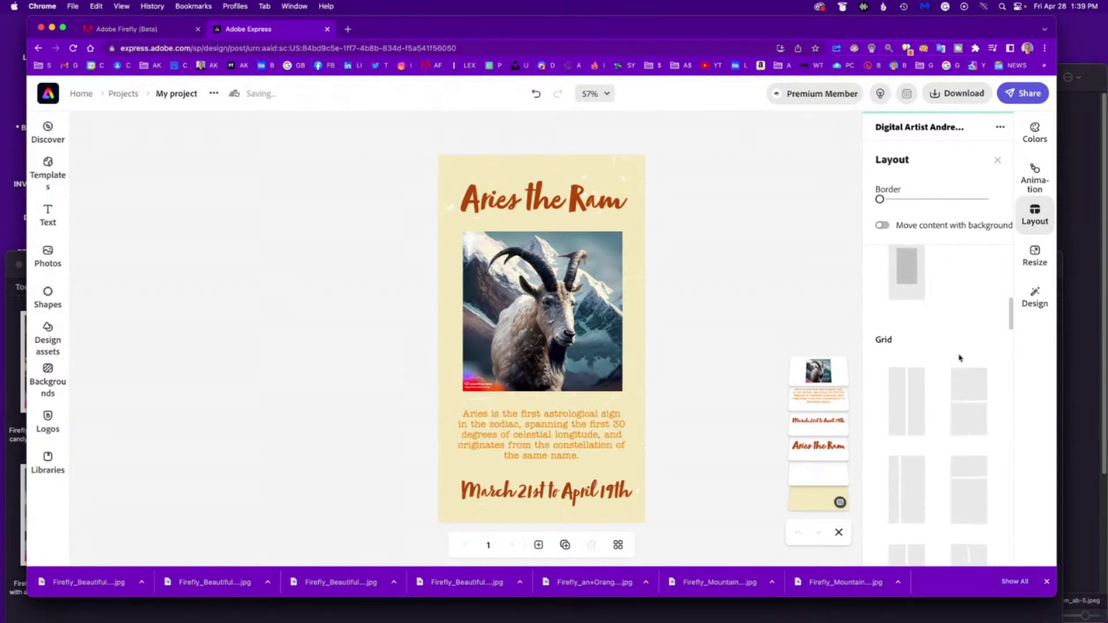
scroll(960, 359, "down", 4)
scroll(960, 358, "down", 4)
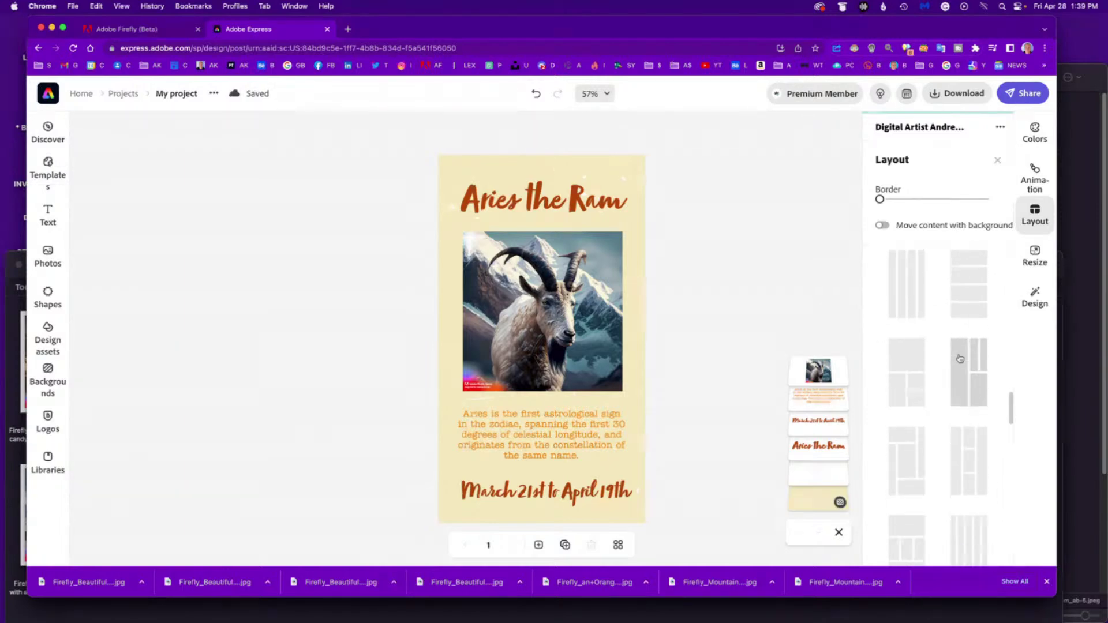
scroll(963, 358, "up", 5)
scroll(965, 358, "up", 3)
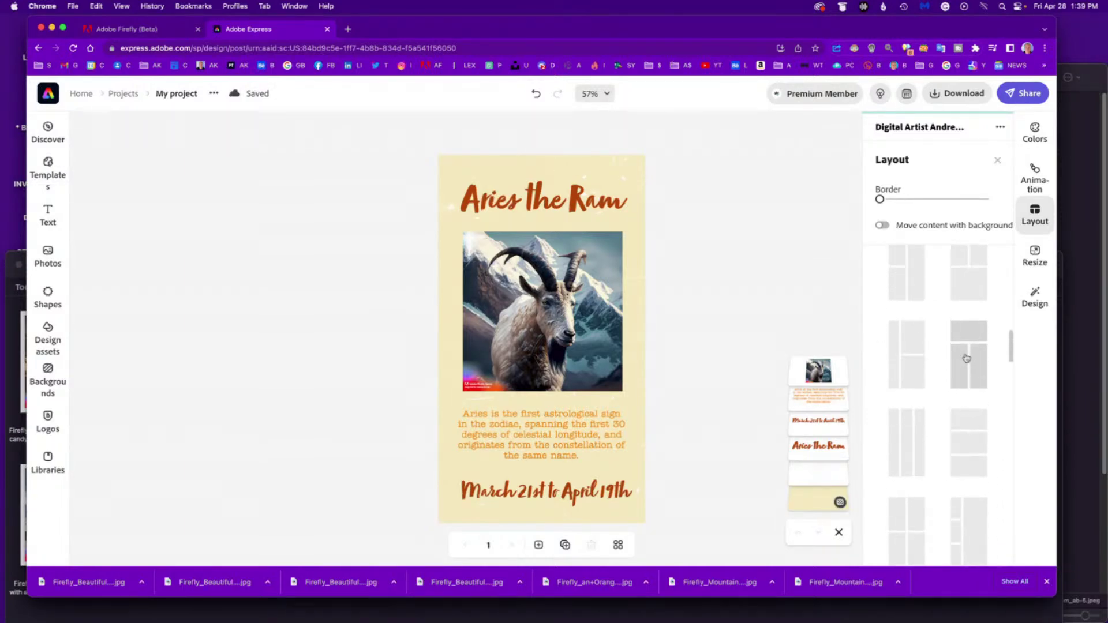
left_click(969, 356)
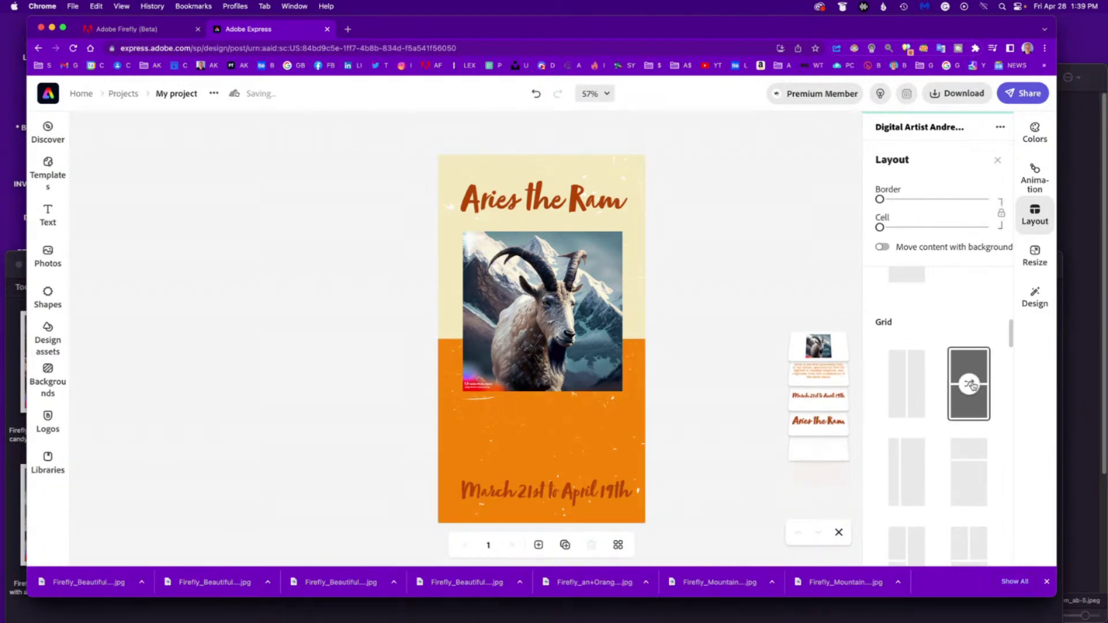
Step: Undo the two-halves grid layout on the card, and browse the remaining grid layouts
scroll(946, 322, "up", 3)
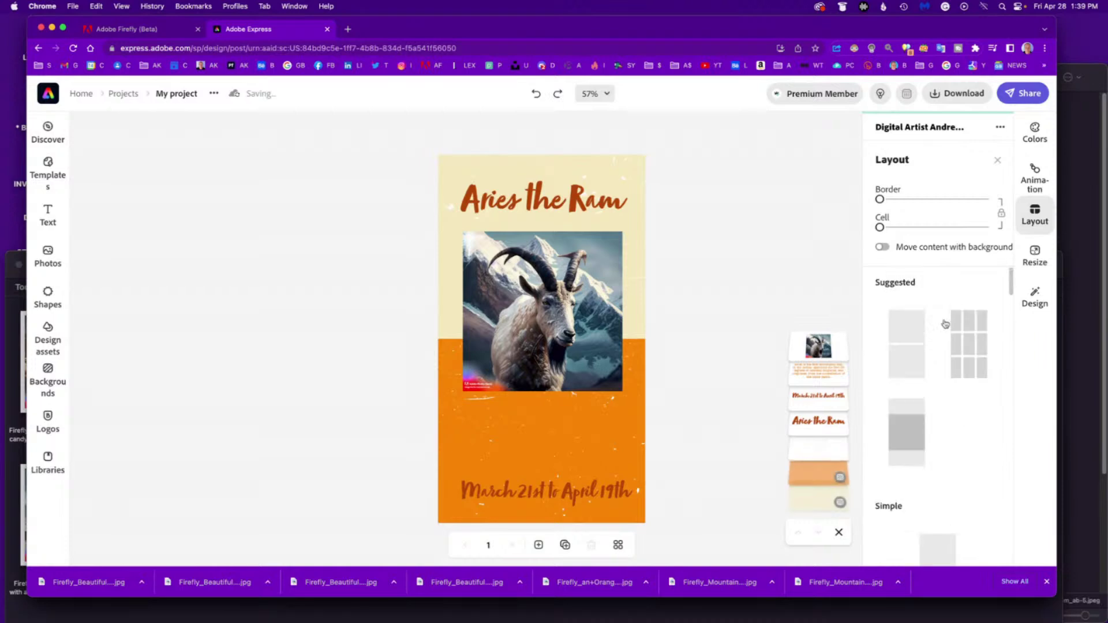
key("super+z")
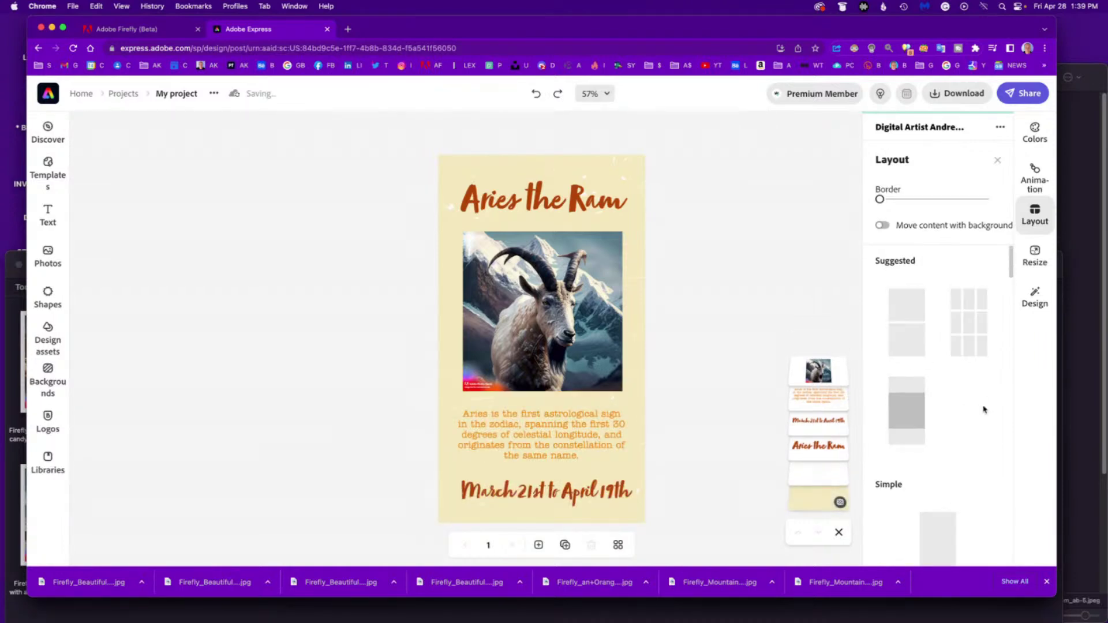
scroll(967, 428, "down", 4)
scroll(967, 429, "down", 6)
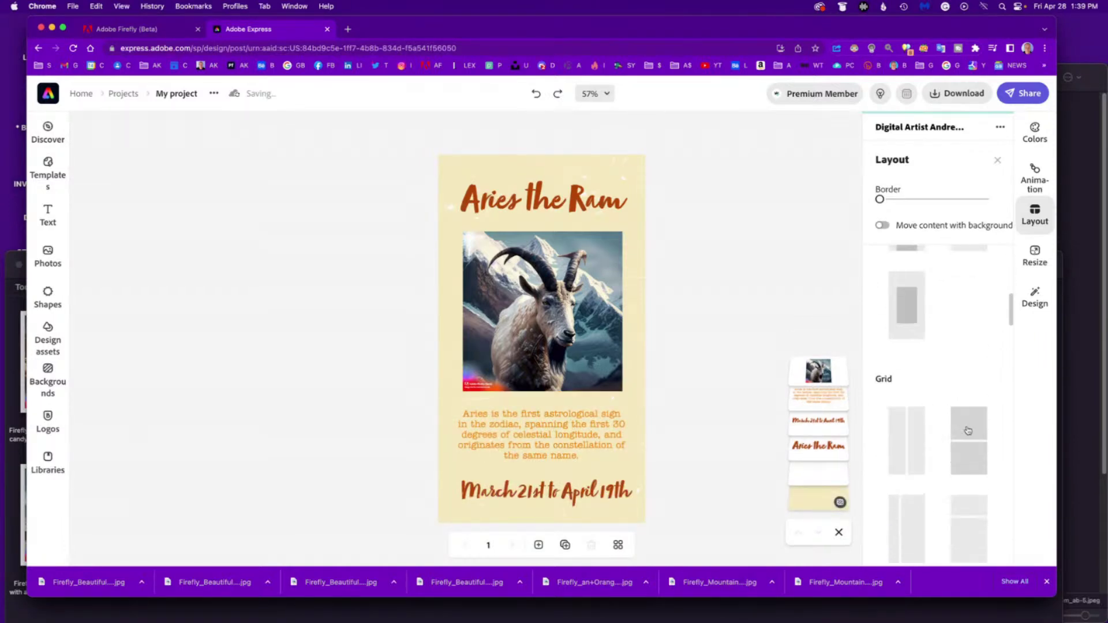
scroll(968, 430, "down", 8)
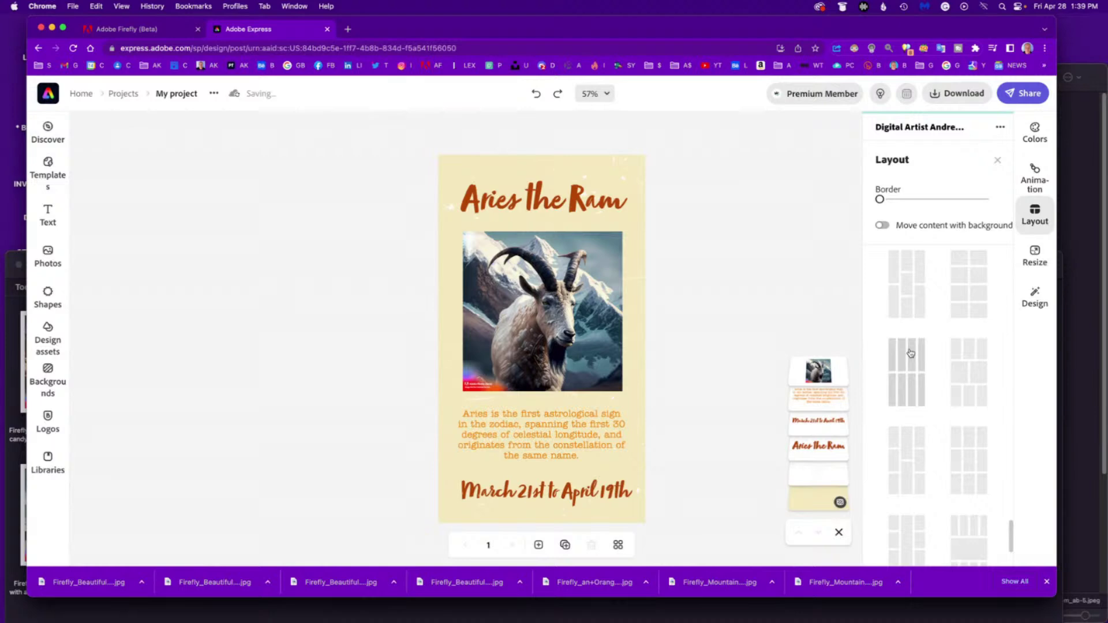
scroll(961, 431, "down", 2)
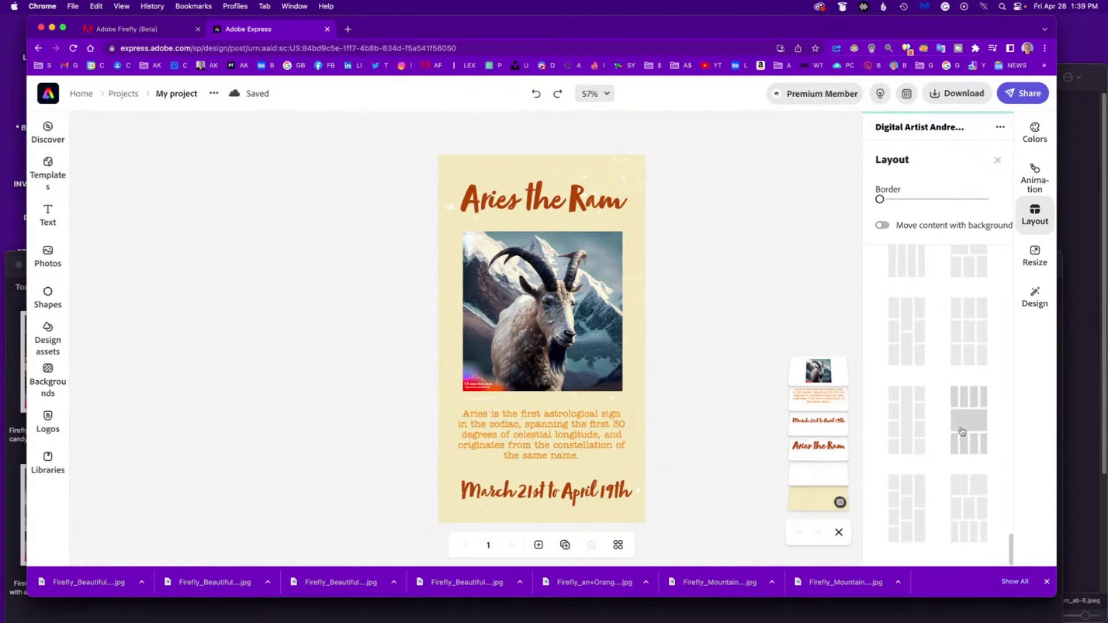
Step: Resize the design to the square Instagram post format, and enlarge the "Aries the Ram" title and goat photo together
left_click(1035, 256)
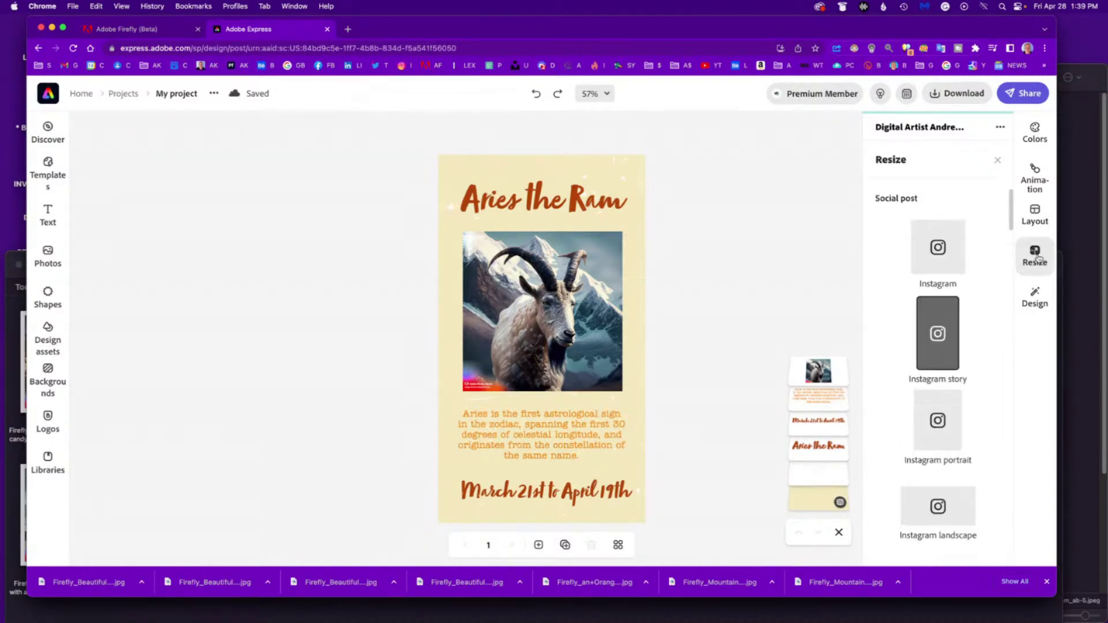
left_click(946, 258)
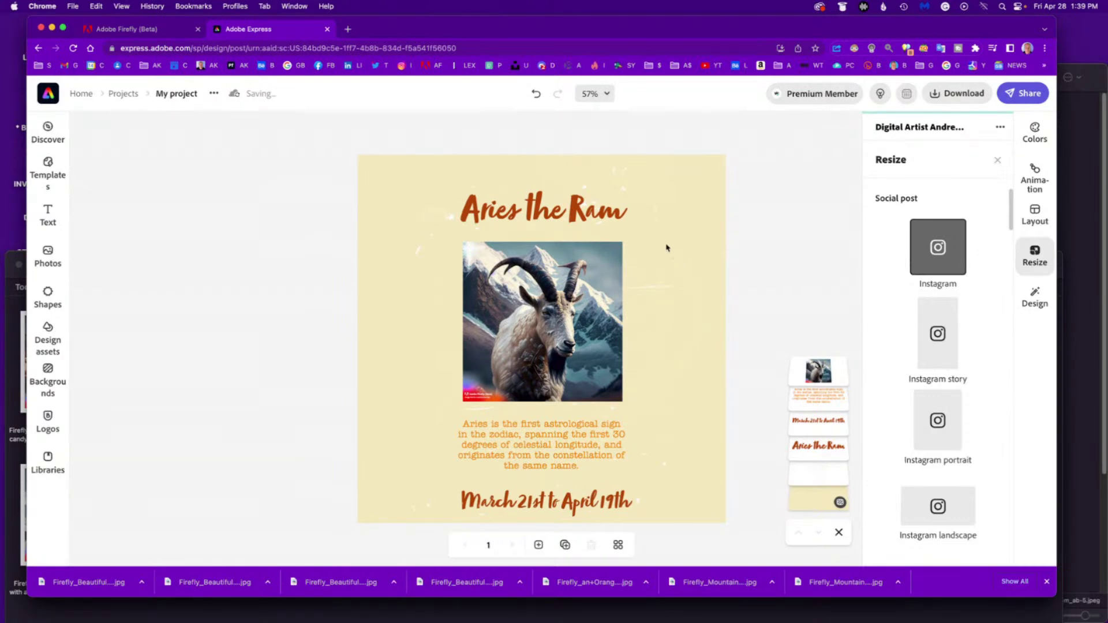
left_click(511, 216)
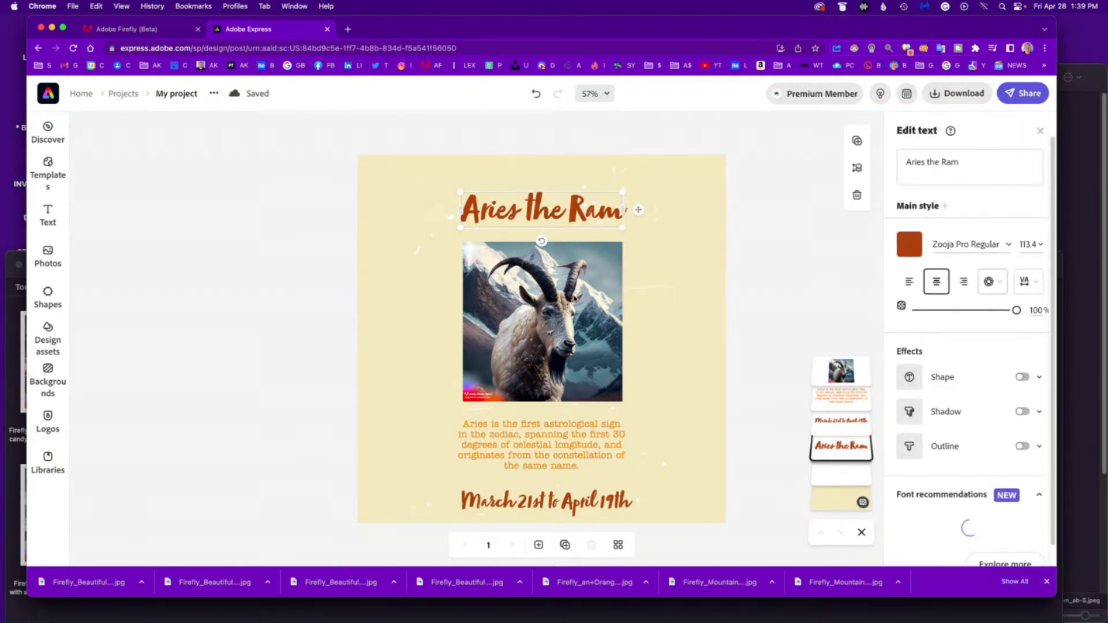
left_click(574, 296, "shift")
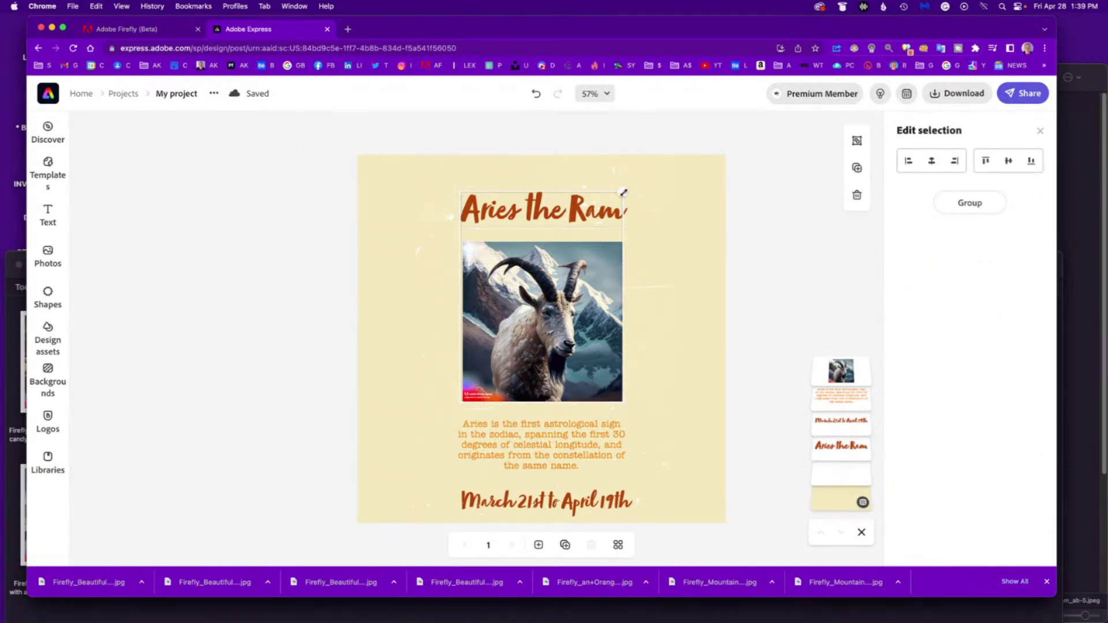
left_click_drag(623, 192, 650, 183)
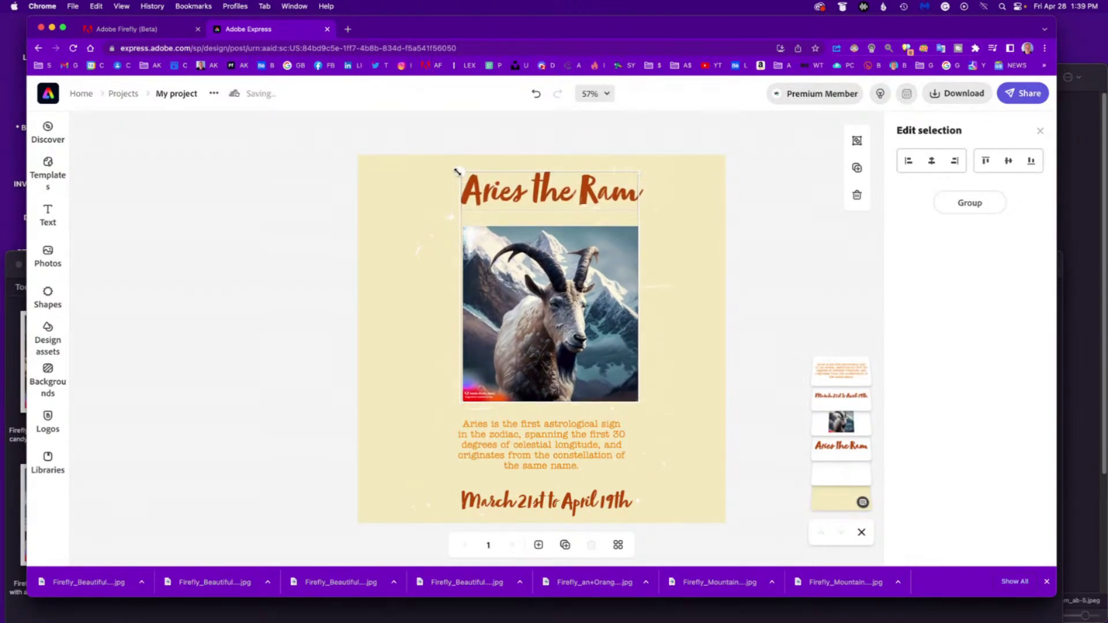
left_click_drag(457, 172, 452, 168)
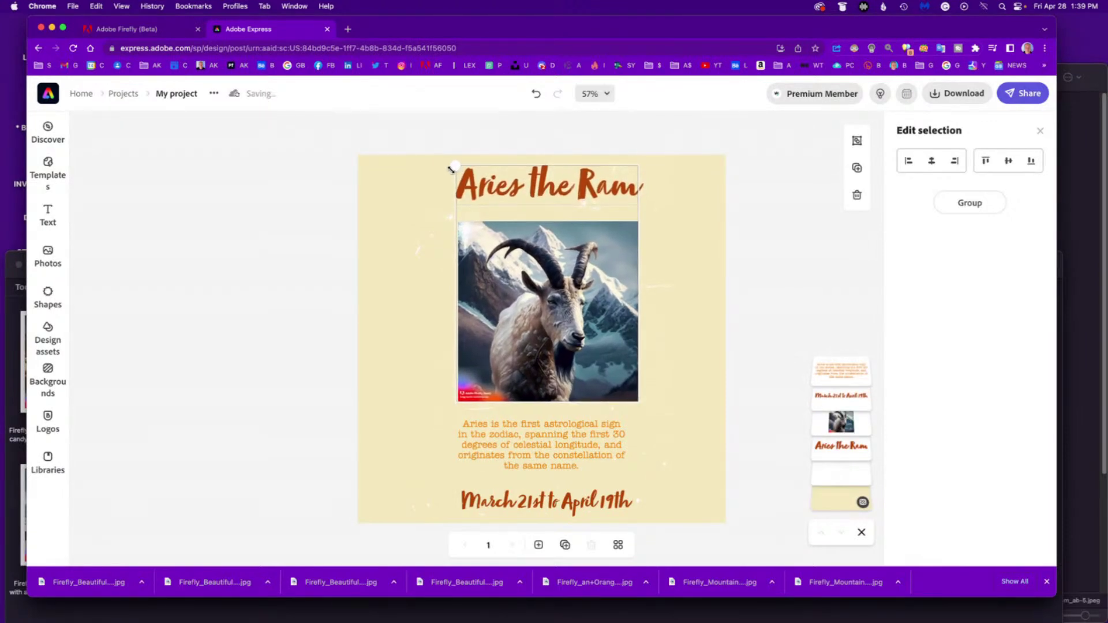
Step: Enlarge the "March 21st to April 19th" text on both sides to well beyond the photo's width, and nudge it slightly up
left_click(565, 445)
left_click(622, 503)
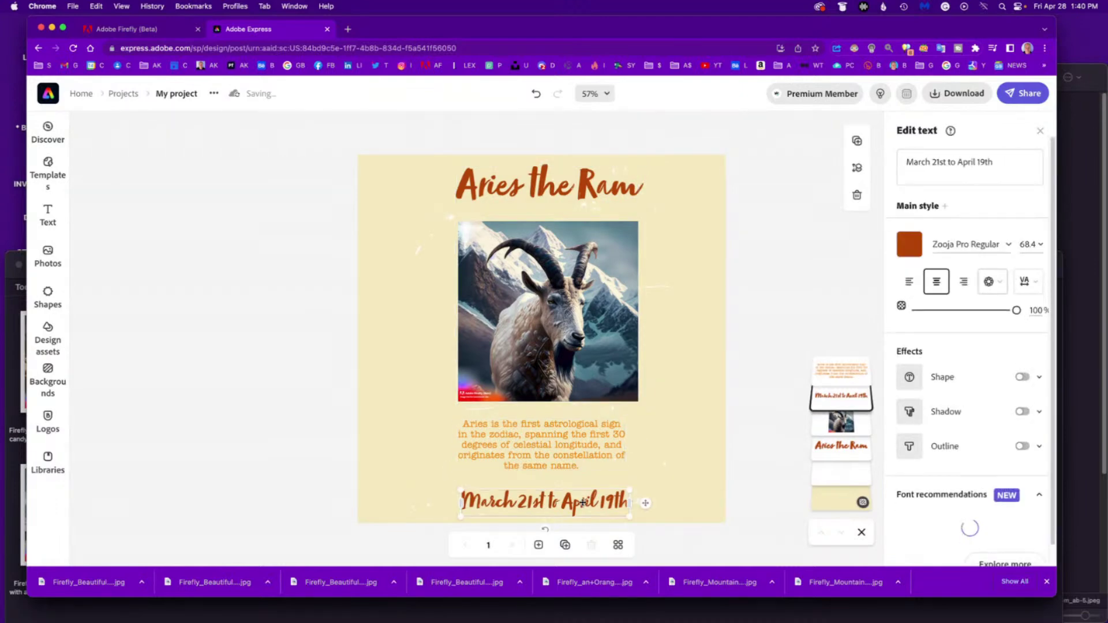
left_click_drag(633, 491, 672, 482)
left_click_drag(459, 517, 416, 523)
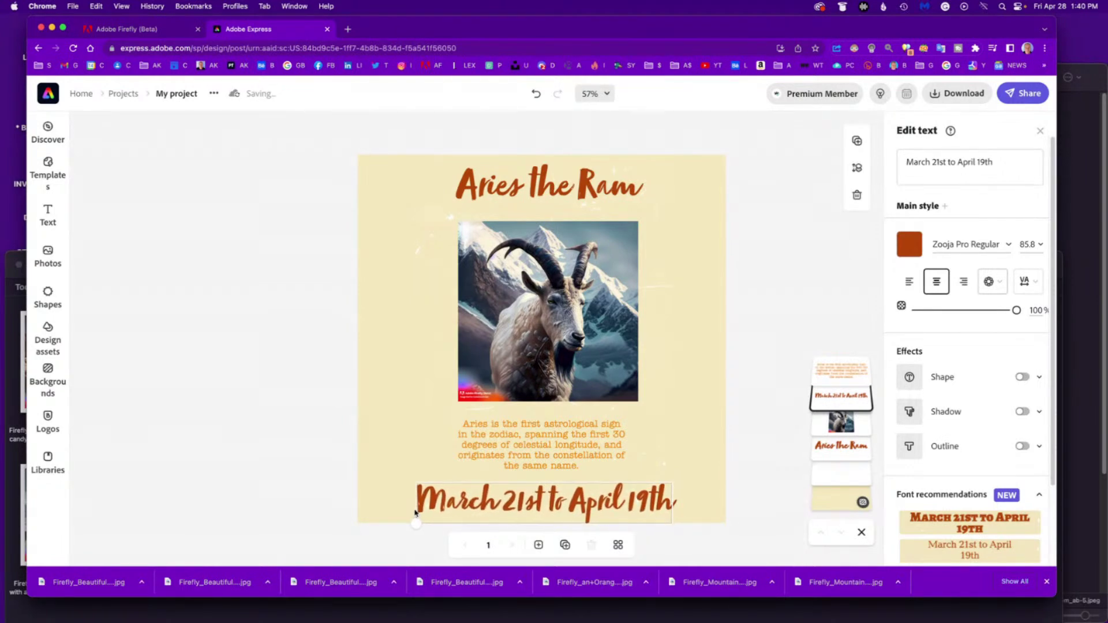
left_click_drag(550, 511, 546, 509)
Step: Enlarge the goat photo slightly and reposition it between the title and the description paragraph
left_click(569, 349)
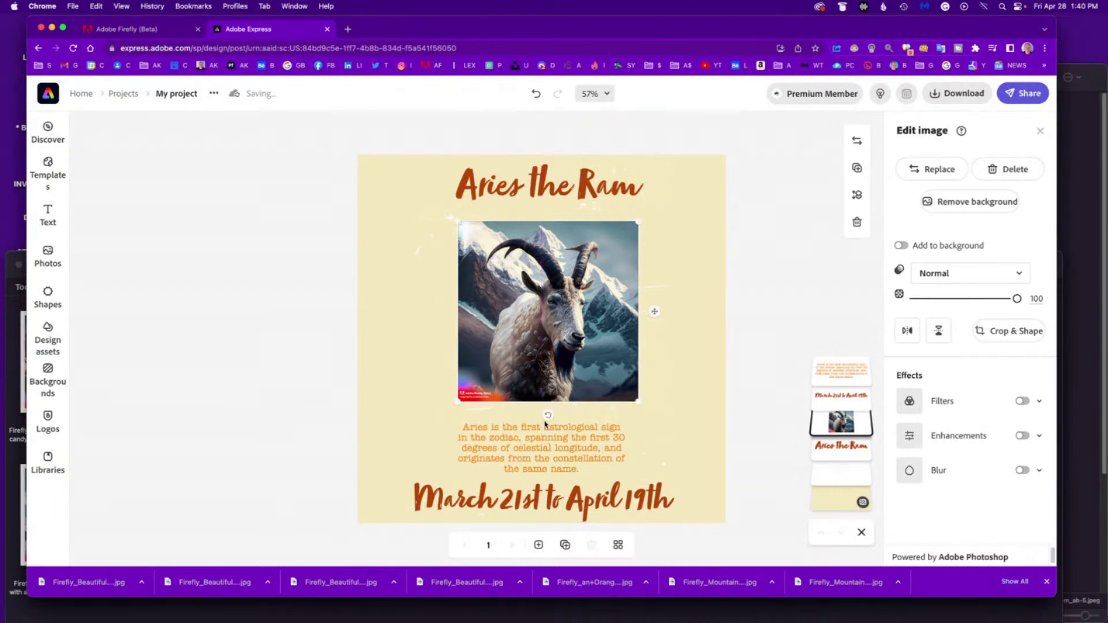
left_click_drag(638, 402, 652, 414)
left_click_drag(594, 345, 586, 335)
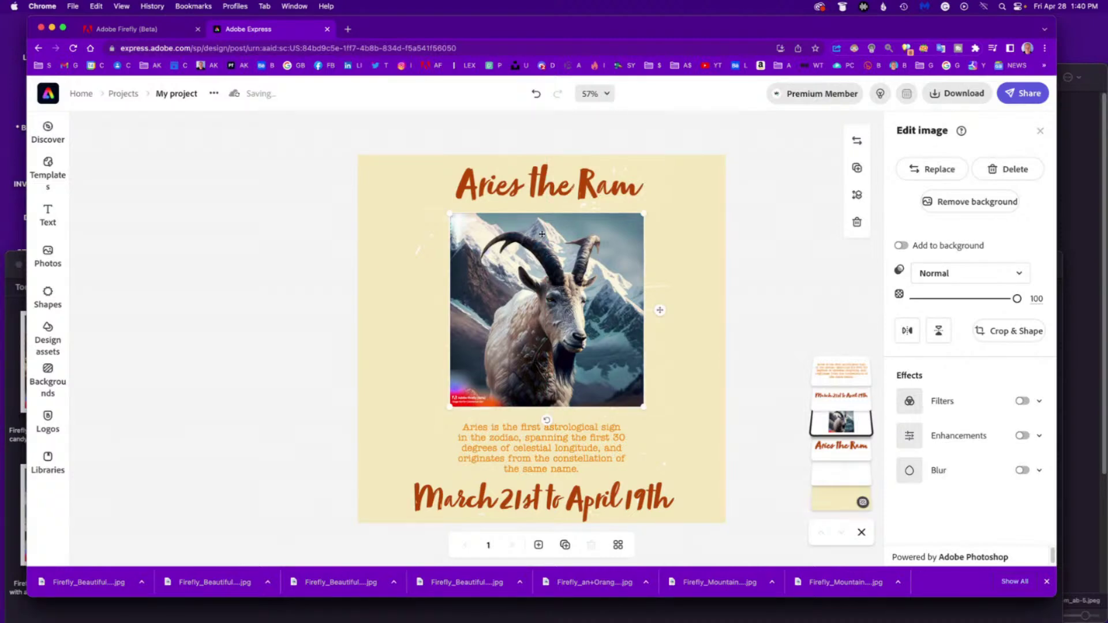
Step: Move the "Aries the Ram" title into the card's upper-left corner, and enlarge the goat photo further, centred across the card
left_click_drag(555, 188, 482, 195)
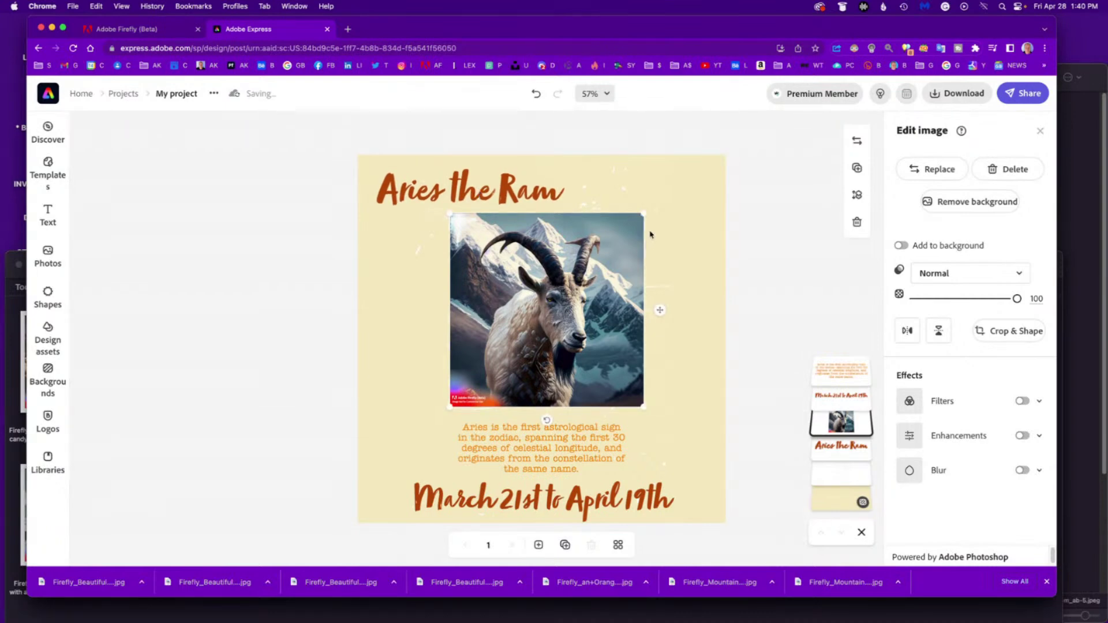
left_click_drag(644, 214, 678, 194)
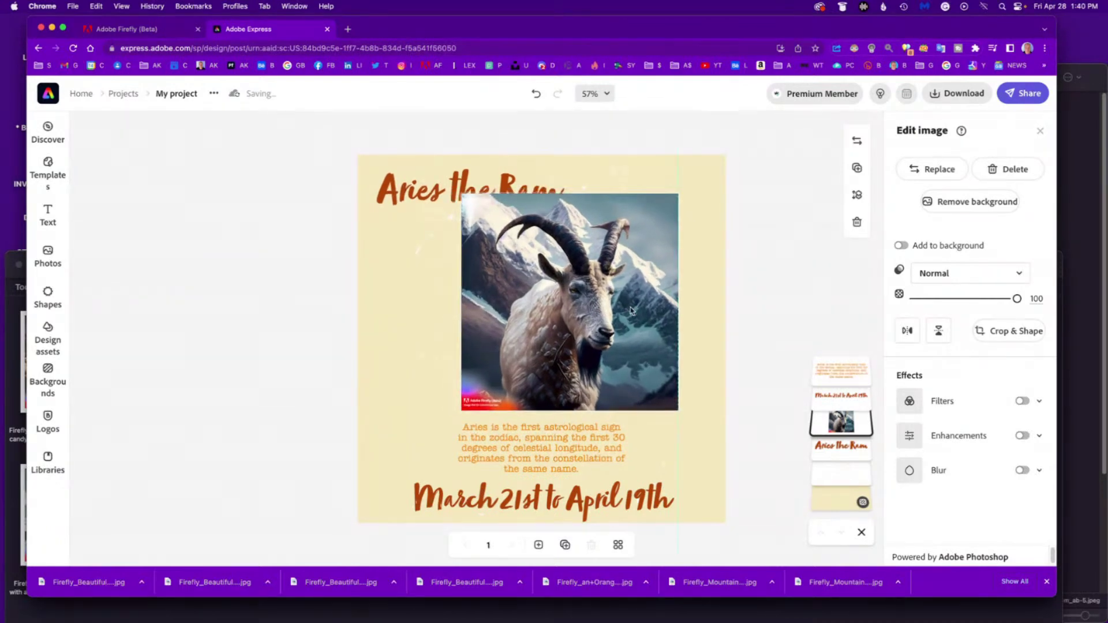
left_click_drag(631, 310, 599, 320)
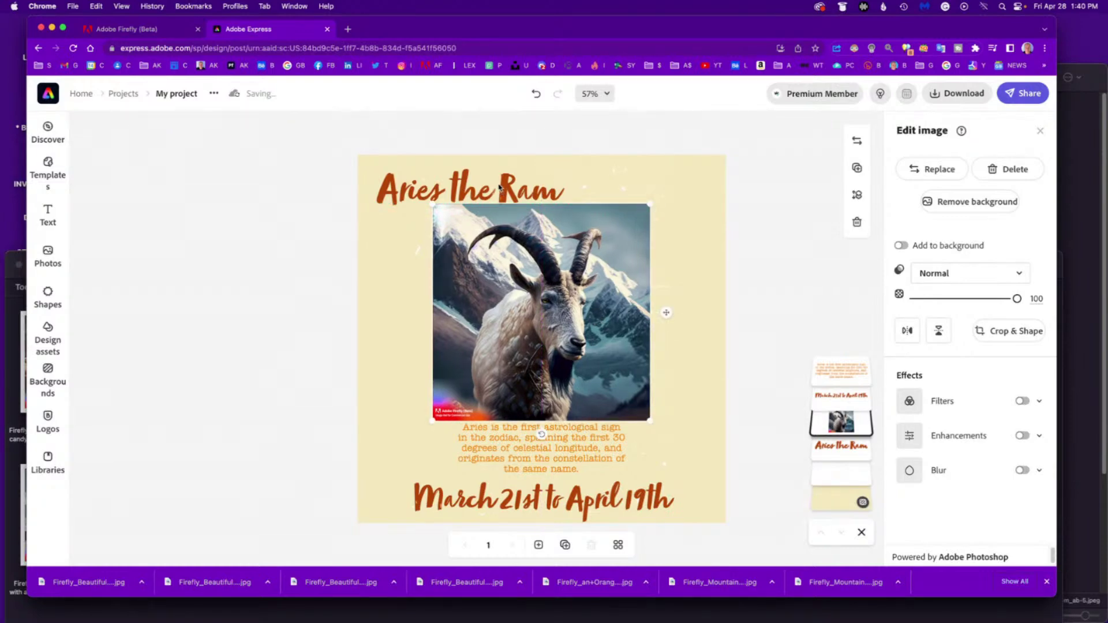
left_click_drag(500, 188, 495, 186)
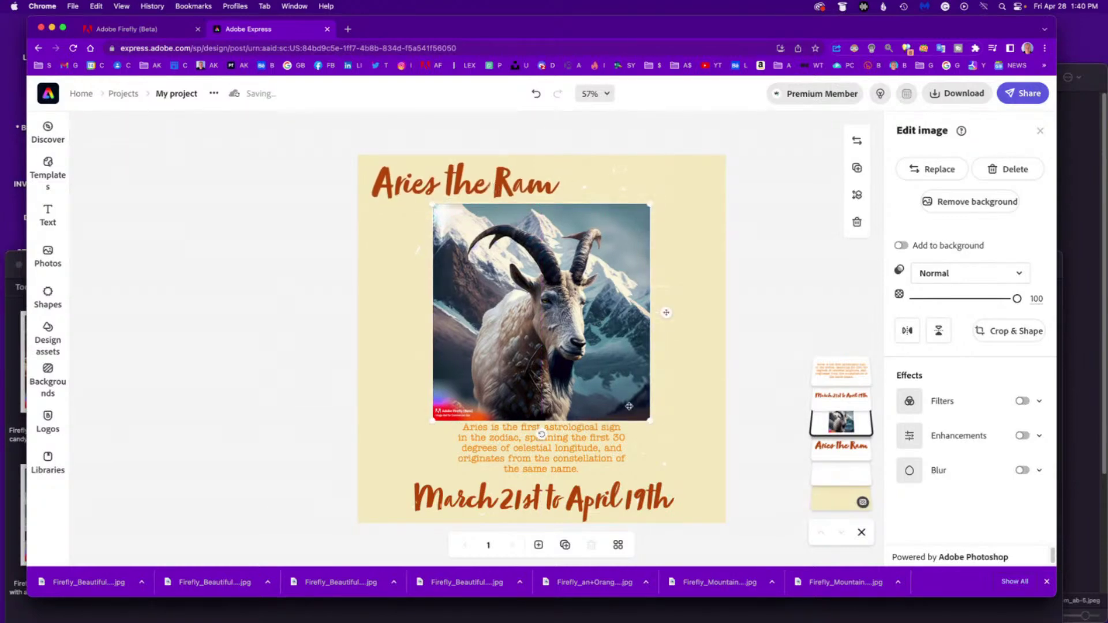
Step: Move the description paragraph slightly down, clear of the goat photo's lower edge
key("Tab")
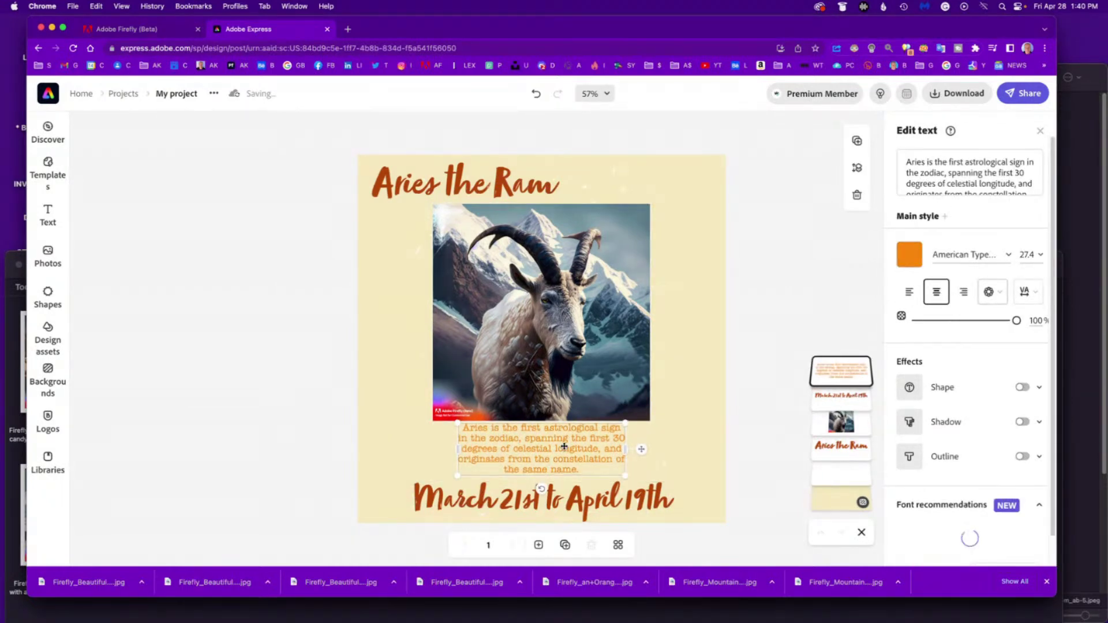
left_click_drag(564, 442, 564, 446)
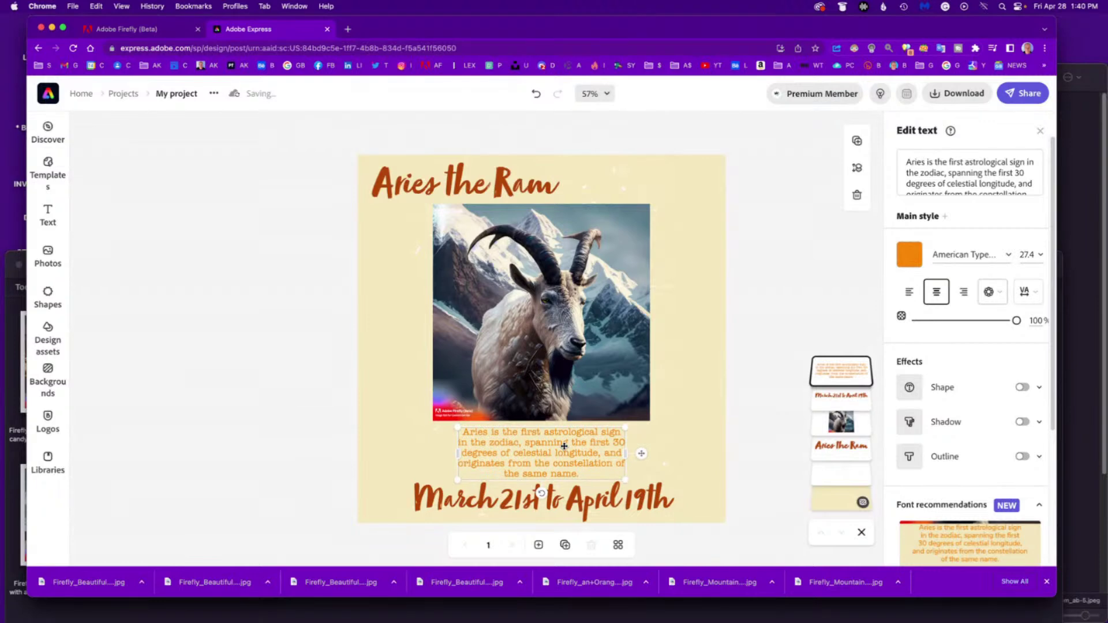
left_click(768, 308)
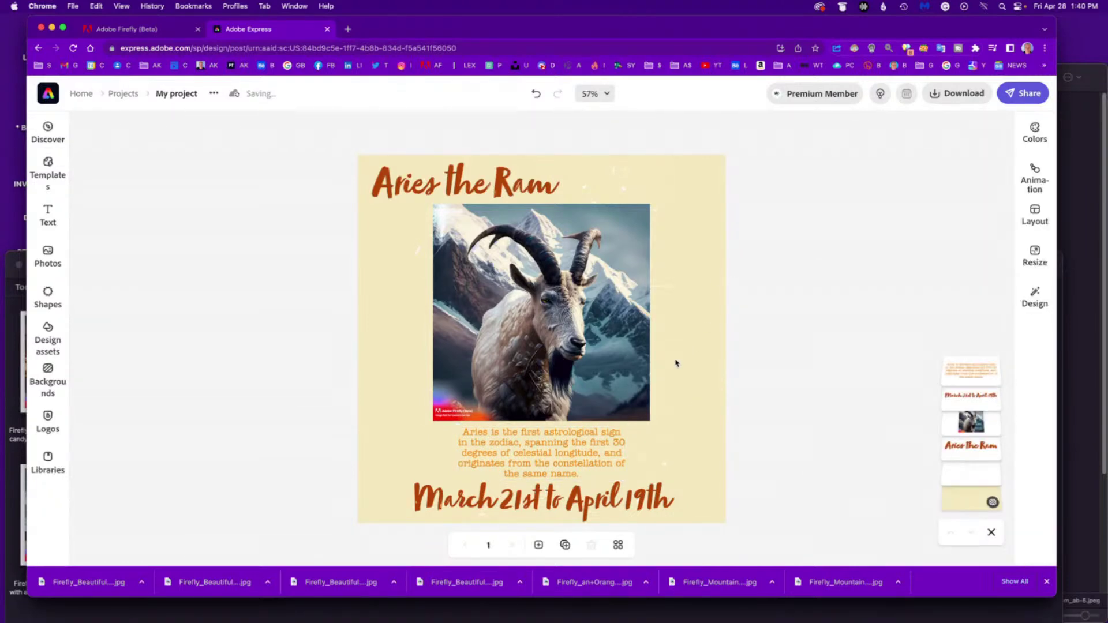
left_click(707, 348)
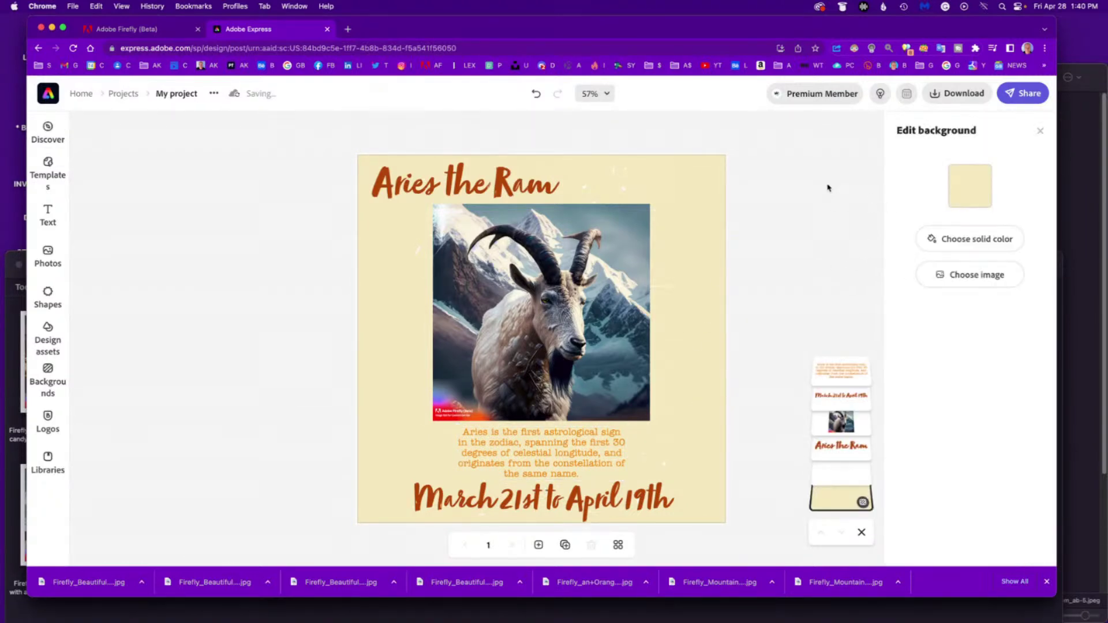
left_click(1039, 131)
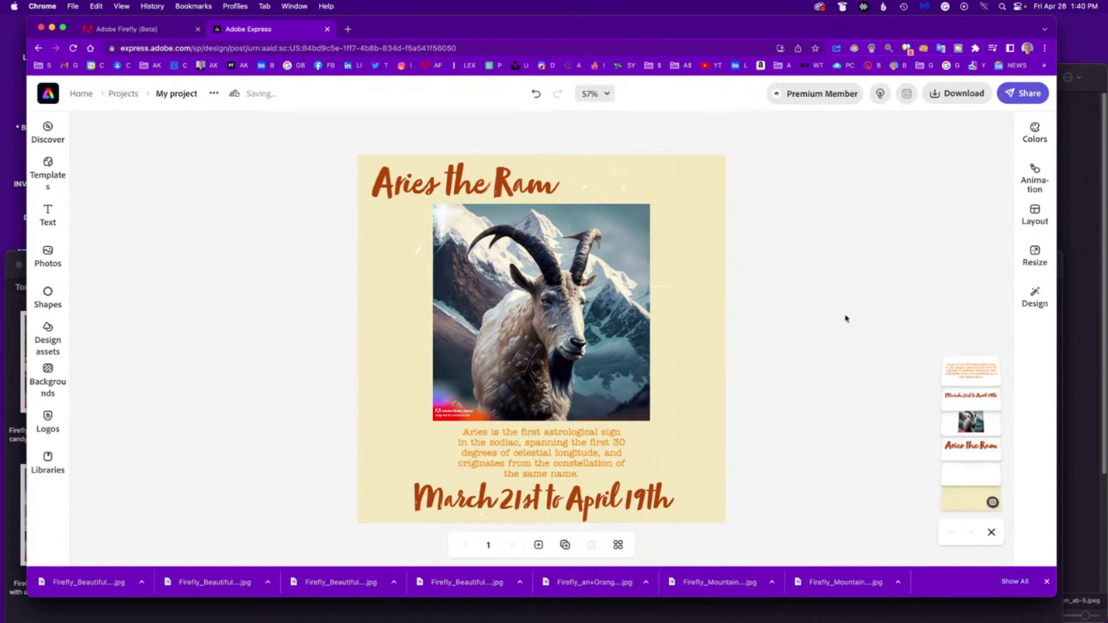
left_click(640, 322)
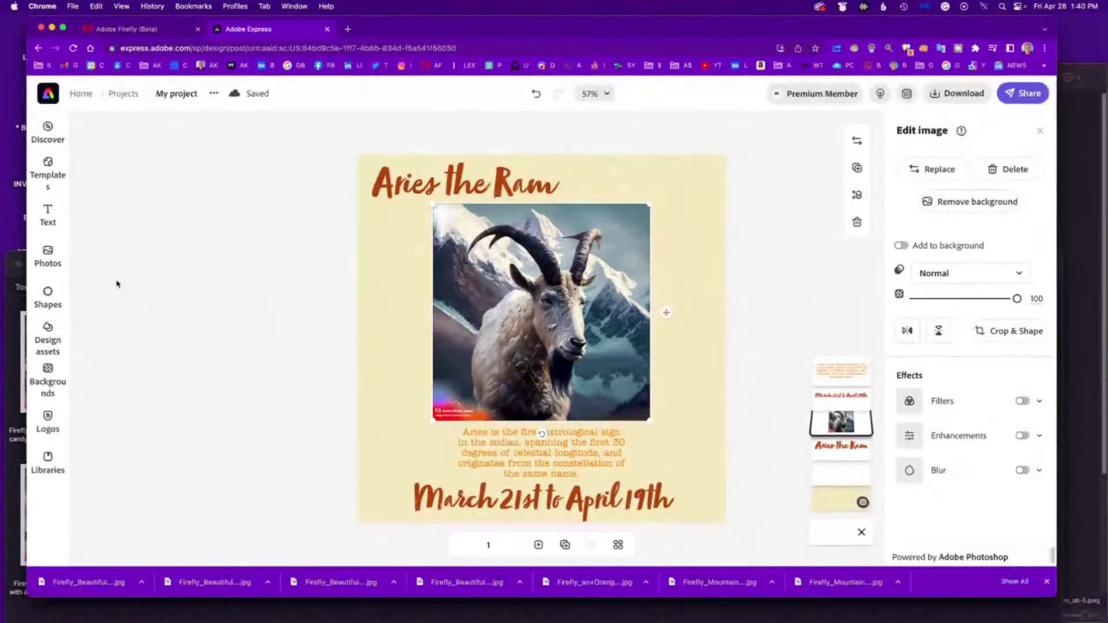
Step: Search the shape library for "goat"
left_click(50, 297)
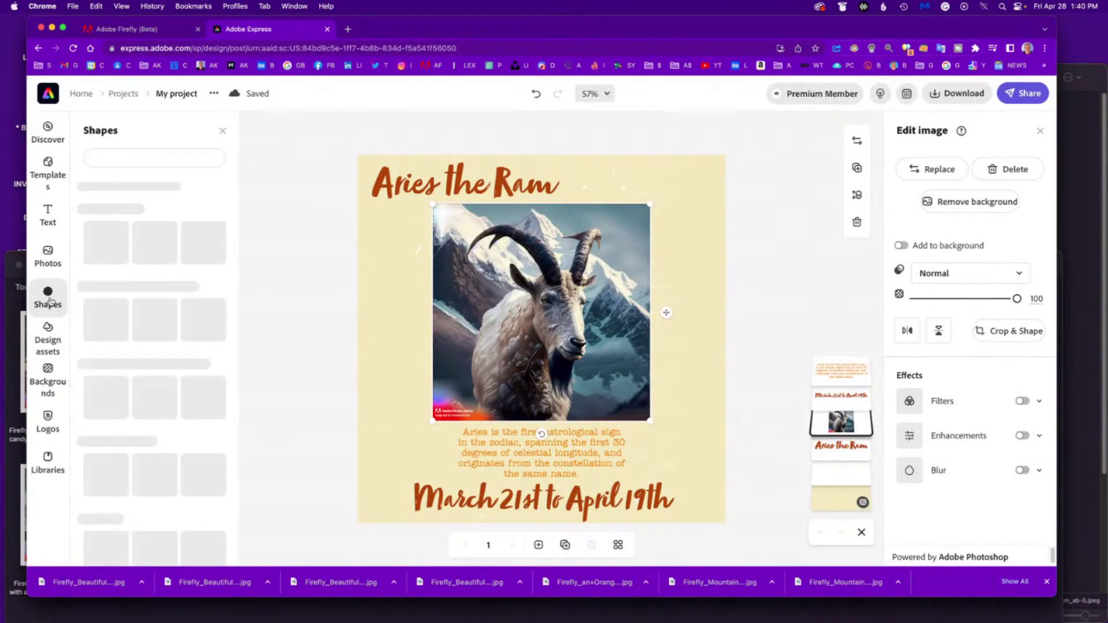
left_click(149, 157)
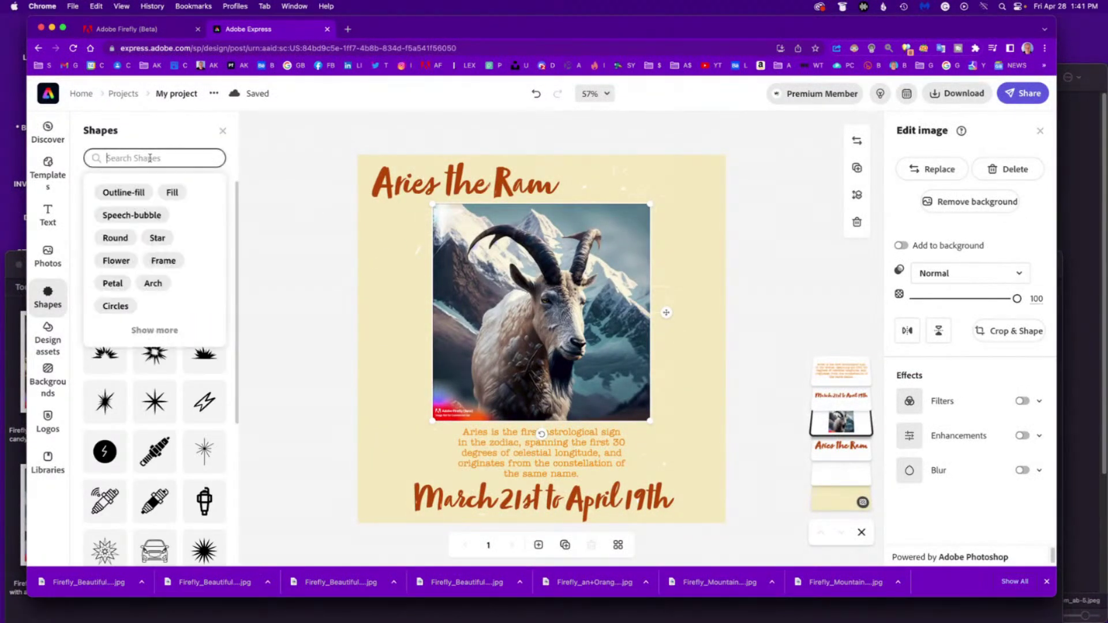
type("goat")
key("Return")
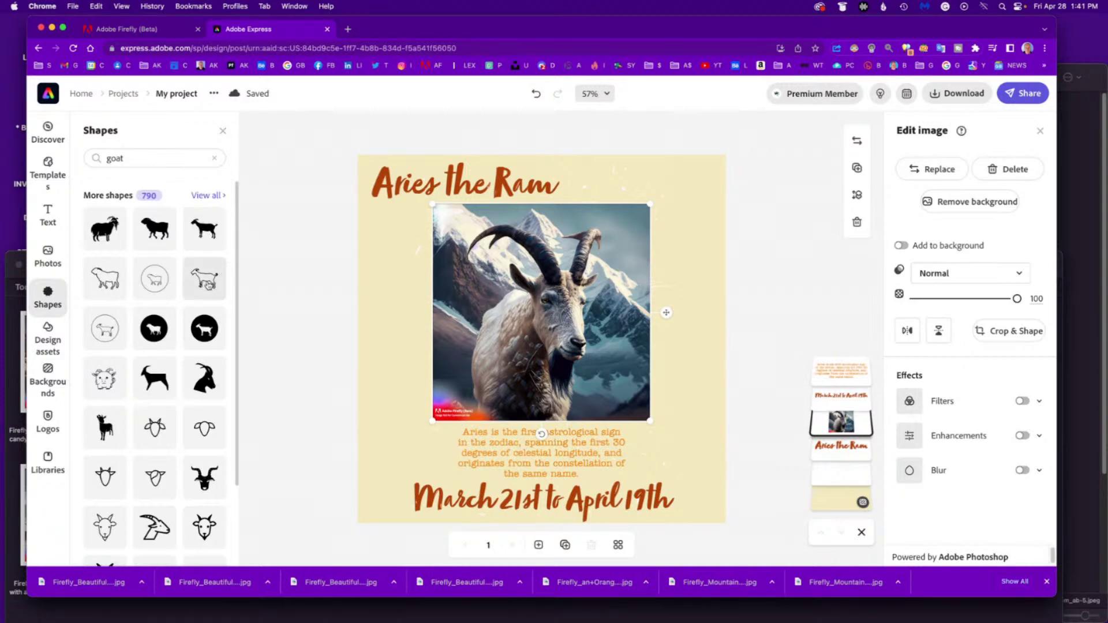
Step: Try a reduced outlined standing goat shape in the card's upper-right corner, and delete it
left_click(208, 285)
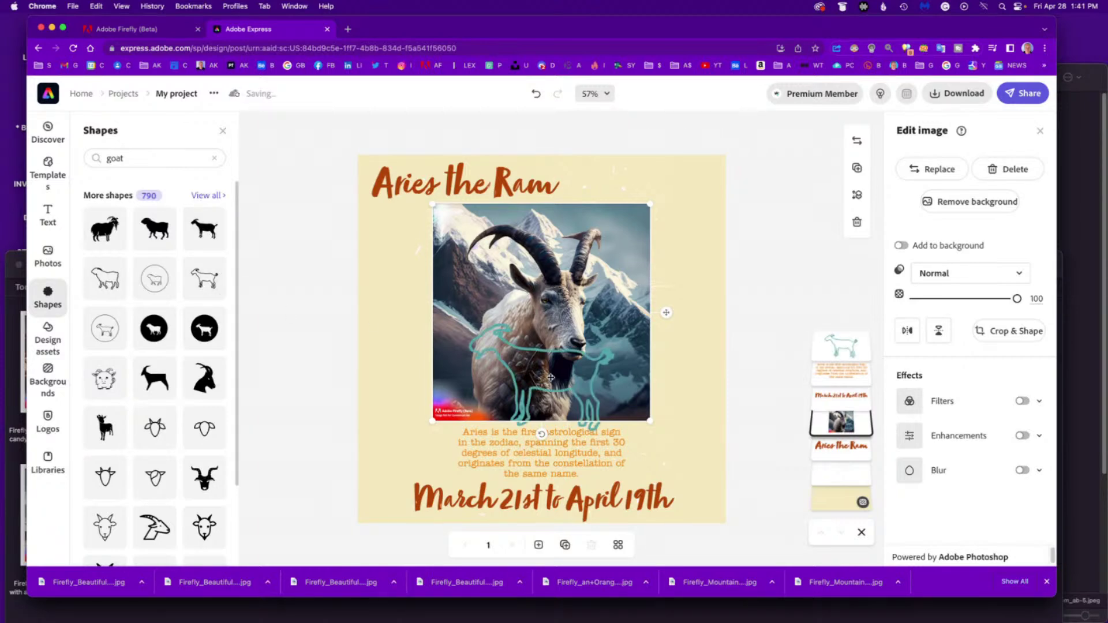
left_click_drag(551, 378, 511, 382)
key("super+z")
left_click_drag(590, 429, 468, 392)
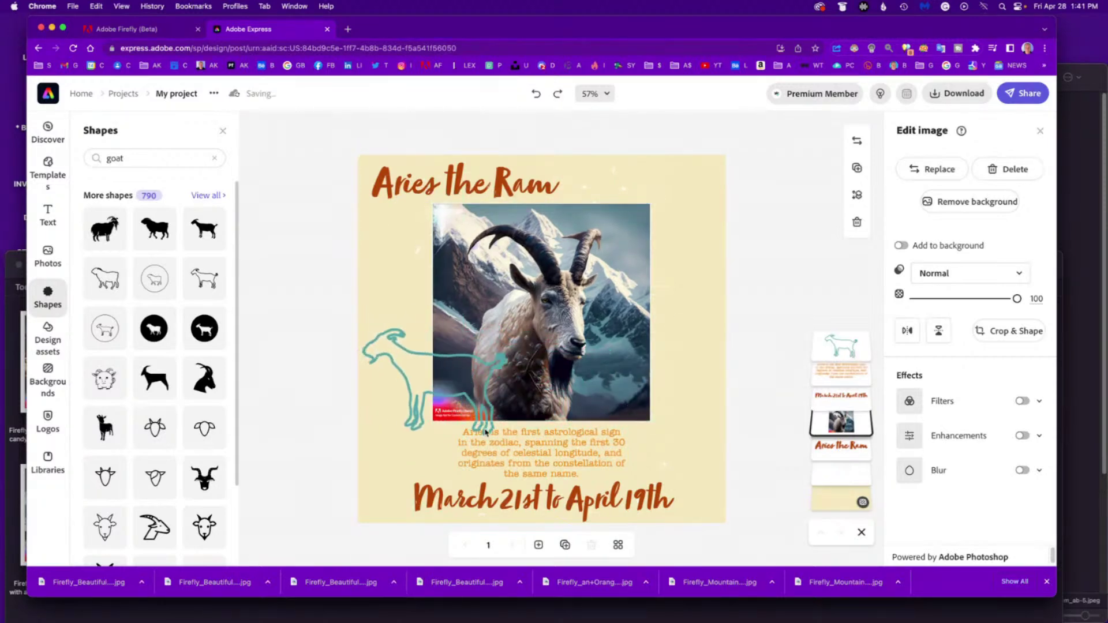
left_click(395, 349)
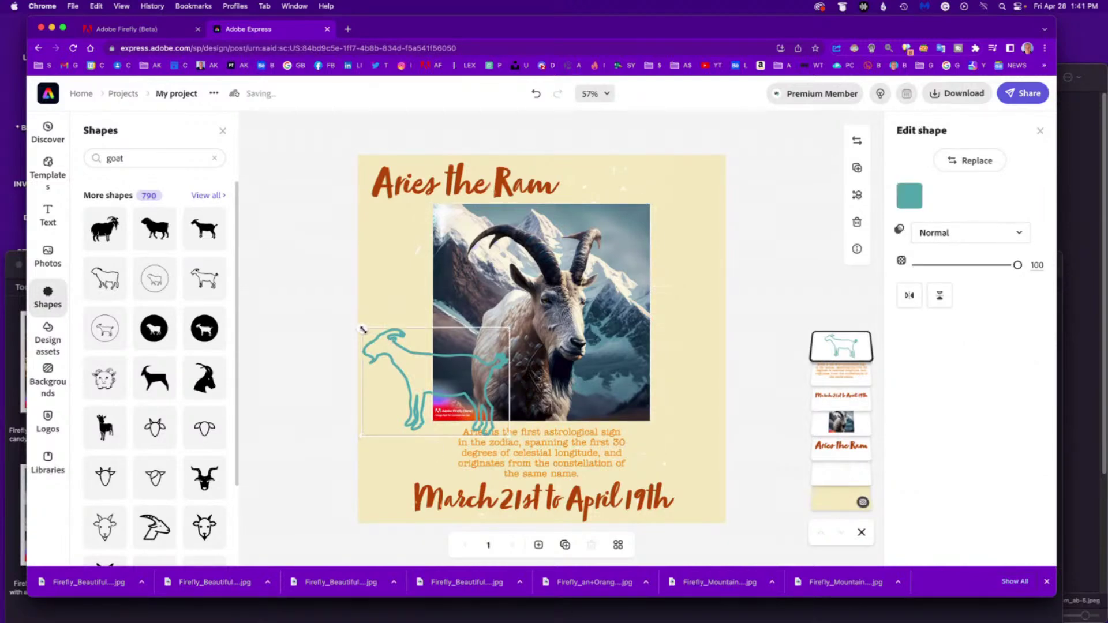
left_click_drag(362, 329, 413, 366)
left_click_drag(461, 400, 676, 185)
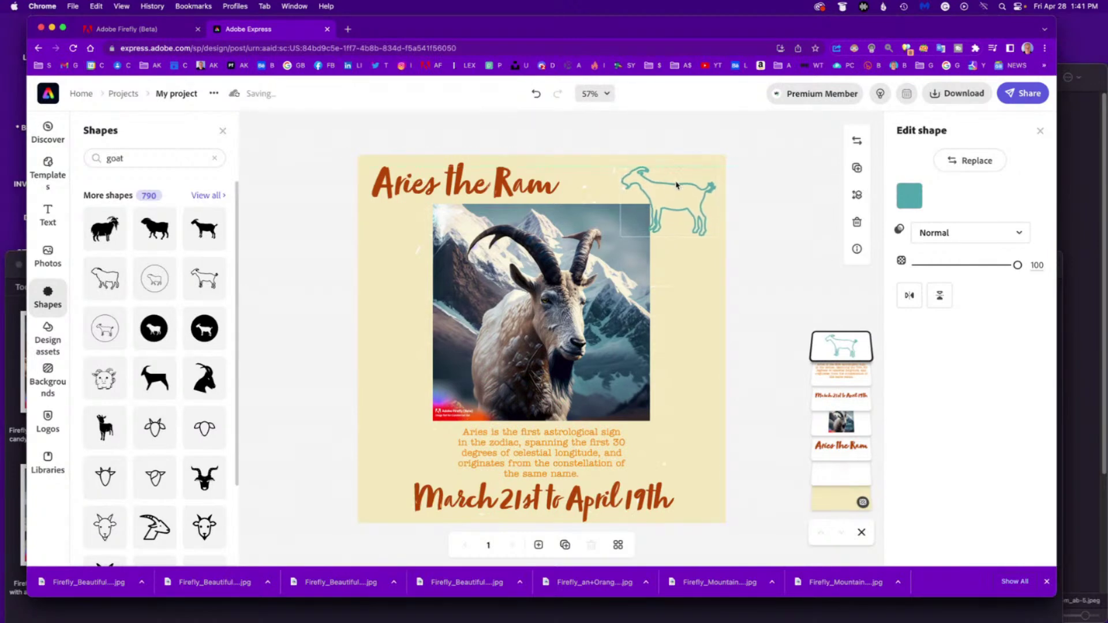
key("Delete")
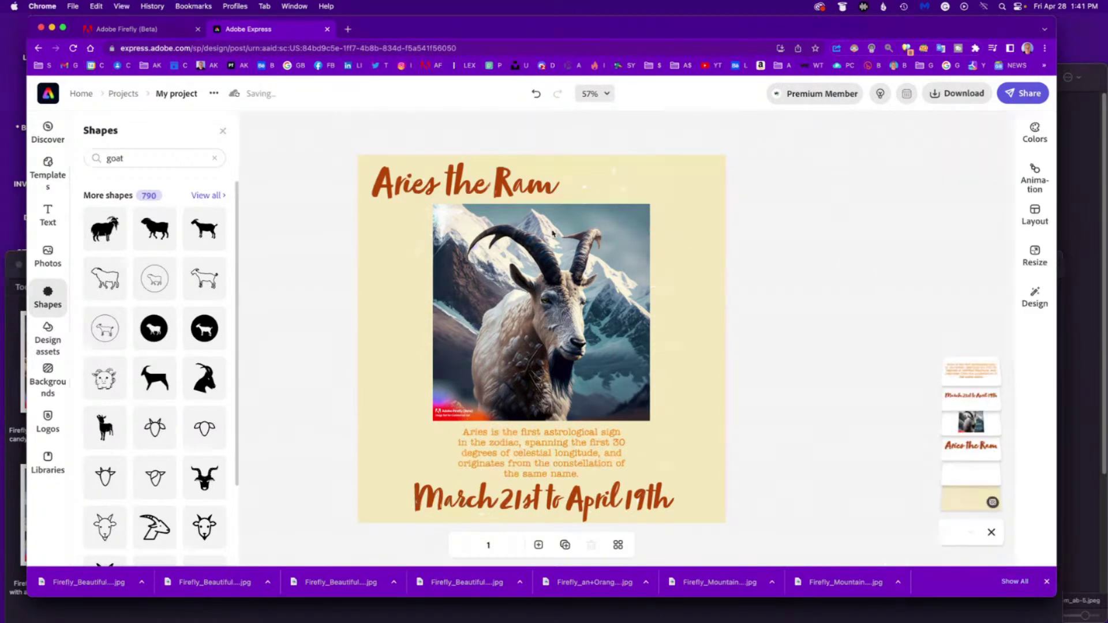
left_click(304, 333)
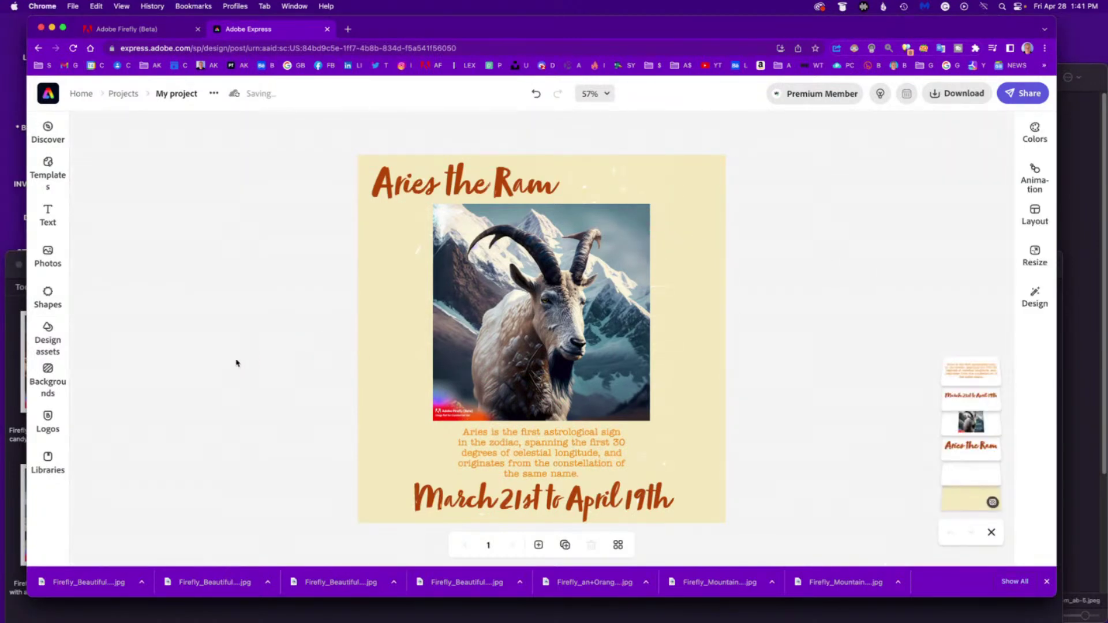
Step: Add the outlined front-facing goat head with long horns and drooping ears from the goat shape results to the card
left_click(48, 296)
scroll(194, 336, "down", 4)
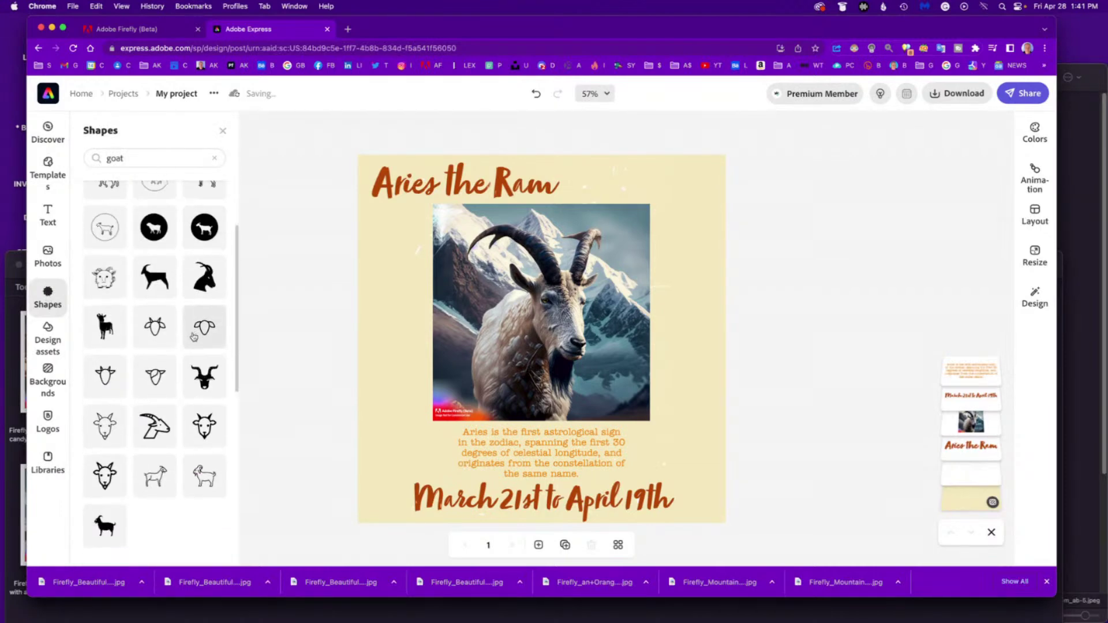
scroll(218, 387, "down", 2)
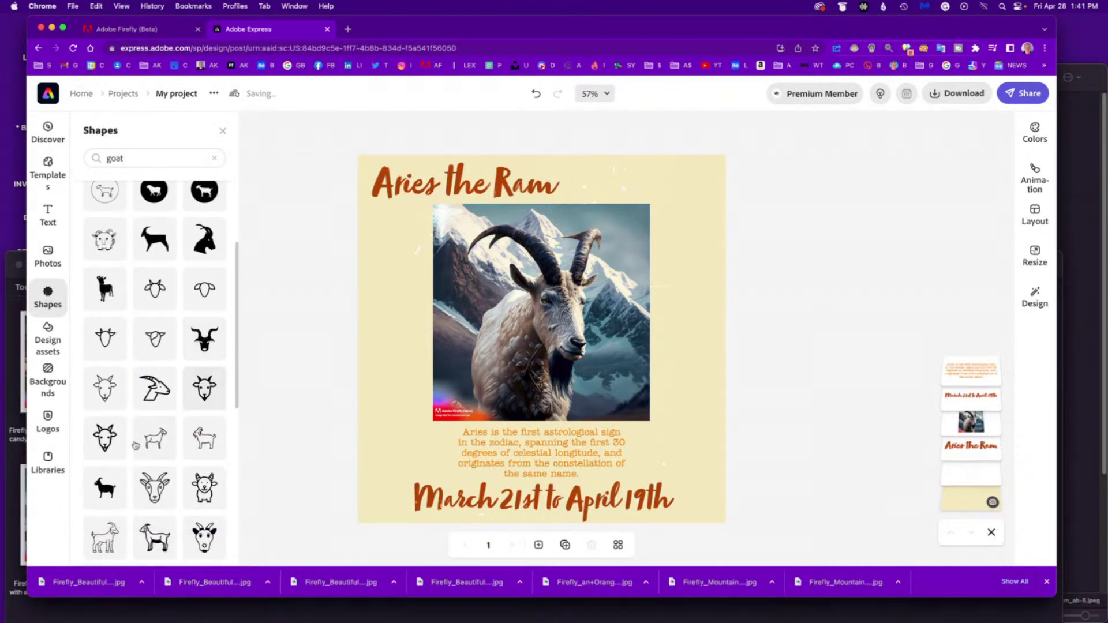
scroll(189, 453, "down", 5)
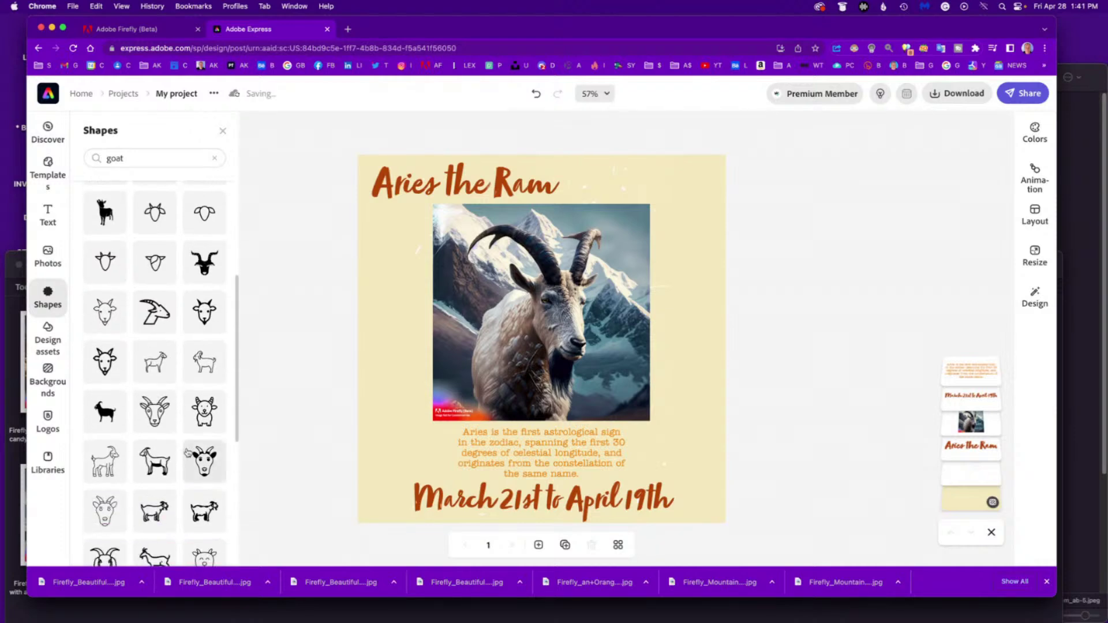
scroll(189, 453, "down", 1)
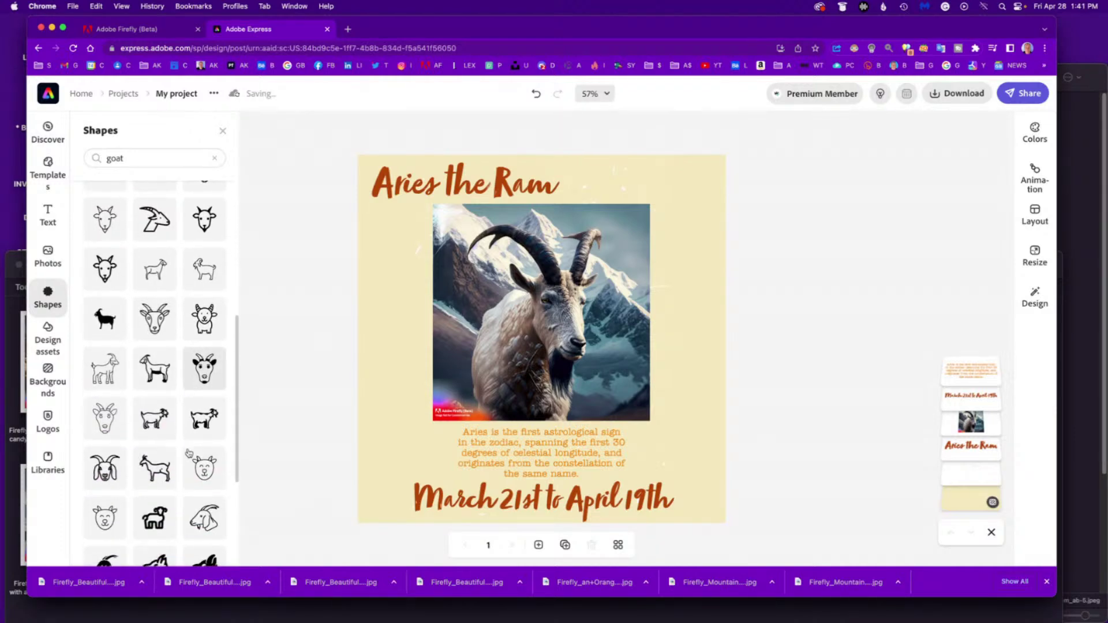
left_click(104, 472)
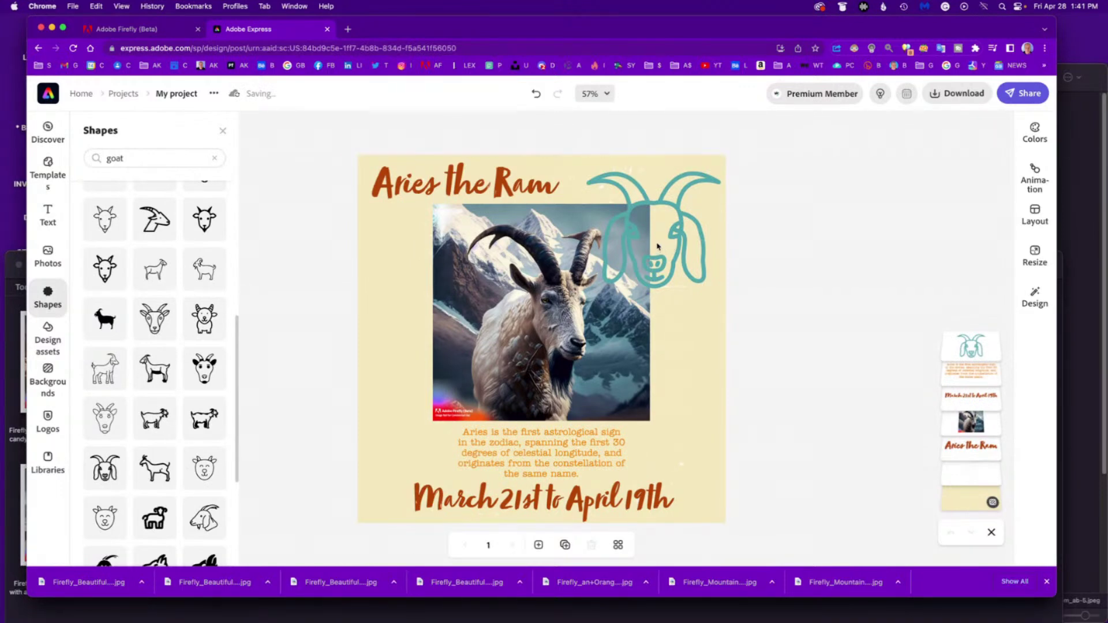
Step: Shrink the goat head shape and place it in the card's upper-right corner, slightly overlapping the photo's corner
left_click(681, 250)
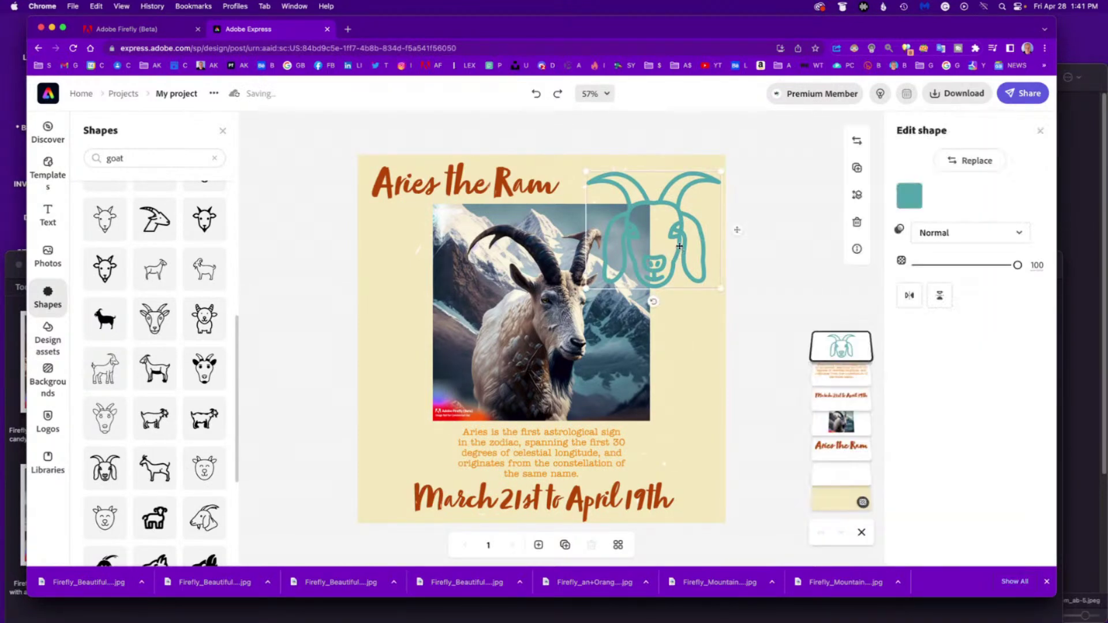
left_click_drag(721, 172, 700, 188)
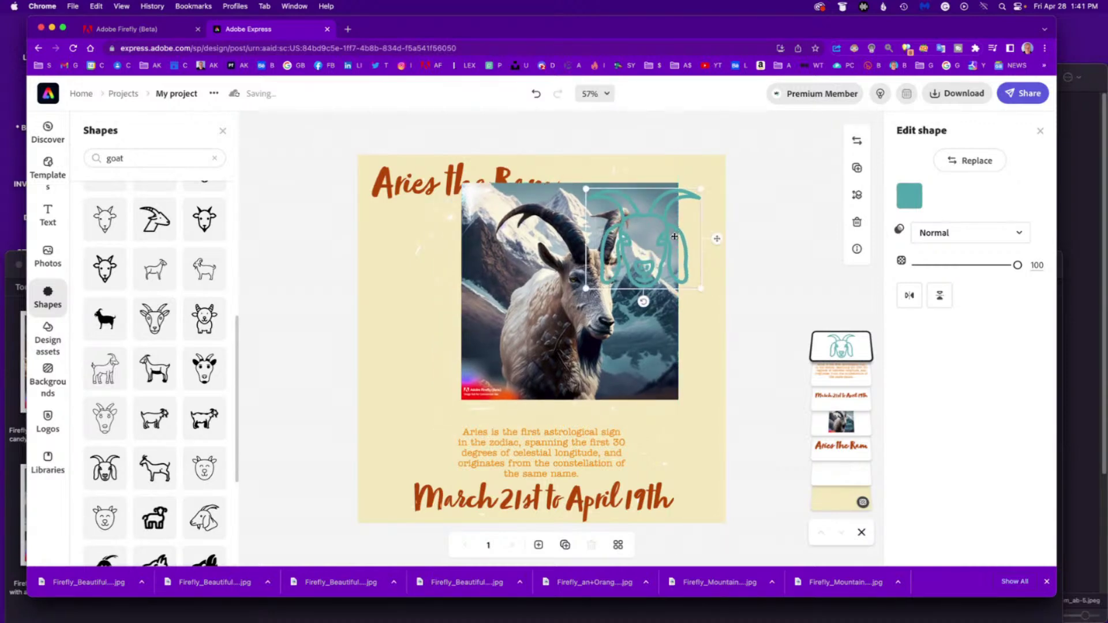
key("super+z")
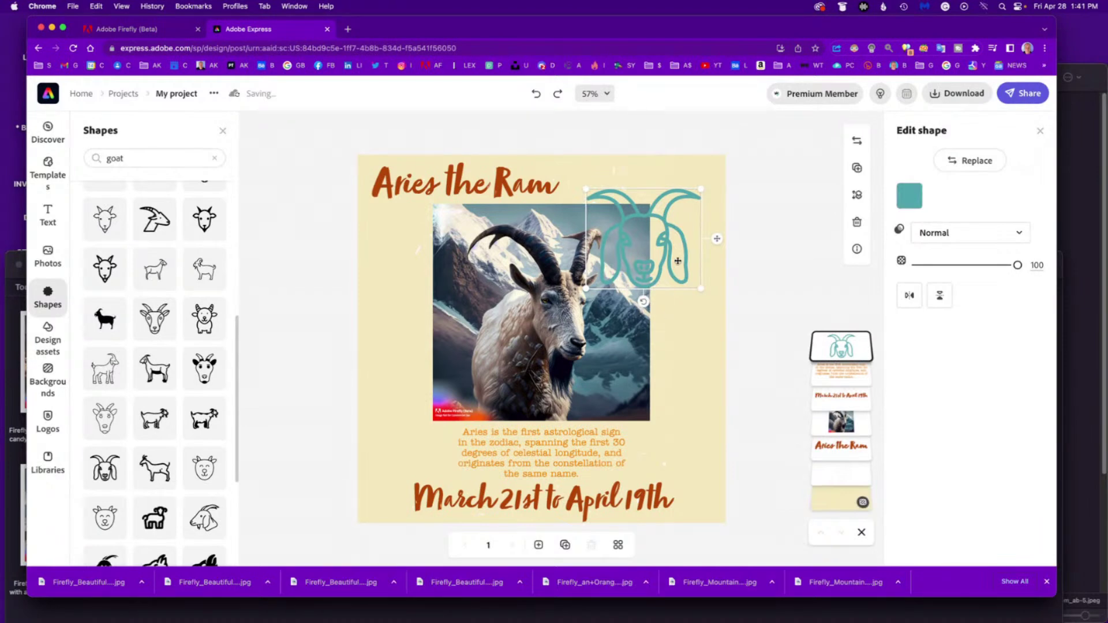
left_click_drag(678, 199, 703, 180)
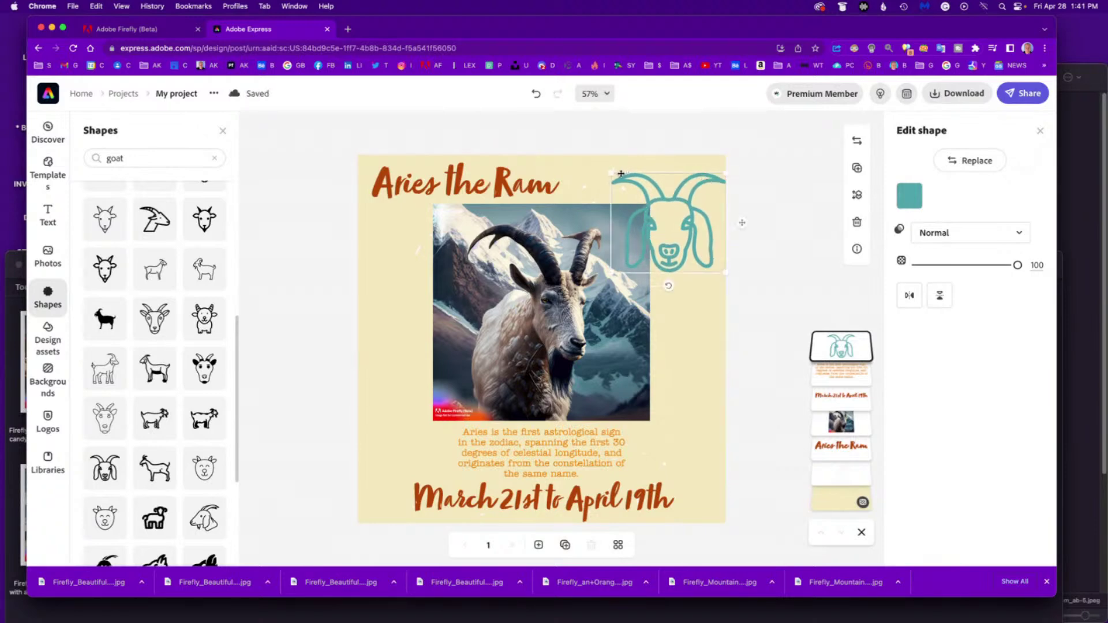
left_click_drag(612, 173, 625, 182)
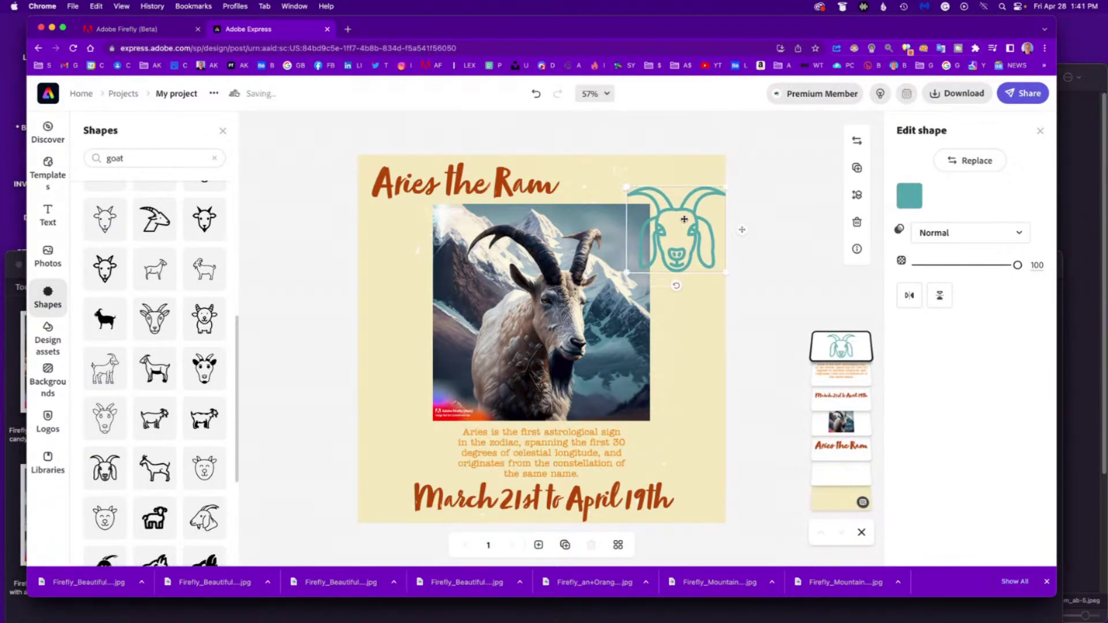
left_click_drag(684, 220, 685, 206)
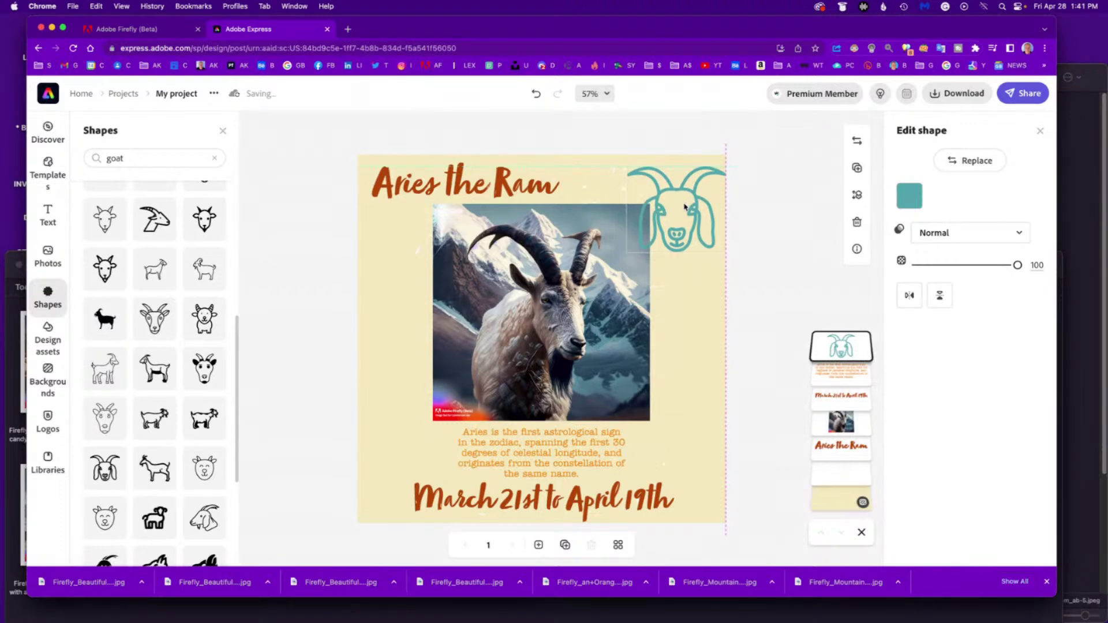
left_click_drag(722, 166, 719, 171)
mouse_move(685, 217)
left_mouse_down()
mouse_move(676, 222)
mouse_move(689, 234)
left_mouse_up()
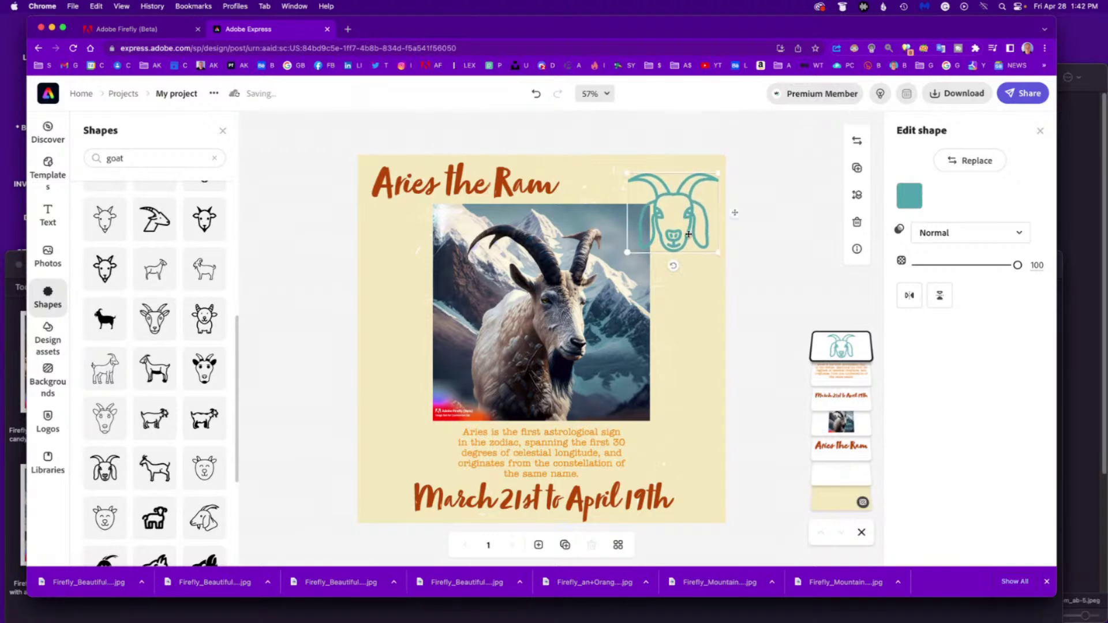
Step: Recolour the goat head shape with the bright orange from the current palette, matching the description text
left_click(910, 197)
left_click(941, 341)
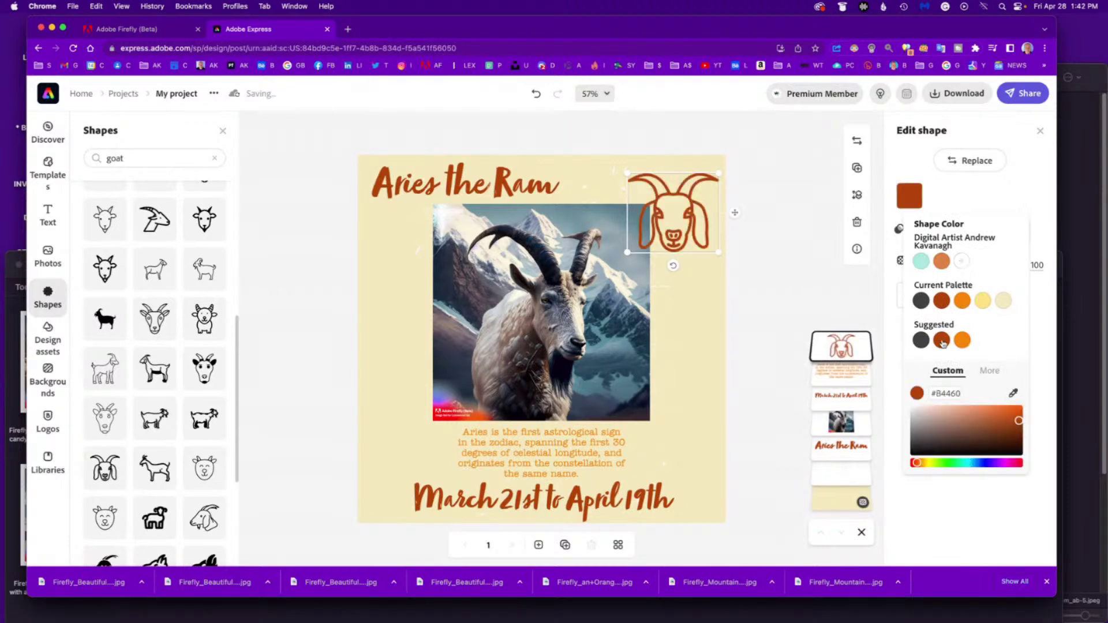
left_click(963, 301)
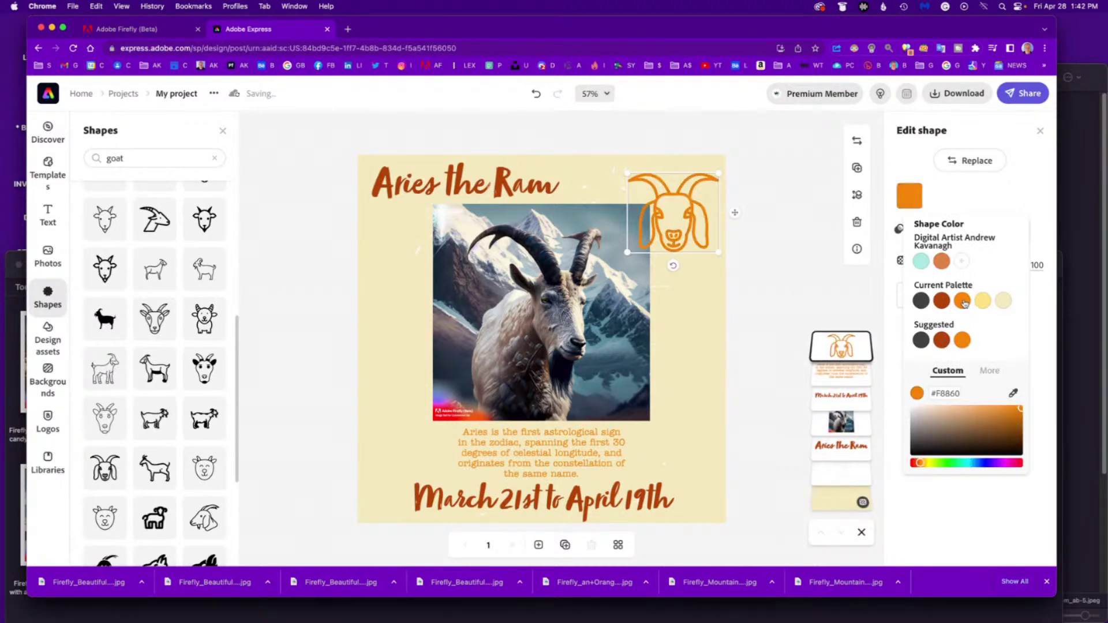
left_click(702, 310)
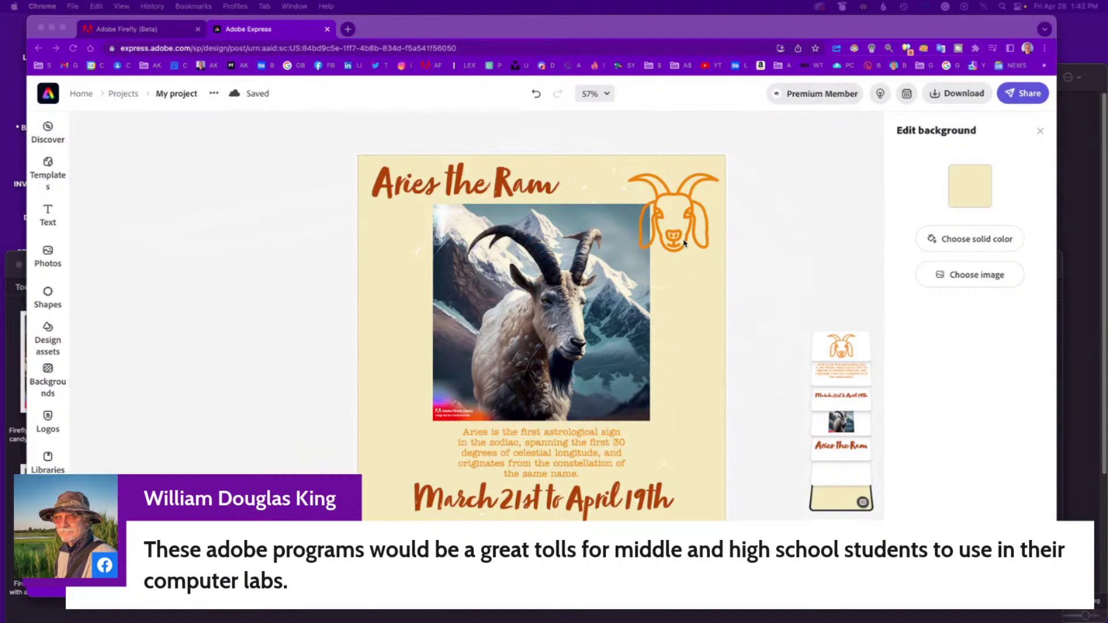
left_click(686, 244)
left_click(676, 236)
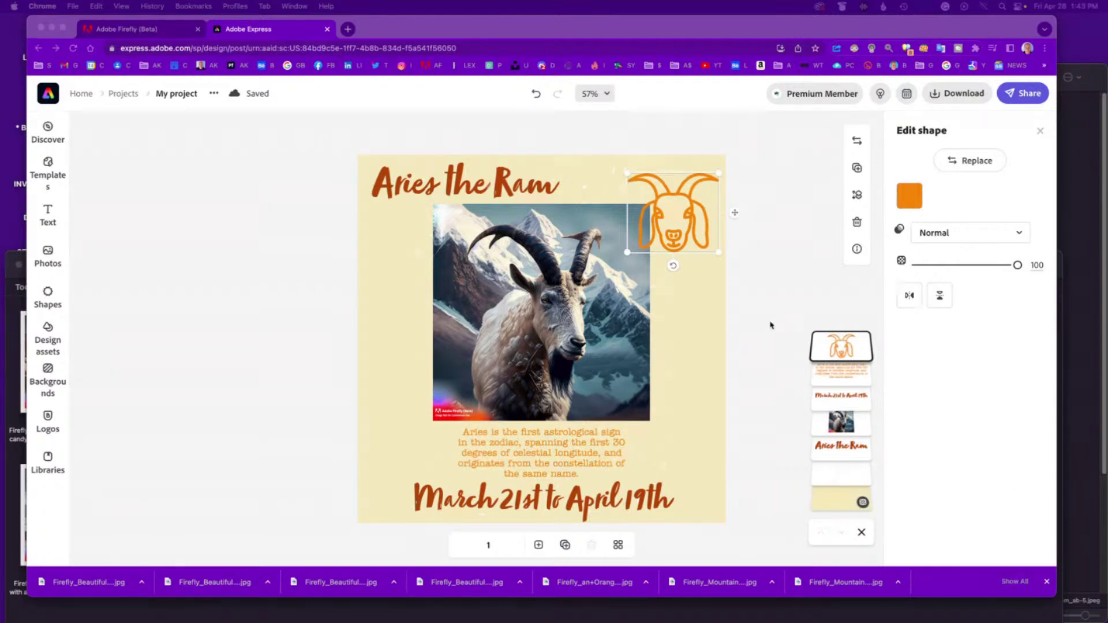
left_click(738, 285)
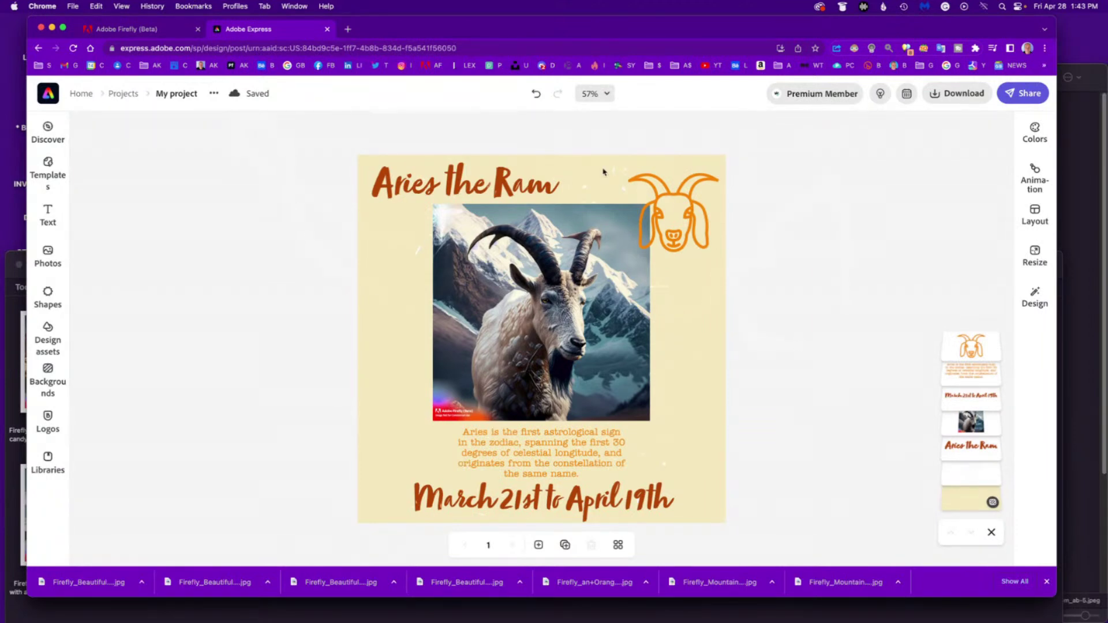
left_click(666, 357)
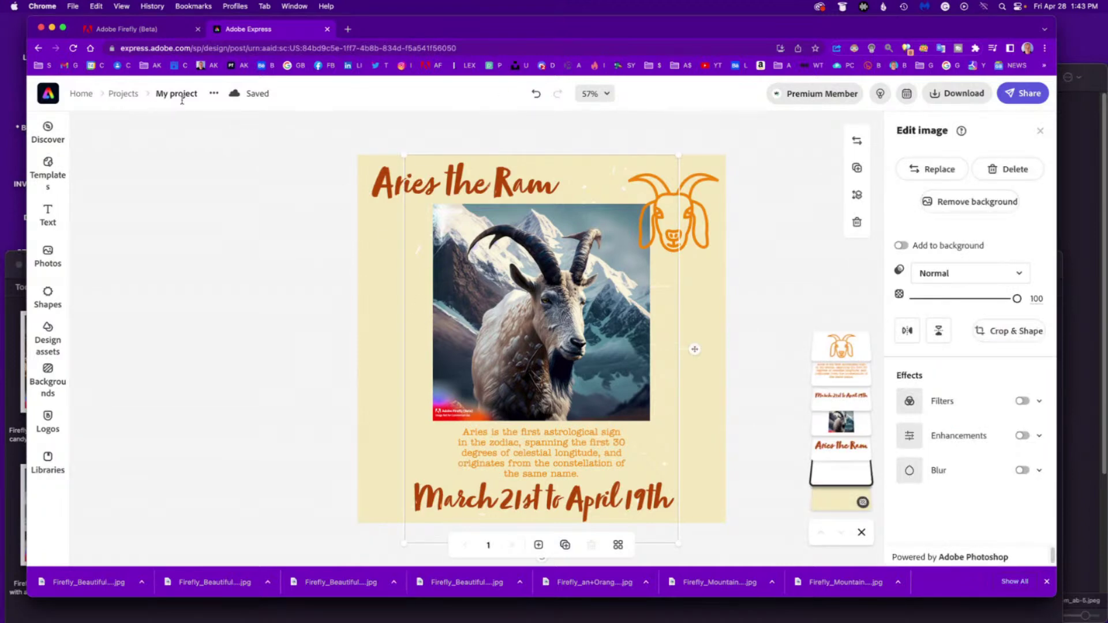
Step: Rename the project as "Ram Design"
left_click(177, 94)
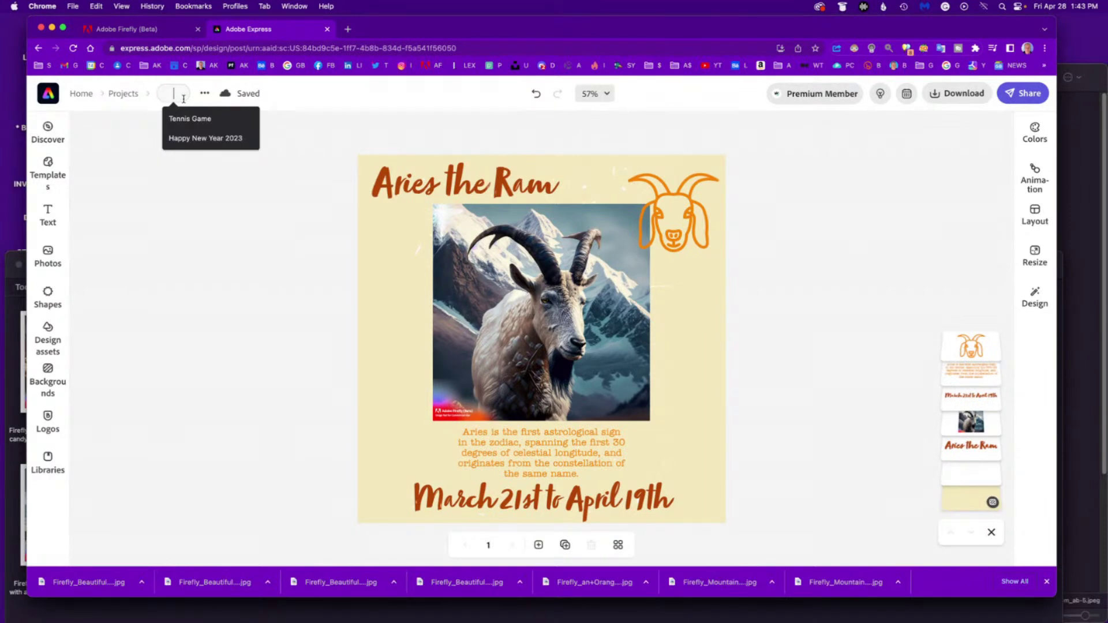
type("Ram Design")
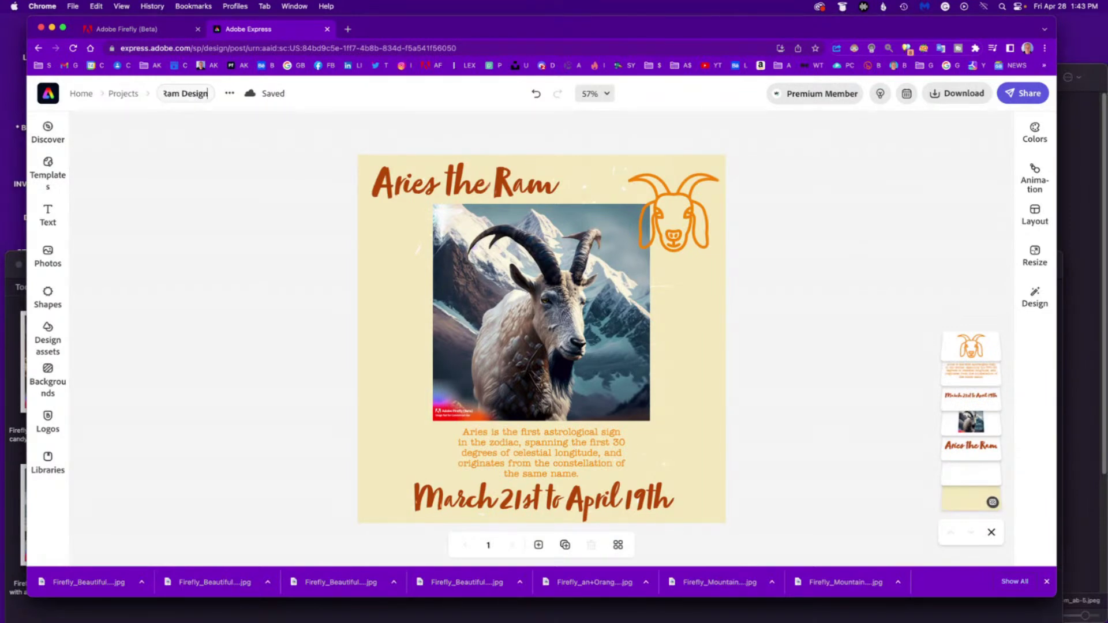
key("Return")
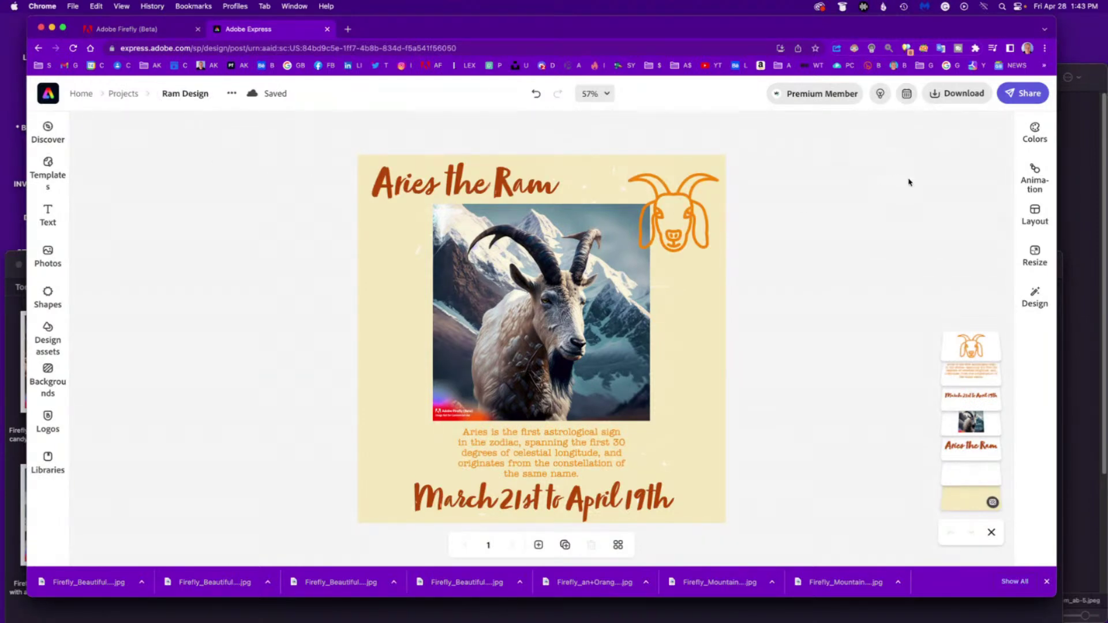
Step: Download the finished design as a JPG file
left_click(962, 95)
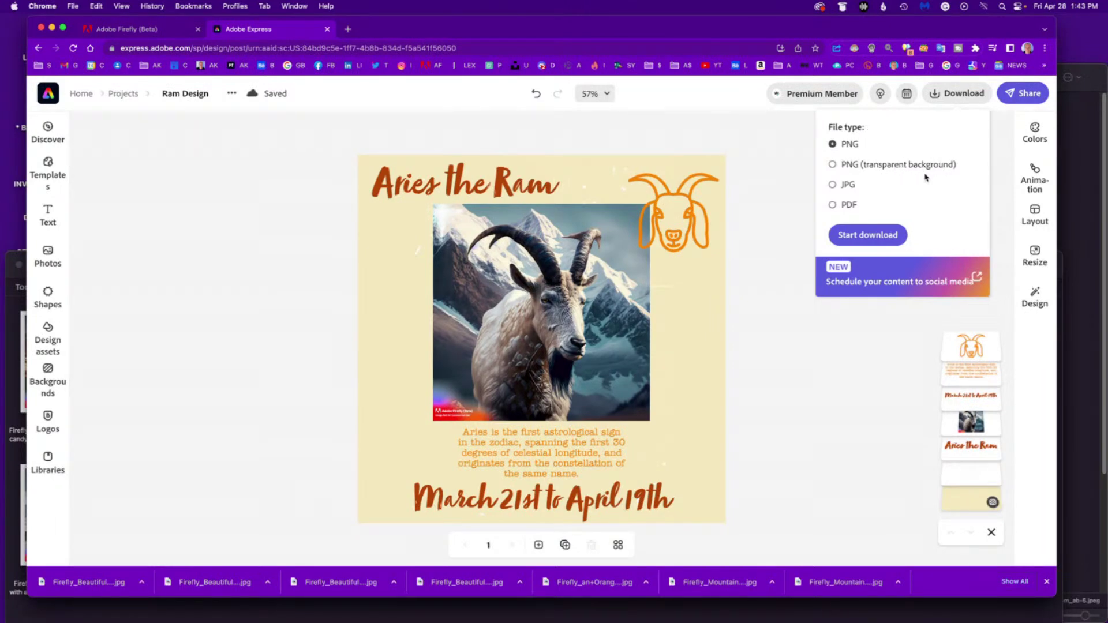
left_click(848, 186)
left_click(868, 236)
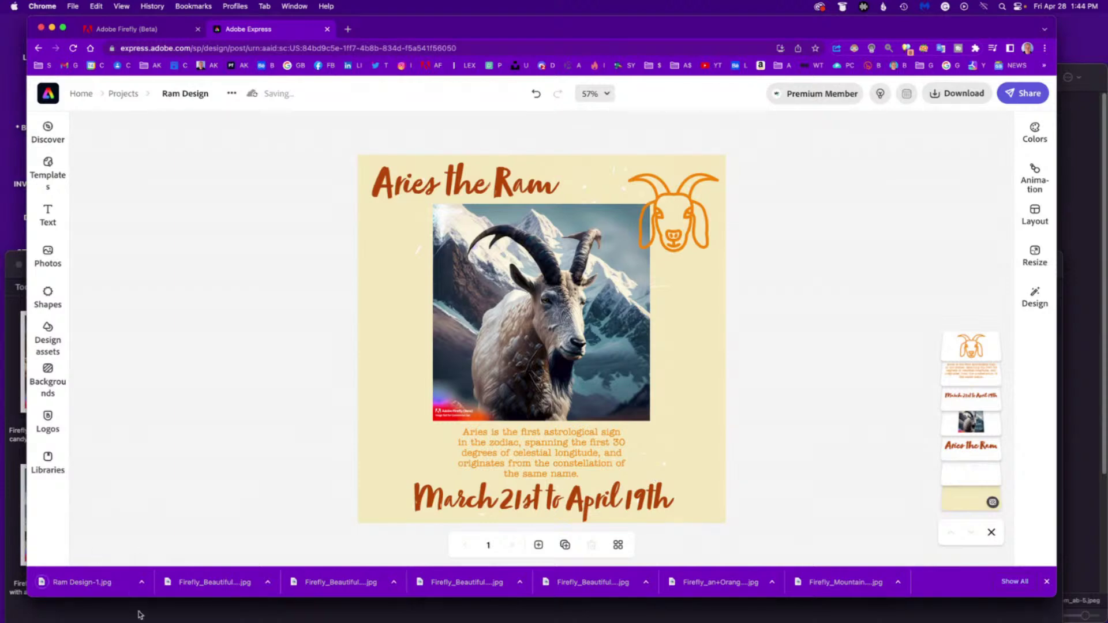
Step: Clear the browser's whole download list and close the downloads page
left_click(1020, 586)
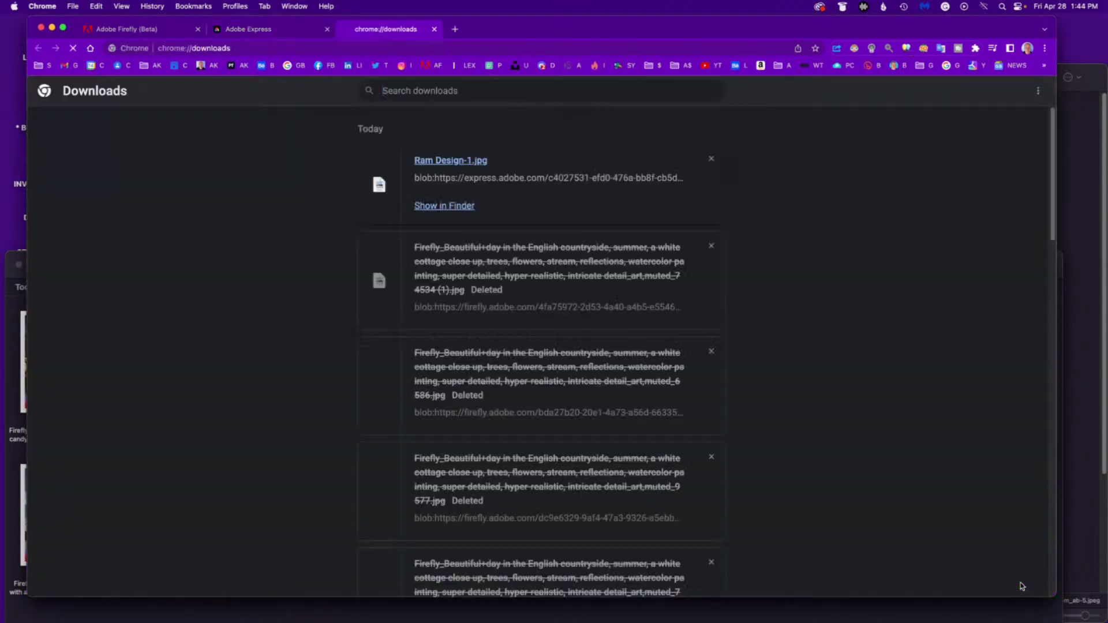
left_click(1037, 96)
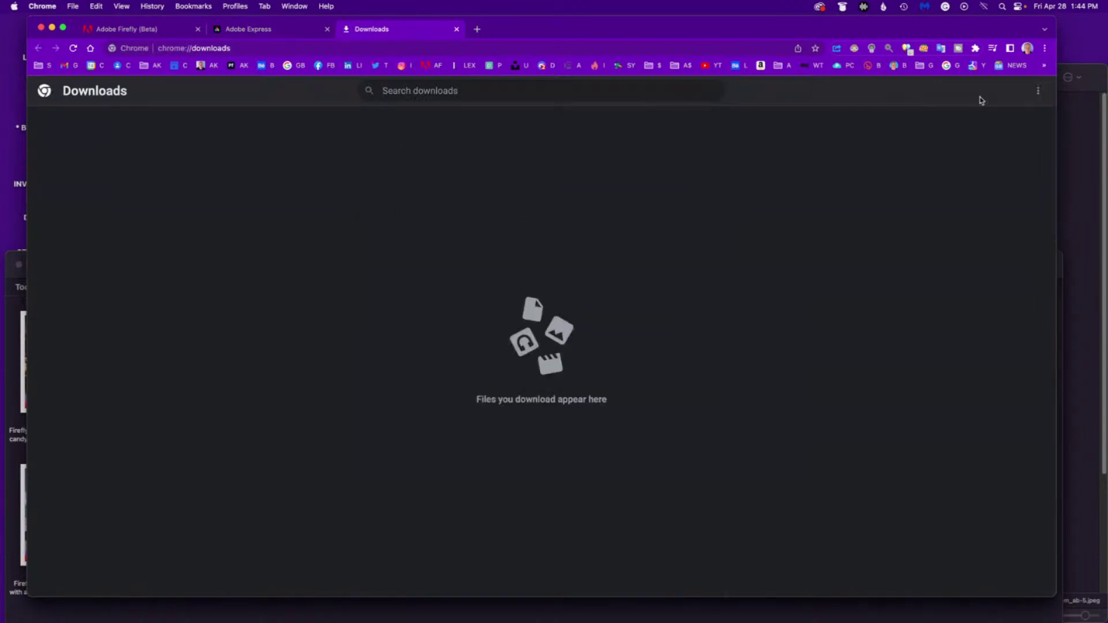
left_click(457, 29)
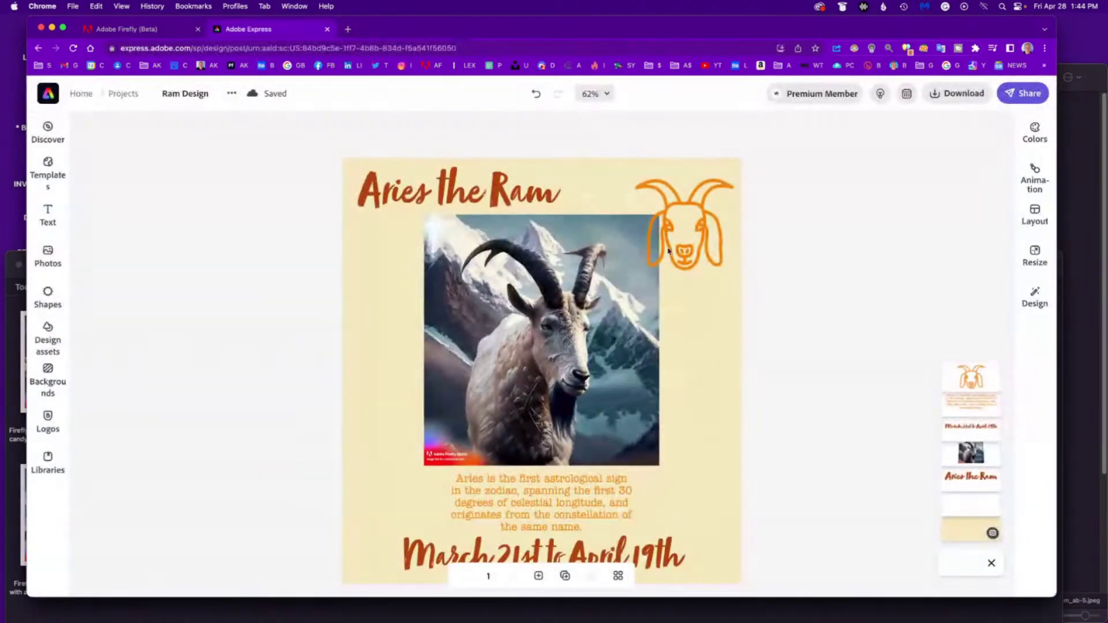
Step: View the sharing options available for the design, and close them without choosing one
left_click(1024, 95)
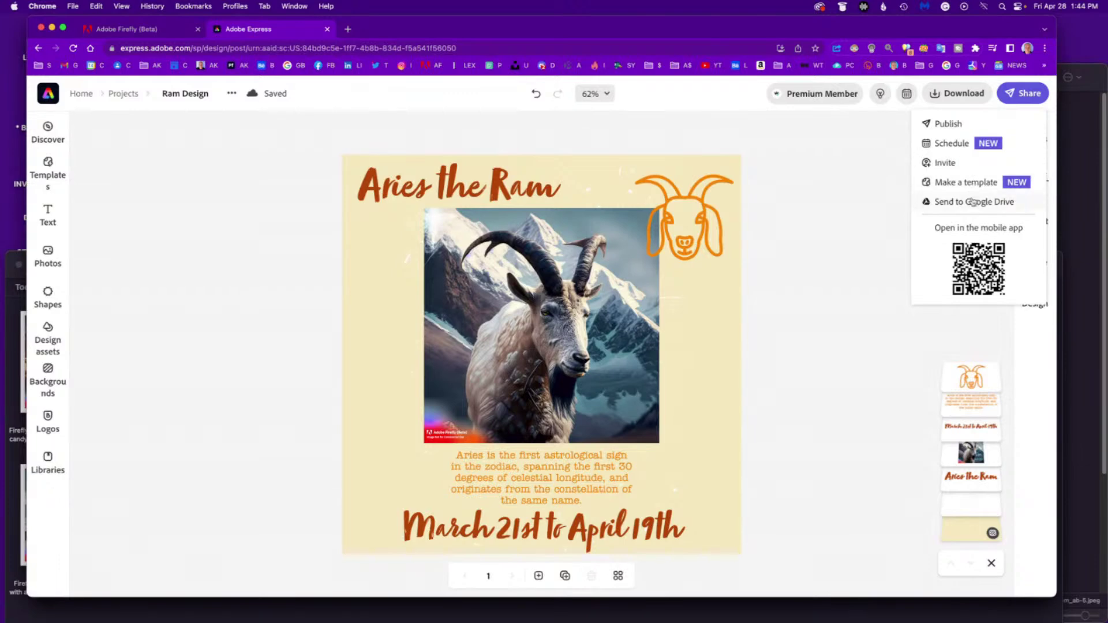
left_click(816, 298)
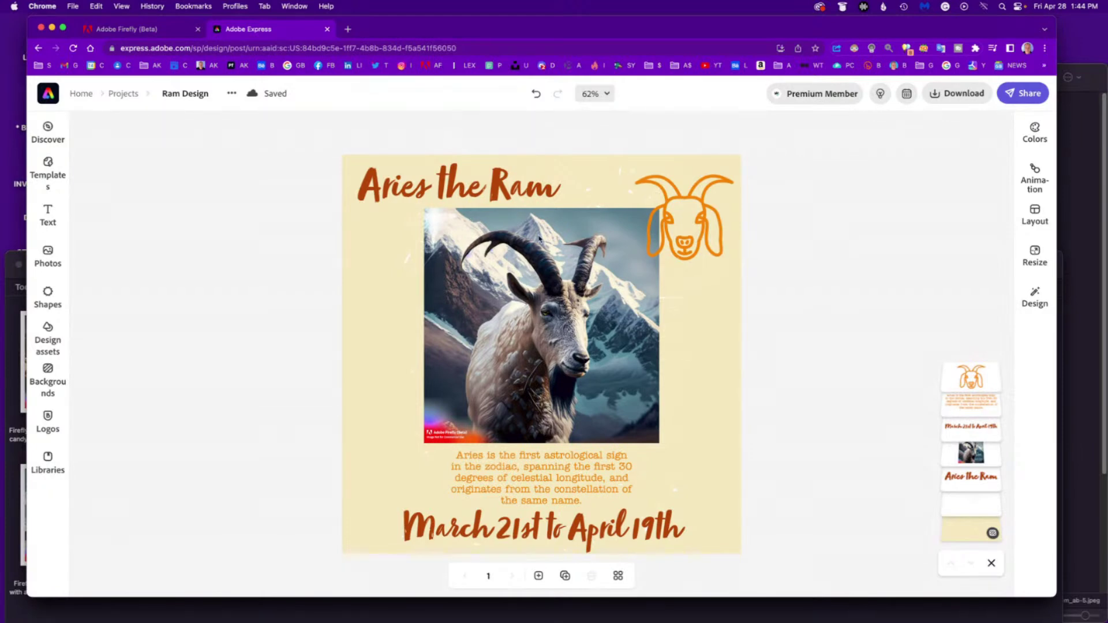
left_click_drag(480, 29, 482, 28)
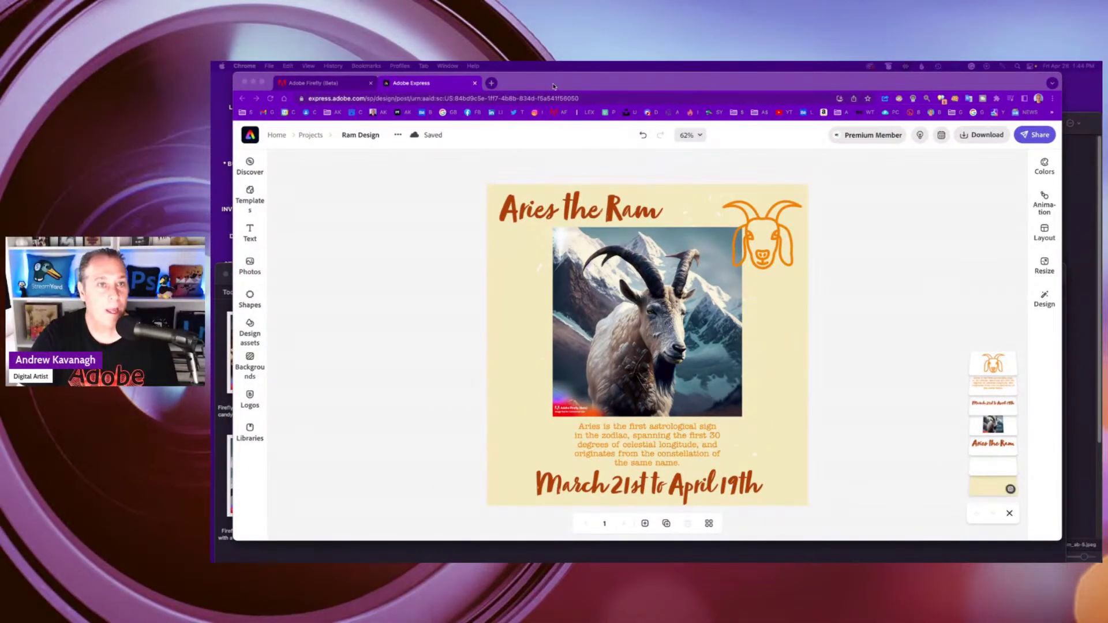
Step: Switch to Finder, show the *FIREFLY TODAY folder, and move its window over the browser
left_click_drag(554, 83, 568, 102)
left_click(343, 187)
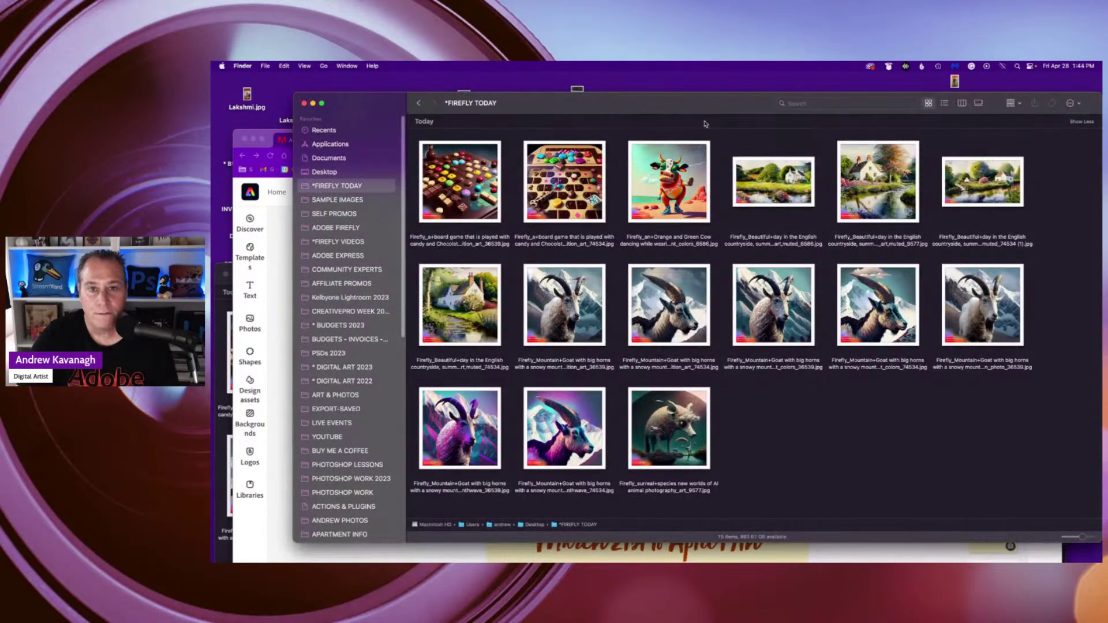
left_click_drag(715, 102, 655, 97)
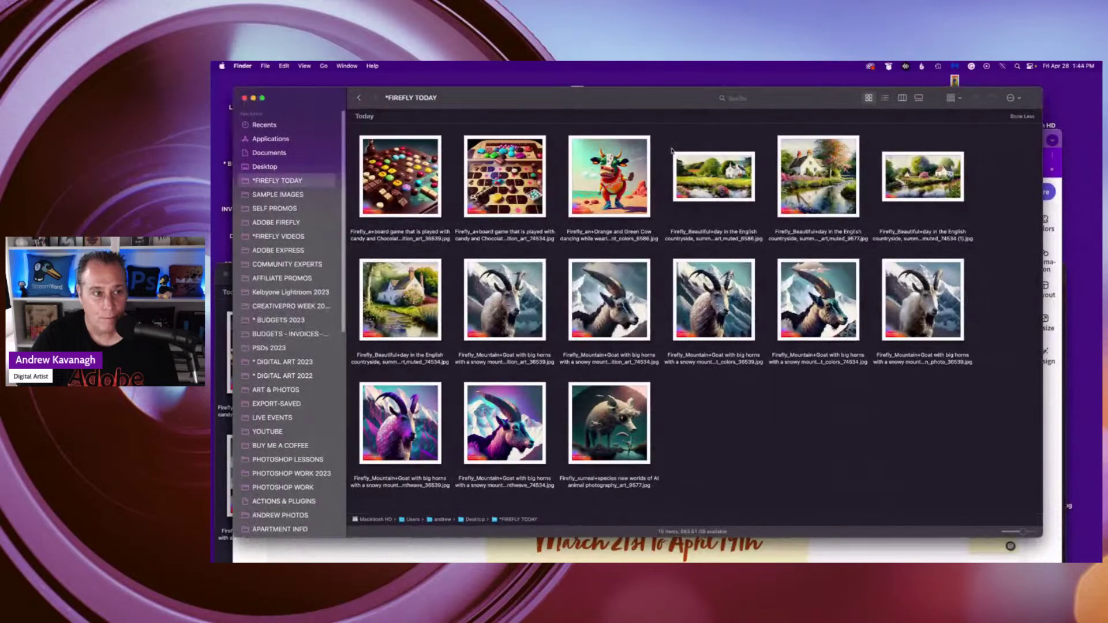
Step: Preview the second candy-and-chocolate board game image and the orange and green dancing cow image at large size
left_click(502, 185)
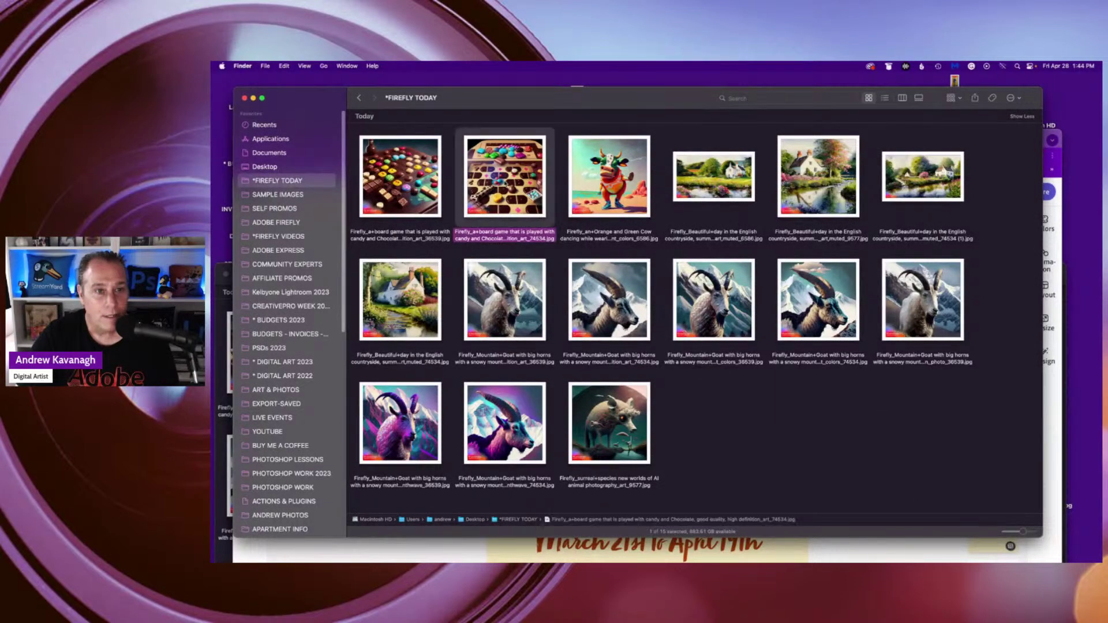
key("space")
key("space")
key("Right")
key("space")
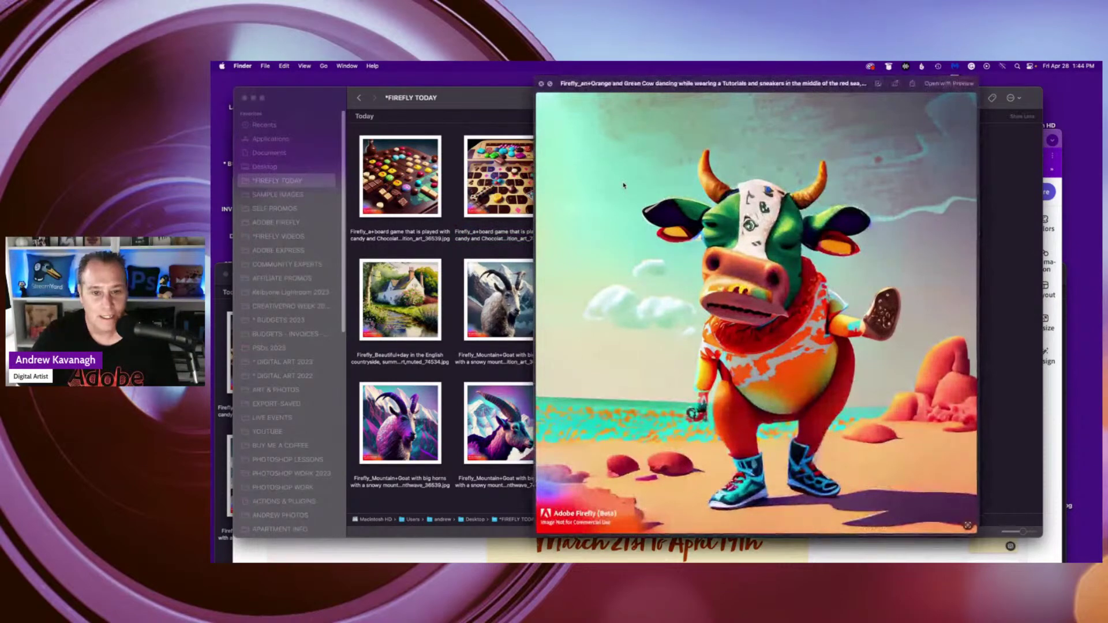
key("space")
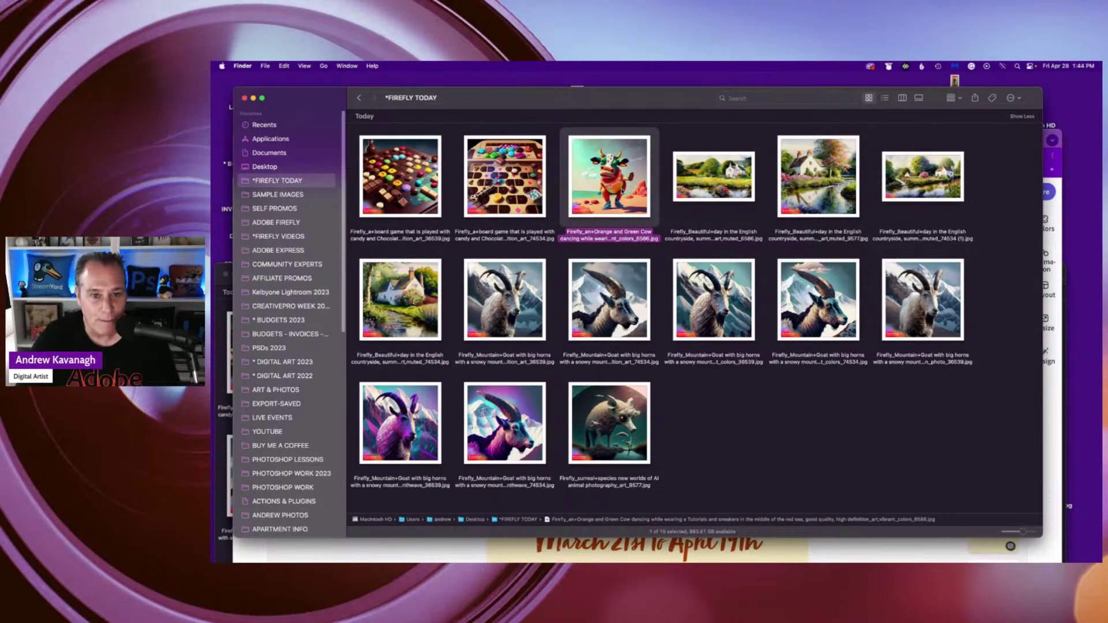
key("space")
left_click_drag(720, 86, 607, 77)
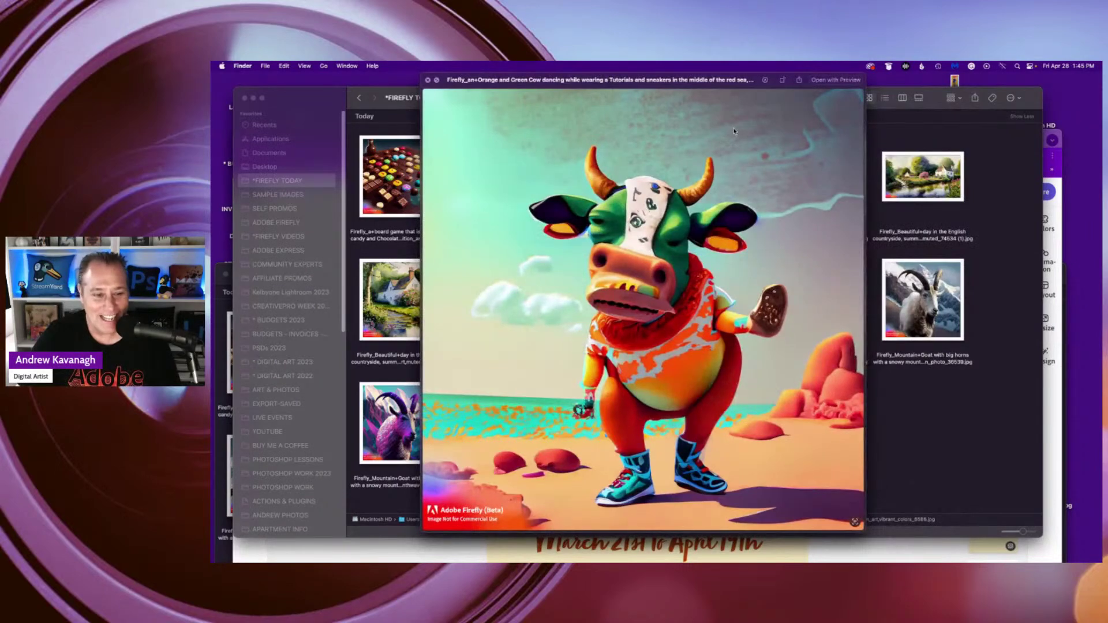
Step: Close the large cow image preview, shift the Finder window slightly, and briefly preview the same image again
key("space")
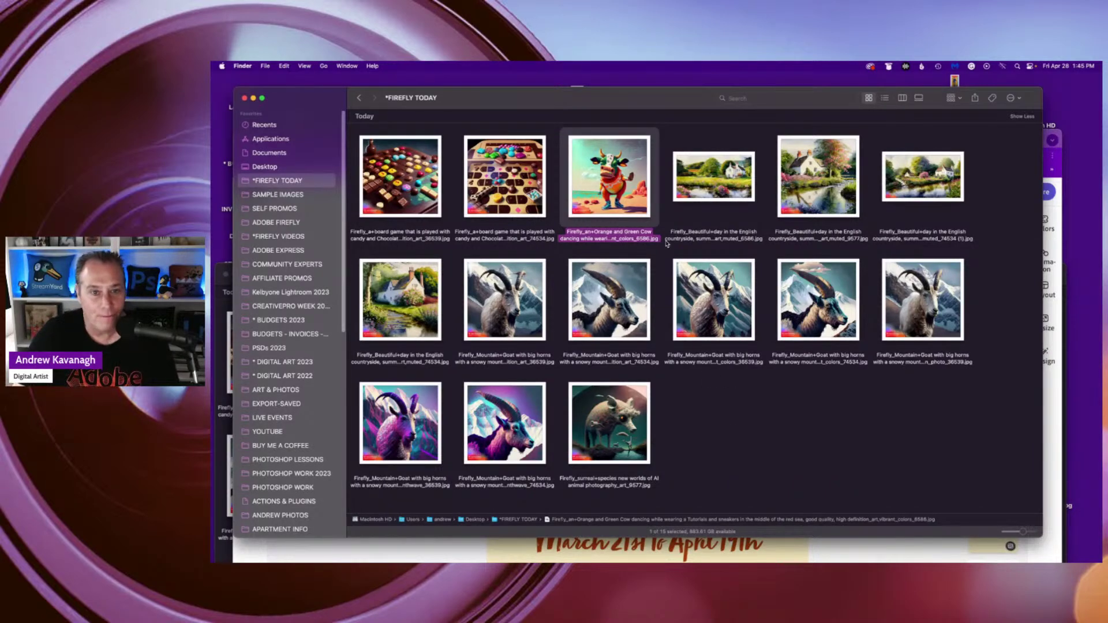
left_click_drag(606, 102, 612, 101)
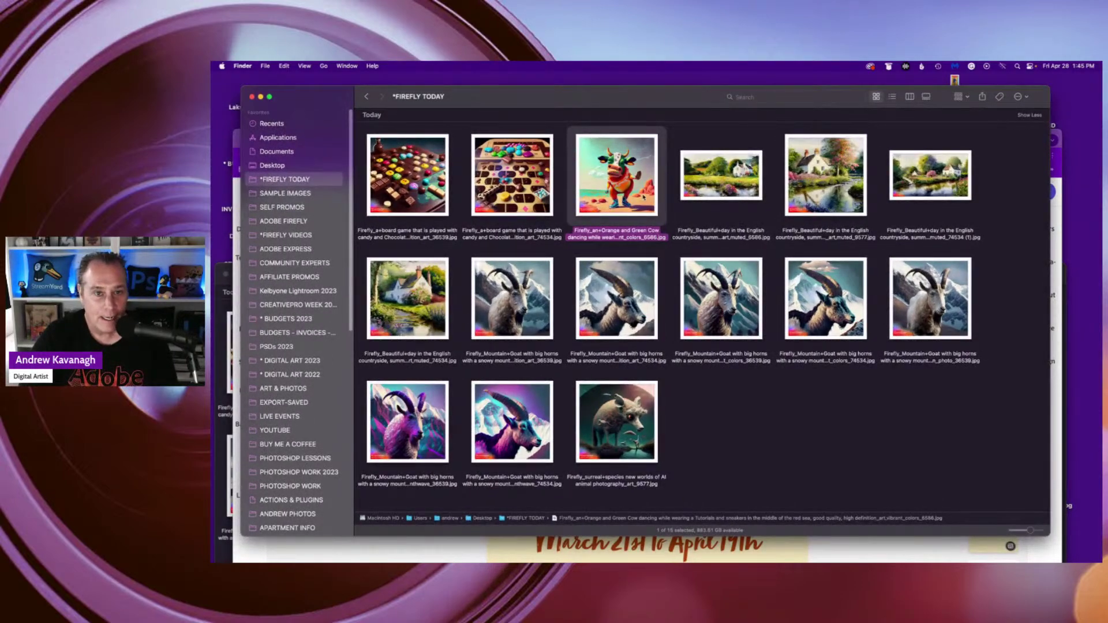
key("space")
key("space")
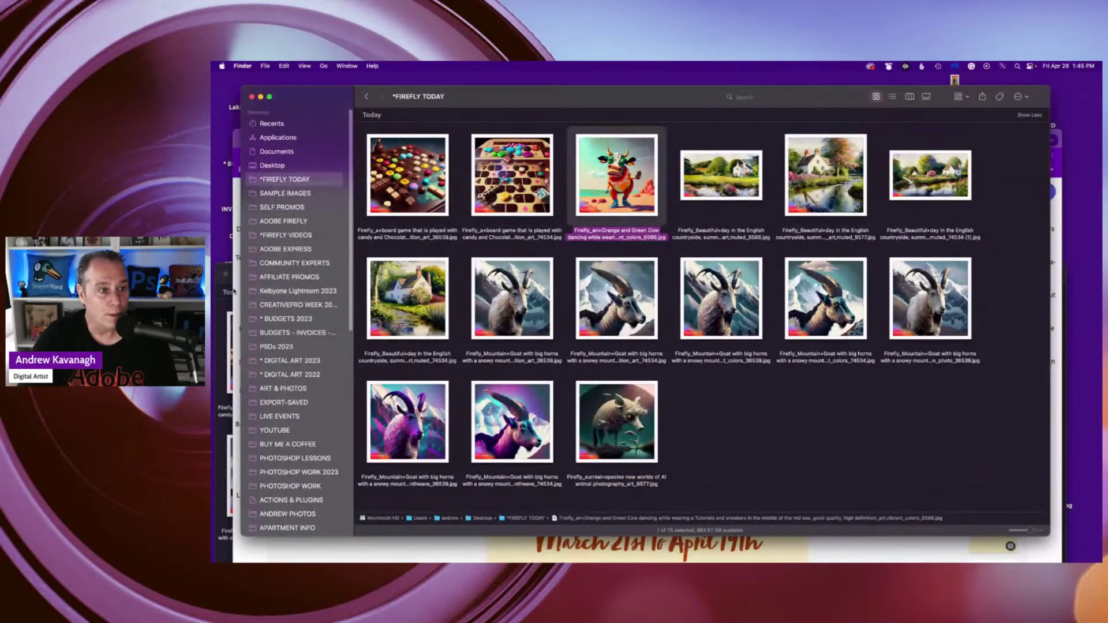
Step: Switch back to Adobe Express in Chrome, go to its home page, and search all templates for "Poster"
key("super+Tab")
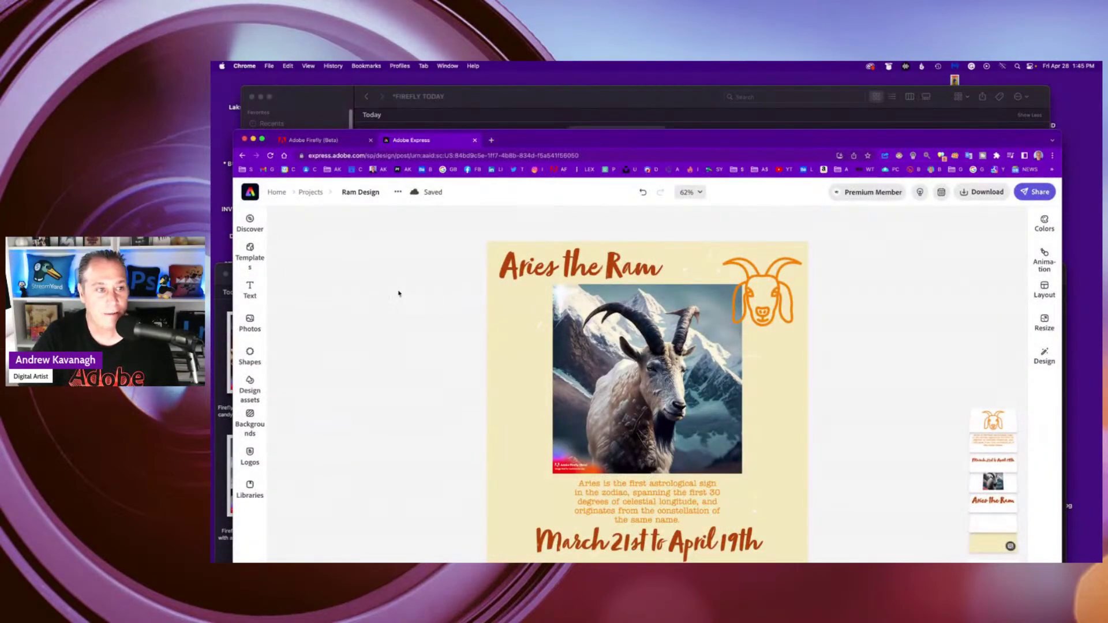
left_click(277, 192)
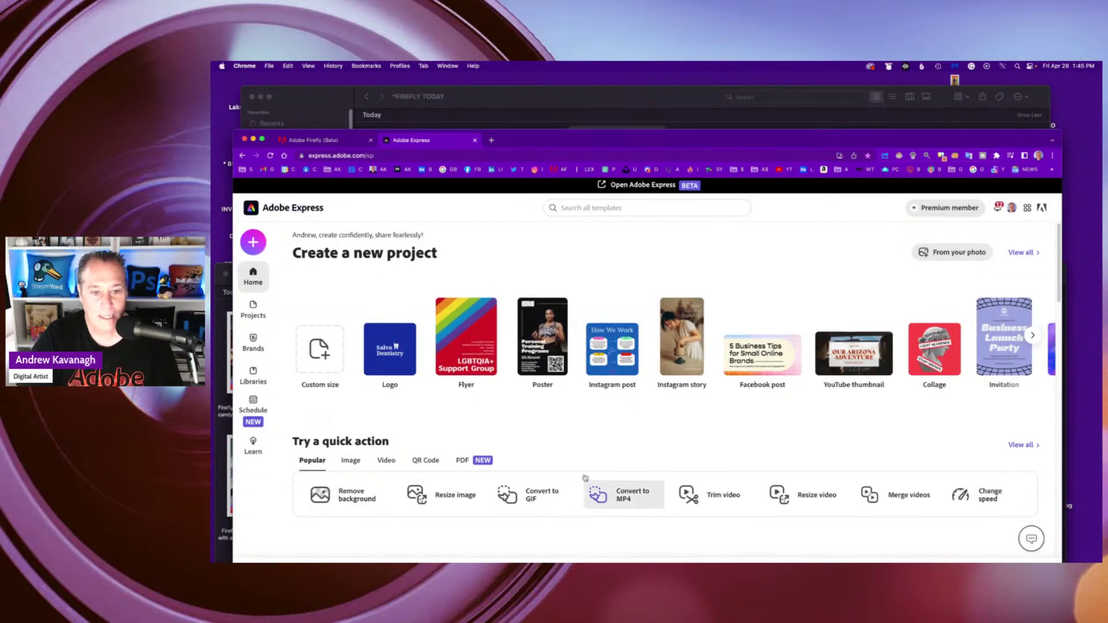
scroll(369, 352, "down", 1)
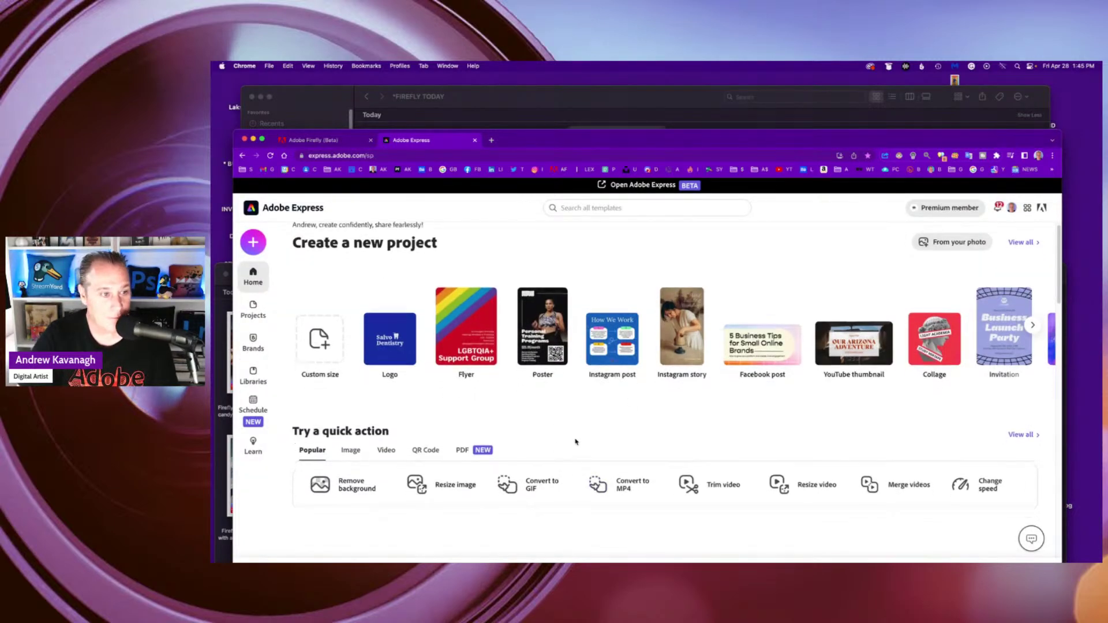
left_click(613, 207)
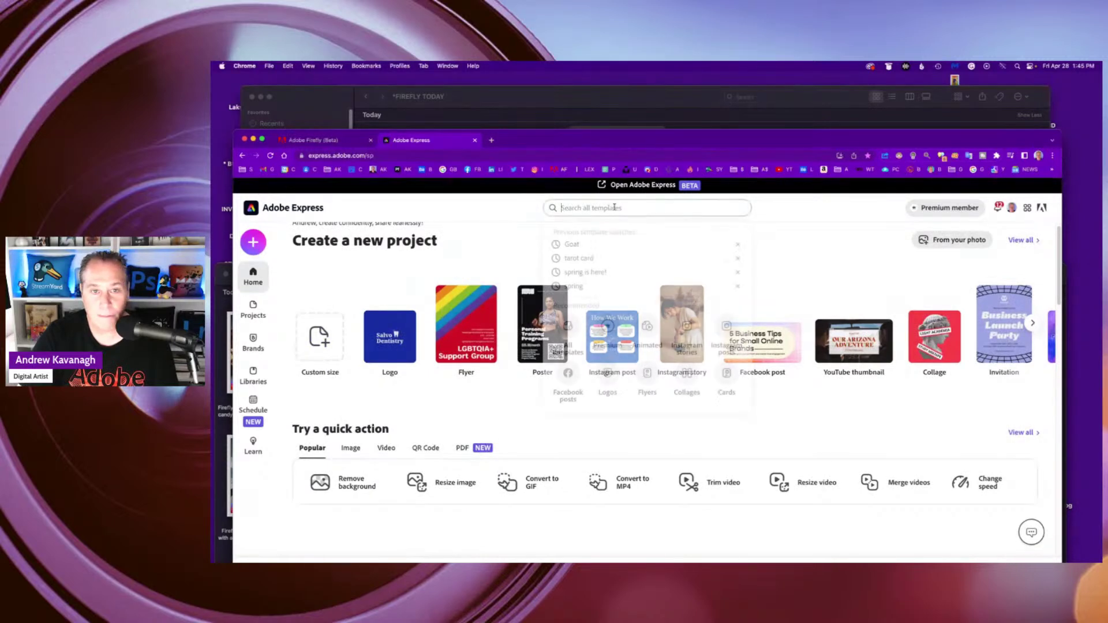
type("Poster")
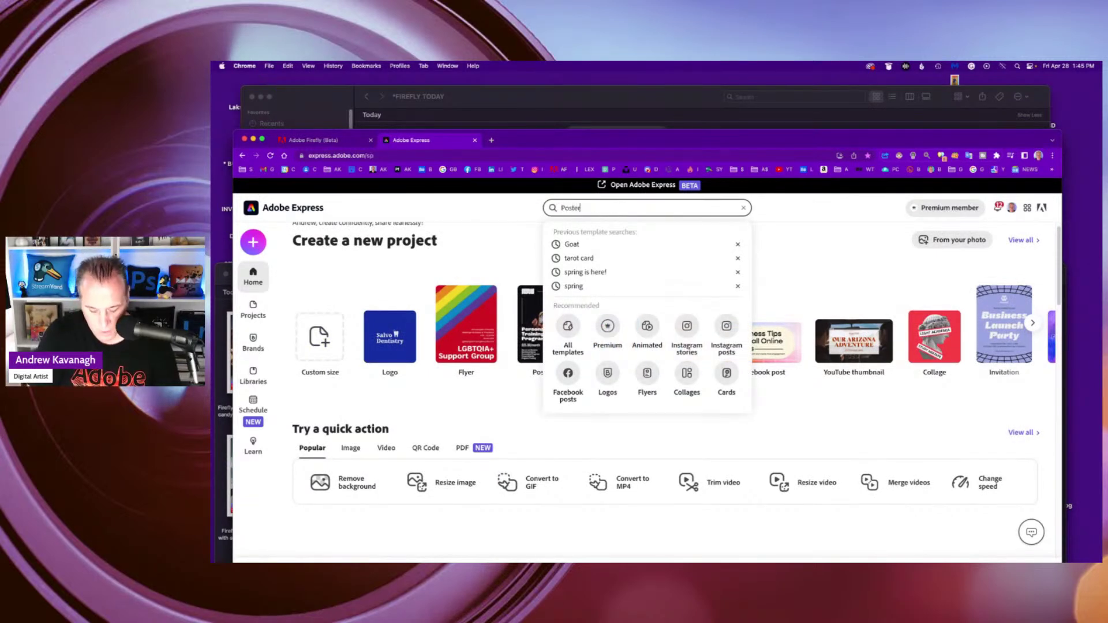
key("Return")
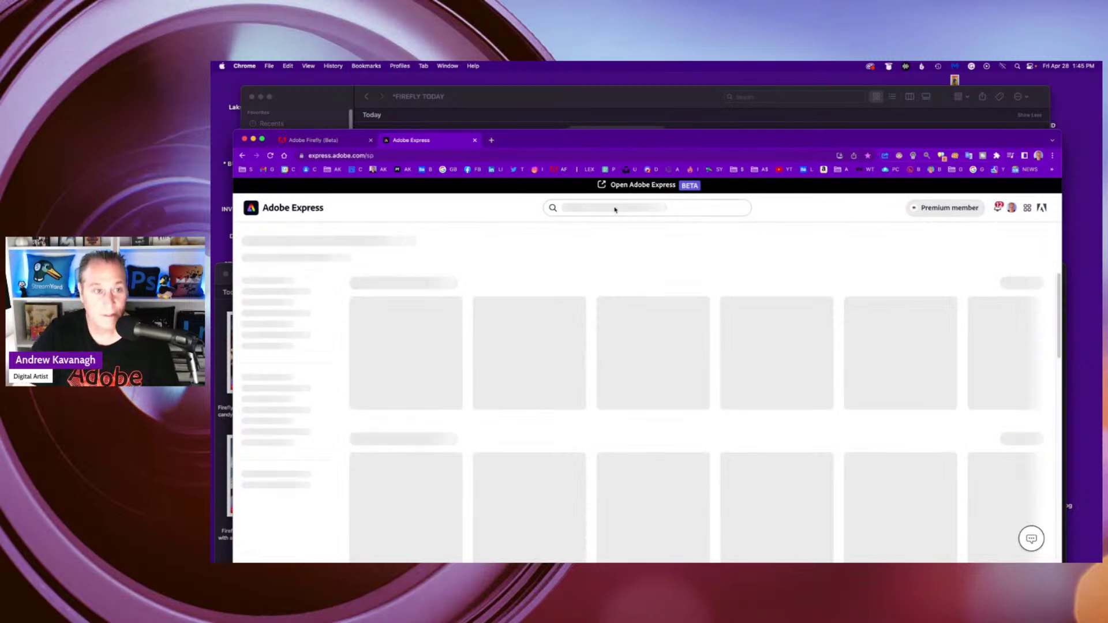
Step: Move the browser window up and open the green "Life Music" template from the Art posters, leaving nothing selected
left_click_drag(700, 149, 689, 92)
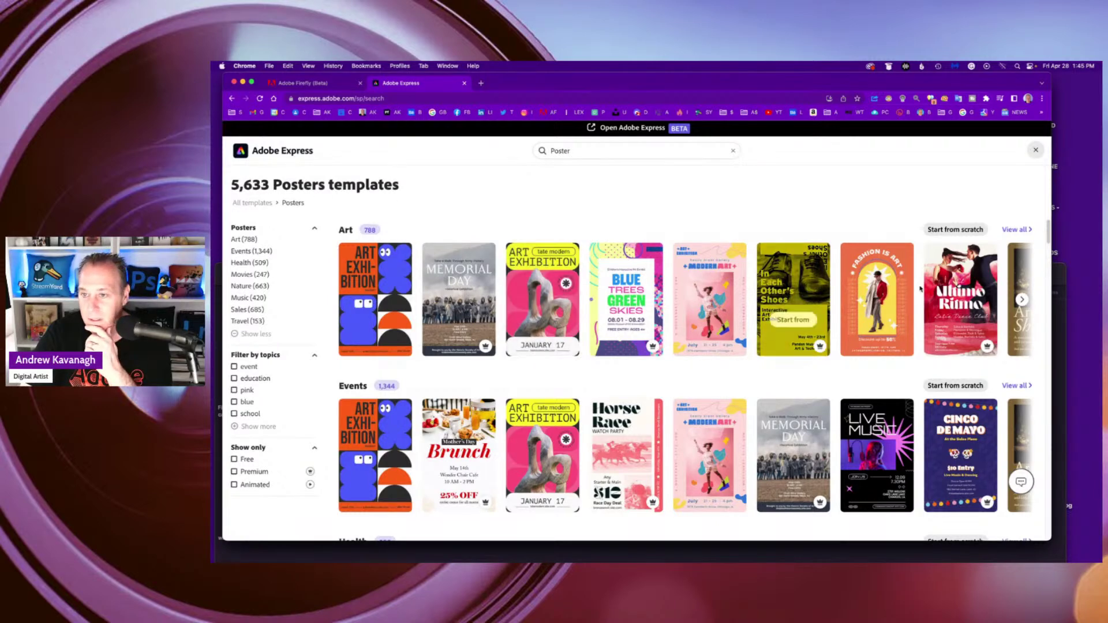
left_click(1022, 301)
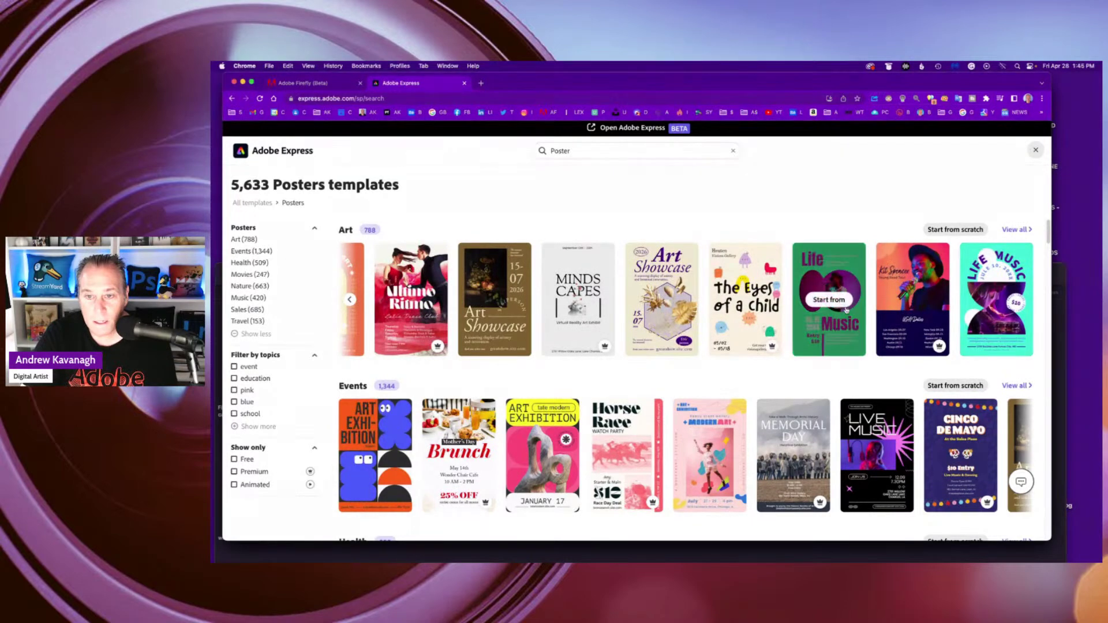
left_click(847, 328)
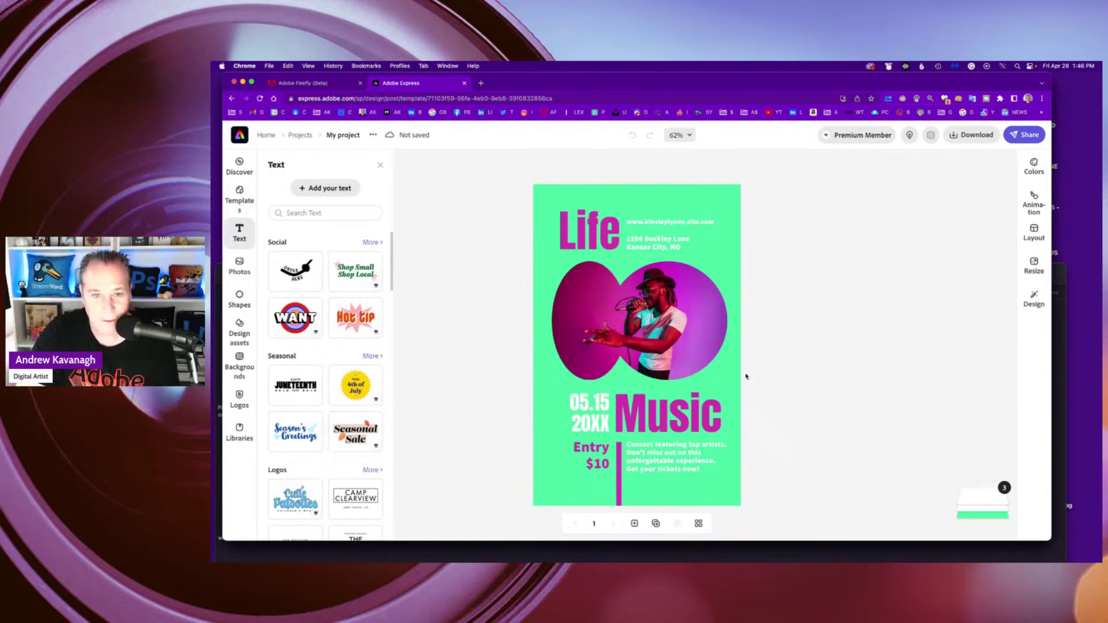
left_click(712, 300)
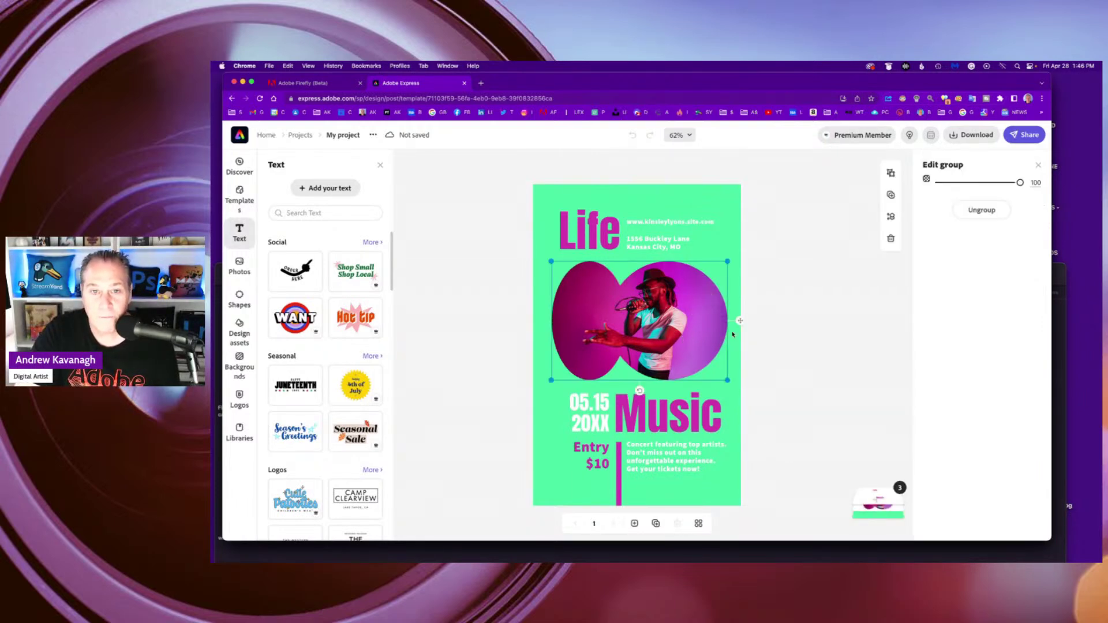
left_click(818, 318)
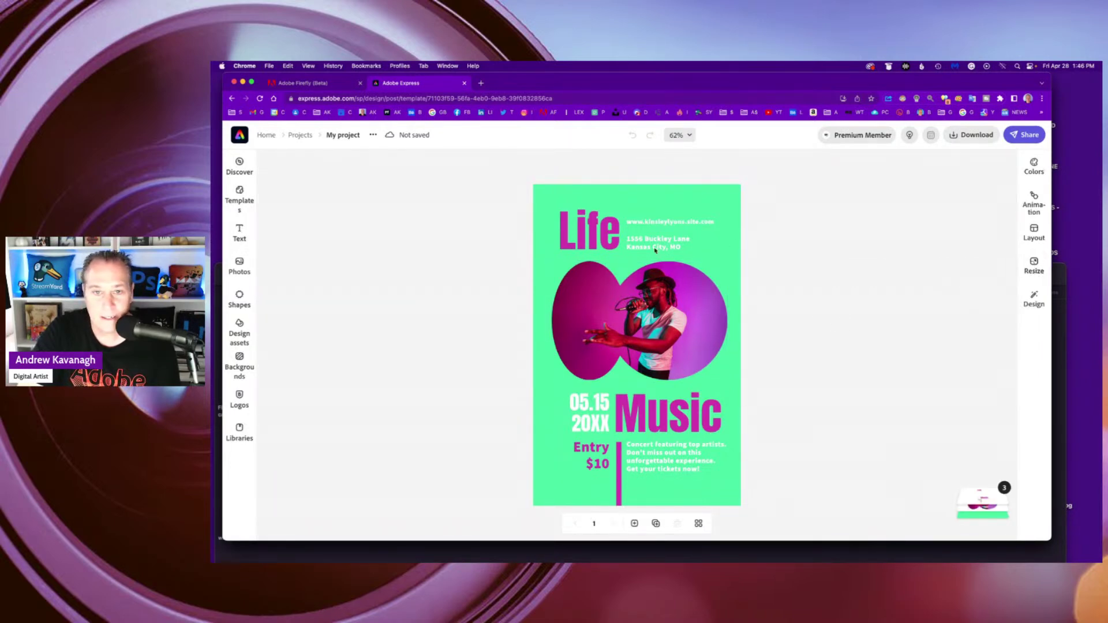
Step: Resize the music poster to the square Instagram post format
left_click(1034, 267)
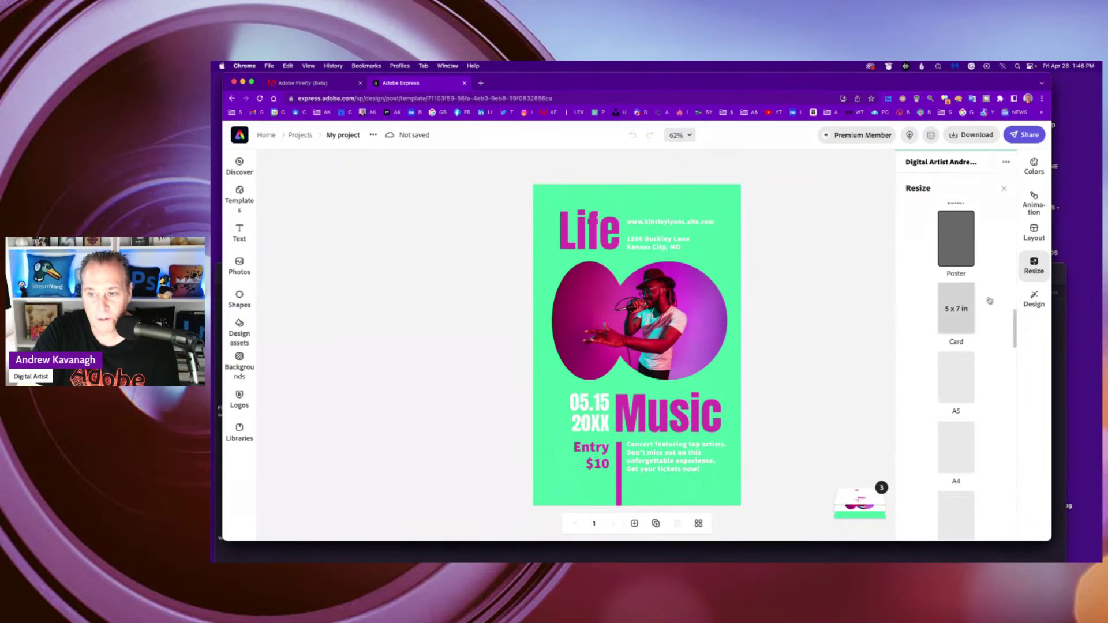
scroll(988, 315, "down", 5)
scroll(986, 316, "down", 6)
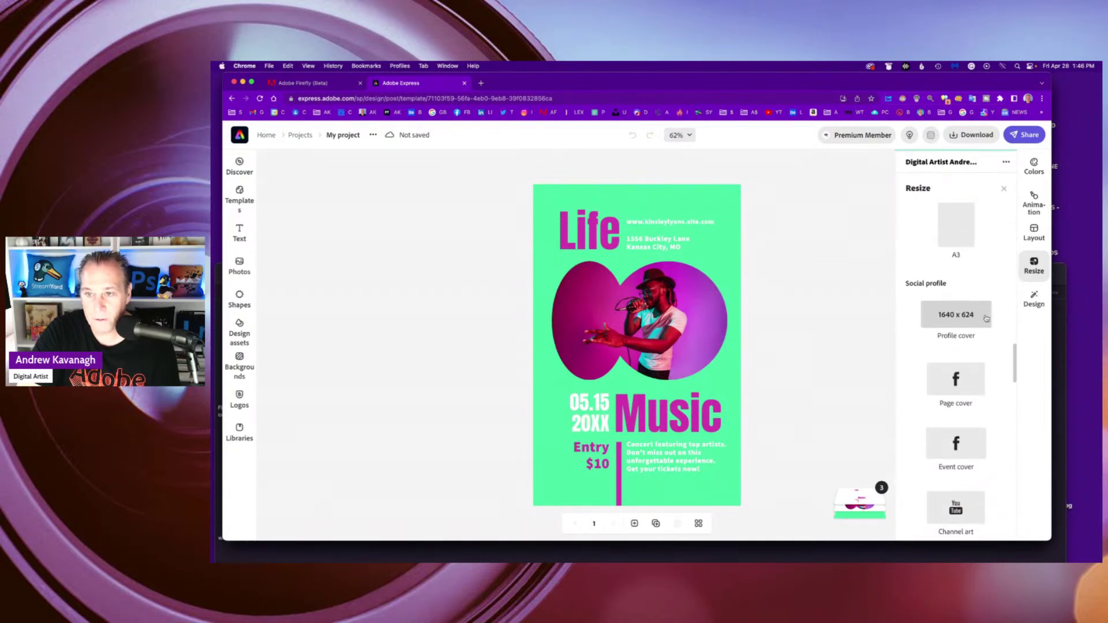
scroll(984, 319, "down", 6)
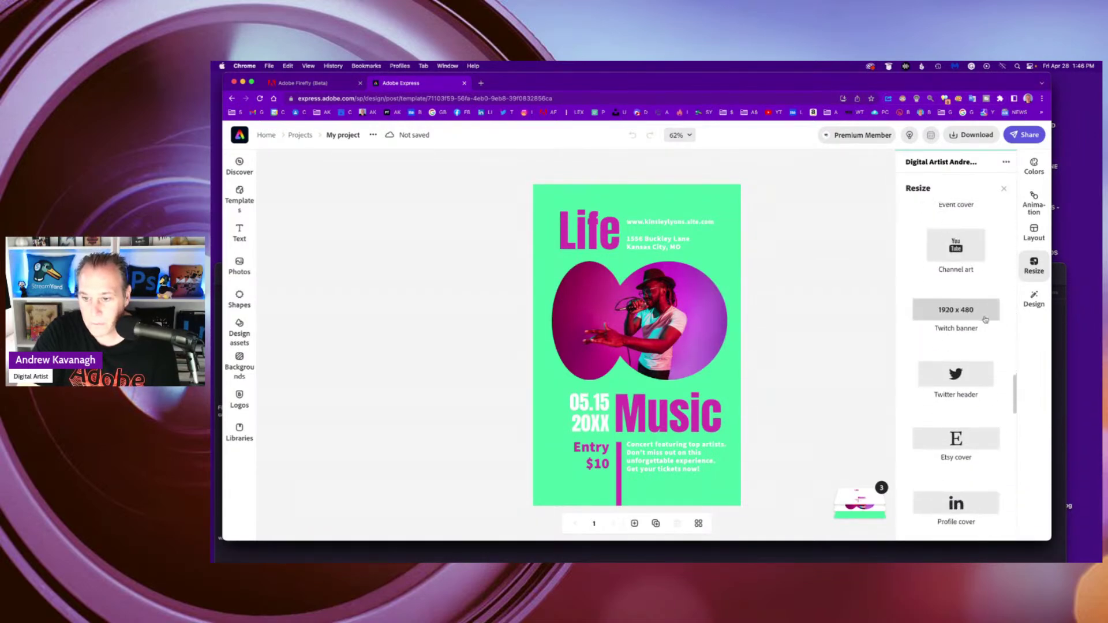
scroll(985, 320, "down", 3)
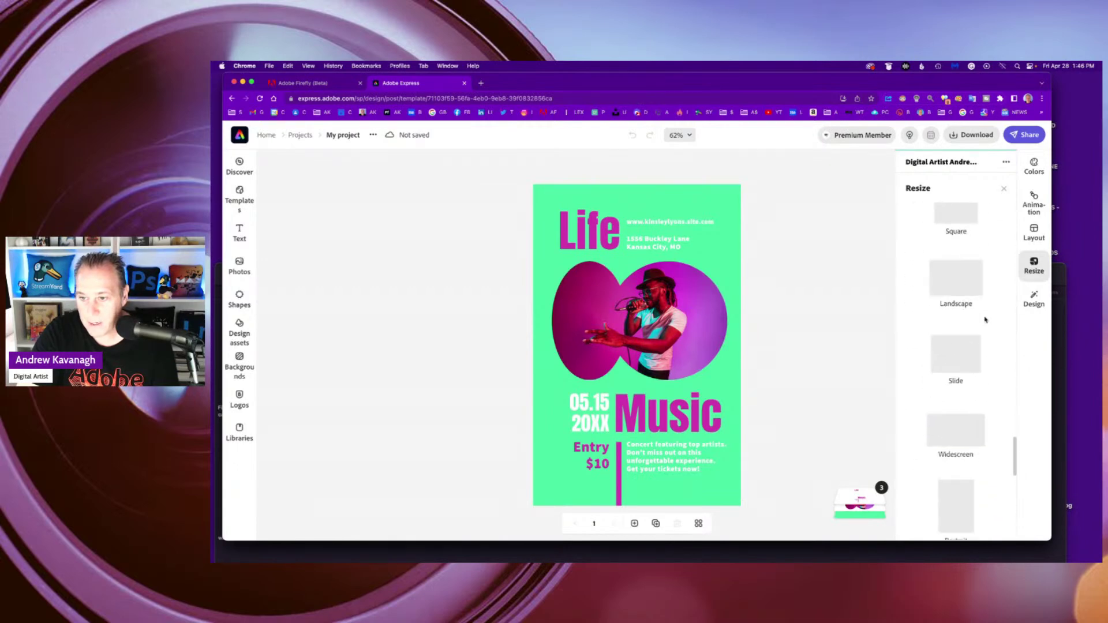
scroll(980, 290, "up", 6)
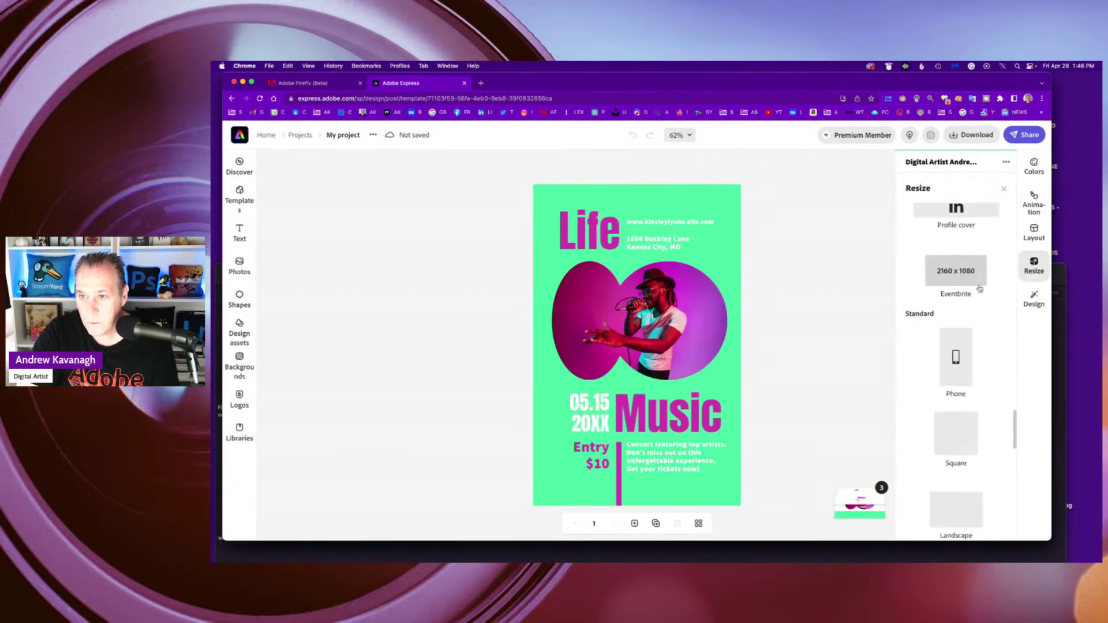
scroll(982, 300, "up", 5)
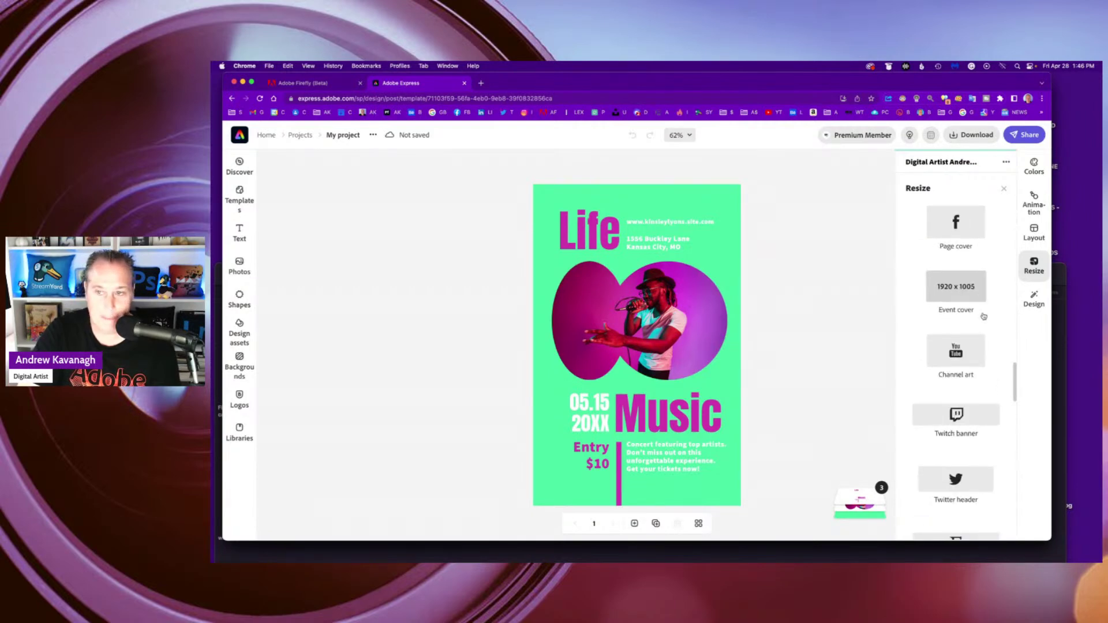
scroll(984, 316, "up", 5)
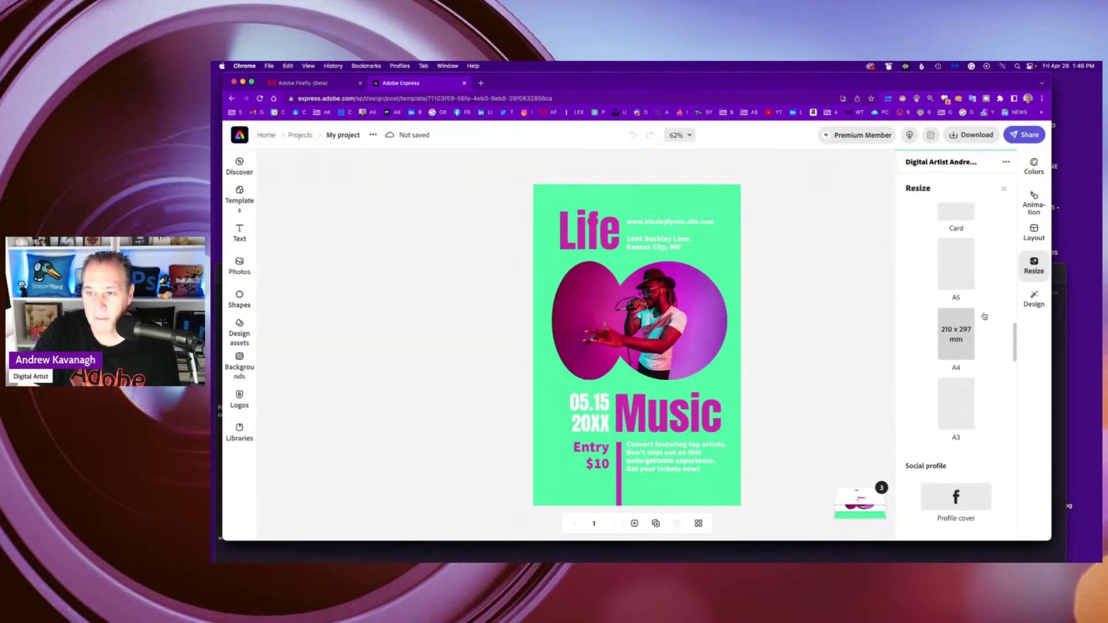
scroll(985, 316, "up", 6)
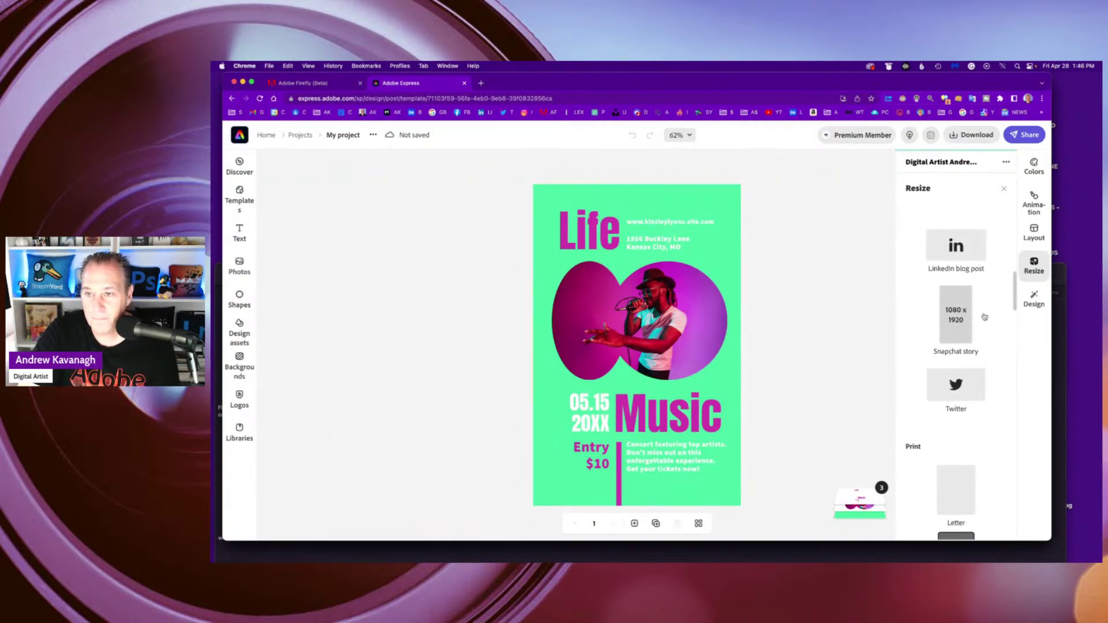
scroll(985, 316, "up", 6)
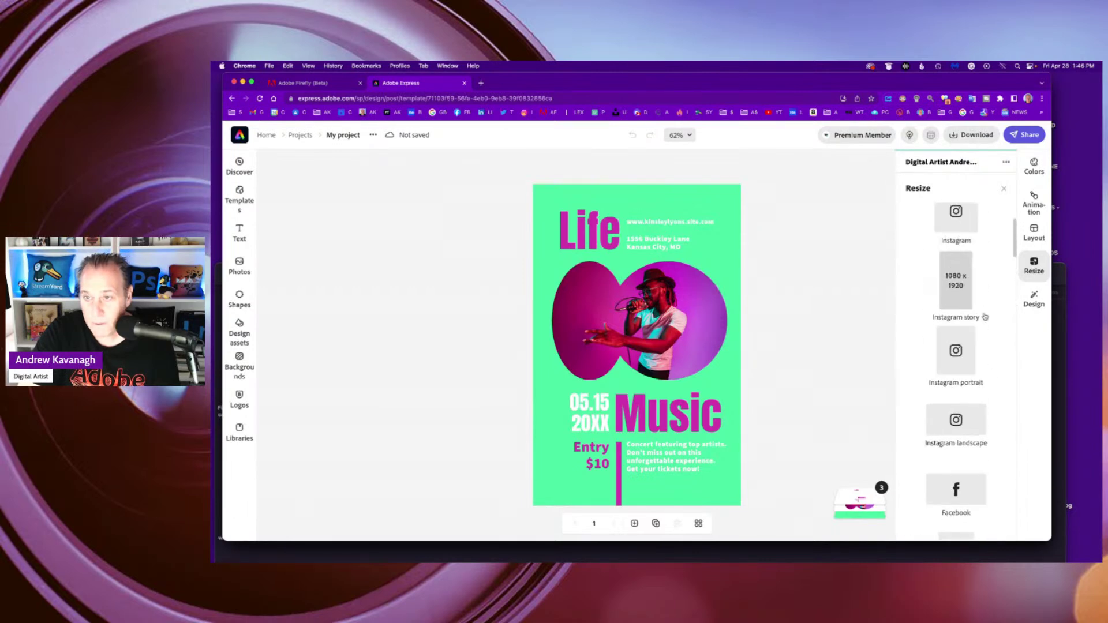
left_click(960, 219)
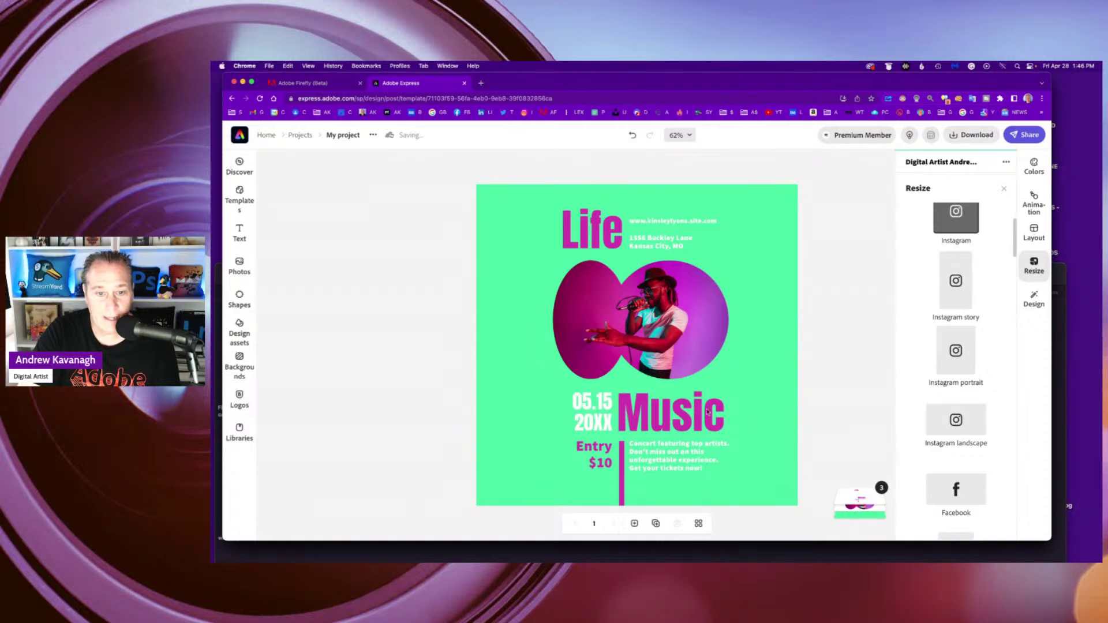
Step: Move the poster's text group slightly up and left, and ungroup it into separate elements
left_click(598, 233)
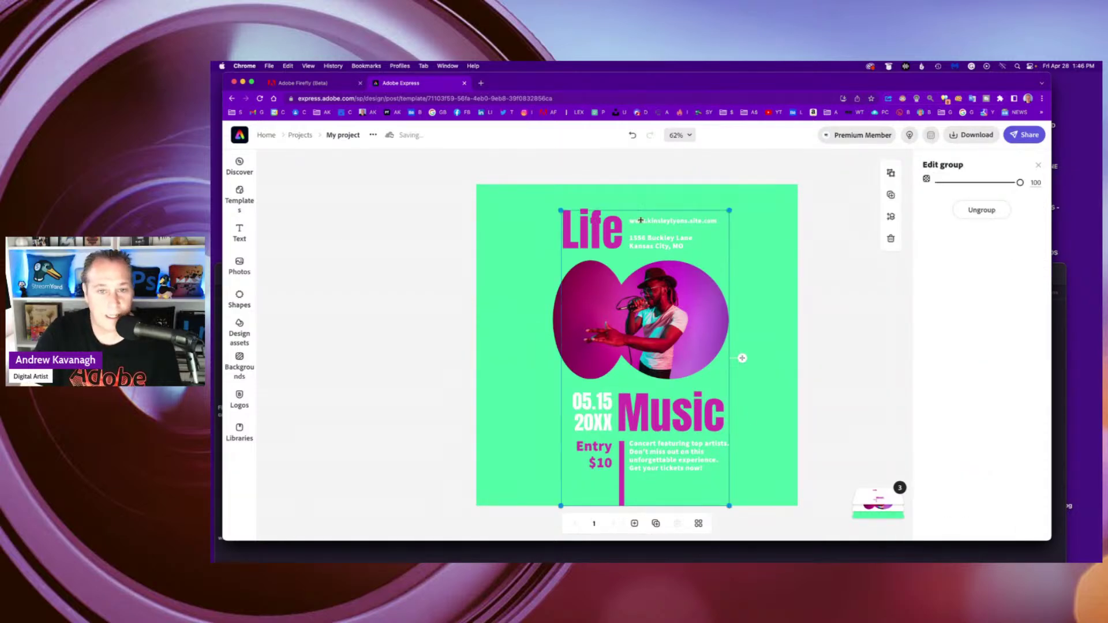
left_click_drag(696, 307, 714, 318)
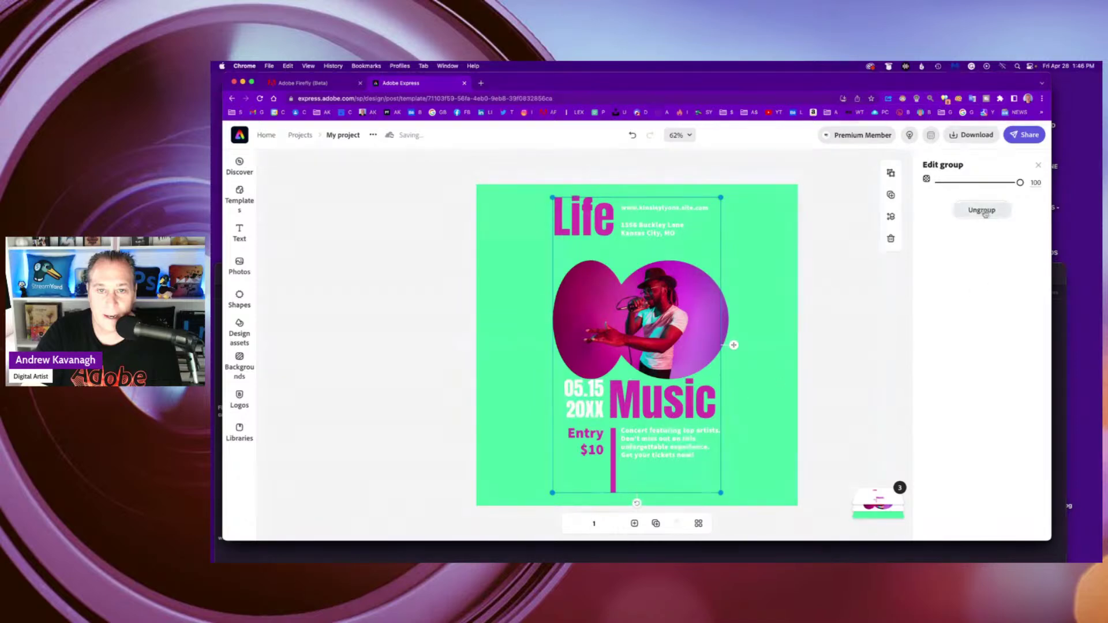
left_click(984, 211)
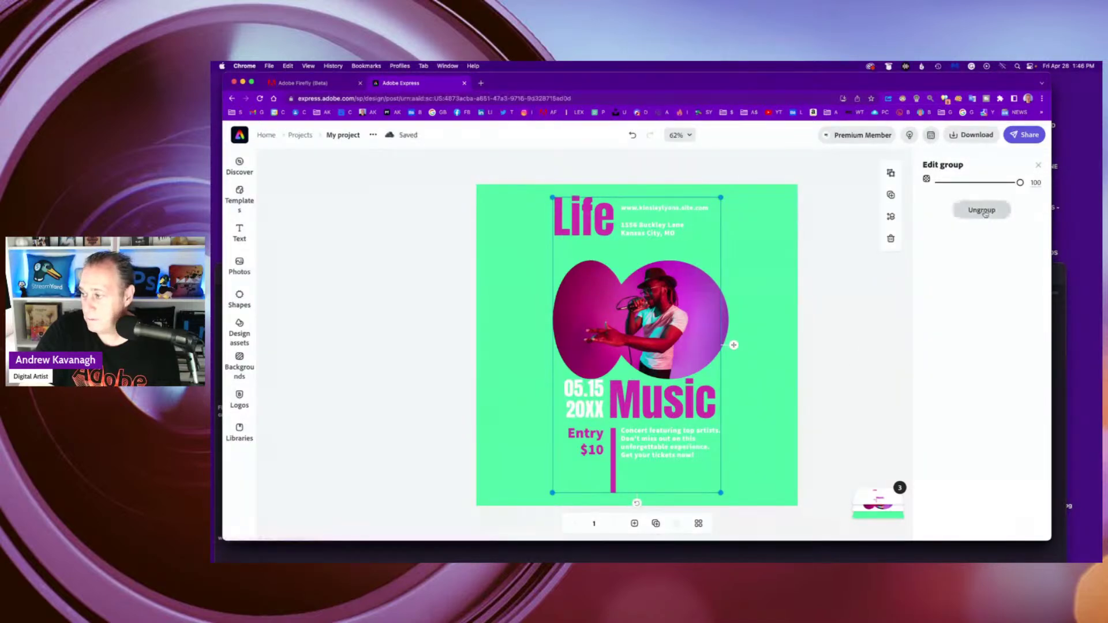
left_click(754, 288)
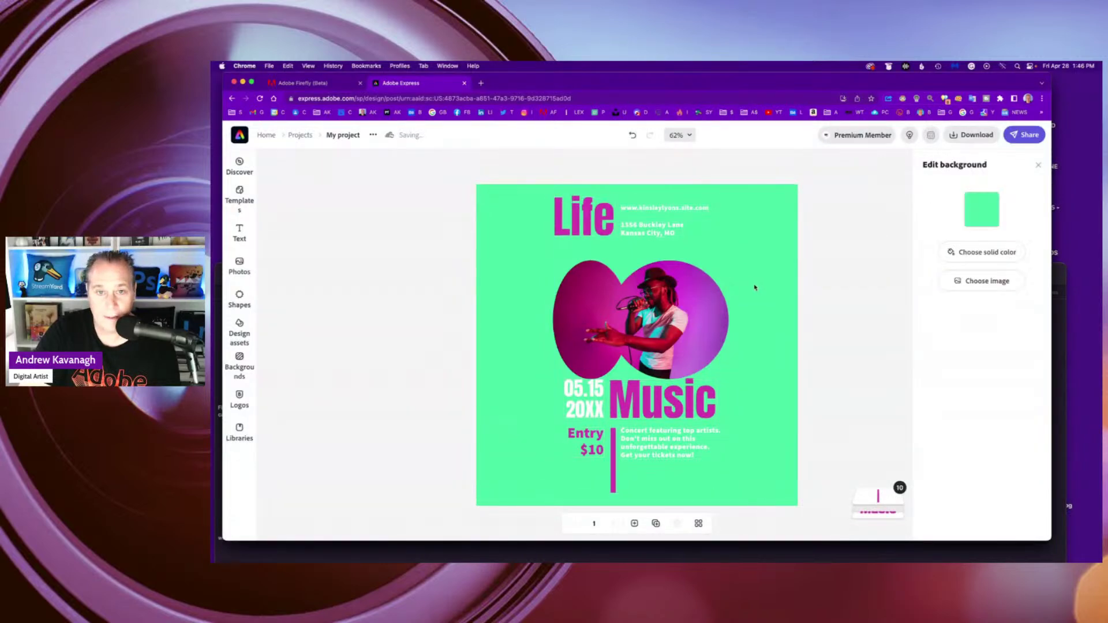
Step: Move the "Life" title toward the design's upper-left corner, and delete the website and address texts
left_click(595, 227)
left_click_drag(594, 226, 544, 221)
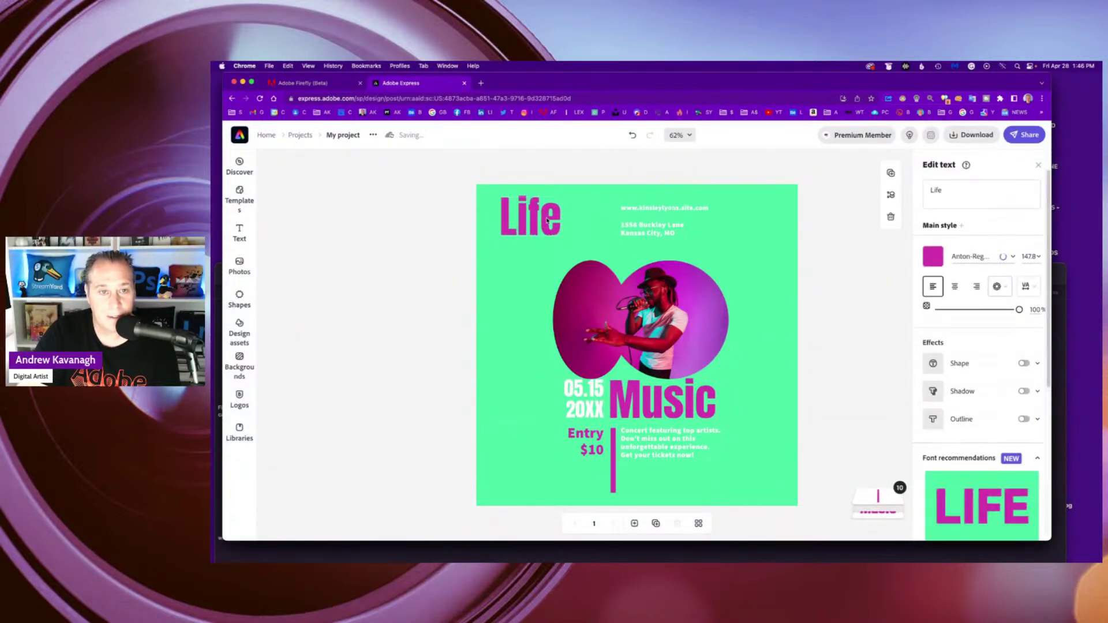
left_click(639, 209)
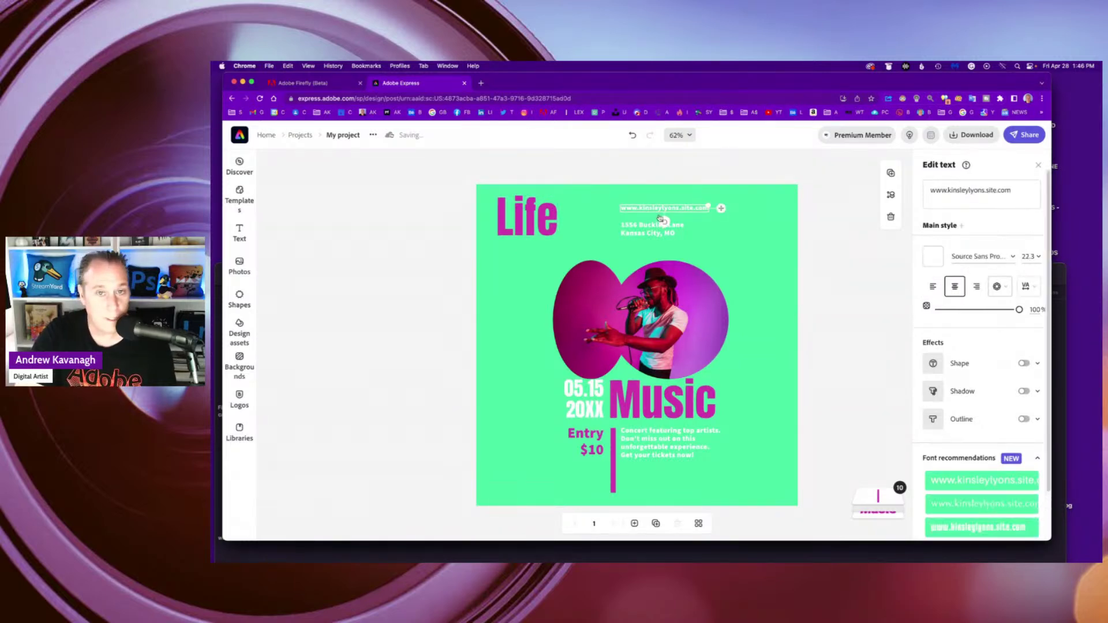
key("Delete")
left_click(653, 227)
key("Delete")
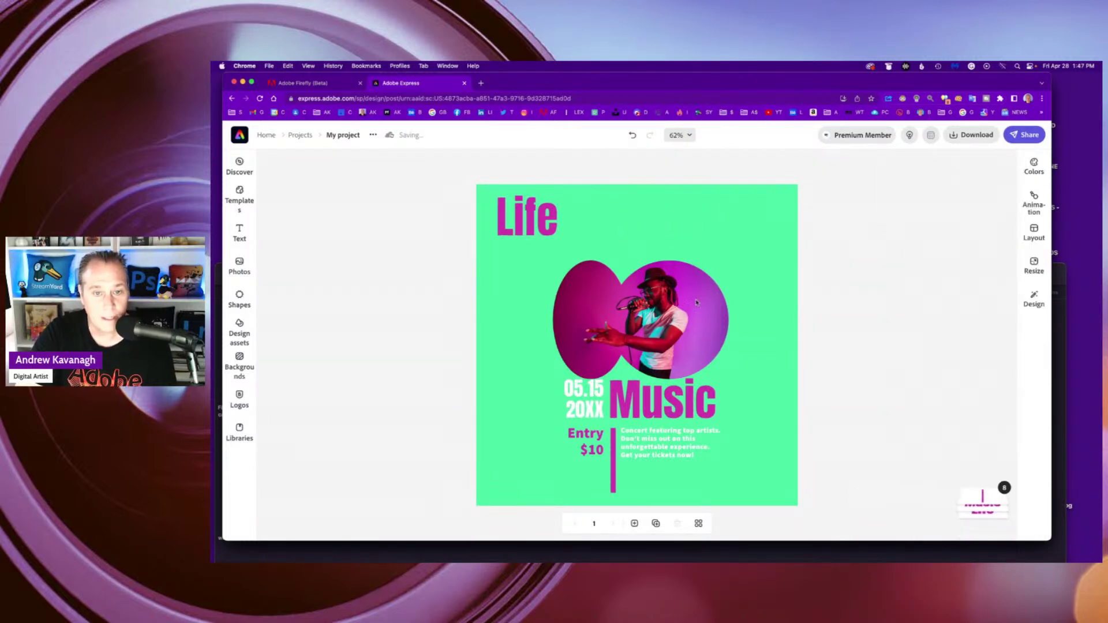
Step: Spread the date, "Music" title, concert description and "Entry $10" text across the design's lower area, and delete the magenta vertical bar
left_click(592, 408)
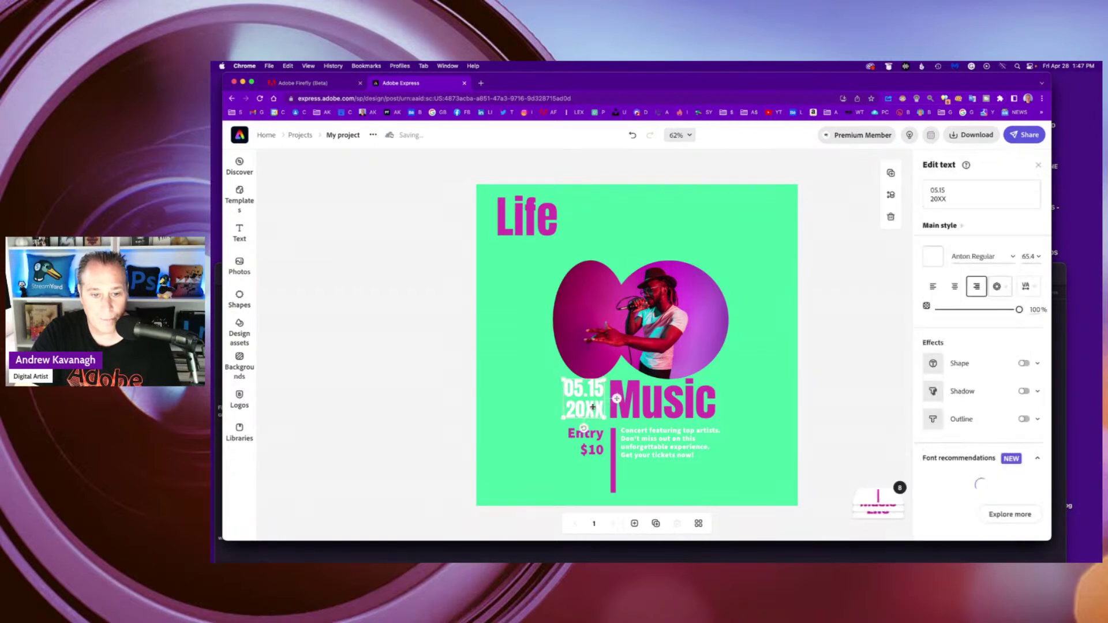
left_click_drag(592, 407, 512, 441)
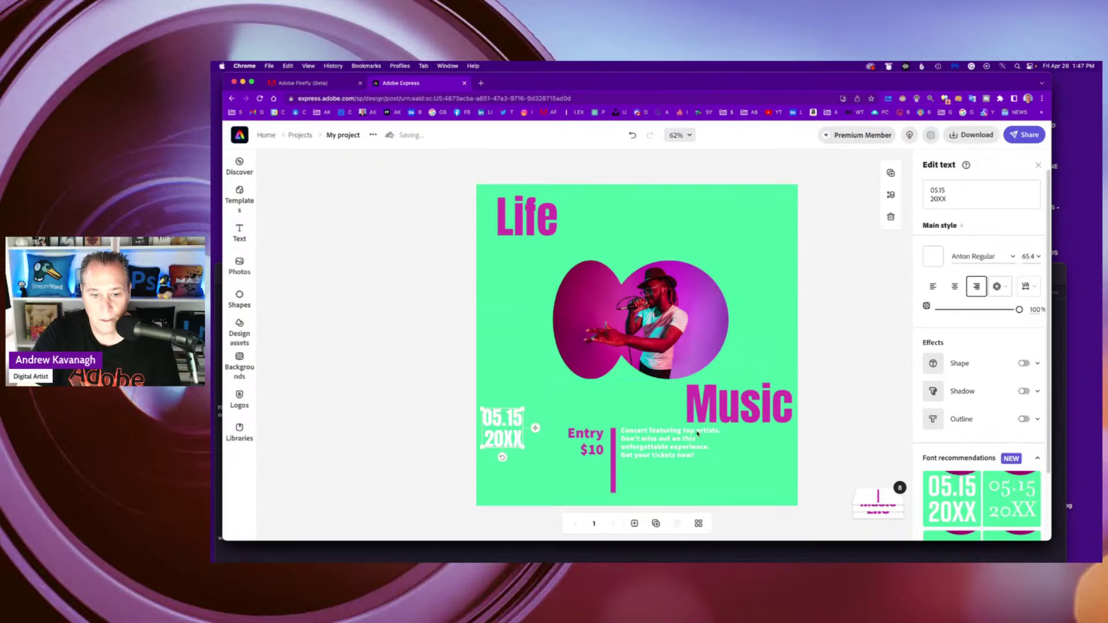
left_click(614, 452)
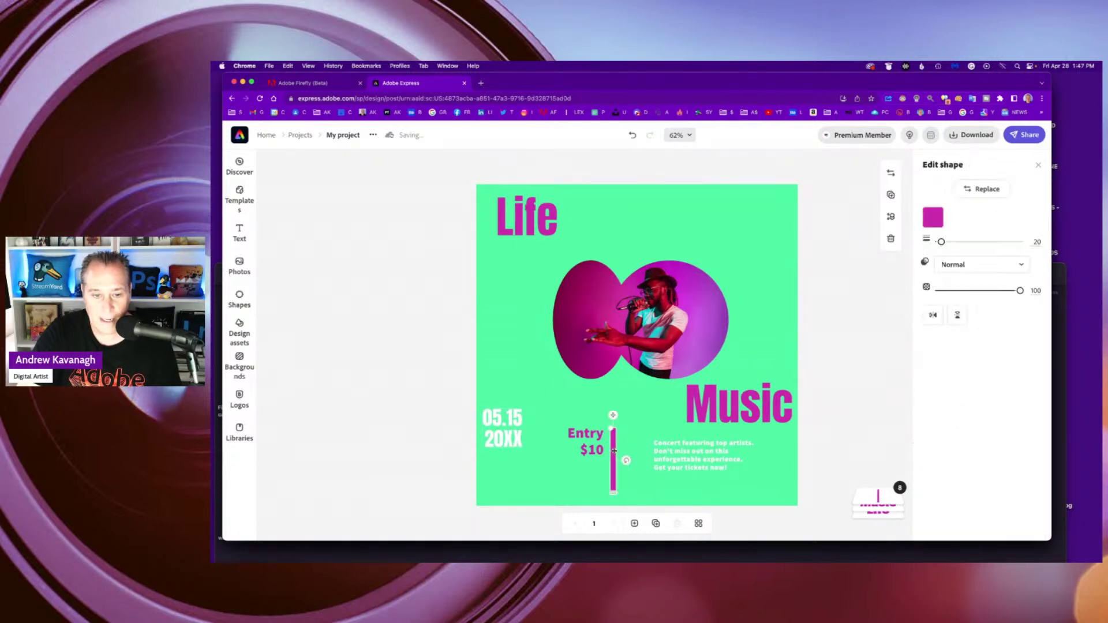
key("BackSpace")
left_click_drag(601, 450, 620, 458)
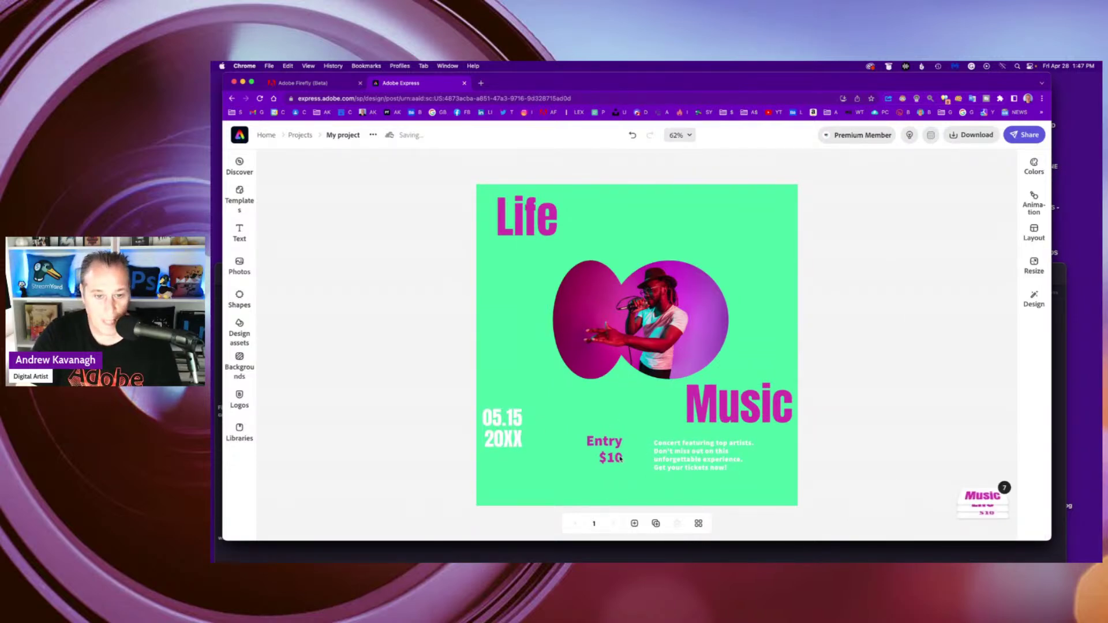
Step: Delete the grouped singer photo shapes from the middle of the design
left_click(1024, 234)
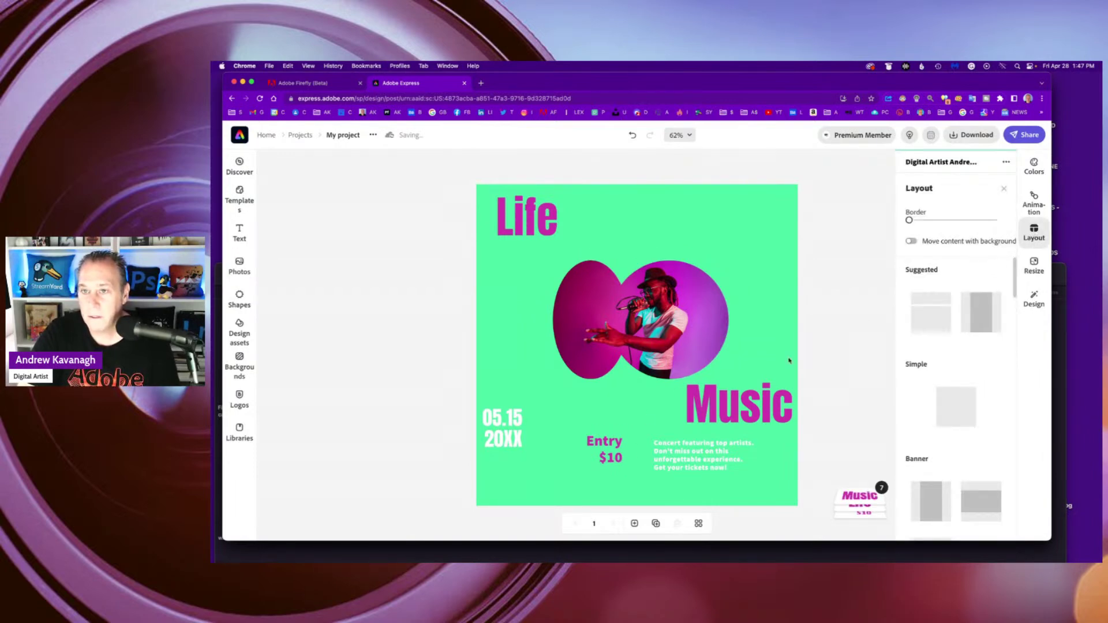
left_click(658, 411)
left_click(664, 320)
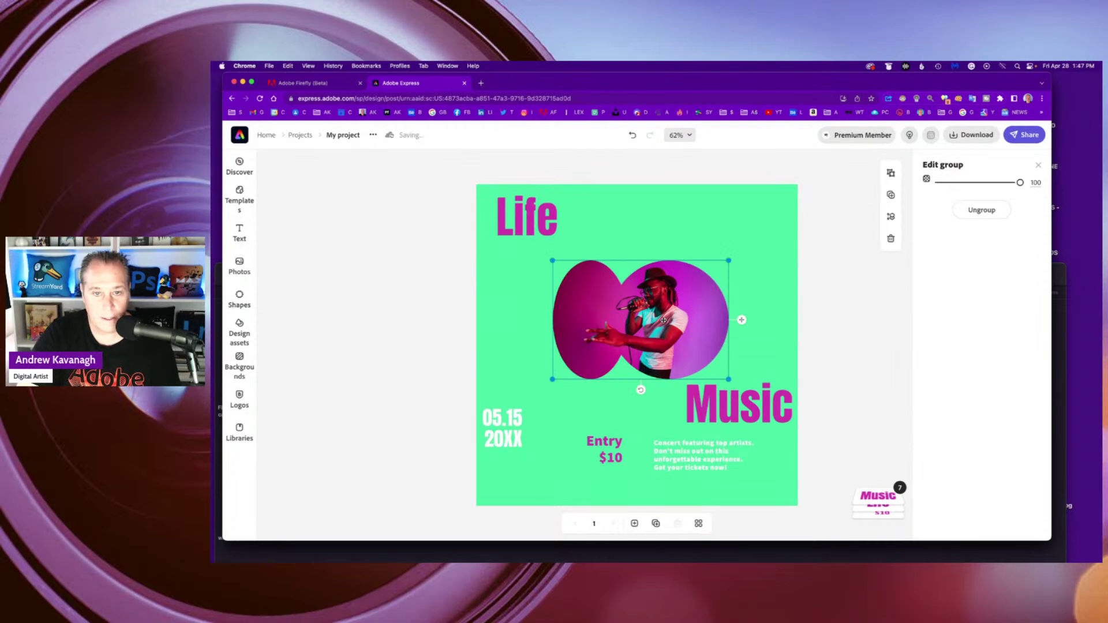
mouse_move(663, 321)
left_mouse_down()
mouse_move(677, 310)
mouse_move(660, 321)
left_mouse_up()
key("Delete")
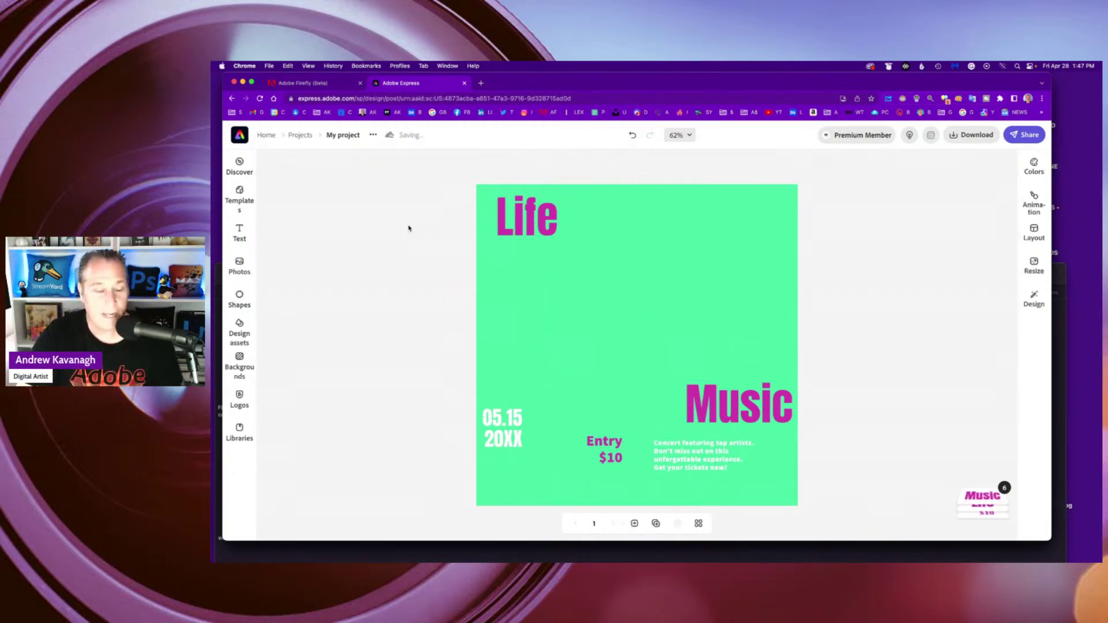
Step: Upload the orange and green dancing cow image from the *FIREFLY TODAY folder into the design
left_click(240, 267)
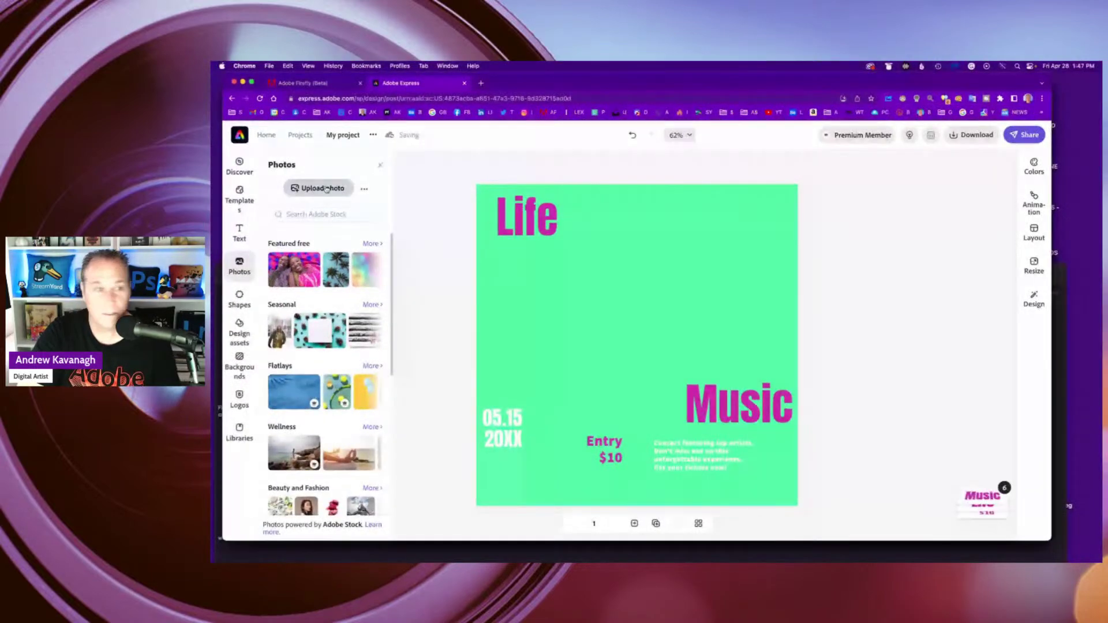
left_click(326, 189)
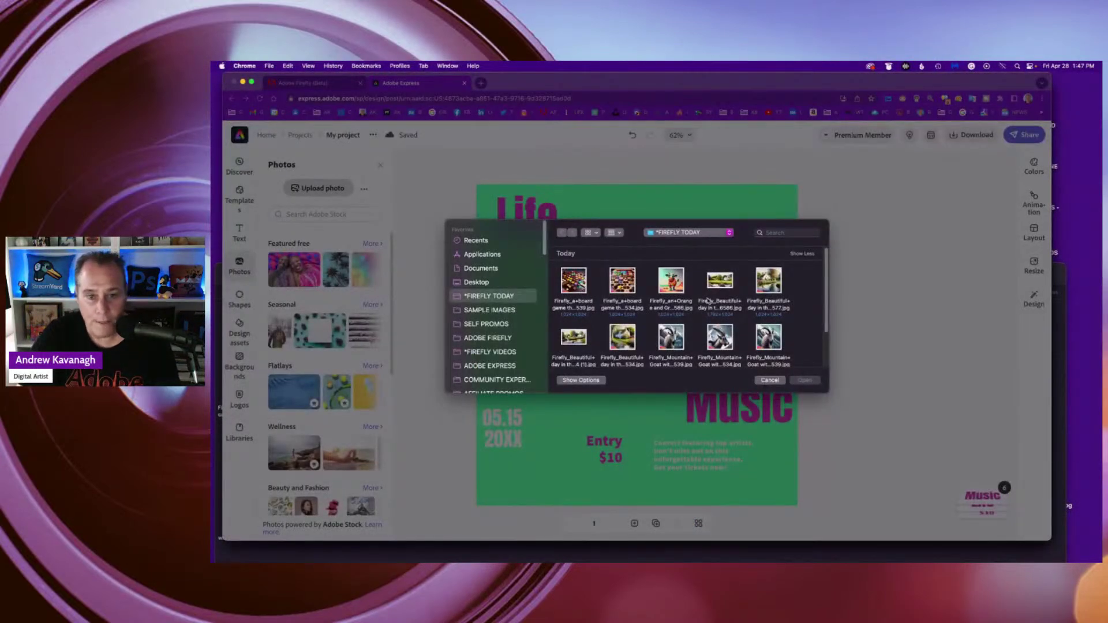
left_click(672, 285)
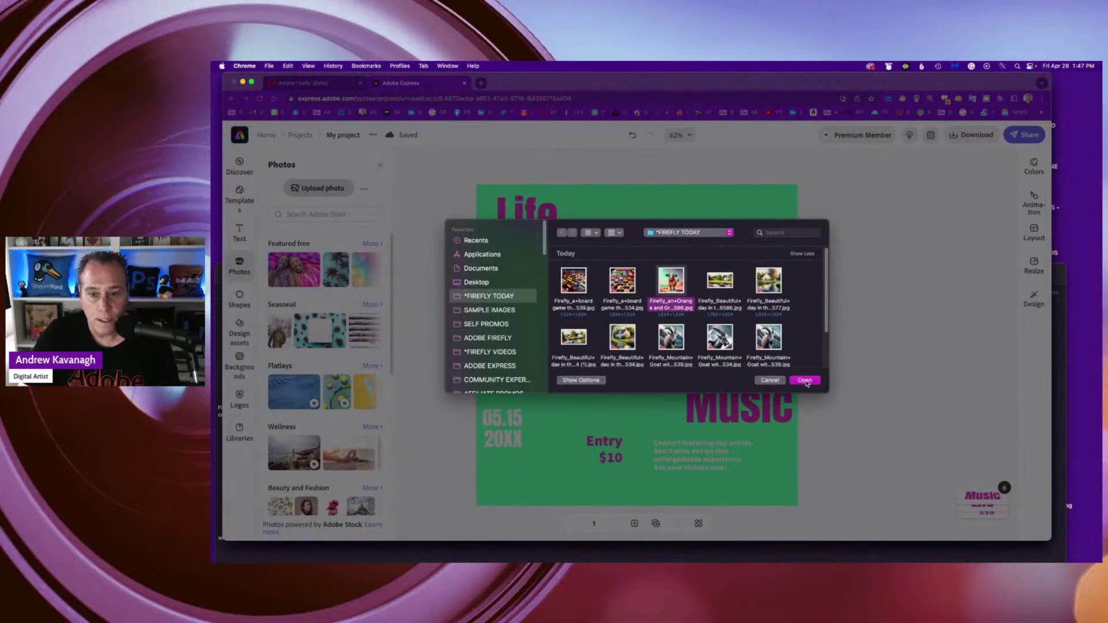
left_click(806, 380)
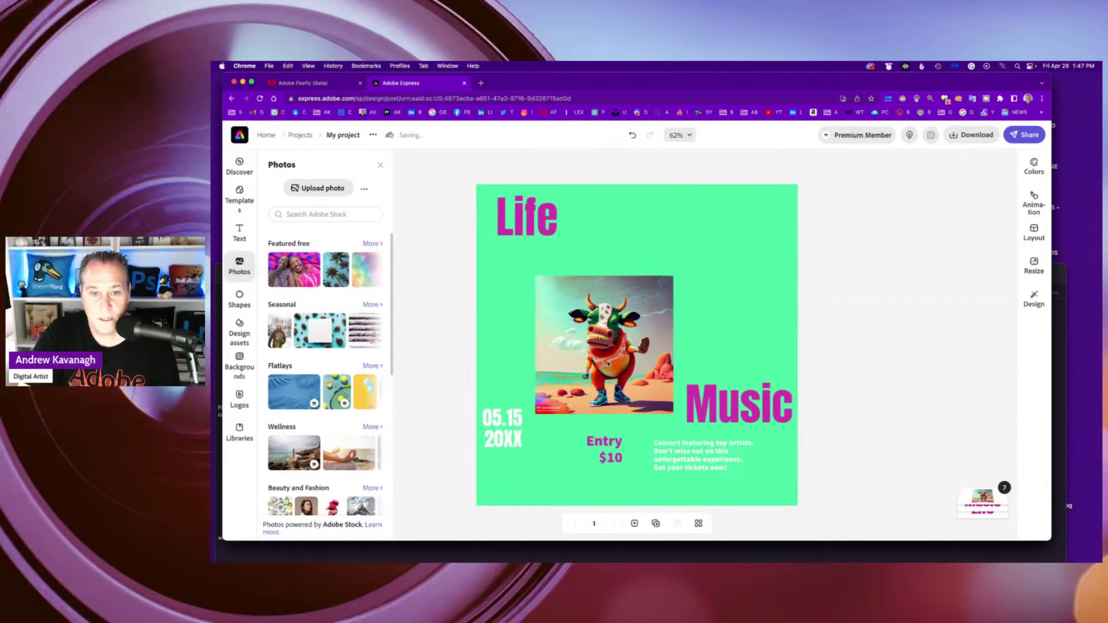
Step: Enlarge the cow image around the design's center and add it to the background so it fills the square
left_click_drag(608, 364, 638, 339)
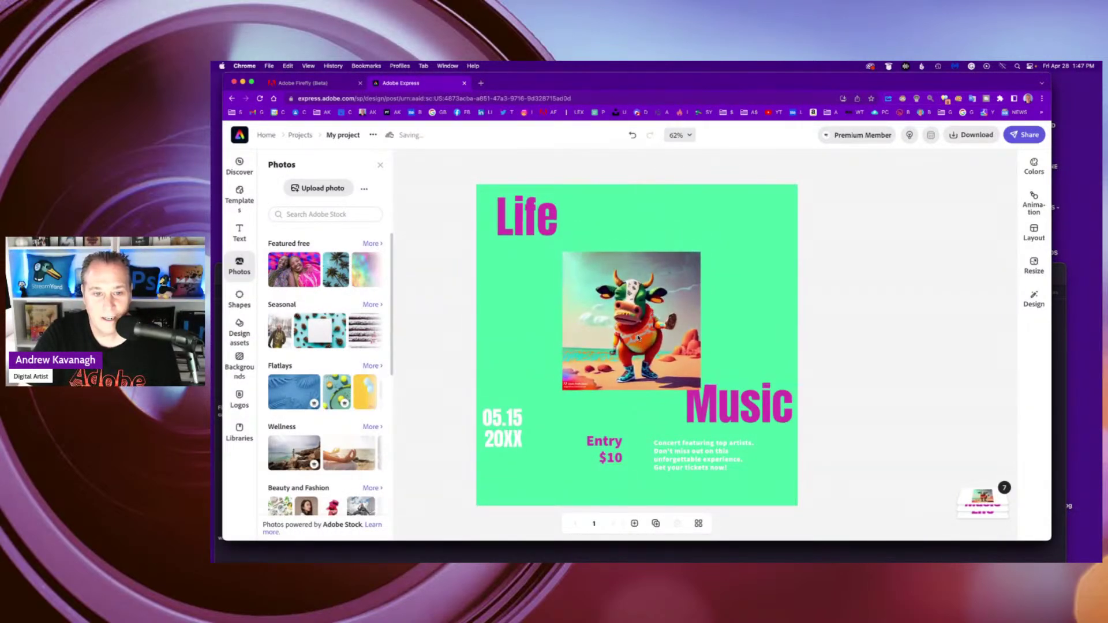
left_click(679, 316)
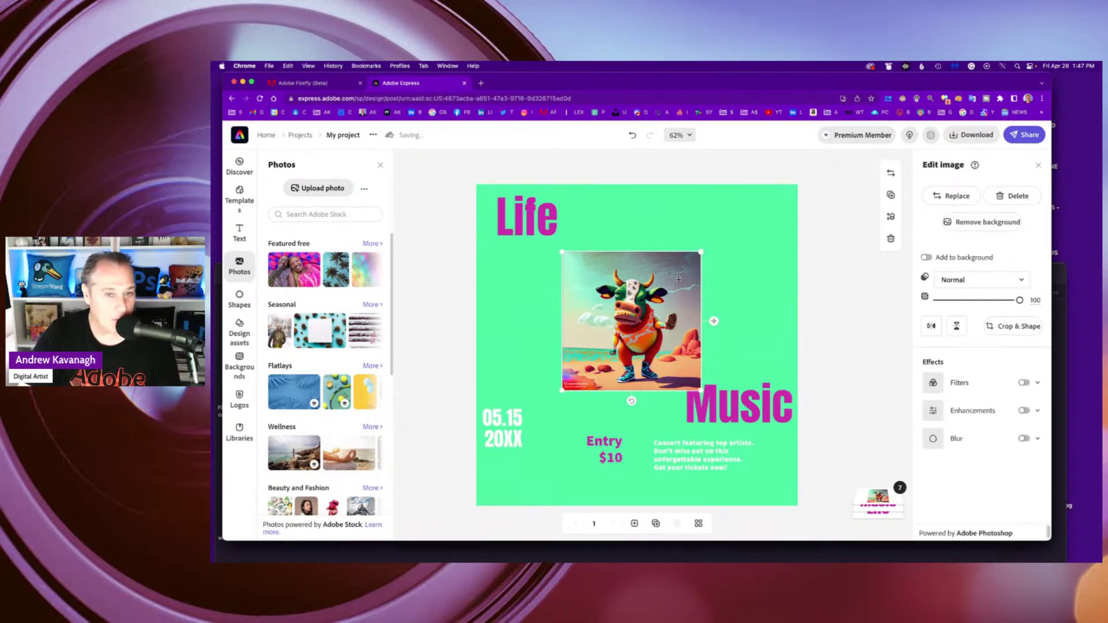
left_click_drag(701, 252, 767, 185)
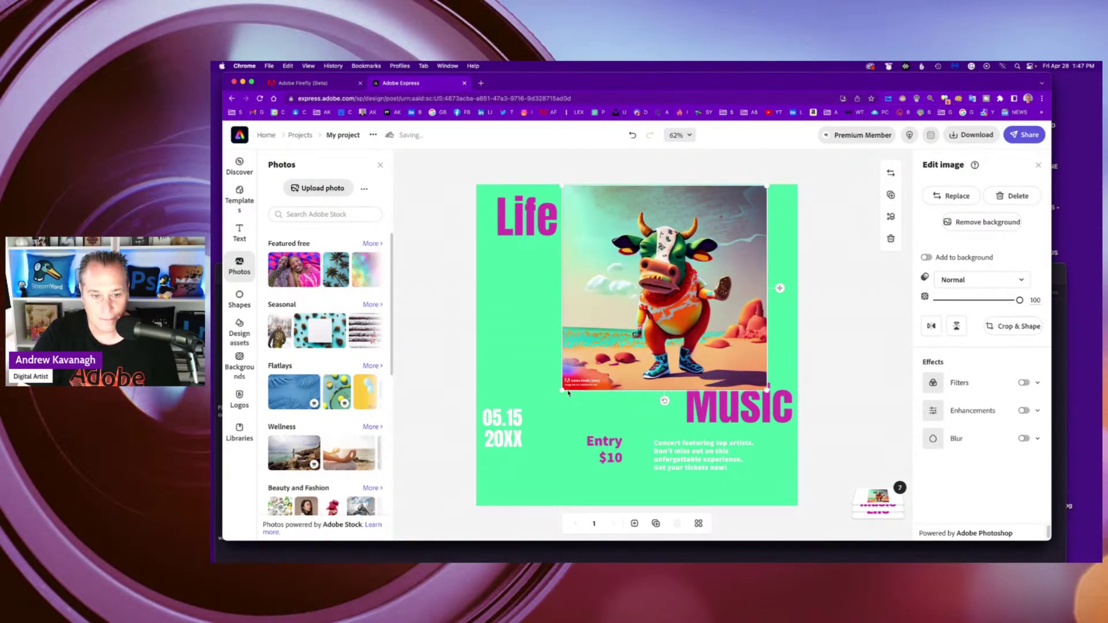
left_click_drag(631, 331, 615, 369)
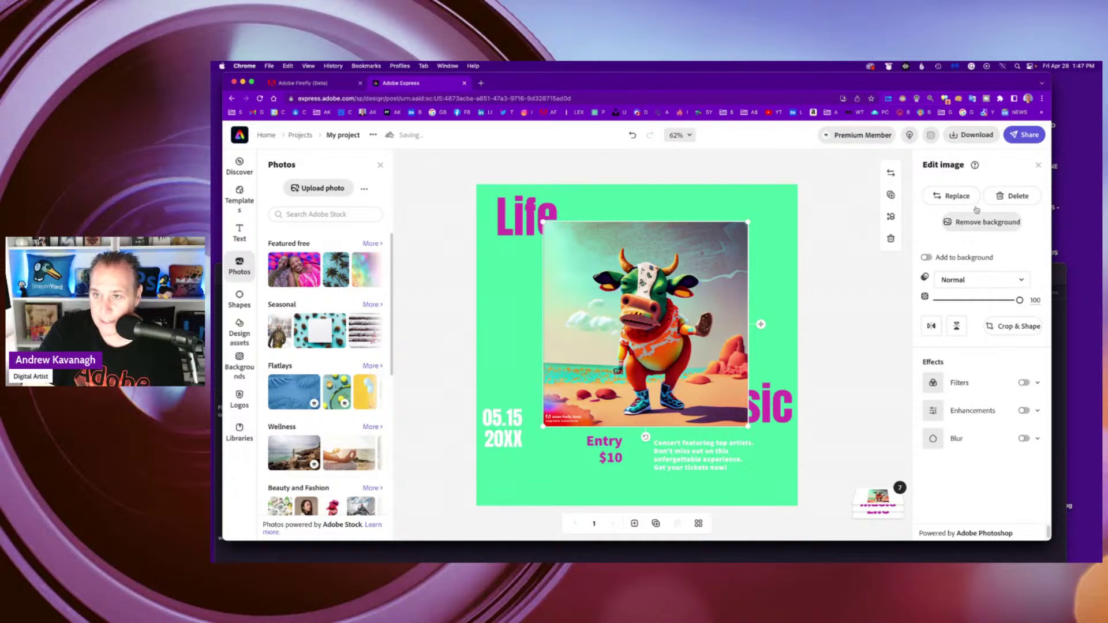
left_click(926, 258)
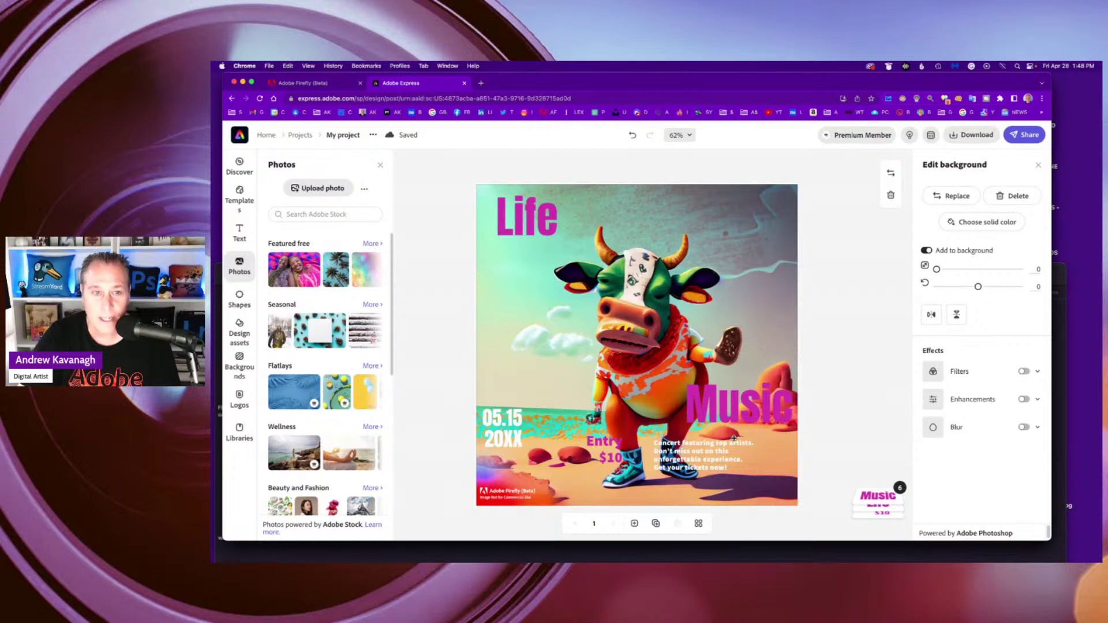
Step: Move the "Life" title slightly down and replace its text with "Dancing Cow"
left_click(531, 229)
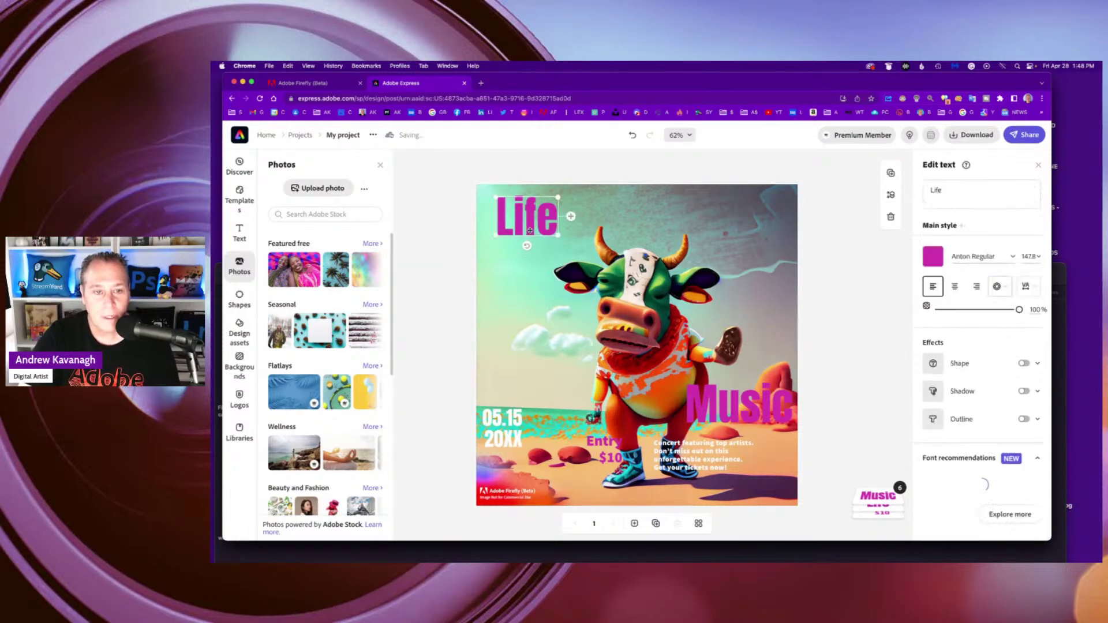
left_click_drag(532, 226, 528, 251)
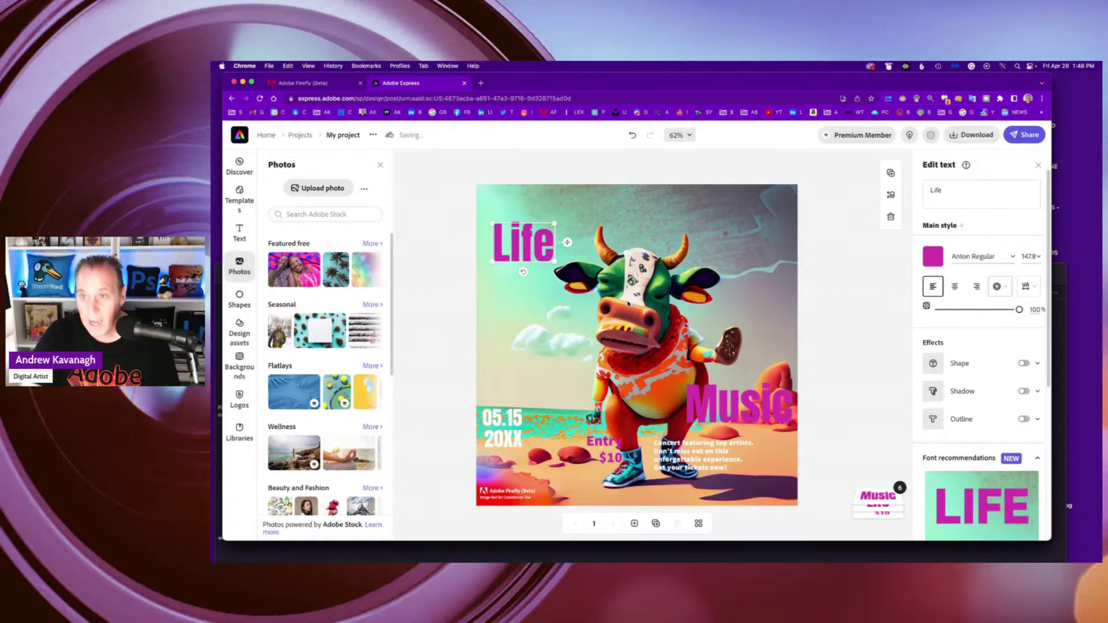
double_click(946, 187)
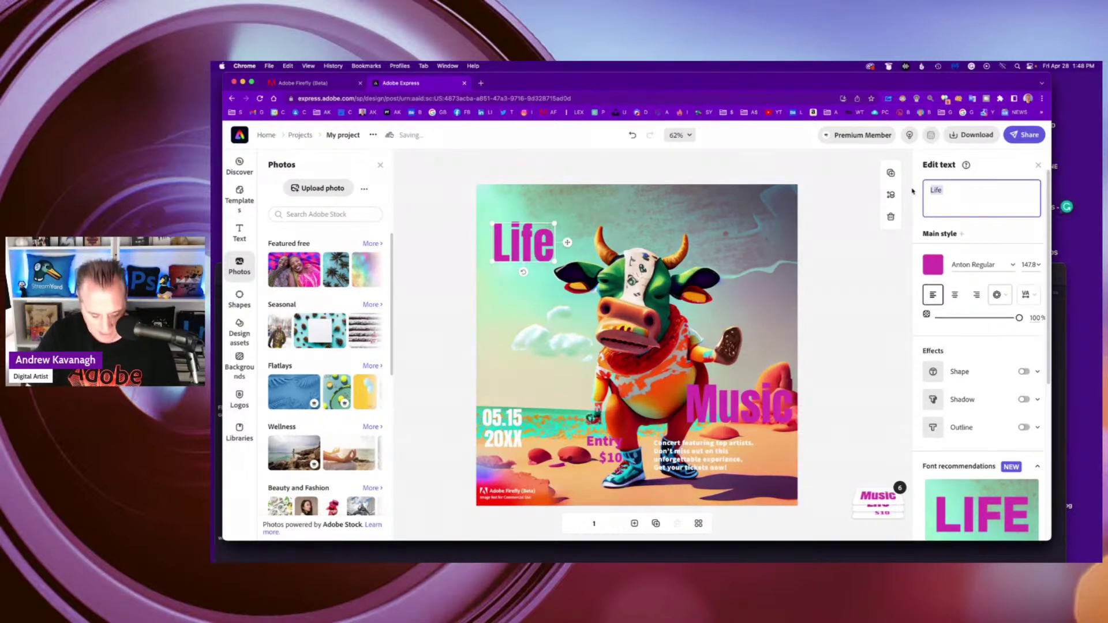
type("Dancing Cow")
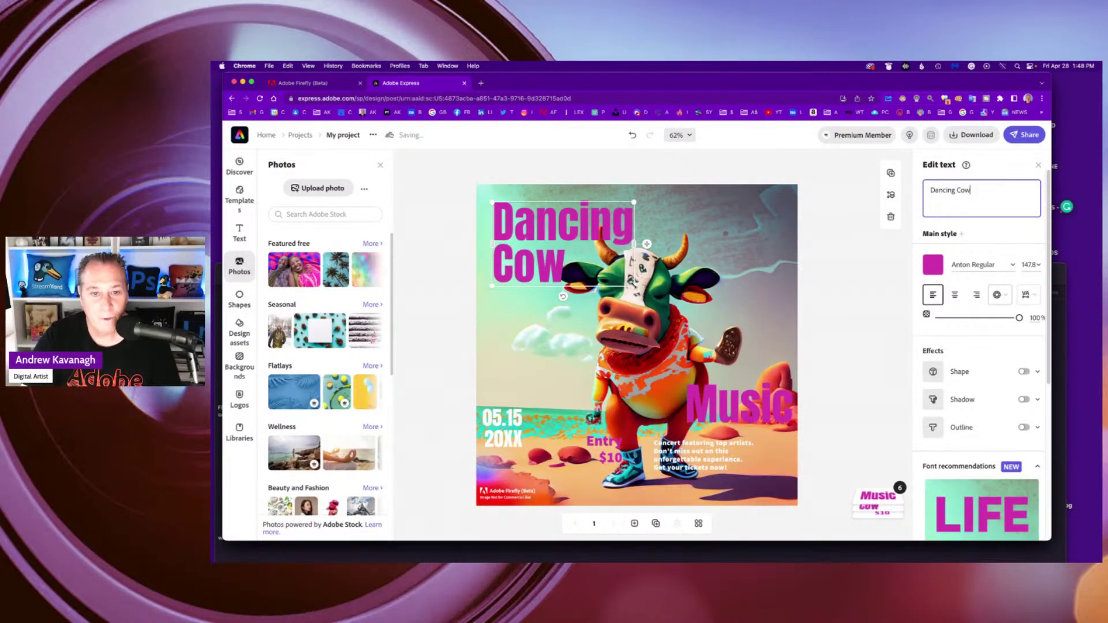
Step: Center-align the "Dancing Cow" title, scale it to size 113.9, and fit it into the design's upper-left corner
left_click_drag(633, 285, 567, 261)
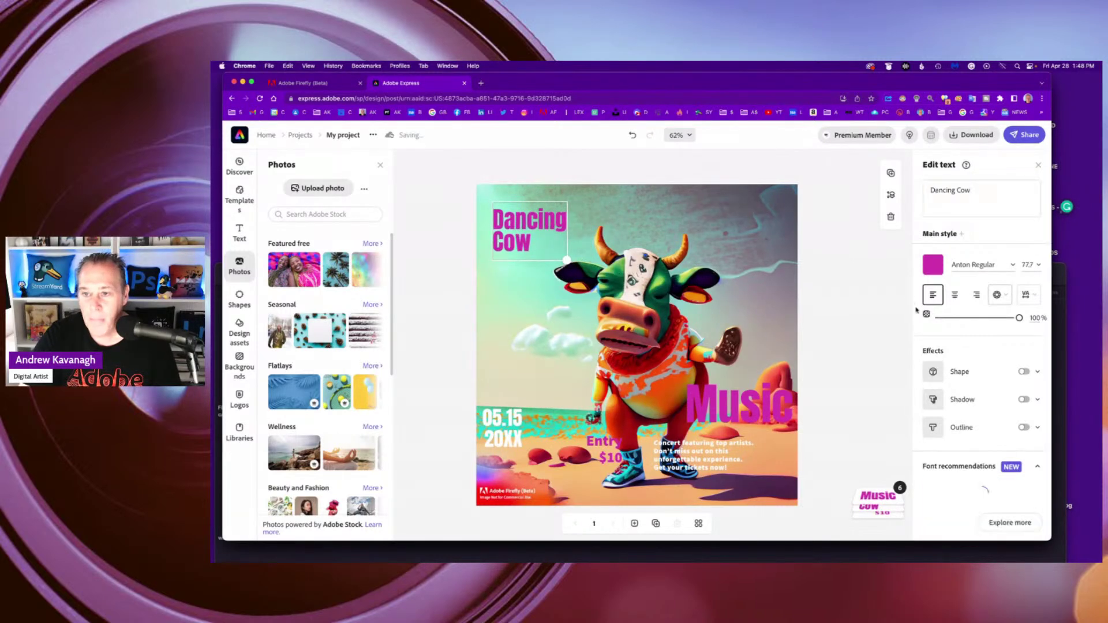
left_click(955, 288)
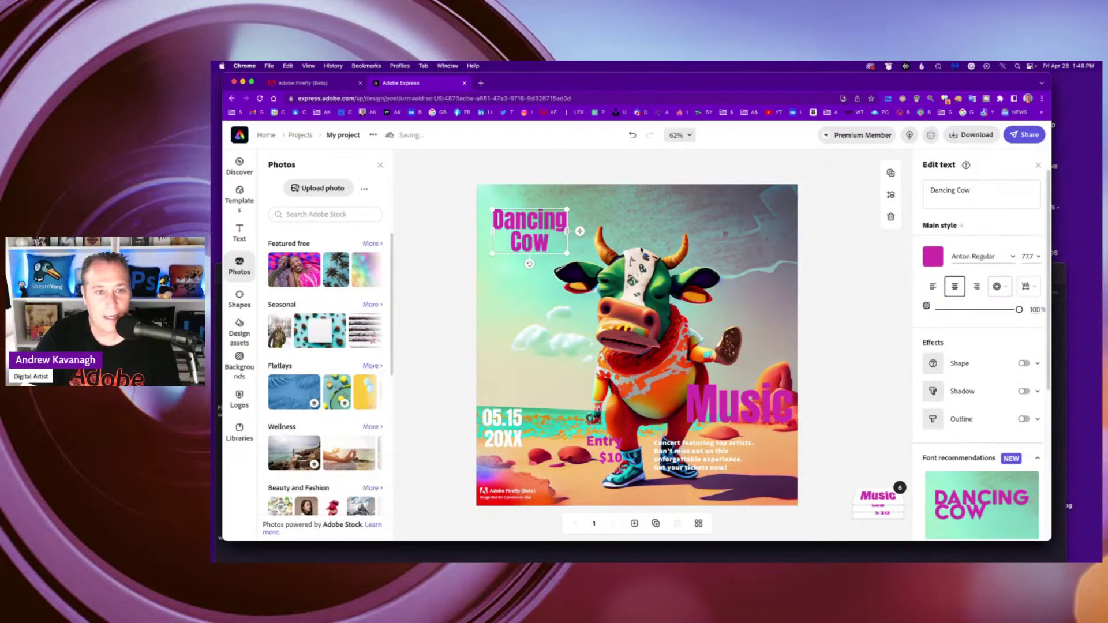
left_click_drag(564, 252, 601, 274)
left_click_drag(550, 235, 545, 221)
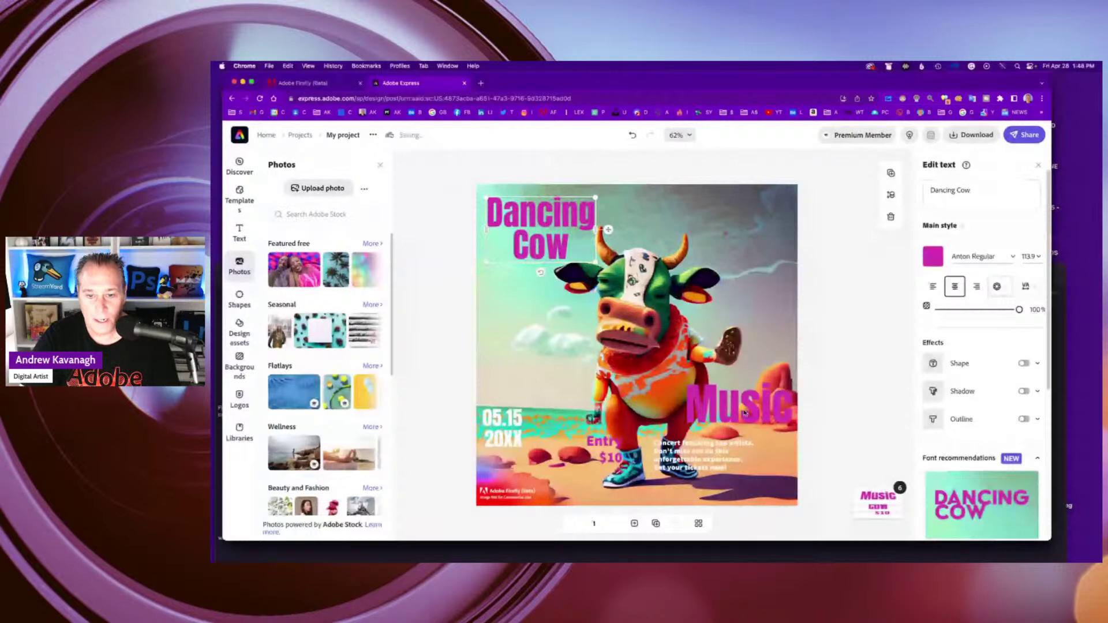
Step: Change the "Music" title to "Live Music" and center-align it
left_click(744, 412)
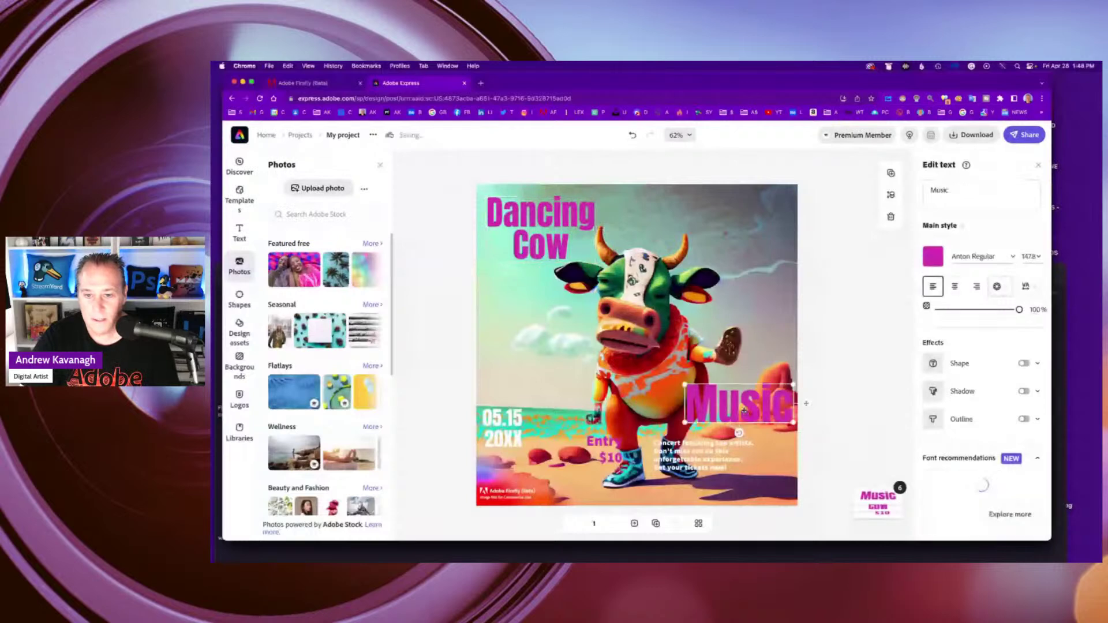
left_click(931, 190)
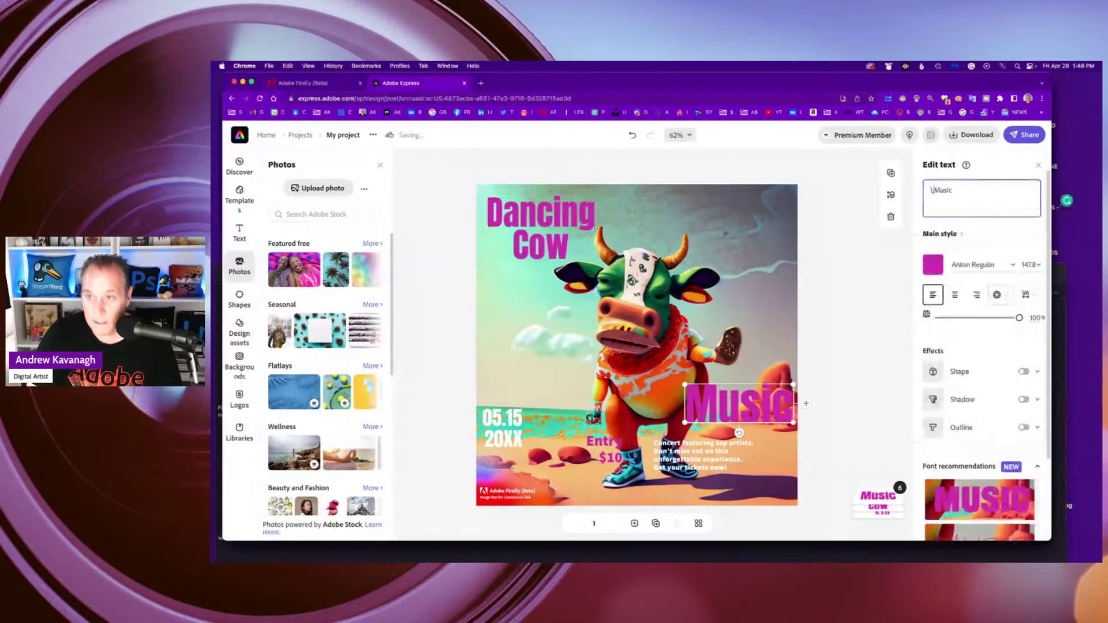
type("Live")
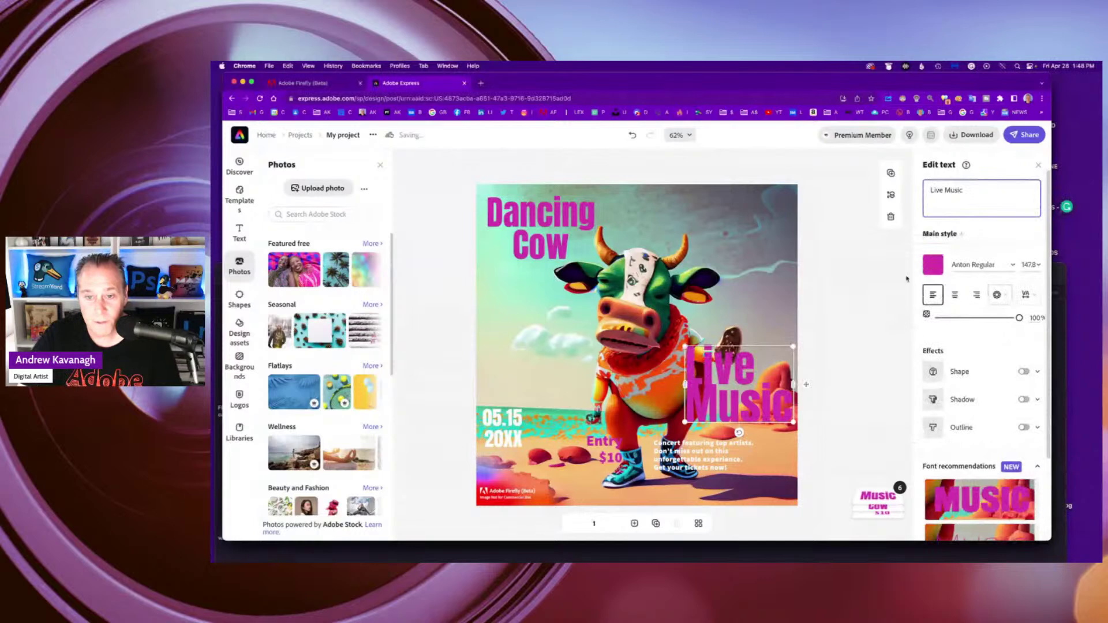
left_click(953, 295)
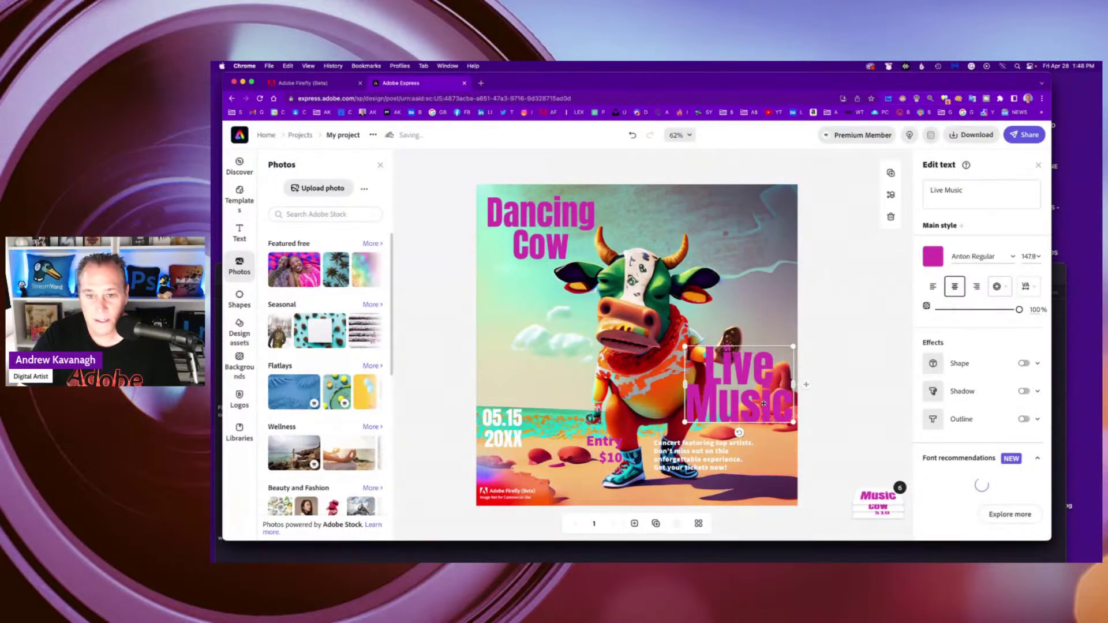
Step: Rearrange the texts with "Live Music" in the lower-right corner, the concert description in the upper-right corner, and "Entry $10" beside the cow's head
left_click_drag(763, 402, 688, 209)
left_click(707, 452)
left_click_drag(727, 438, 735, 442)
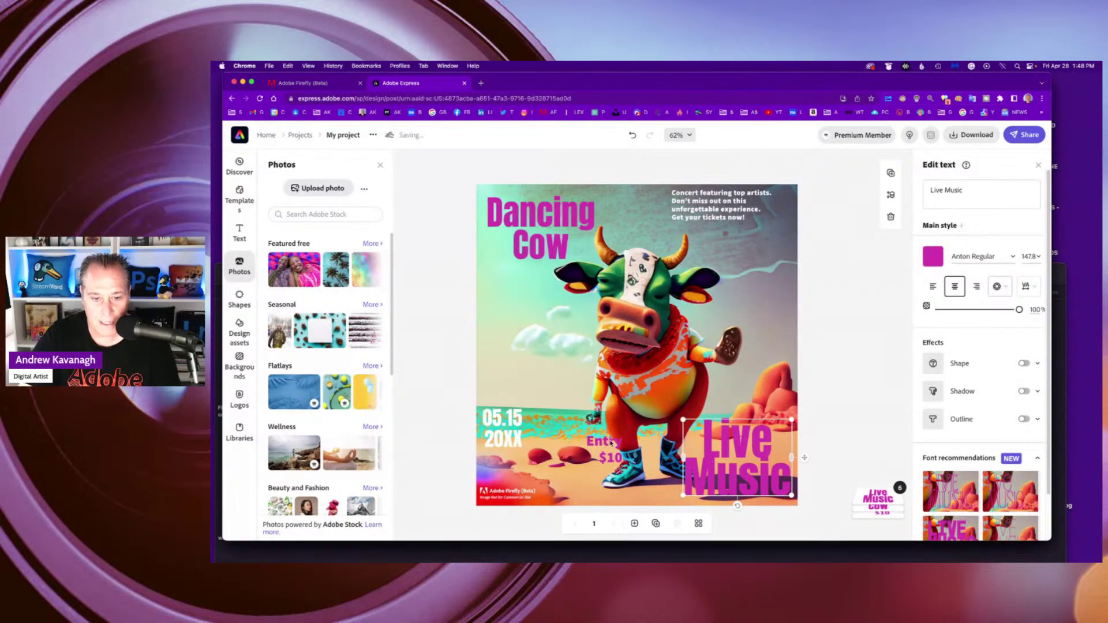
left_click_drag(609, 435, 757, 285)
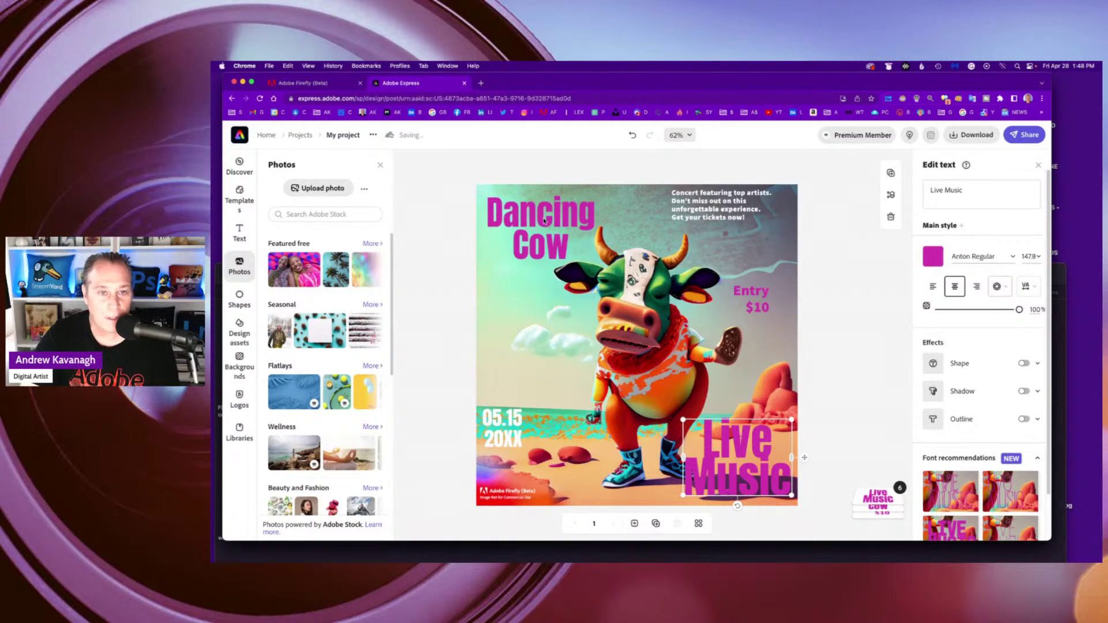
left_click_drag(540, 223, 541, 219)
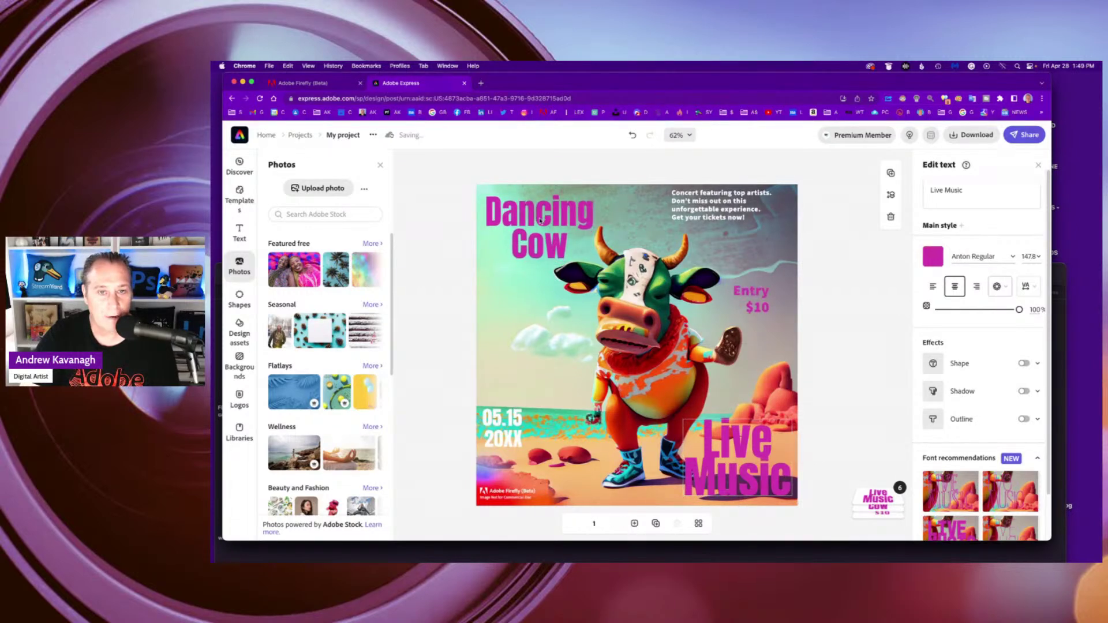
Step: Recolor the "Entry $10" text to a lighter pink and center-align it
left_click(763, 294)
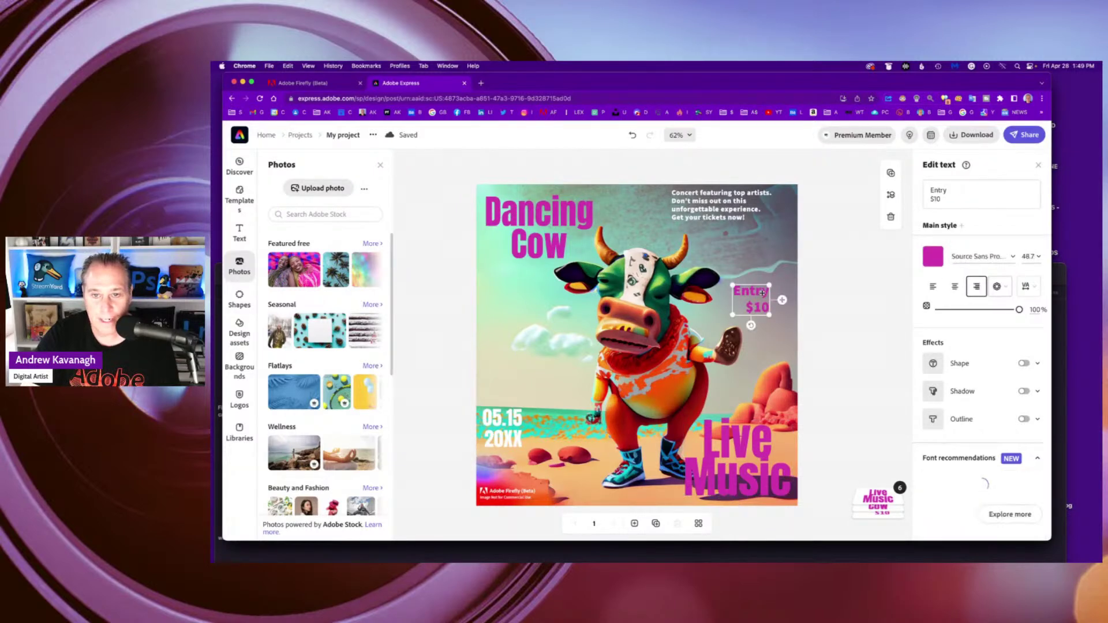
left_click(934, 260)
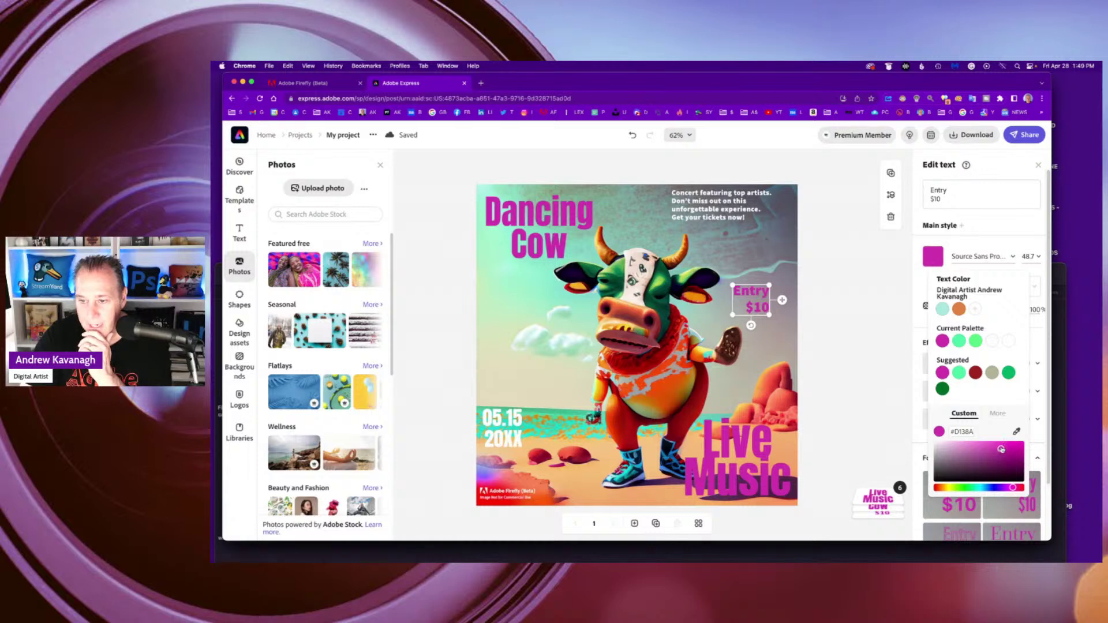
left_click_drag(1001, 449, 972, 445)
left_click(847, 285)
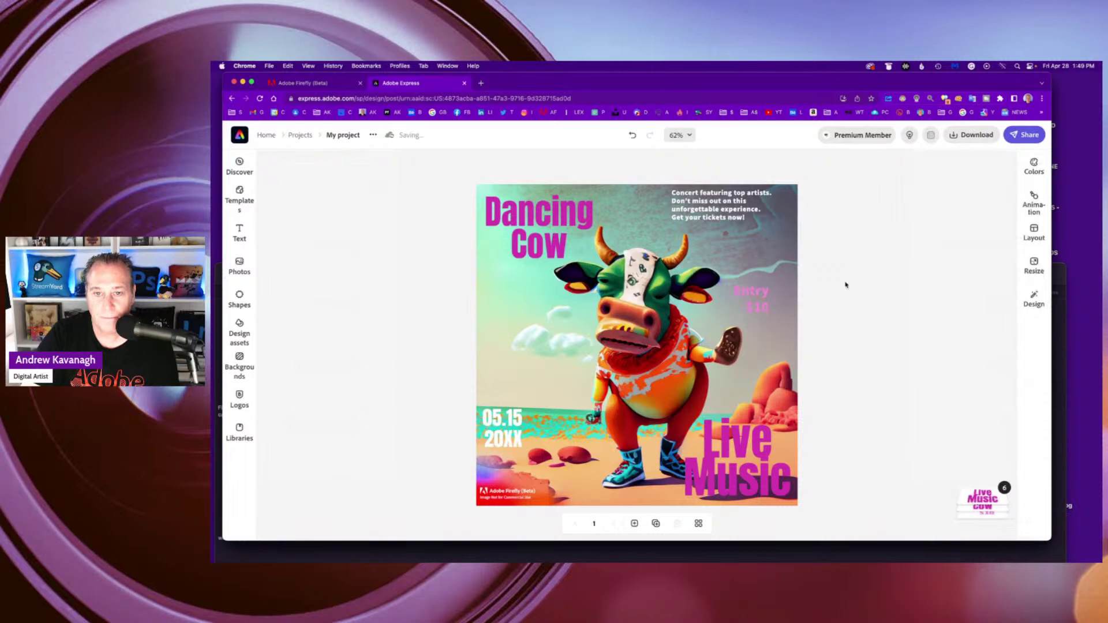
left_click(765, 304)
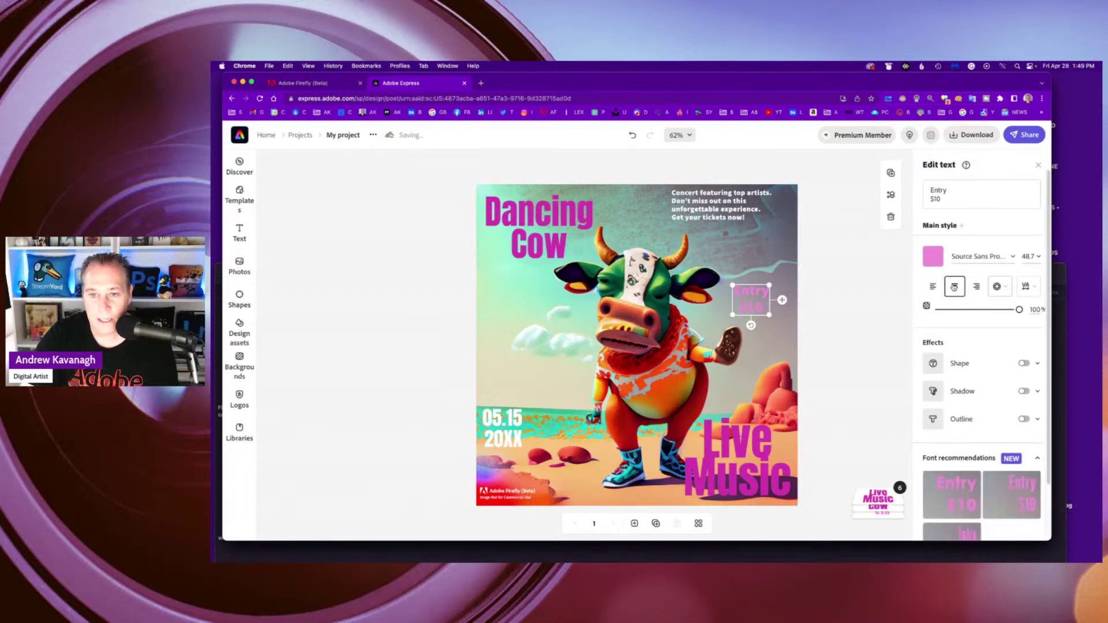
left_click(793, 320)
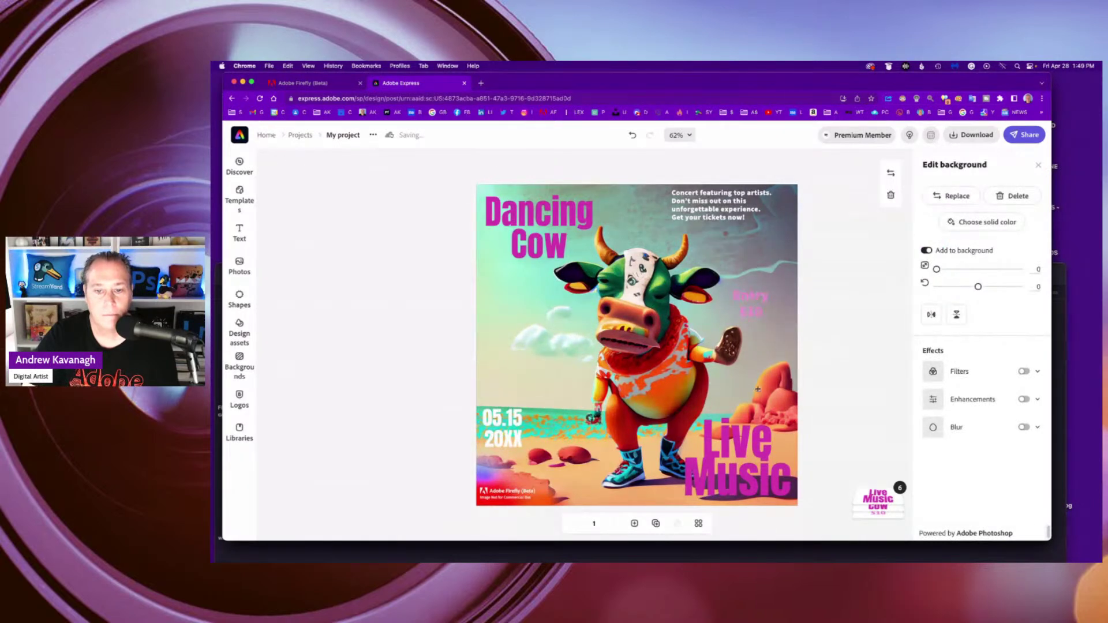
Step: Nudge the "Live Music" title slightly up and left, and check its available fonts while keeping Anton Regular
left_click_drag(748, 443, 746, 441)
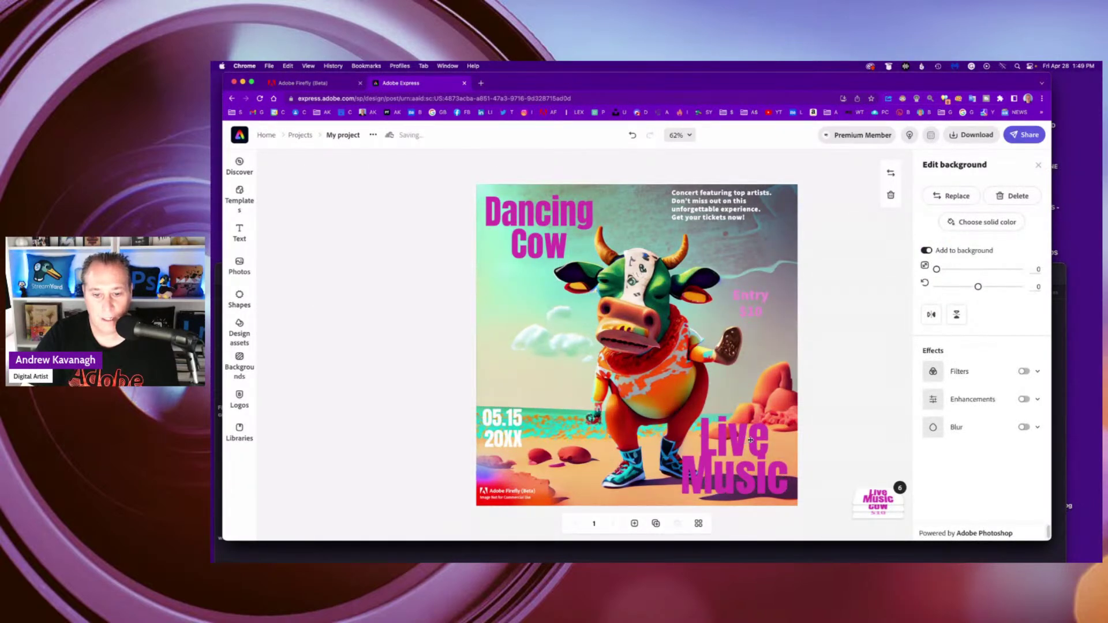
left_click(743, 450)
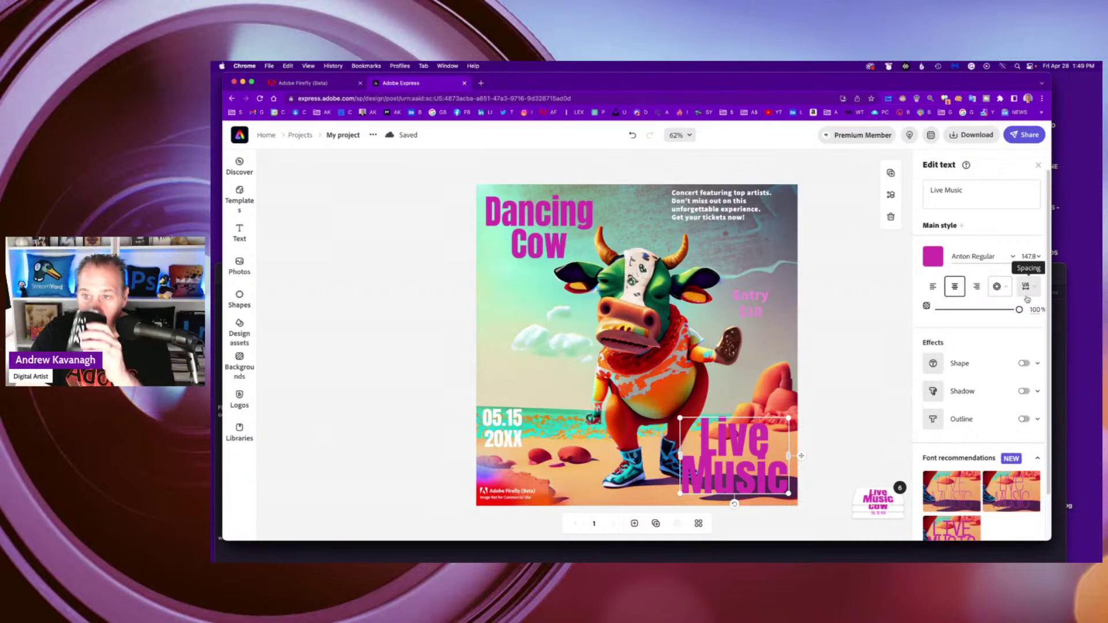
left_click(998, 256)
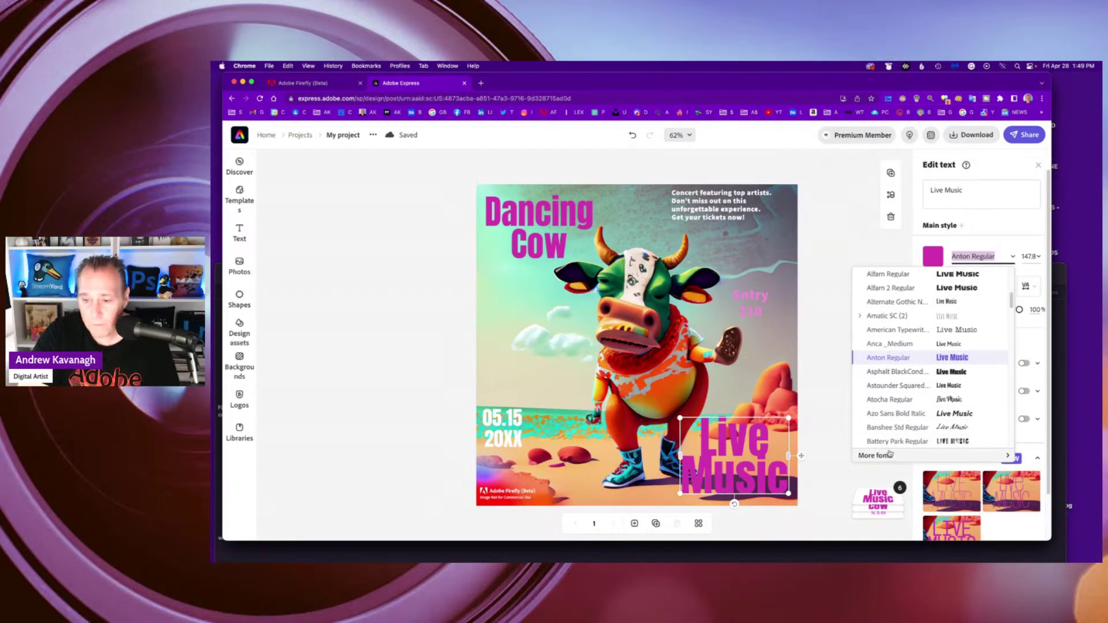
left_click(1000, 245)
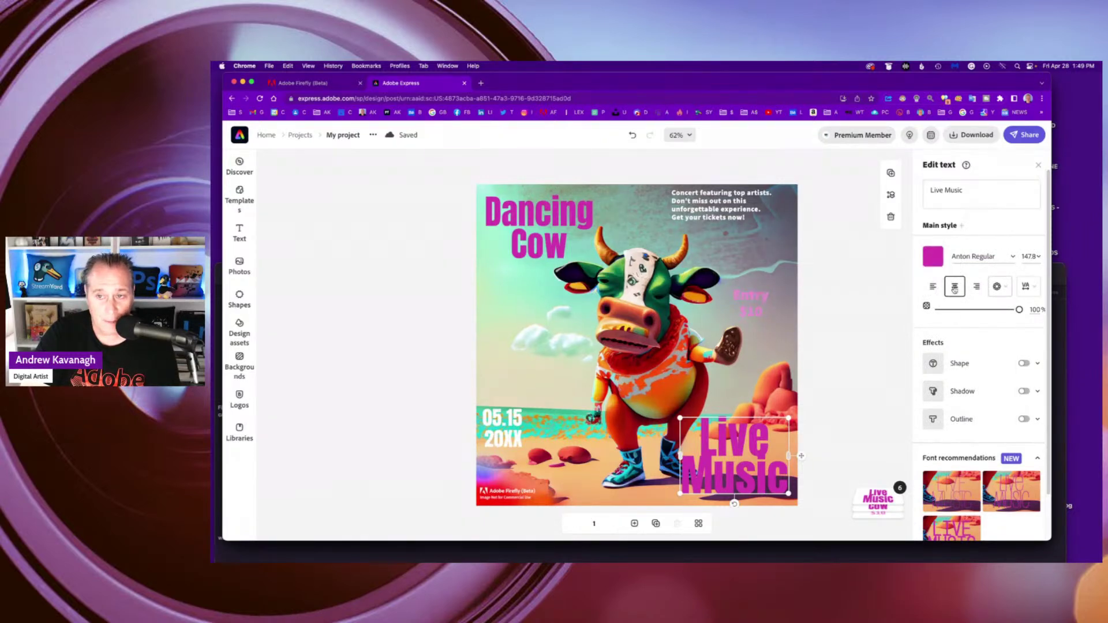
Step: Check the text layout options for the "Live Music" title and set its line spacing to 13
left_click(1001, 286)
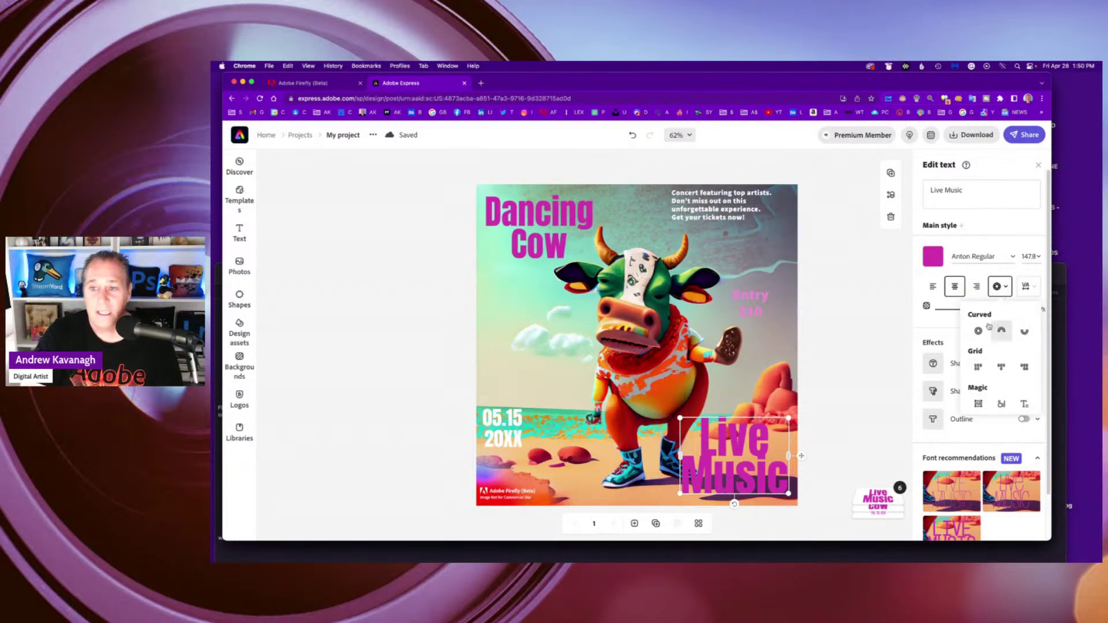
left_click(921, 290)
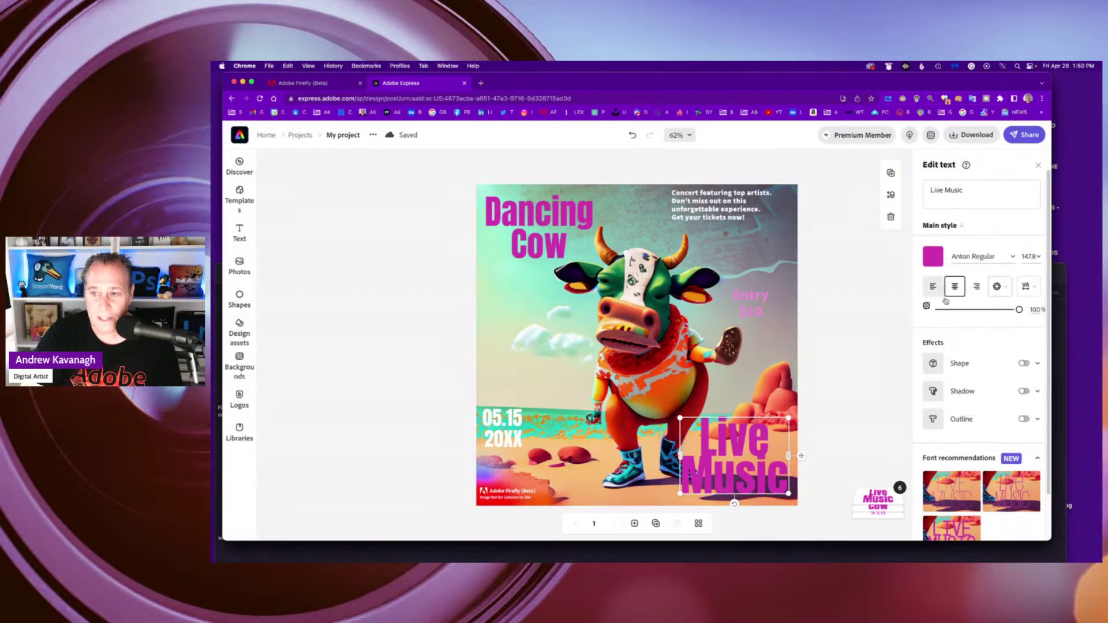
left_click(1033, 287)
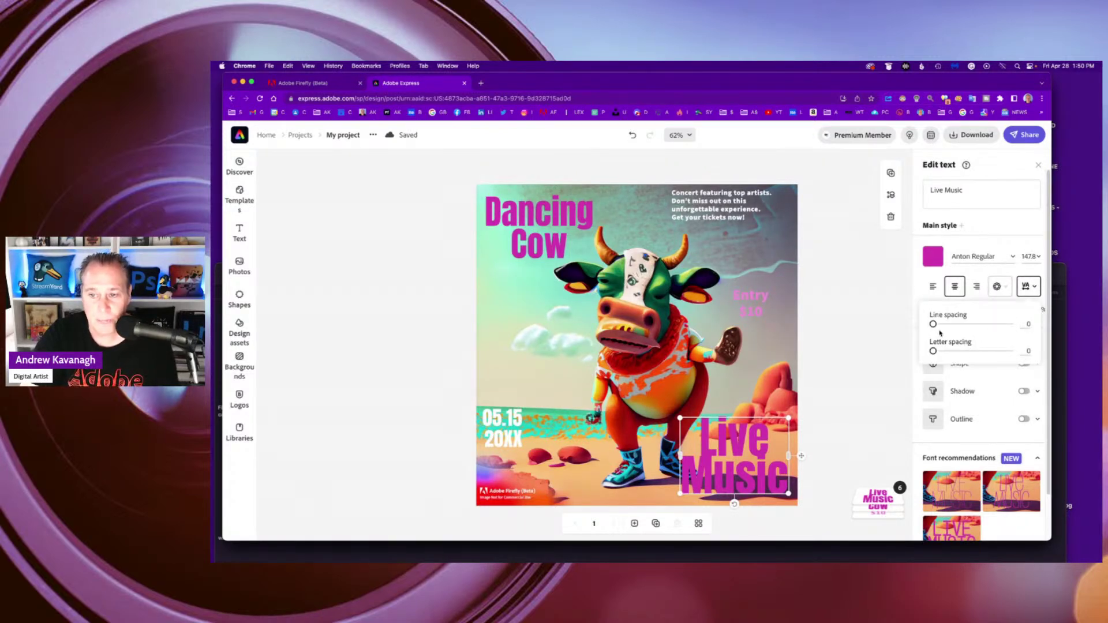
mouse_move(932, 324)
left_mouse_down()
mouse_move(952, 324)
mouse_move(932, 332)
mouse_move(943, 331)
left_mouse_up()
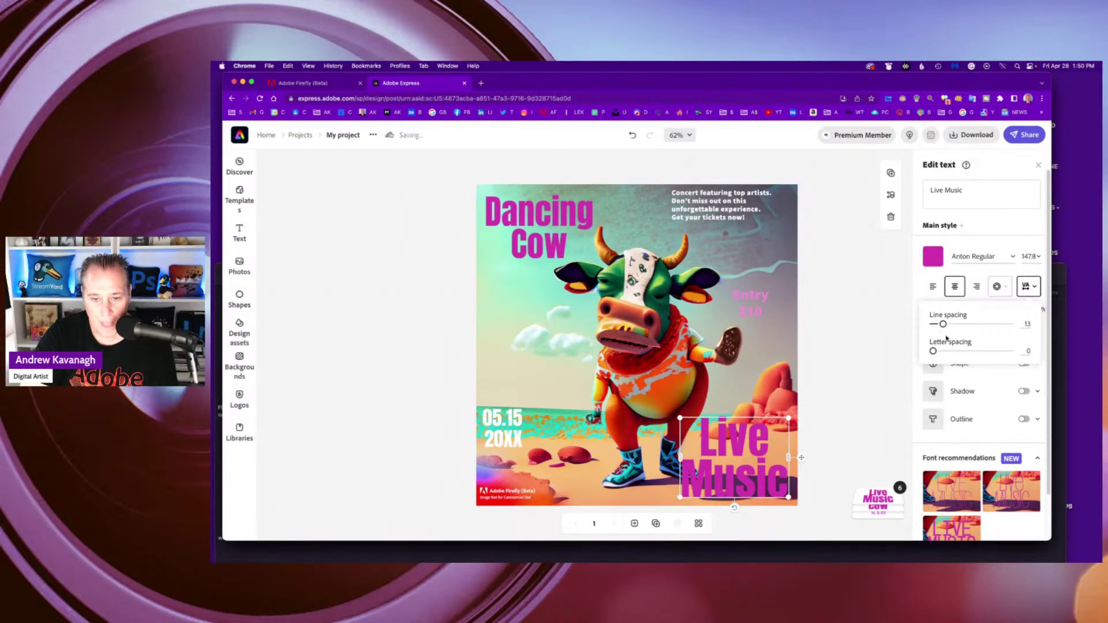
left_click(865, 318)
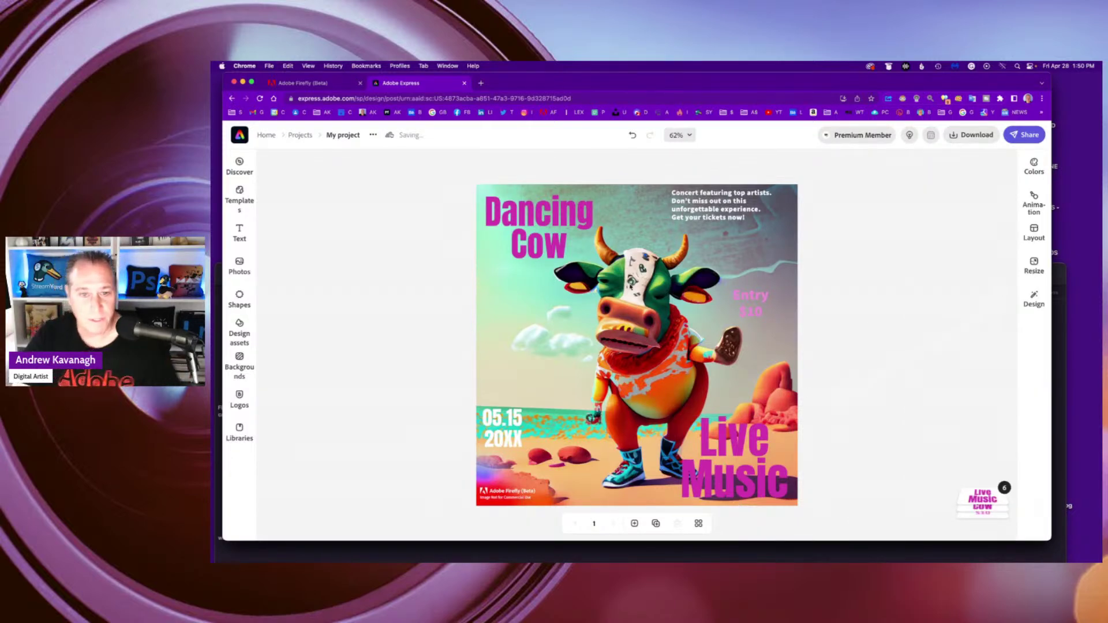
Step: Add a green shadow effect to both the "Live Music" and "Dancing Cow" titles
left_click(739, 449)
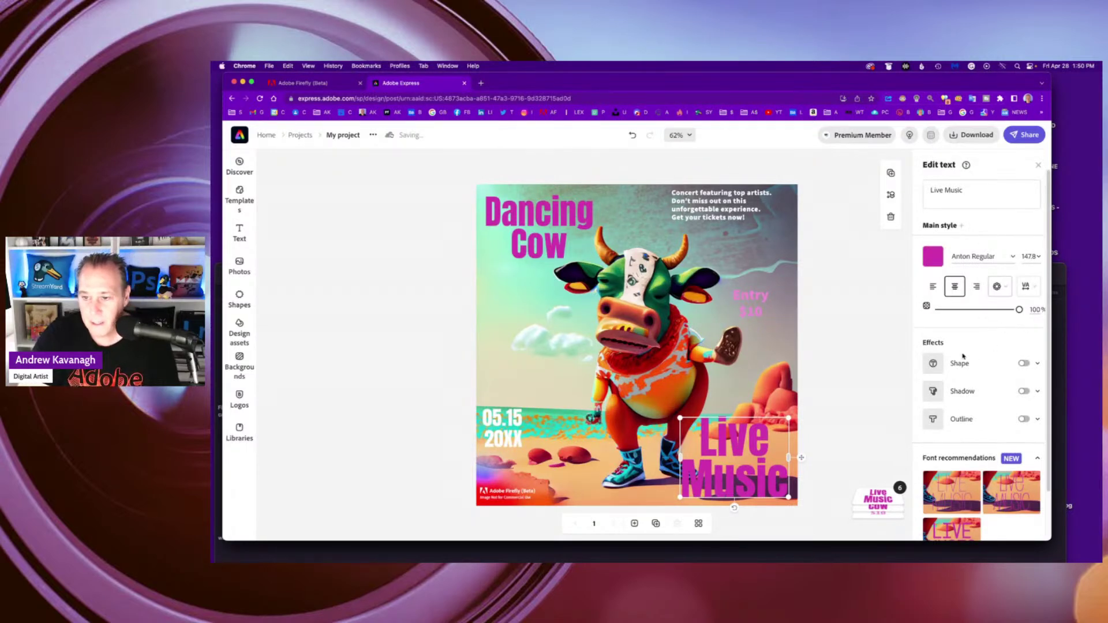
left_click(964, 392)
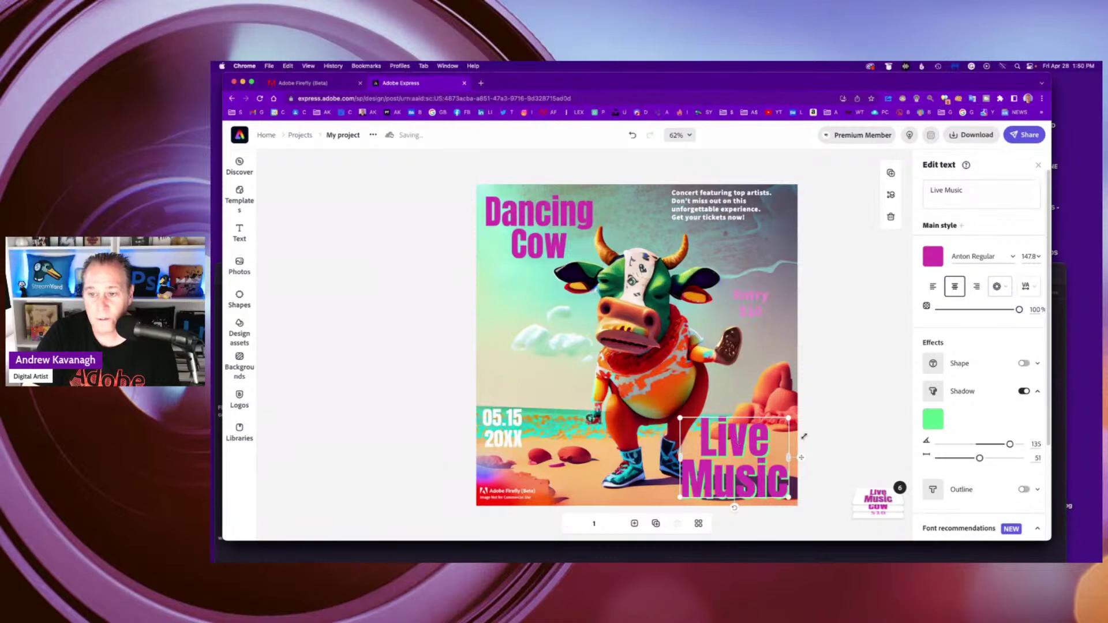
left_click(552, 243)
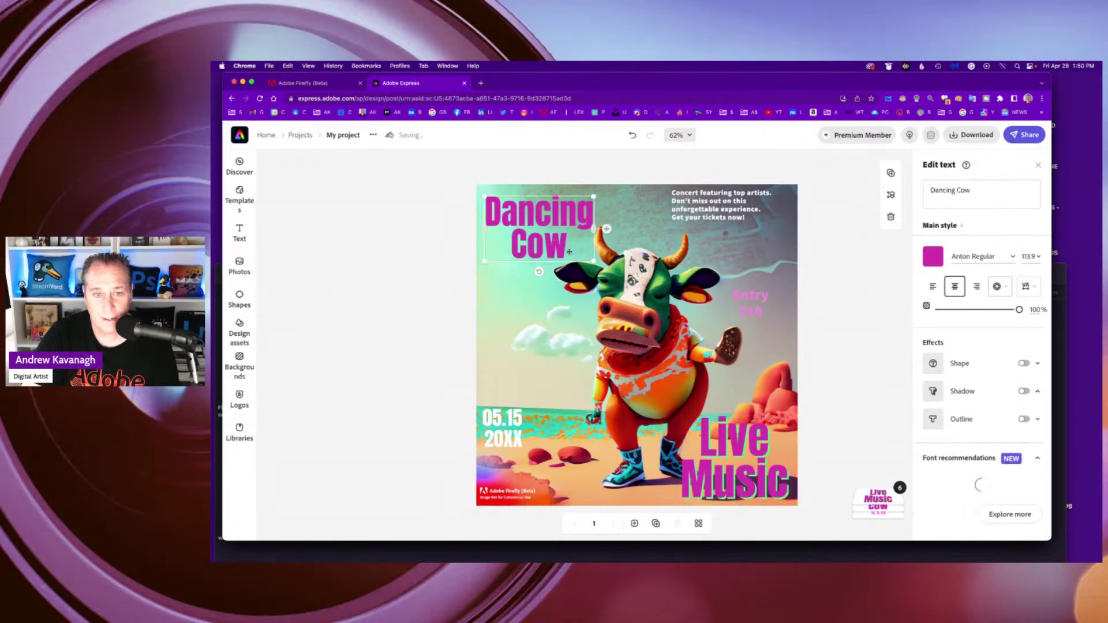
left_click(967, 393)
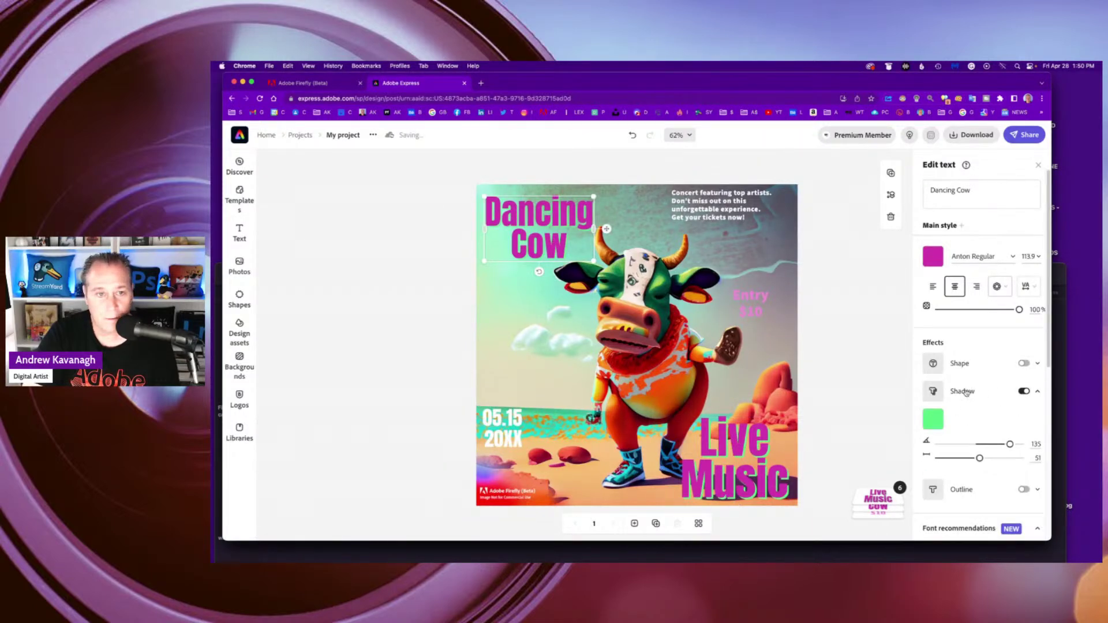
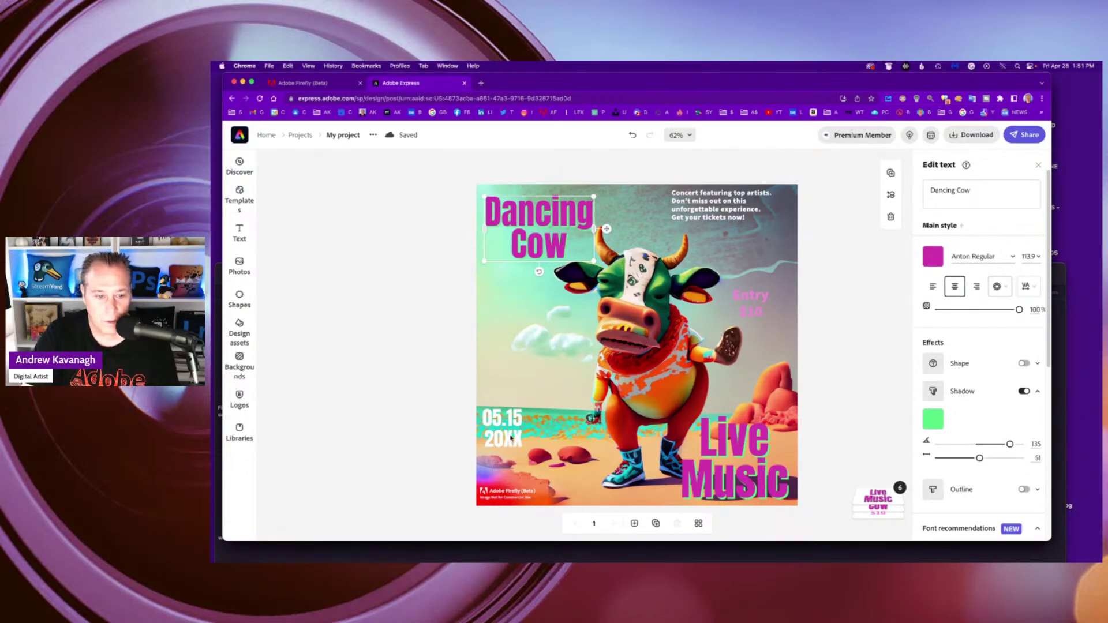
Step: Move the "05.15 20XX" date up to just beneath the cloud, beside the cow's body
left_click(511, 439)
left_click_drag(509, 438, 559, 389)
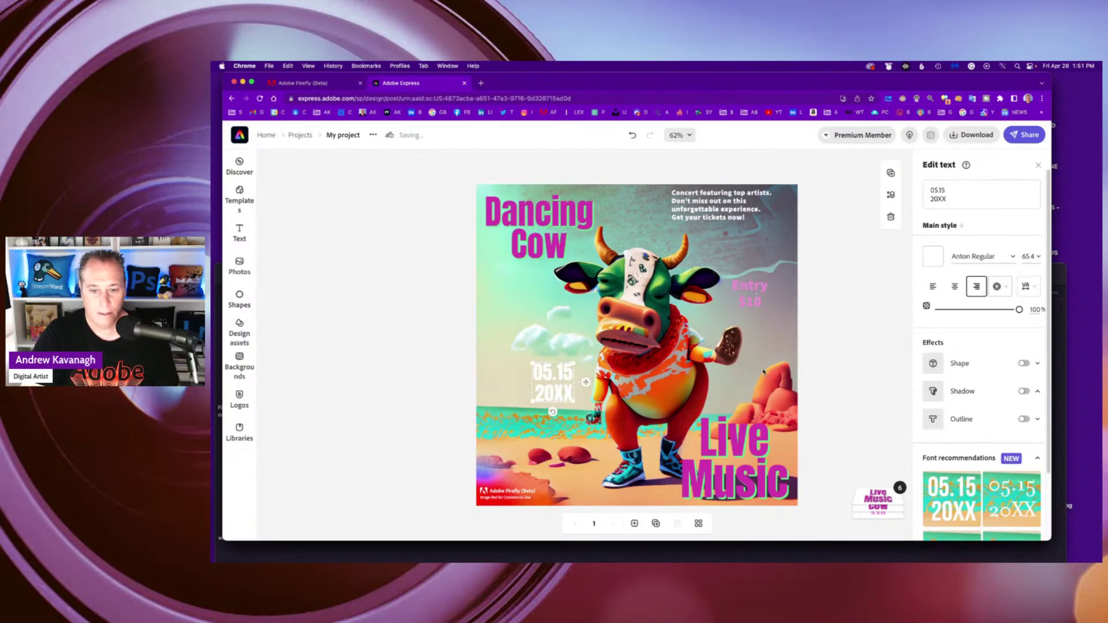
Step: Insert "Live music dance" at the start of the concert description, before "Concert featuring top artists"
left_click(711, 208)
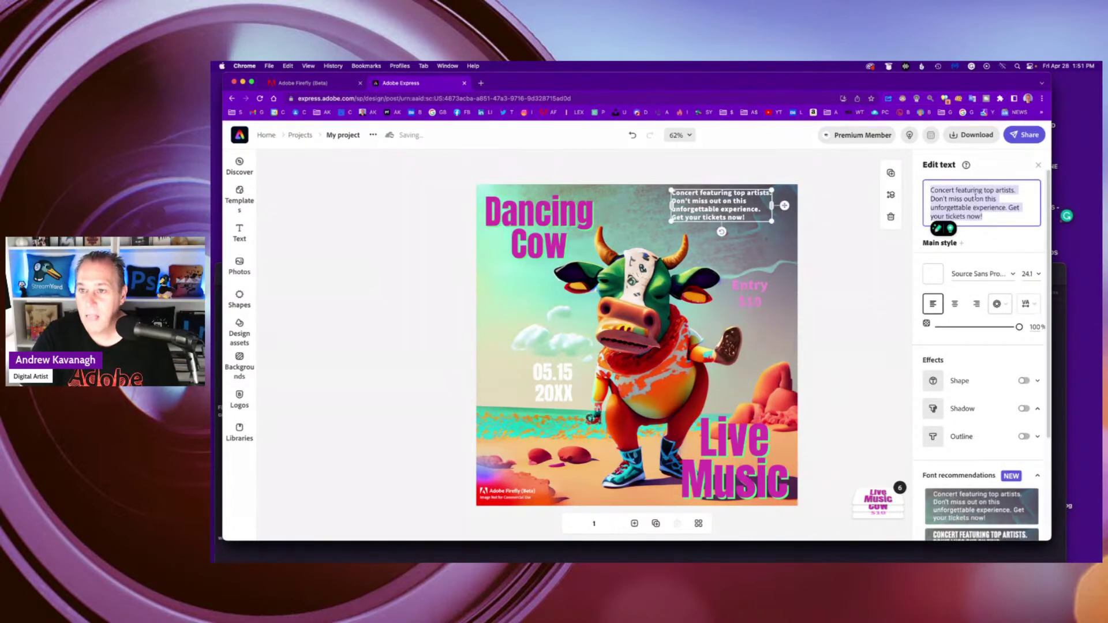
left_click(975, 198)
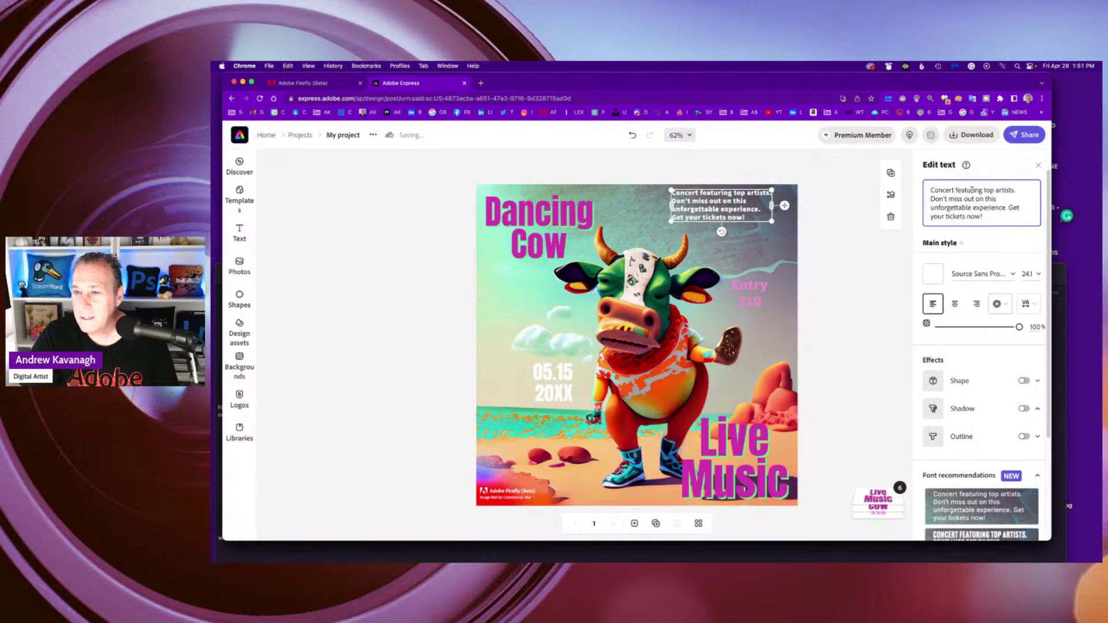
left_click(931, 190)
type("Live music")
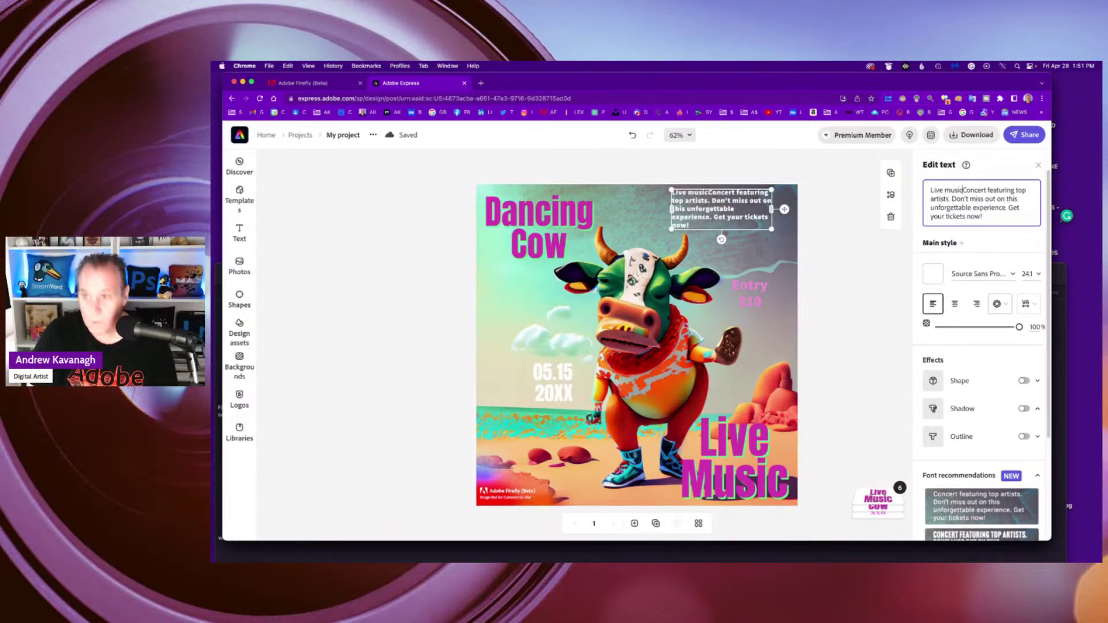
type(" dance")
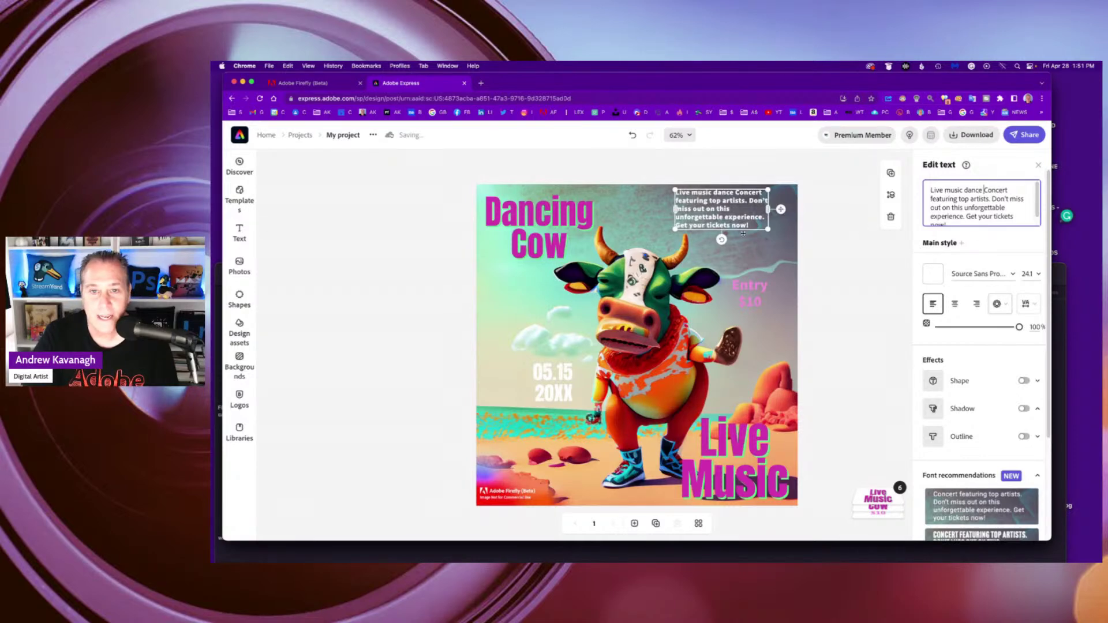
Step: Enlarge the concert description slightly, center-align it, and shift it right toward the poster's edge
left_click_drag(675, 229, 658, 235)
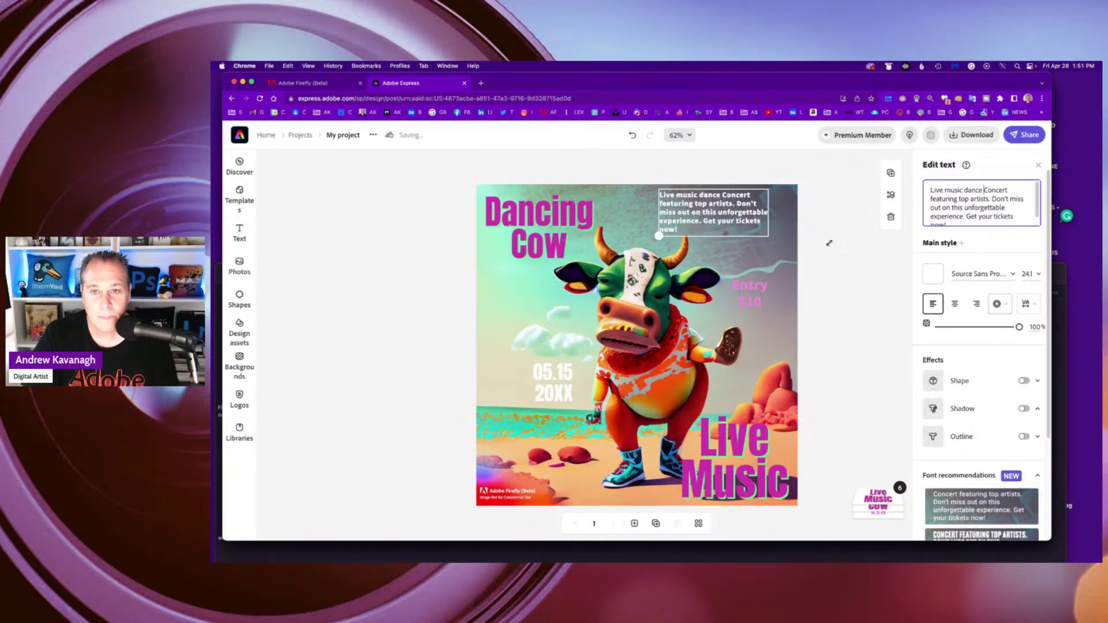
left_click(955, 294)
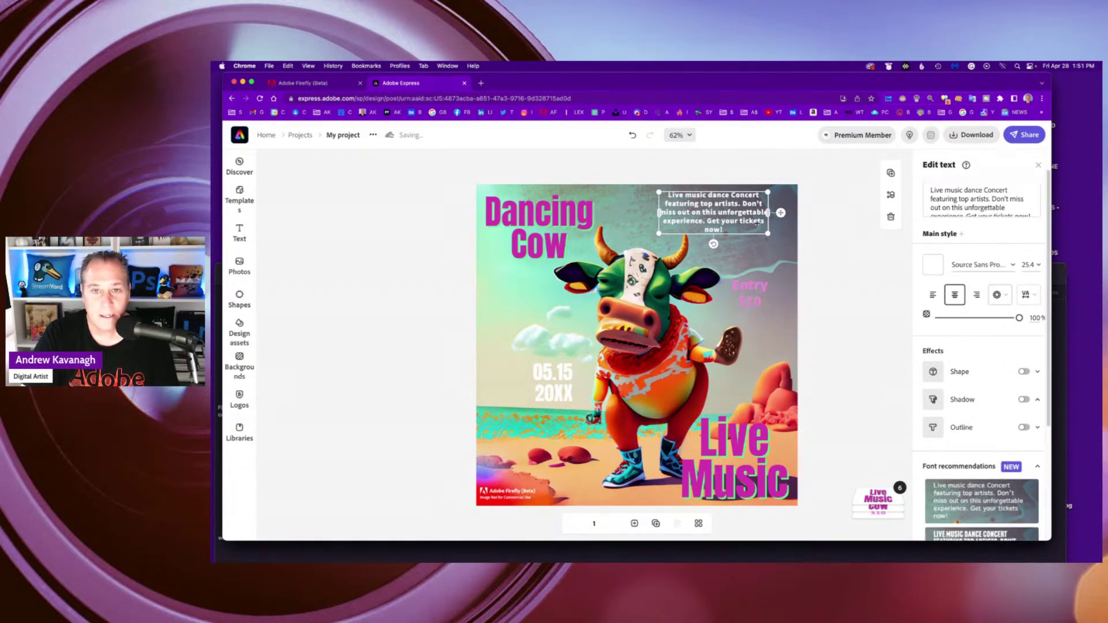
left_click_drag(756, 224, 774, 225)
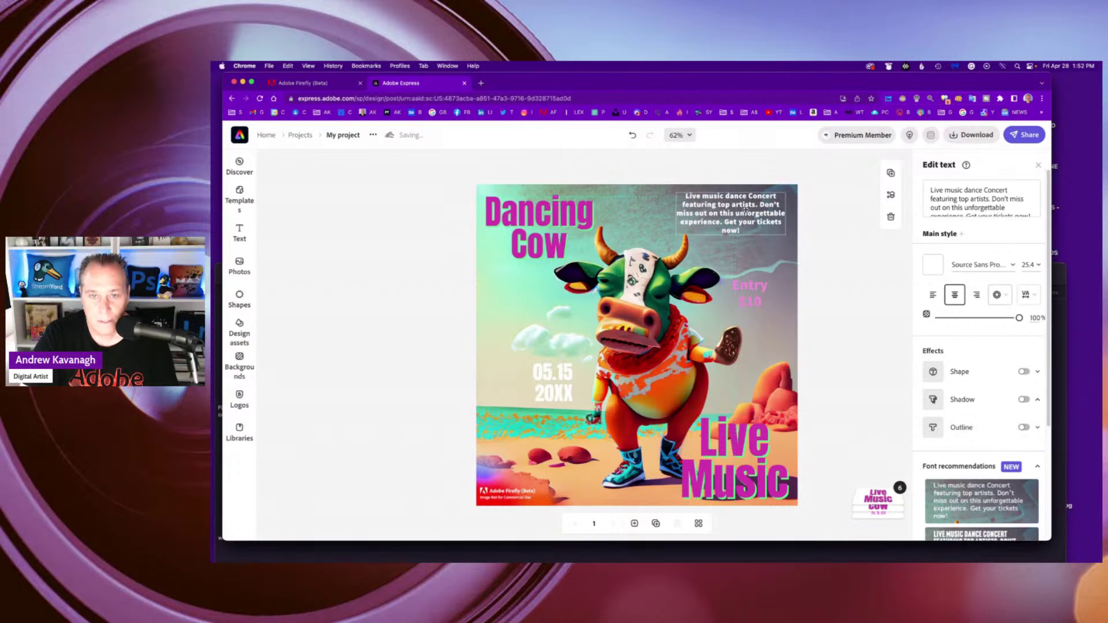
left_click(932, 295)
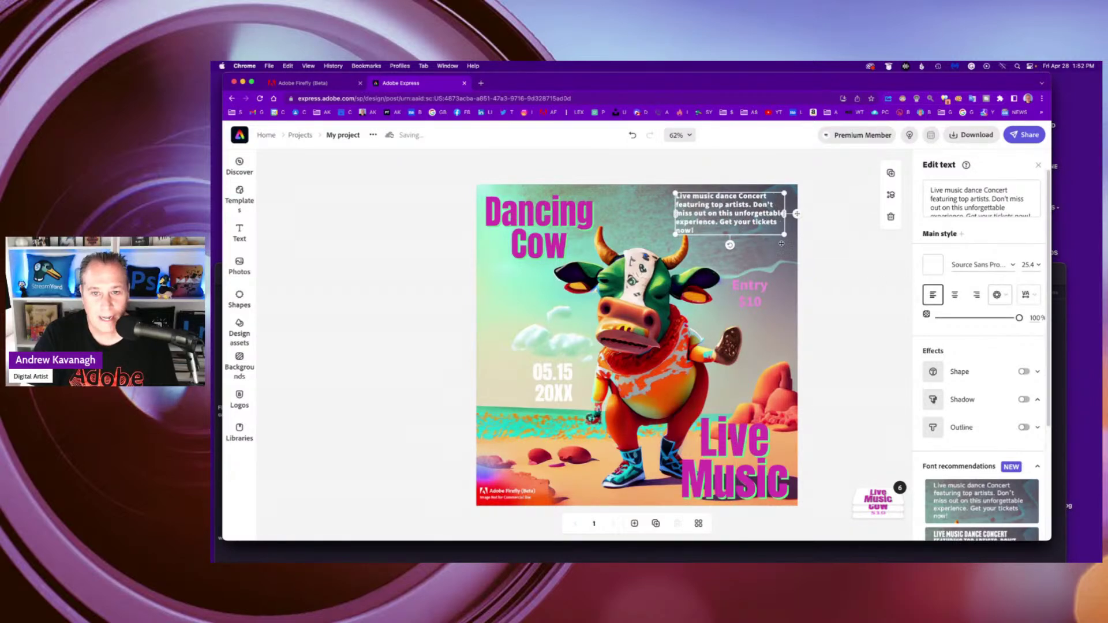
left_click(955, 295)
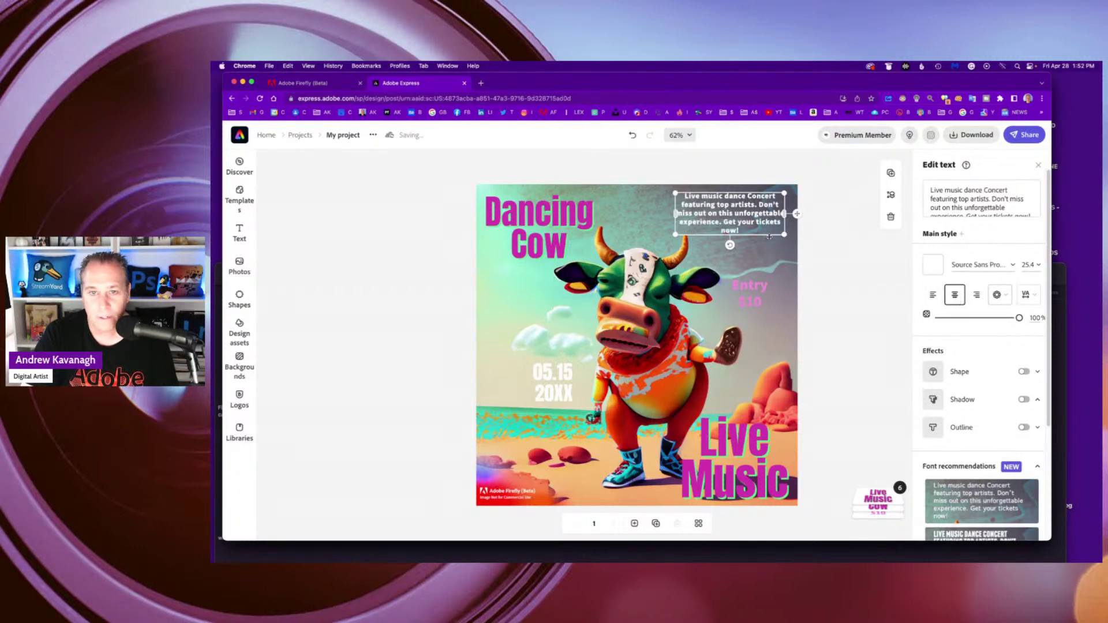
left_click(768, 239)
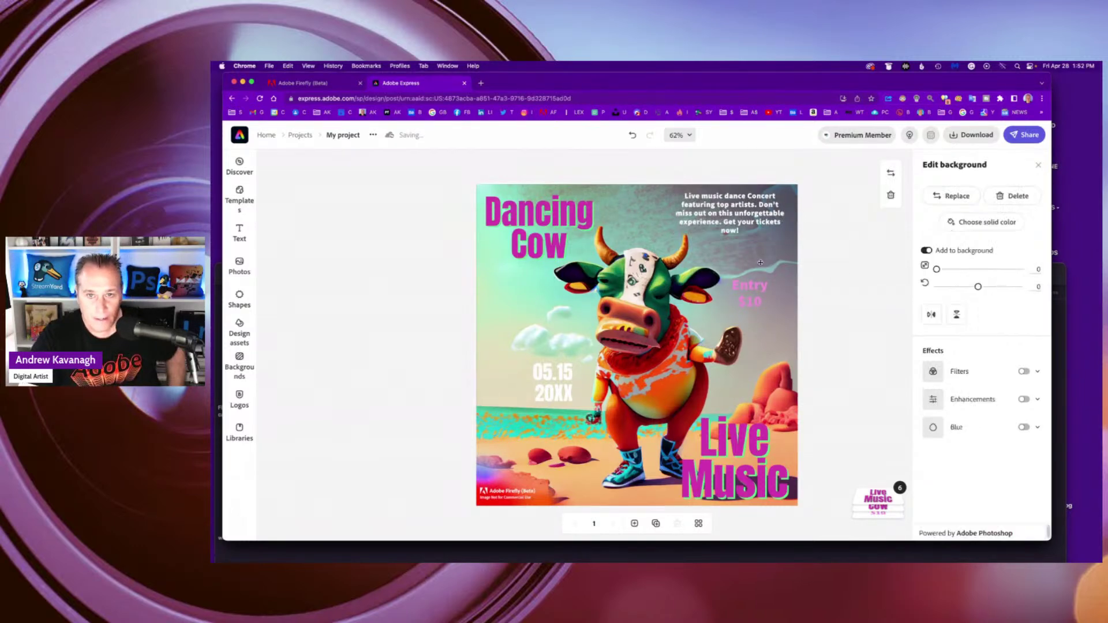
Step: Copy the sentence "Get your tickets now!" from the concert description and delete it there
left_click(729, 220)
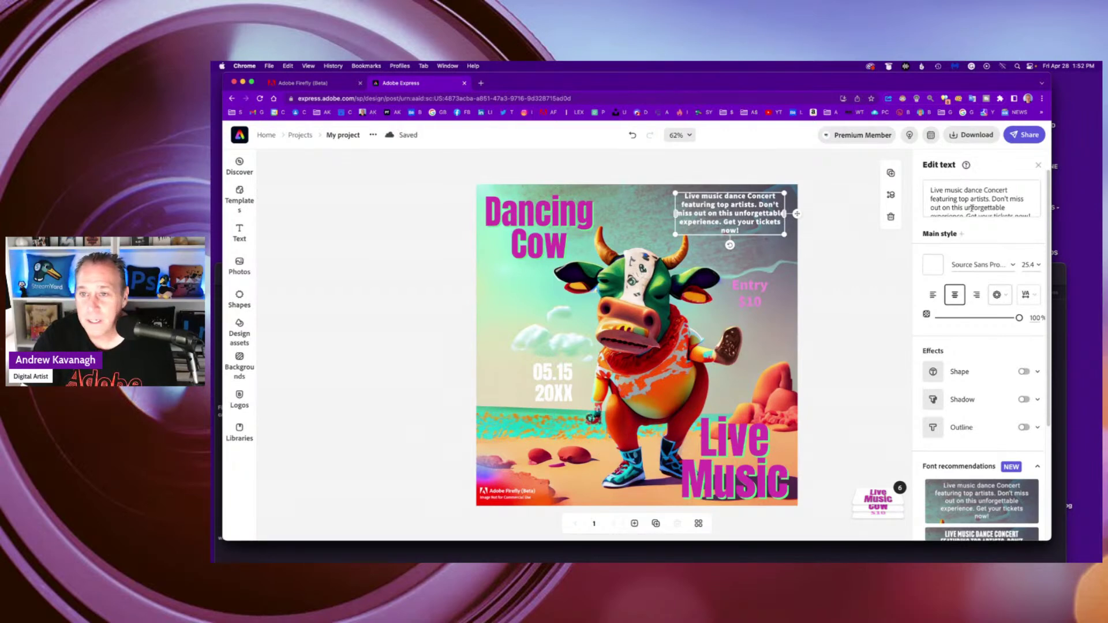
scroll(1003, 209, "down", 2)
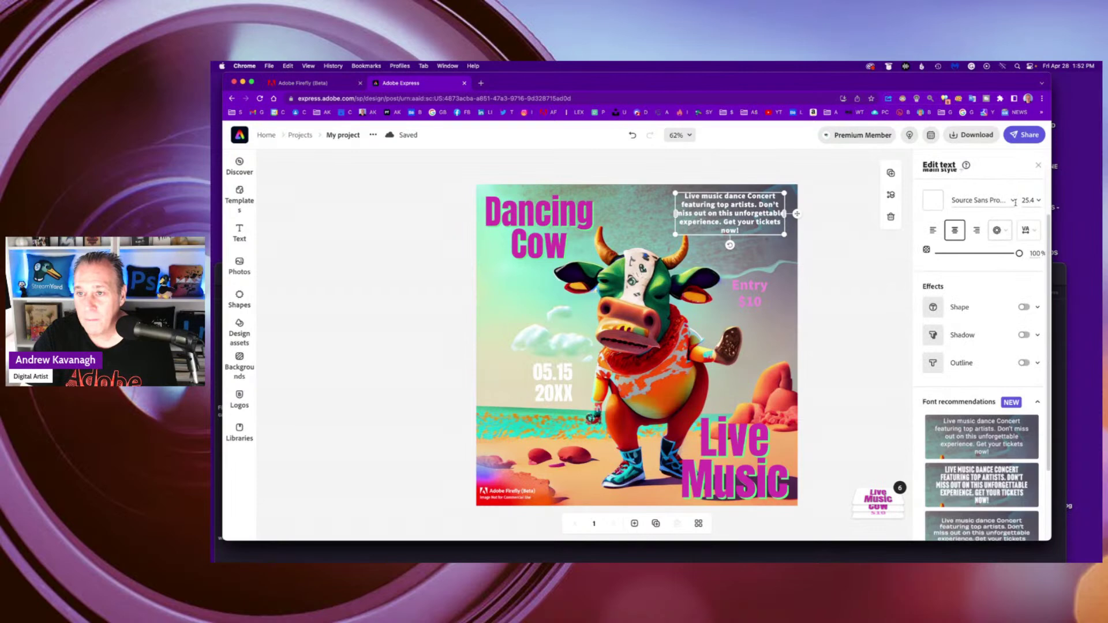
scroll(1013, 207, "up", 2)
left_click(1013, 207)
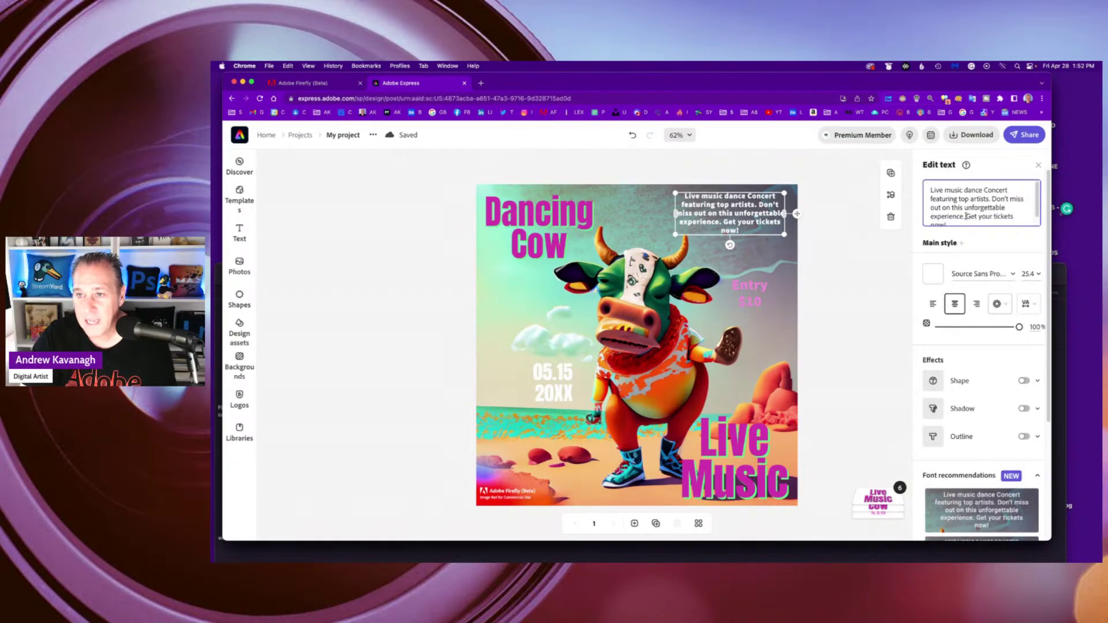
left_click_drag(965, 215, 1029, 221)
key("super+c")
scroll(1030, 220, "down", 1)
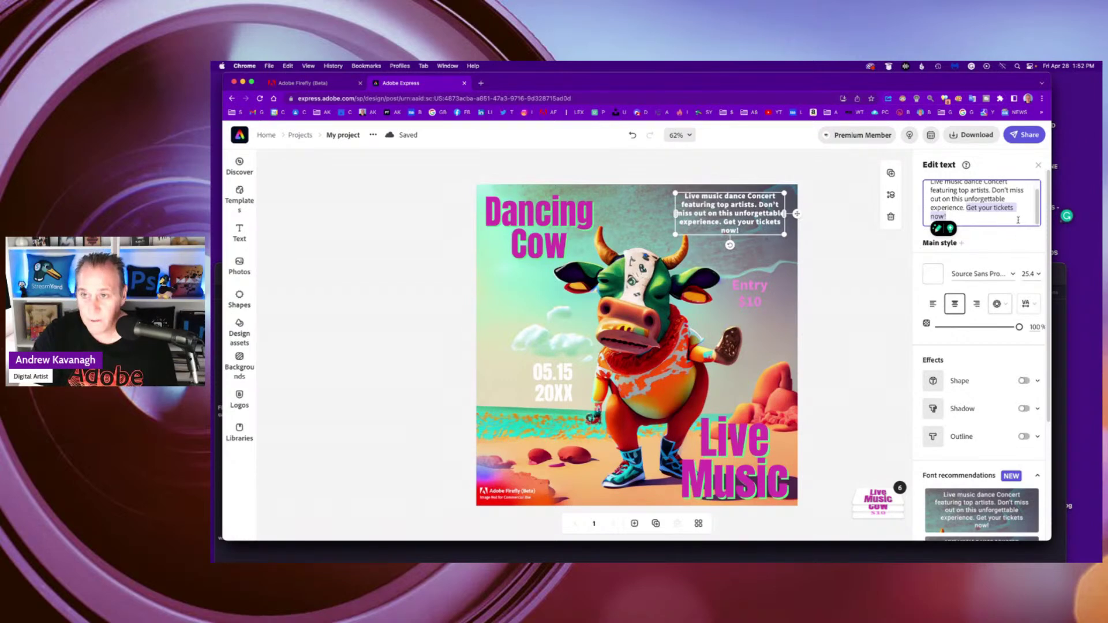
key("BackSpace")
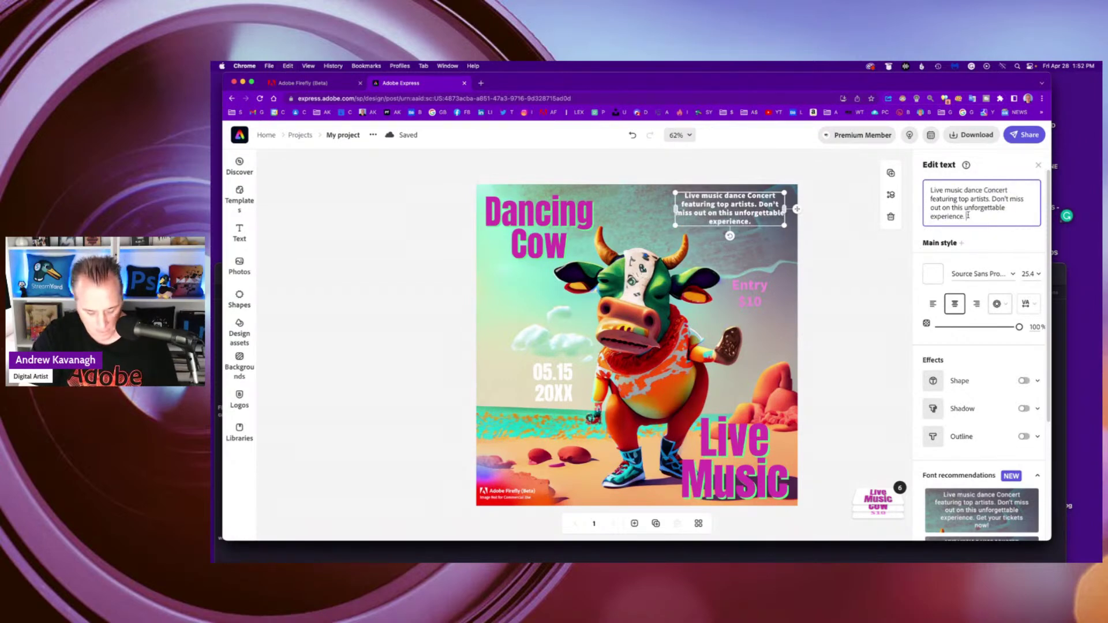
left_click(747, 231)
Step: Duplicate the concert description onto the area left of the cow and replace the copy's text with "Get your tickets now!"
left_click(742, 210)
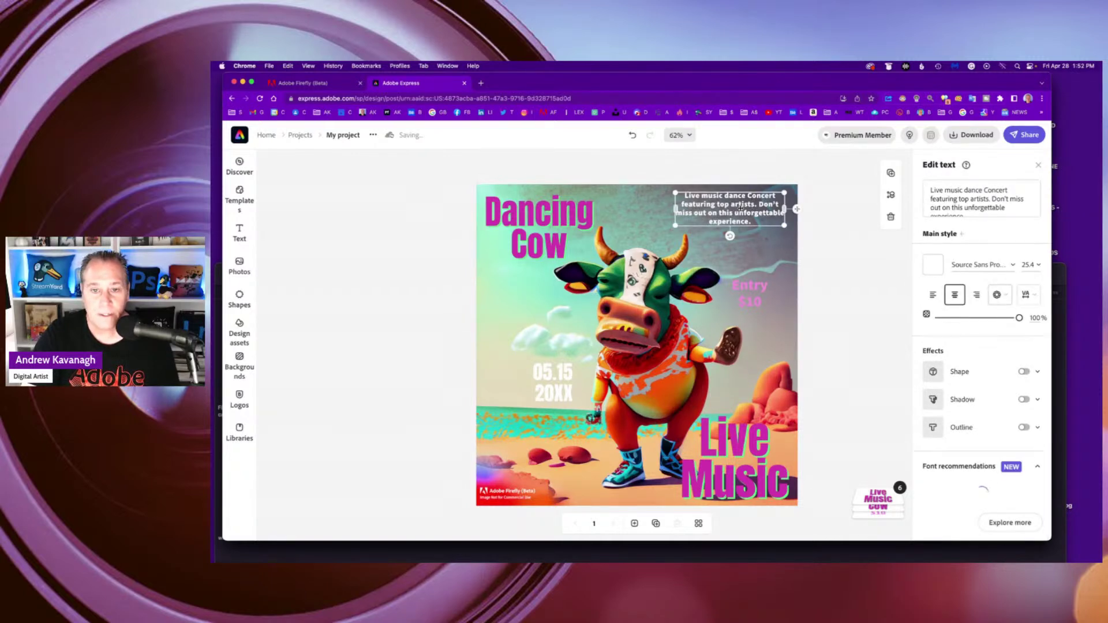
left_click_drag(740, 208, 553, 315)
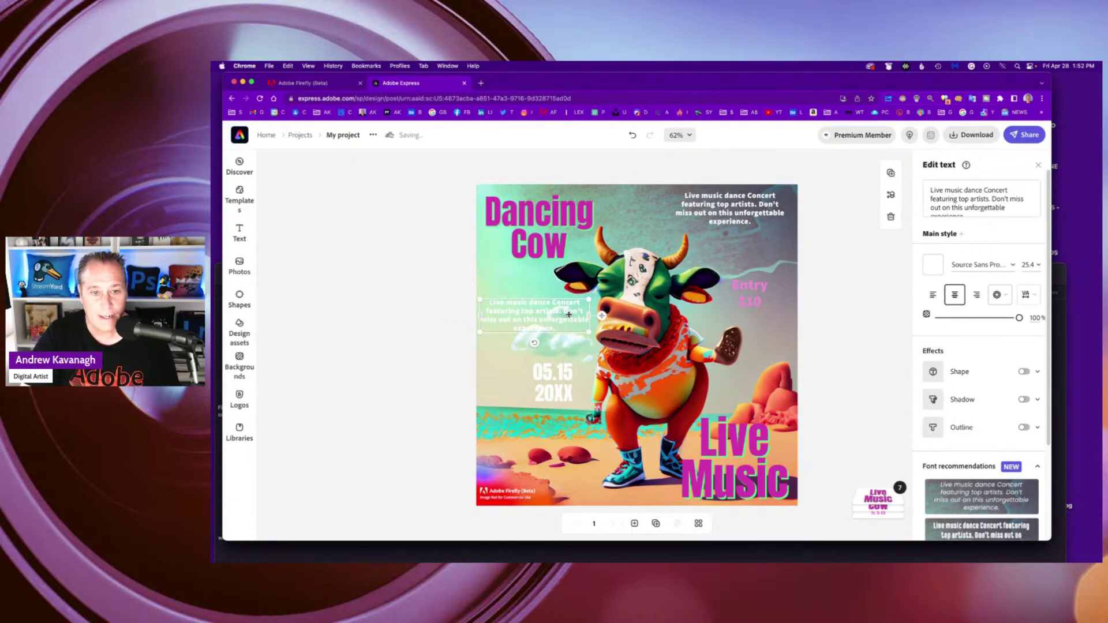
left_click(989, 214)
key("super+a")
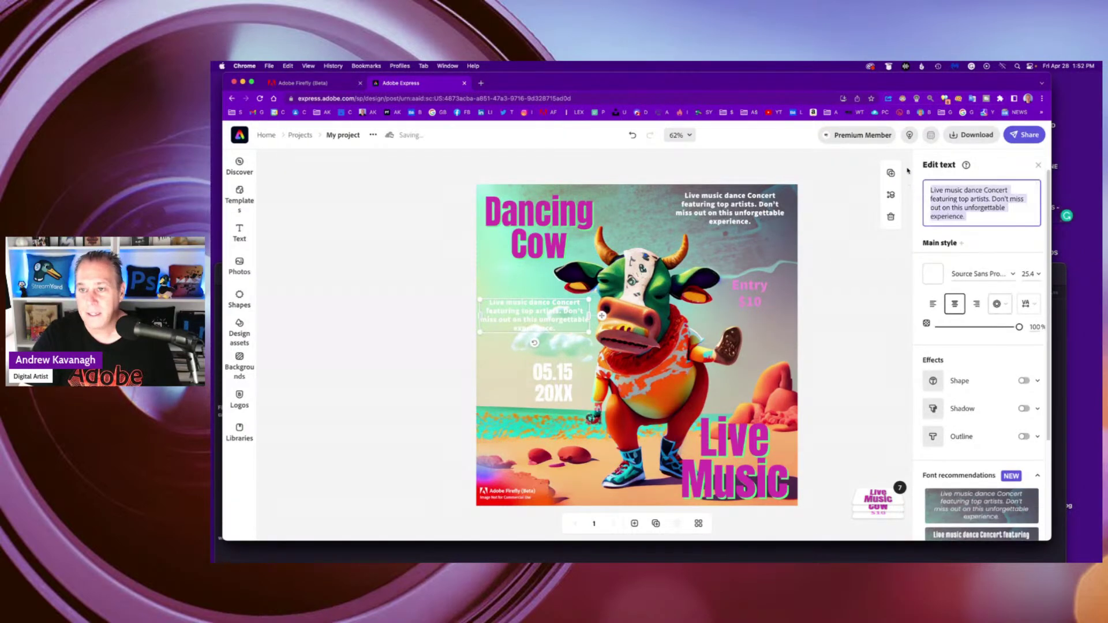
key("BackSpace")
key("super+v")
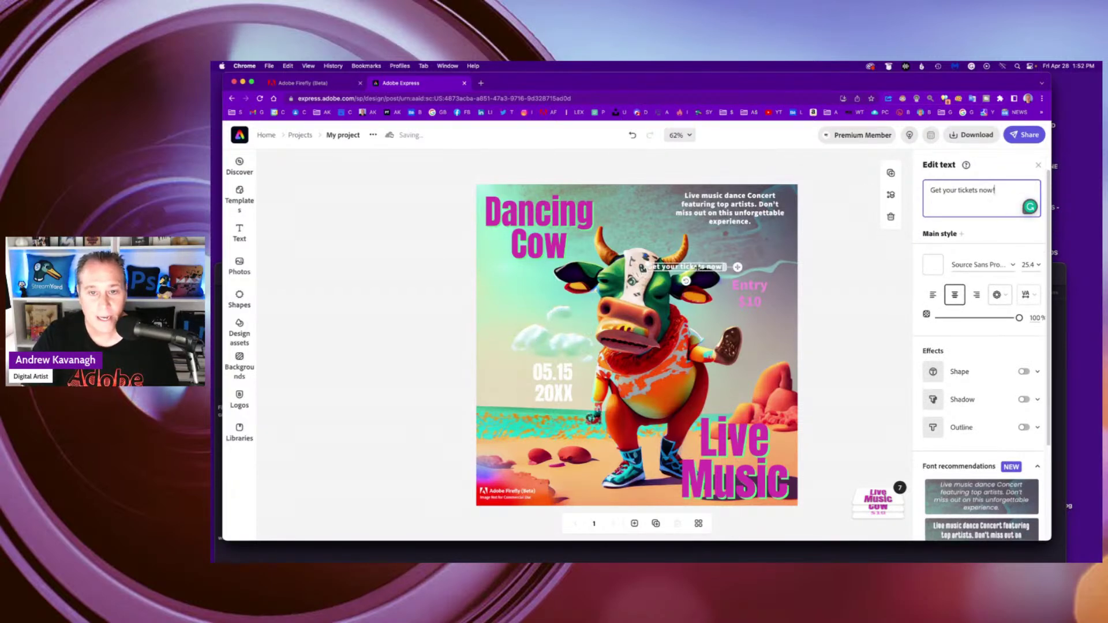
Step: Place "Get your tickets now!" left of the cow's head, enlarged to size 54.1 on three lines, and move "Entry $10" slightly up
left_click_drag(692, 268, 491, 288)
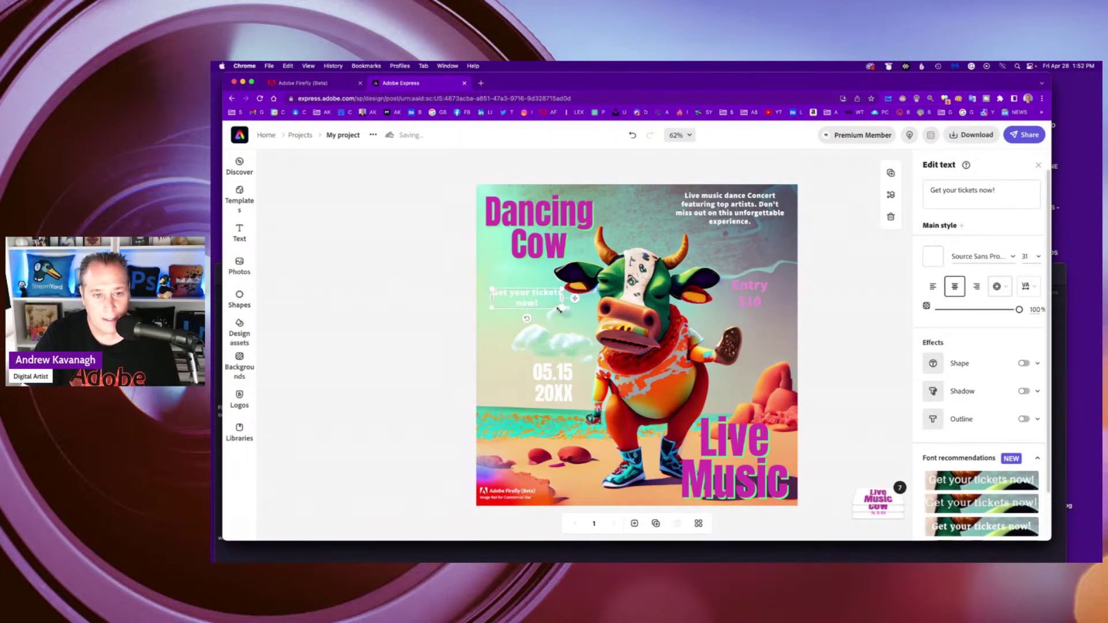
left_click_drag(562, 308, 516, 311)
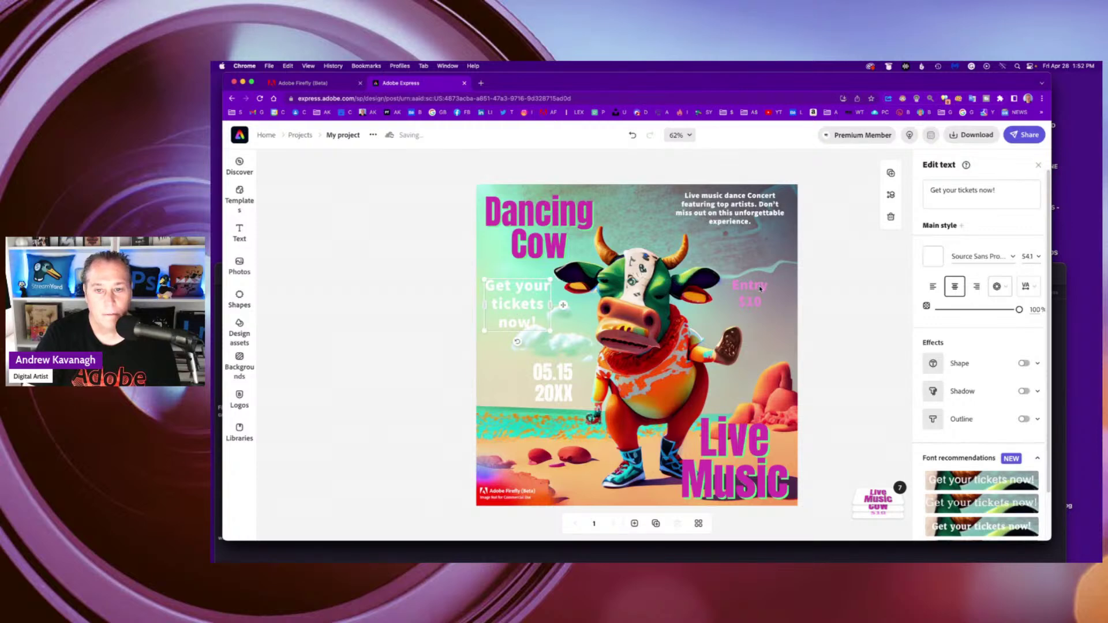
left_click_drag(764, 288, 766, 266)
mouse_move(541, 312)
left_mouse_down()
mouse_move(768, 332)
mouse_move(533, 320)
mouse_move(751, 316)
mouse_move(530, 309)
left_mouse_up()
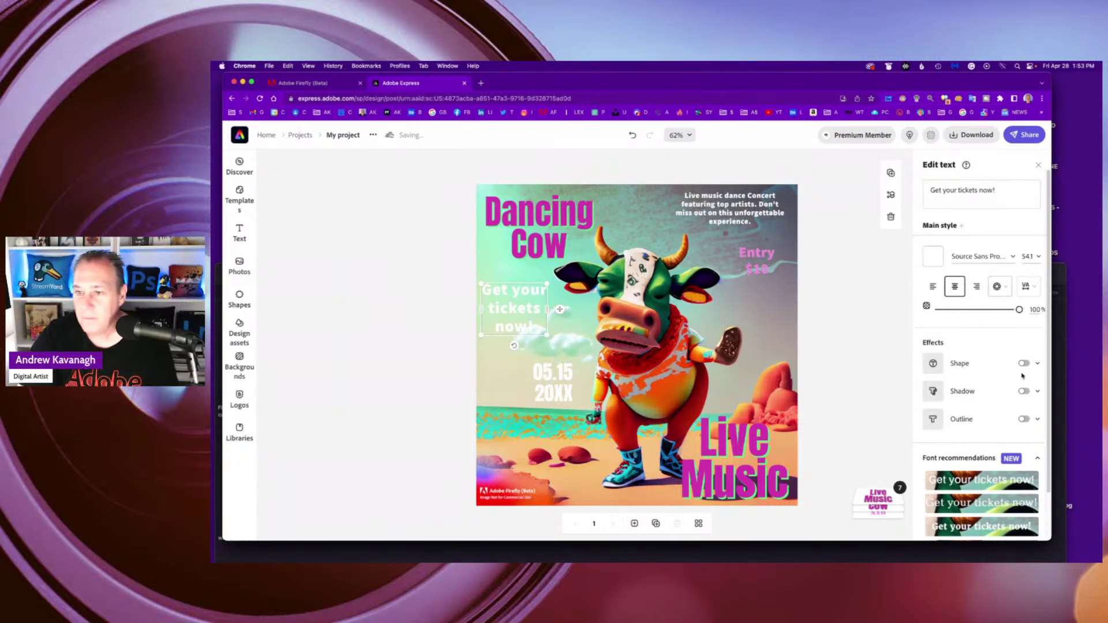
Step: Recolor the "Get your tickets now!" text, trying lime, green and magenta before settling on a custom medium blue
left_click(933, 257)
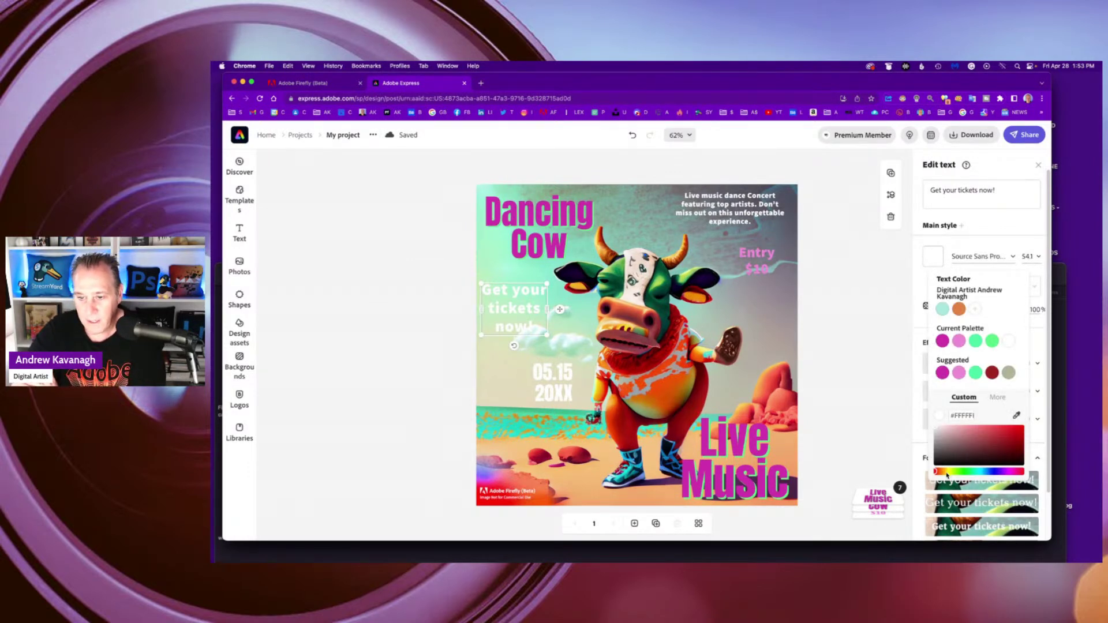
left_click_drag(946, 474, 951, 476)
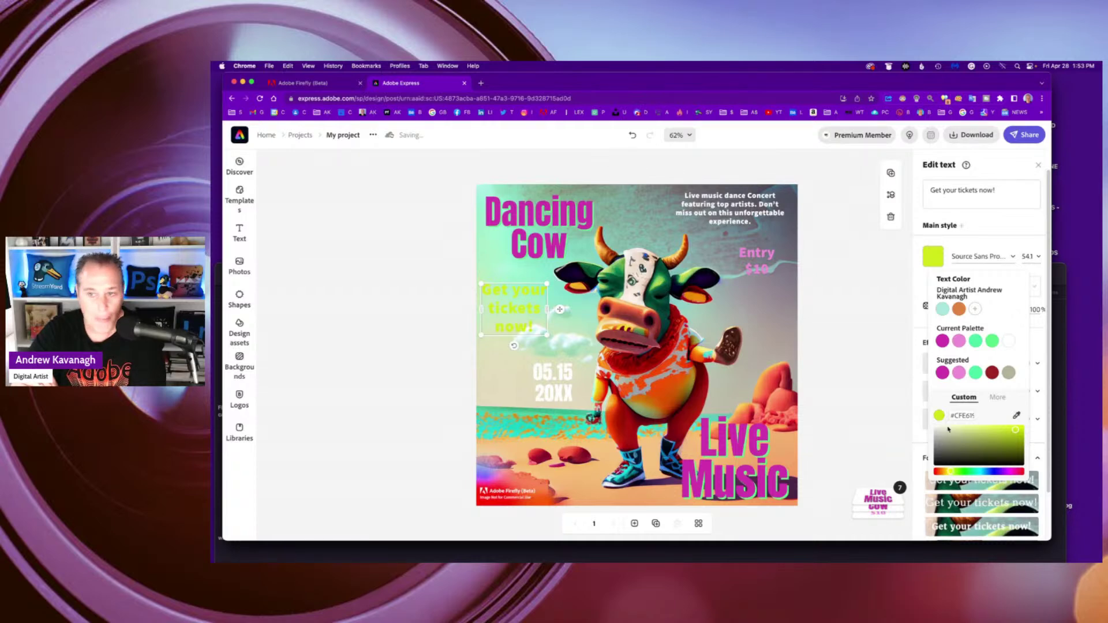
left_click(991, 341)
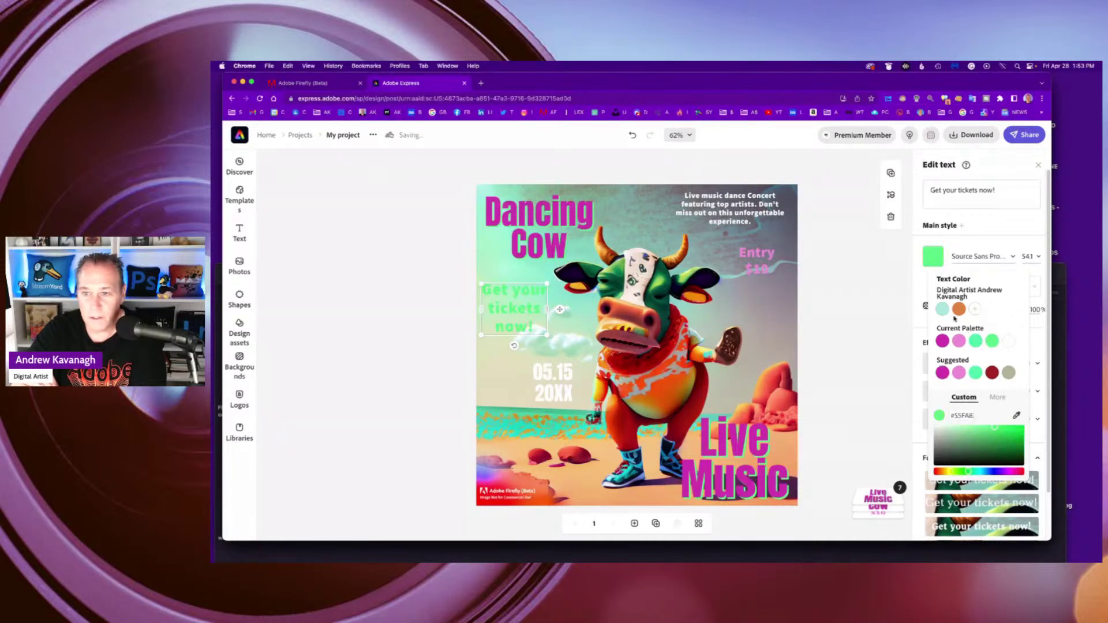
left_click(941, 340)
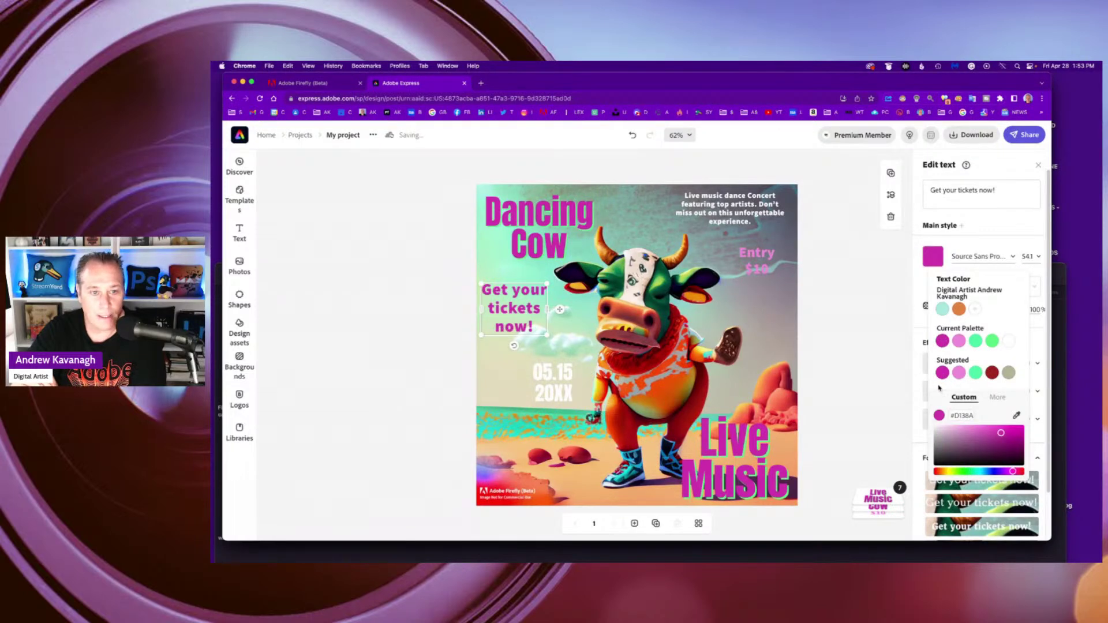
left_click(981, 472)
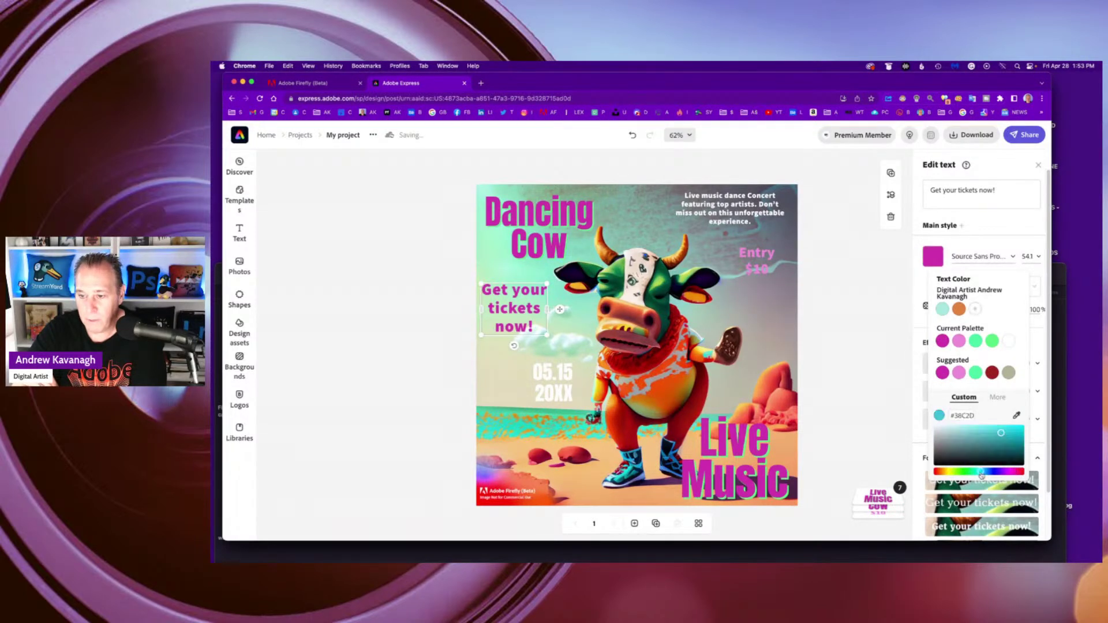
left_click(982, 472)
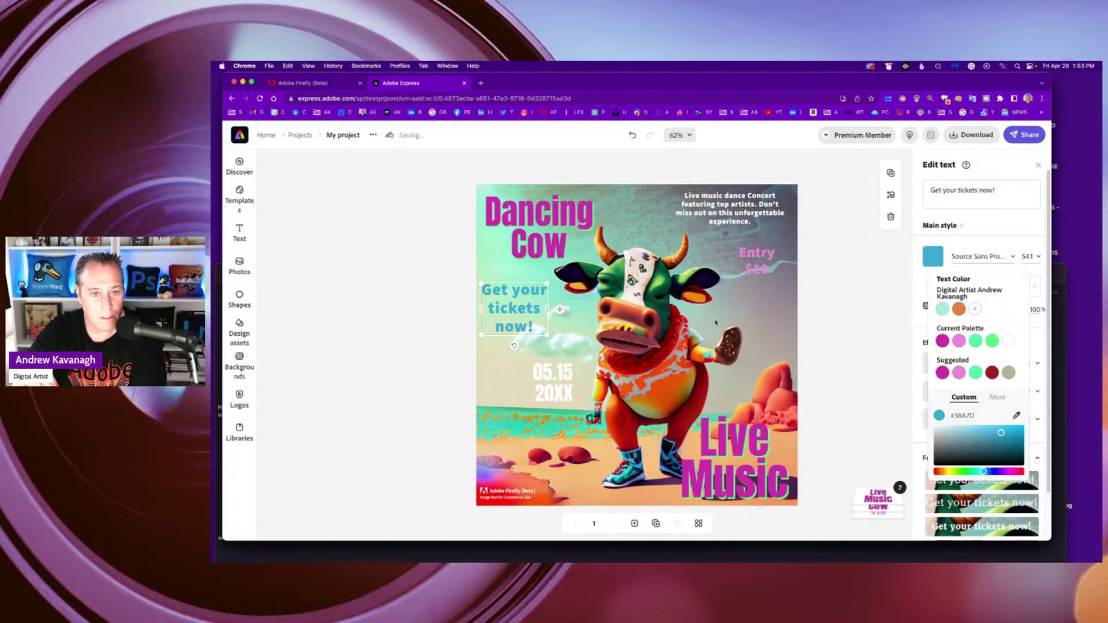
Step: Move "Entry $10" down to sit between the cow's ear and its raised hand
left_click(747, 301)
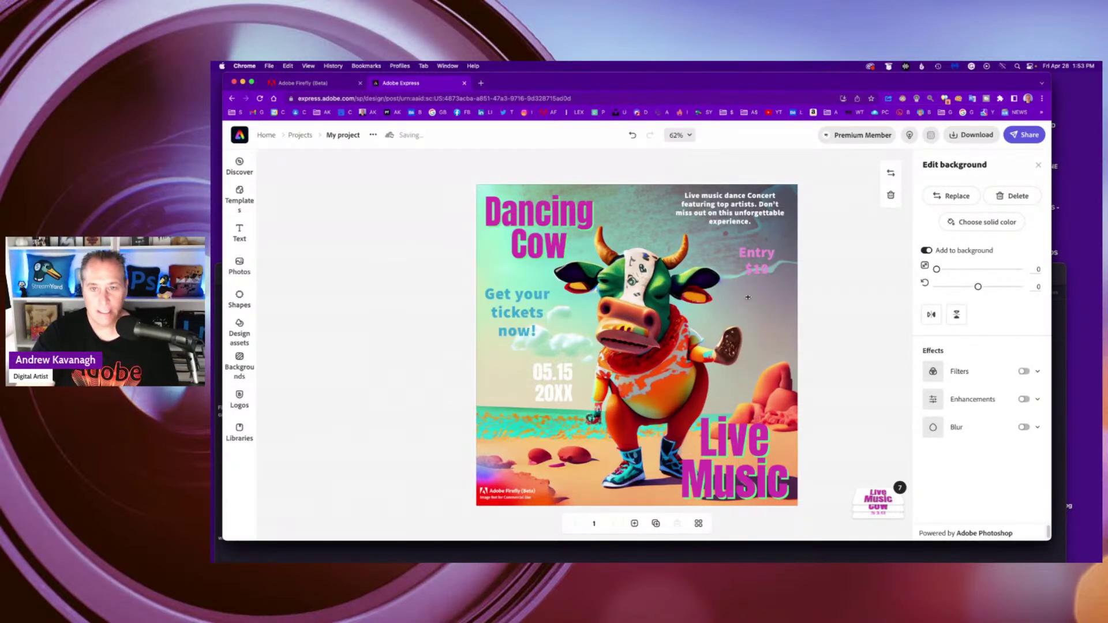
left_click_drag(761, 269, 762, 310)
left_click(869, 298)
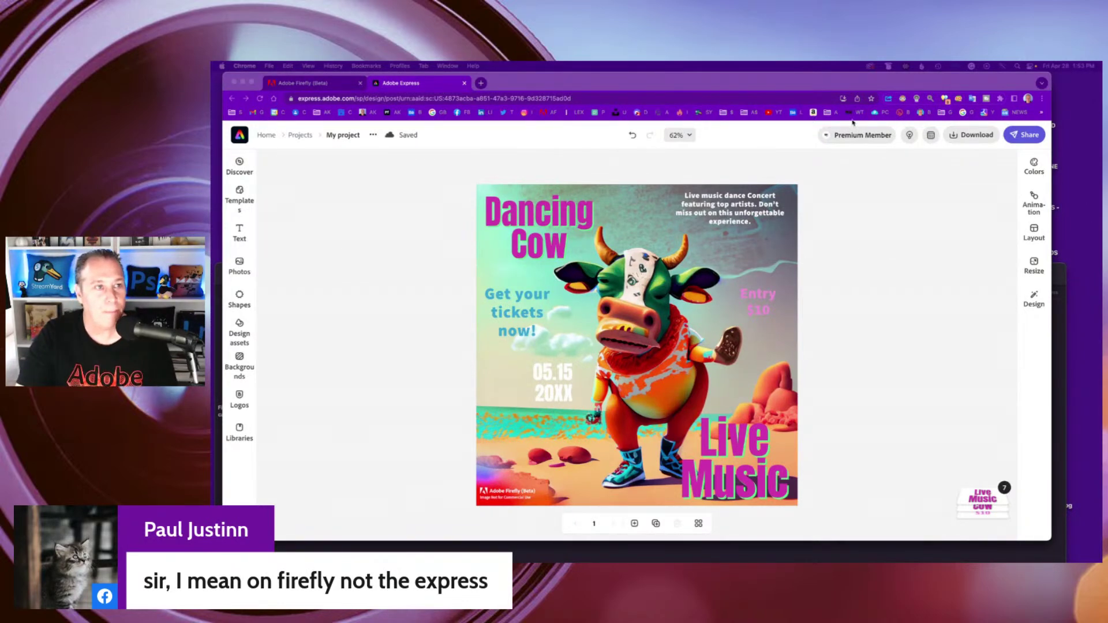
Step: Switch to Adobe Firefly and go back from the Text to image results to the Firefly home page
left_click(336, 87)
left_click(336, 84)
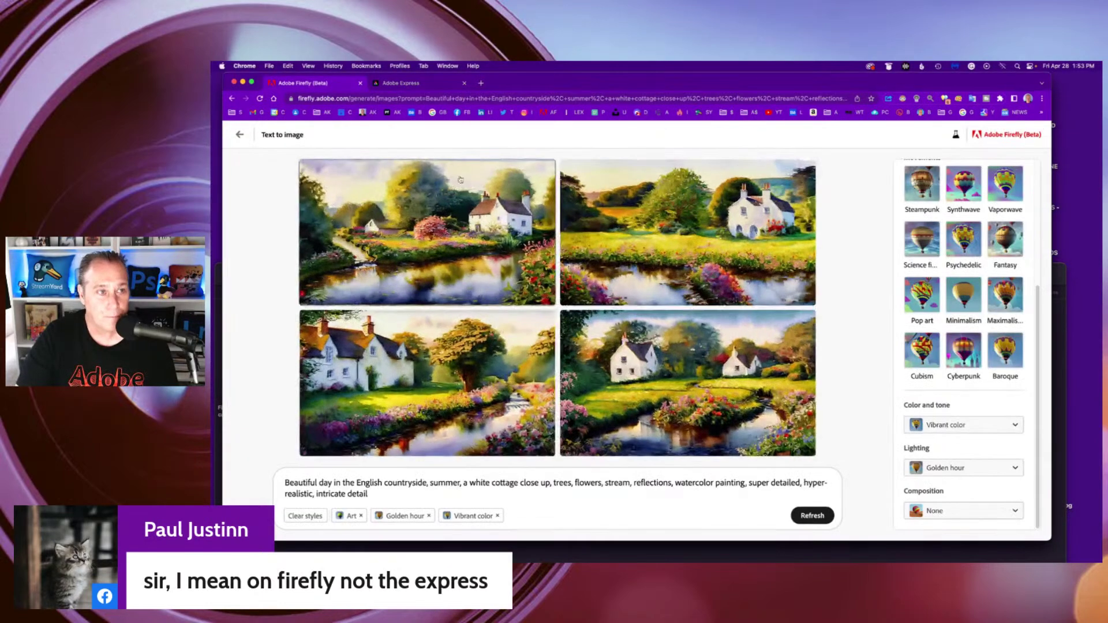
left_click(241, 135)
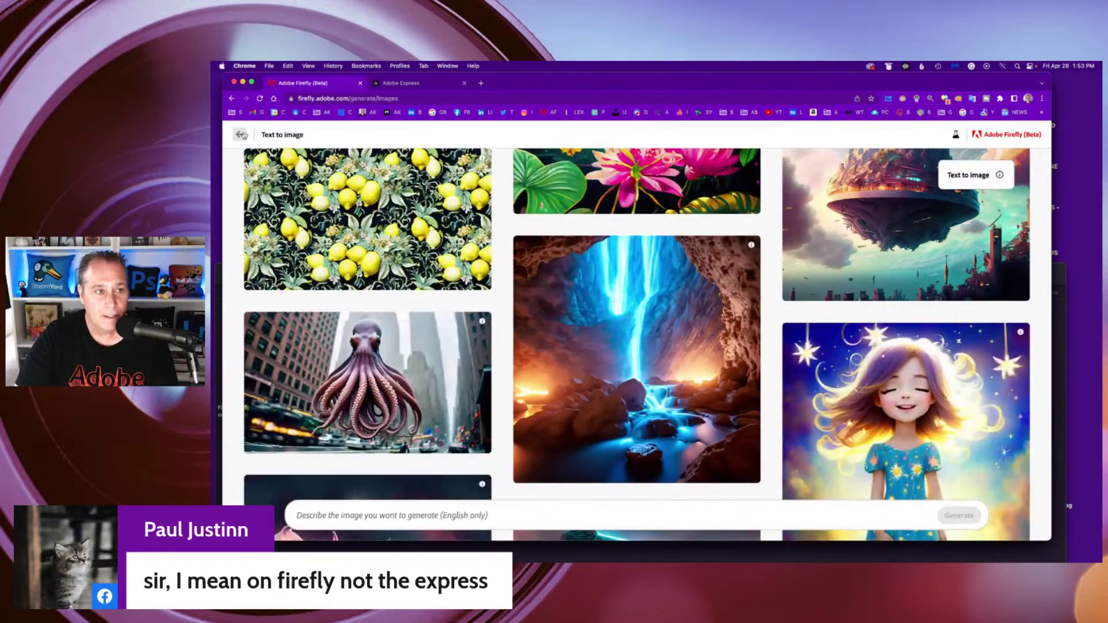
left_click(241, 135)
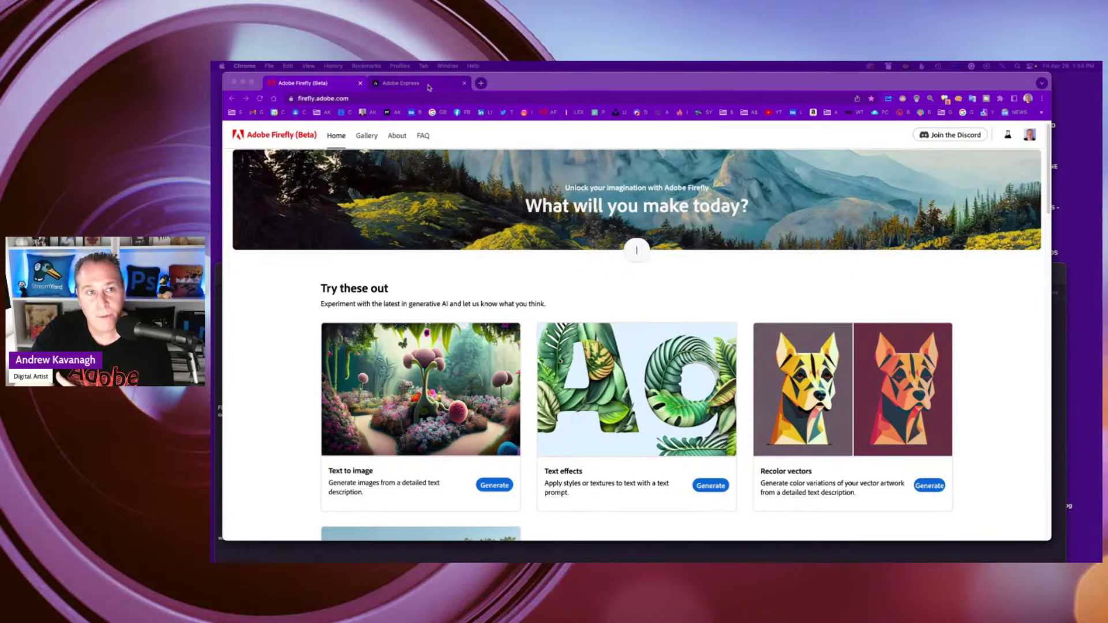
Step: Return to the poster in Adobe Express and shift the concert description slightly down and left, away from the poster's edge
left_click(429, 87)
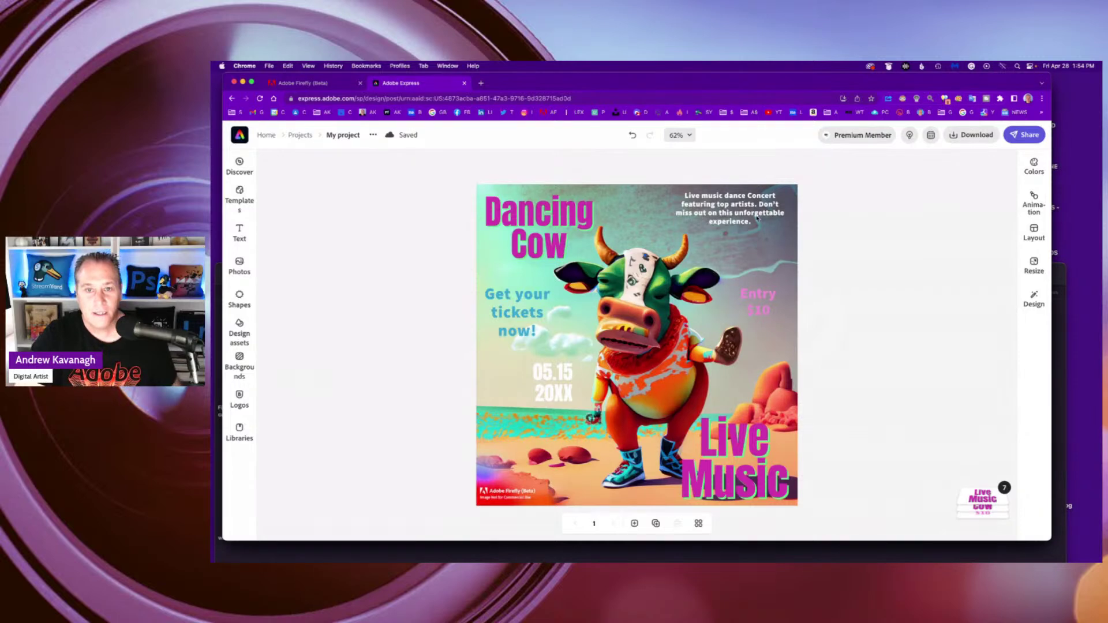
left_click_drag(748, 217, 738, 229)
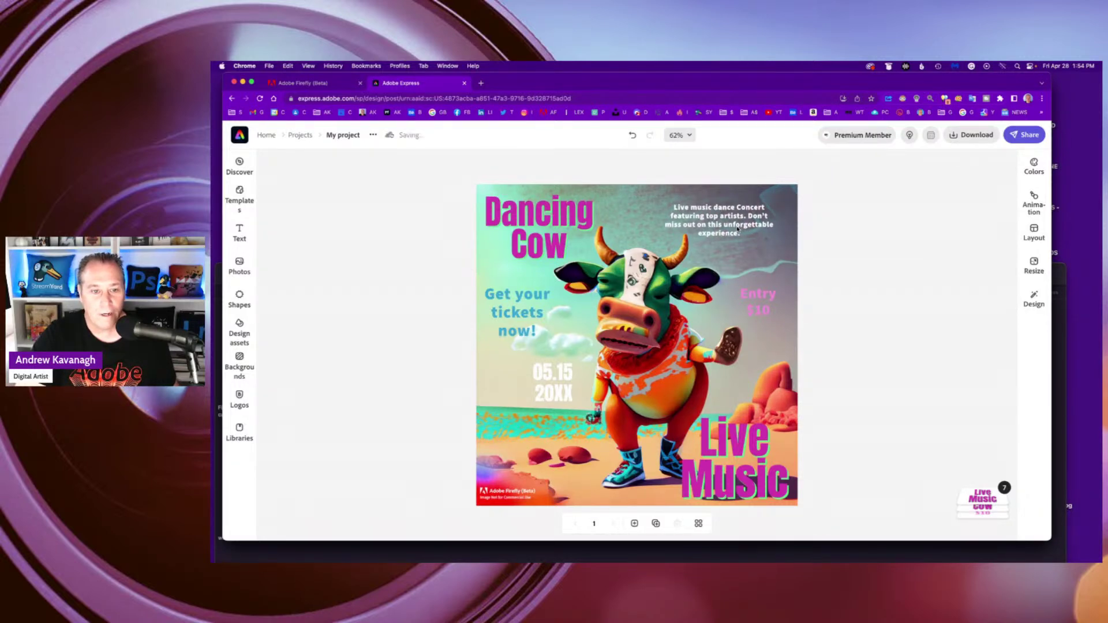
Step: Change the year in the date text to 2023 and move the date slightly left, away from the cow's arm
left_click(561, 394)
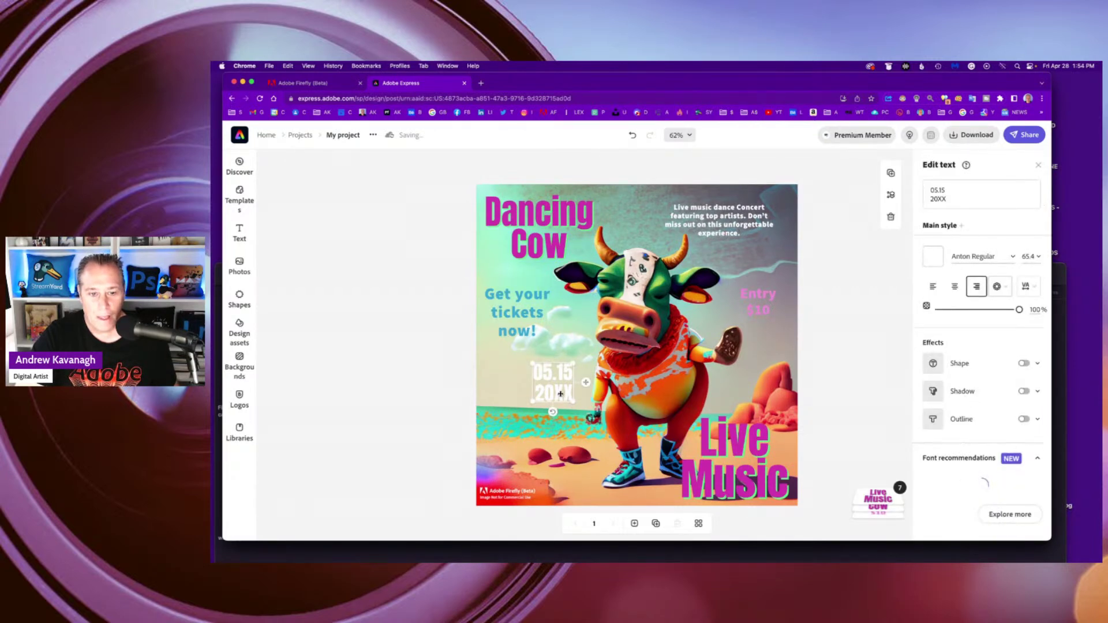
left_click(927, 202)
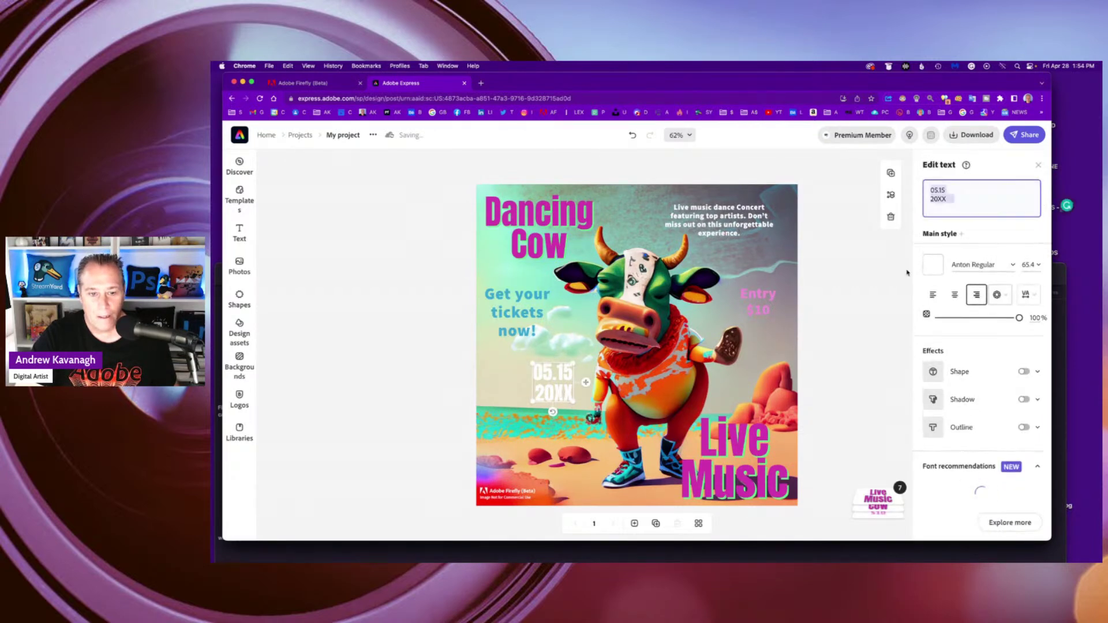
double_click(936, 200)
type("2023")
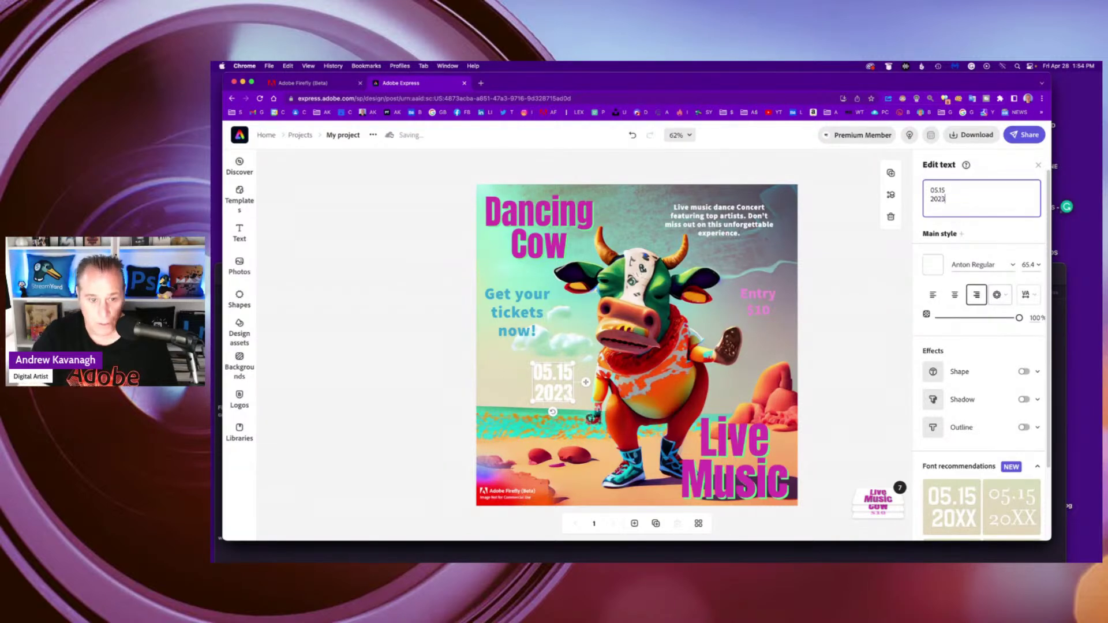
left_click(575, 384)
mouse_move(556, 385)
left_mouse_down()
mouse_move(540, 381)
mouse_move(550, 386)
left_mouse_up()
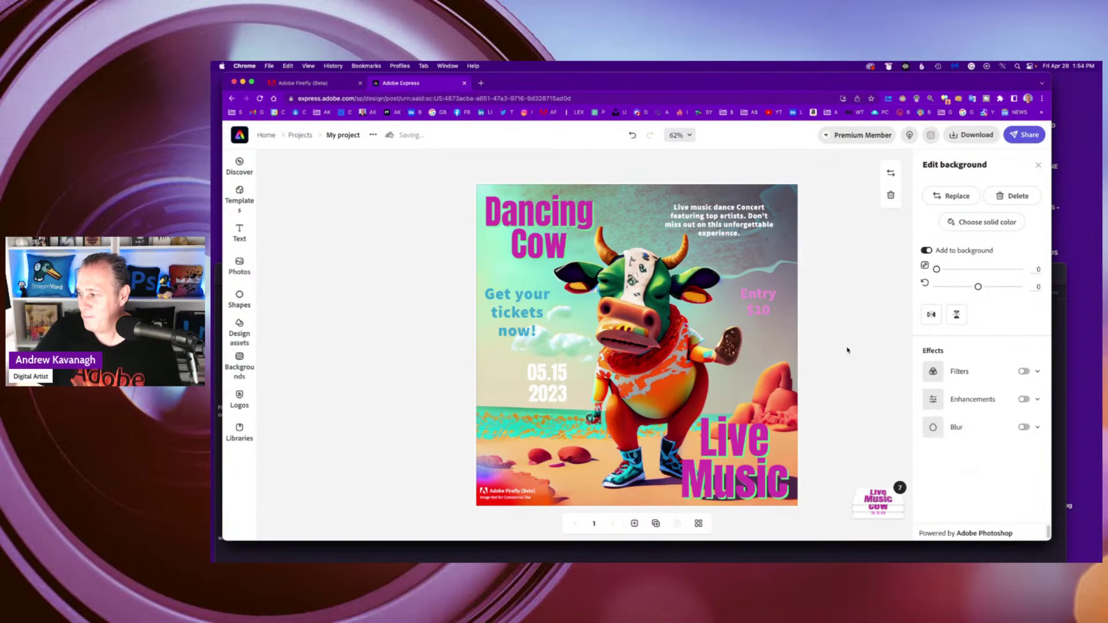
left_click(834, 271)
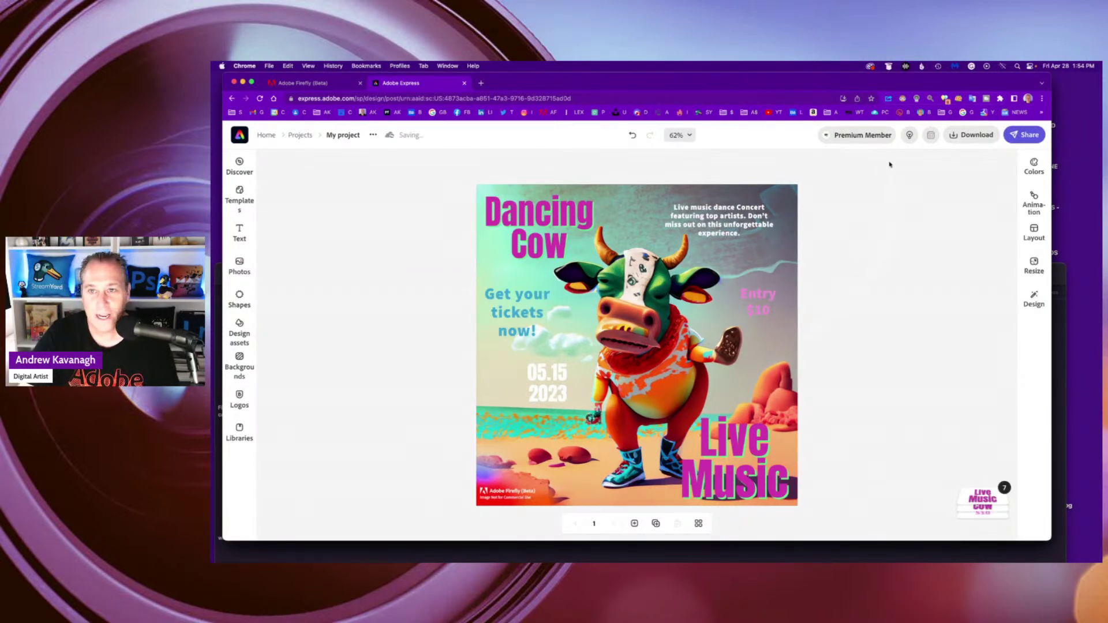
Step: Download the finished still poster as a JPG file
left_click(969, 136)
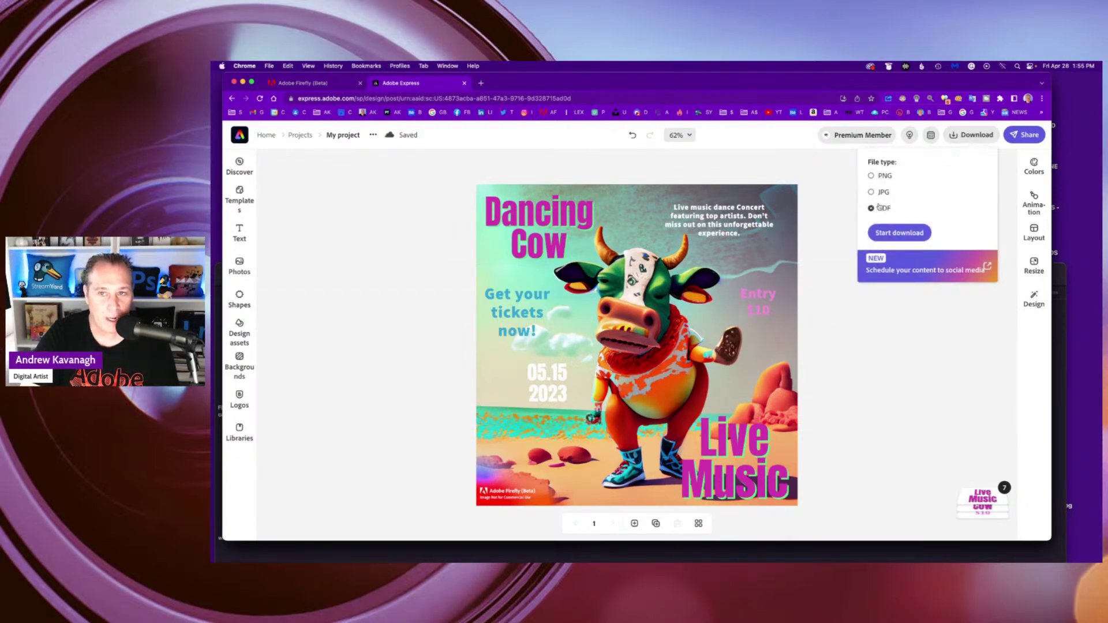
left_click(885, 195)
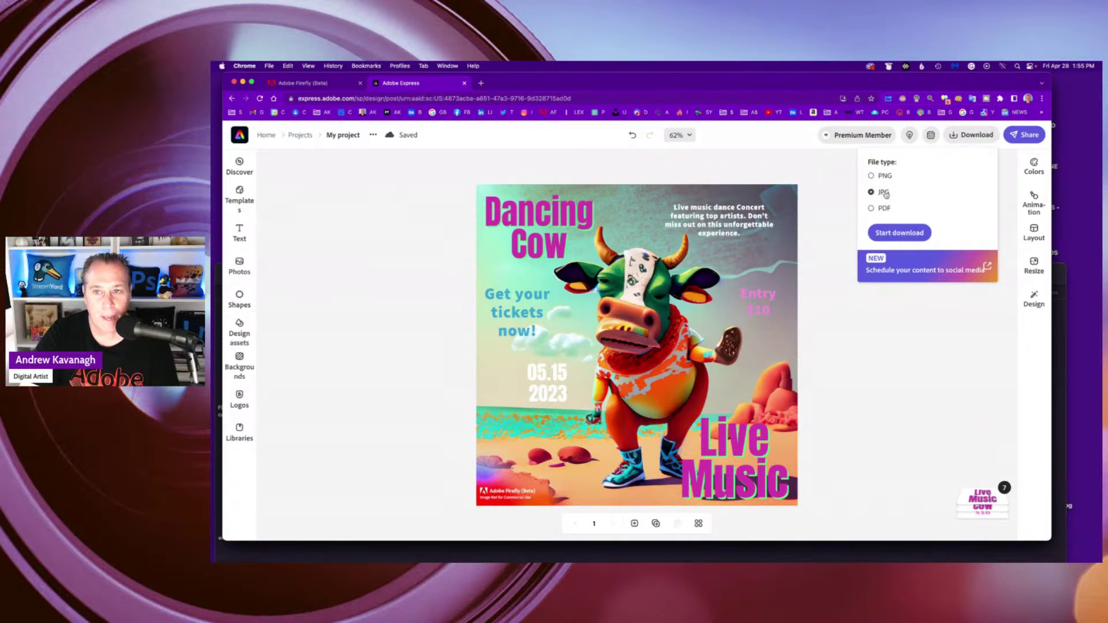
left_click(885, 177)
left_click(900, 232)
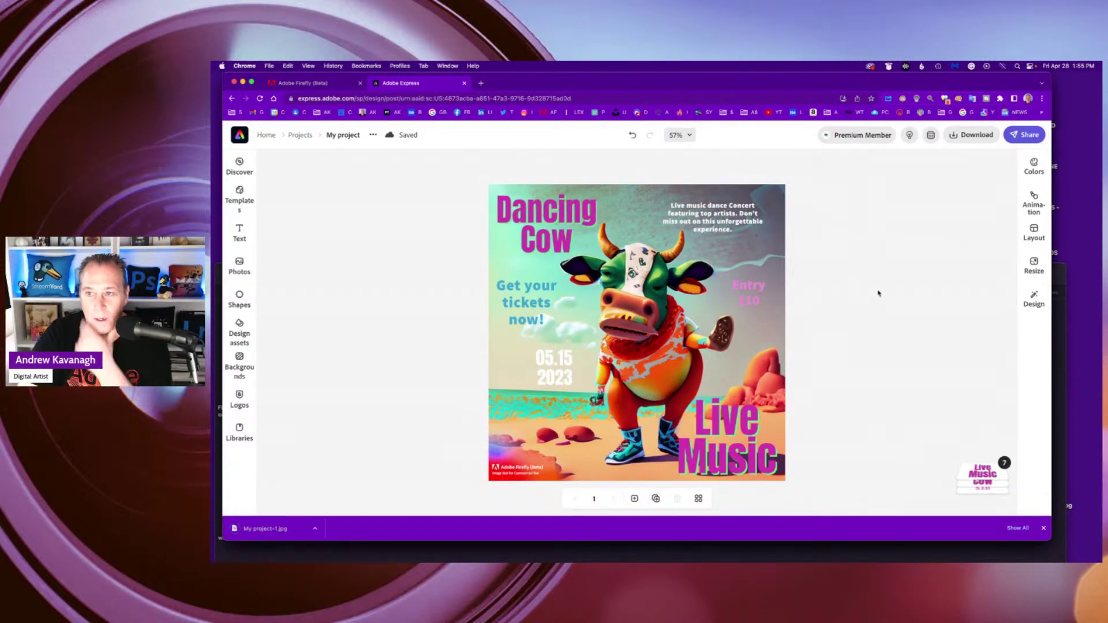
Step: Try the Typewriter, Dynamic, Flicker and Color shuffle text animations on the poster, and apply the Slide animation
left_click(1034, 203)
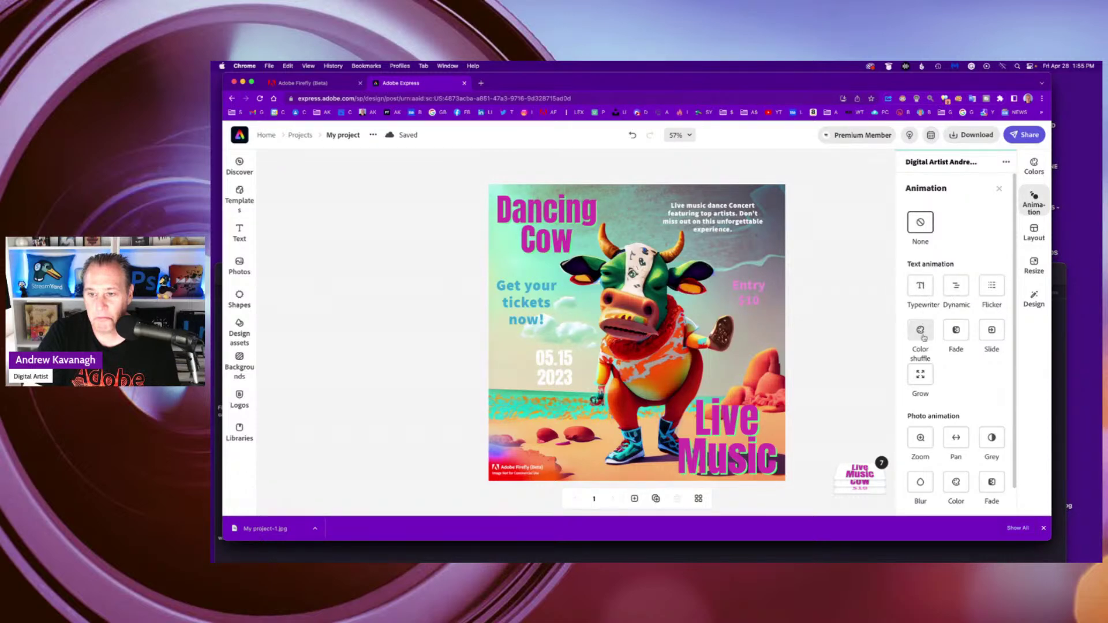
left_click(920, 285)
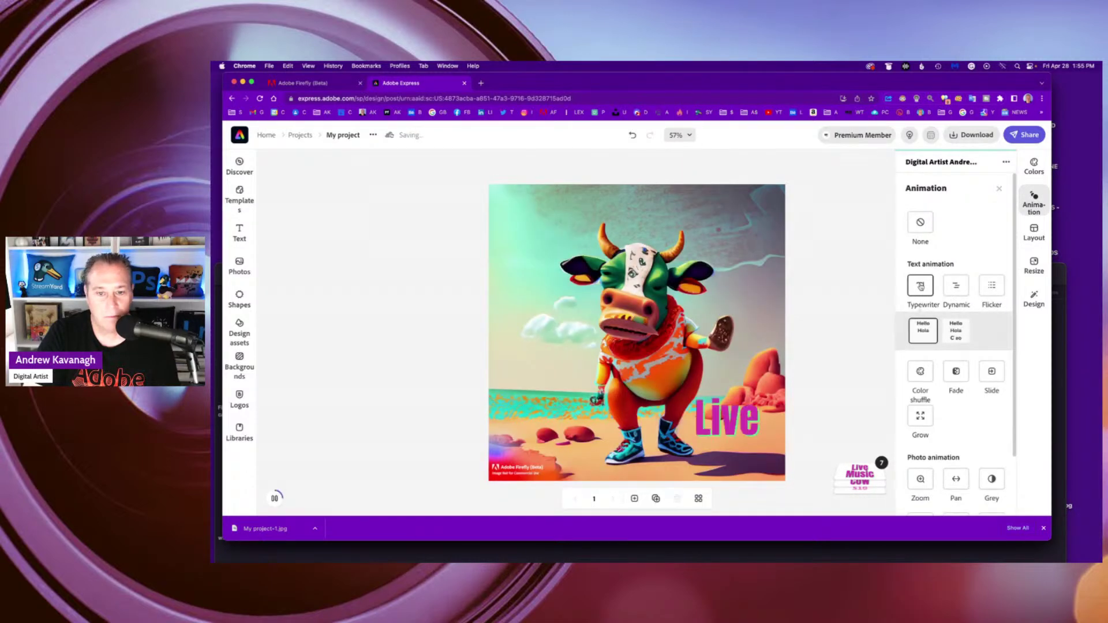
left_click(957, 288)
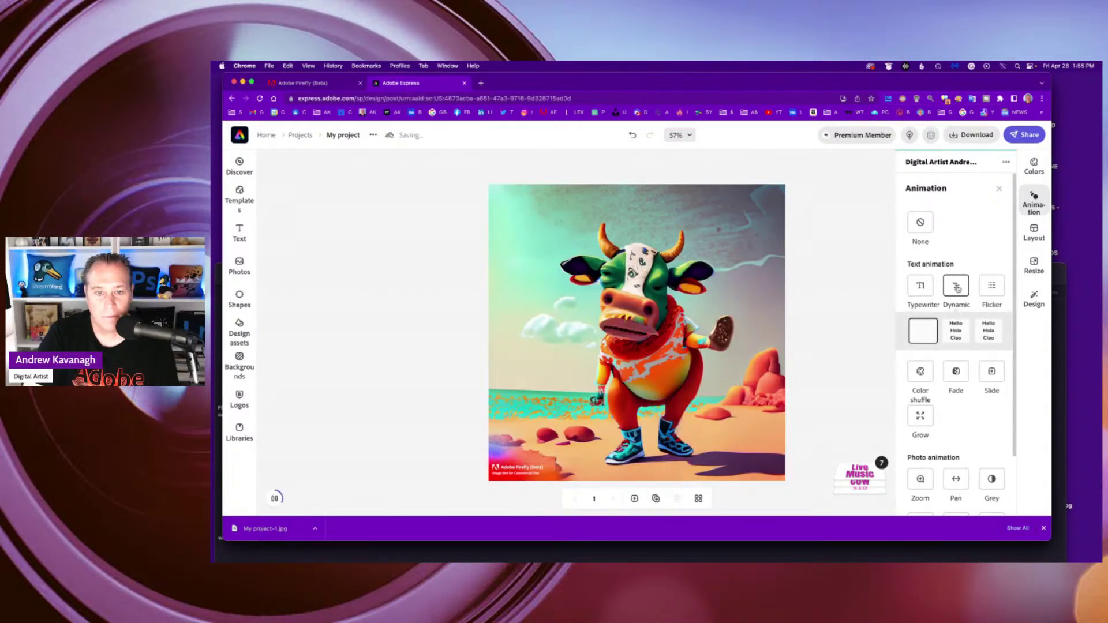
left_click(990, 286)
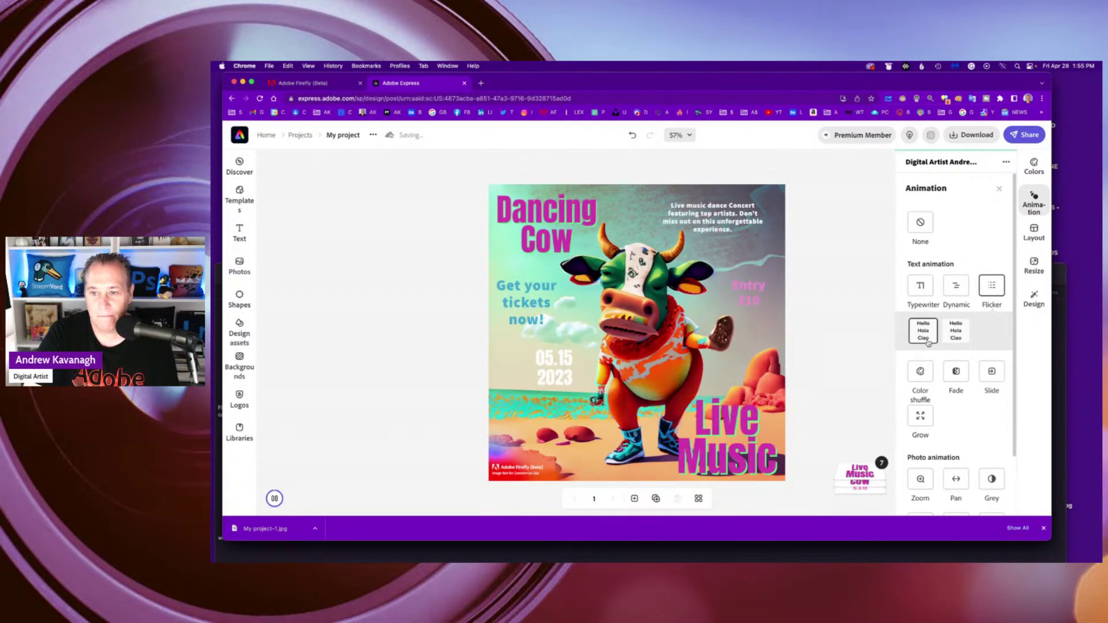
left_click(920, 373)
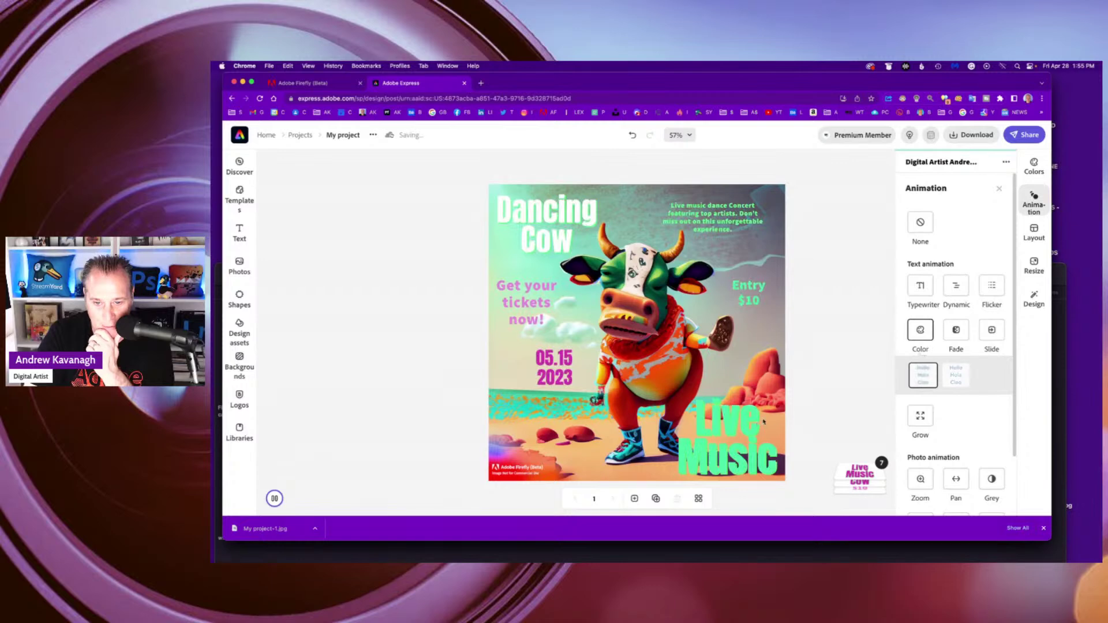
left_click(956, 375)
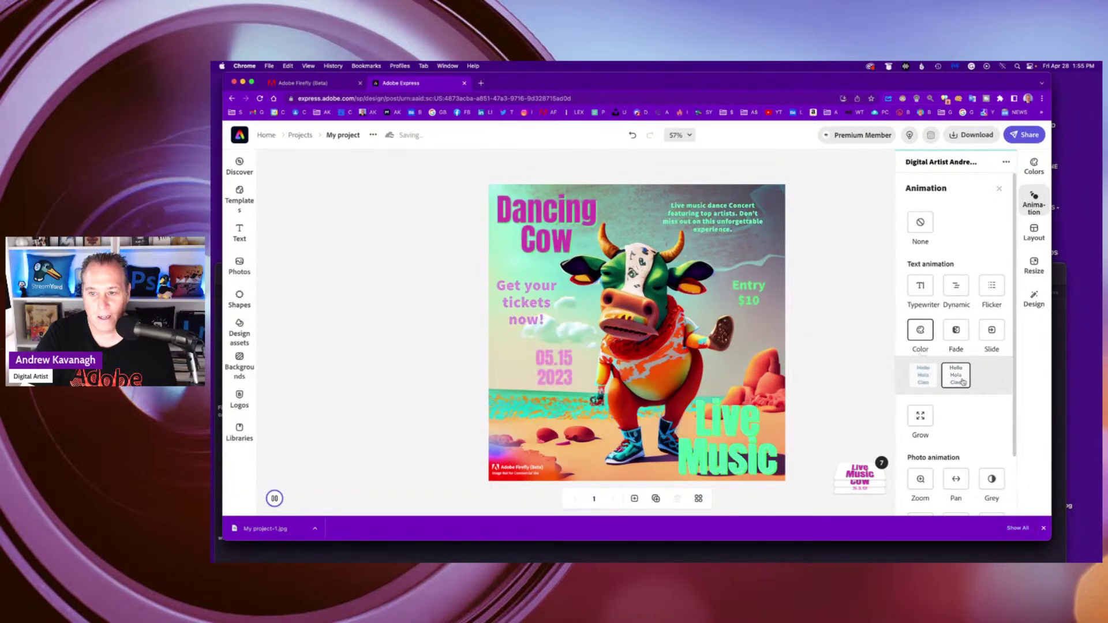
left_click(991, 330)
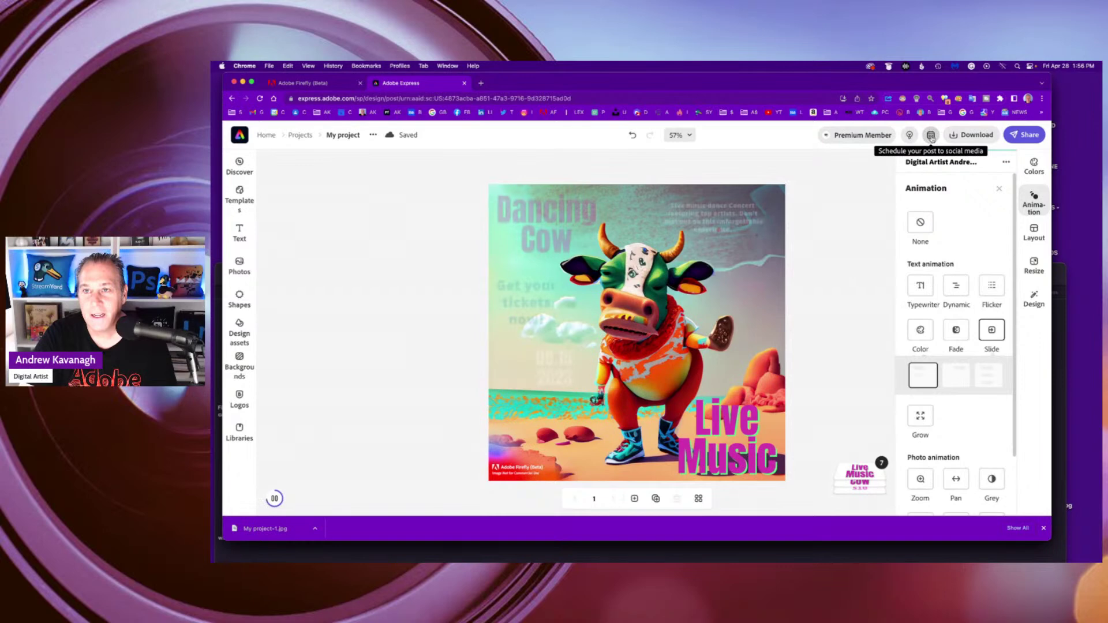
Step: Download the animated poster as an MP4 Video (720p)
left_click(971, 136)
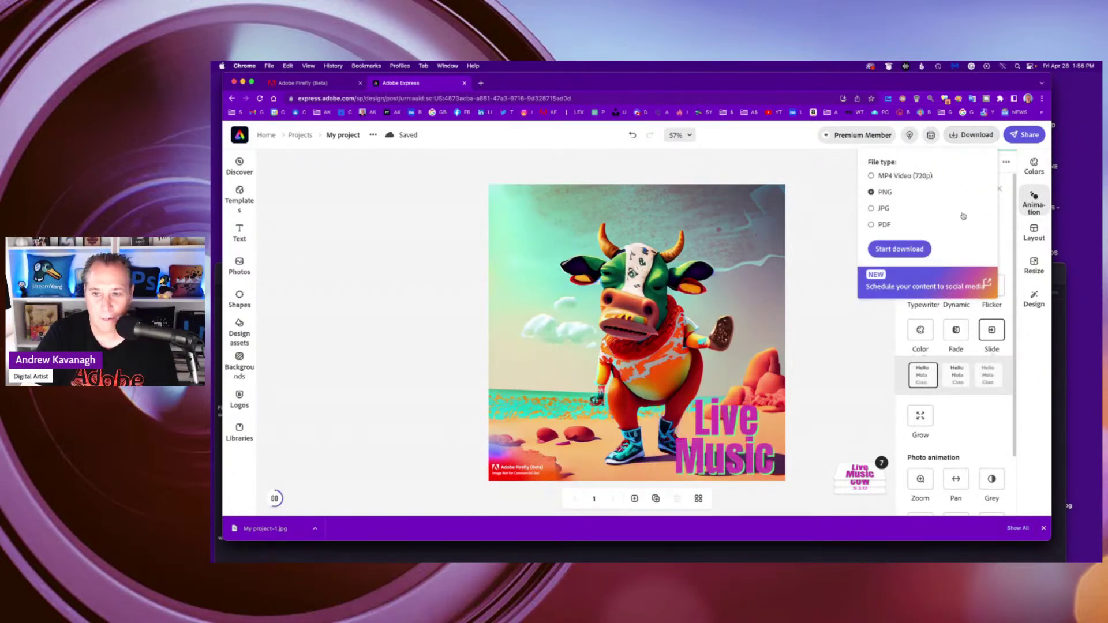
left_click(886, 178)
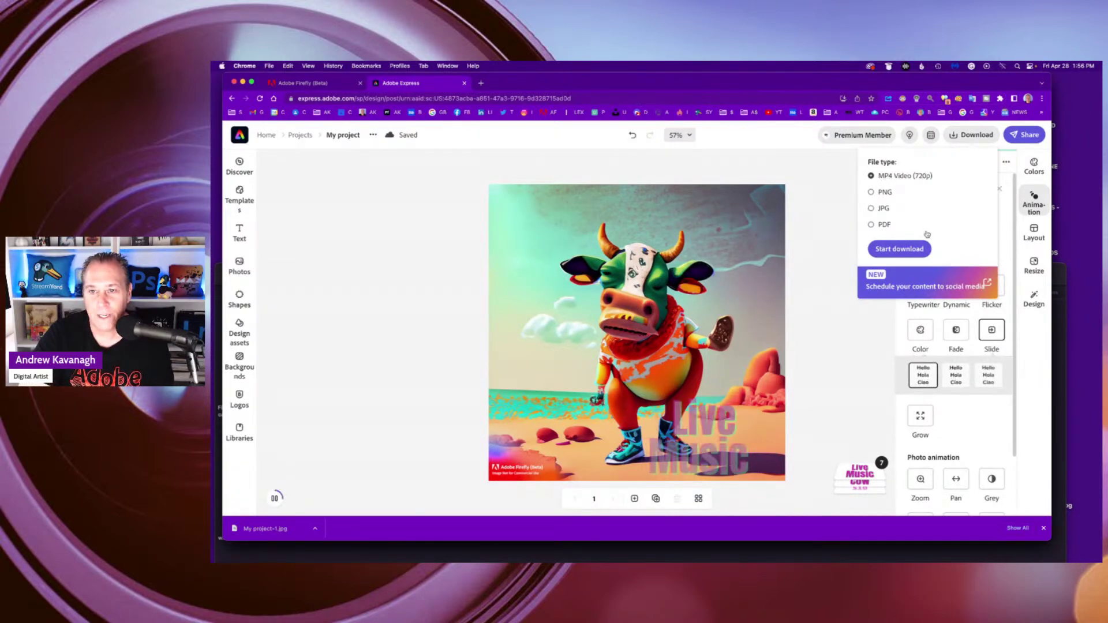
left_click(911, 251)
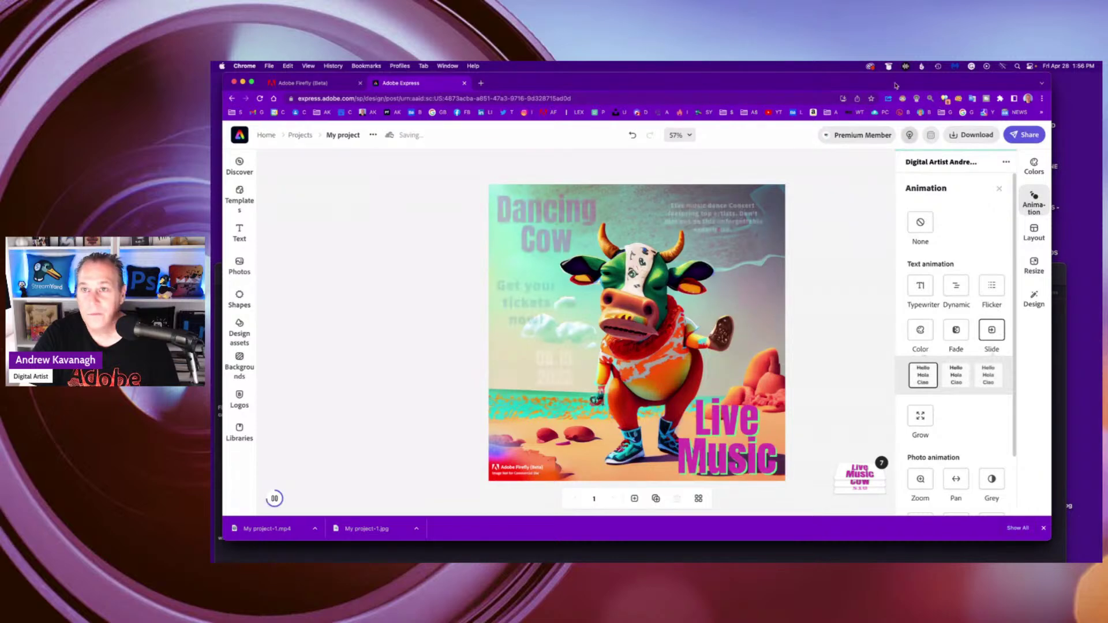
Step: Reveal the downloaded My project-1.mp4 in Finder through Trickster, shrink the Finder window and place it over the upper part of the poster
left_click(889, 67)
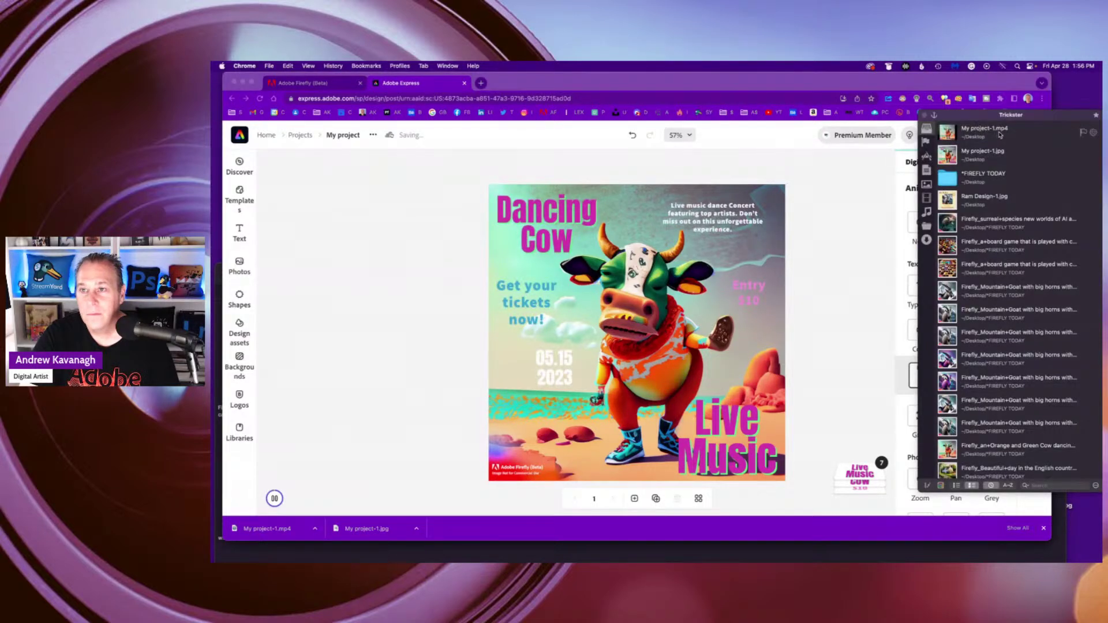
right_click(1032, 134)
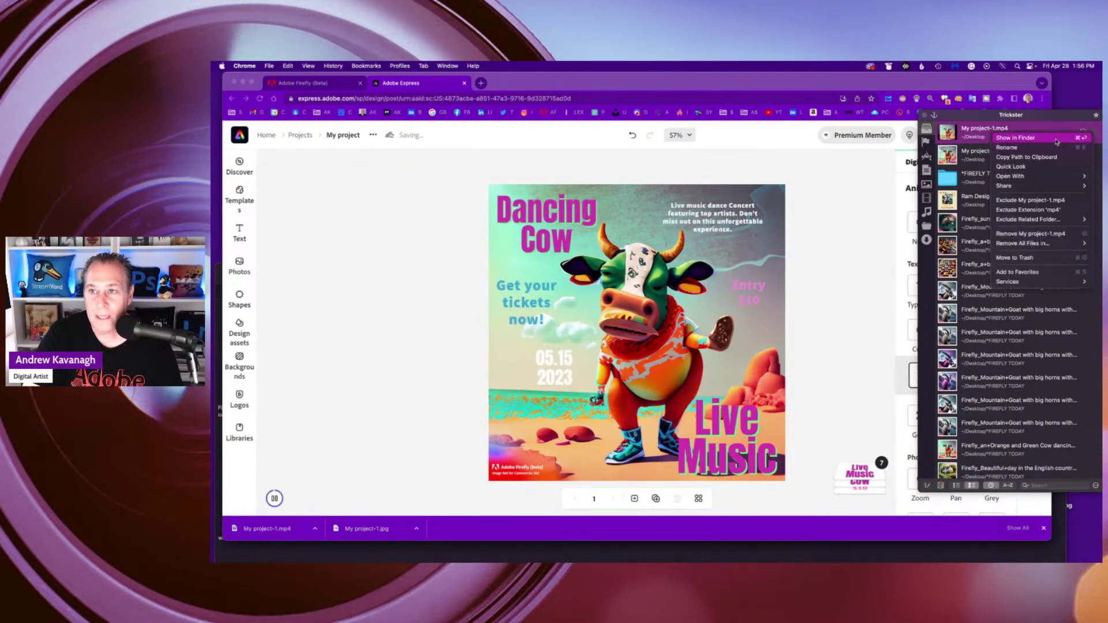
left_click(1053, 139)
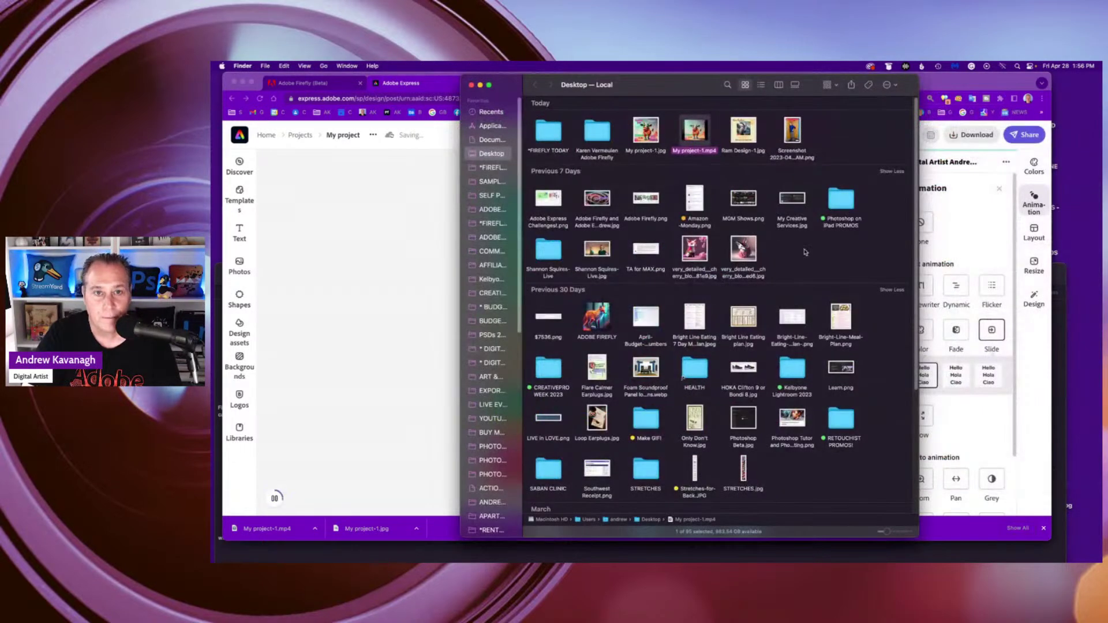
left_click_drag(917, 535, 887, 223)
left_click_drag(674, 90, 656, 118)
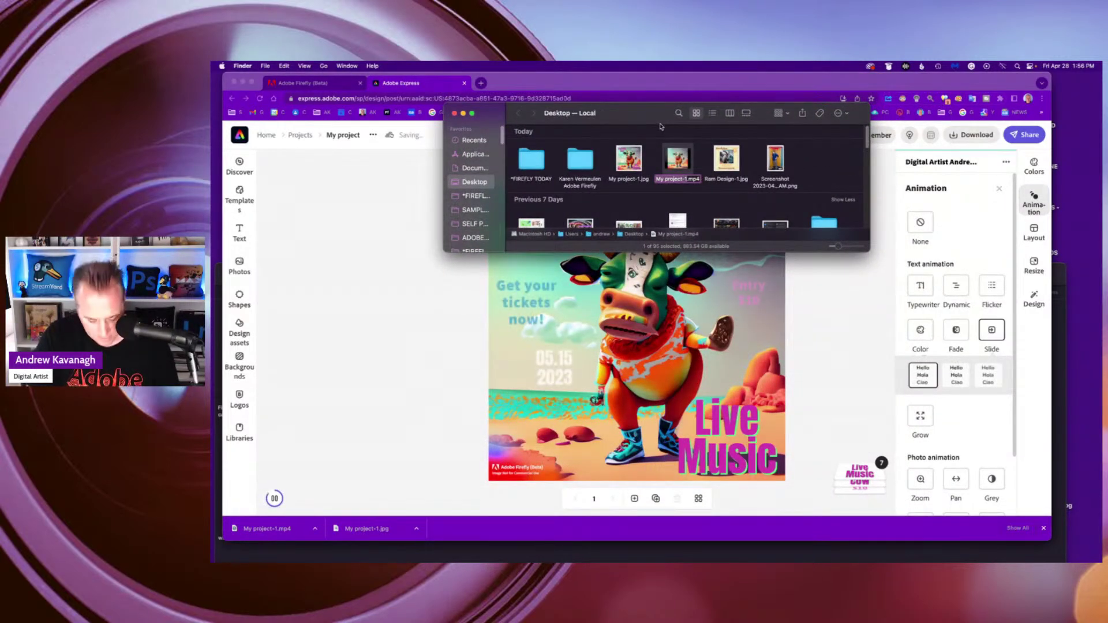
Step: Rename the video file My project-1.mp4 on the Desktop as Dancing Cow
left_click(676, 179)
type("Dancing C")
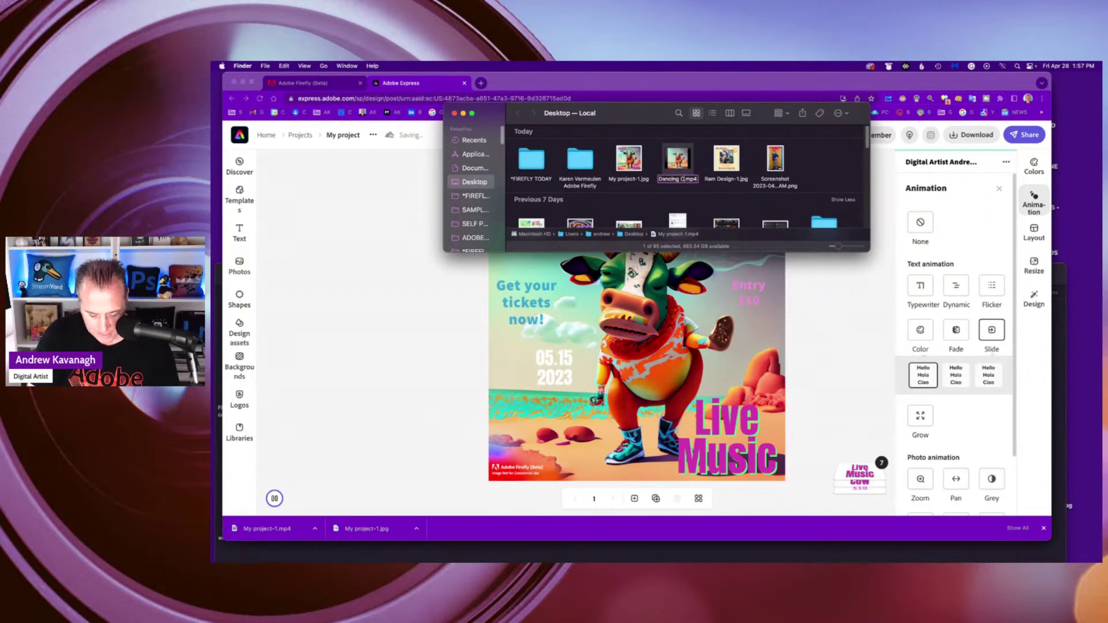
type("ow")
Step: Rename the image file My project-1.jpg on the Desktop as Dancing Cow
left_click(639, 181)
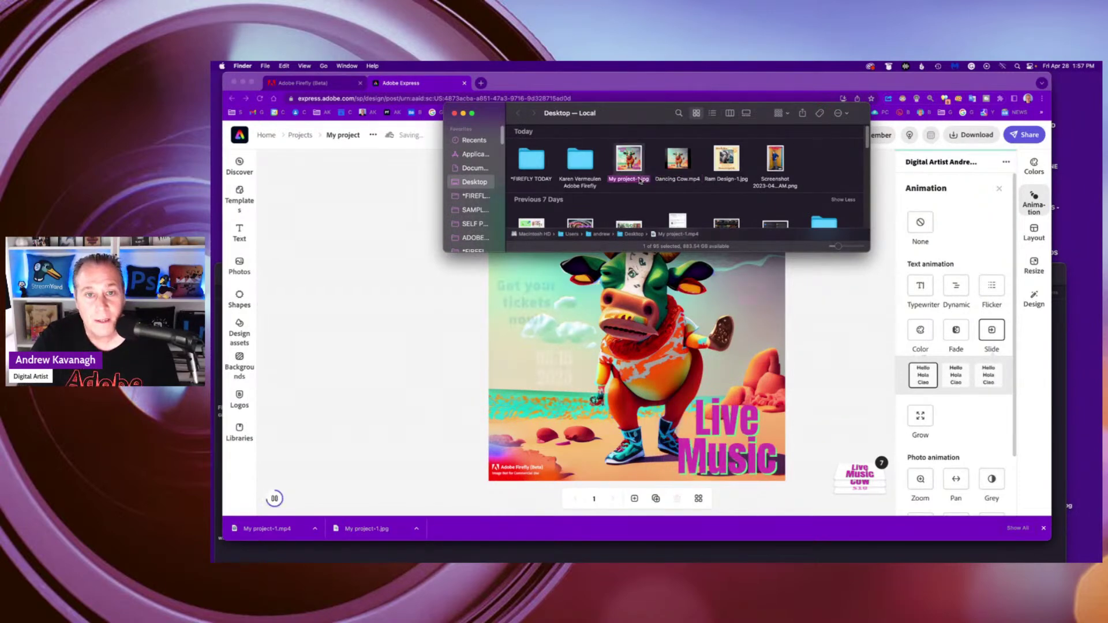
left_click(638, 182, "super")
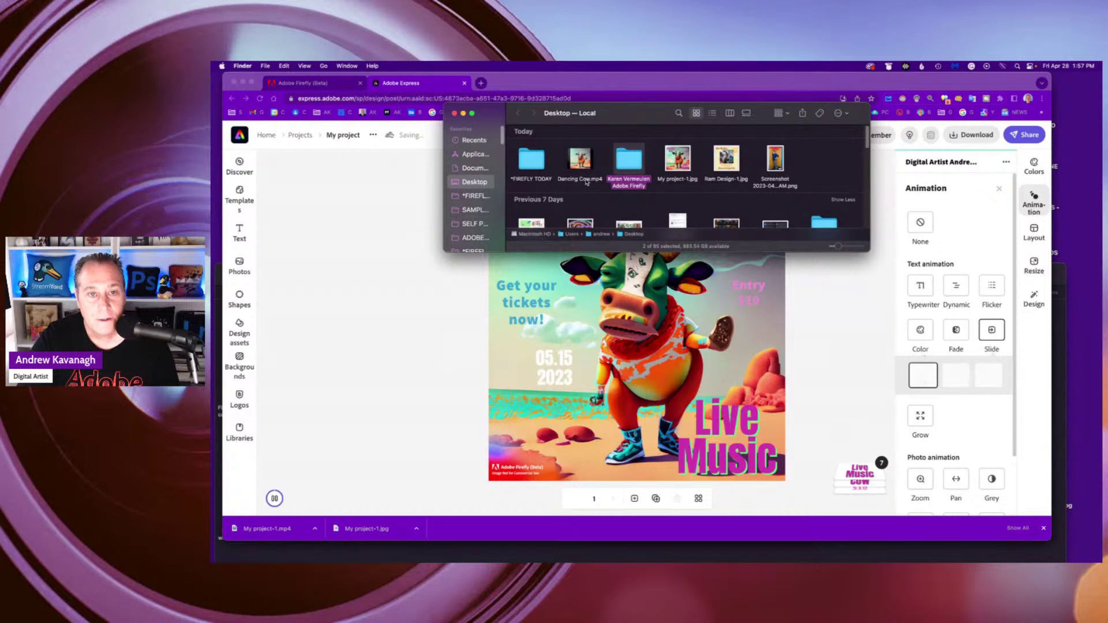
left_click(682, 180)
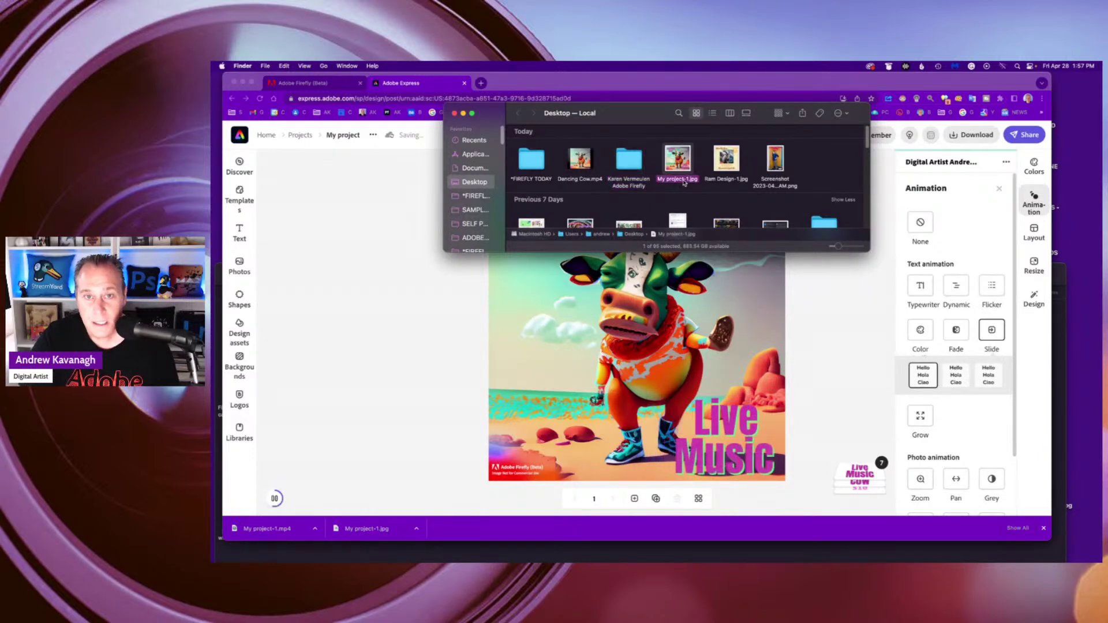
type("Danc")
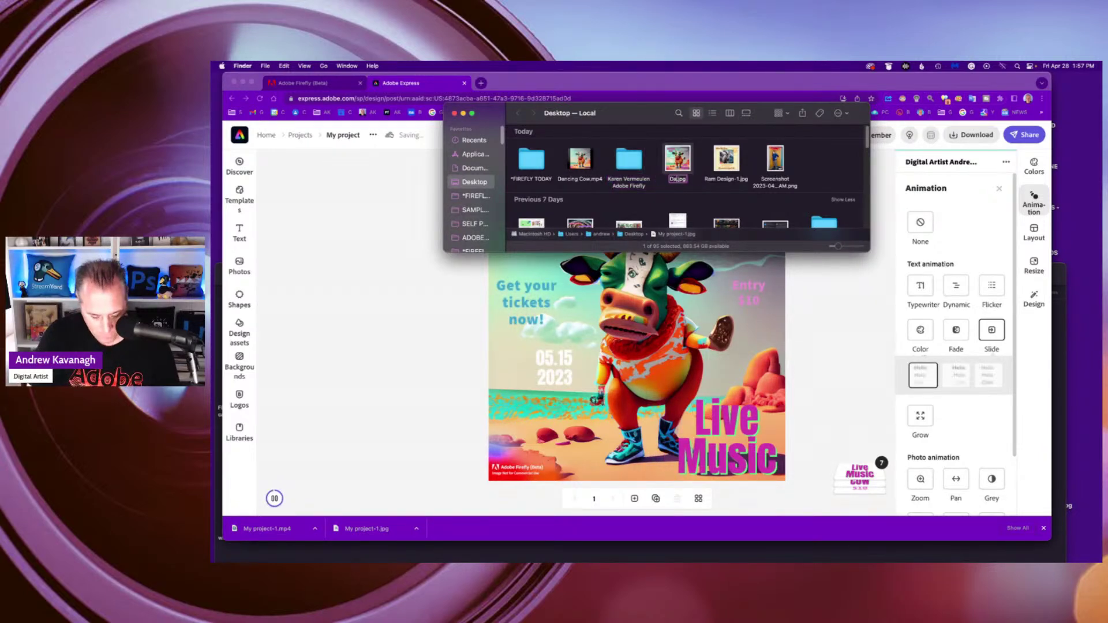
type("ing Cow")
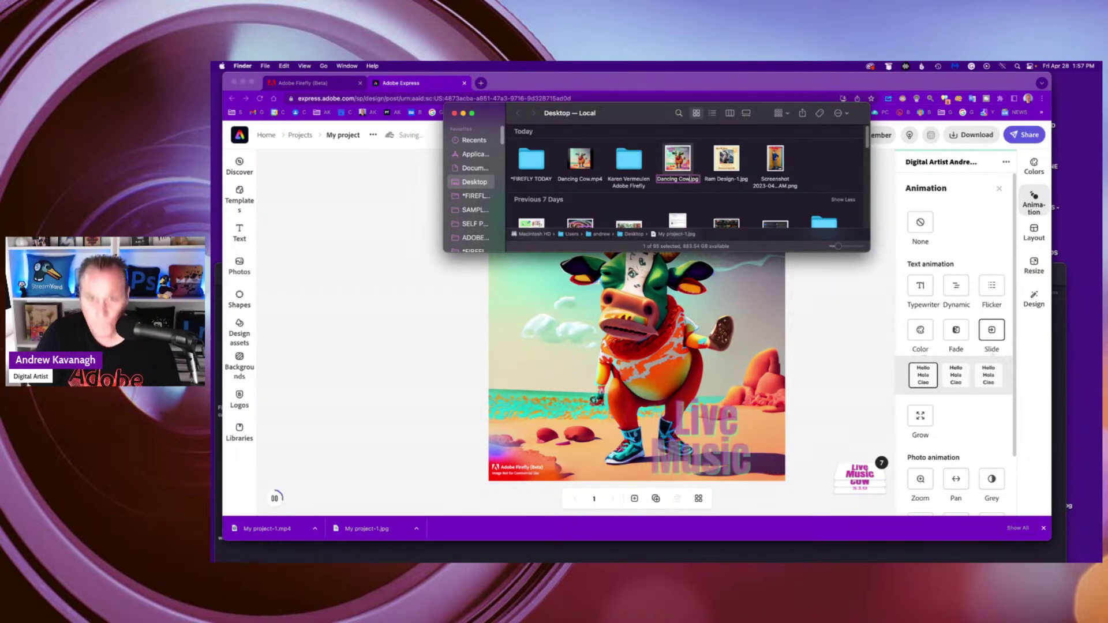
key("Return")
left_click(729, 192)
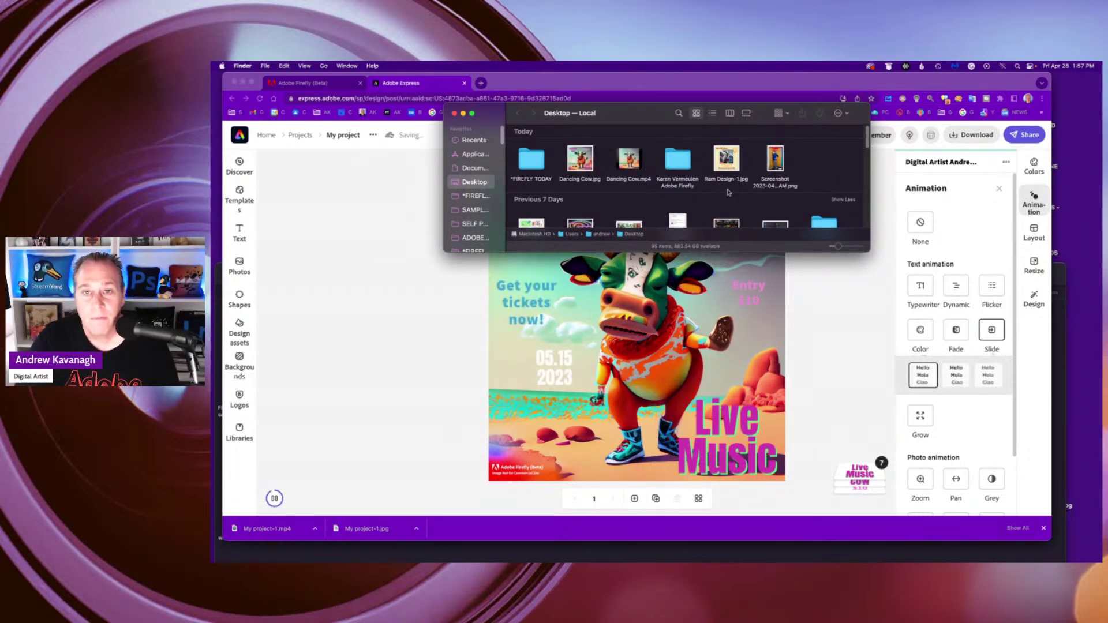
Step: Close the Desktop Finder window, move the *FIREFLY TODAY folder window aside, and switch to the Adobe Firefly (Beta) page in Chrome
left_click(455, 114)
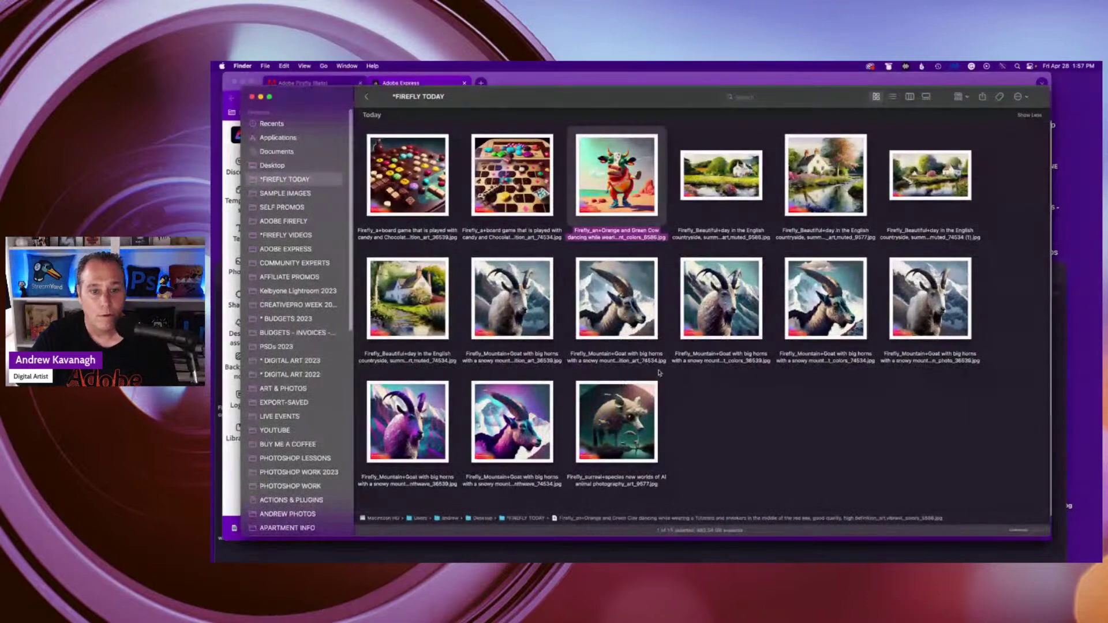
left_click_drag(549, 103, 524, 109)
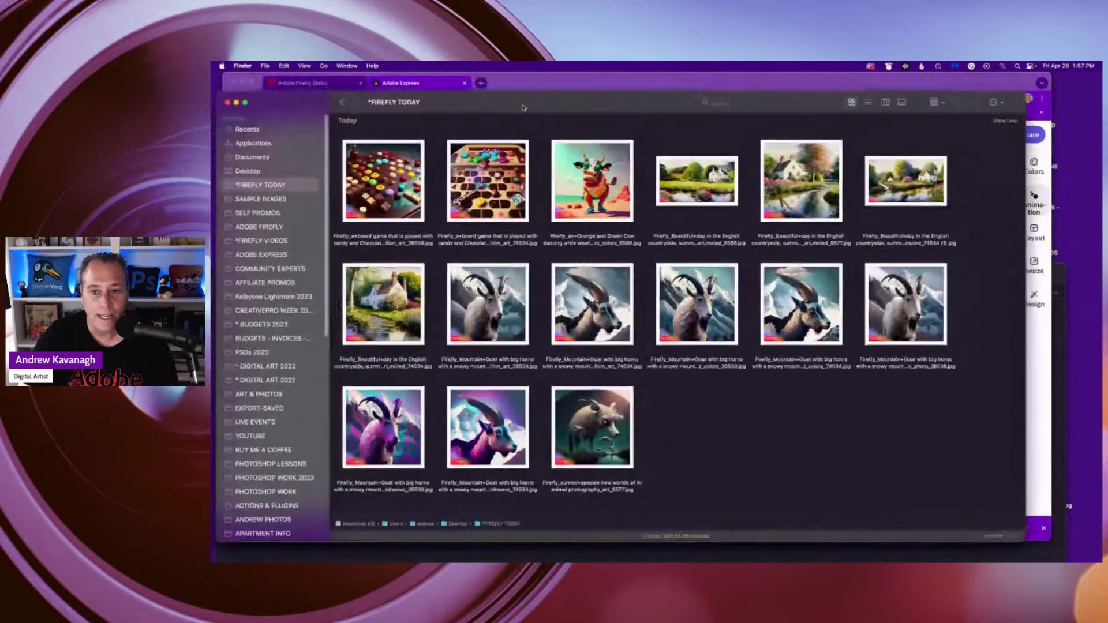
left_click(551, 87)
left_click(311, 83)
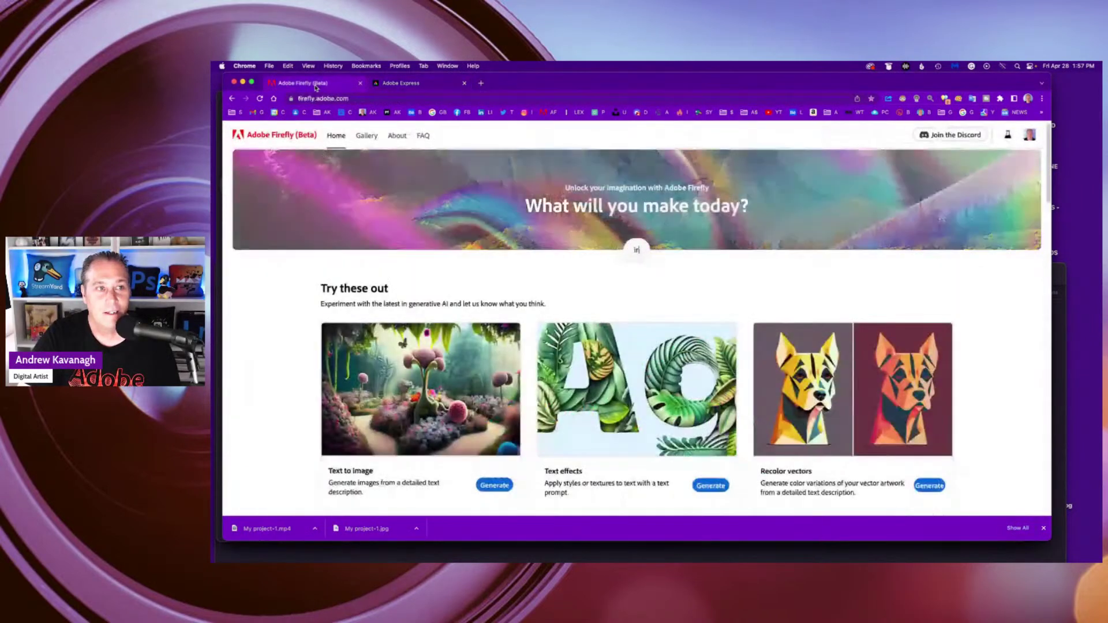
type("painting ")
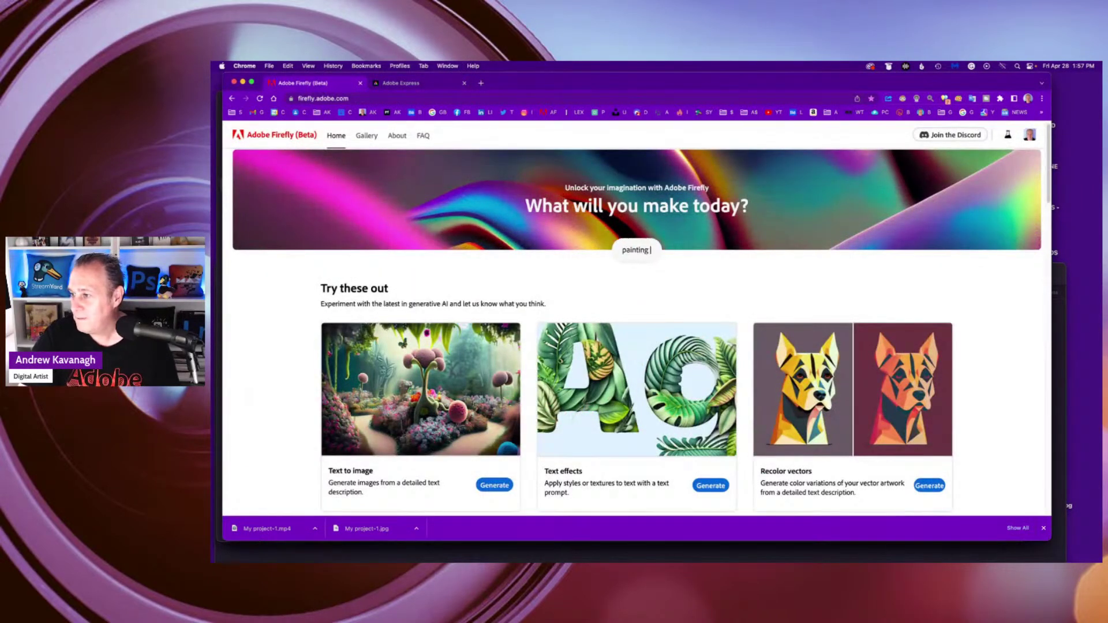
type("of mountains and tr")
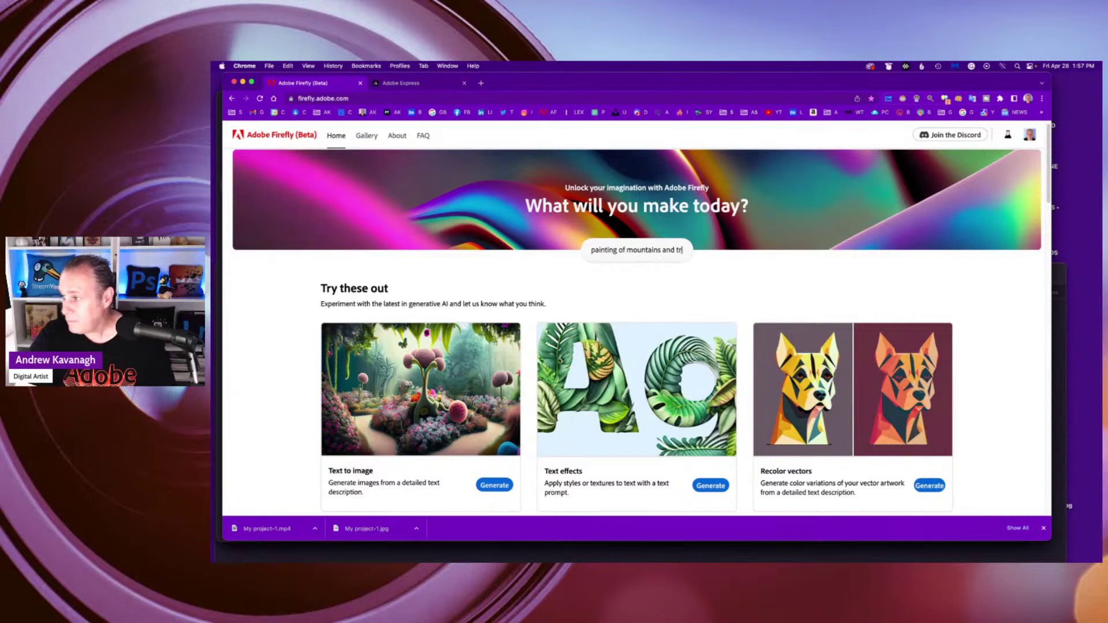
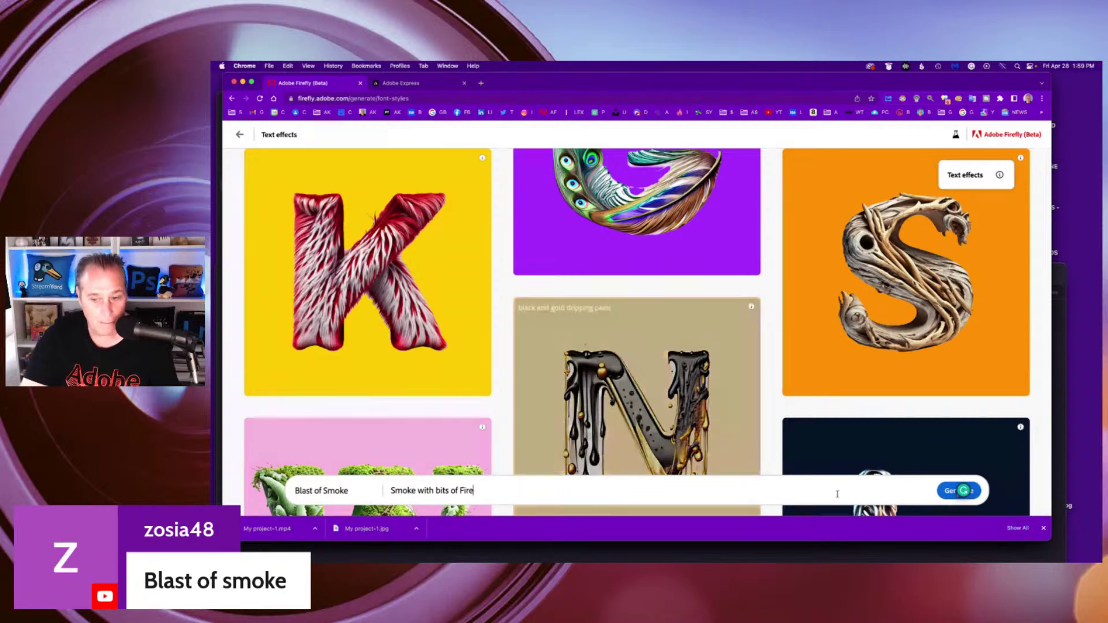
Step: Turn off Grammarly on firefly.adobe.com and generate the "Blast of Smoke" text effect from the prompt "Smoke with bits of Fire"
left_click(947, 491)
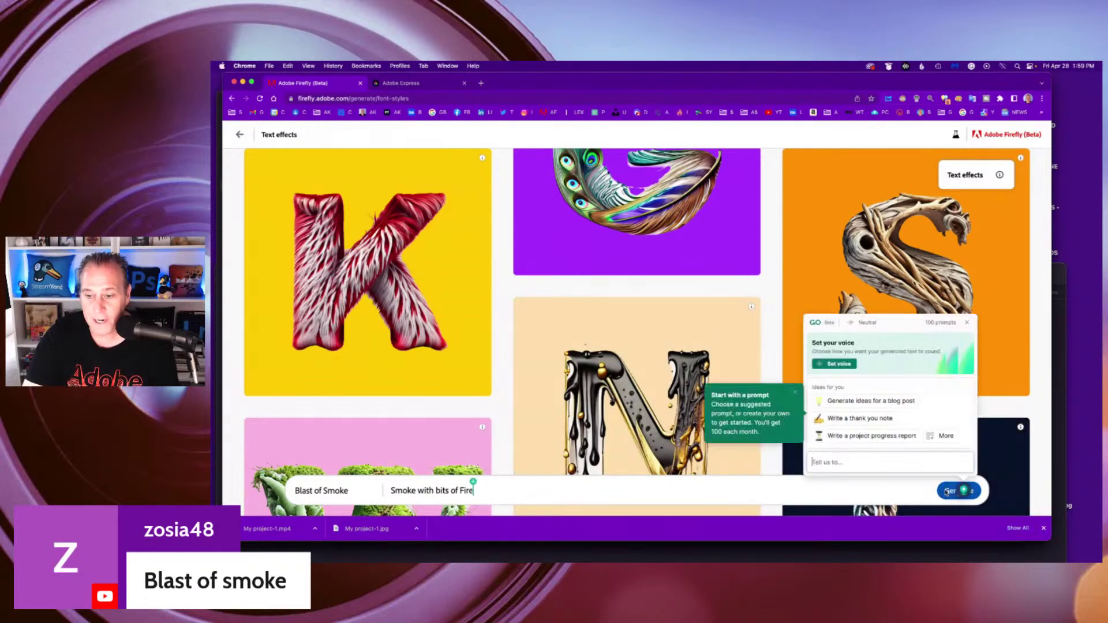
left_click(967, 323)
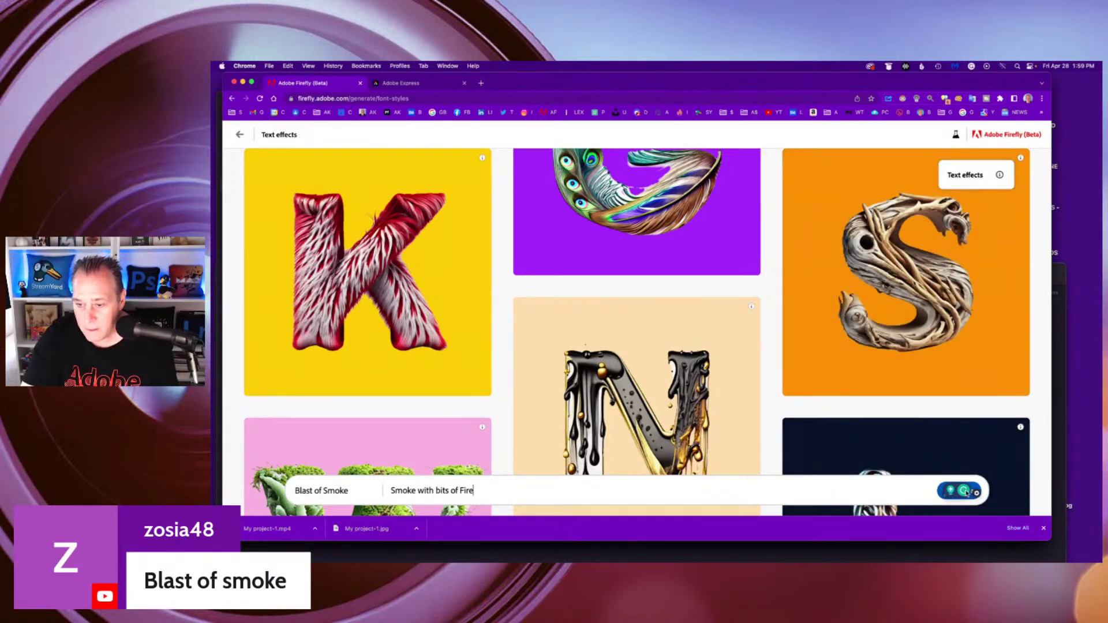
left_click(976, 493)
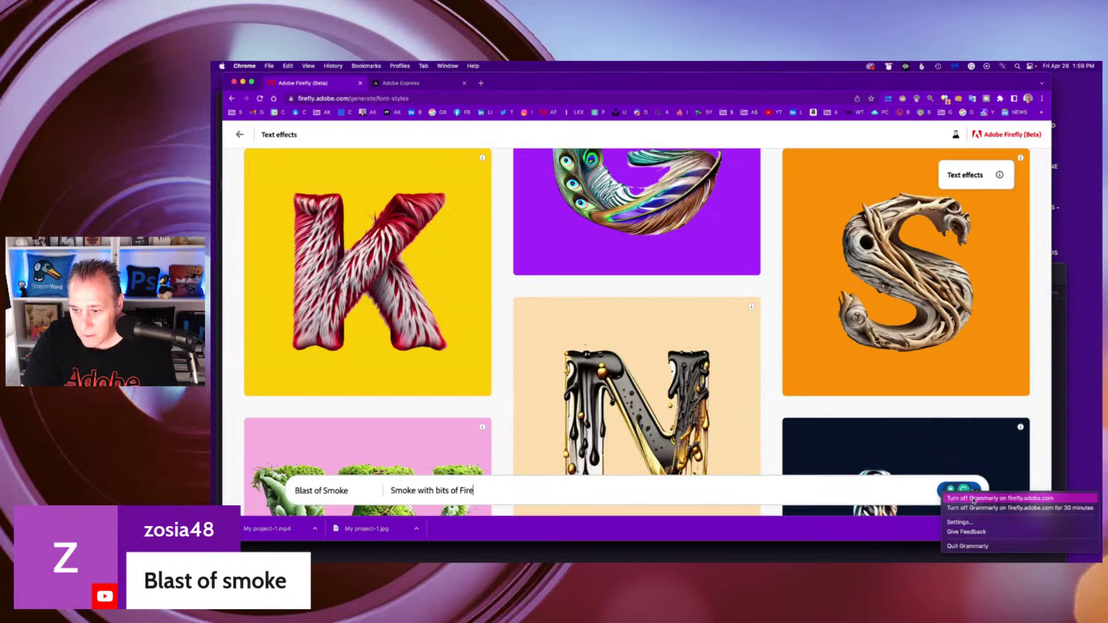
left_click(974, 498)
left_click(960, 490)
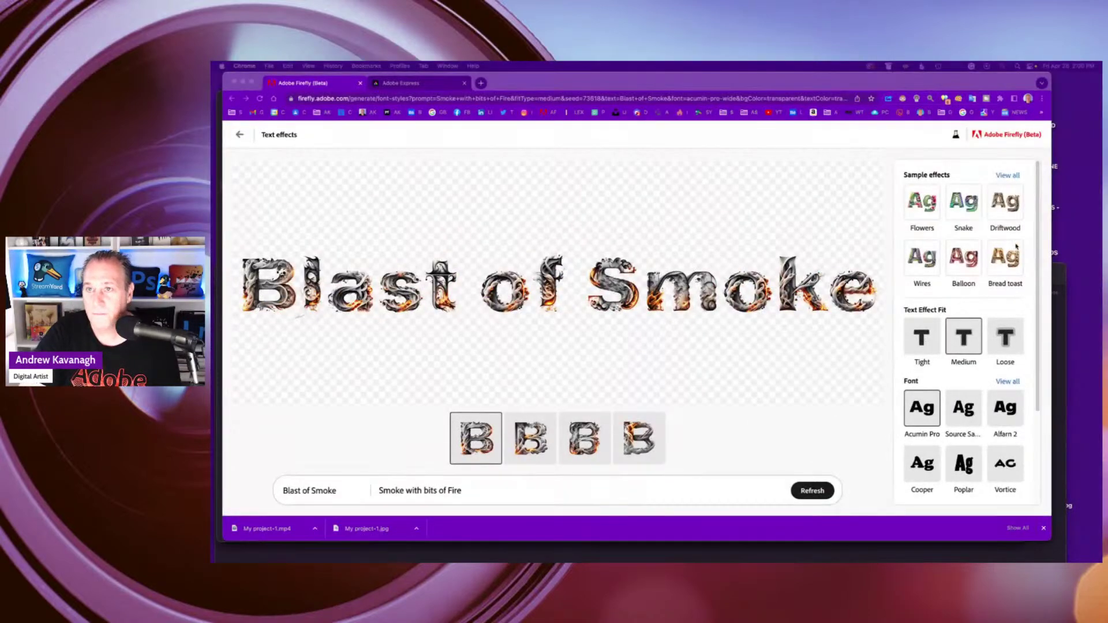
Step: Set the text effect fit to Loose and shorten the text to "Smoke"
left_click_drag(961, 77, 946, 82)
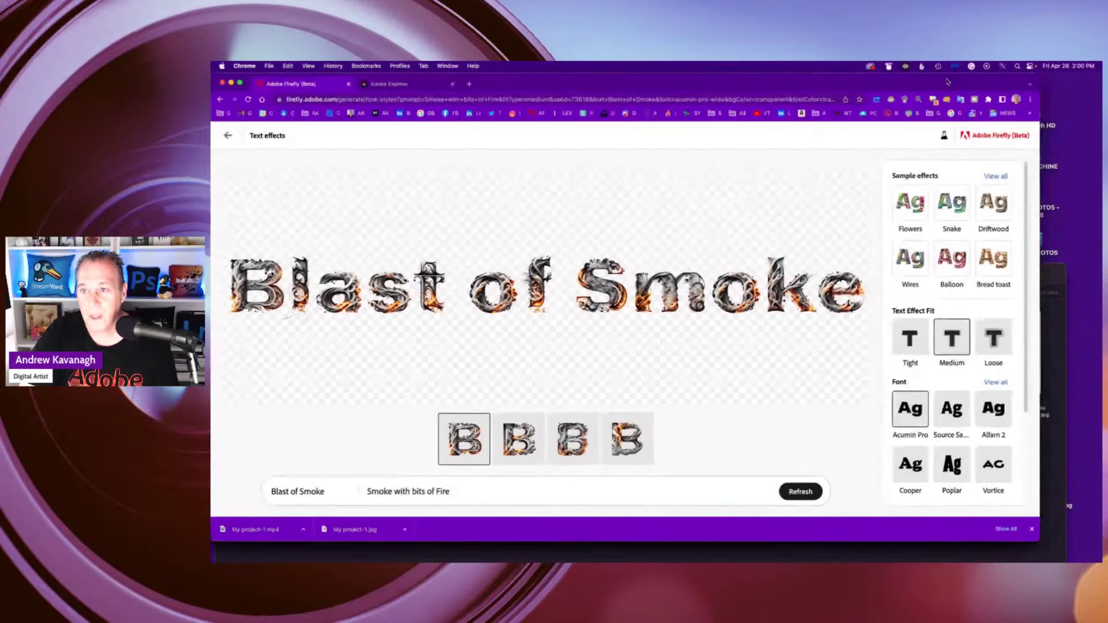
left_click(992, 343)
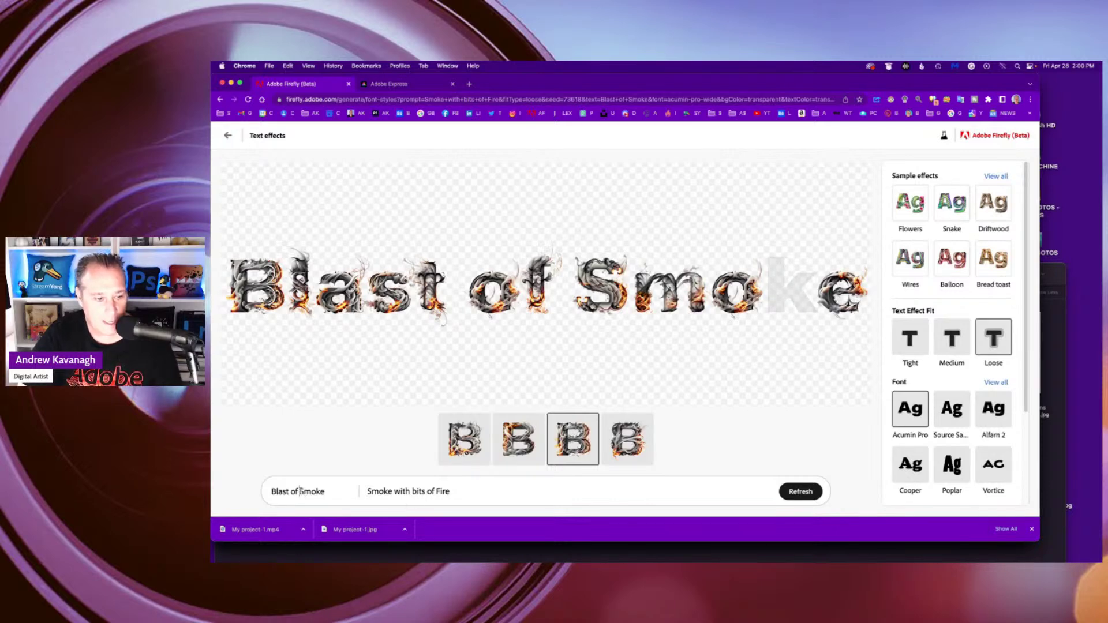
key("BackSpace")
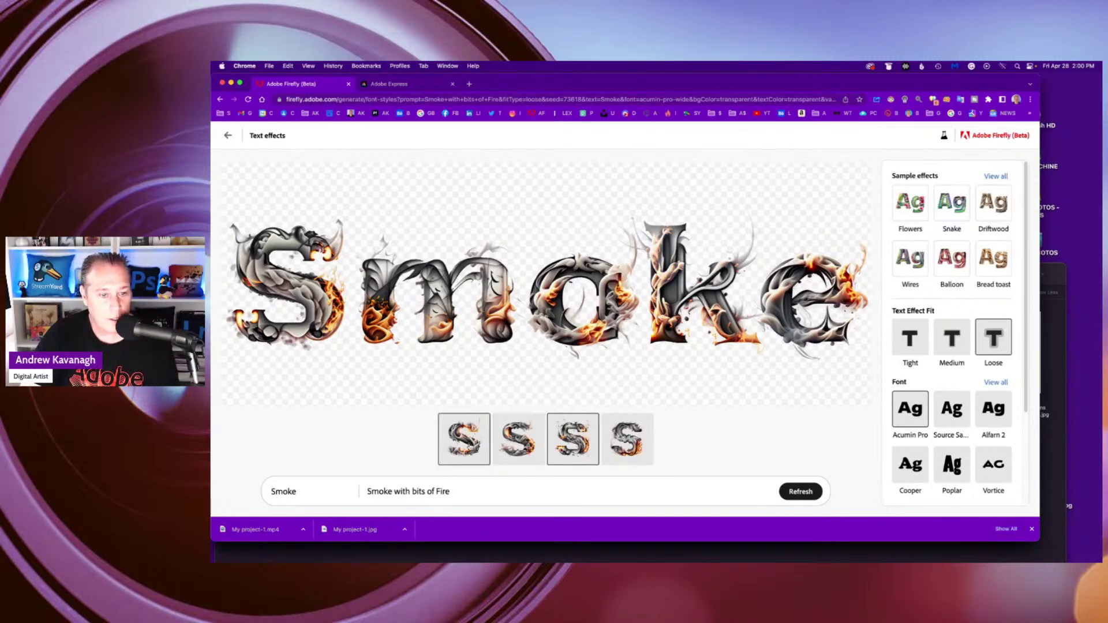
Step: Compare the four generated variations of the Smoke lettering and return to the second one
left_click(463, 439)
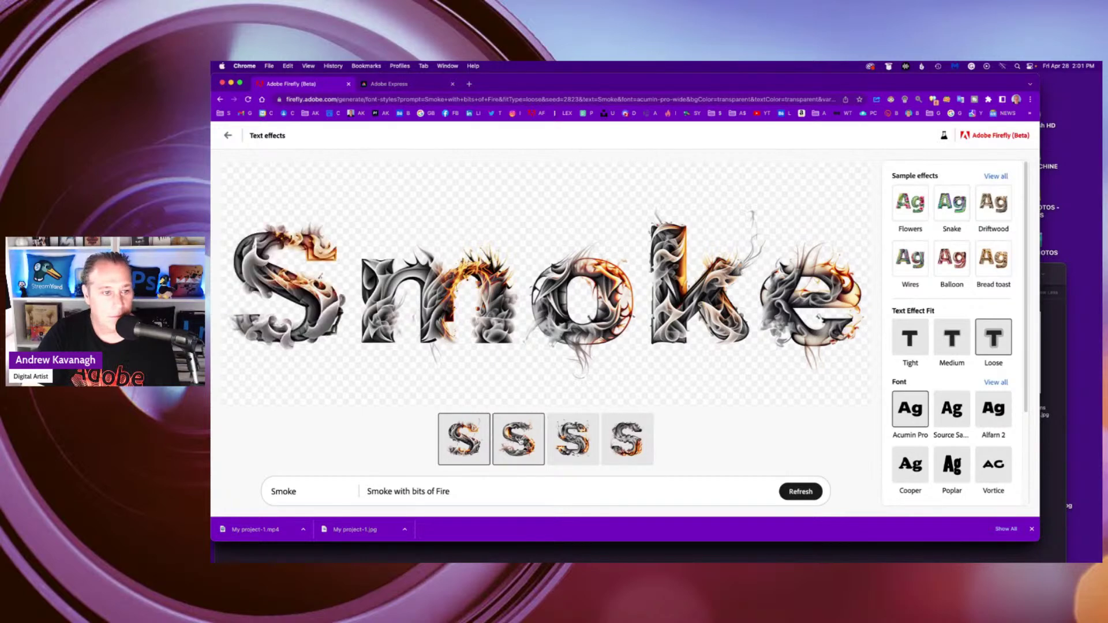
left_click(517, 439)
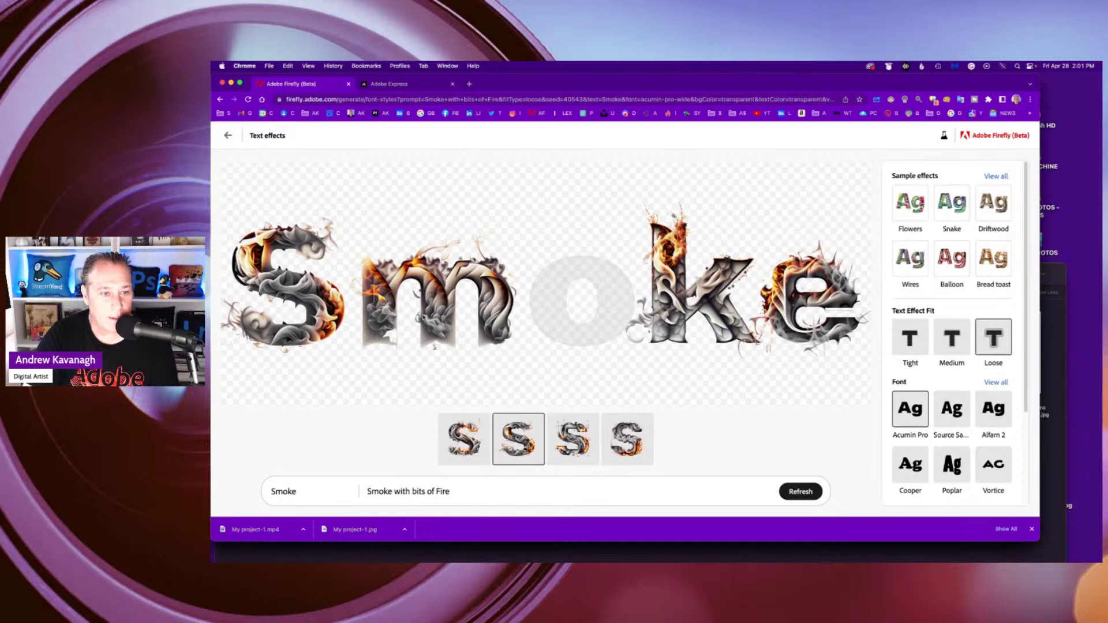
left_click(572, 438)
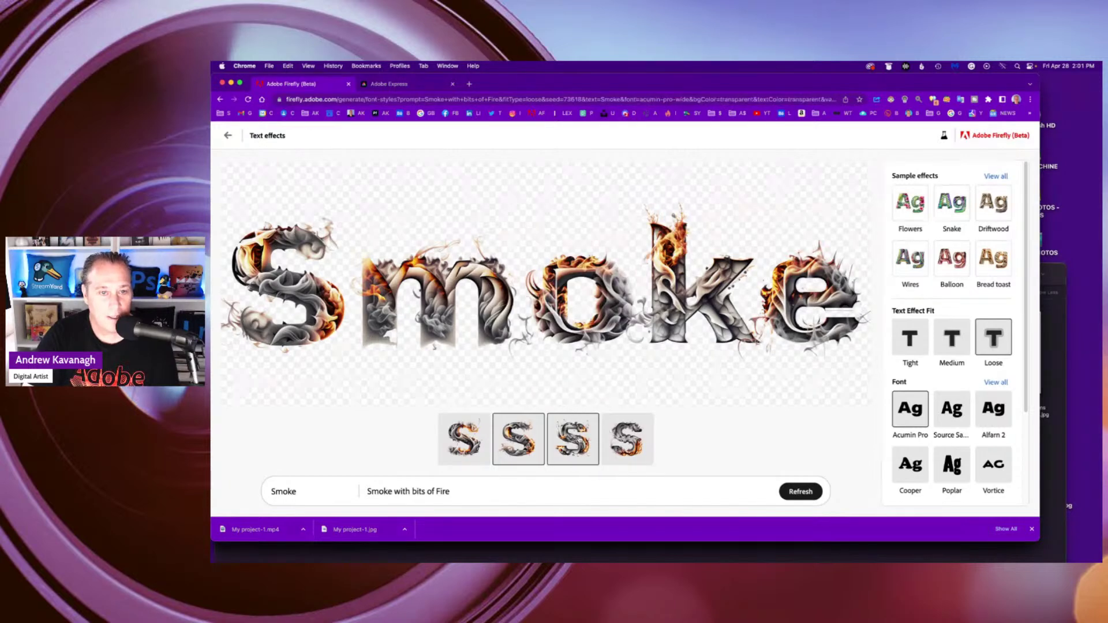
left_click(627, 438)
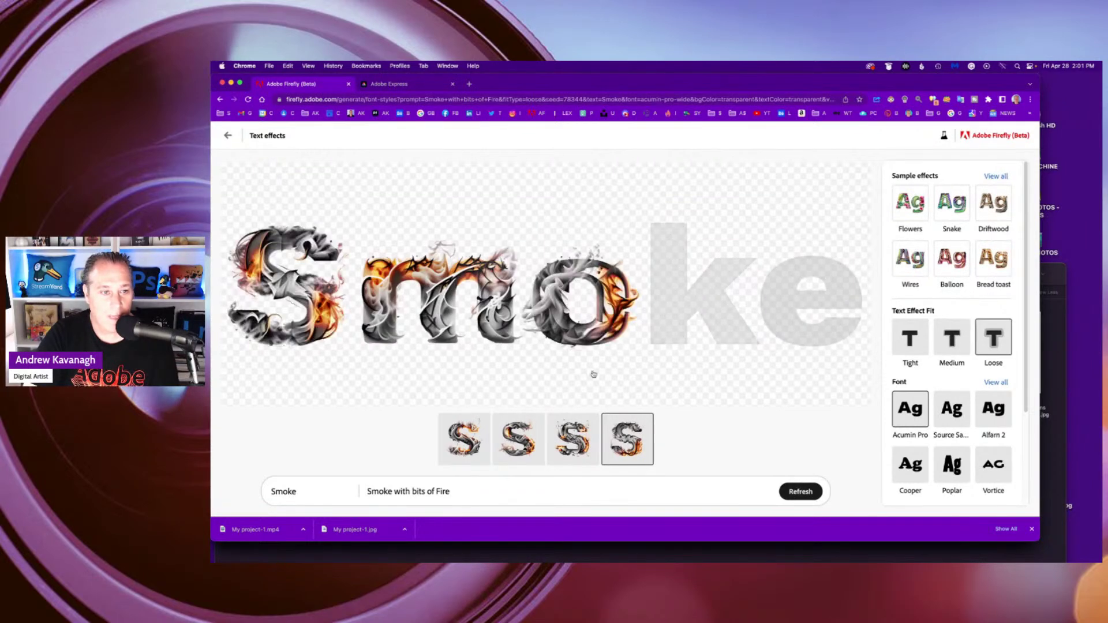
left_click(518, 440)
mouse_move(731, 334)
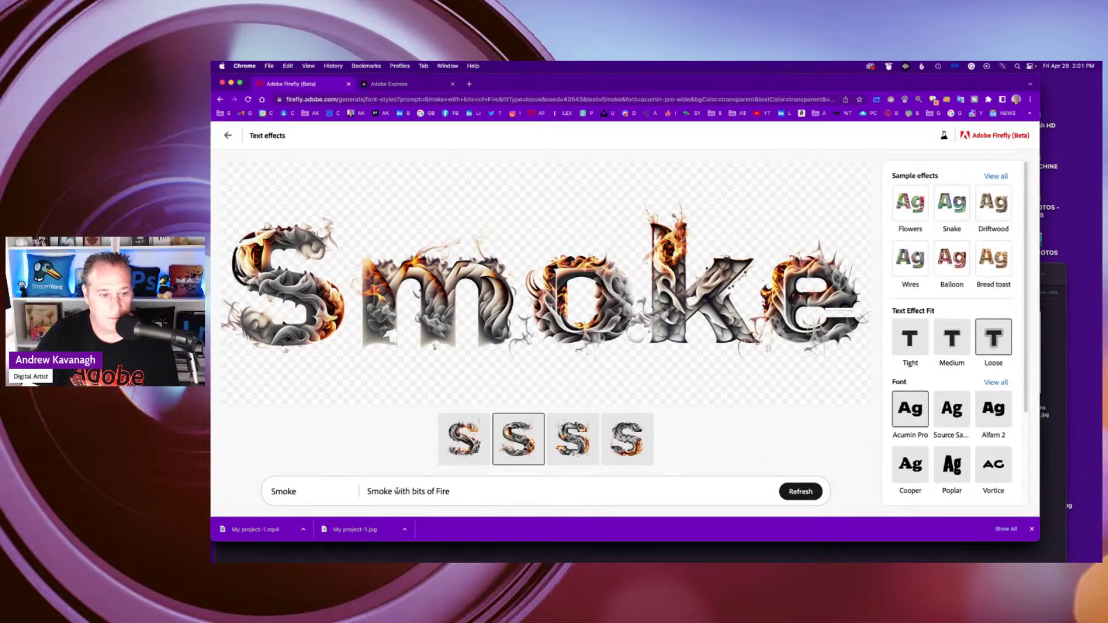
Step: Generate a new set of Smoke lettering variations with the same prompt, compare them, and select the second one
left_click(799, 493)
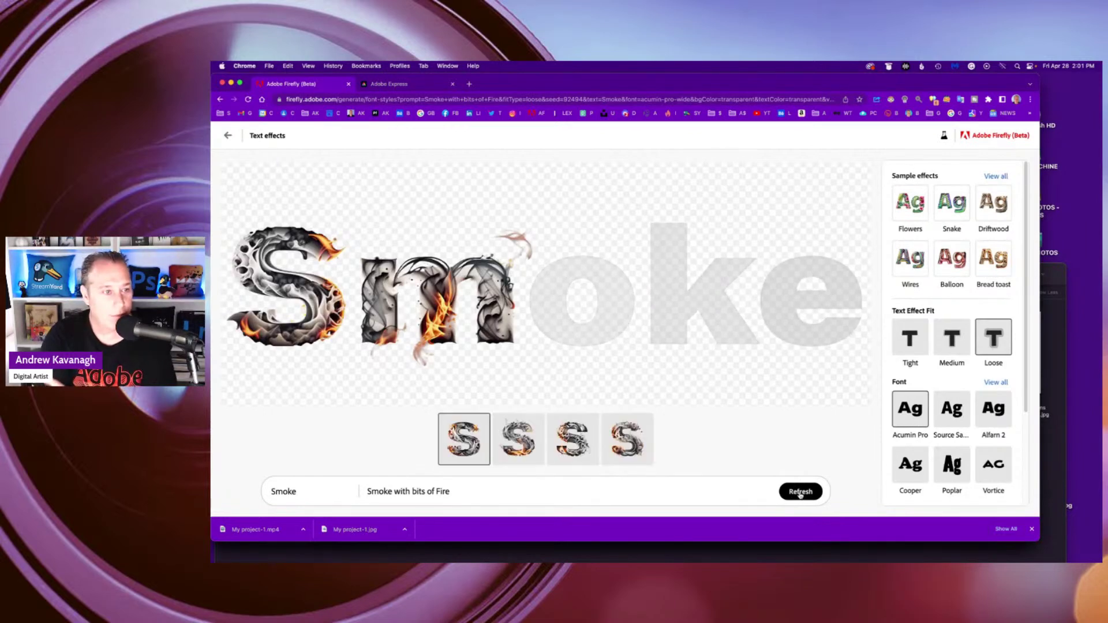
left_click(519, 438)
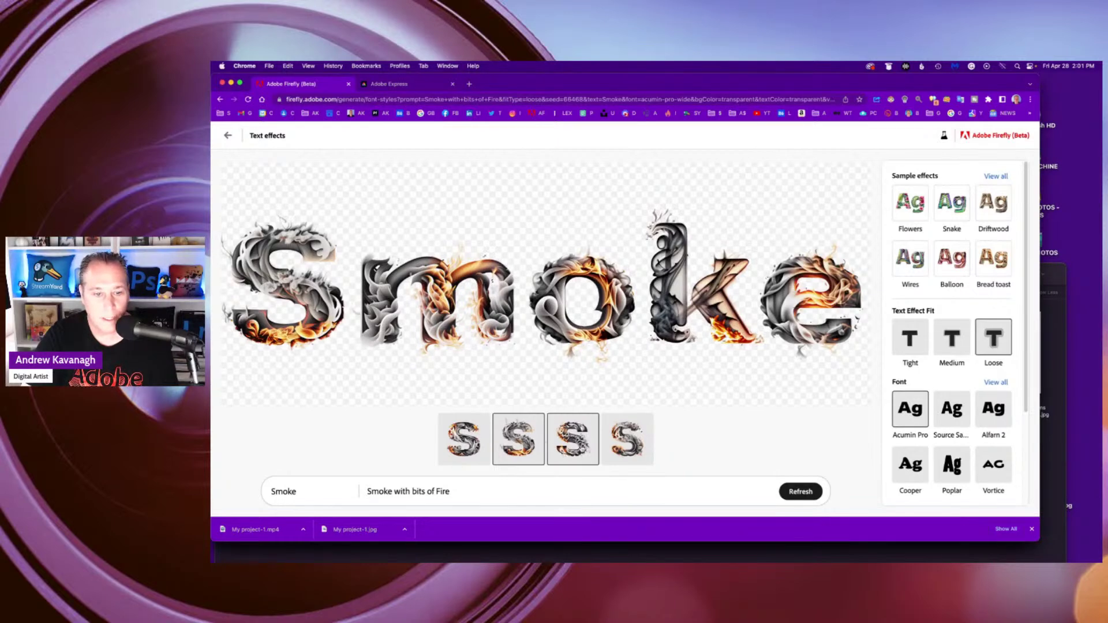
left_click(572, 438)
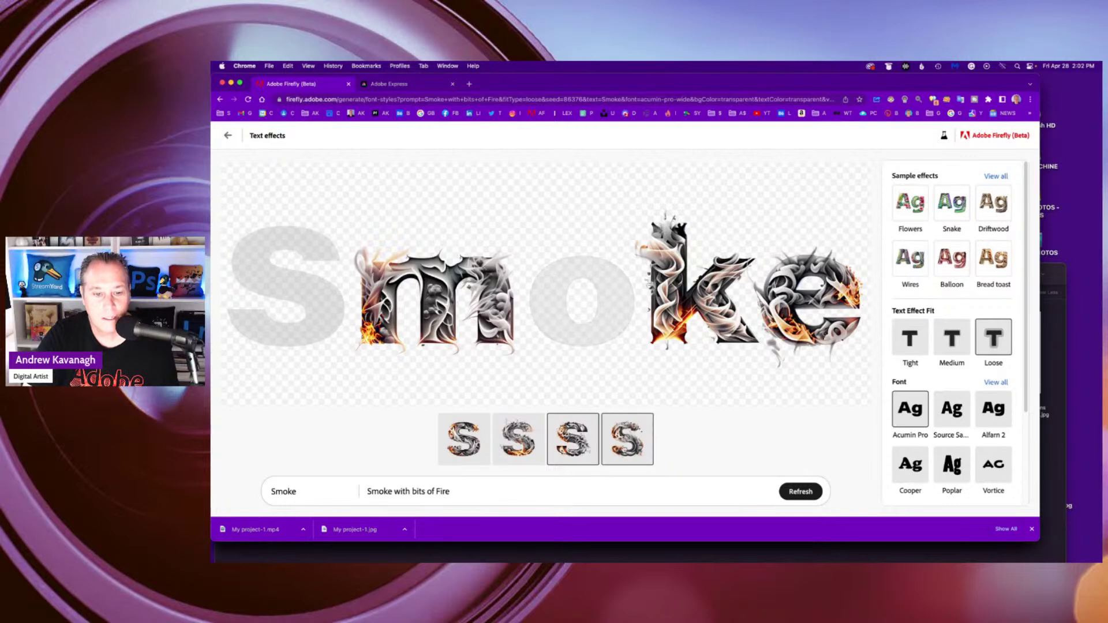
key("Return")
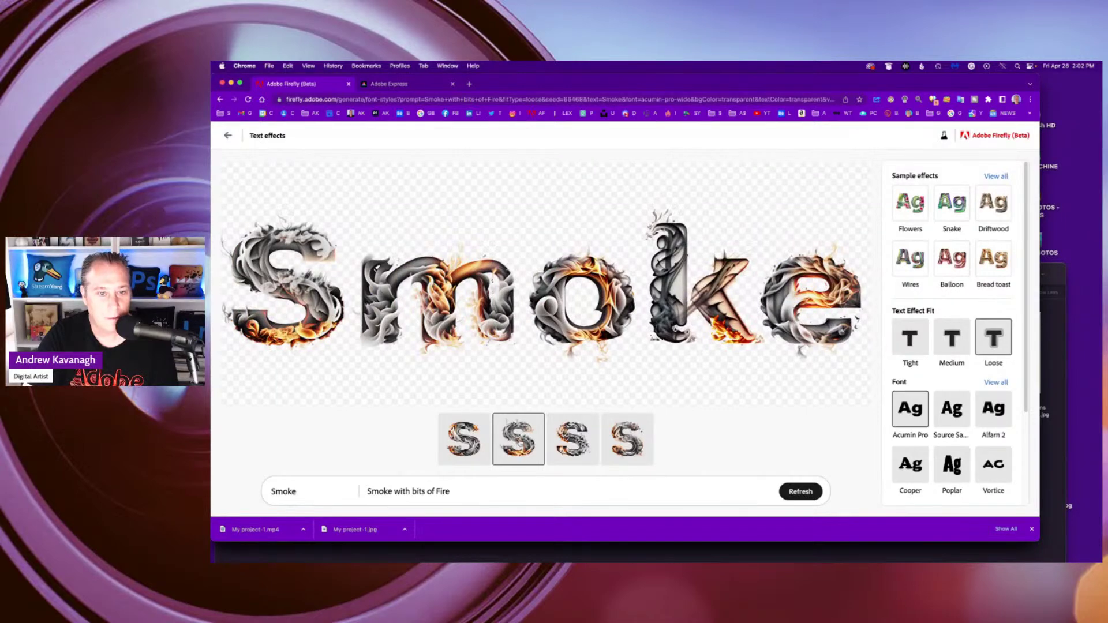
left_click(627, 439)
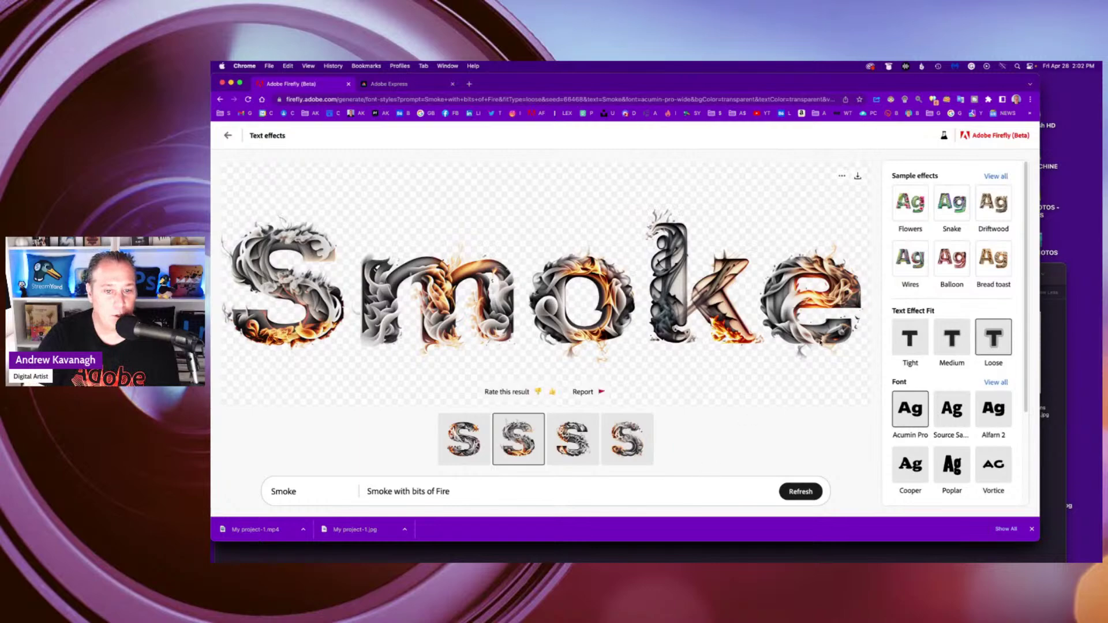
Step: Submit the selected Smoke text effect to the Firefly gallery
left_click(842, 176)
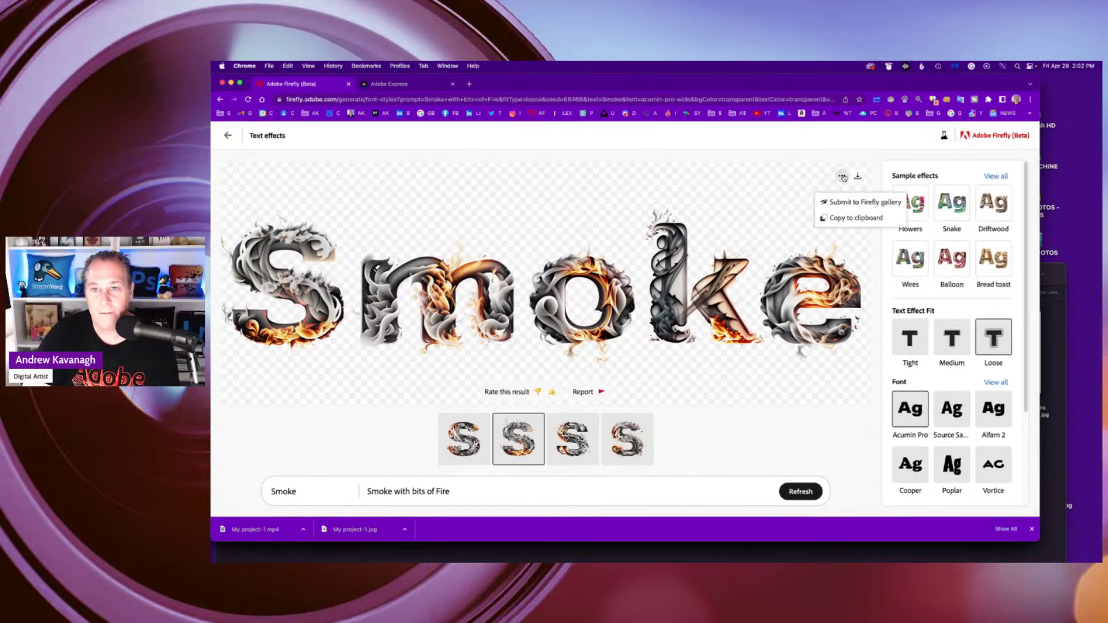
left_click(847, 202)
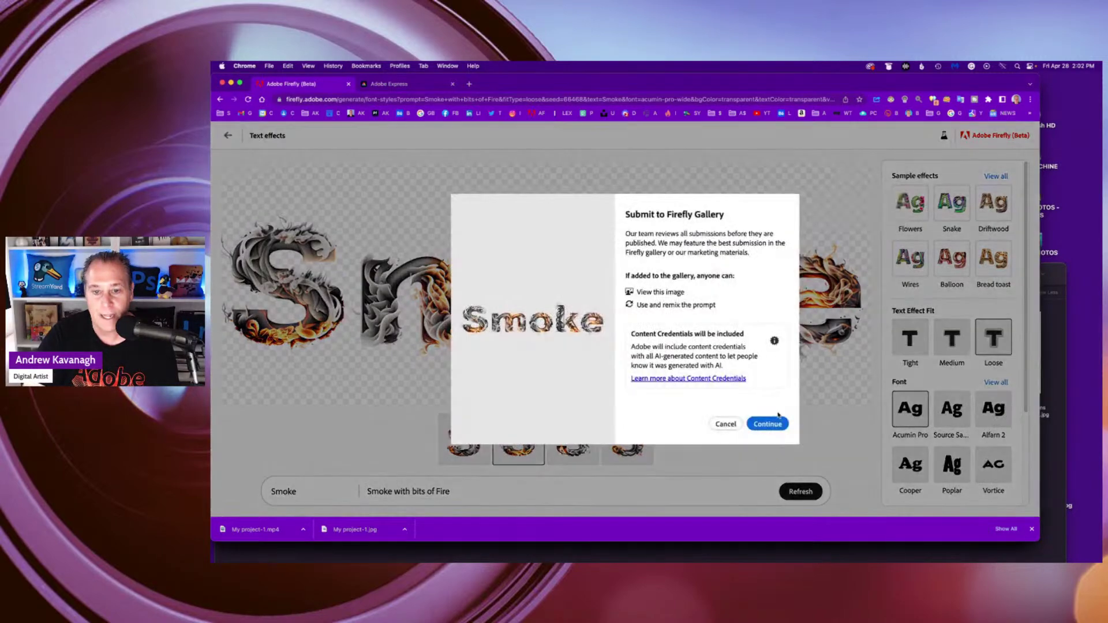
left_click(773, 424)
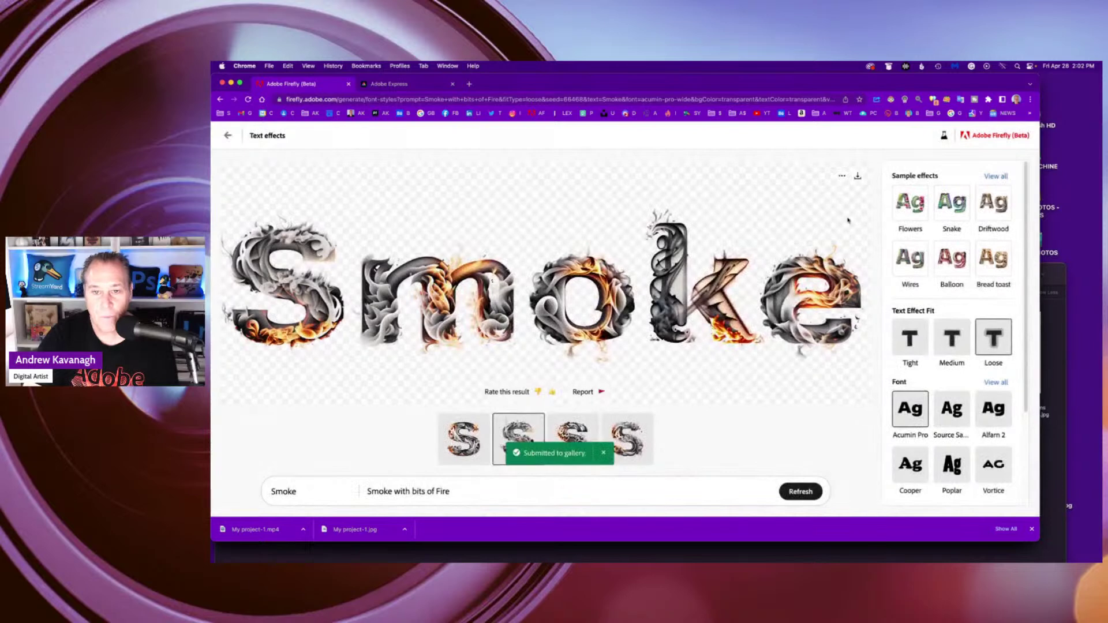
Step: Download the selected Smoke text effect
left_click(843, 177)
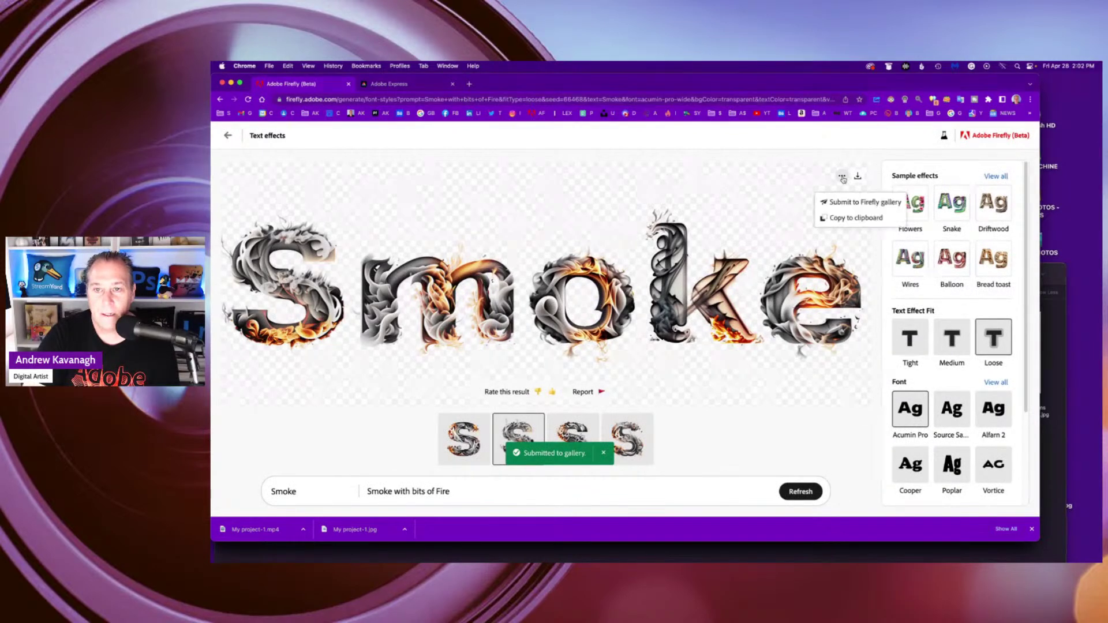
left_click(785, 185)
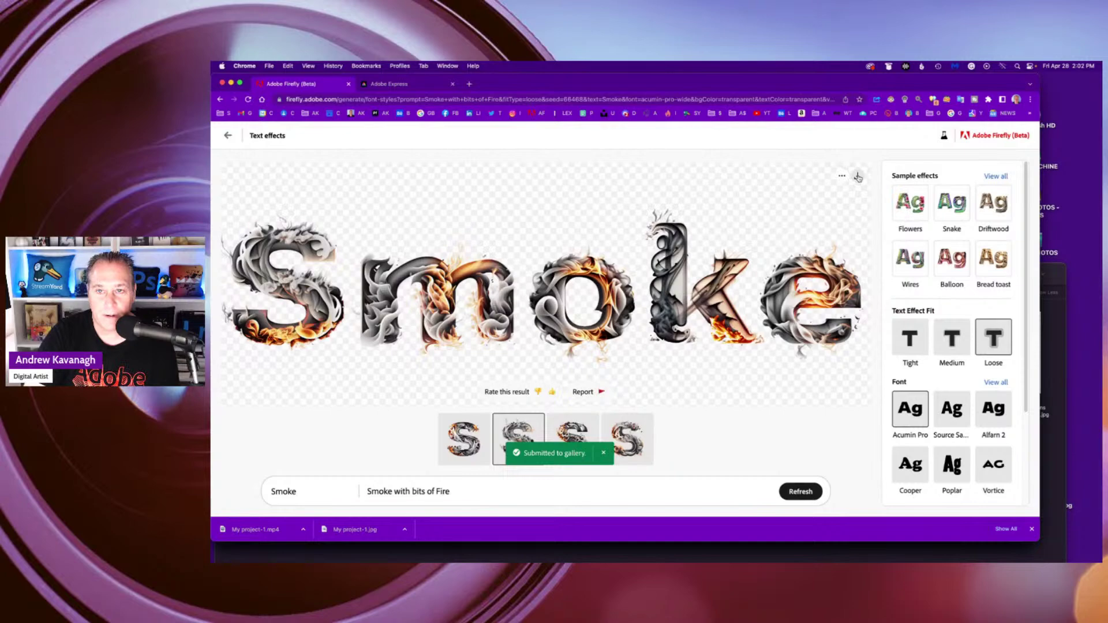
left_click(858, 177)
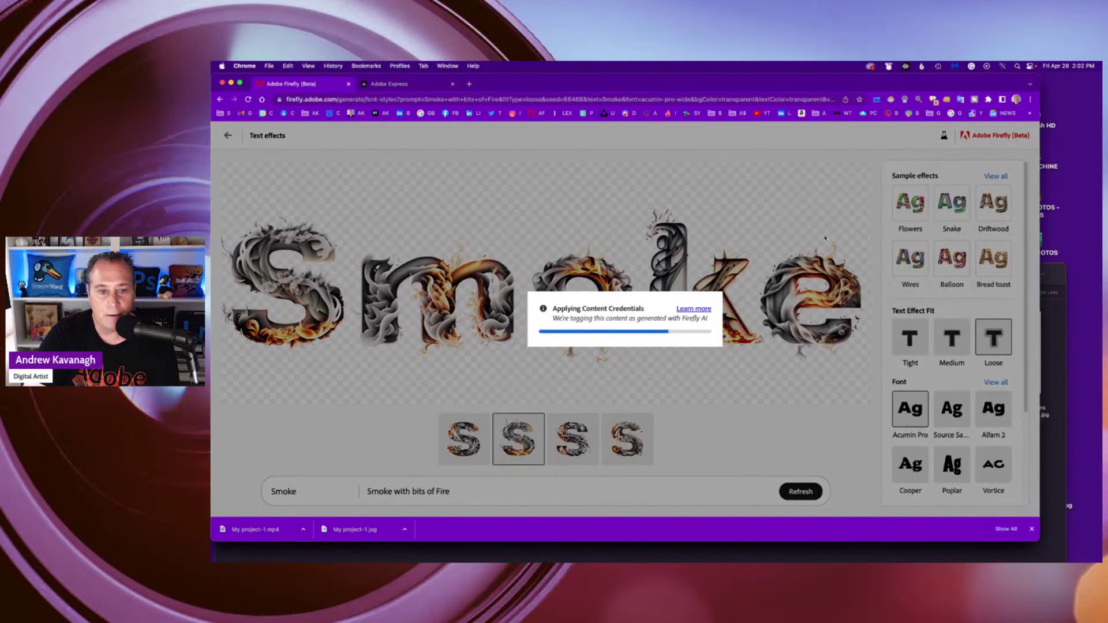